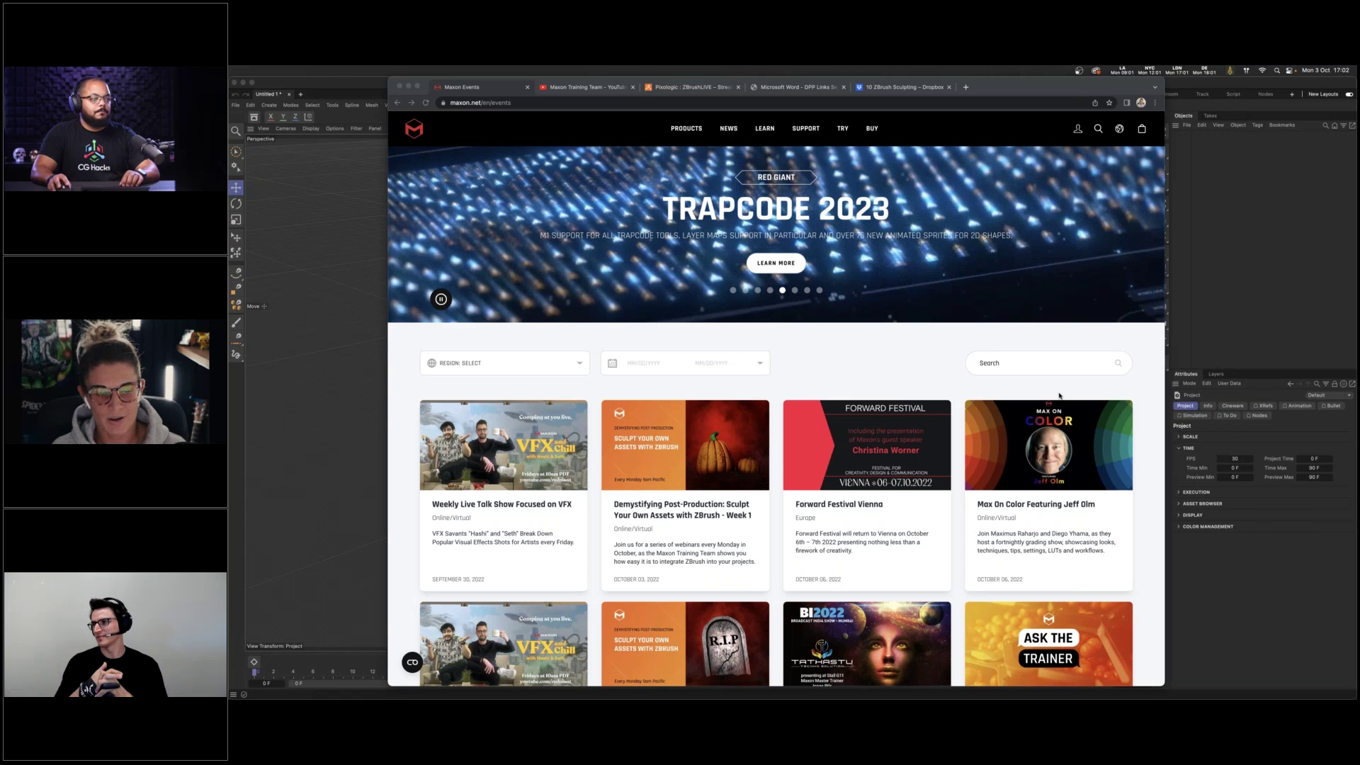
Review the upcoming event listings on the Maxon events page, including the weekly ZBrush sculpting webinars
left_click(912, 357)
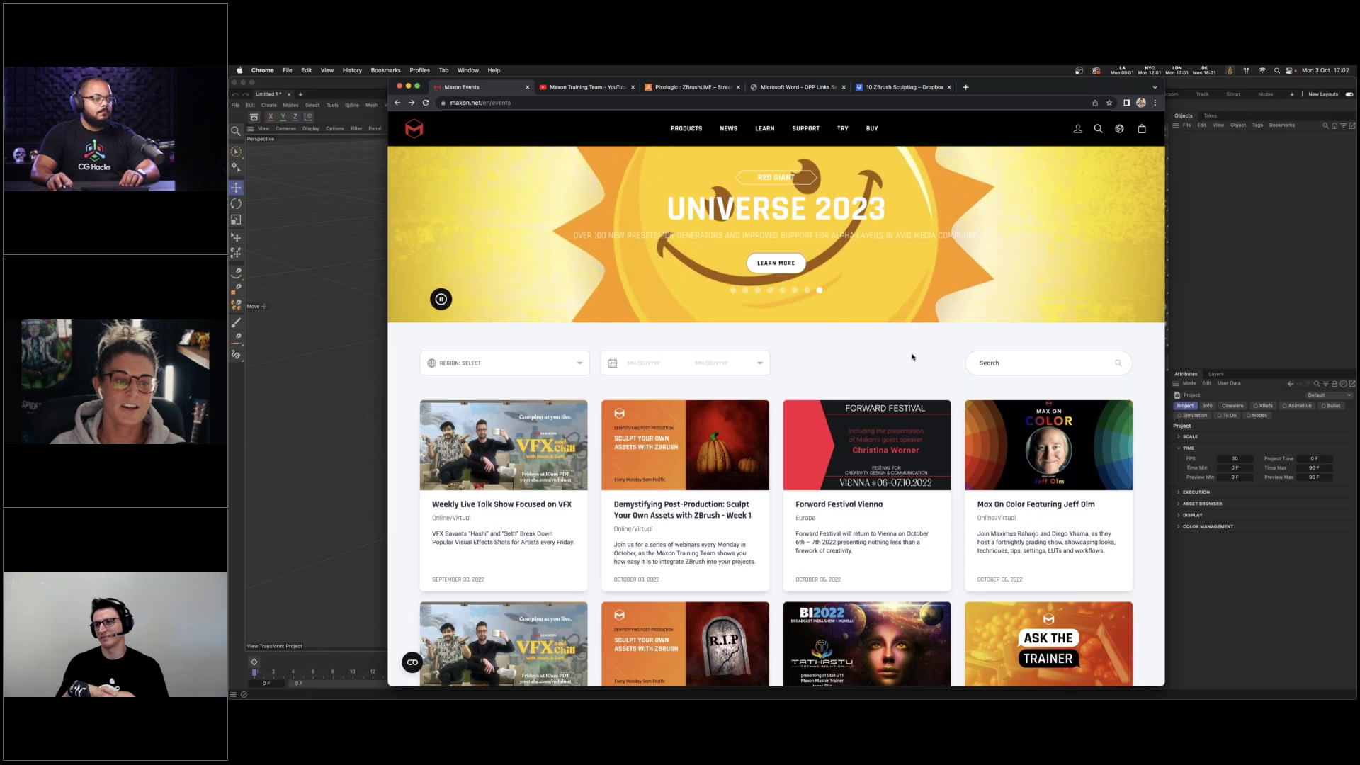
scroll(918, 367, "down", 1)
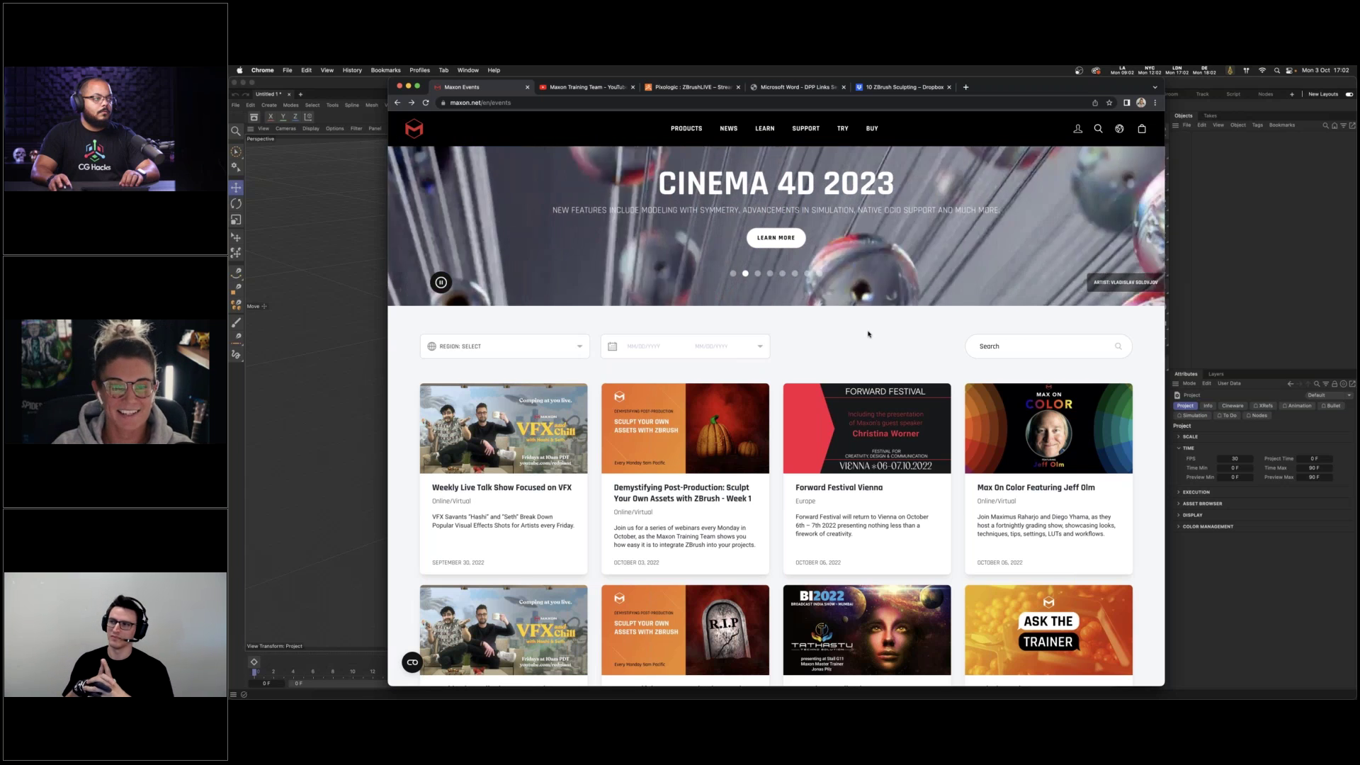
scroll(860, 345, "down", 1)
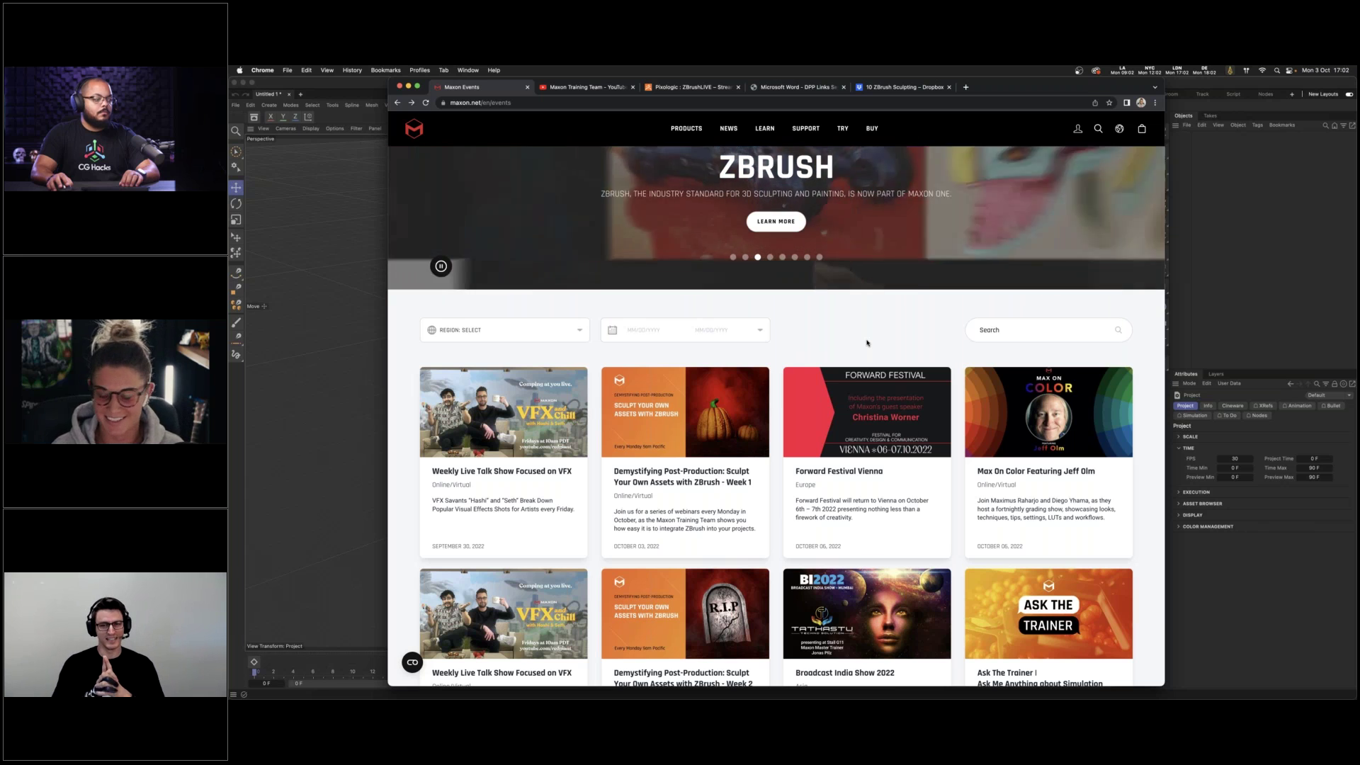
scroll(867, 343, "down", 4)
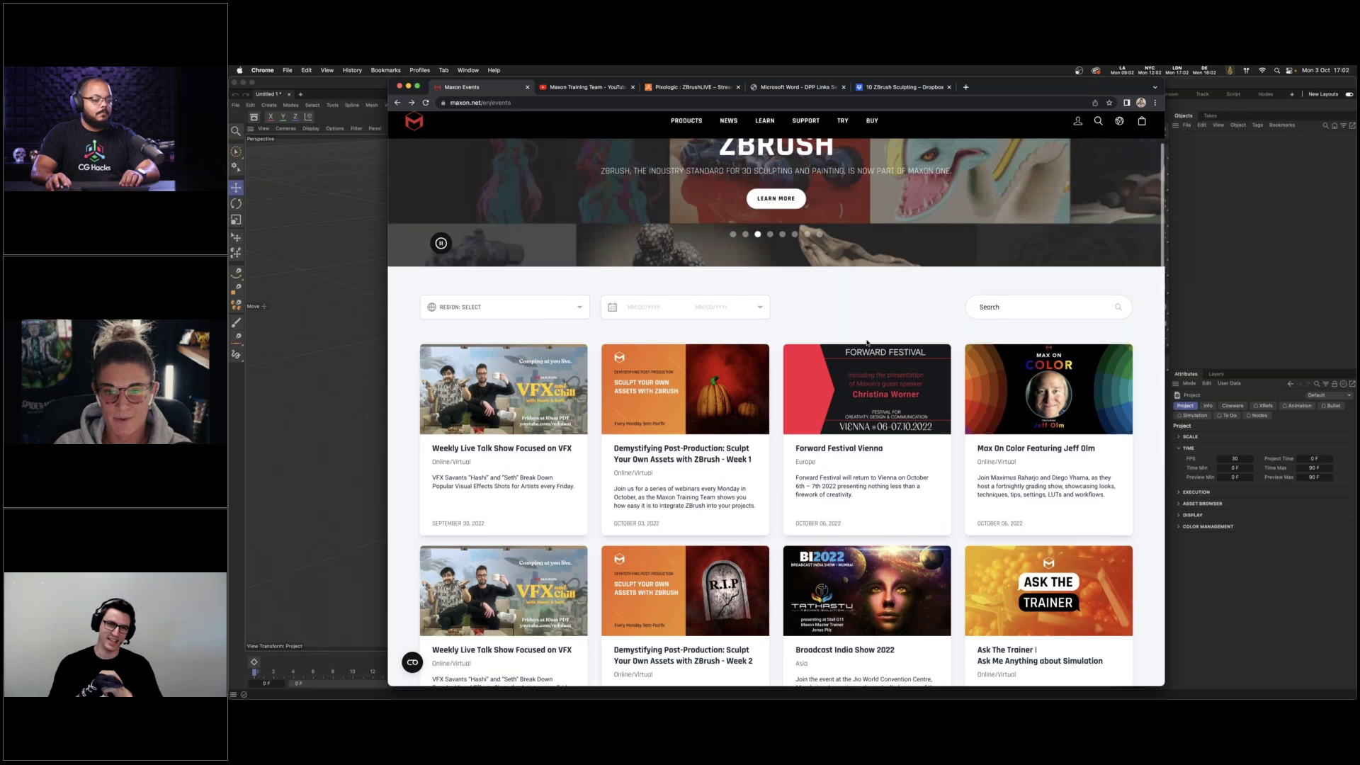
scroll(949, 322, "down", 3)
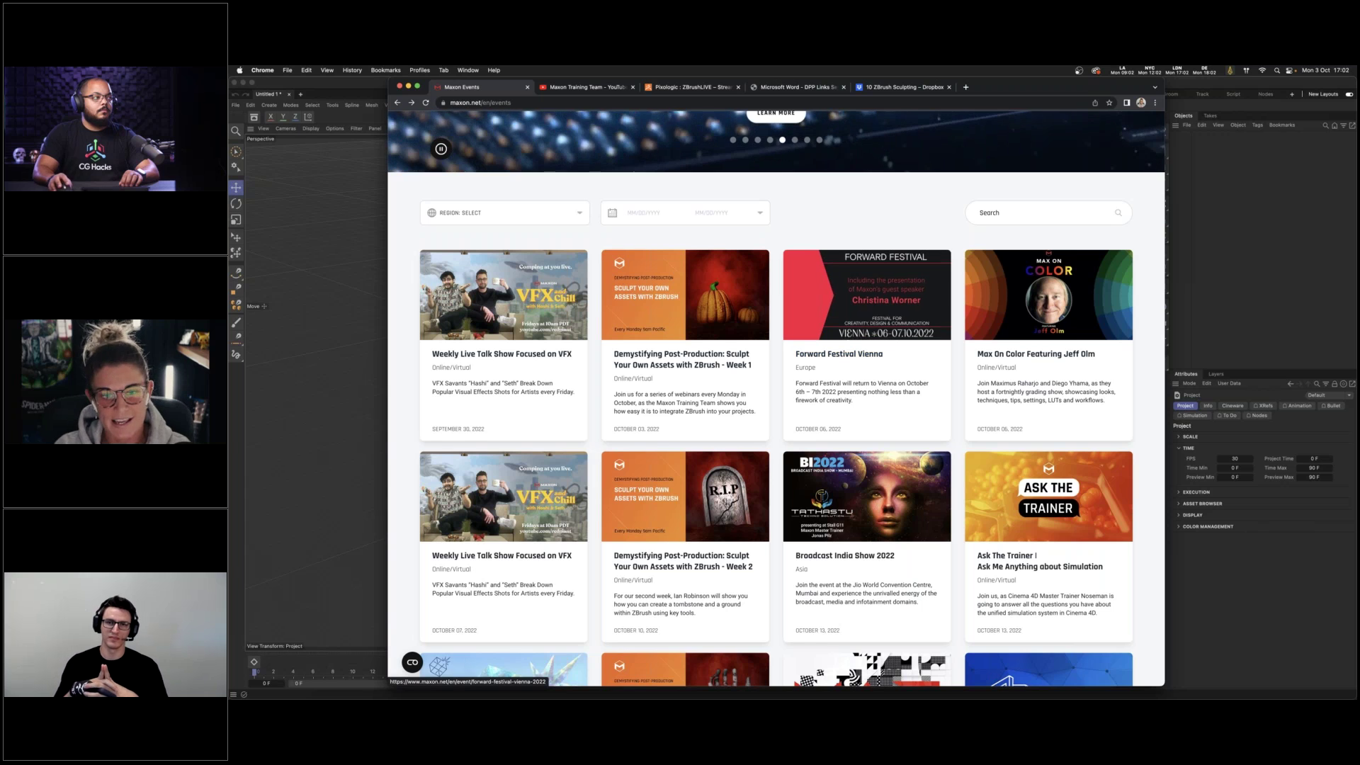
scroll(776, 396, "down", 3)
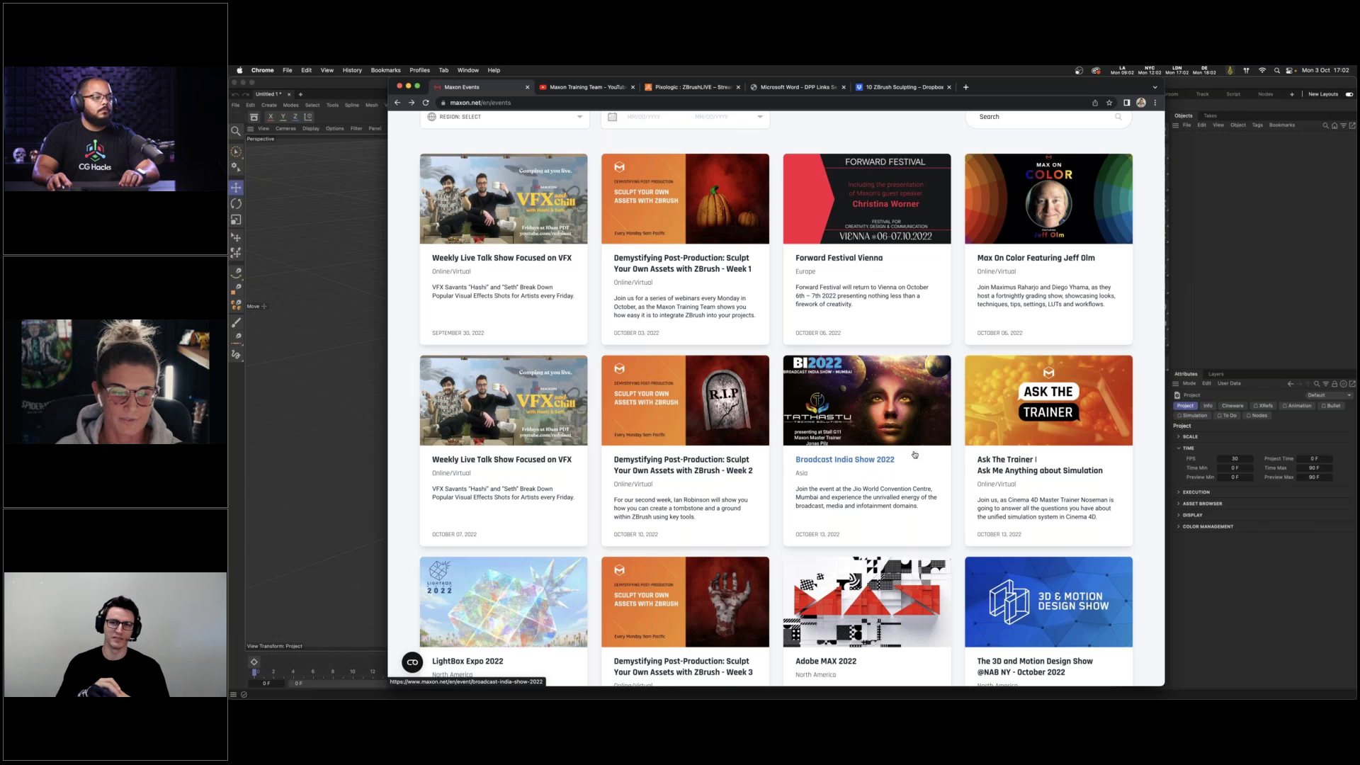
scroll(914, 454, "down", 5)
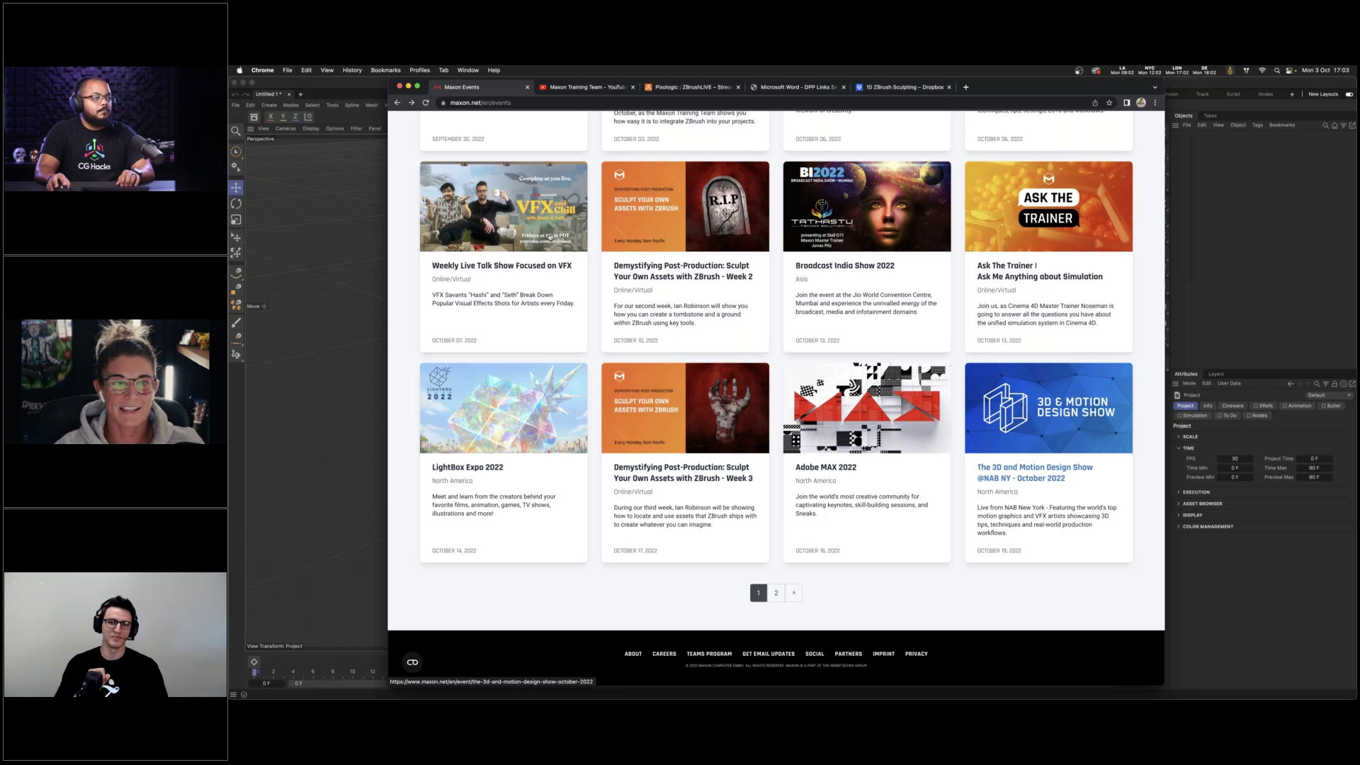
Look through the Maxon Training Team YouTube channel's upcoming live streams, uploads and webinar playlists
left_click(567, 89)
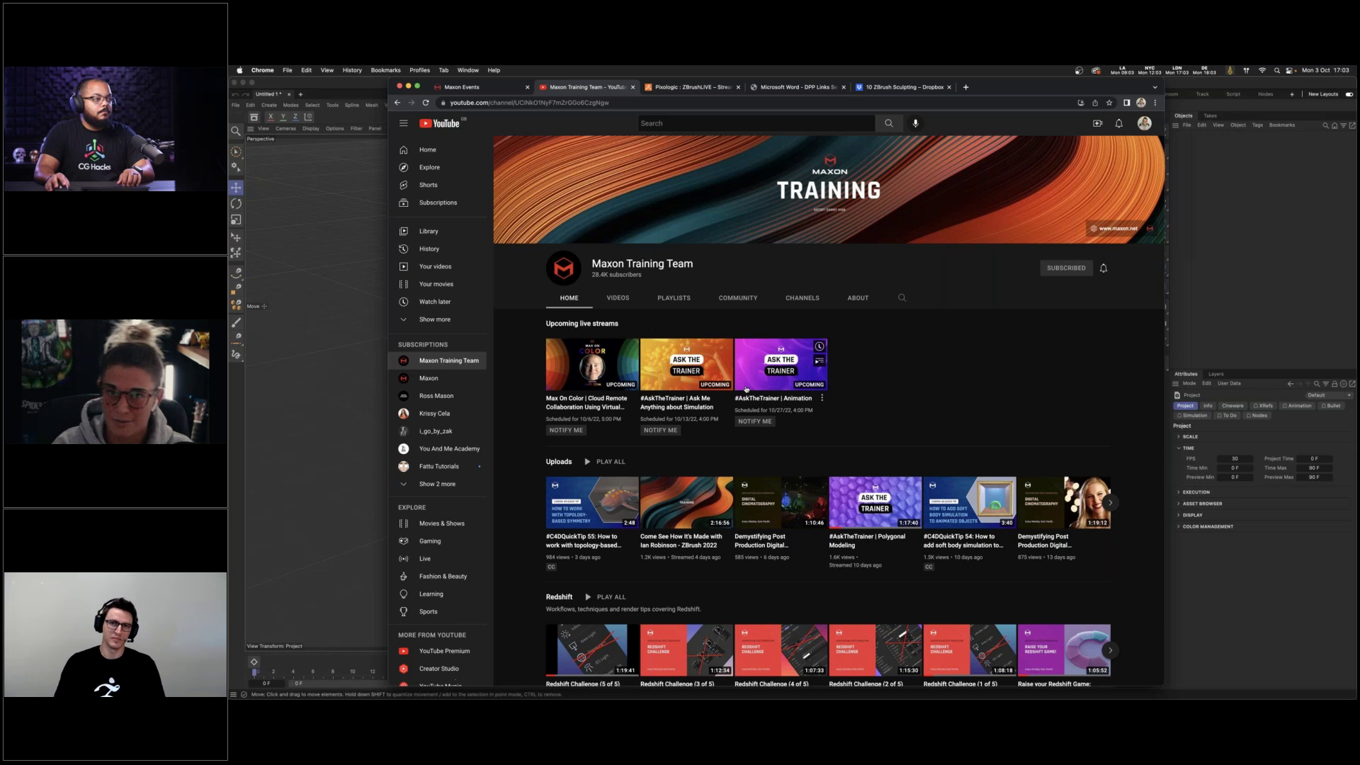
scroll(981, 366, "down", 5)
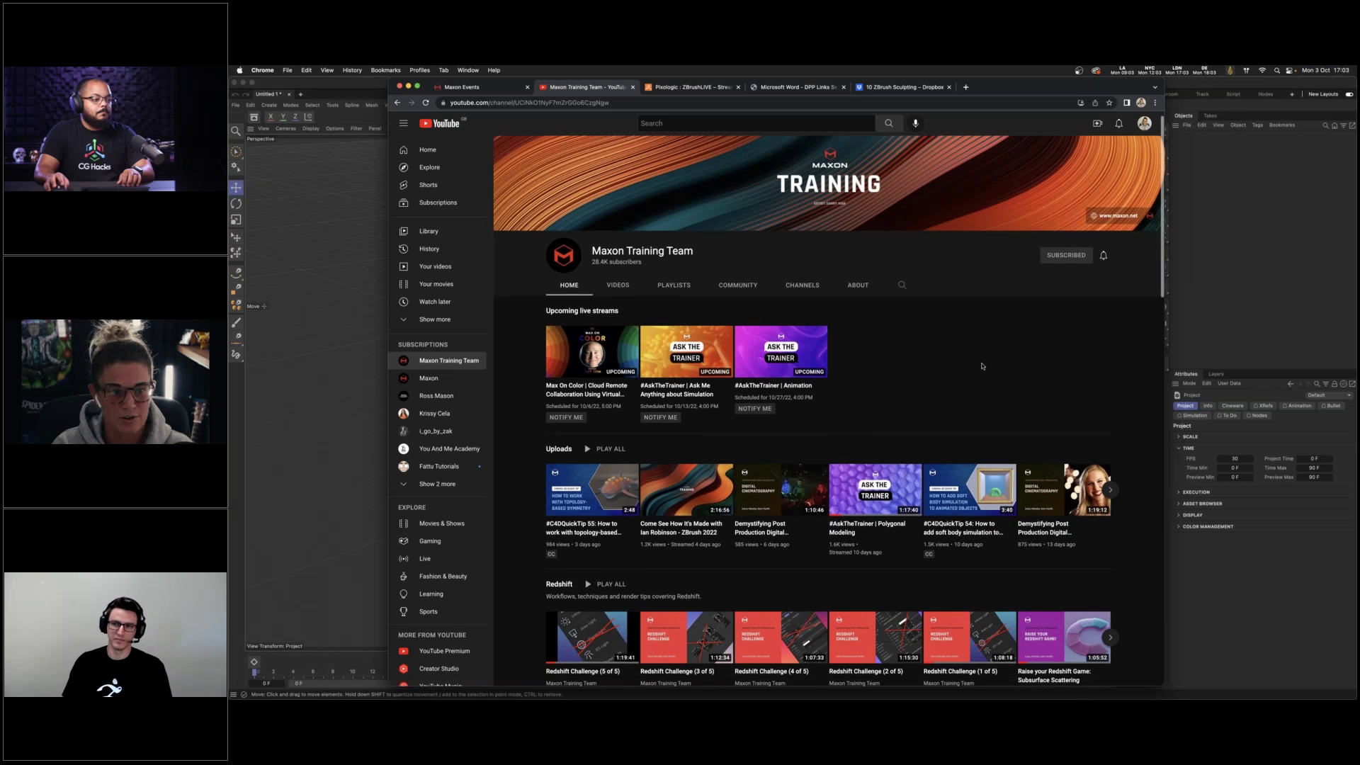
scroll(721, 417, "down", 4)
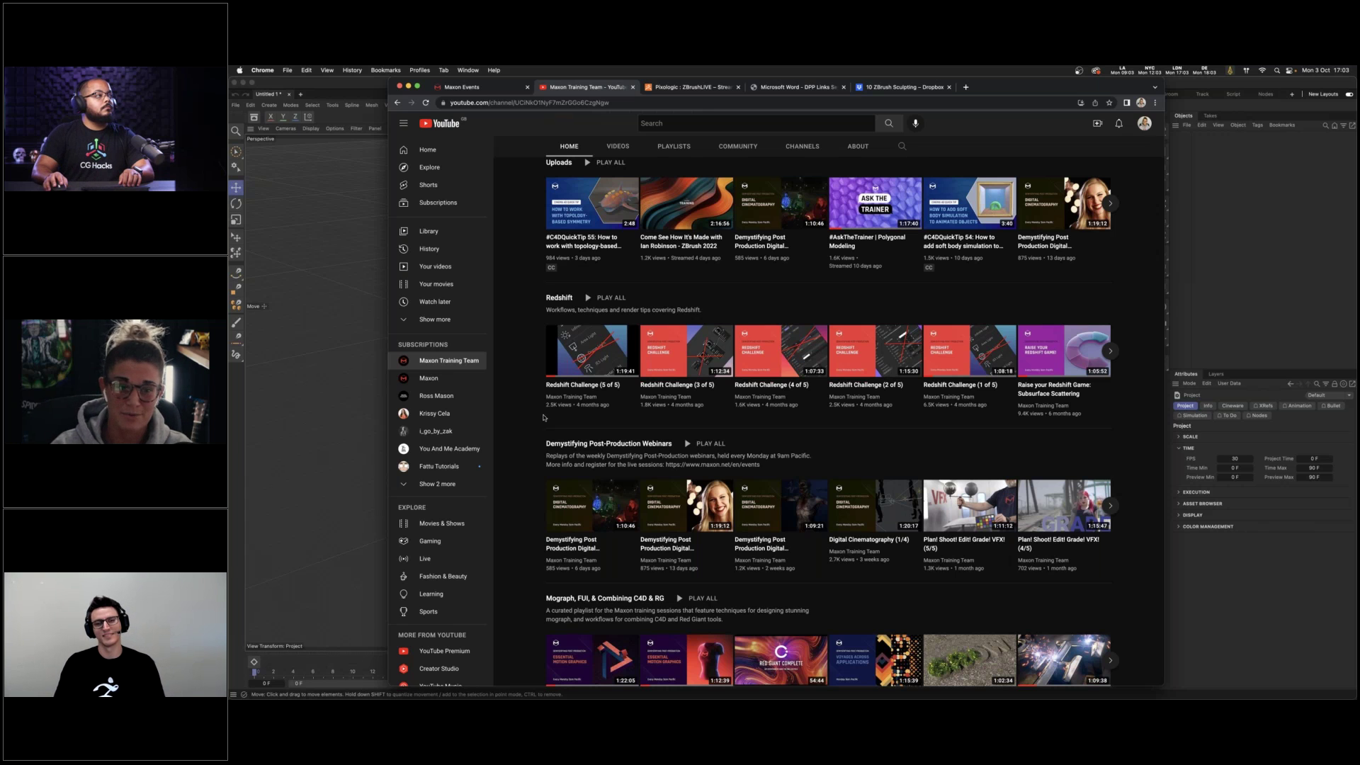
scroll(538, 419, "up", 5)
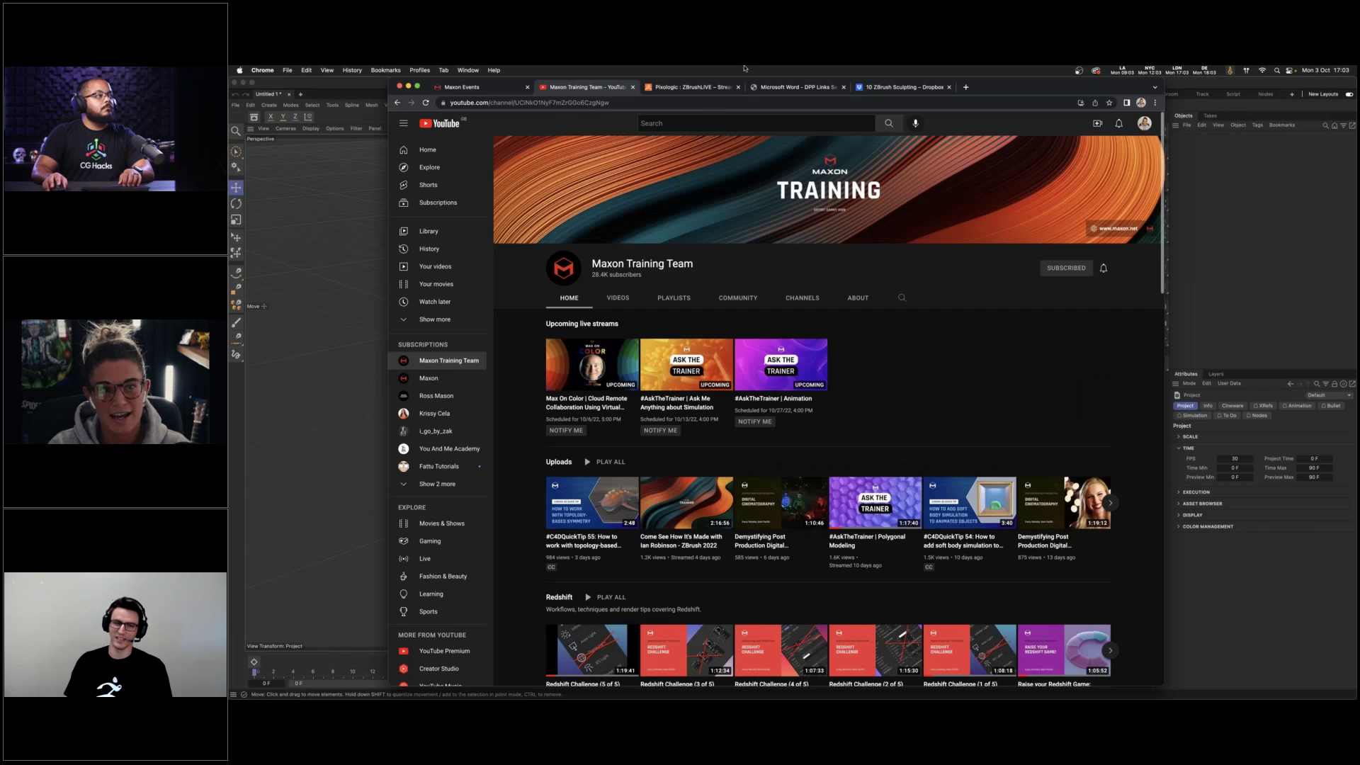
Browse the Pixologic ZBrushLIVE page's featured, recent, trending, ZBrush 2022 and ZBrush Masters streams
left_click(697, 86)
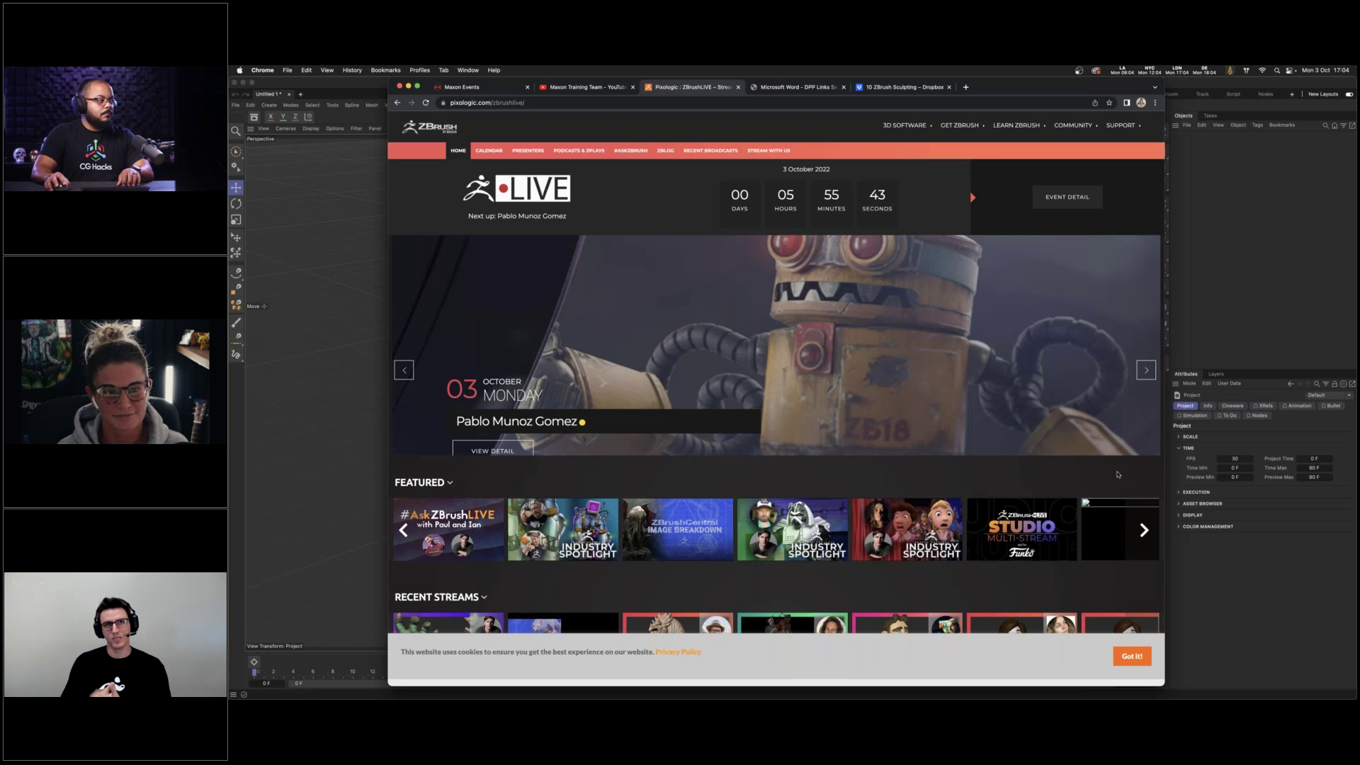
scroll(1119, 475, "down", 1)
scroll(1121, 475, "down", 3)
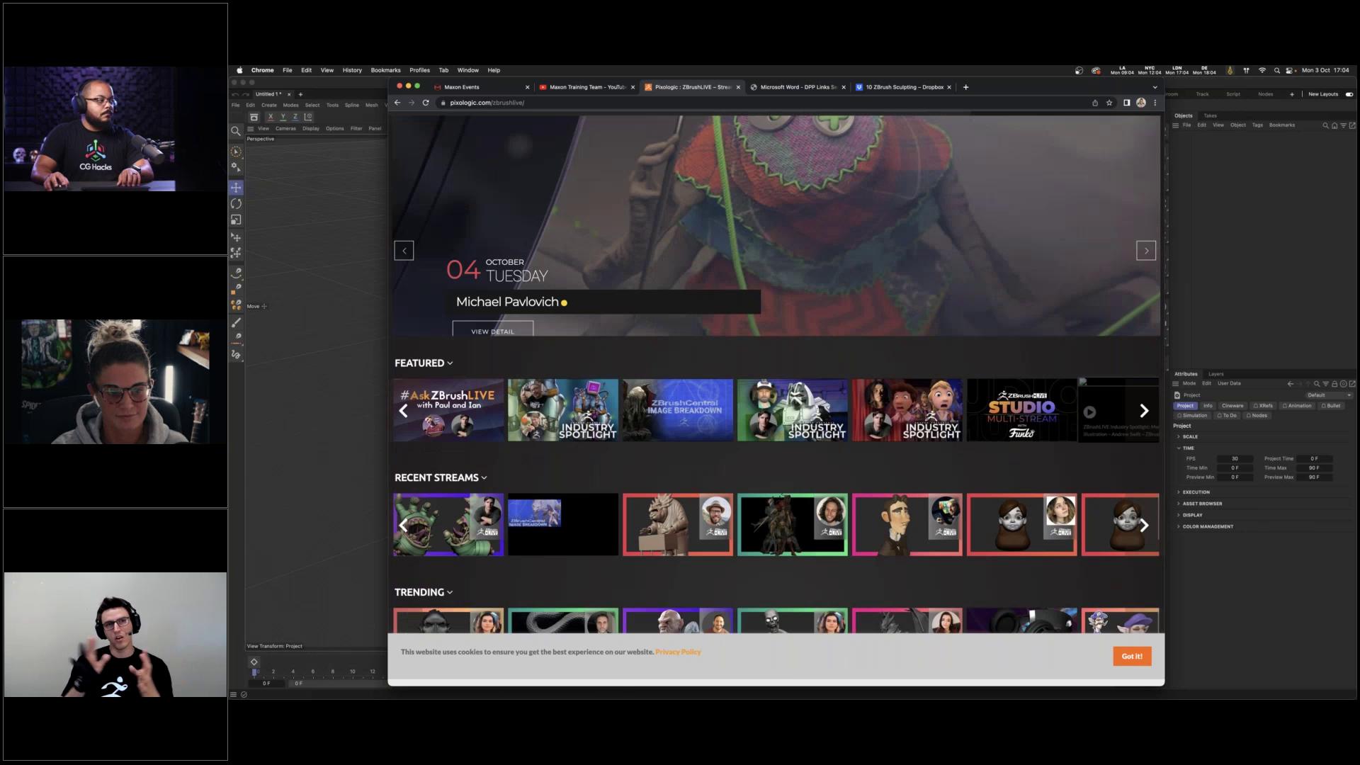
scroll(1119, 417, "down", 6)
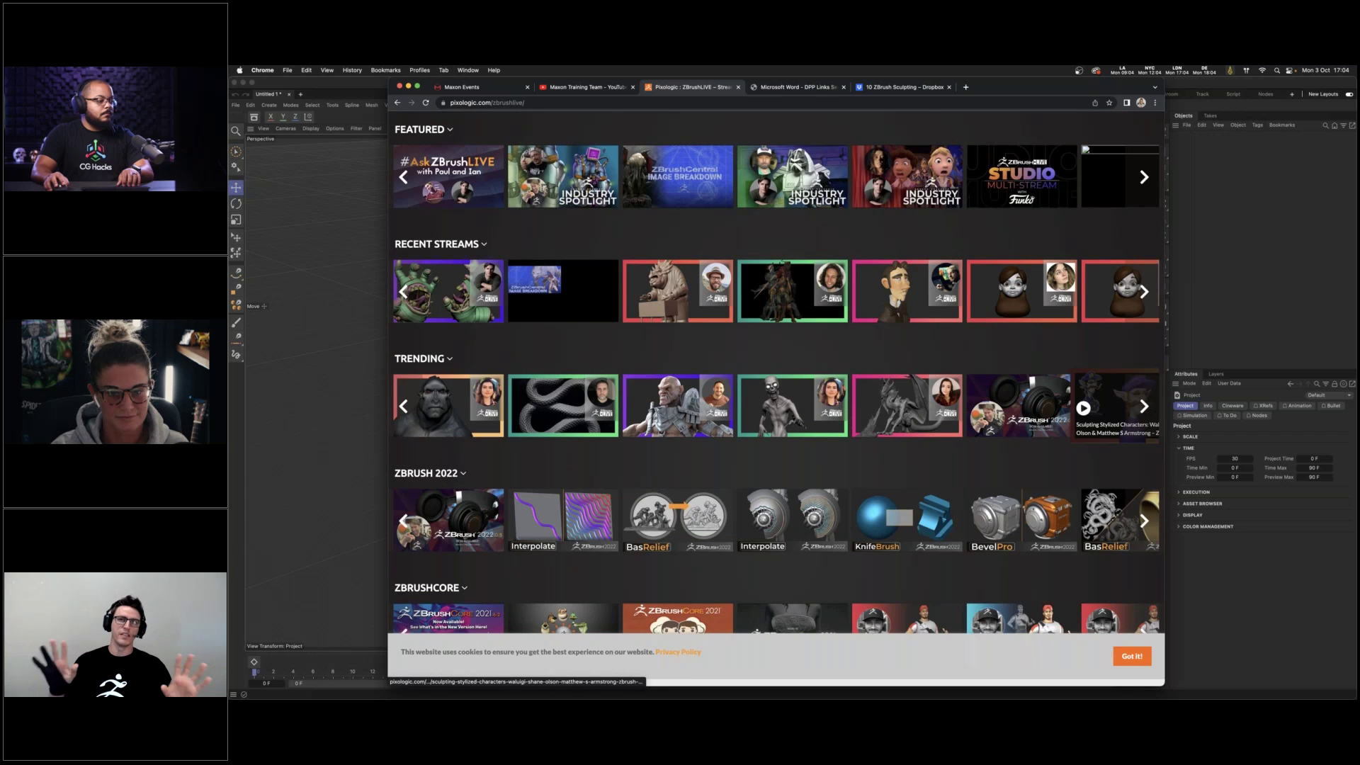
scroll(1047, 429, "down", 5)
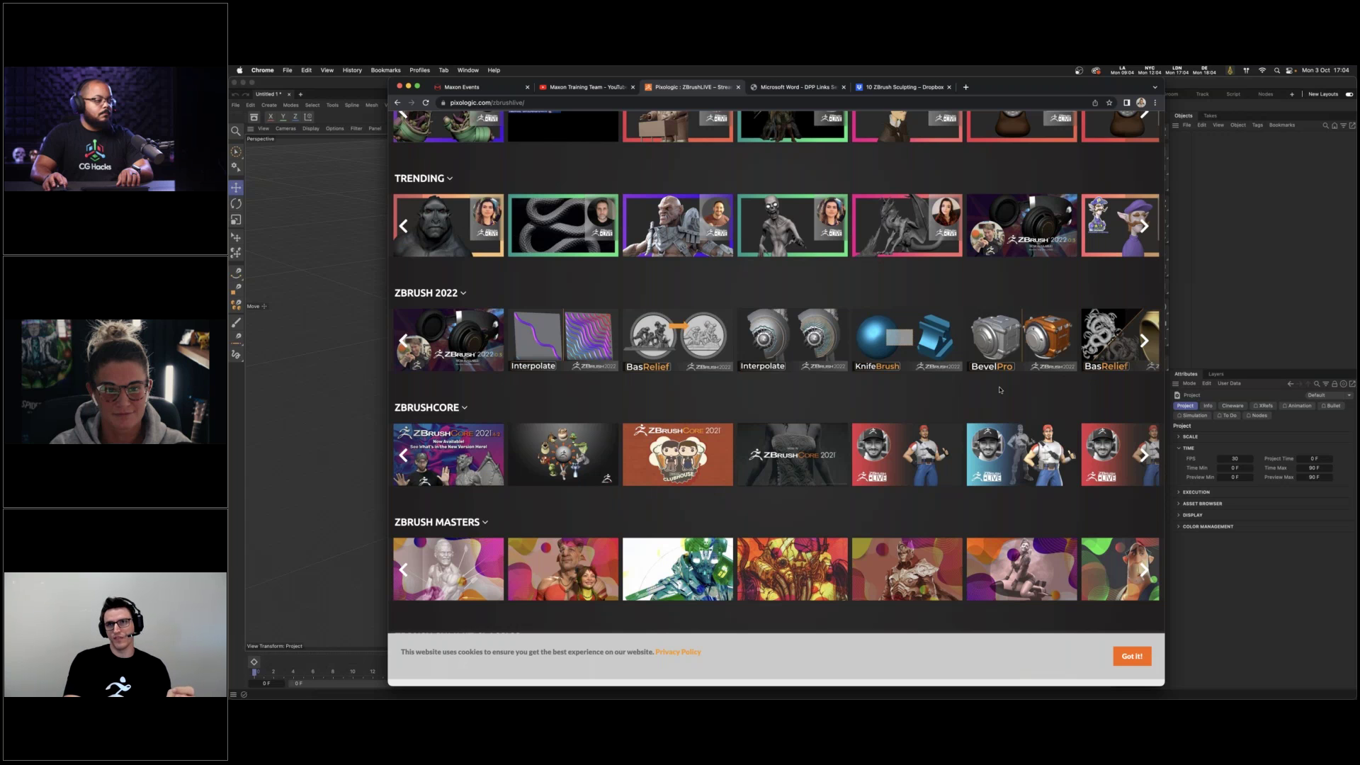
scroll(1000, 390, "up", 1)
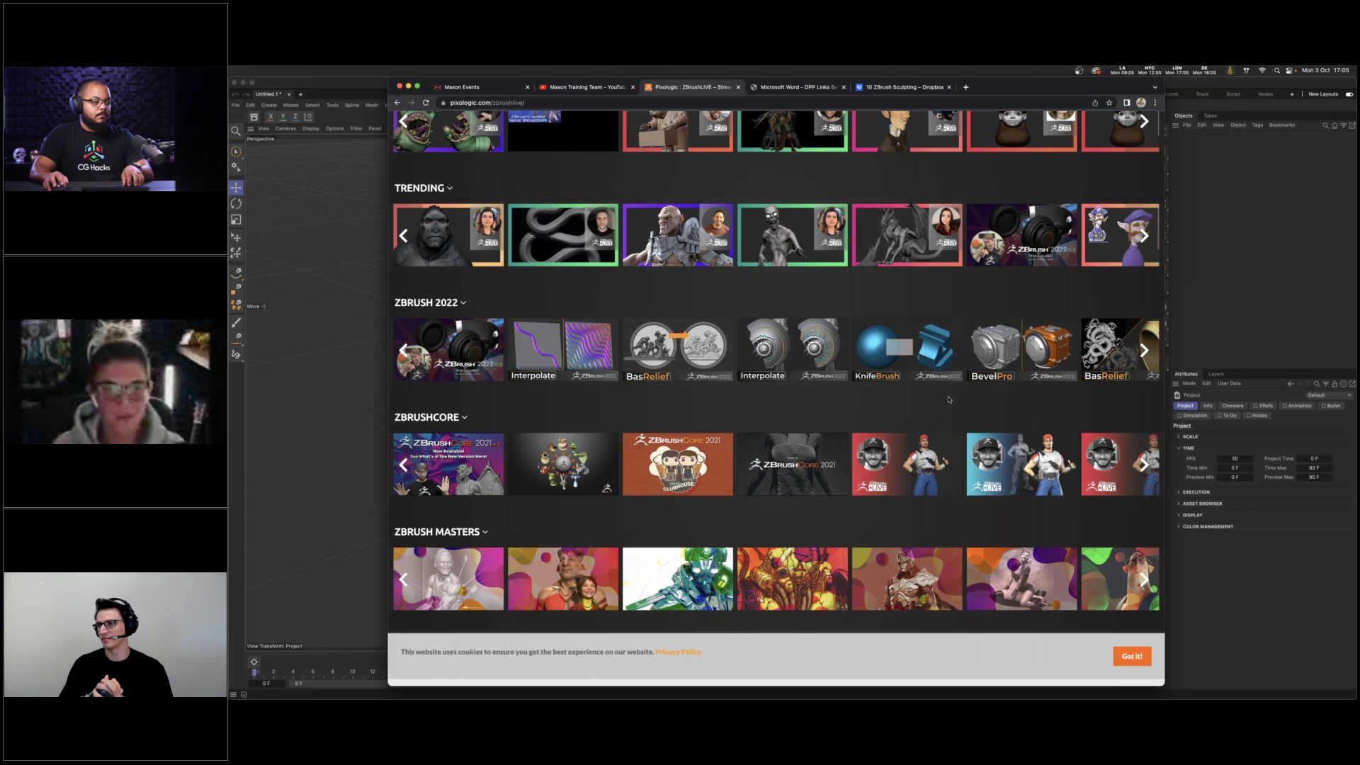
View the webinar links PDF and the shared 10 ZBrush Sculpting folder in Dropbox
left_click(808, 88)
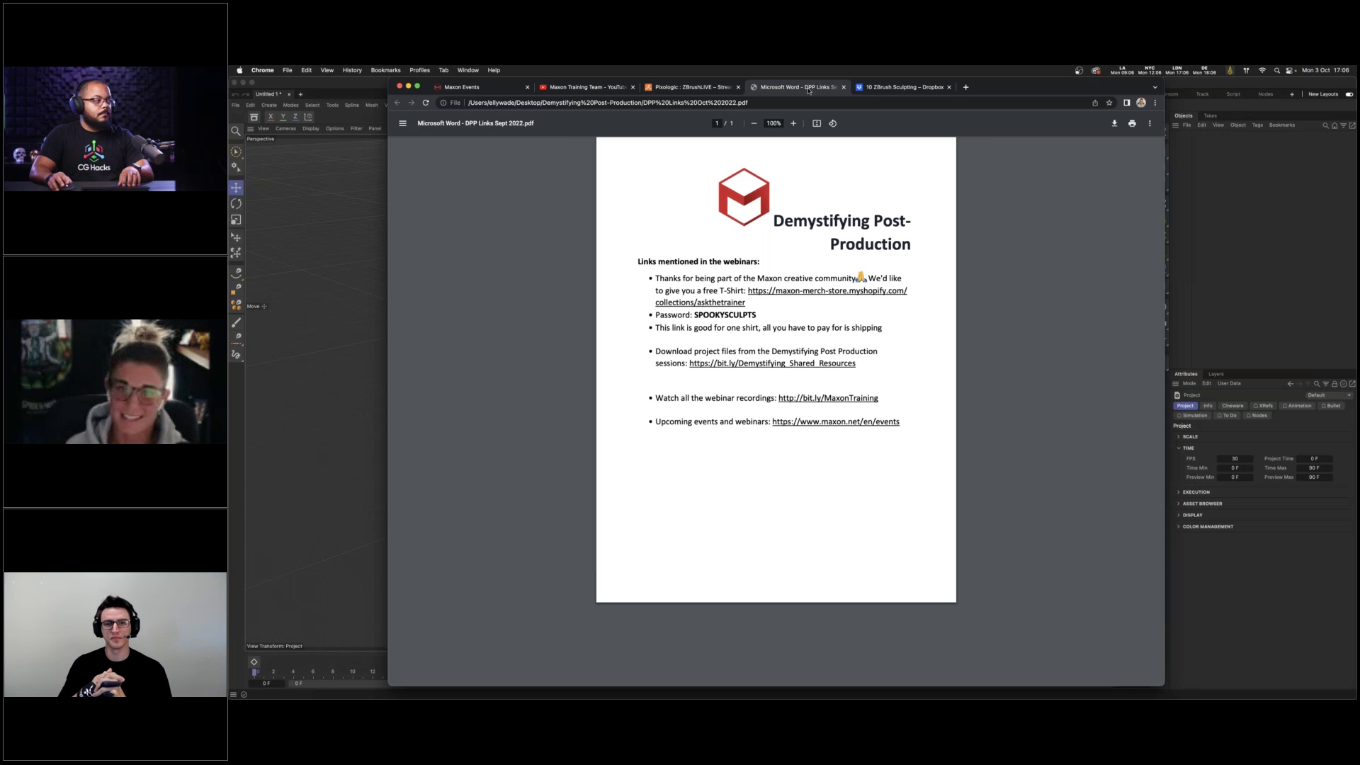
left_click(863, 88)
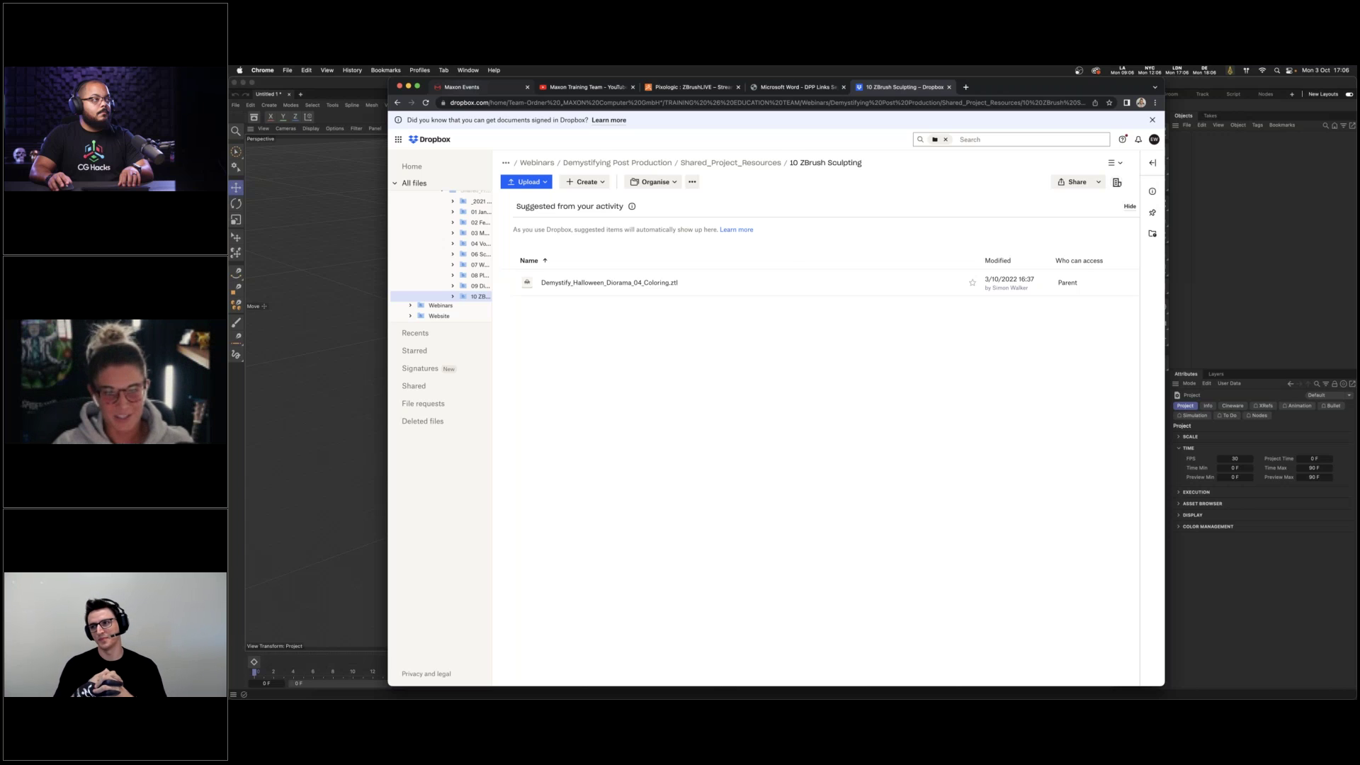
Switch to ZBrush and examine the full Halloween tombstone diorama from the front and slightly above
left_click(478, 87)
key("super+Right")
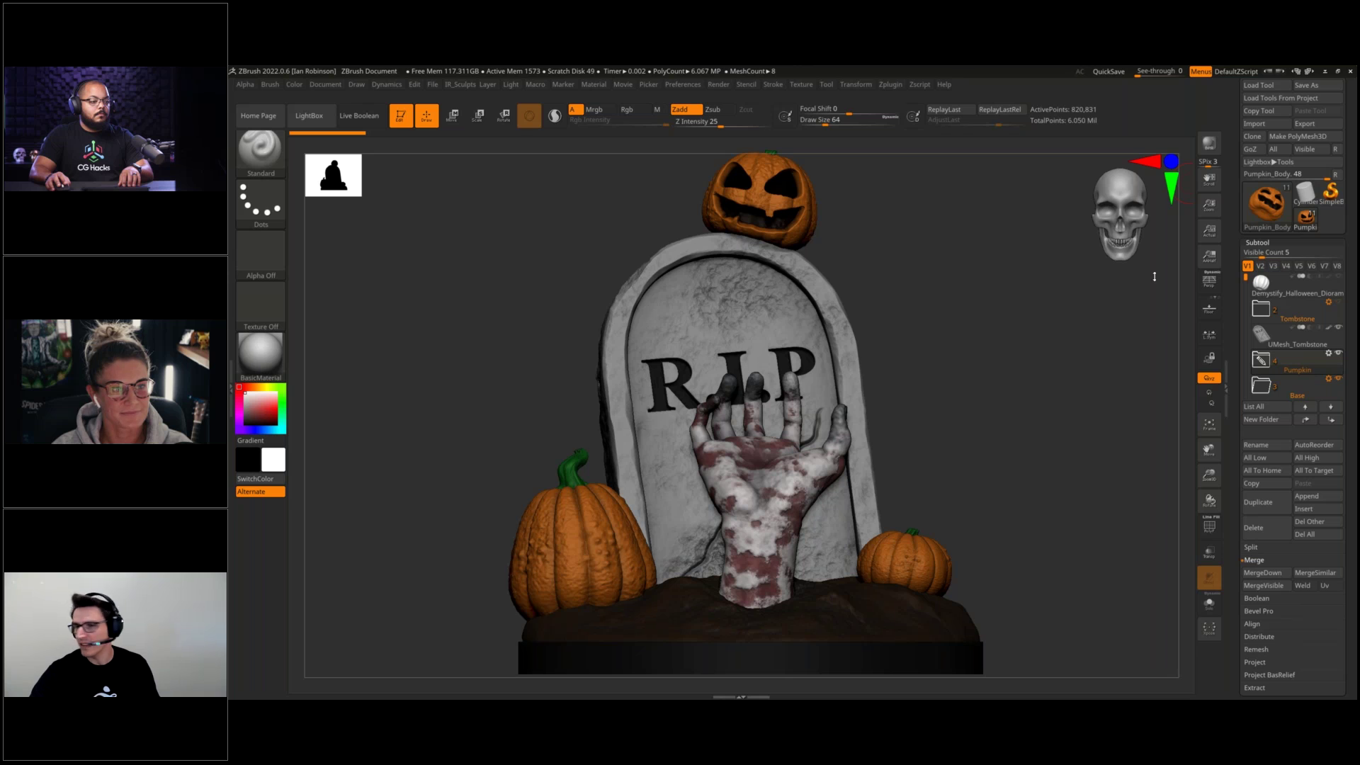
mouse_move(956, 325)
left_mouse_down()
mouse_move(935, 337)
mouse_move(971, 325)
mouse_move(967, 337)
left_mouse_up()
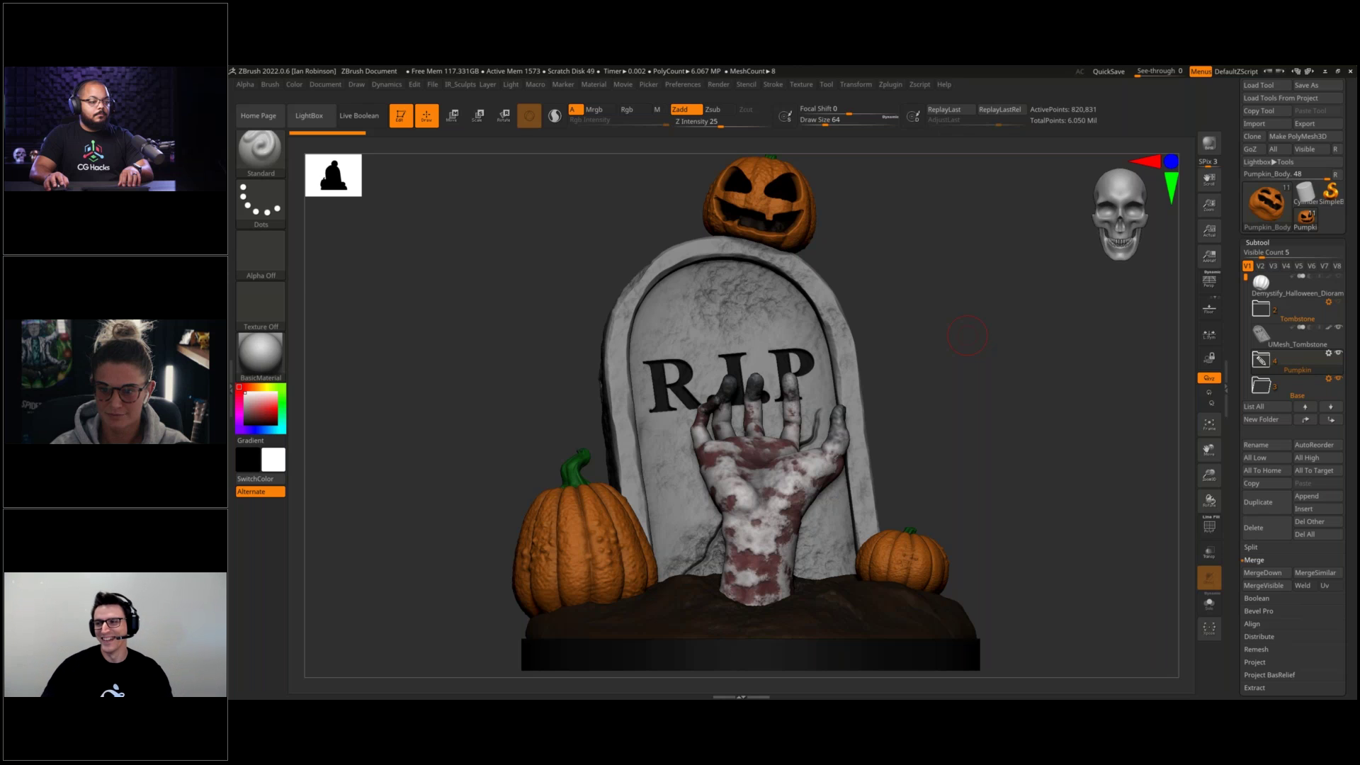
left_click_drag(967, 327, 965, 330)
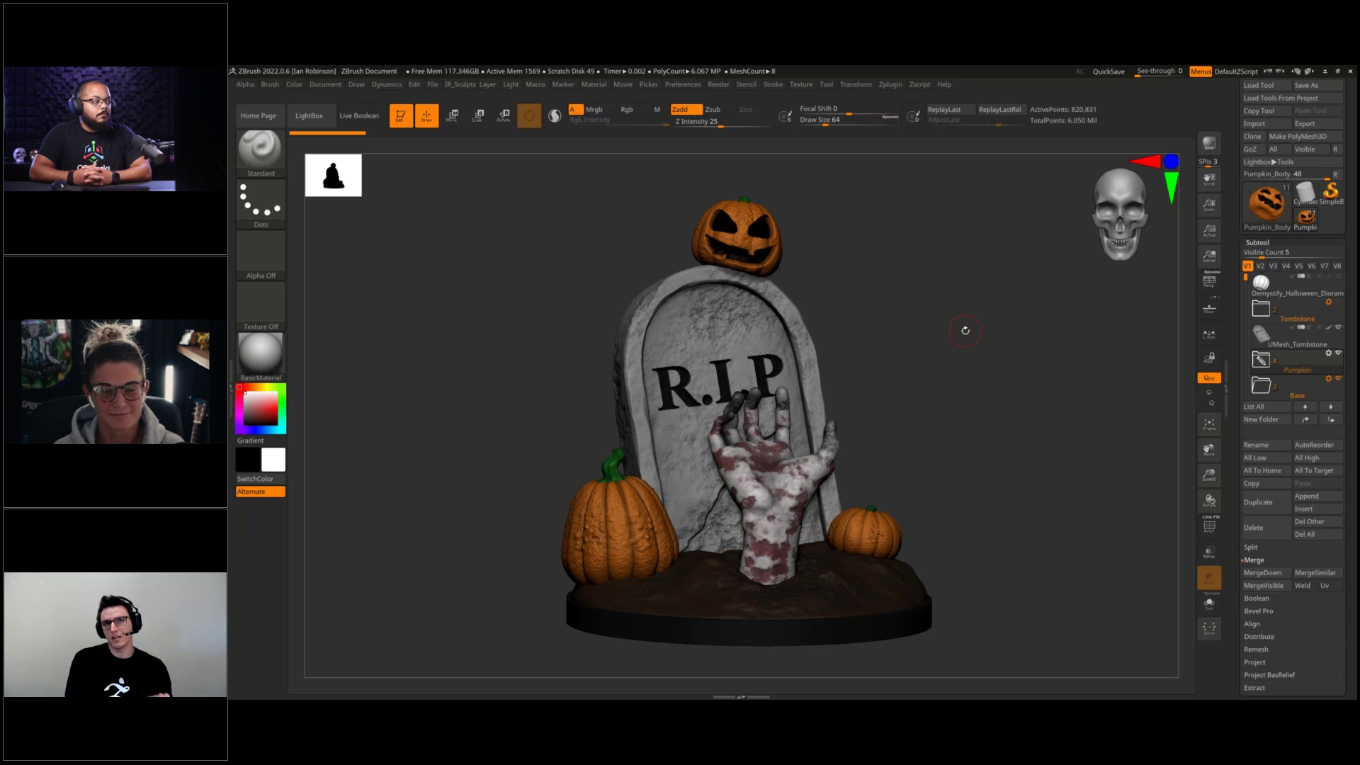
mouse_move(985, 344)
left_mouse_down("shift")
mouse_move(968, 355)
mouse_move(984, 344)
mouse_move(981, 422)
mouse_move(977, 333)
mouse_move(957, 323)
left_mouse_up("shift")
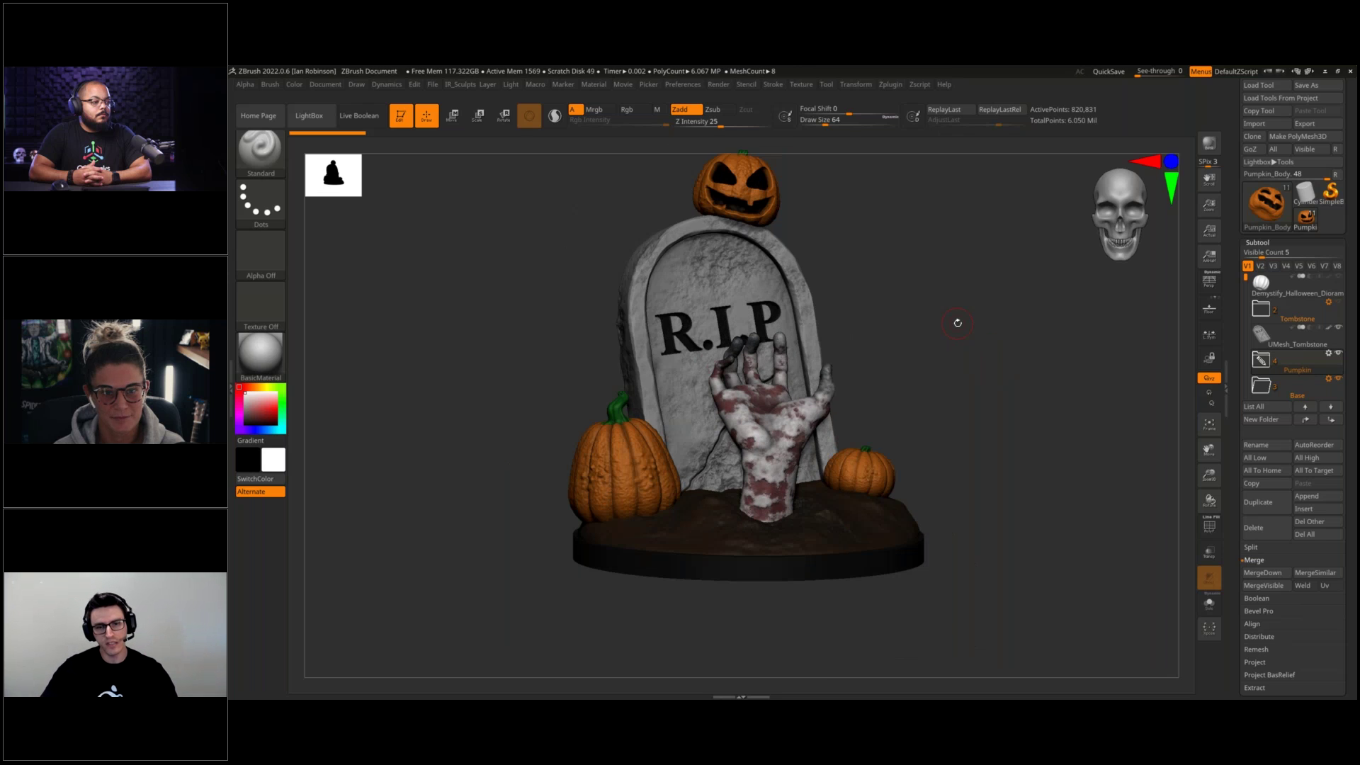
Isolate the subtool of the pumpkins on the ground for inspection, and restore the full diorama
left_click(667, 447, "alt")
left_click(1209, 602)
left_click_drag(1077, 531, 1032, 507, "alt")
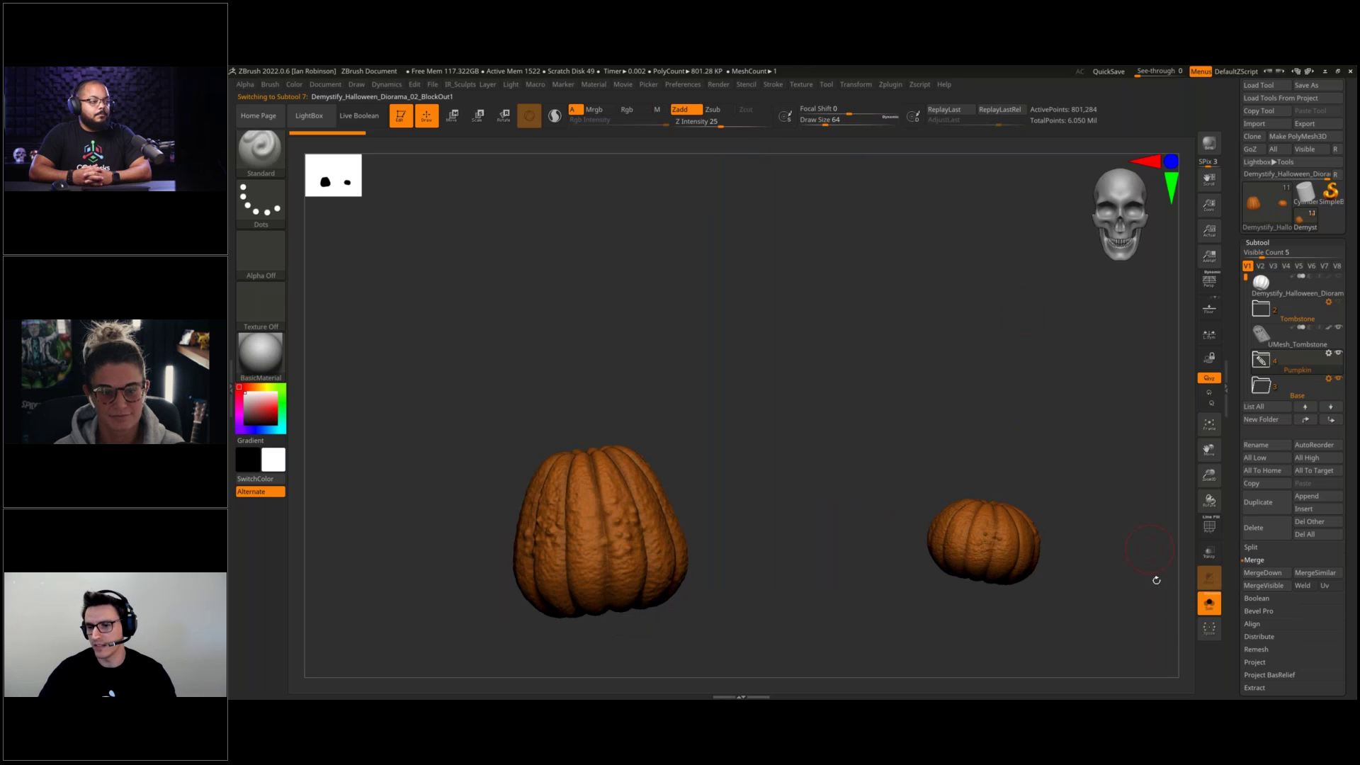
left_click(1209, 602)
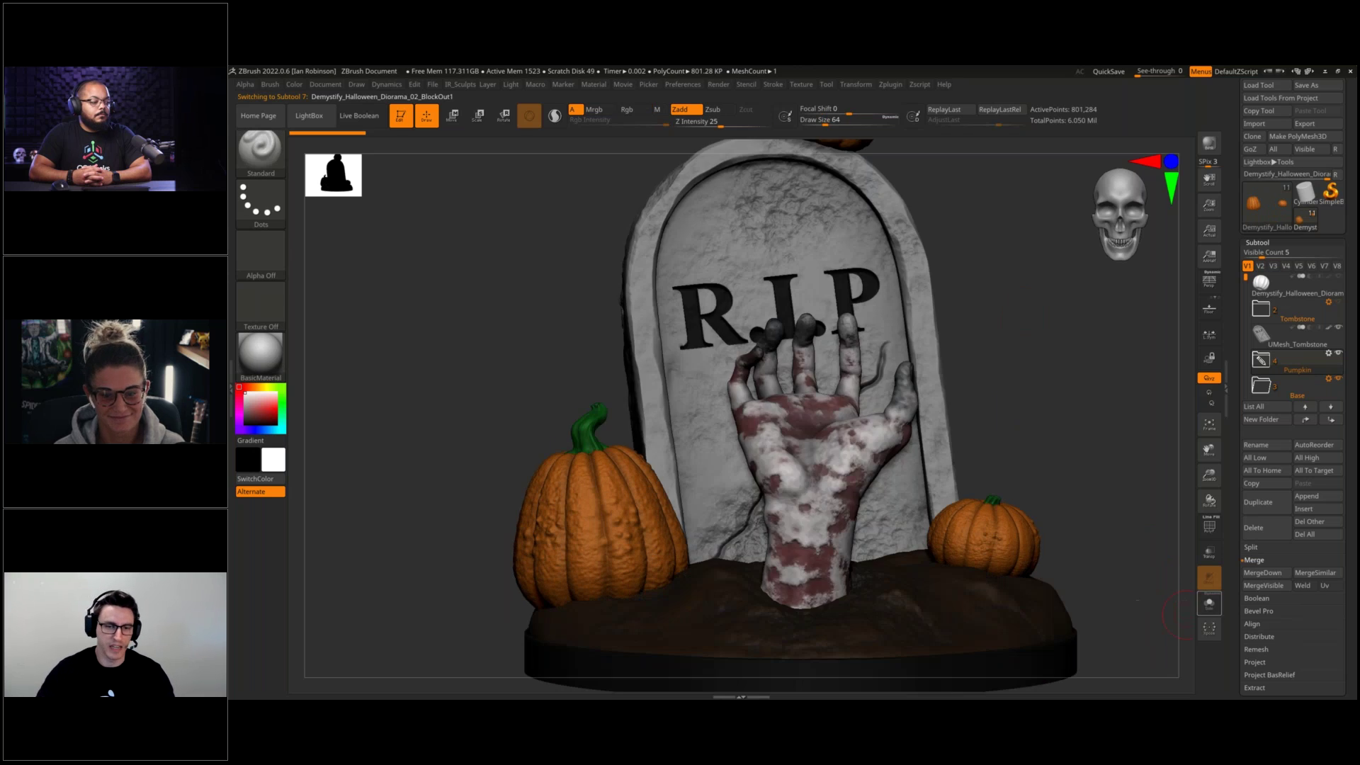
Isolate the zombie hand subtool, inspect it from several angles, and restore the full diorama
right_click_drag(611, 492, 639, 423, "alt")
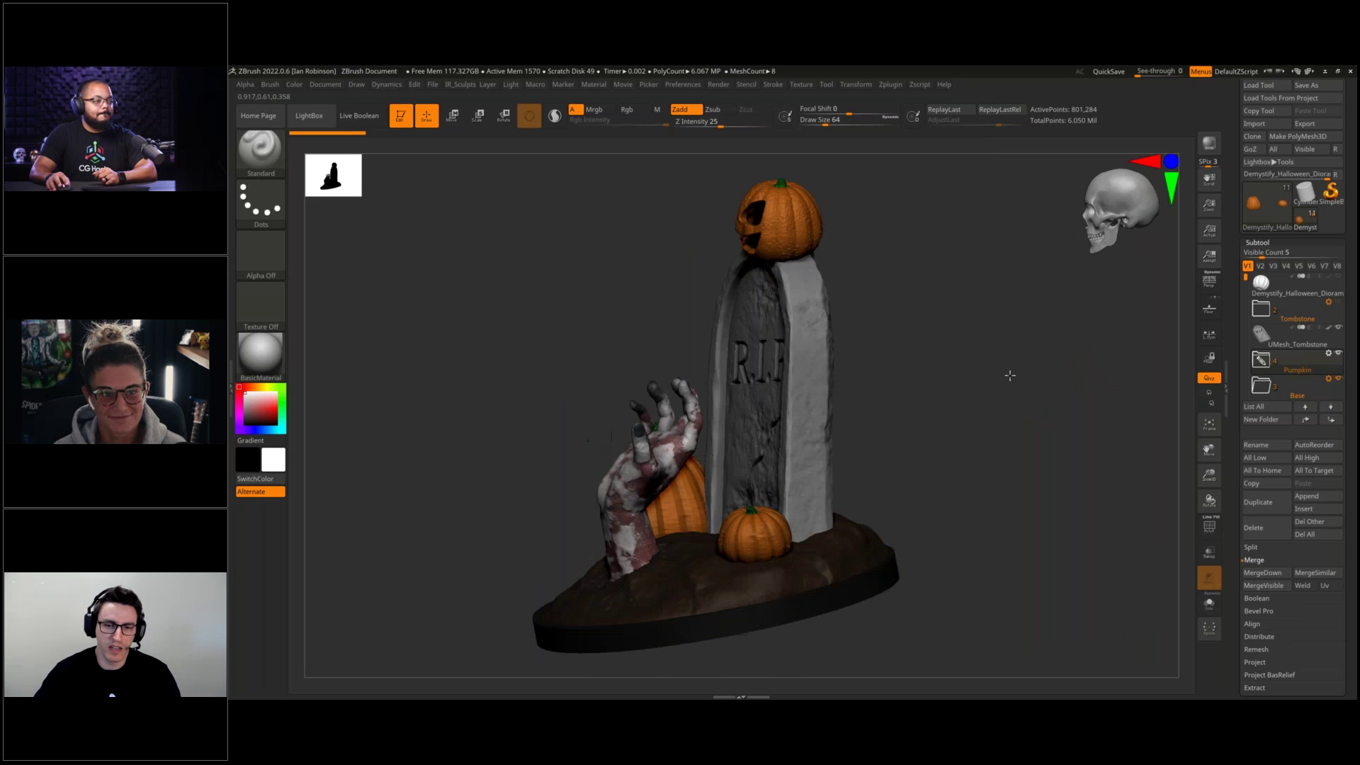
left_click_drag(1010, 376, 1059, 338, "alt")
left_click(677, 482, "alt")
left_click(1214, 605)
left_click_drag(1072, 522, 969, 390)
key("comma")
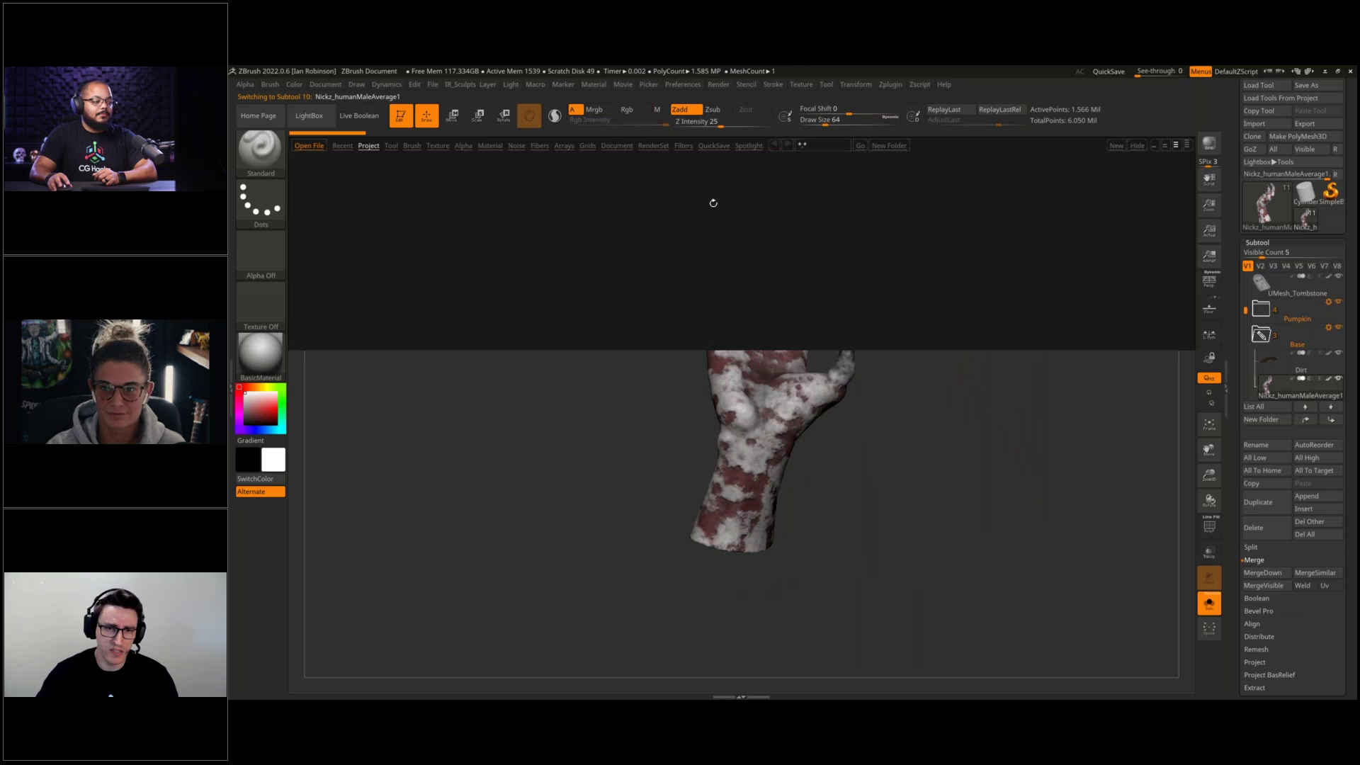
key("comma")
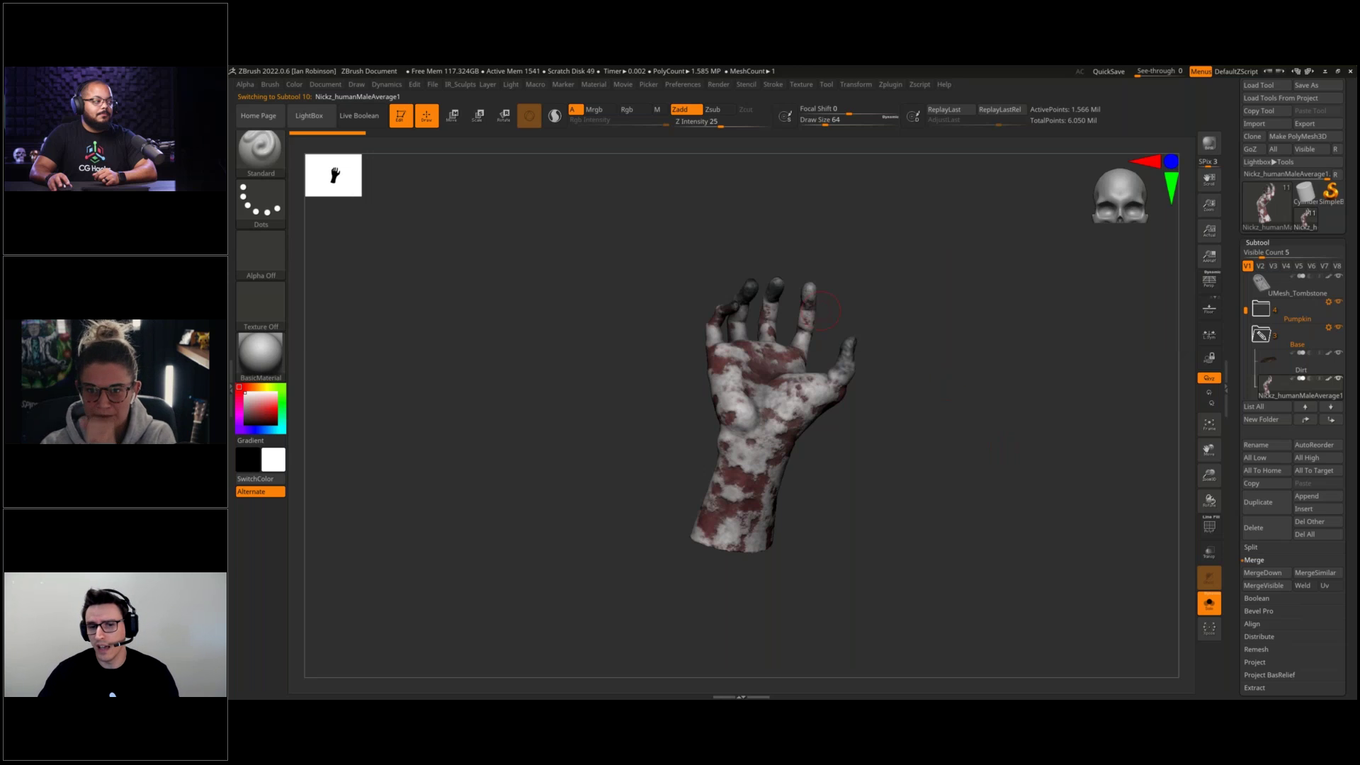
left_click_drag(880, 422, 701, 457)
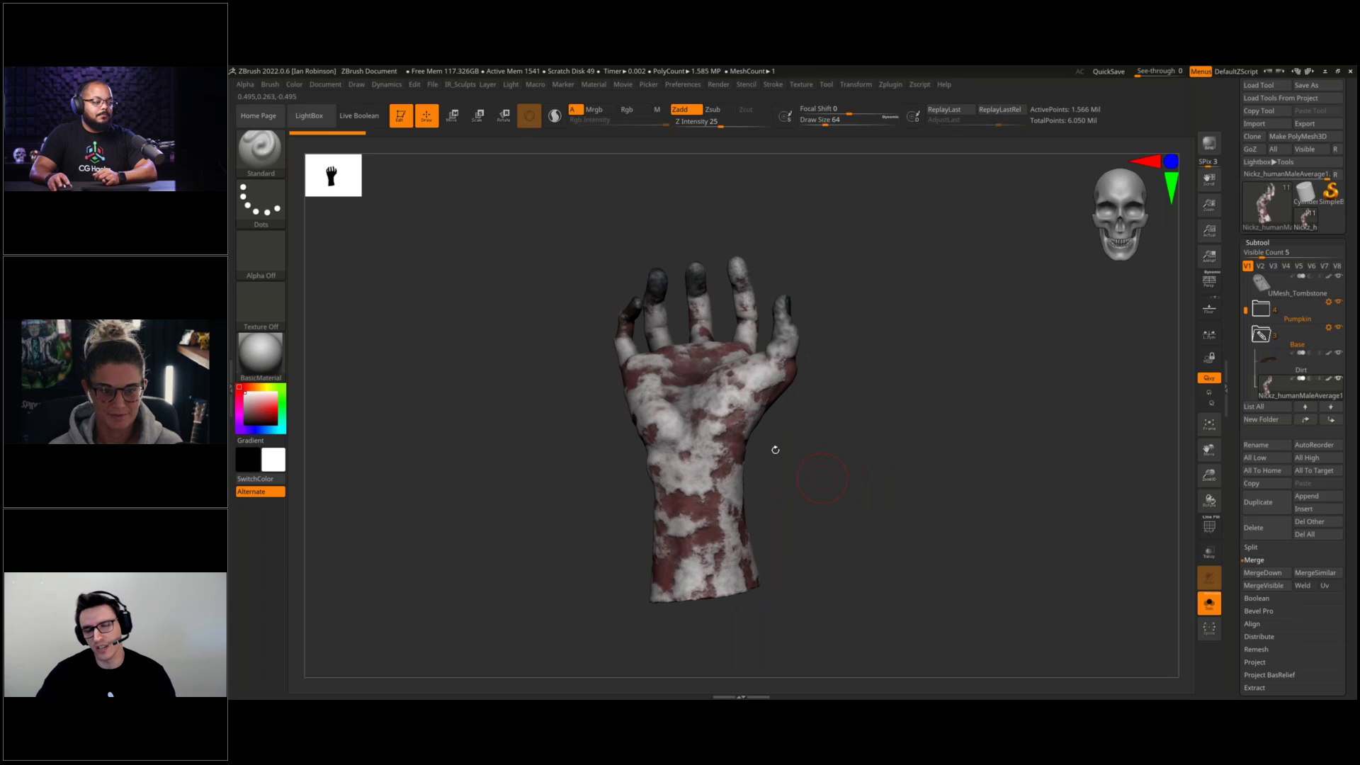
left_click(1208, 603)
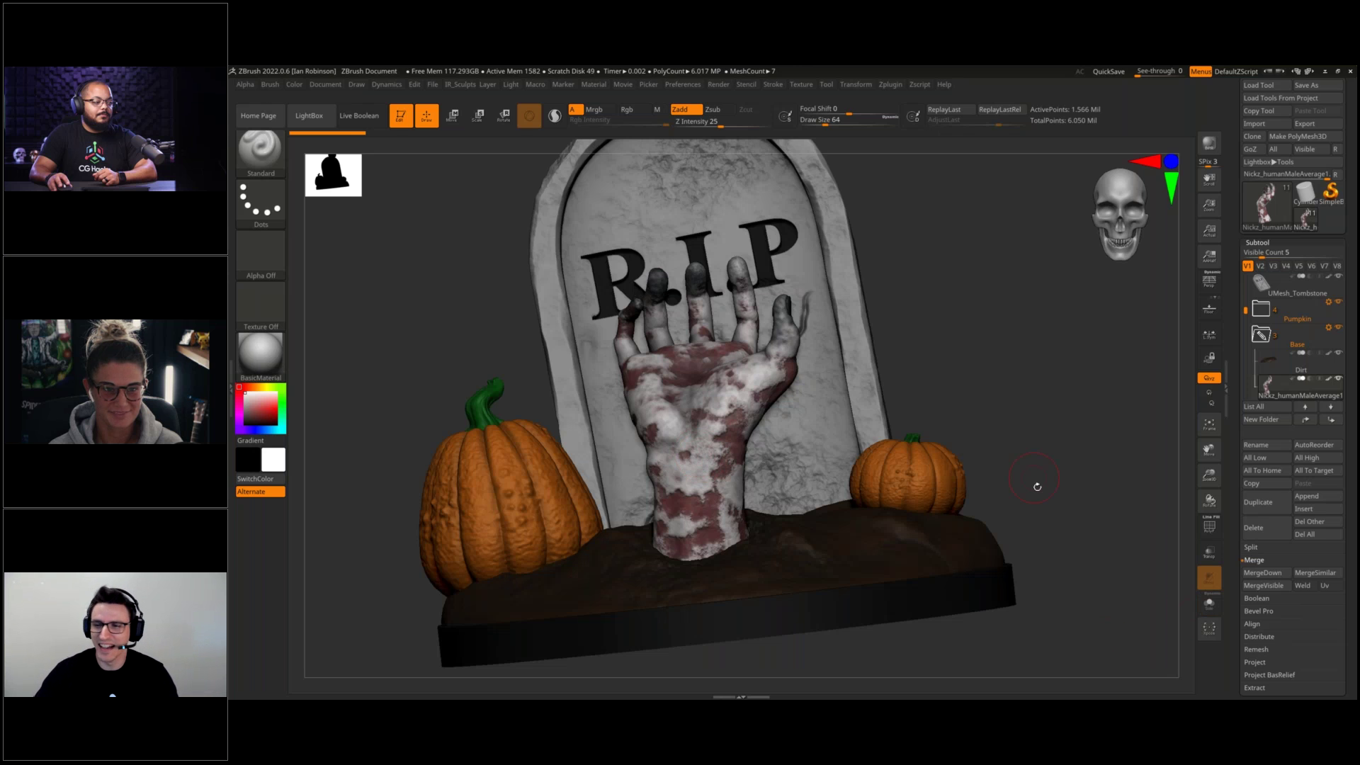
Frame the whole diorama, check the Base subtool folder's details, and examine the composition from the front
key("f")
left_click_drag(1041, 397, 1132, 416)
mouse_move(1260, 336)
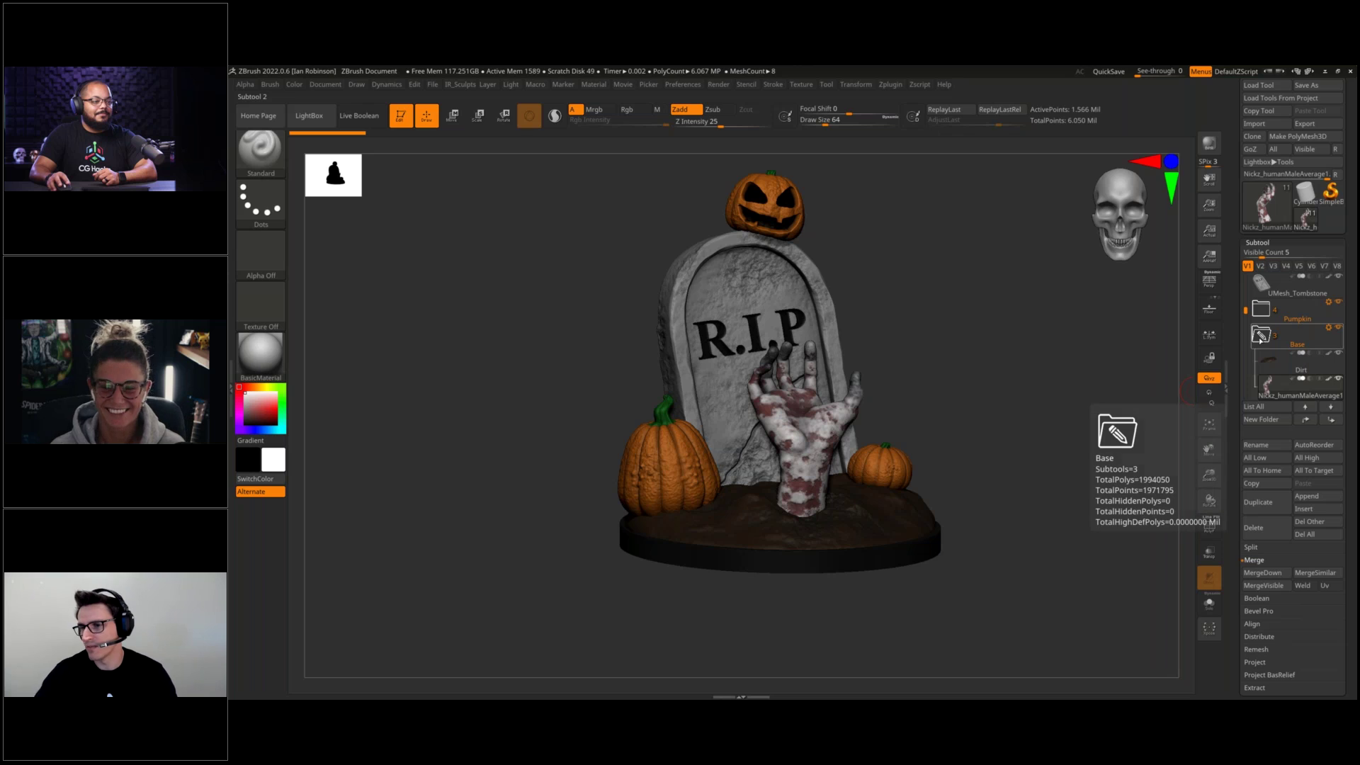
right_click_drag(1028, 363, 1027, 385, "ctrl")
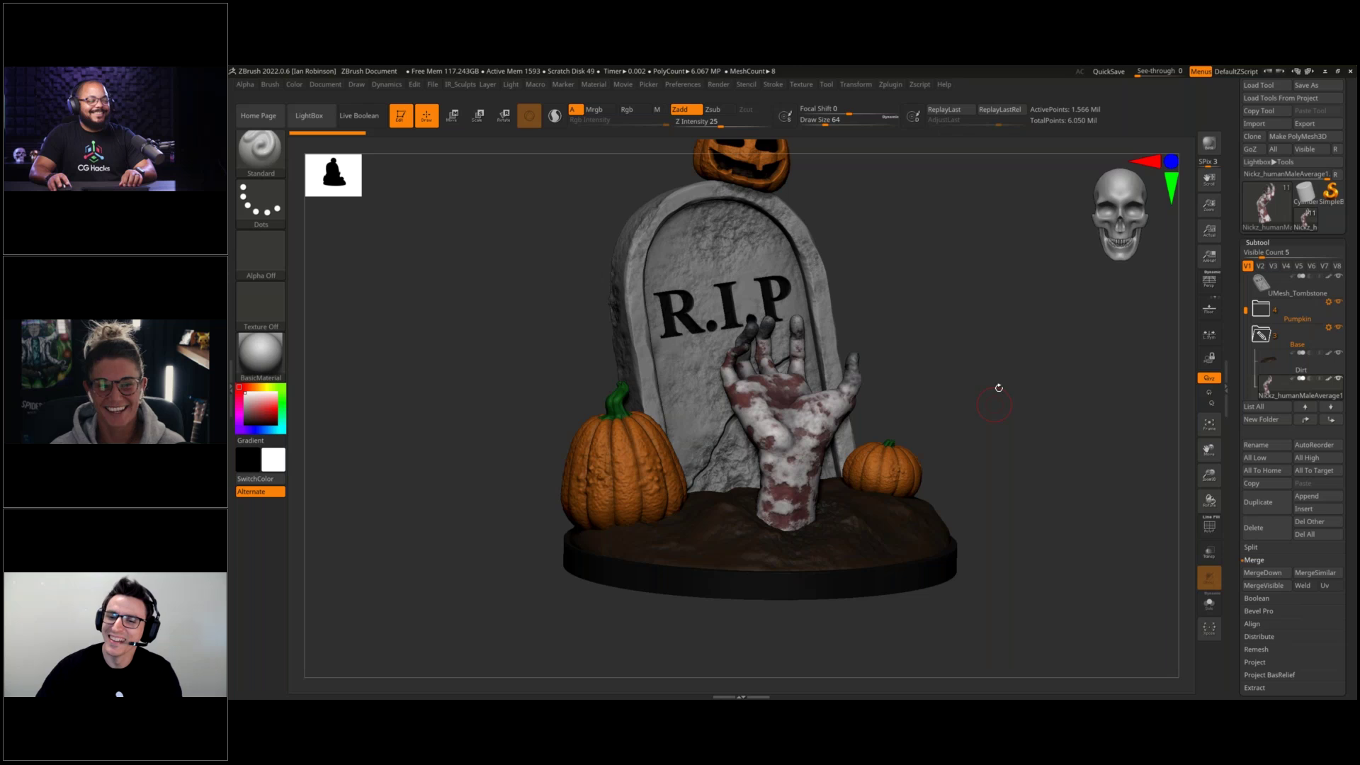
key("shift")
mouse_move(999, 395)
left_mouse_down("alt")
mouse_move(992, 383)
mouse_move(1007, 409)
mouse_move(1010, 383)
left_mouse_up("alt")
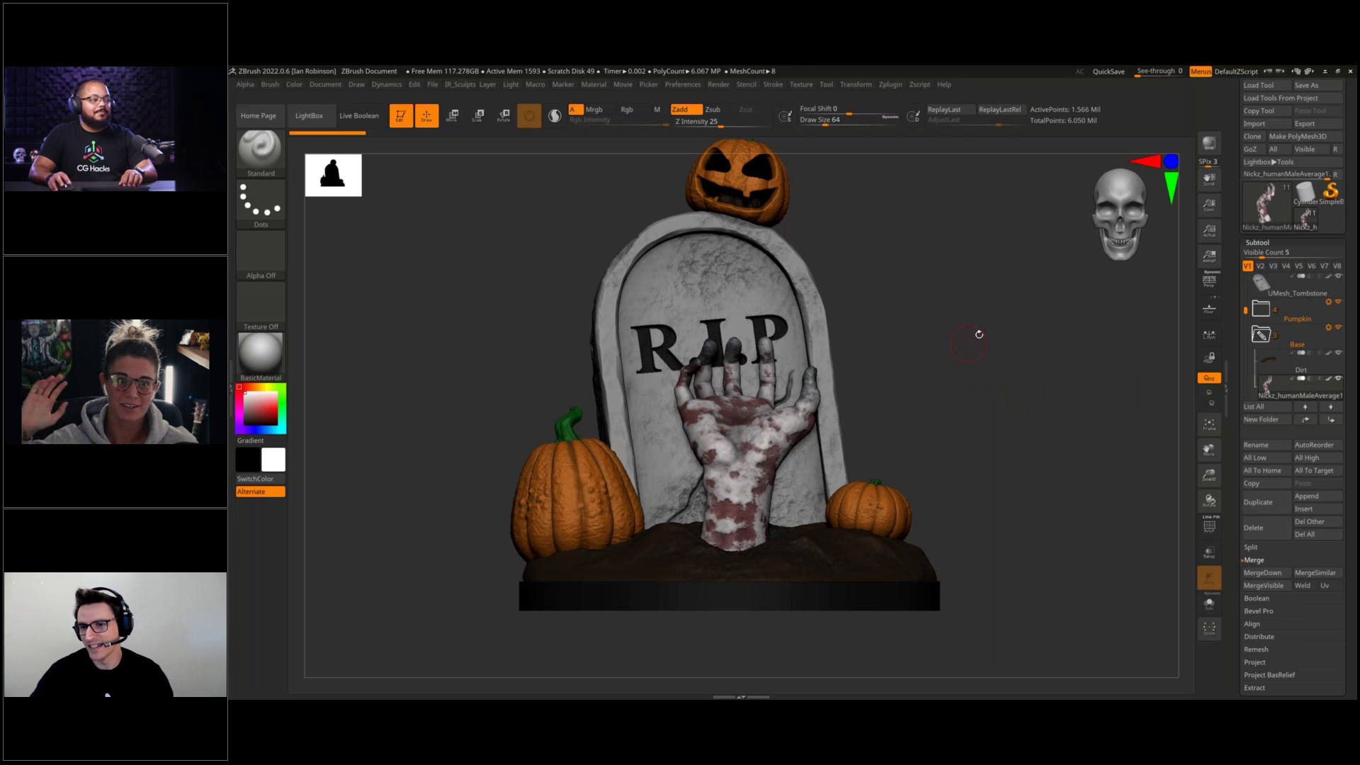
left_click_drag(981, 338, 986, 349)
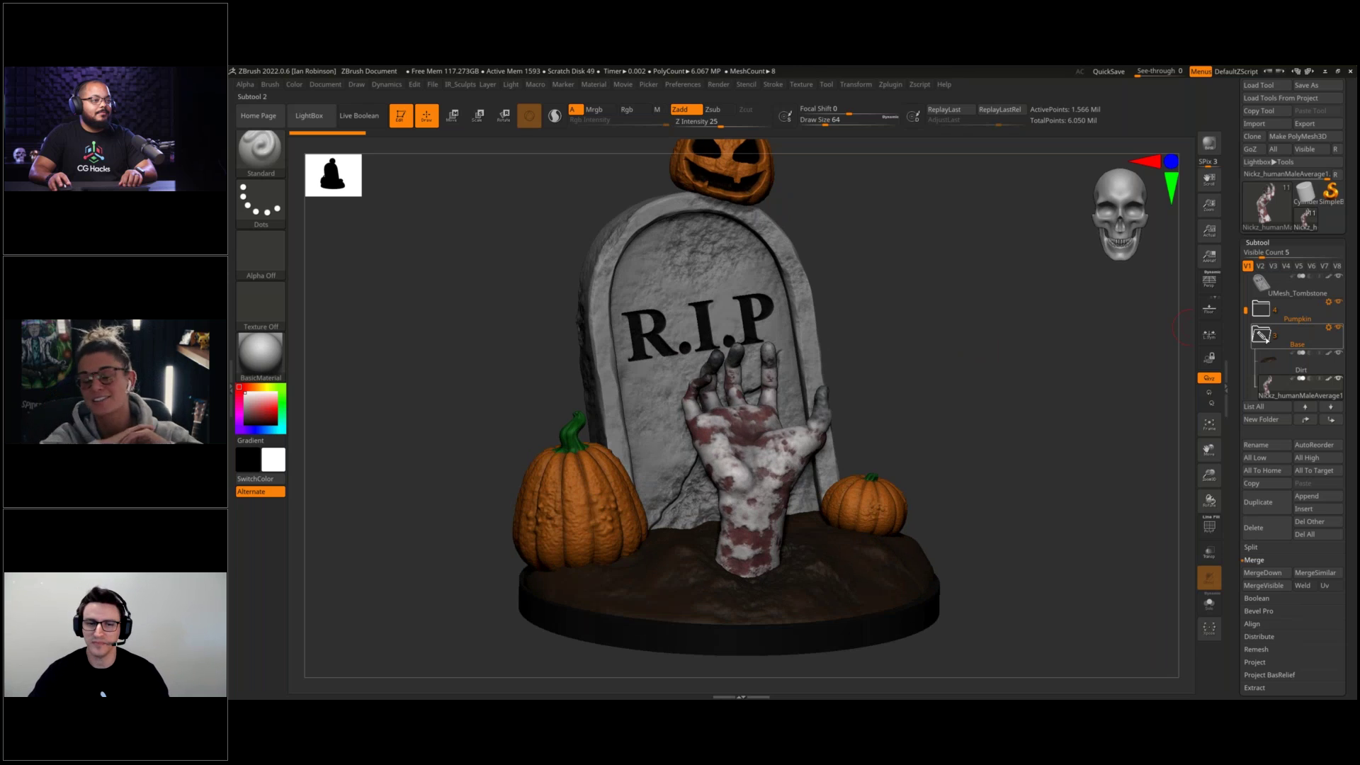
Leave a small snapshot of the diorama on the canvas and place the live model larger beside it
left_click_drag(1169, 332, 1085, 402, "alt")
key("shift+s")
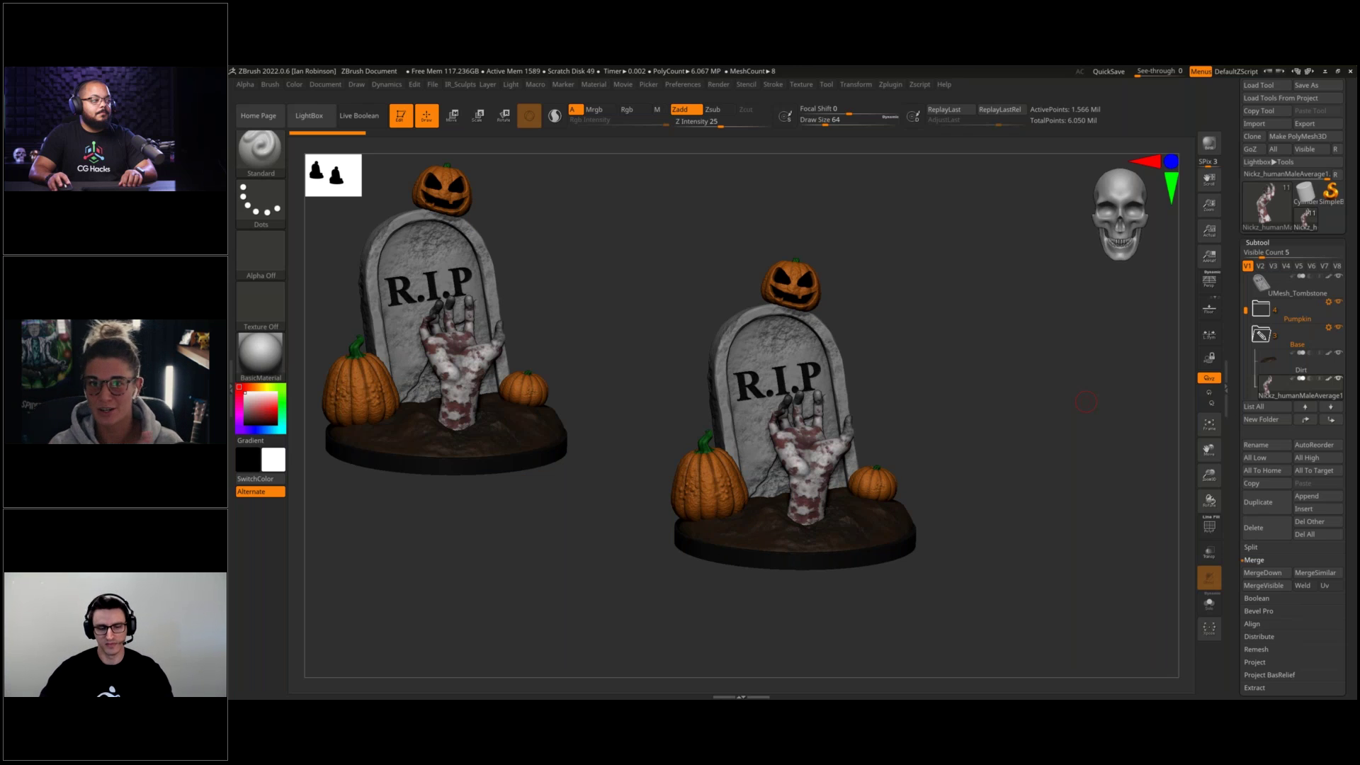
left_click_drag(1086, 402, 1078, 440, "shift")
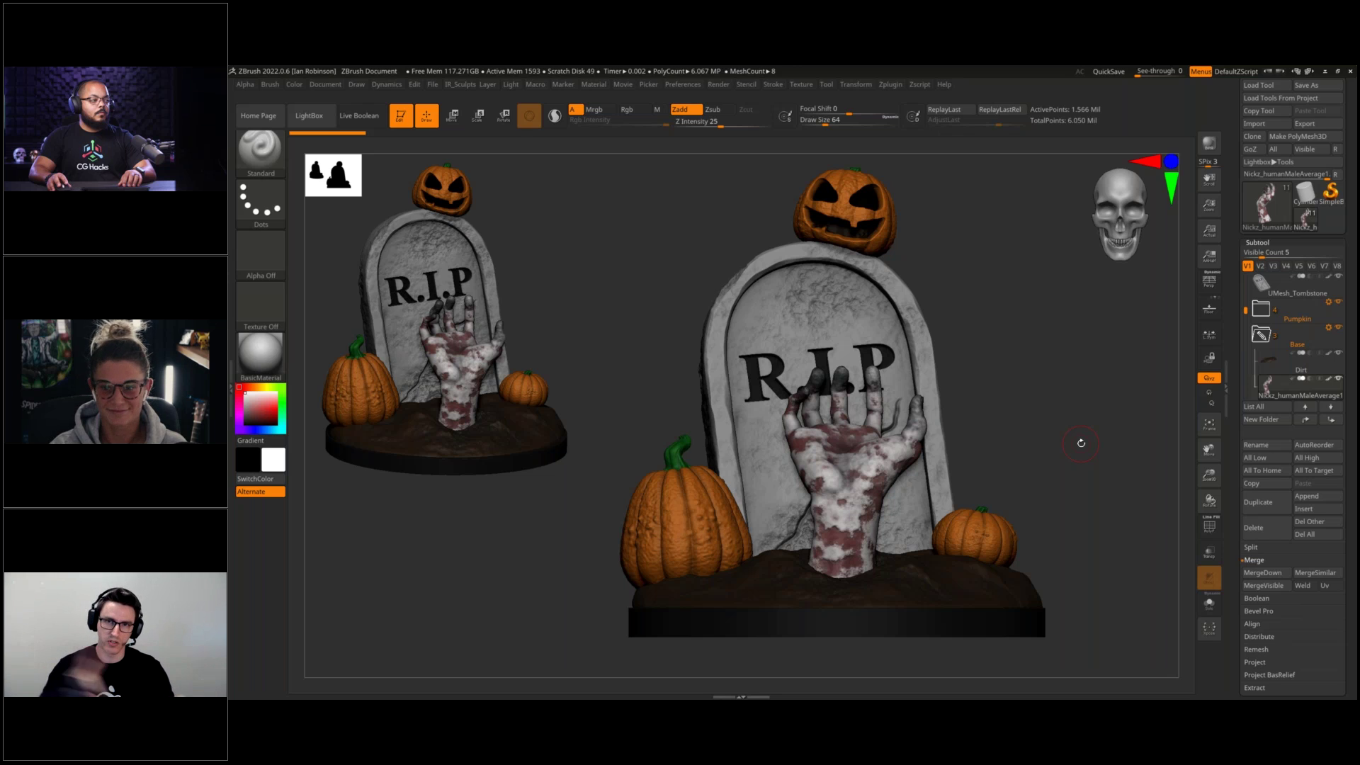
Clear the dropped diorama snapshot from the canvas, keeping only the live model, and inspect it from another angle
right_click_drag(1042, 414, 998, 370, "ctrl")
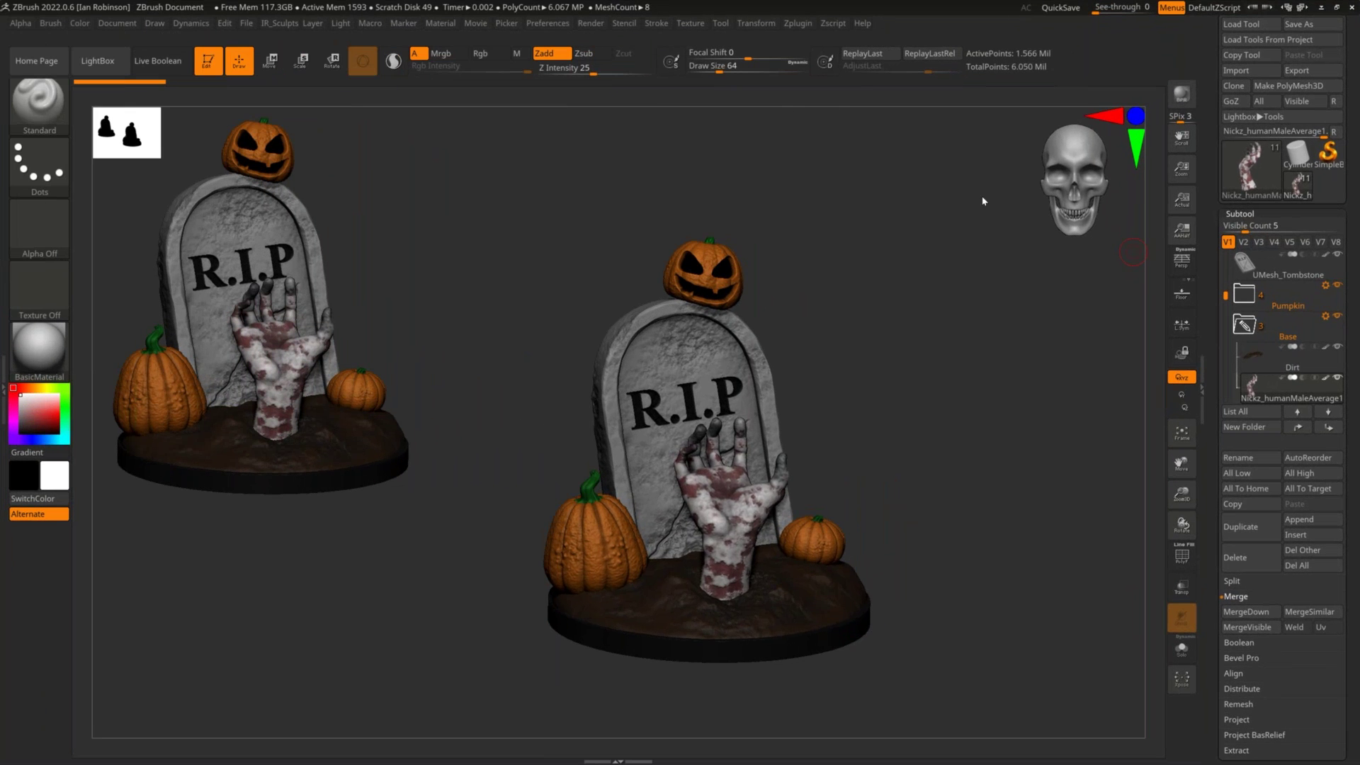
left_click_drag(1091, 257, 938, 331)
key("ctrl+n")
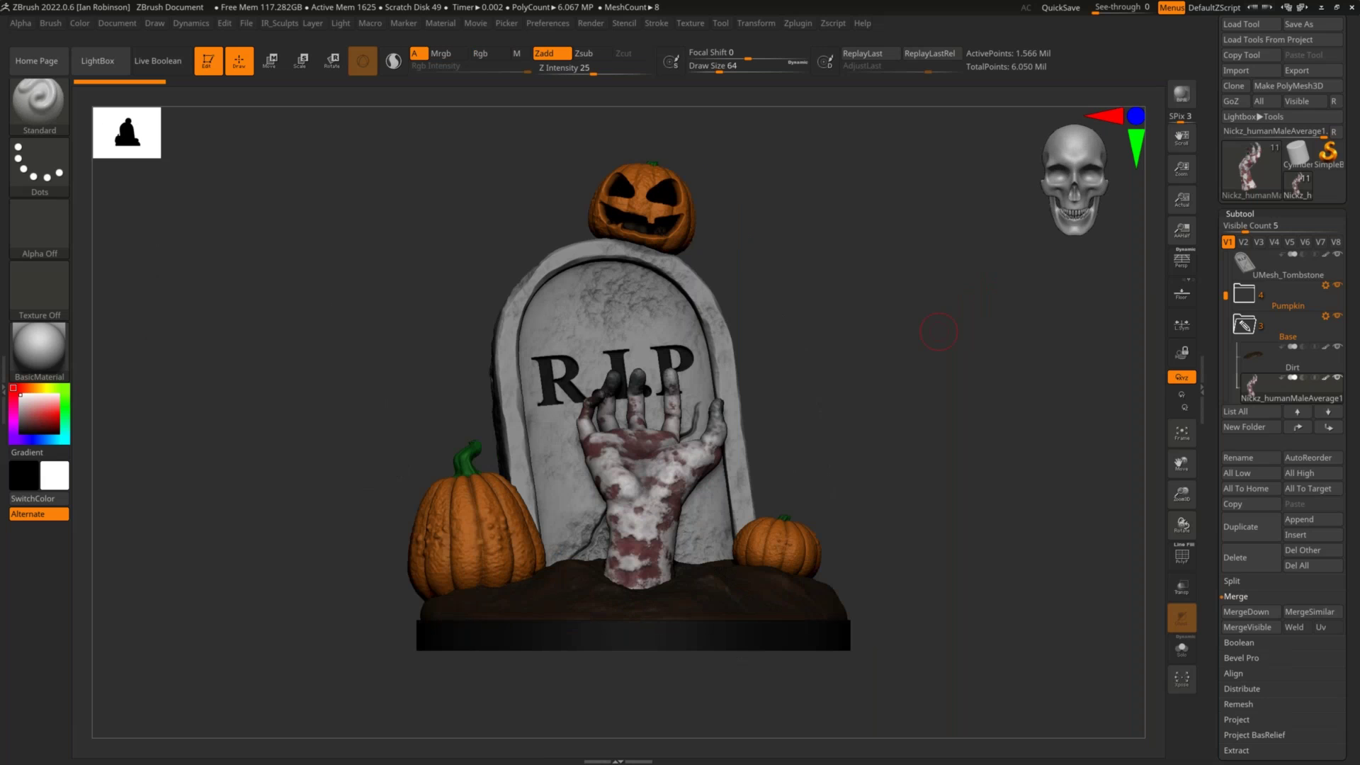
left_click_drag(864, 305, 956, 255)
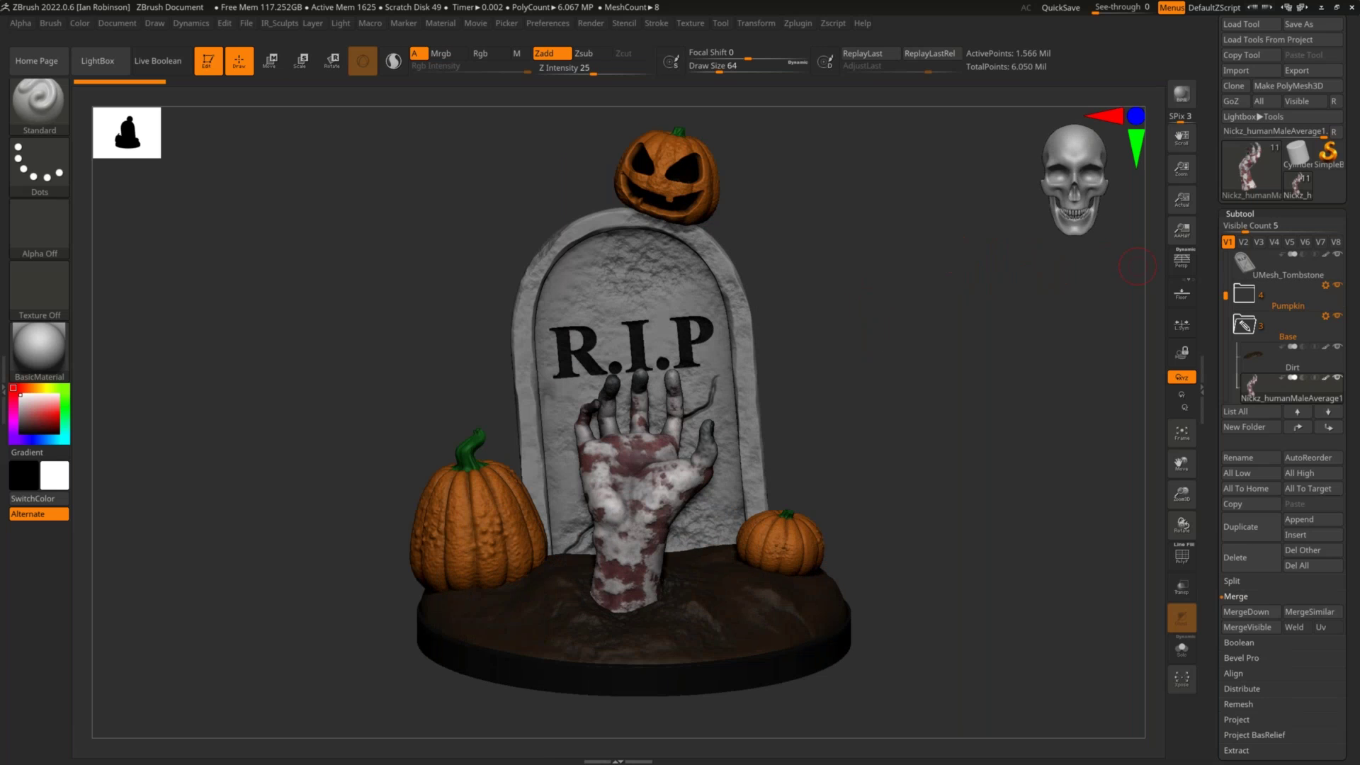
Switch to the SimpleBrush tool and bring up the LightBox project library, dismissing the Home Page window
left_click(1327, 154)
left_click(570, 256)
left_click(570, 256)
key("comma")
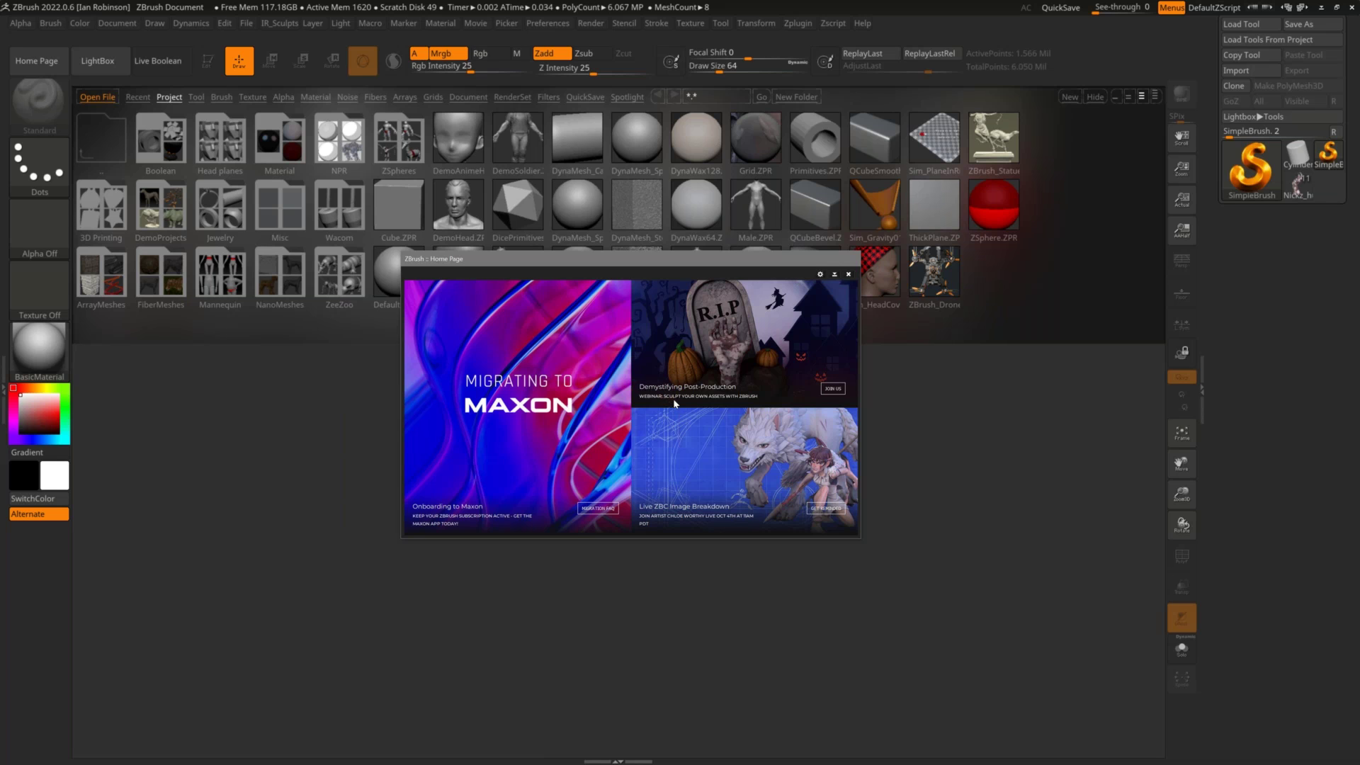
left_click(848, 275)
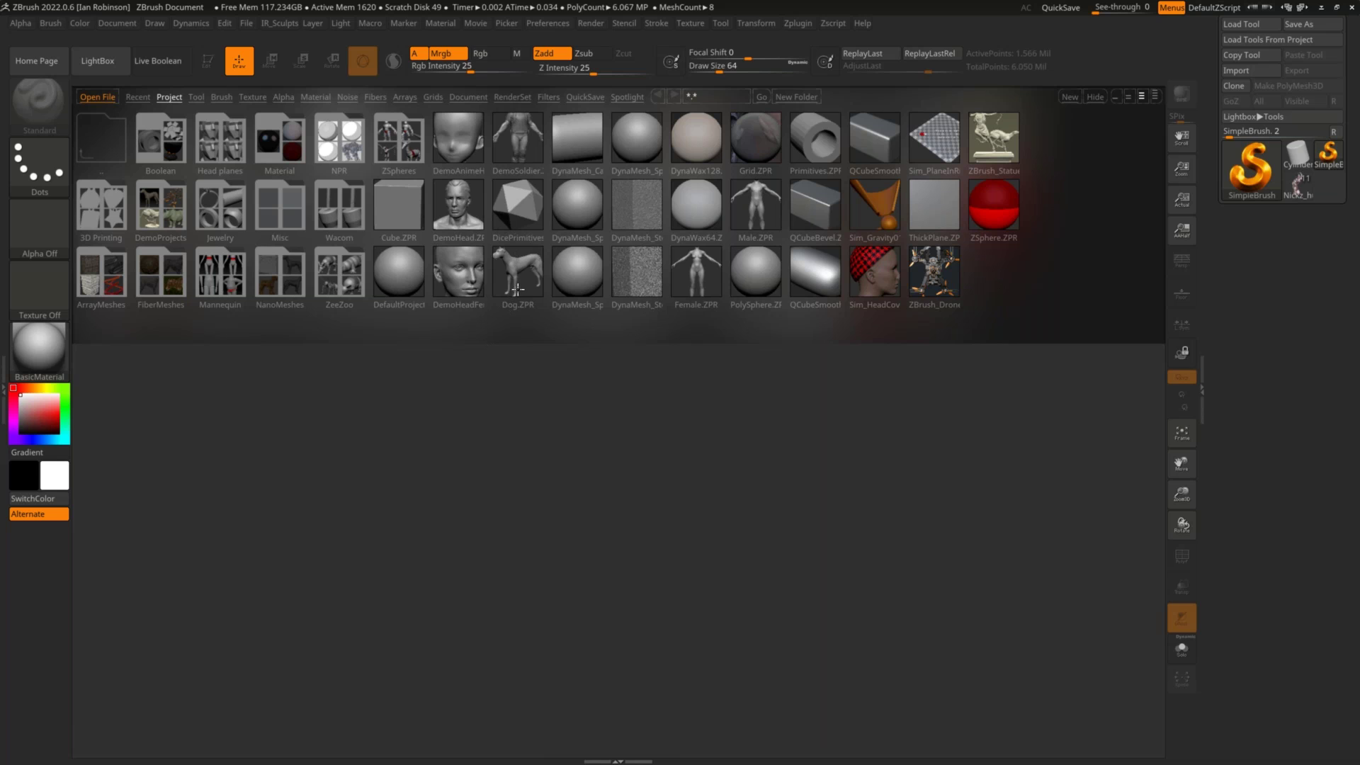
Open DefaultProject.ZPR from the project library without saving changes to the current project
left_click(399, 273)
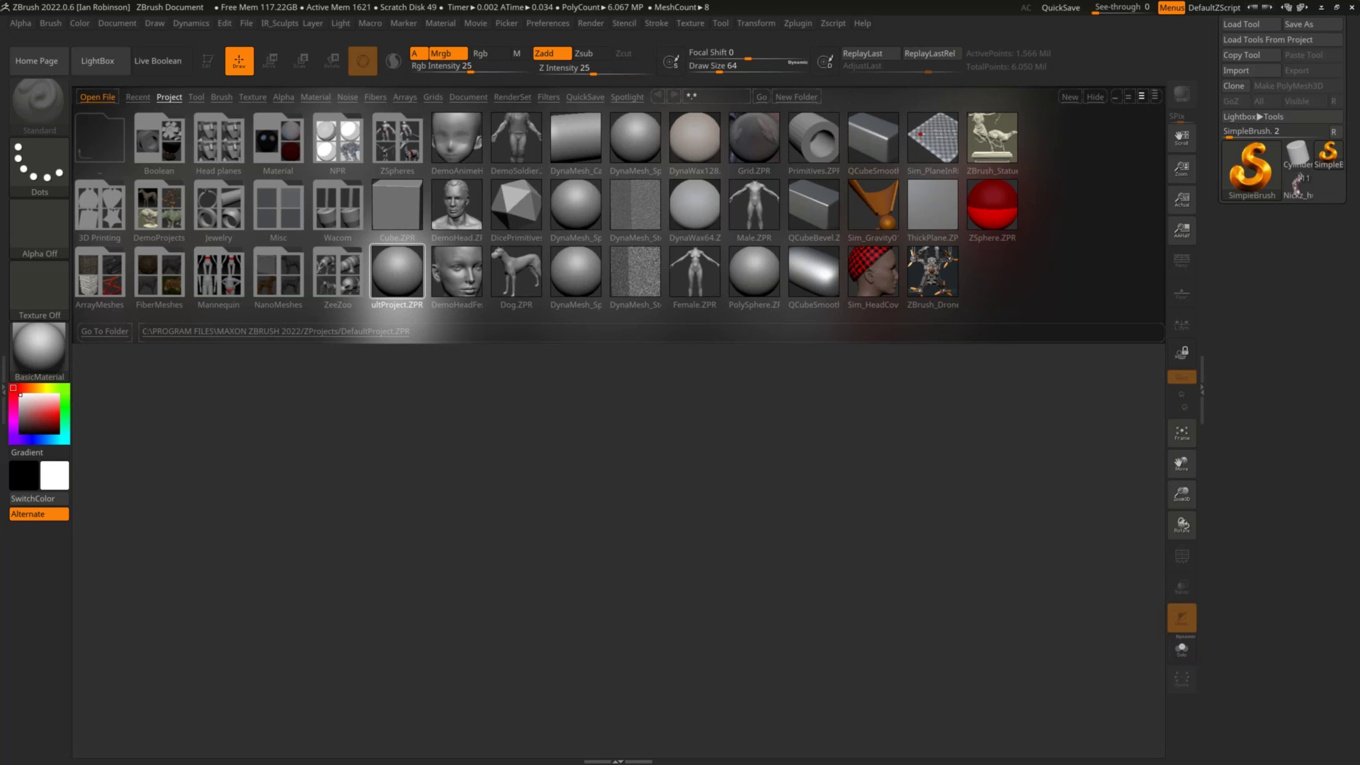
double_click(396, 273)
left_click_drag(661, 354, 632, 355)
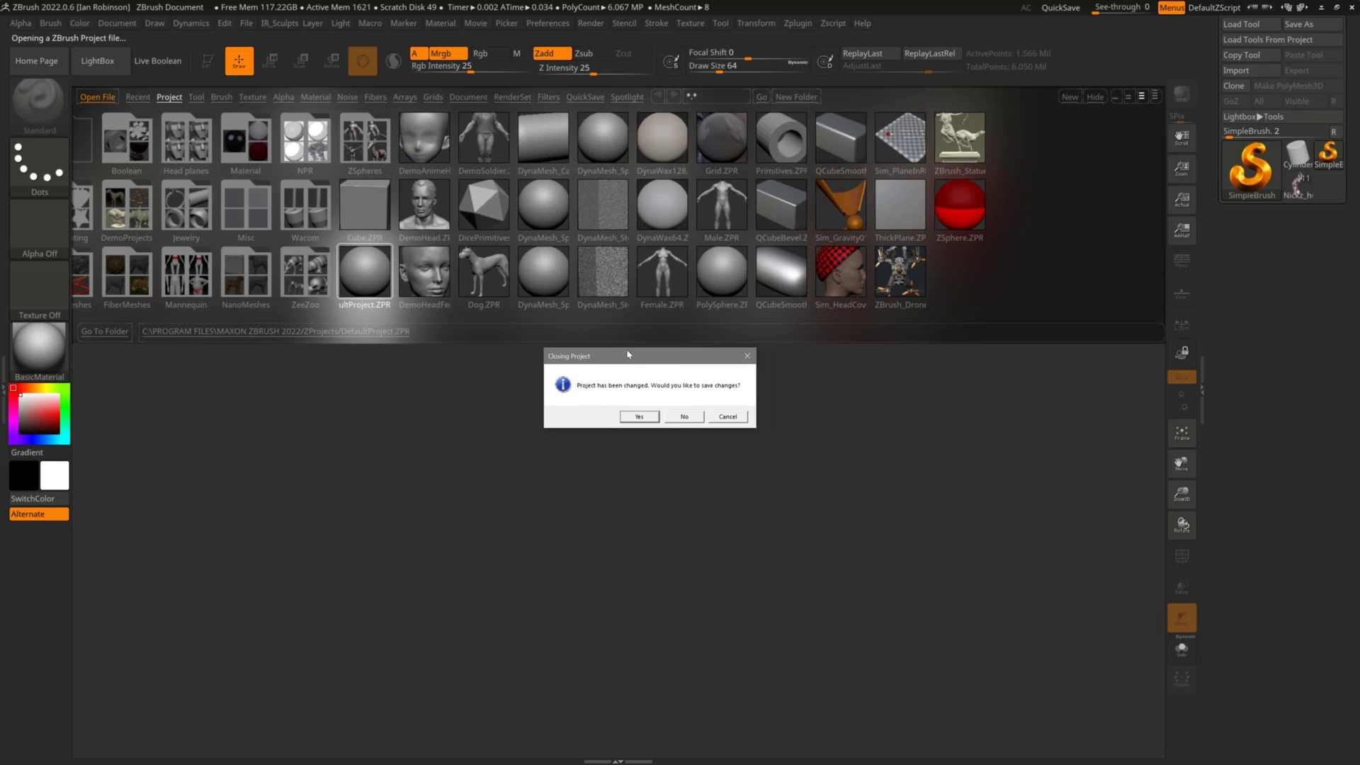
left_click(682, 418)
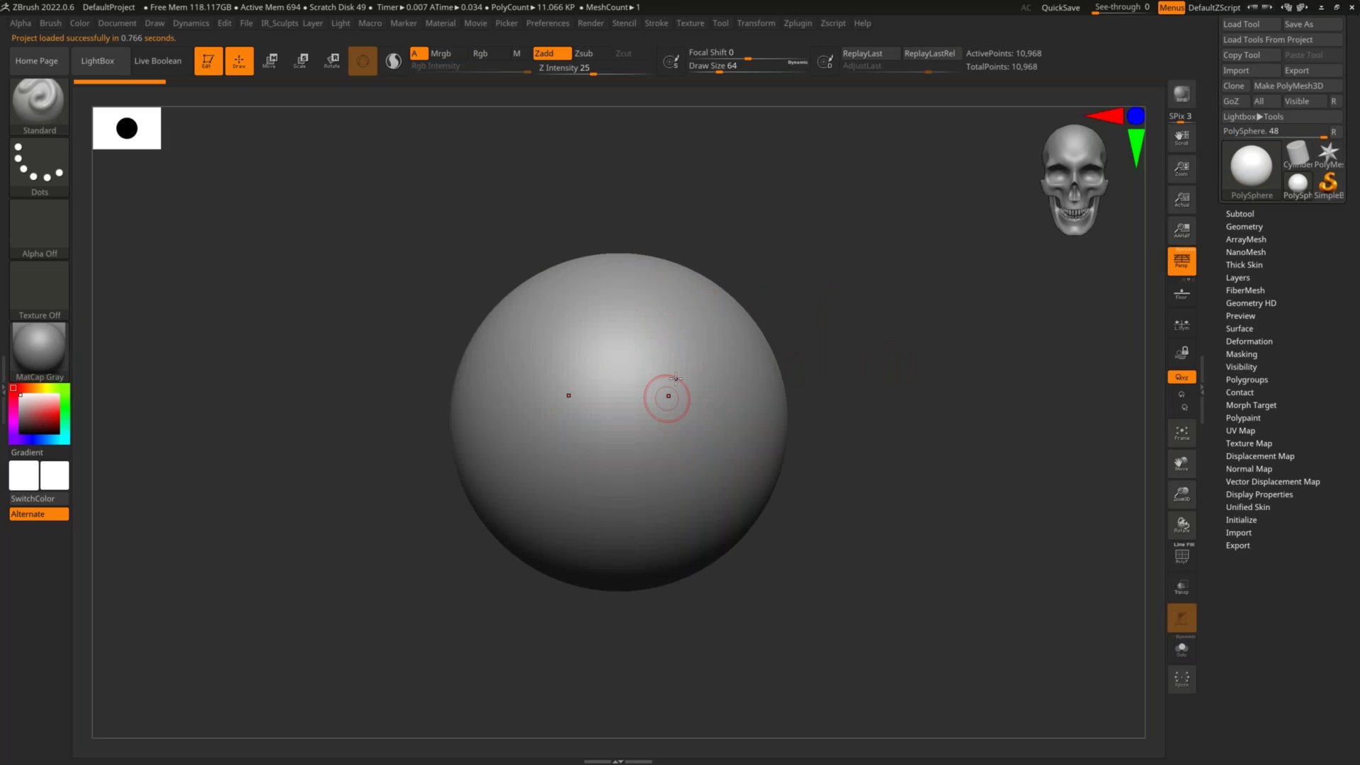
Try a Standard brush stroke on the sphere at a draw size of about 151, and undo it
key("s")
left_click(719, 358)
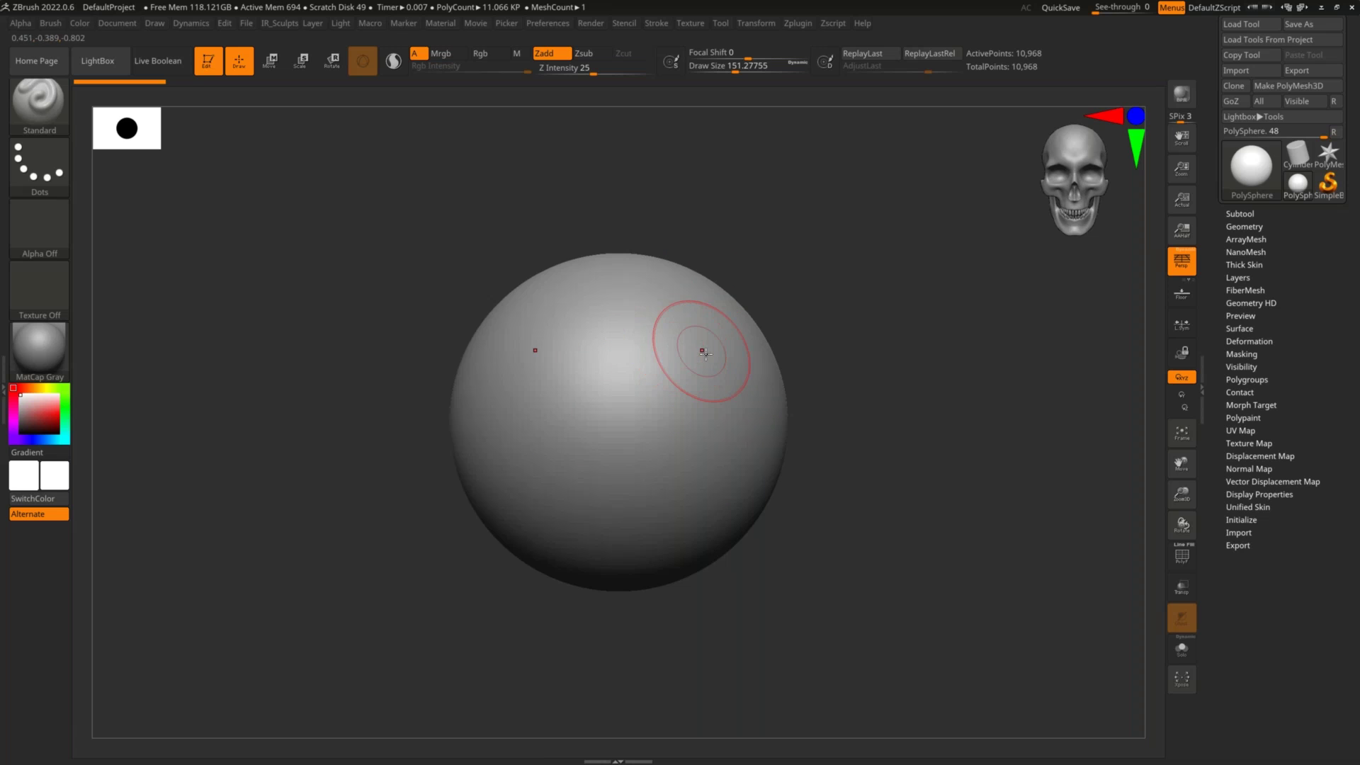
mouse_move(686, 349)
left_mouse_down()
mouse_move(699, 329)
mouse_move(750, 502)
mouse_move(673, 439)
mouse_move(642, 370)
mouse_move(648, 333)
mouse_move(685, 403)
mouse_move(692, 460)
mouse_move(659, 556)
mouse_move(681, 467)
mouse_move(660, 292)
left_mouse_up()
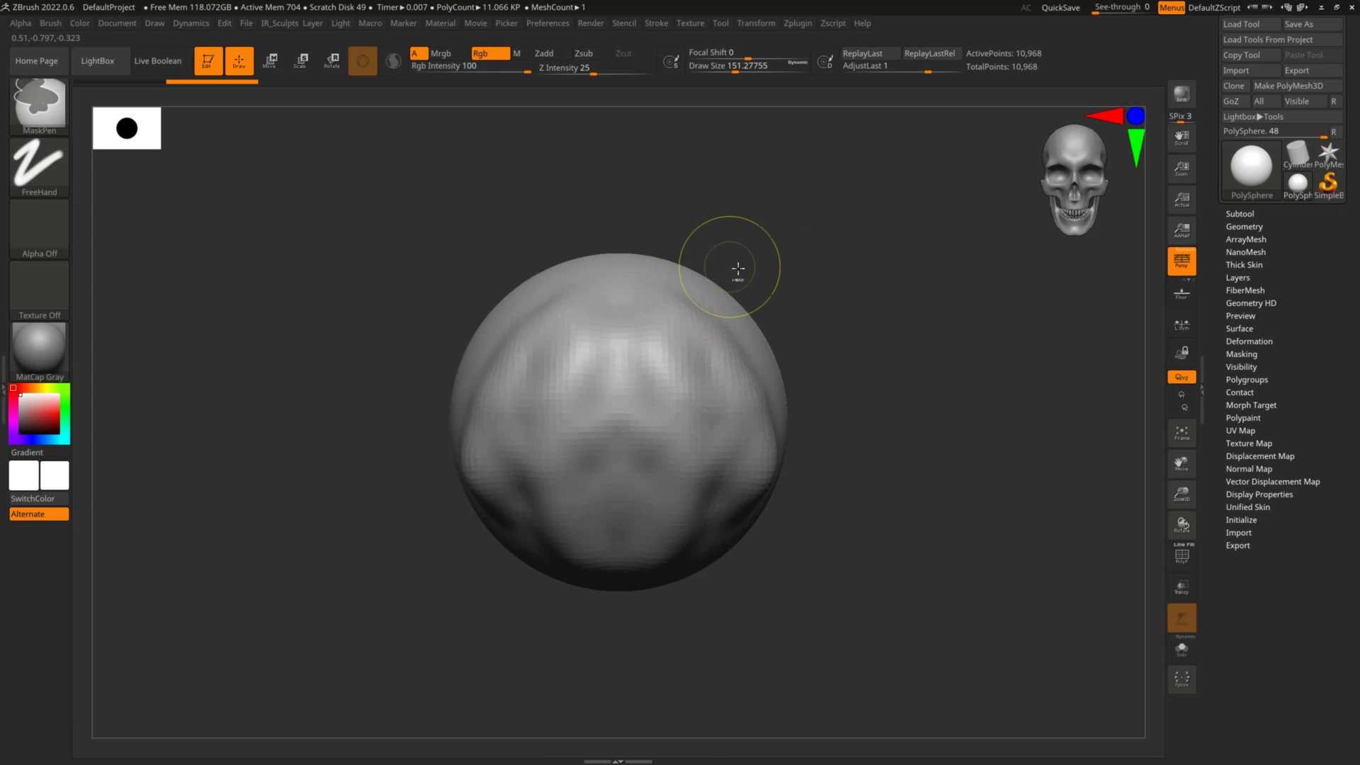
key("ctrl+z")
Try a finer Standard brush stroke down the sphere at a draw size of about 51, and undo it
right_click_drag(801, 215, 801, 267, "ctrl")
key("s")
left_click(790, 254)
right_click_drag(762, 203, 768, 146, "alt")
mouse_move(637, 284)
left_mouse_down()
mouse_move(659, 304)
mouse_move(673, 269)
mouse_move(687, 354)
mouse_move(743, 495)
mouse_move(641, 563)
mouse_move(567, 403)
mouse_move(573, 253)
mouse_move(641, 227)
mouse_move(744, 340)
mouse_move(802, 463)
left_mouse_up()
key("ctrl+z")
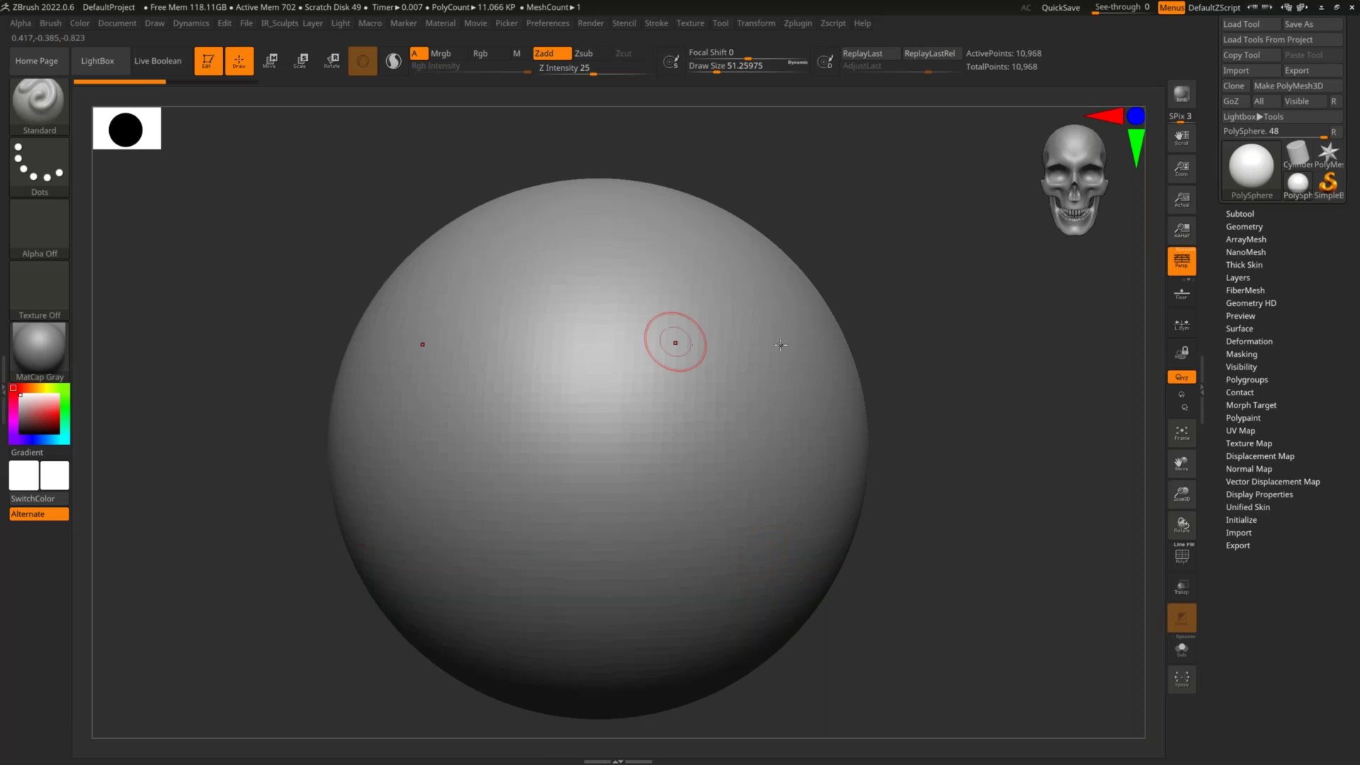
Explore view navigation by panning, orbiting and zooming around the sphere, and inspect the Move, Zoom3D and Rotate view controls
left_click_drag(888, 384, 802, 354, "alt")
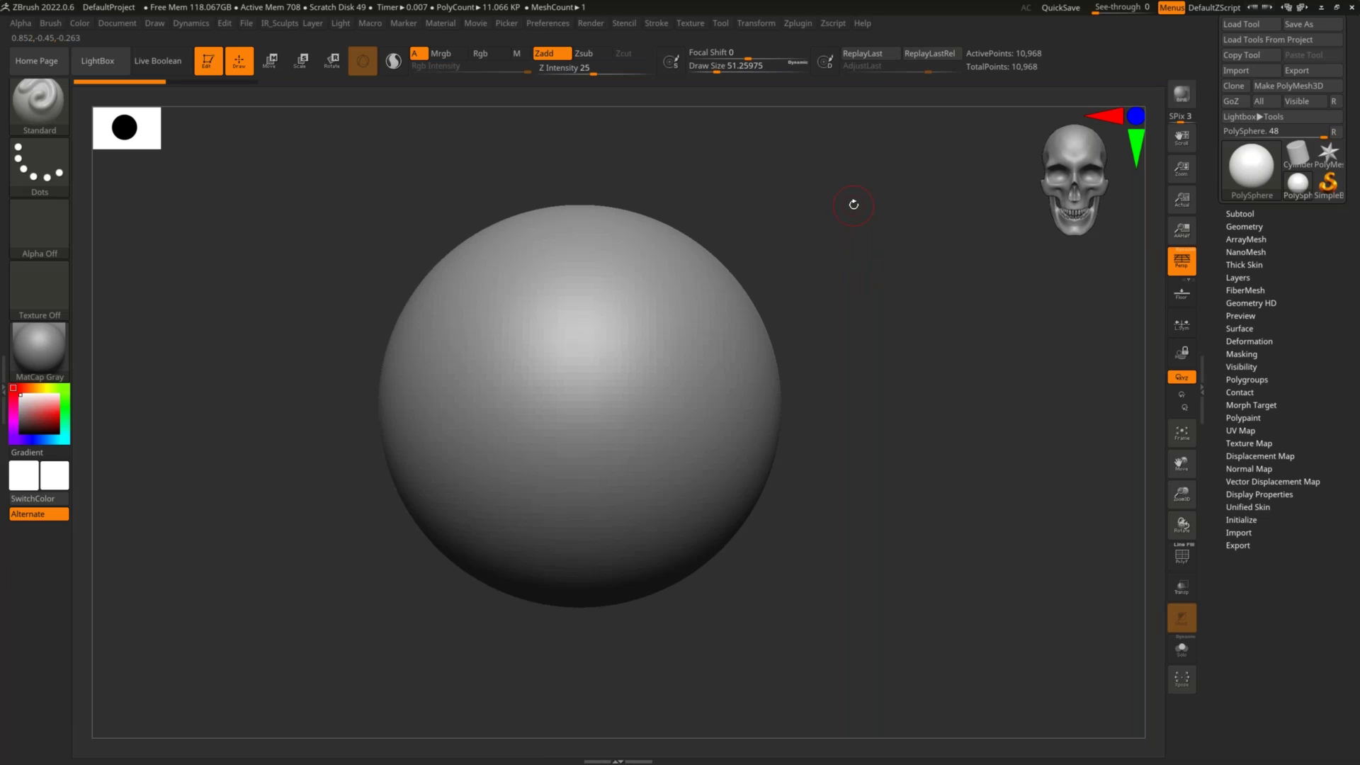
mouse_move(888, 231)
left_mouse_down()
mouse_move(877, 216)
mouse_move(892, 255)
mouse_move(868, 215)
mouse_move(880, 268)
mouse_move(934, 231)
mouse_move(914, 219)
mouse_move(865, 259)
mouse_move(907, 267)
mouse_move(884, 225)
mouse_move(895, 227)
mouse_move(874, 237)
mouse_move(900, 261)
mouse_move(941, 242)
left_mouse_up()
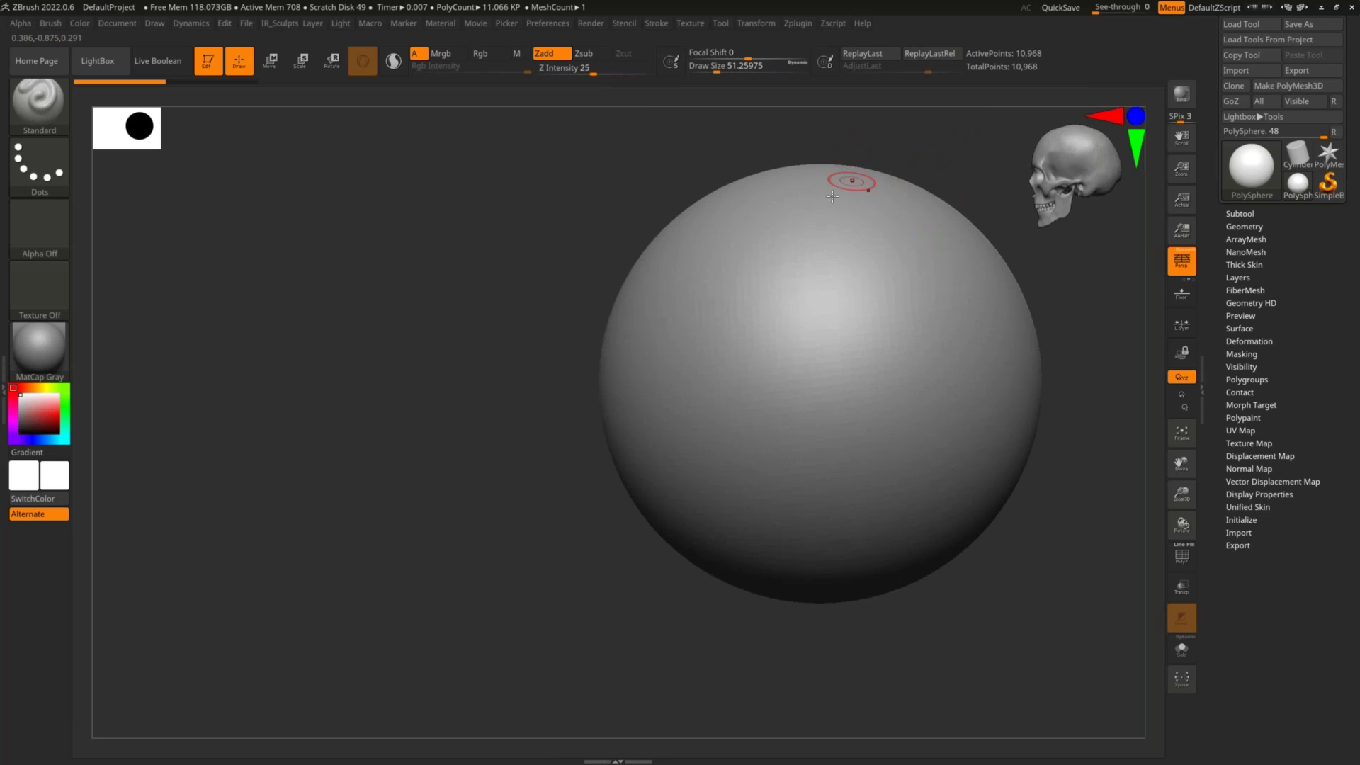
mouse_move(876, 158)
left_mouse_down("alt")
mouse_move(820, 138)
mouse_move(630, 303)
mouse_move(750, 258)
mouse_move(749, 231)
mouse_move(816, 172)
mouse_move(734, 206)
mouse_move(713, 242)
left_mouse_up("alt")
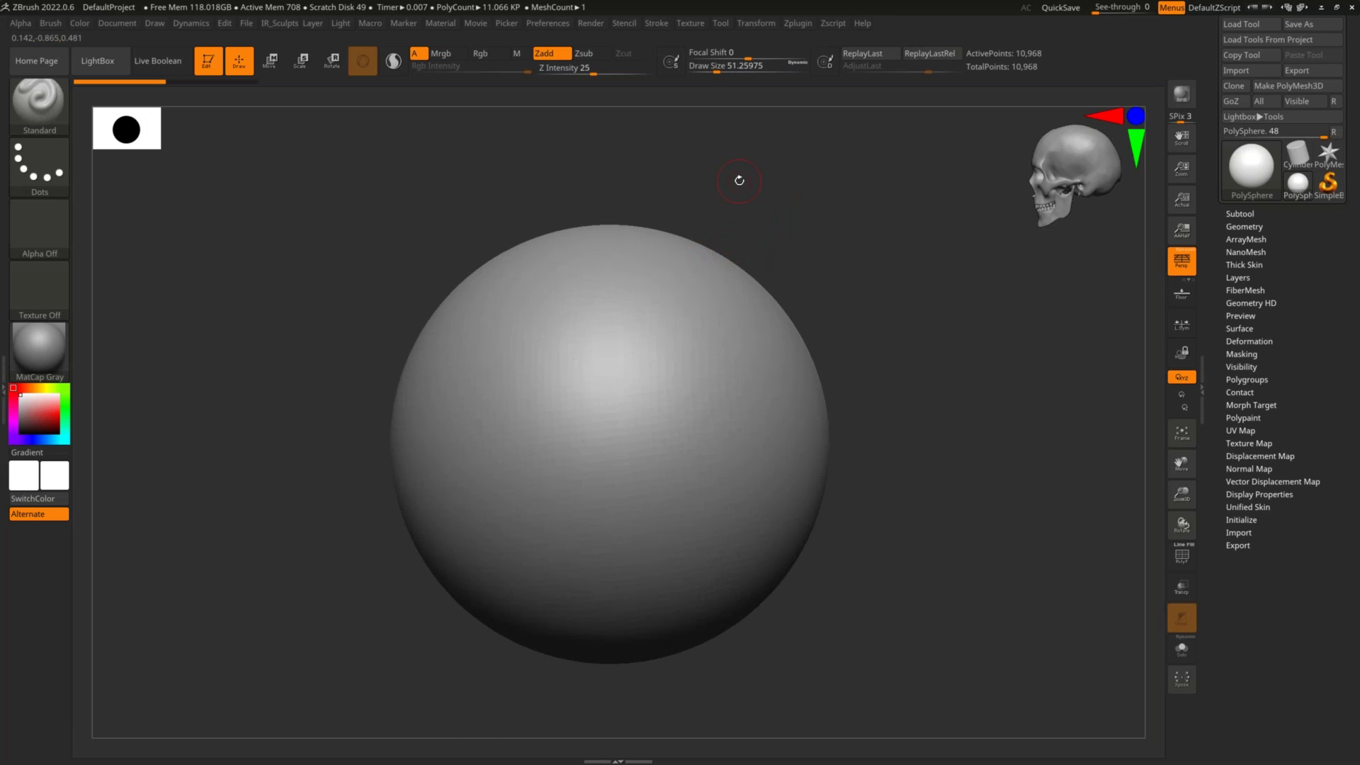
mouse_move(857, 225)
left_mouse_down()
mouse_move(856, 209)
mouse_move(842, 220)
mouse_move(907, 310)
mouse_move(801, 116)
mouse_move(995, 252)
mouse_move(696, 135)
mouse_move(984, 285)
mouse_move(800, 212)
mouse_move(1011, 261)
mouse_move(655, 210)
mouse_move(1007, 158)
mouse_move(877, 262)
mouse_move(852, 205)
mouse_move(865, 170)
mouse_move(823, 192)
mouse_move(883, 201)
mouse_move(885, 179)
left_mouse_up()
mouse_move(820, 248)
left_mouse_down()
mouse_move(859, 349)
mouse_move(785, 249)
mouse_move(952, 271)
mouse_move(885, 301)
left_mouse_up()
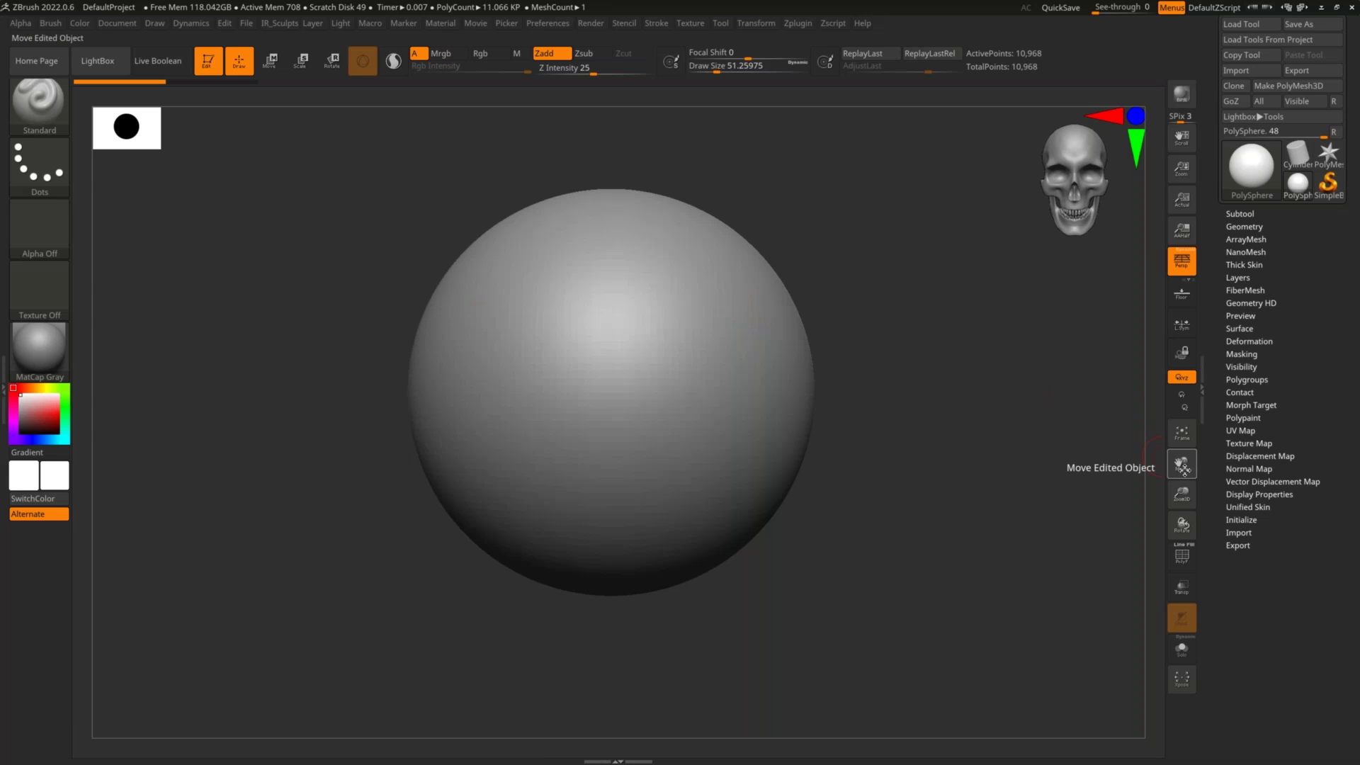
key("shift")
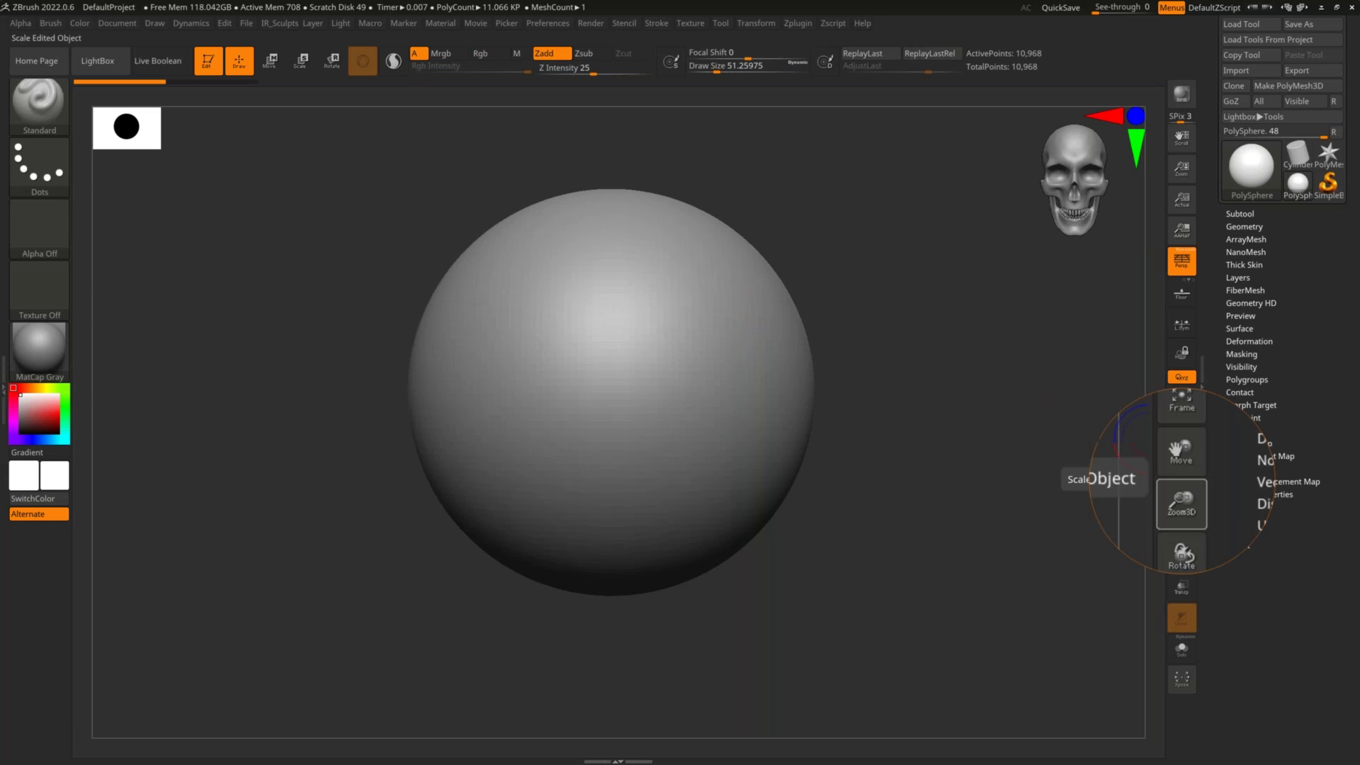
mouse_move(1181, 460)
left_mouse_down()
mouse_move(1172, 454)
mouse_move(1189, 478)
mouse_move(1118, 422)
mouse_move(1147, 504)
mouse_move(1189, 473)
mouse_move(1183, 525)
left_mouse_up()
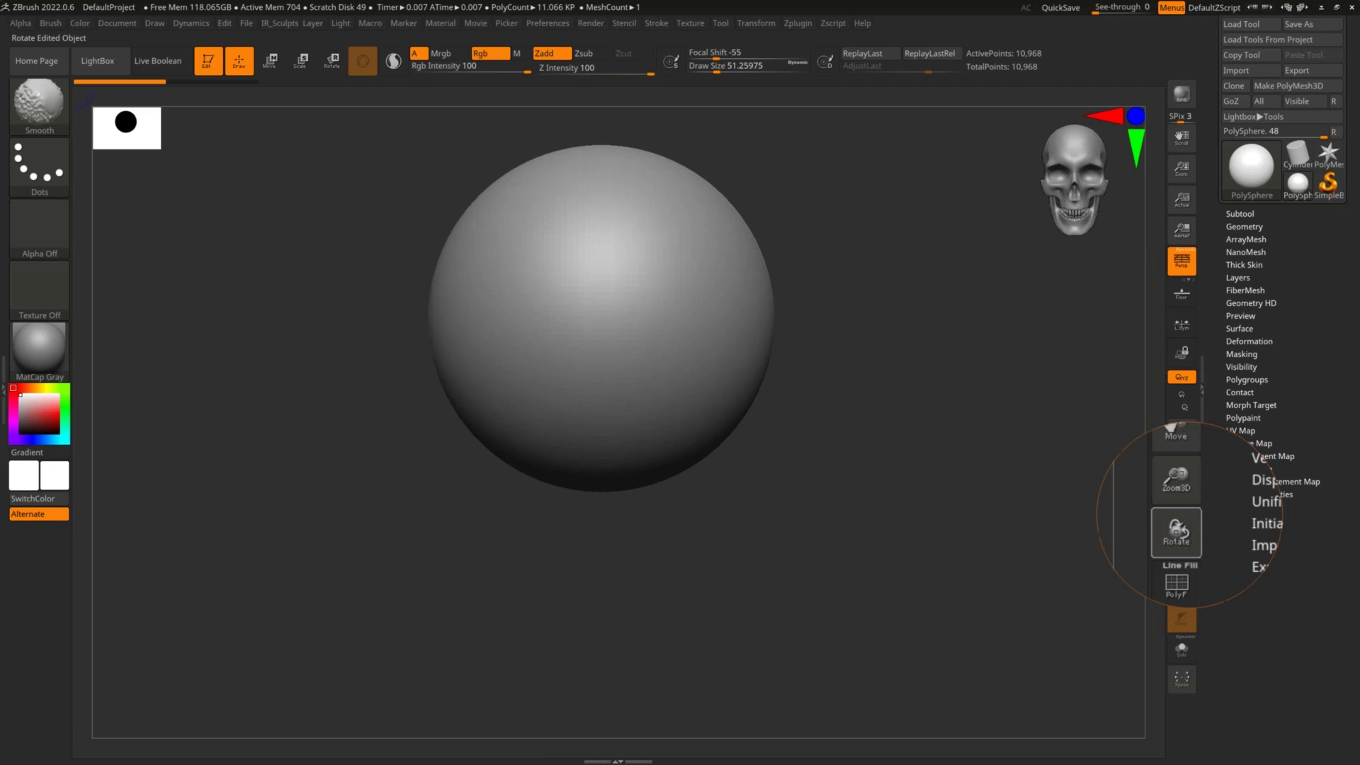
mouse_move(880, 290)
left_mouse_down()
mouse_move(864, 285)
mouse_move(980, 362)
mouse_move(865, 410)
mouse_move(810, 410)
mouse_move(877, 416)
mouse_move(844, 294)
mouse_move(895, 282)
mouse_move(901, 307)
mouse_move(925, 283)
left_mouse_up()
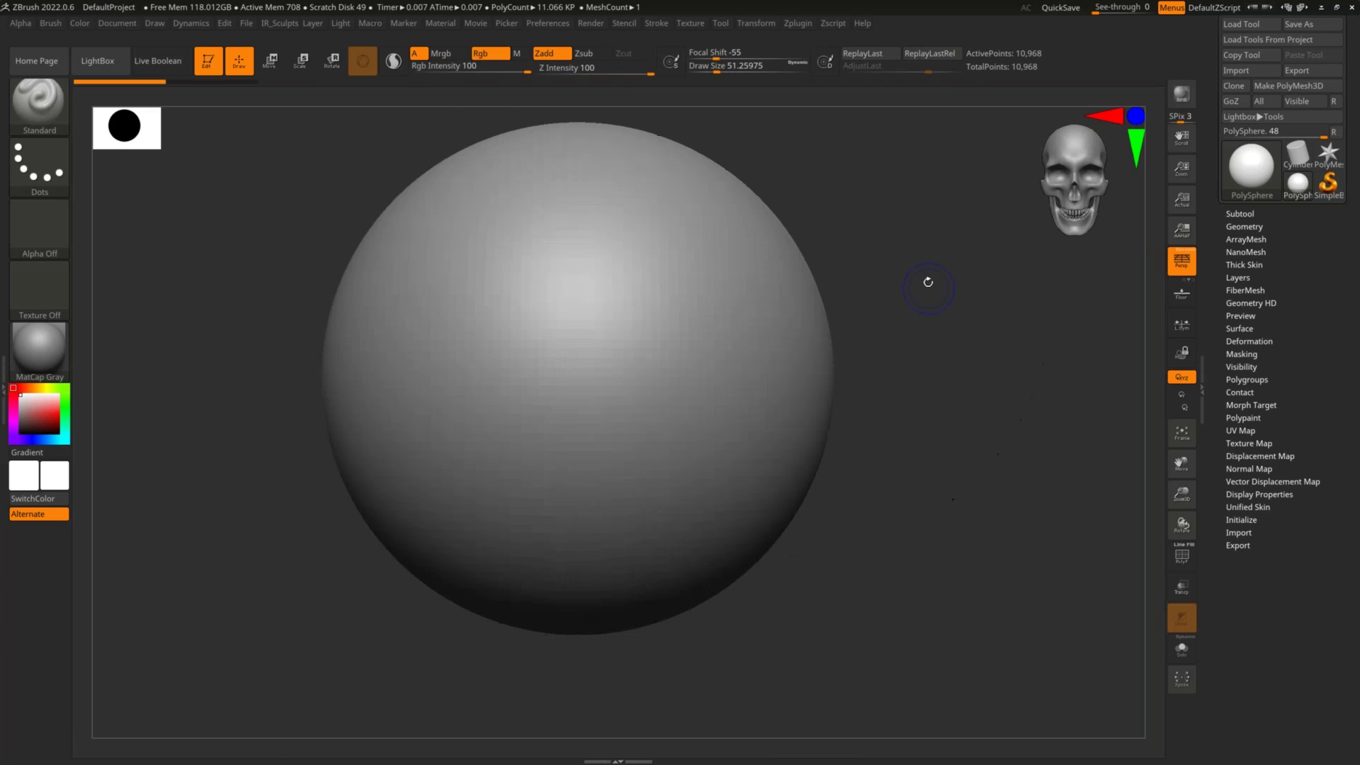
Set the Standard brush's draw size to about 82
mouse_move(766, 237)
right_mouse_down("ctrl")
mouse_move(913, 213)
mouse_move(919, 163)
mouse_move(859, 352)
mouse_move(905, 279)
right_mouse_up("ctrl")
key("s")
left_click_drag(905, 279, 918, 279)
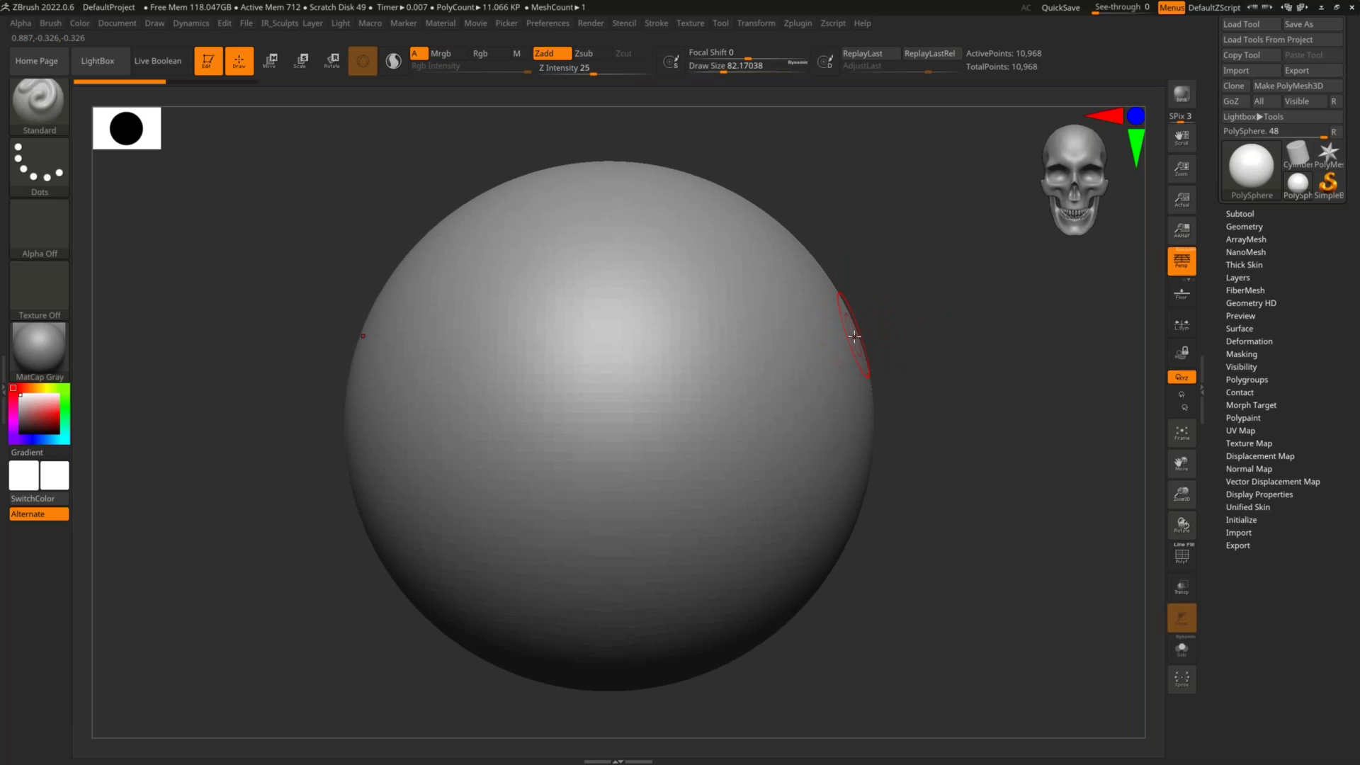
Browse the sculpting brushes filtered by the letter M and select the MatchMaker brush
left_click(55, 117)
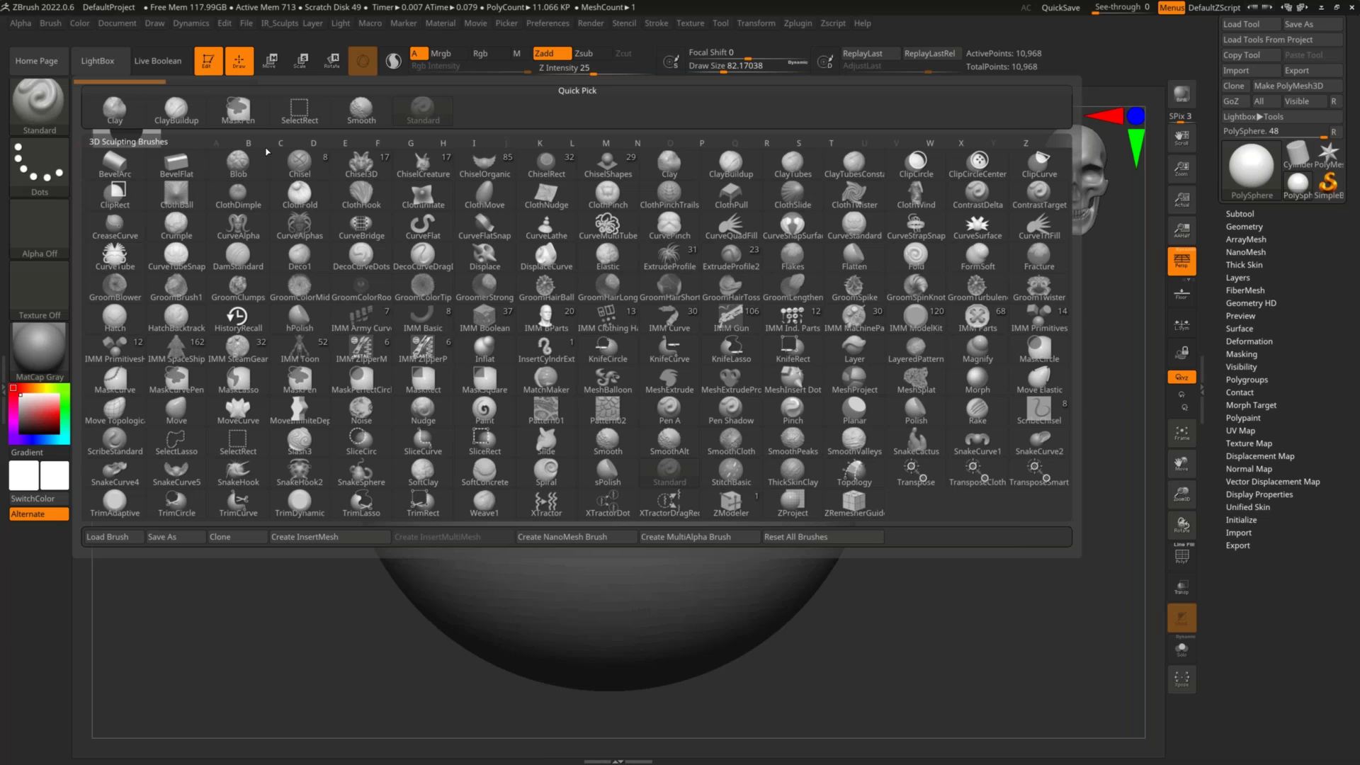
key("m")
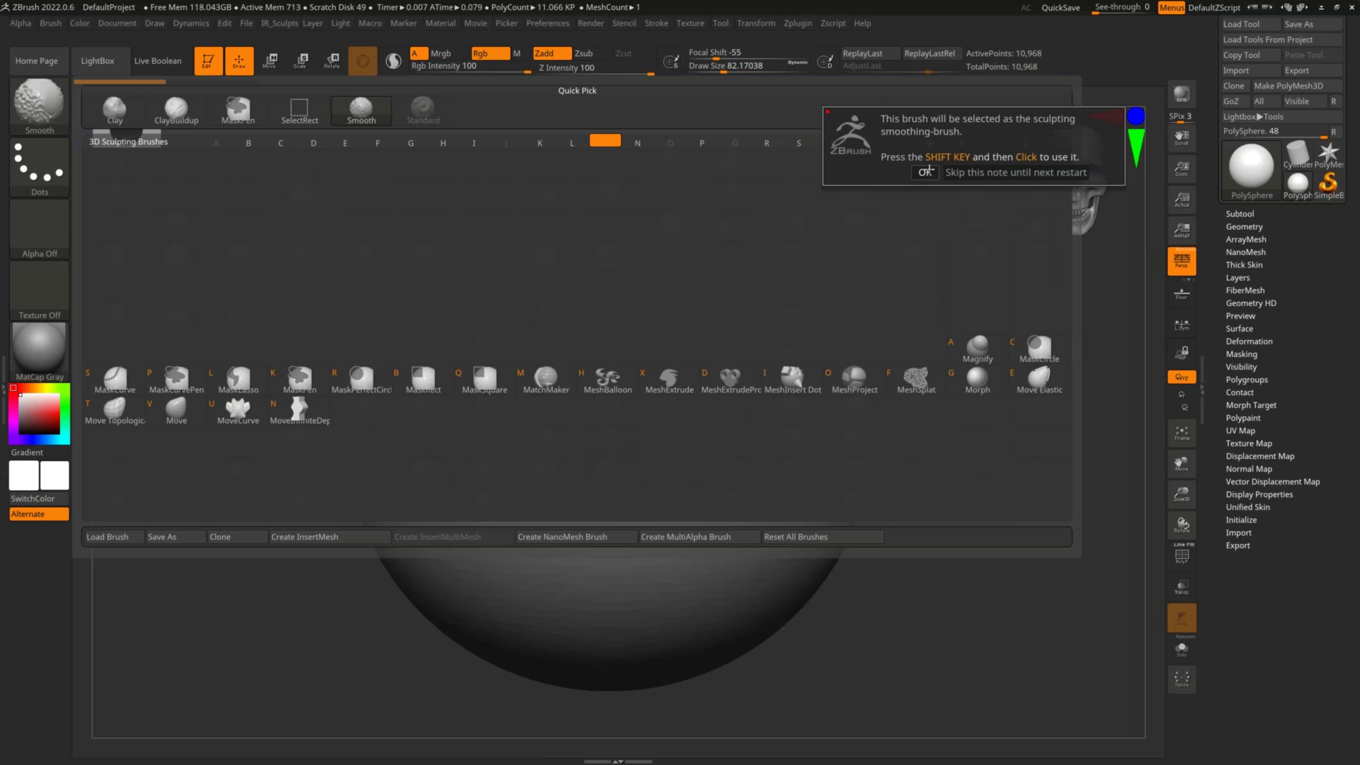
key("m")
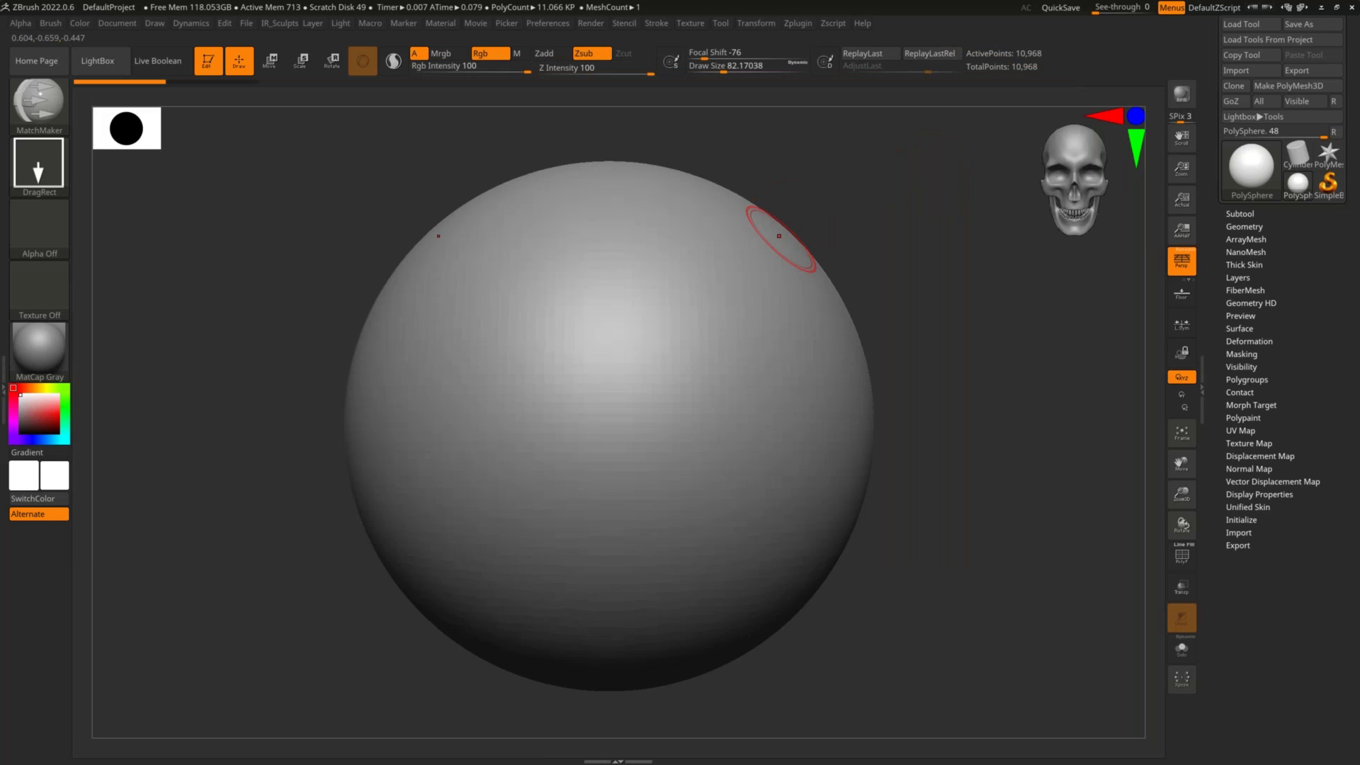
key("b")
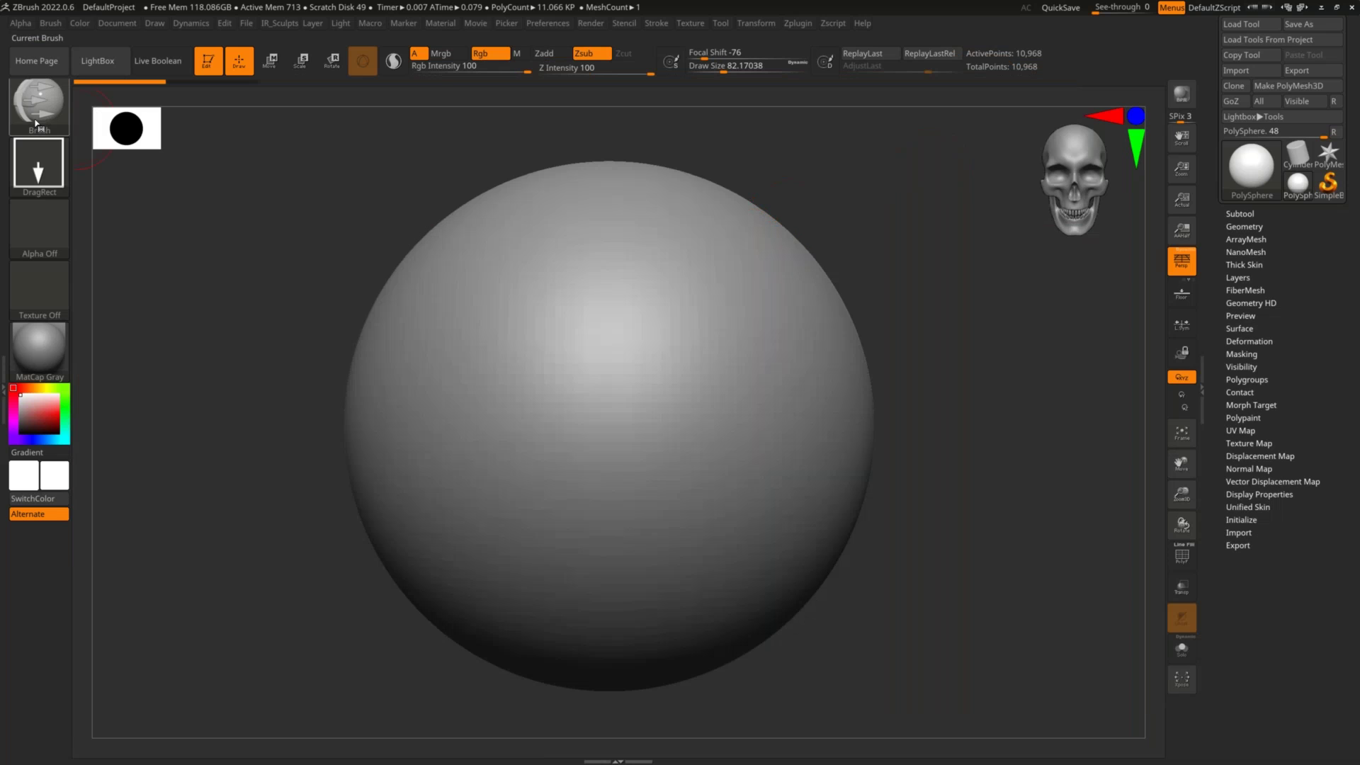
Filter the brush library to names starting with M and select the Move brush
left_click(35, 124)
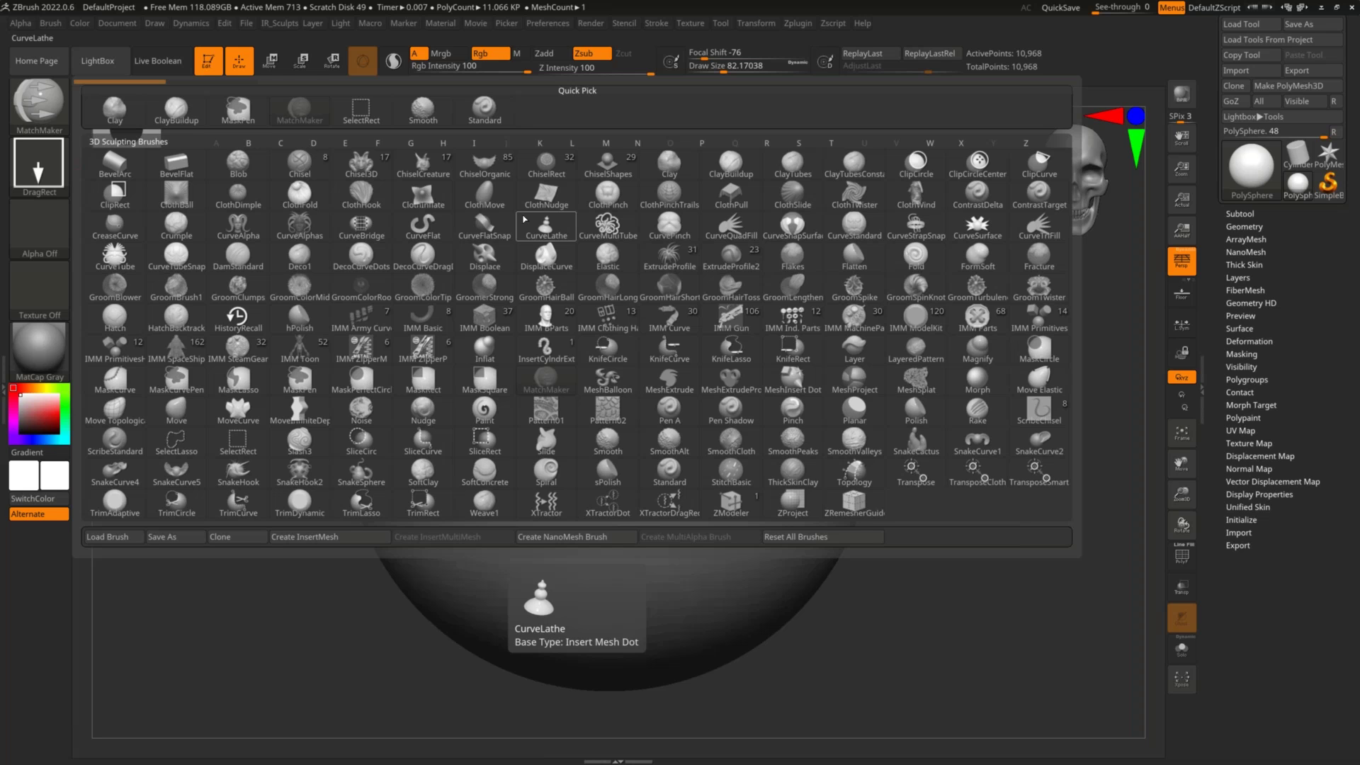
left_click(607, 192)
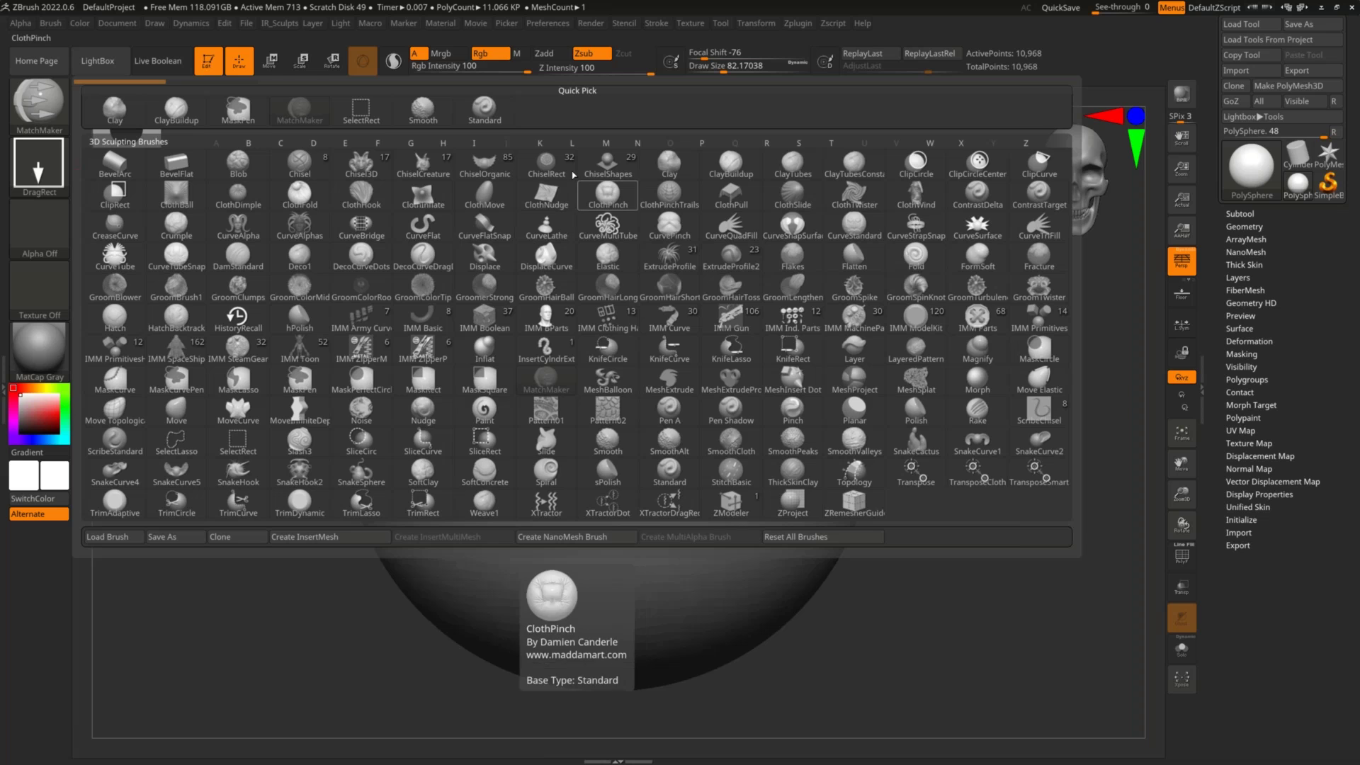
key("m")
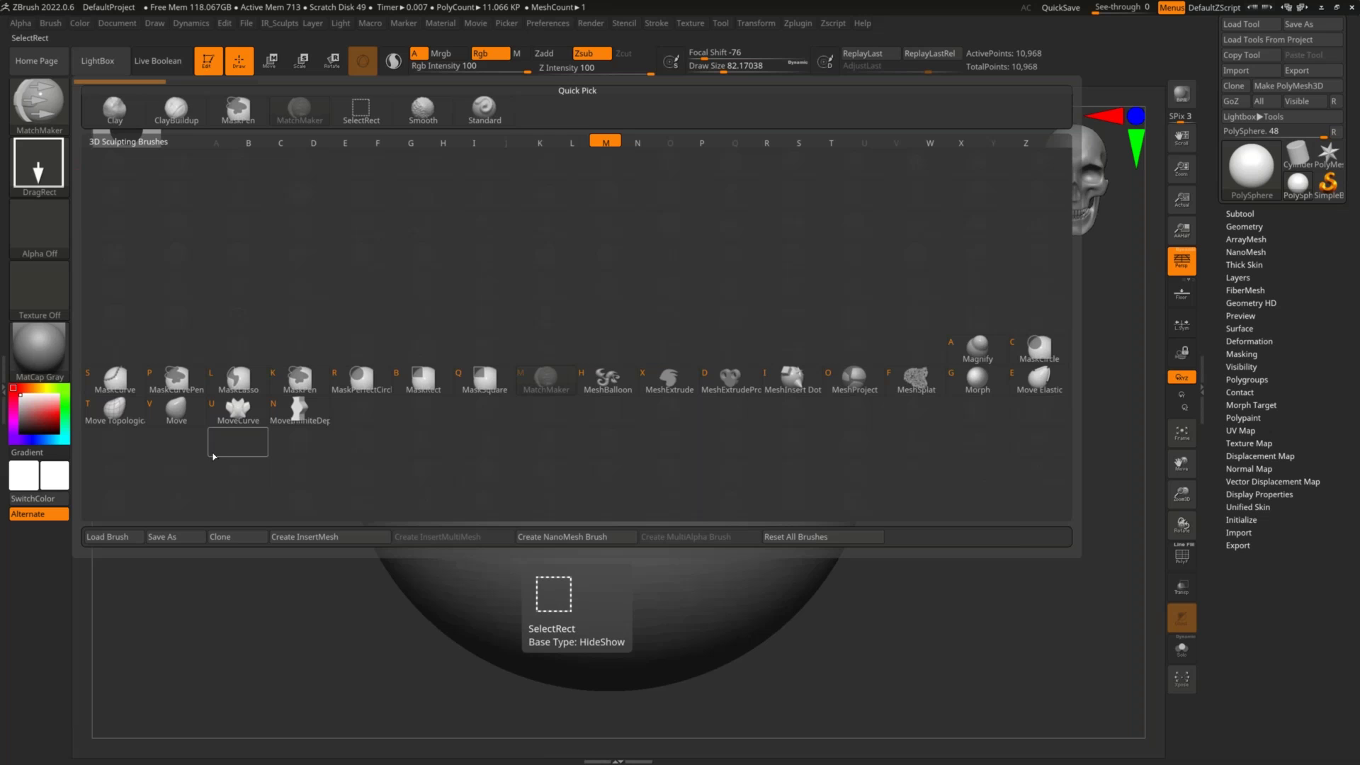
key("v")
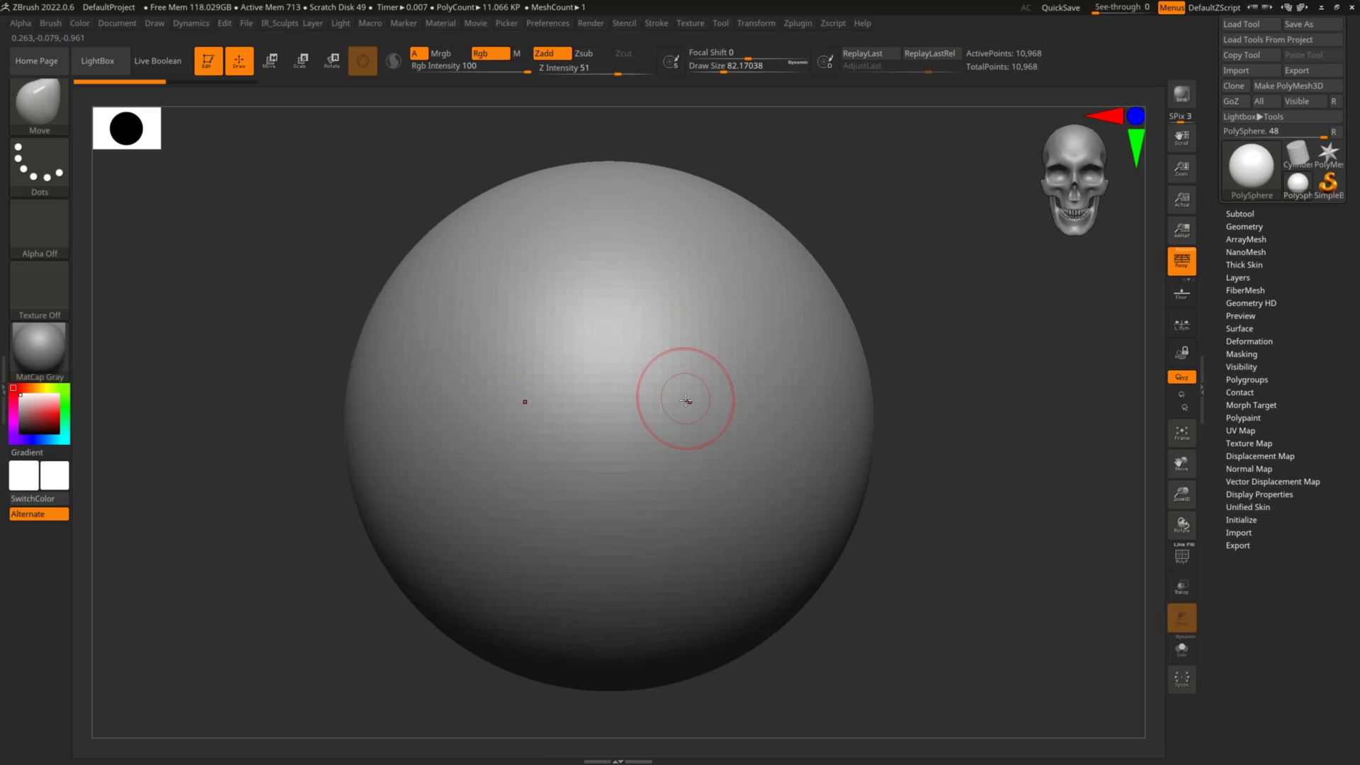
Select the ClayBuildup brush, try a symmetrical stroke down the sphere's sides, and undo it
key("b")
key("c")
key("b")
mouse_move(718, 333)
left_mouse_down()
mouse_move(814, 488)
mouse_move(793, 513)
left_mouse_up()
key("ctrl")
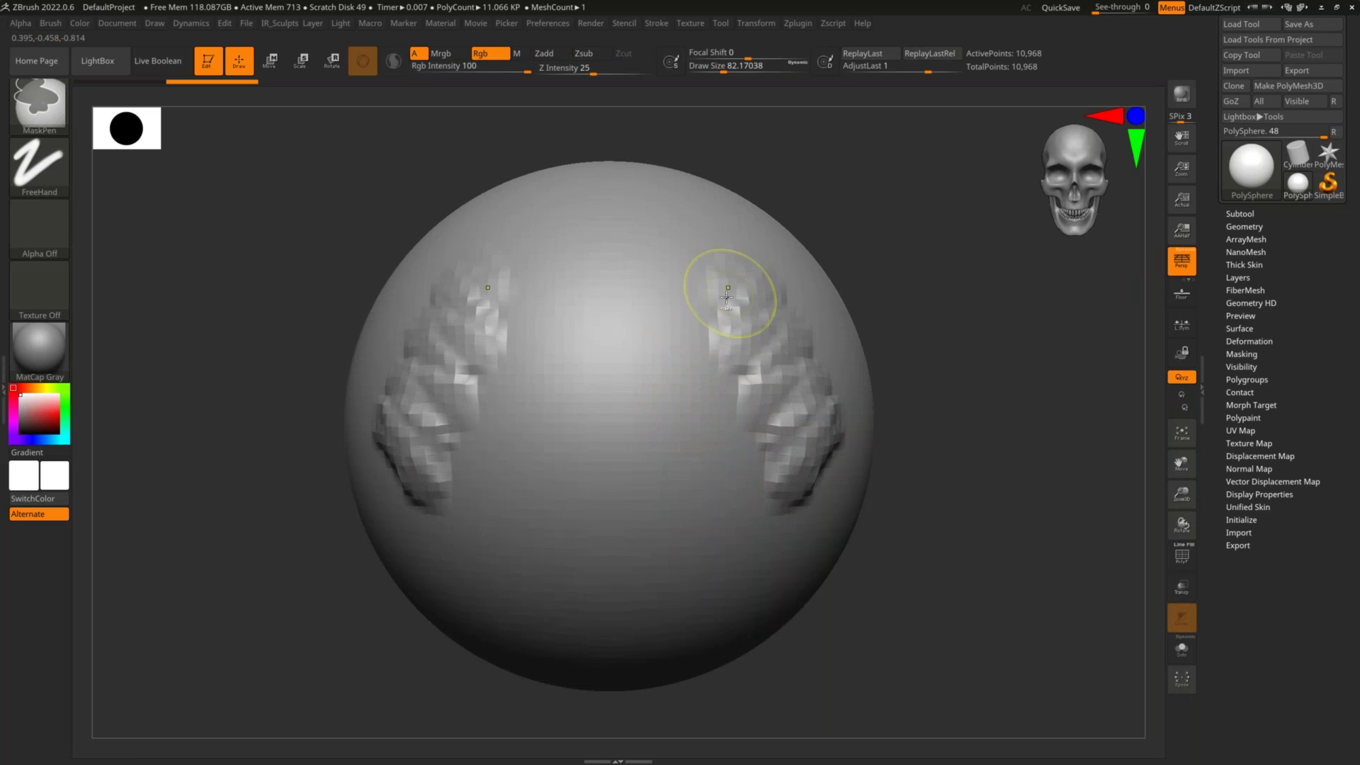
key("ctrl+z")
right_click_drag(733, 301, 736, 335, "ctrl")
right_click_drag(729, 426, 756, 340, "alt")
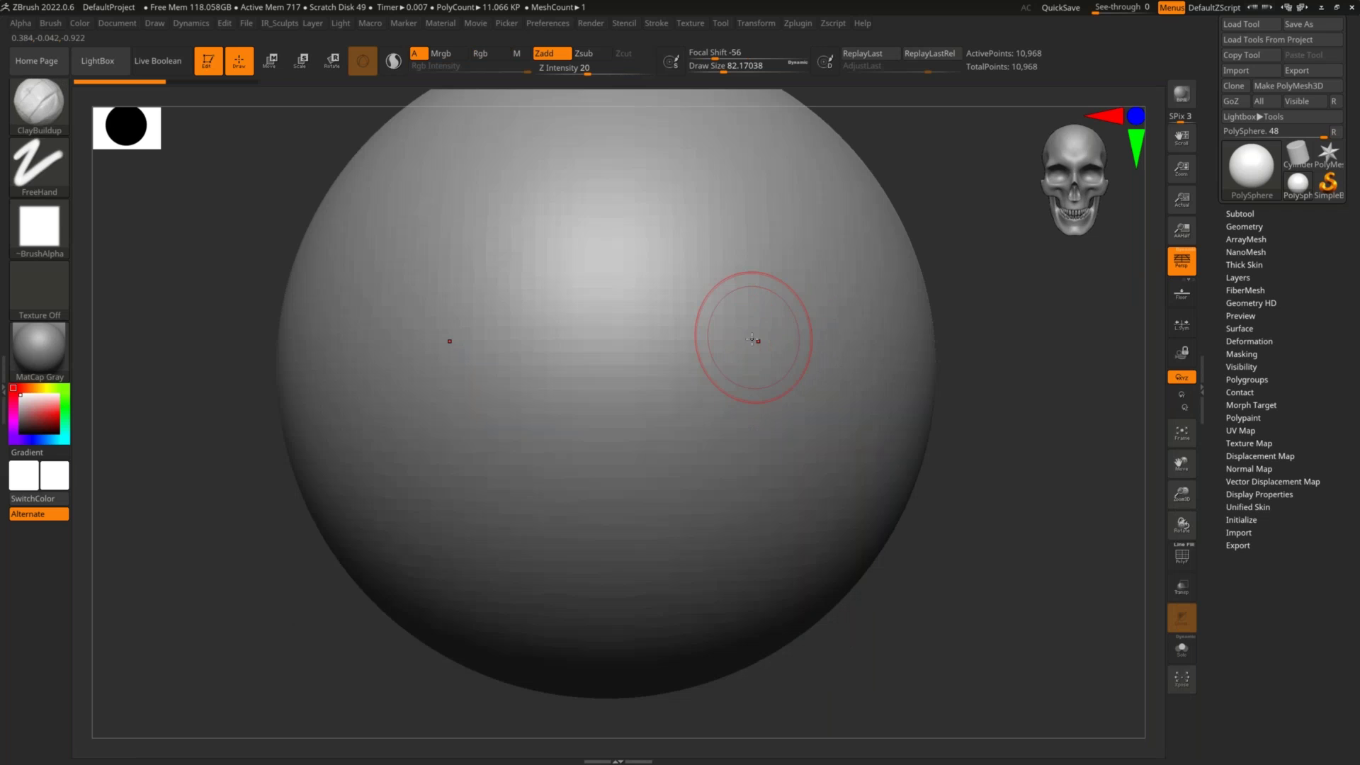
Return to the Move brush and enlarge its draw size to about 295
key("b")
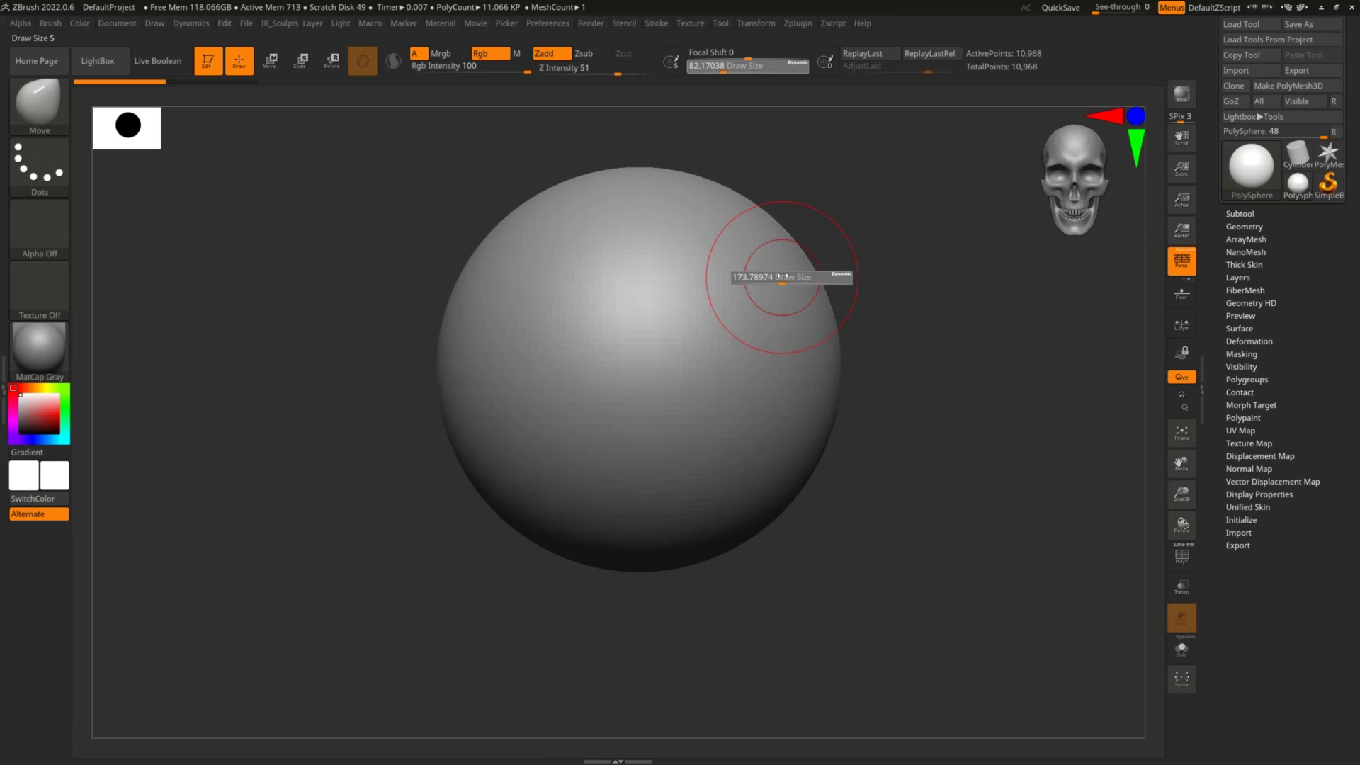
key("shift")
right_click_drag(796, 265, 774, 316, "alt")
key("s")
left_click_drag(774, 316, 780, 316)
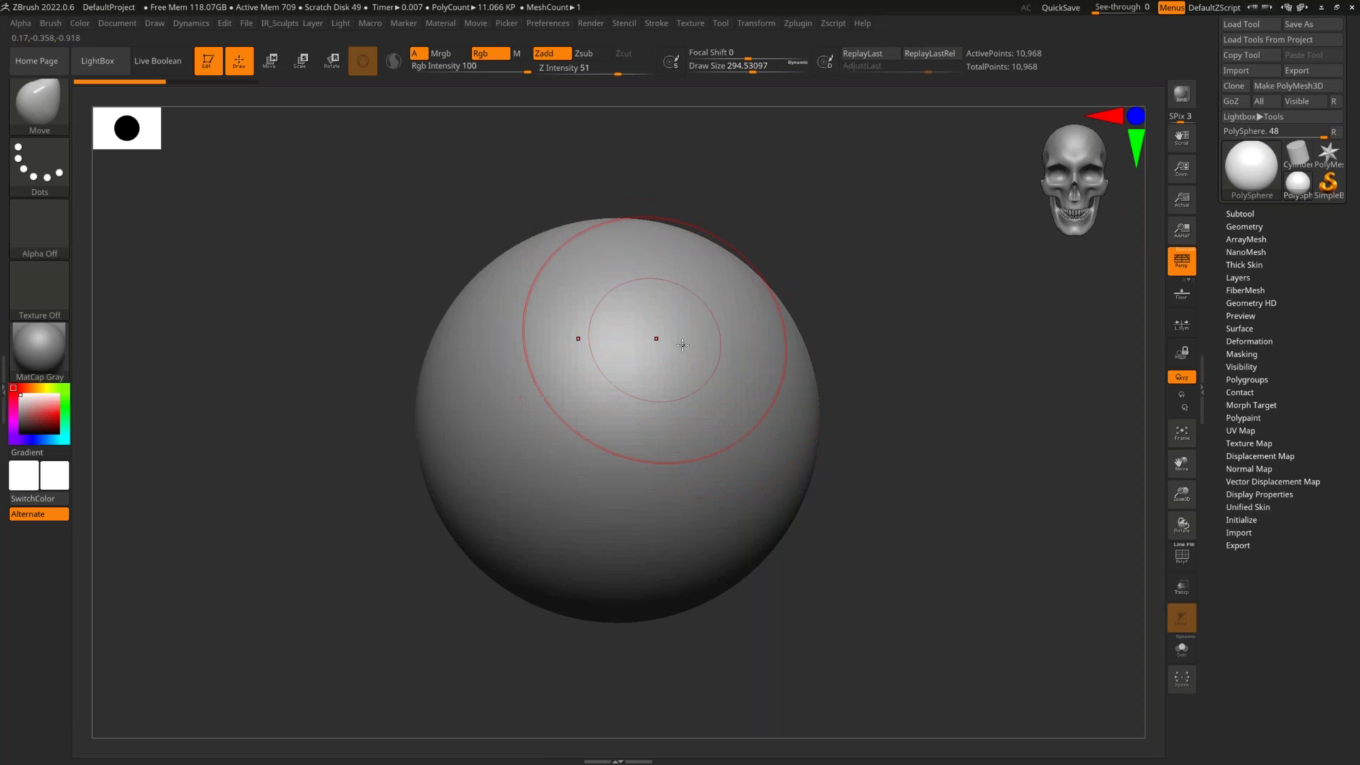
Carve symmetrical vertical grooves down the sphere's front with the Chisel brush at a draw size of about 99
left_click(50, 122)
left_click(172, 167)
key("s")
left_click_drag(736, 248, 697, 248)
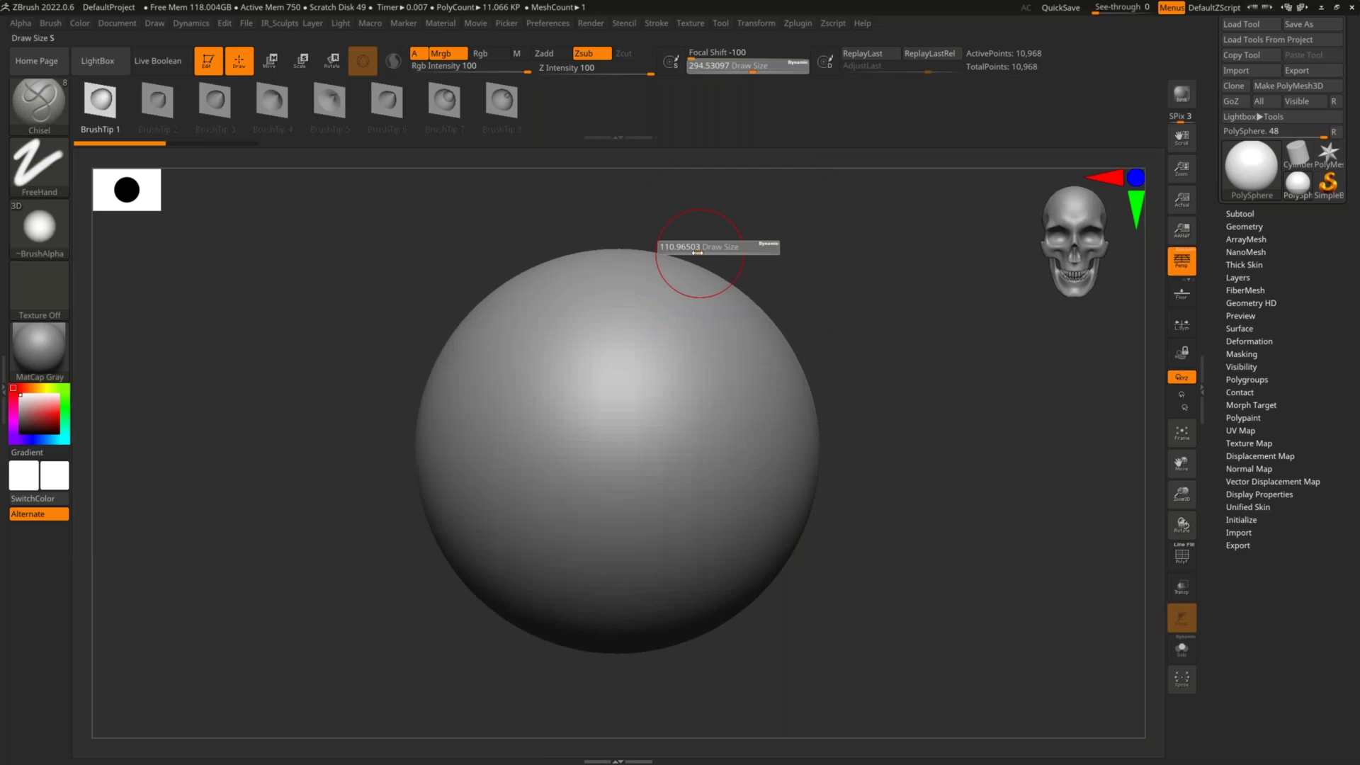
left_click_drag(717, 330, 710, 582)
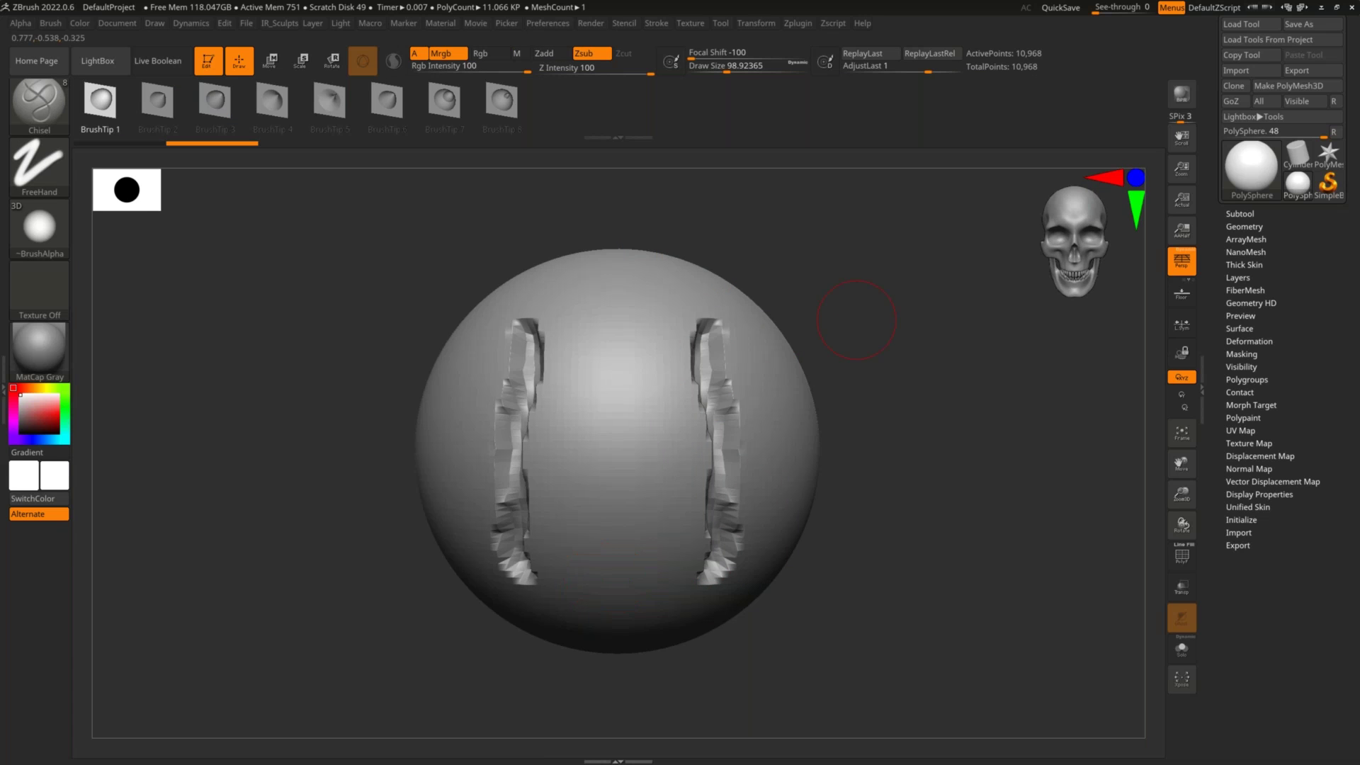
Reduce the Chisel brush's draw size to about 56, then undo and redo the groove stroke
left_click_drag(856, 320, 731, 431)
mouse_move(732, 431)
right_mouse_down("ctrl")
mouse_move(716, 491)
mouse_move(784, 352)
right_mouse_up("ctrl")
key("s")
left_click_drag(788, 352, 779, 352)
right_click_drag(779, 352, 797, 348, "ctrl")
key("ctrl+z")
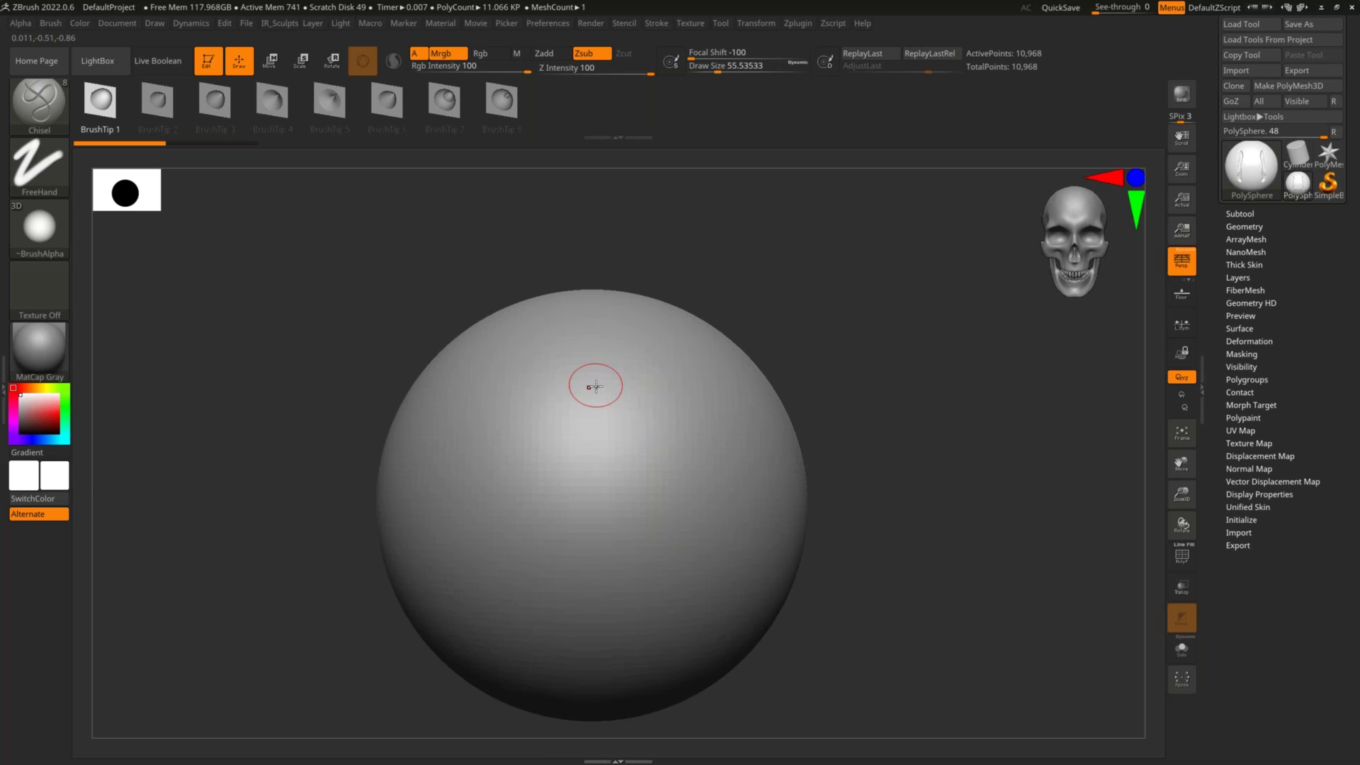
key("ctrl+shift+z")
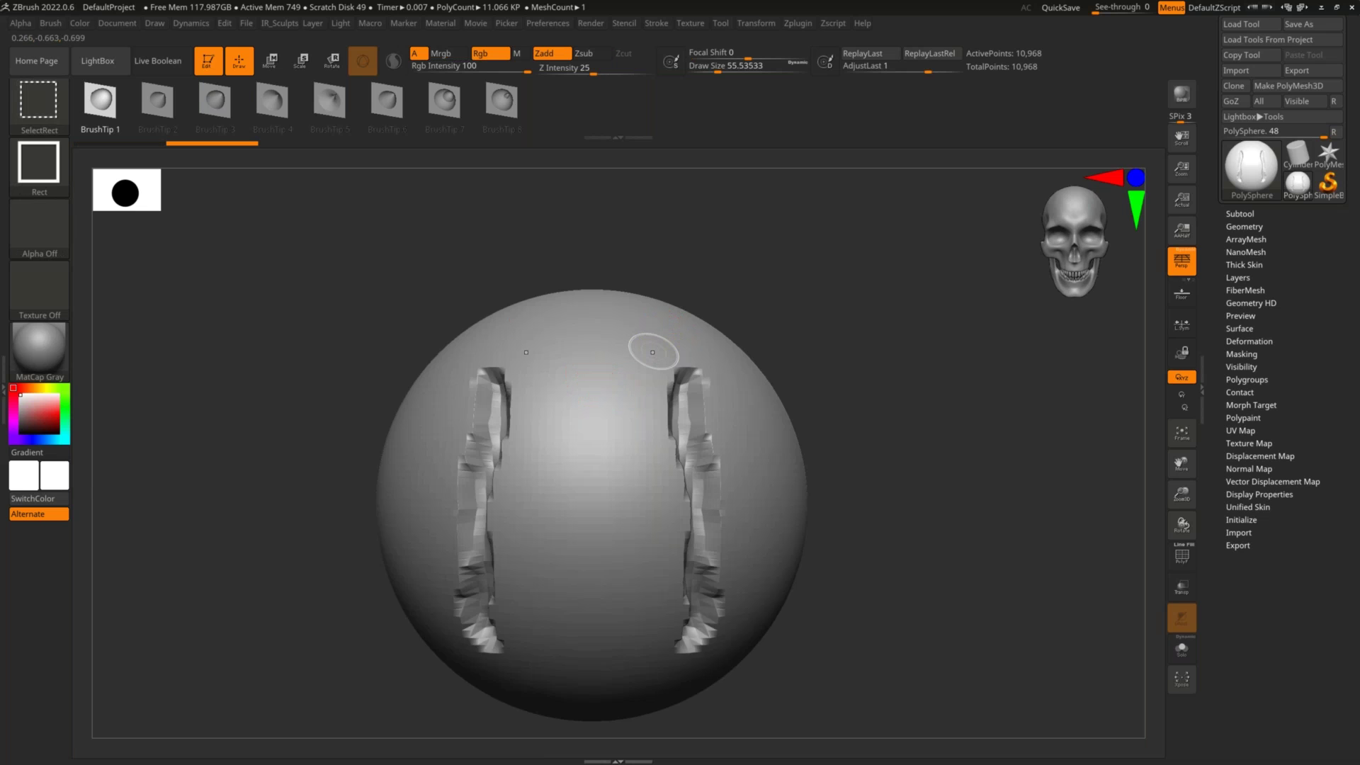
Undo the Chisel groove stroke, redo it, and undo it once more
key("ctrl+z")
key("ctrl+shift+z")
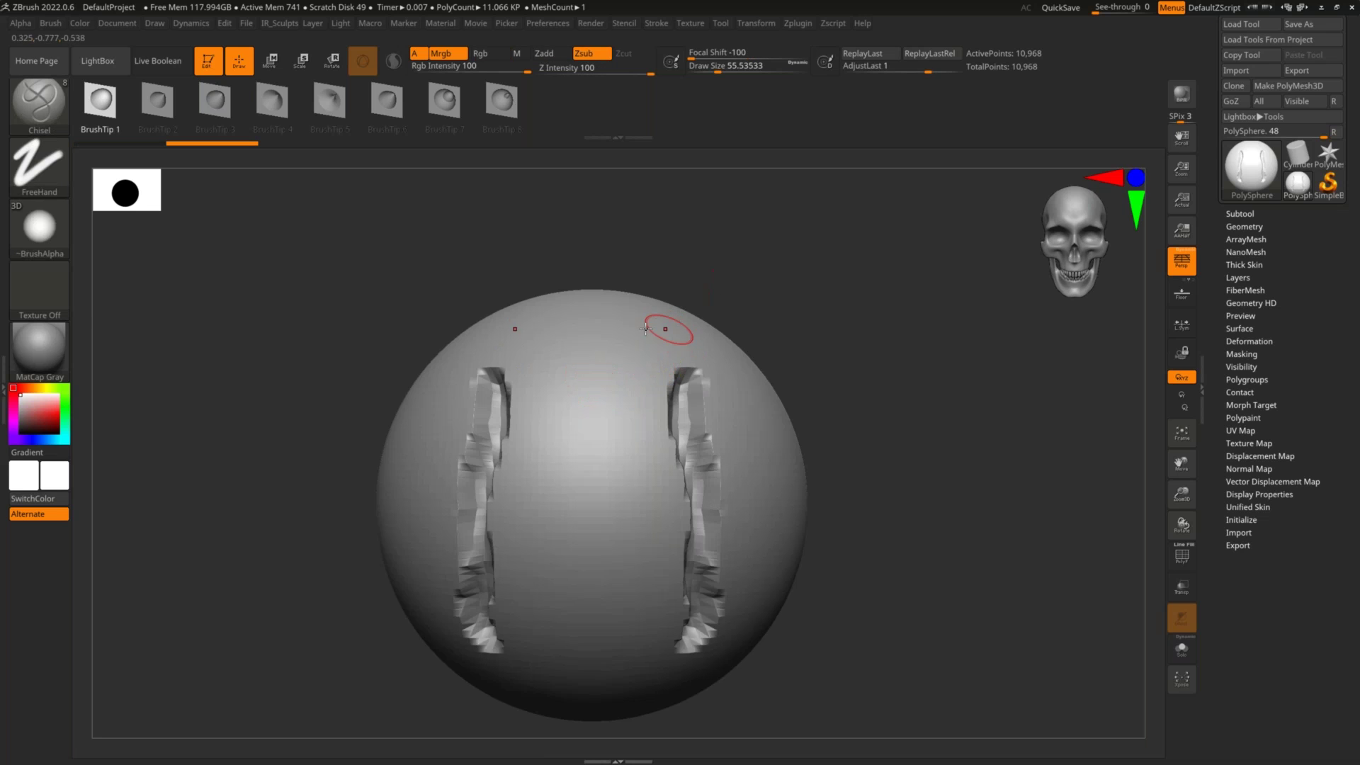
key("ctrl+z")
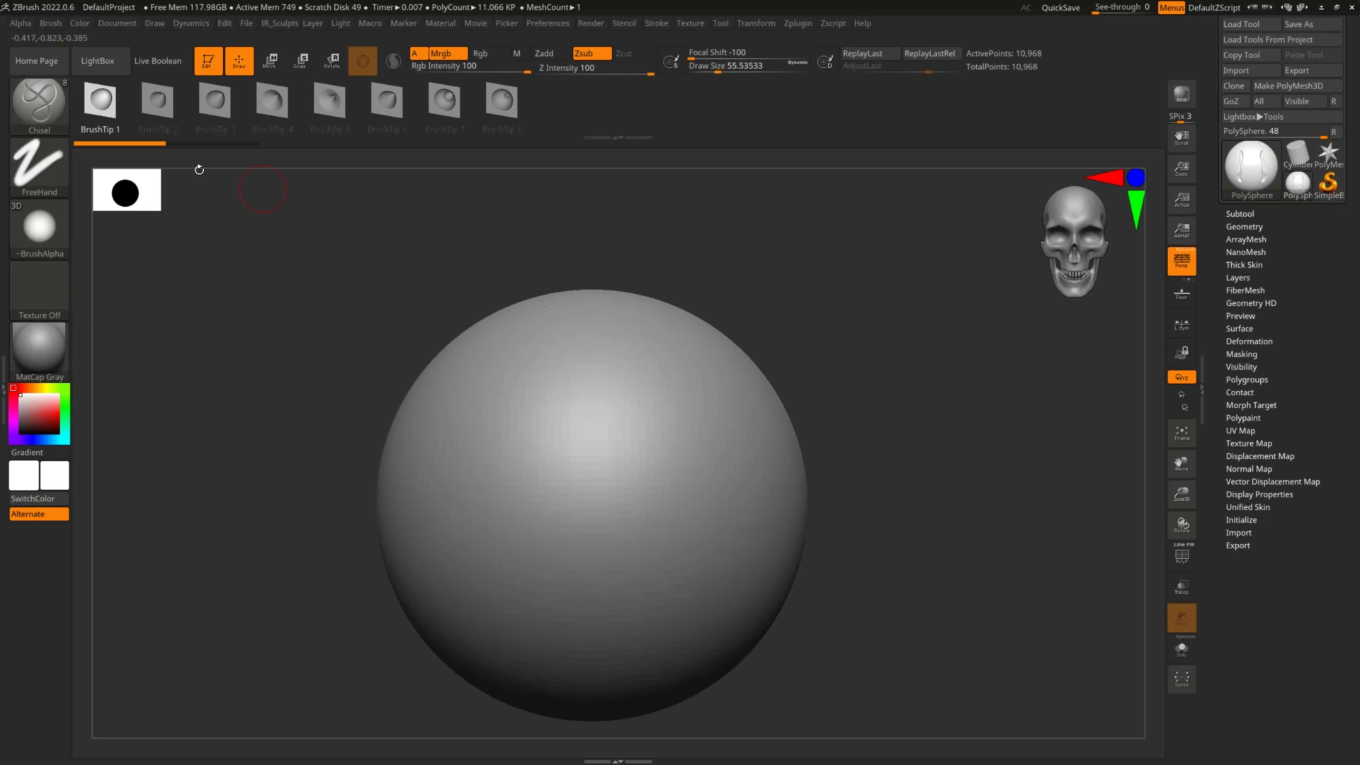
key("shift")
key("shift")
key("shift")
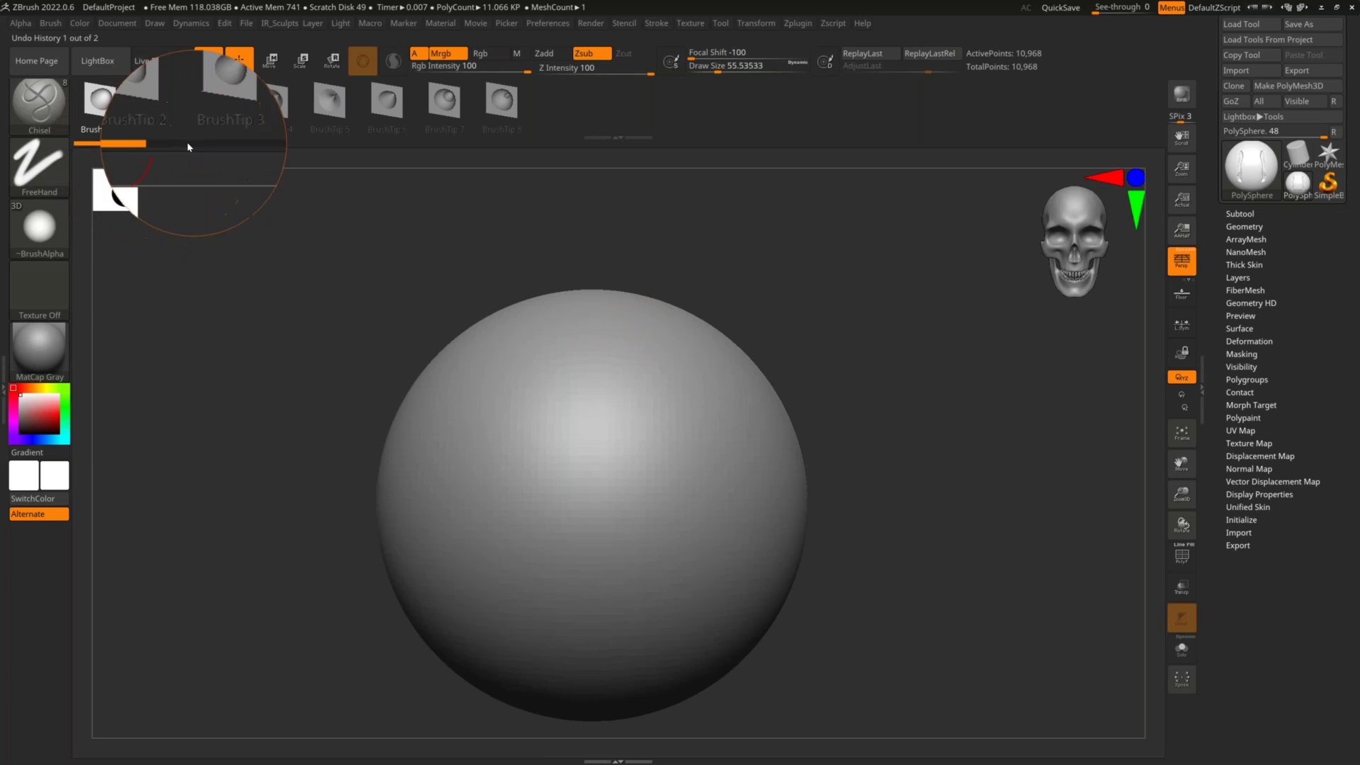
Switch back and forth between the plain and grooved states in the undo history, ending on the plain sphere
left_click(200, 145)
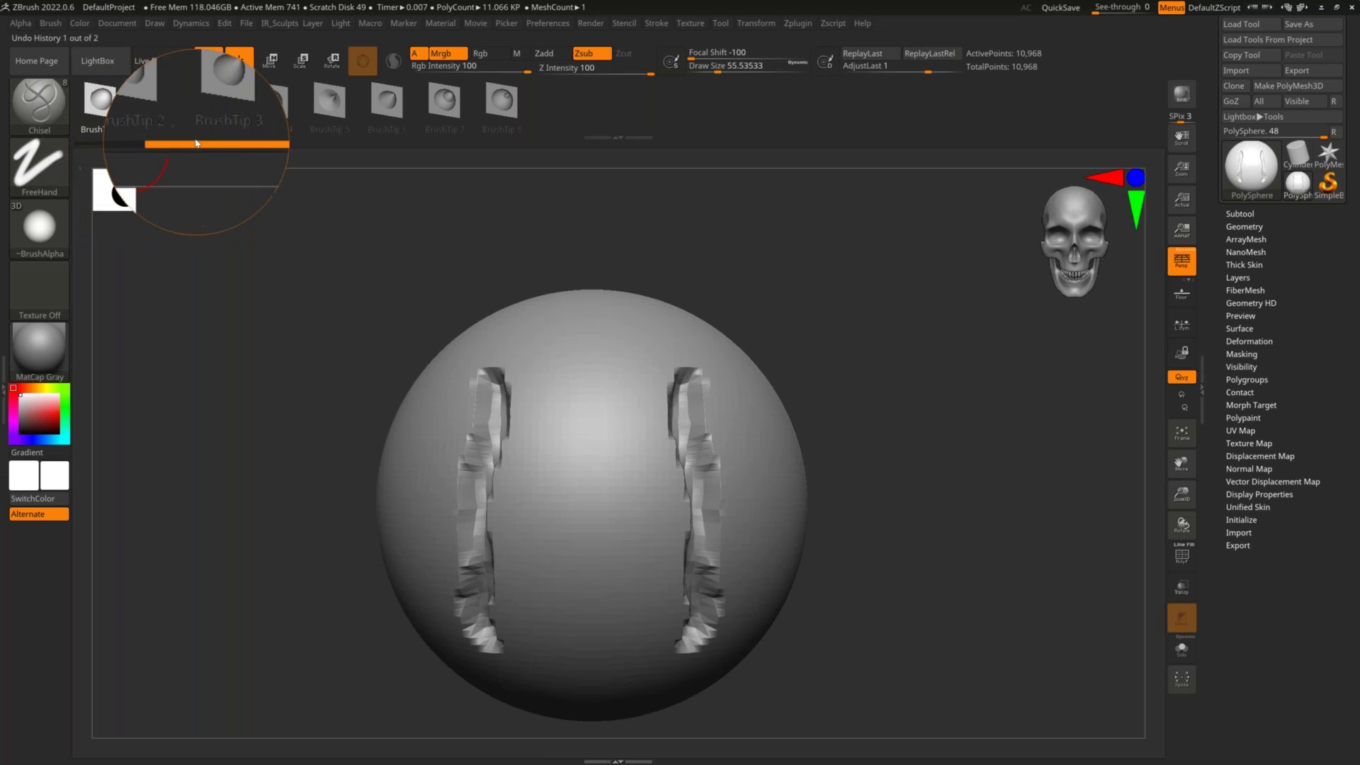
left_click(162, 147)
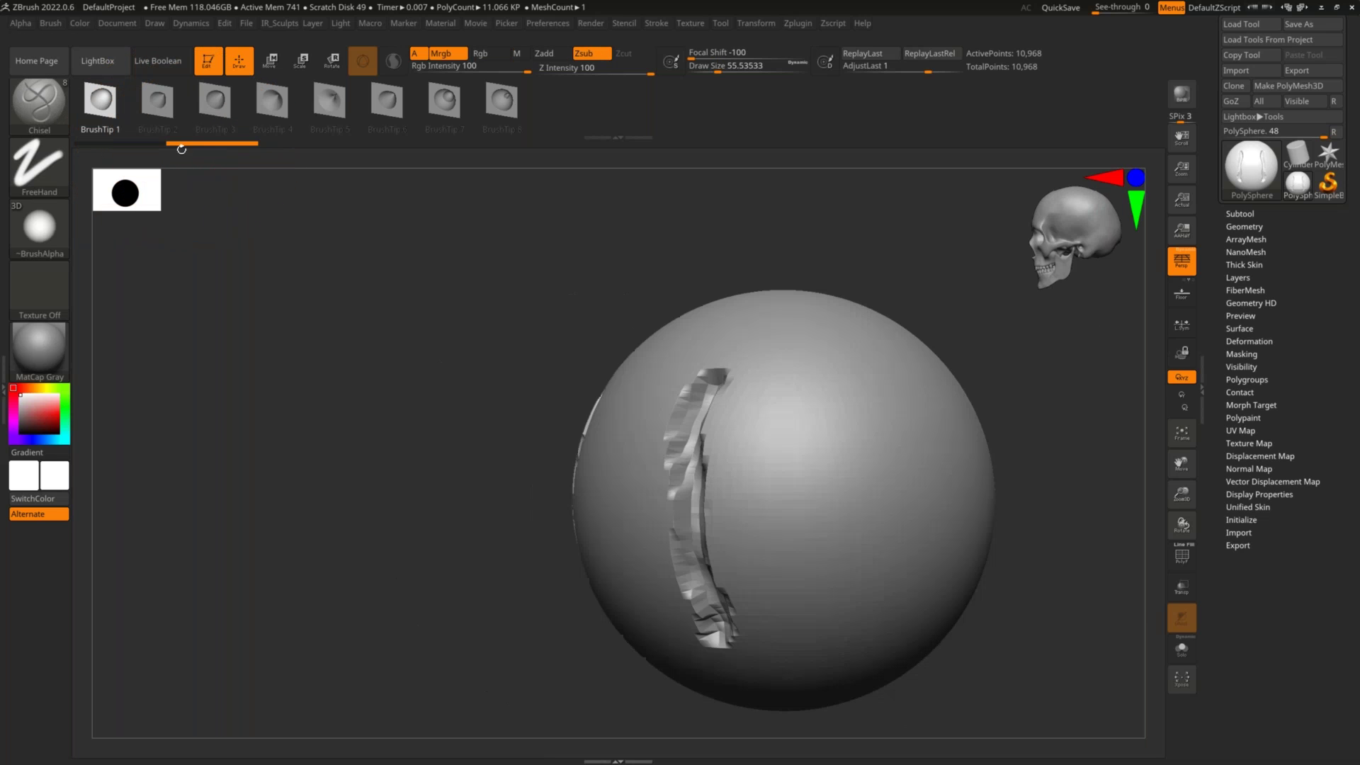
left_click(180, 144)
left_click(138, 143)
mouse_move(313, 250)
left_mouse_down()
mouse_move(595, 297)
mouse_move(604, 318)
left_mouse_up()
mouse_move(604, 318)
right_mouse_down("ctrl")
mouse_move(689, 355)
mouse_move(729, 330)
right_mouse_up("ctrl")
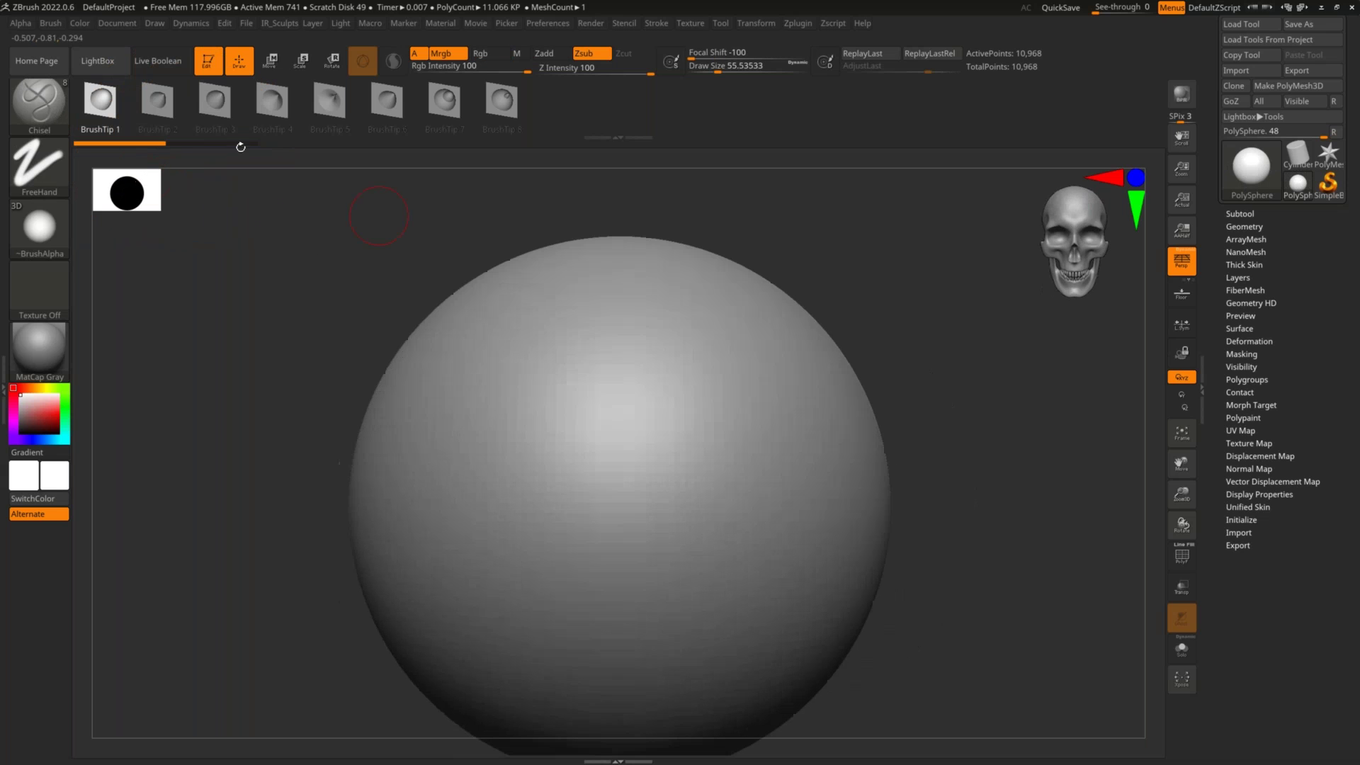
Build up two rough symmetrical bands down the sphere's front with the ClayBuildup brush at a draw size of about 111
key("b")
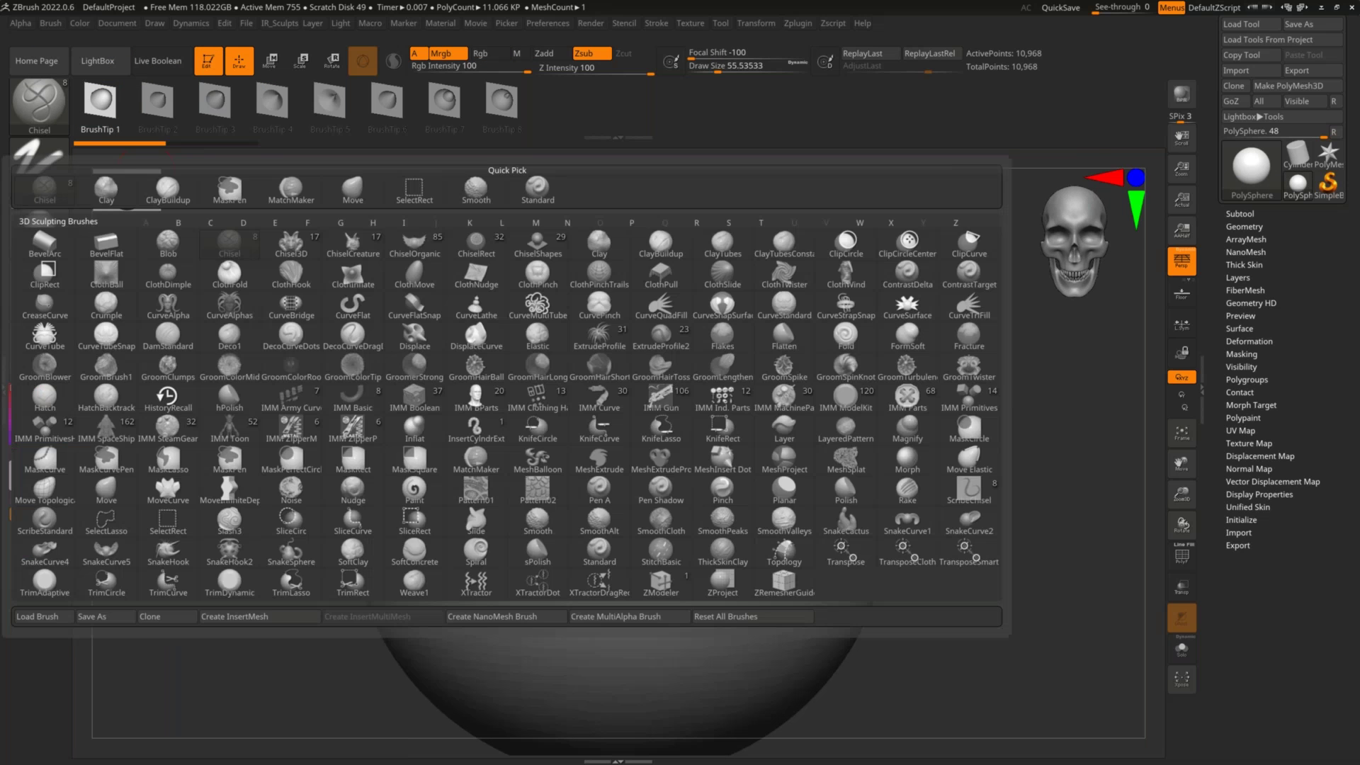
key("c")
key("b")
right_click_drag(768, 363, 744, 355, "ctrl")
left_click_drag(744, 355, 793, 500)
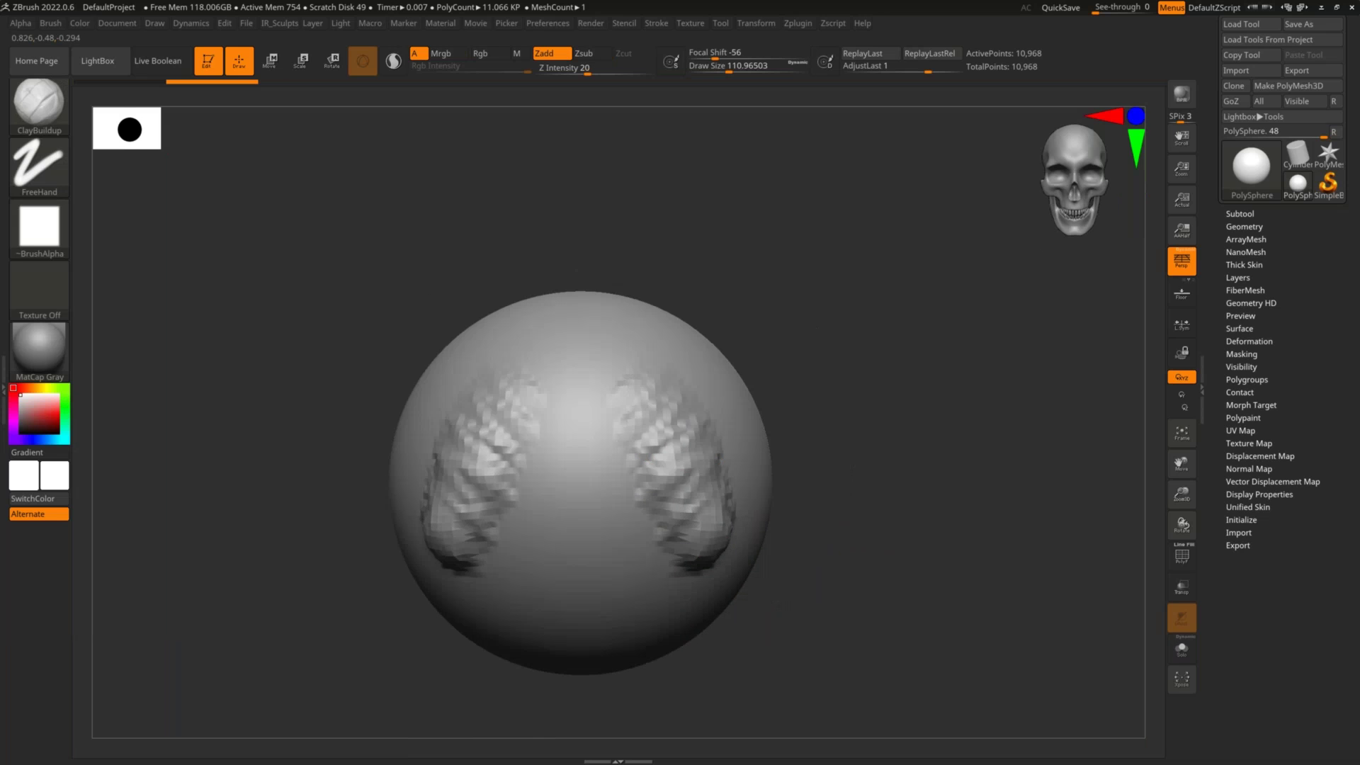
left_click_drag(874, 319, 719, 371)
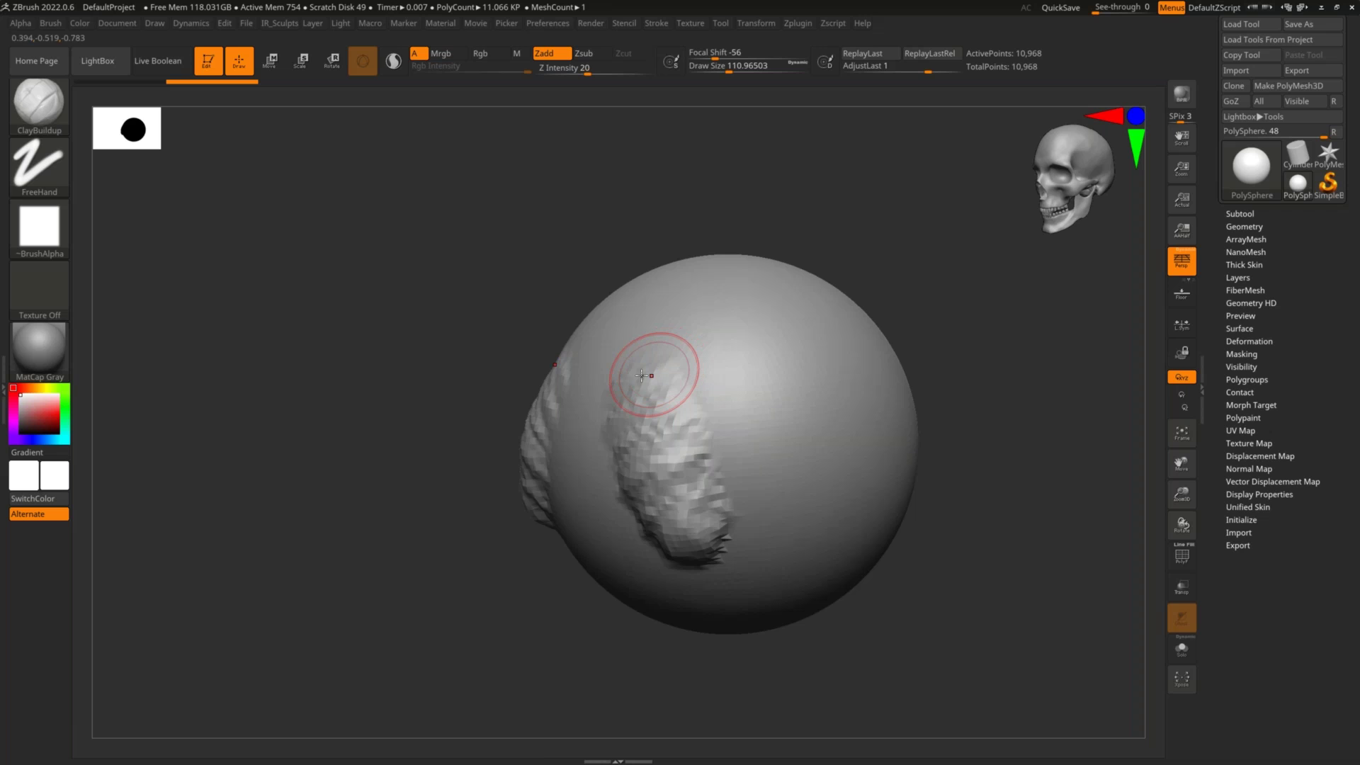
Pull the sphere's upper sides into two symmetrical lobes using the Move brush at a draw size of about 331
key("b")
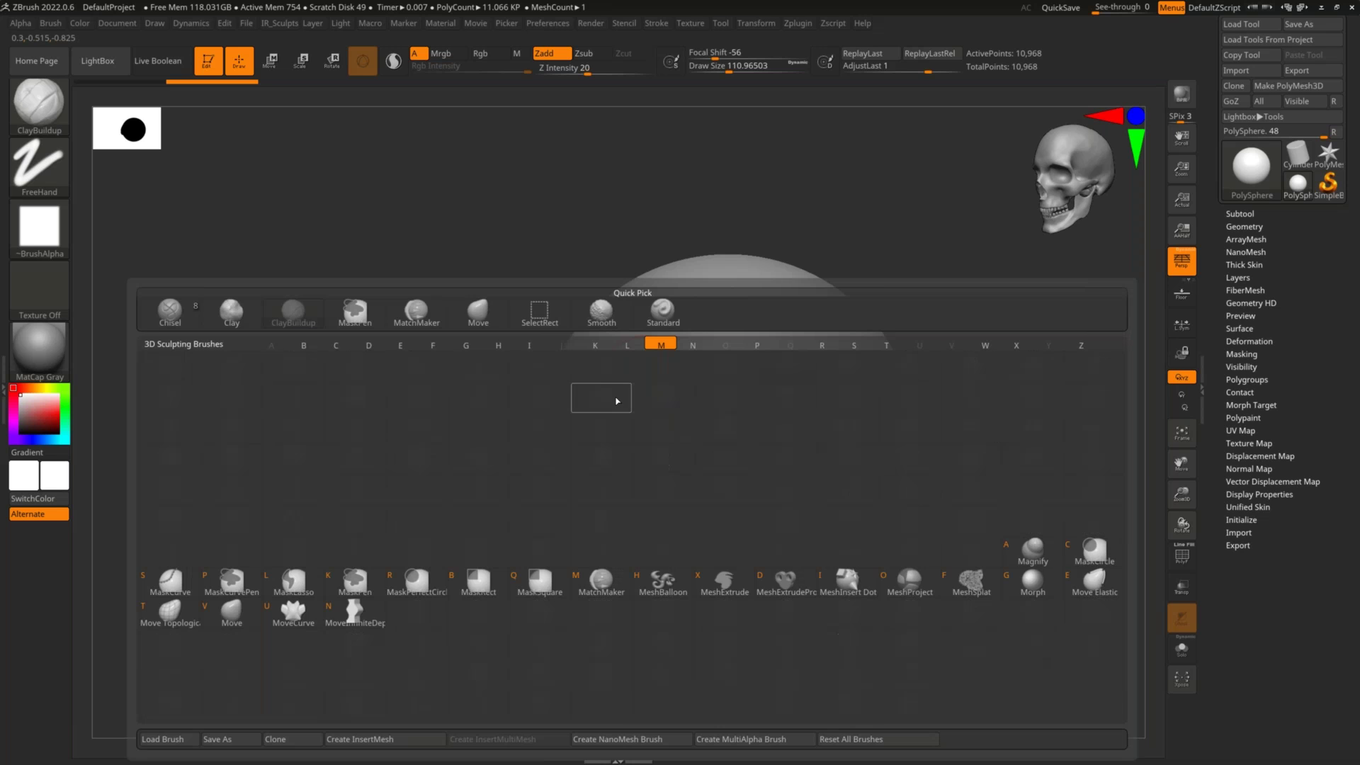
key("m")
key("v")
key("s")
mouse_move(708, 350)
left_mouse_down()
mouse_move(735, 348)
mouse_move(782, 279)
left_mouse_up()
left_click_drag(867, 273, 766, 320)
mouse_move(683, 330)
left_mouse_down()
mouse_move(871, 289)
mouse_move(695, 421)
mouse_move(710, 403)
left_mouse_up()
right_click_drag(769, 354, 786, 380, "ctrl")
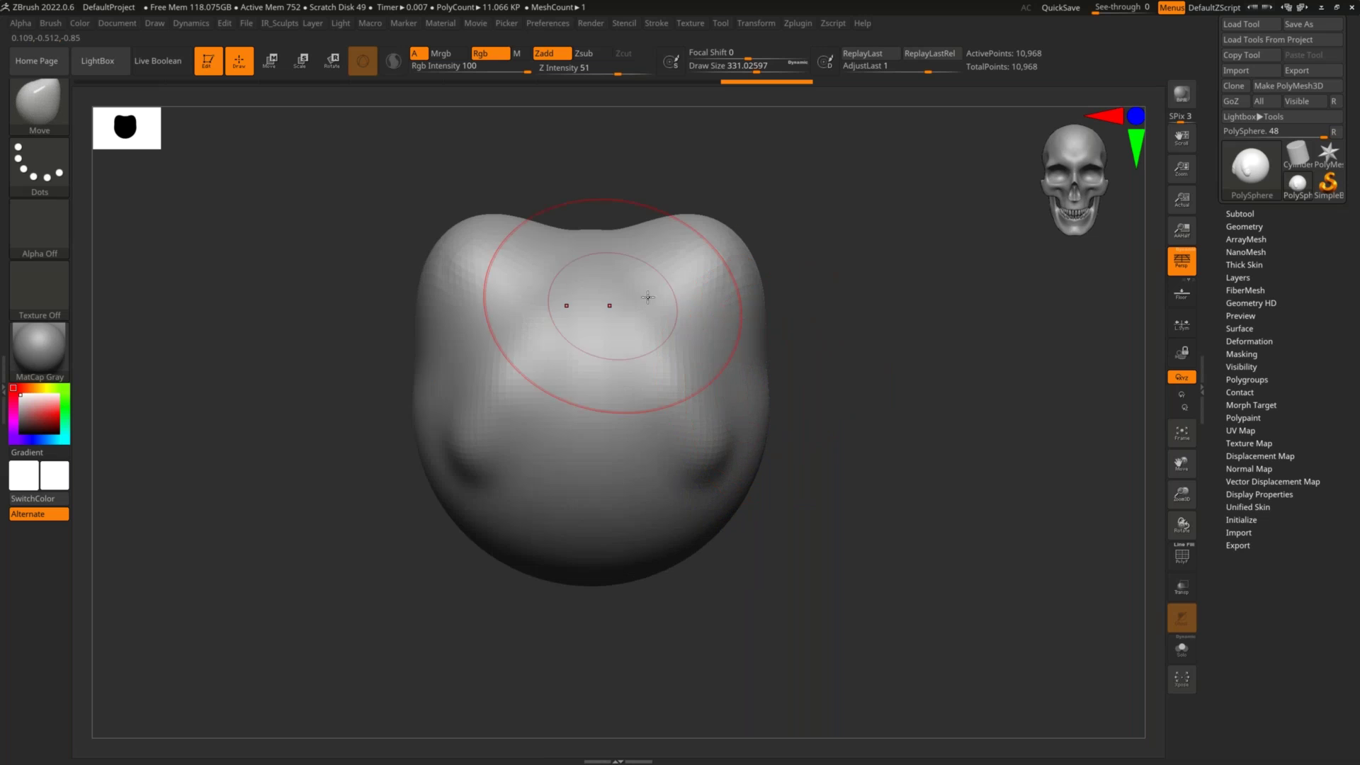
Undo all the ClayBuildup and Move edits made to the sphere
key("ctrl+z")
key("ctrl+z")
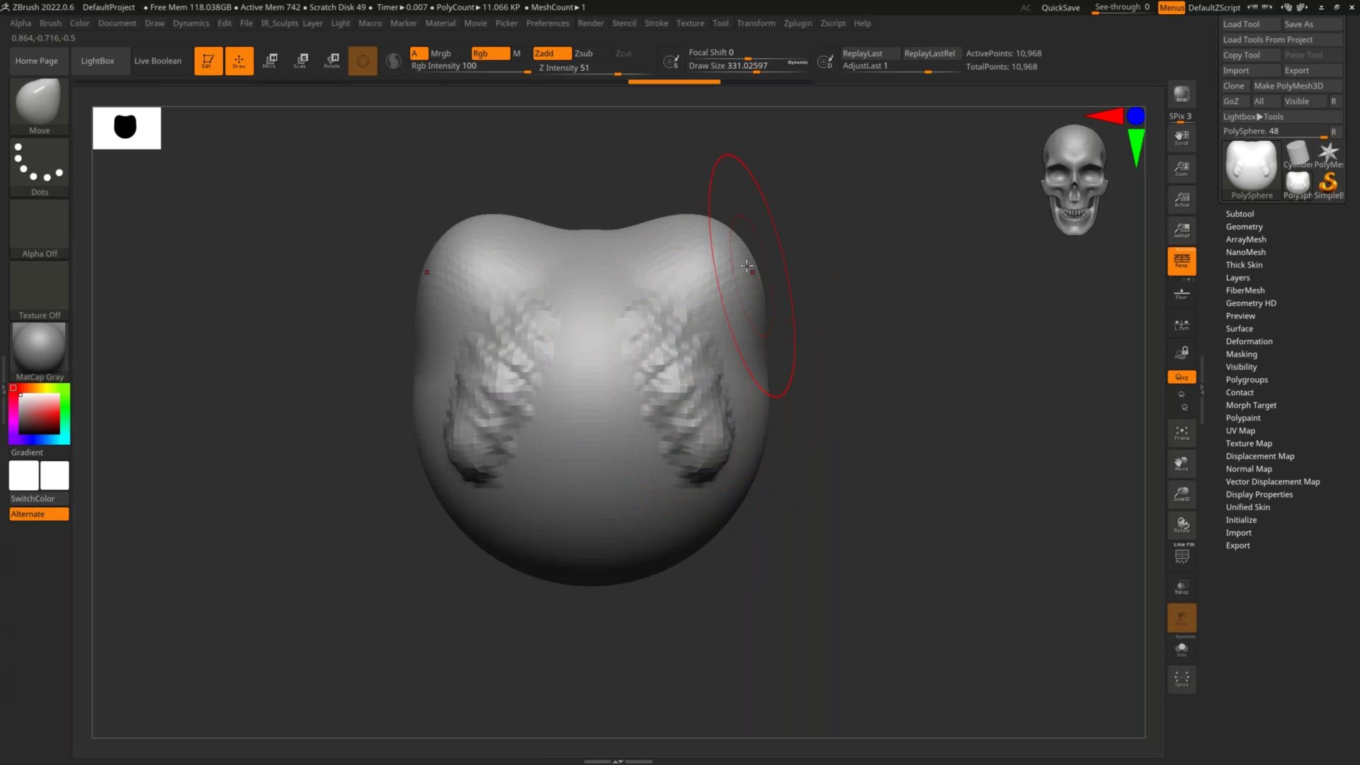
key("ctrl+z")
key("ctrl+z")
key("ctrl+z")
key("ctrl+z")
key("ctrl+z")
key("ctrl+z")
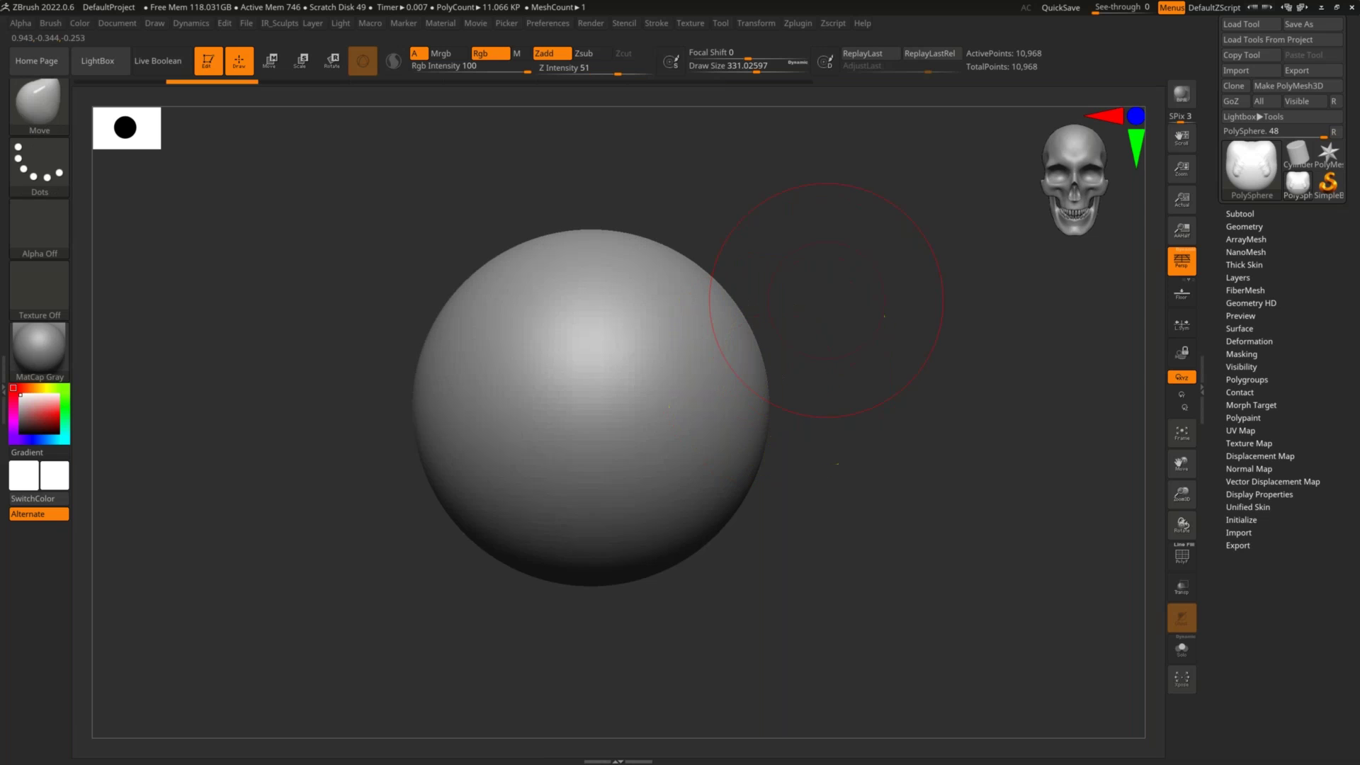
left_click_drag(792, 297, 790, 307)
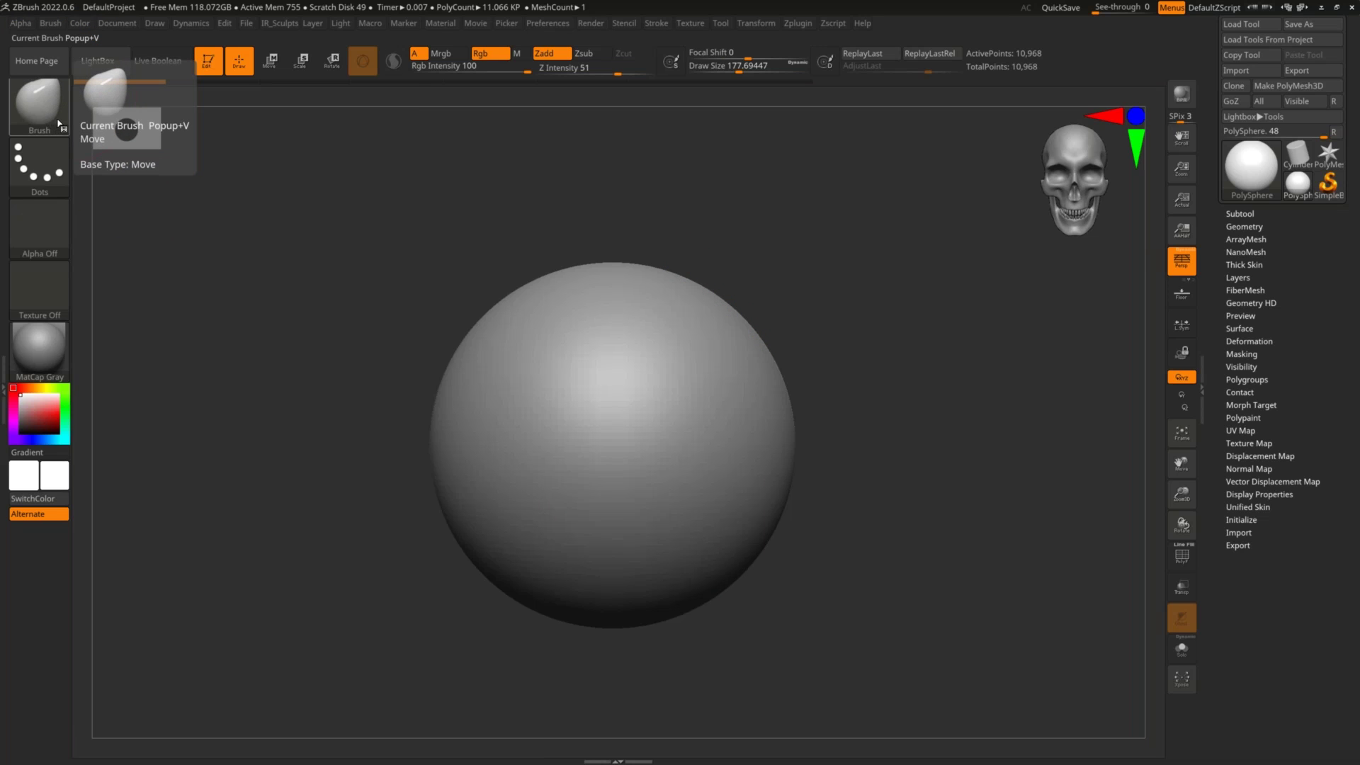
Review the available masking brushes and paint a symmetrical MaskPen mask across the sphere's front and sides at a draw size of about 178
key("ctrl")
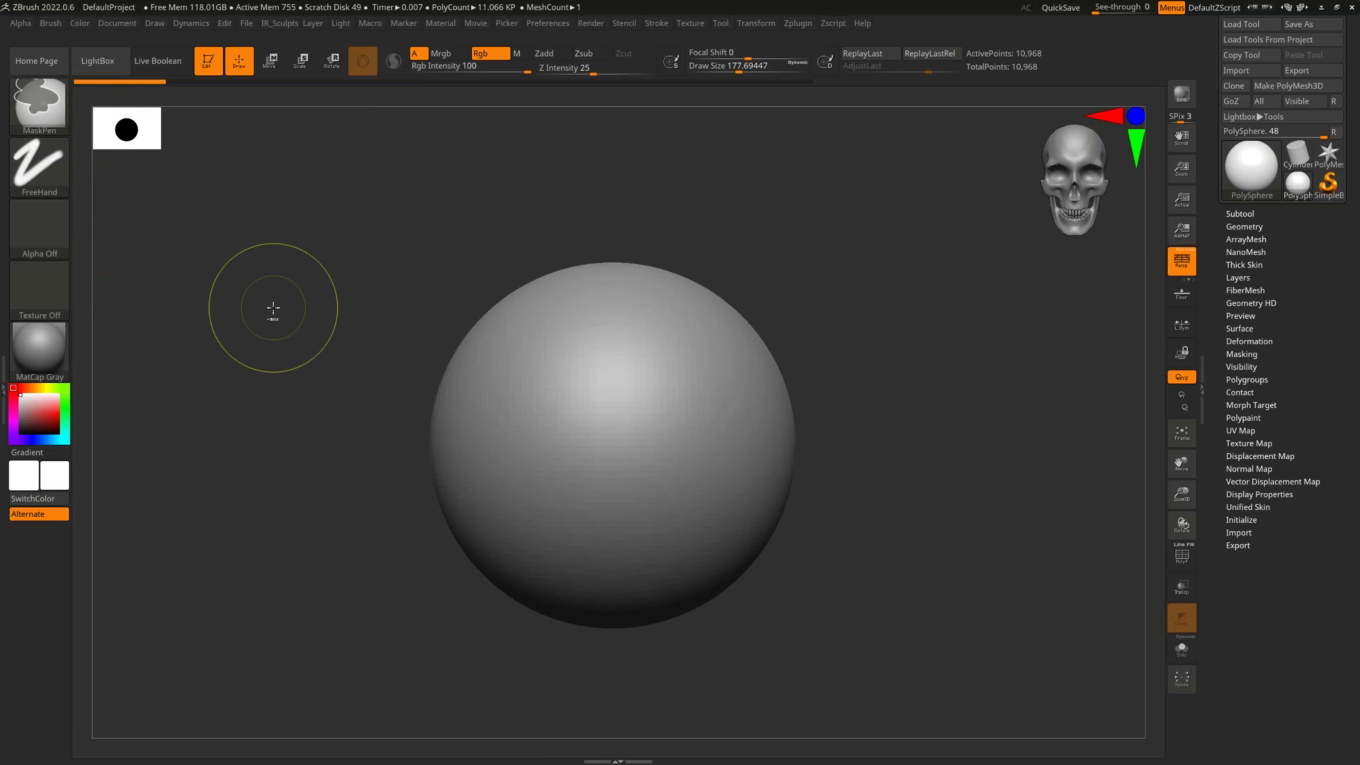
key("ctrl")
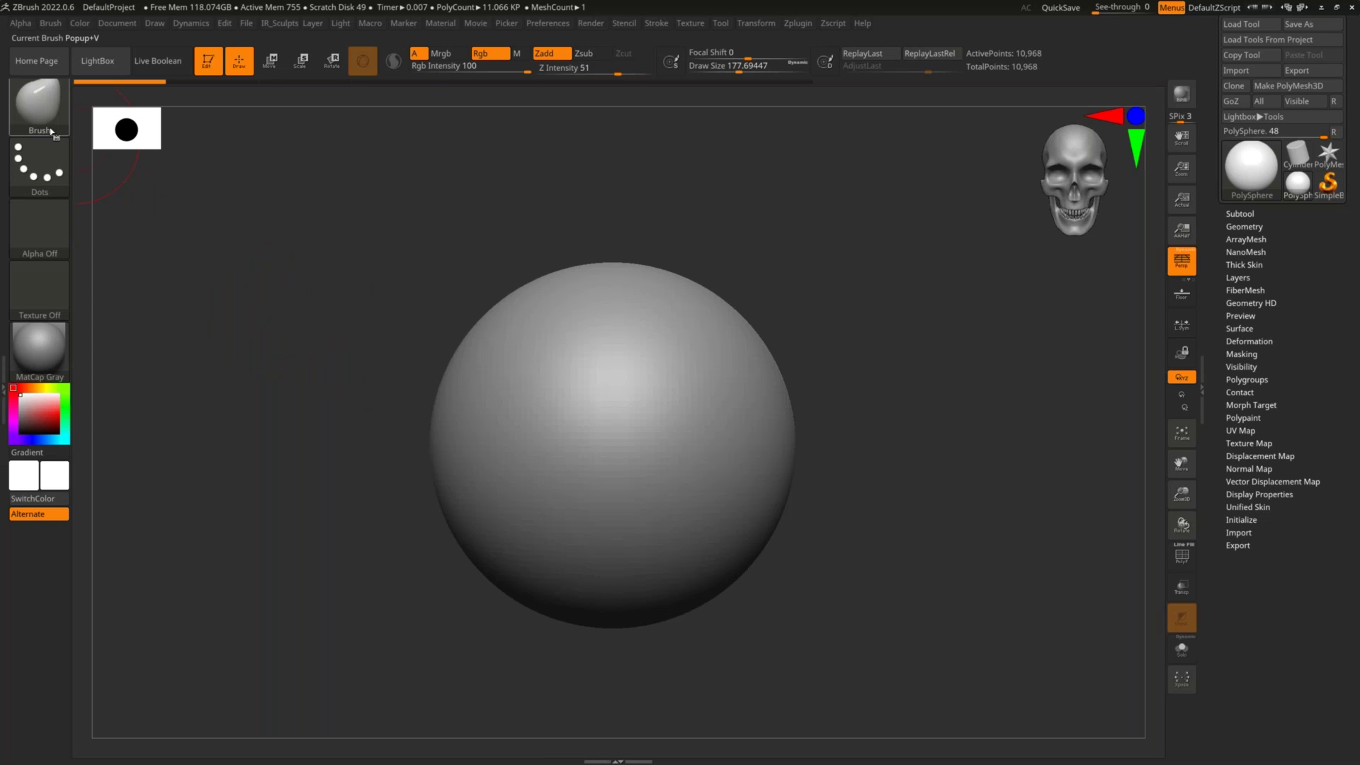
left_click(39, 106)
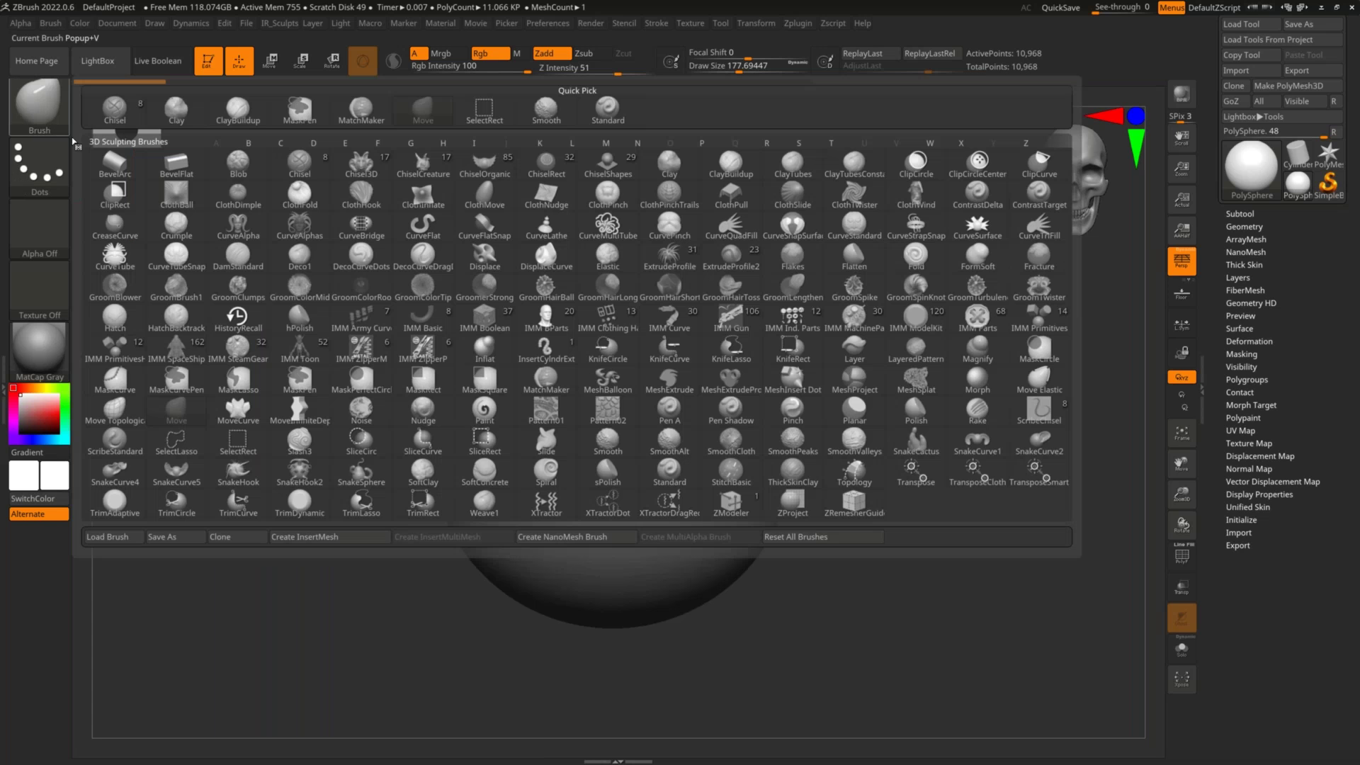
key("ctrl")
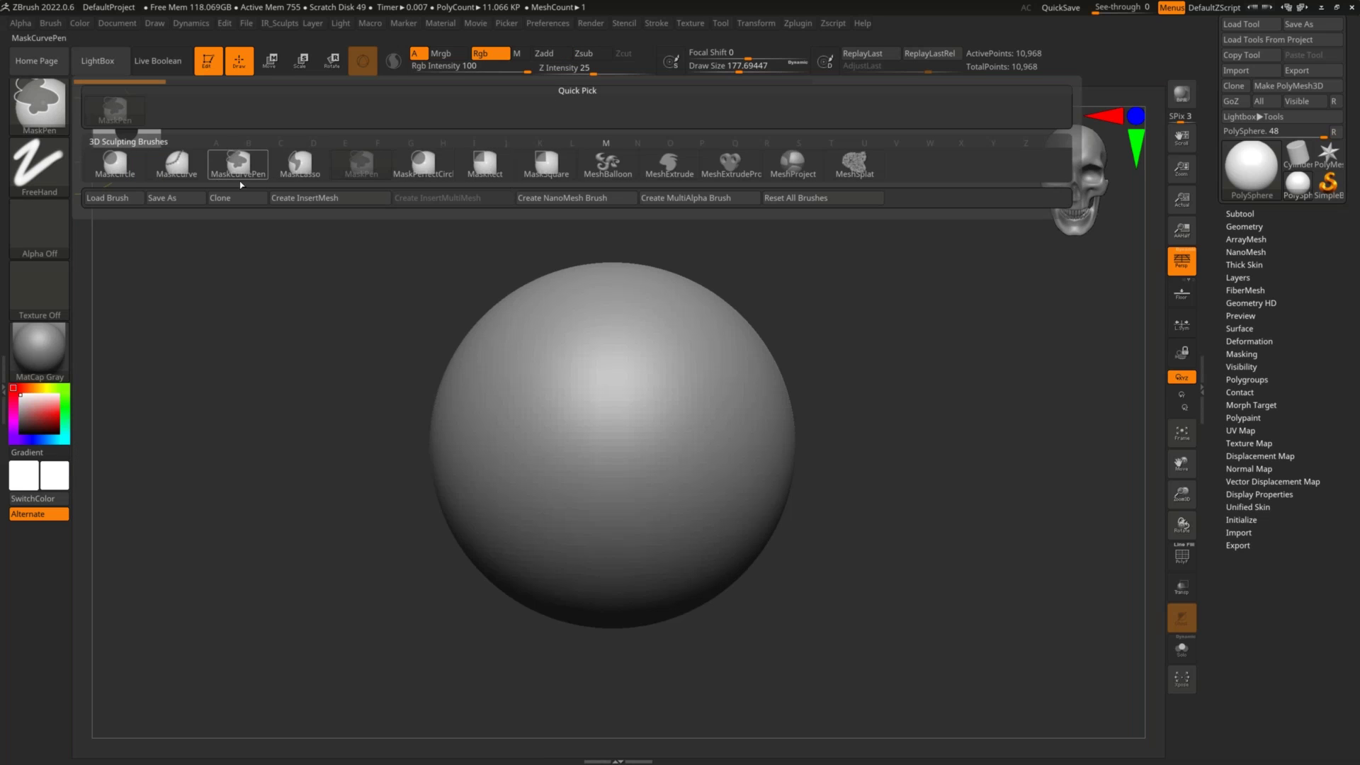
mouse_move(559, 339)
left_mouse_down("ctrl")
mouse_move(683, 334)
mouse_move(683, 368)
mouse_move(737, 414)
mouse_move(759, 504)
left_mouse_up("ctrl")
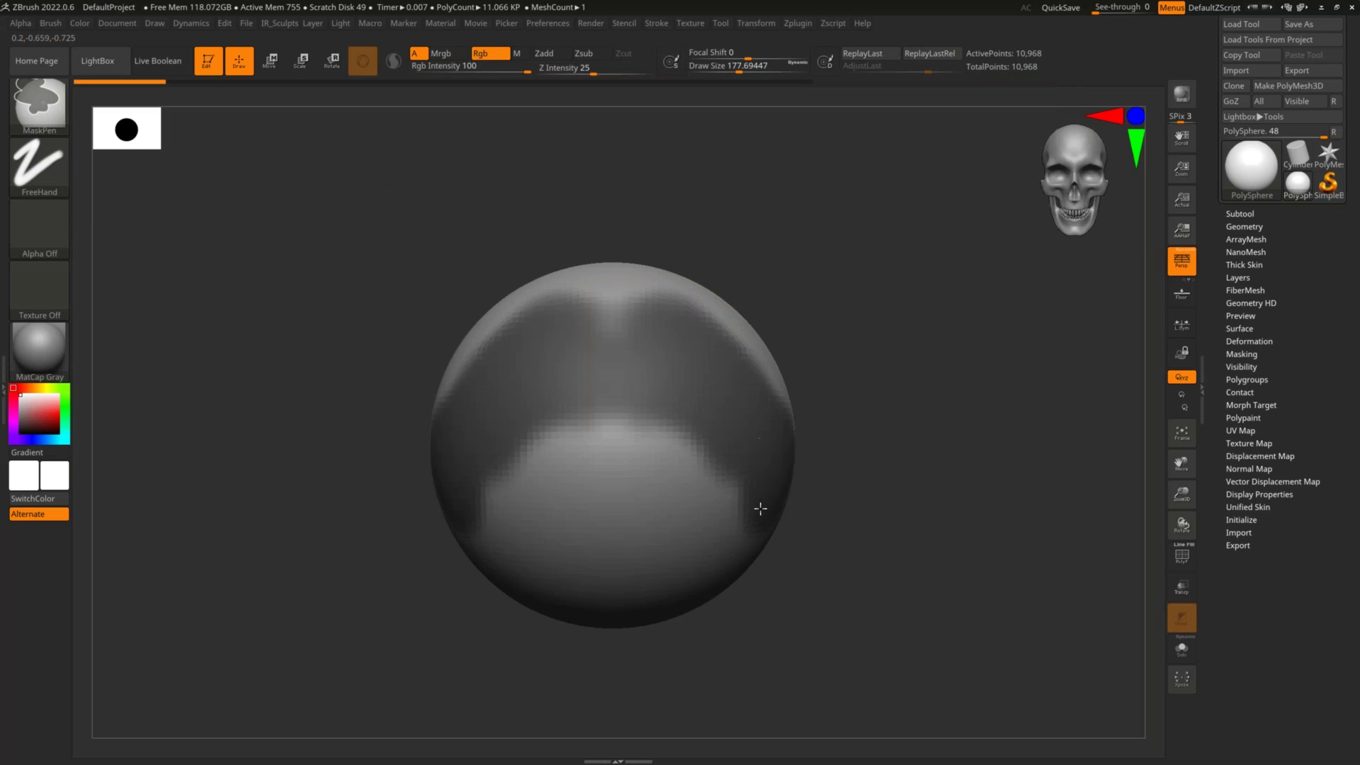
mouse_move(940, 368)
left_mouse_down()
mouse_move(871, 370)
mouse_move(716, 303)
mouse_move(835, 416)
left_mouse_up()
mouse_move(826, 252)
left_mouse_down()
mouse_move(850, 318)
mouse_move(737, 354)
left_mouse_up()
Raise a symmetrical ridge along the mask's upper border with the Standard brush at a draw size of about 120
key("s")
right_click_drag(737, 352, 662, 310, "ctrl")
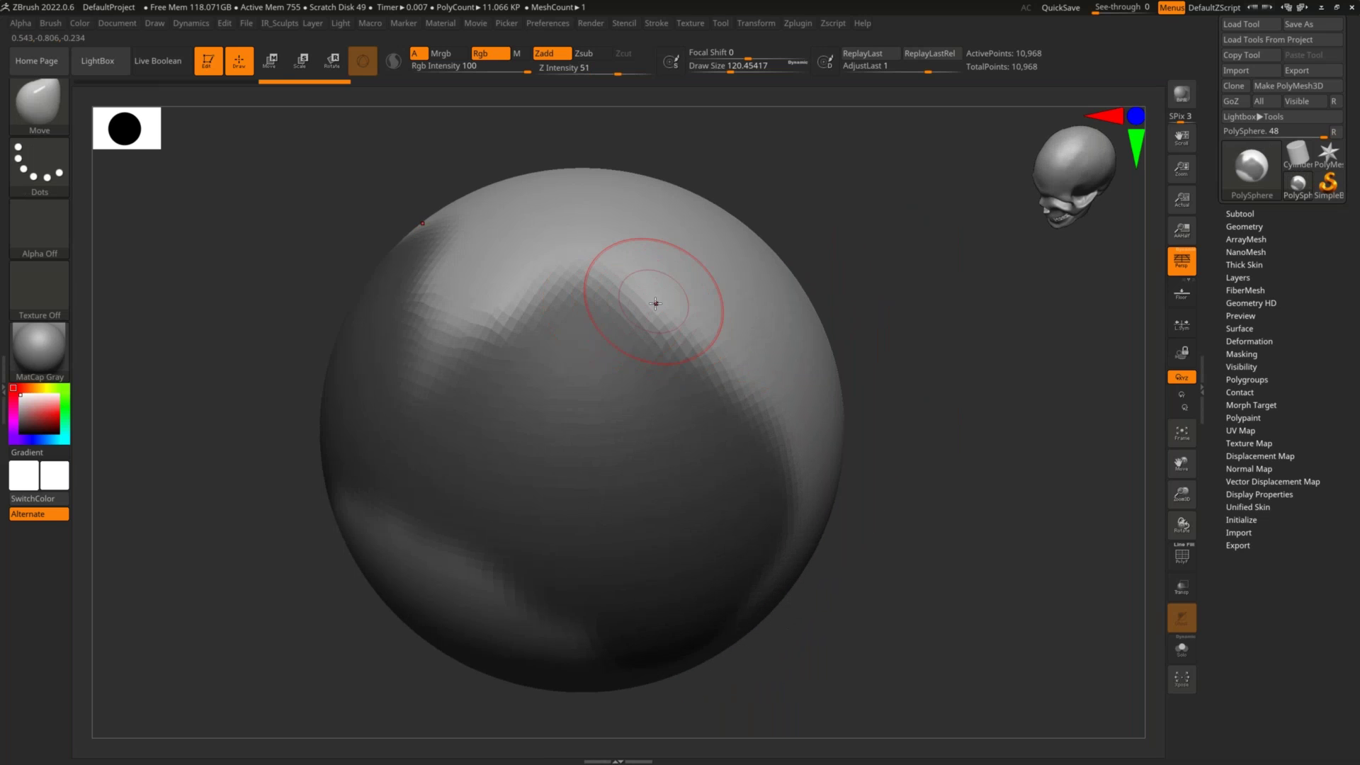
key("b")
key("s")
left_click_drag(731, 184, 779, 273, "alt")
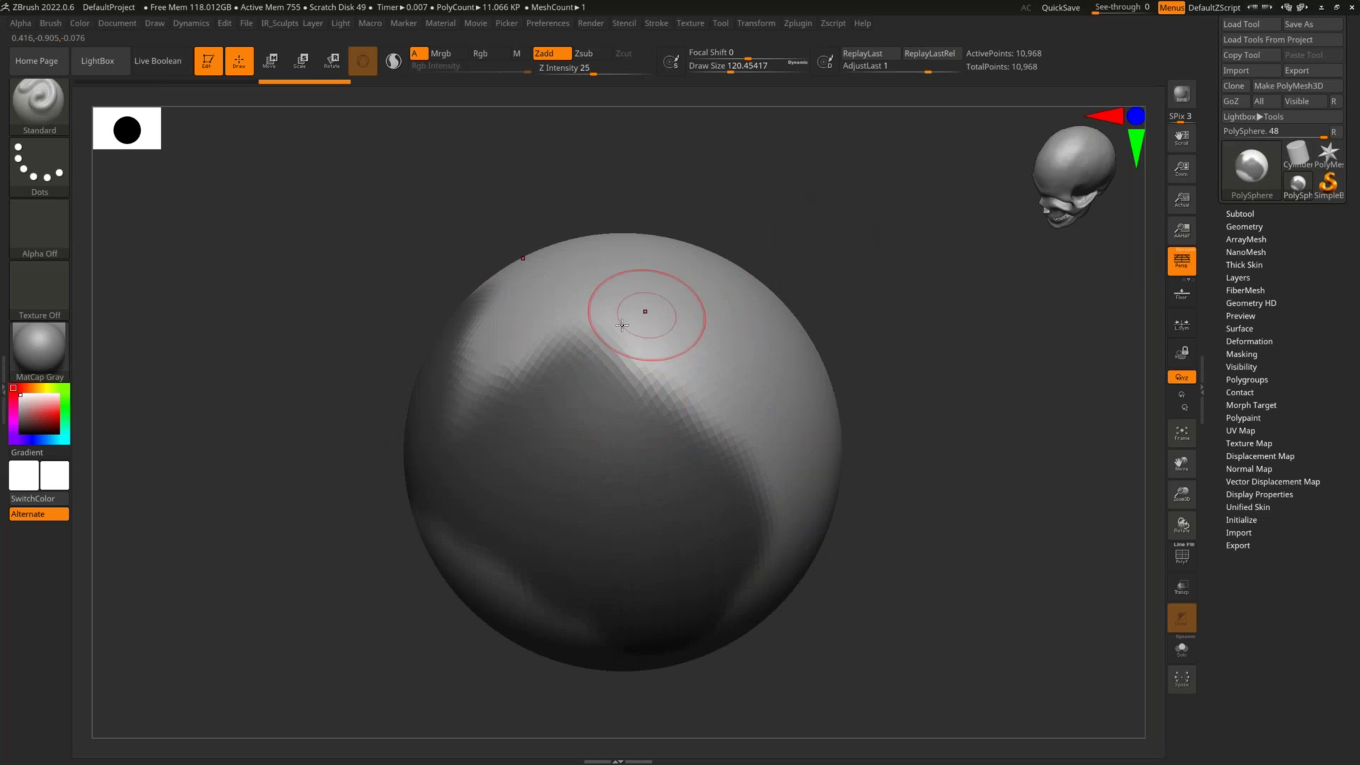
left_click_drag(620, 325, 746, 507)
mouse_move(616, 316)
left_mouse_down()
mouse_move(743, 552)
mouse_move(495, 383)
mouse_move(562, 335)
mouse_move(624, 329)
left_mouse_up()
right_click_drag(665, 331, 782, 286)
left_click_drag(506, 304, 417, 340)
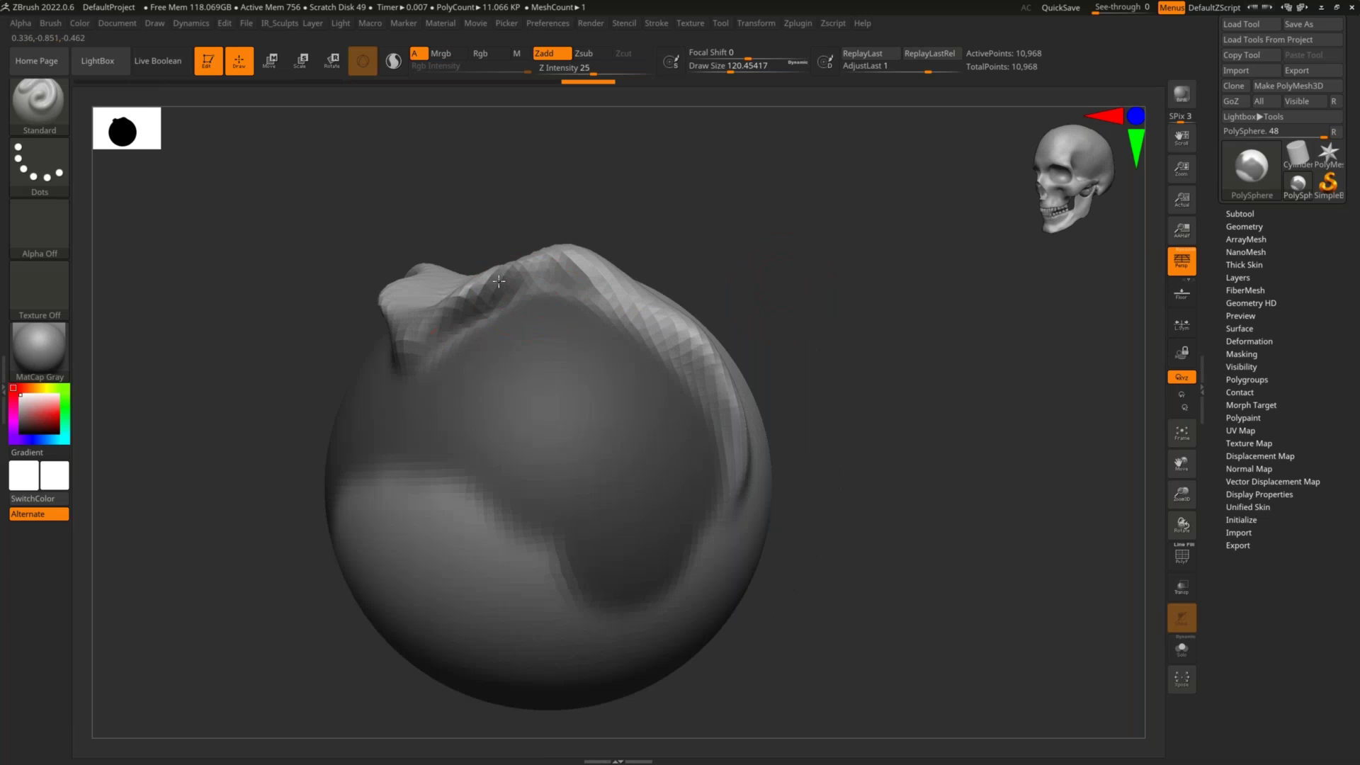
Extend the raised Standard brush ridge along the mask's lower and side borders
right_click_drag(521, 297, 507, 255, "alt")
mouse_move(333, 450)
left_mouse_down()
mouse_move(537, 530)
mouse_move(674, 458)
mouse_move(652, 488)
mouse_move(680, 496)
mouse_move(387, 422)
mouse_move(545, 510)
mouse_move(670, 500)
left_mouse_up()
mouse_move(689, 397)
right_mouse_down()
mouse_move(716, 391)
mouse_move(721, 296)
mouse_move(691, 308)
right_mouse_up()
right_click_drag(691, 308, 743, 345, "ctrl")
left_click_drag(786, 261, 703, 370)
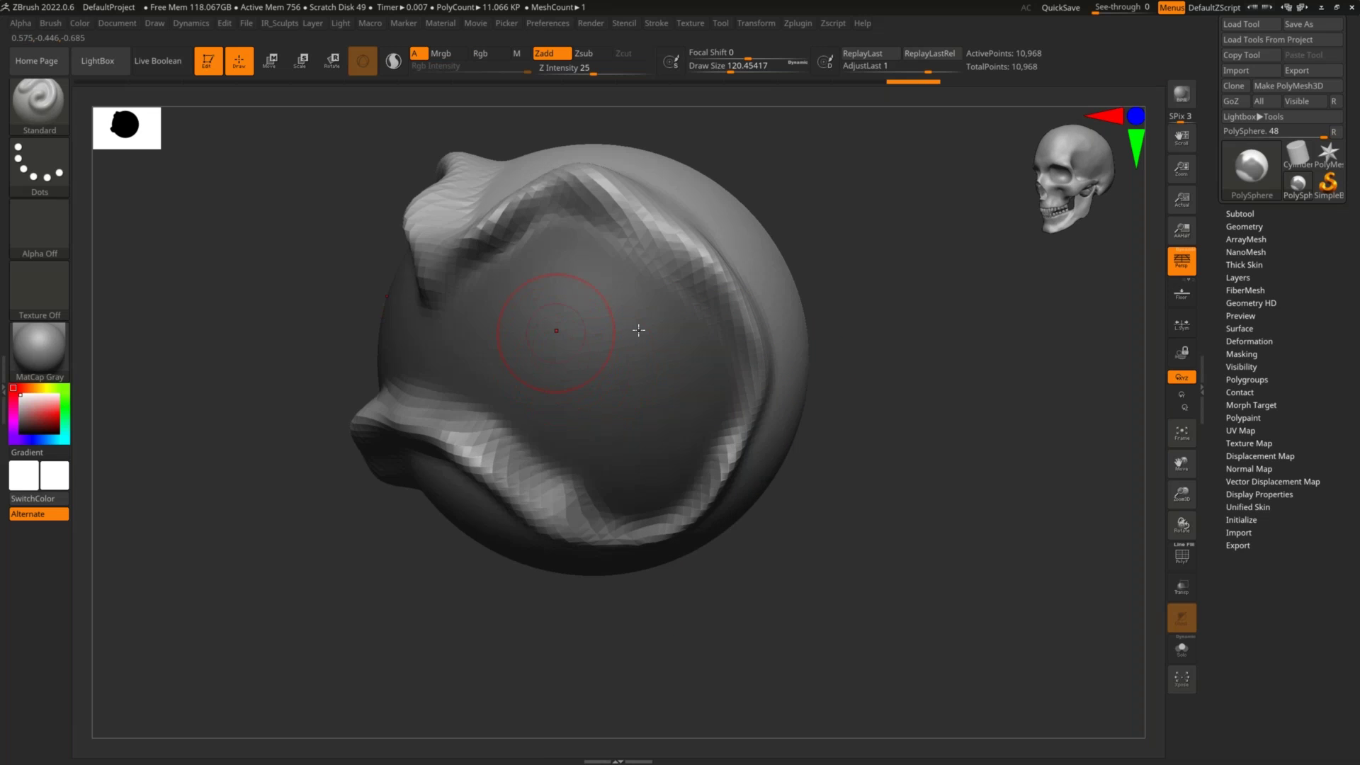
Invert the mask from the canvas and twice more with the Masking section's Inverse command
left_click(880, 257, "ctrl")
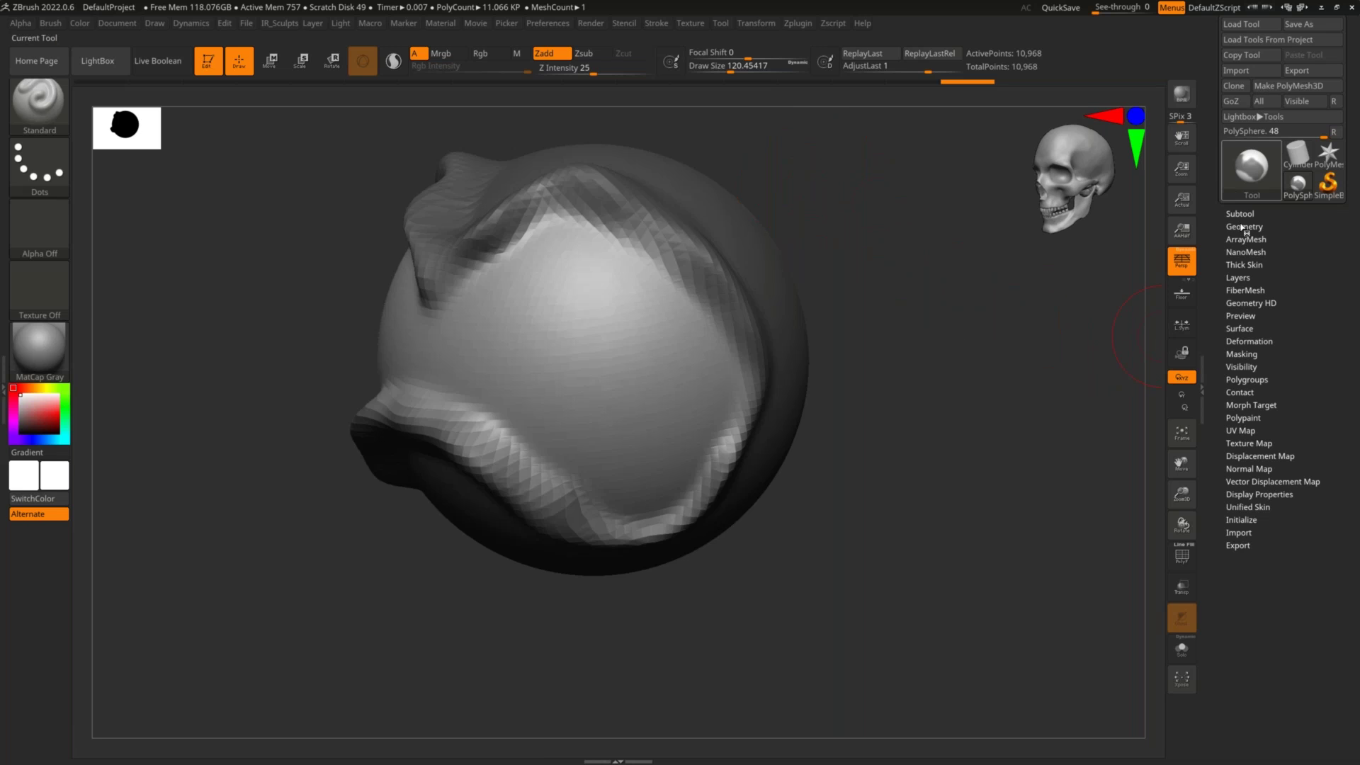
left_click(1257, 353)
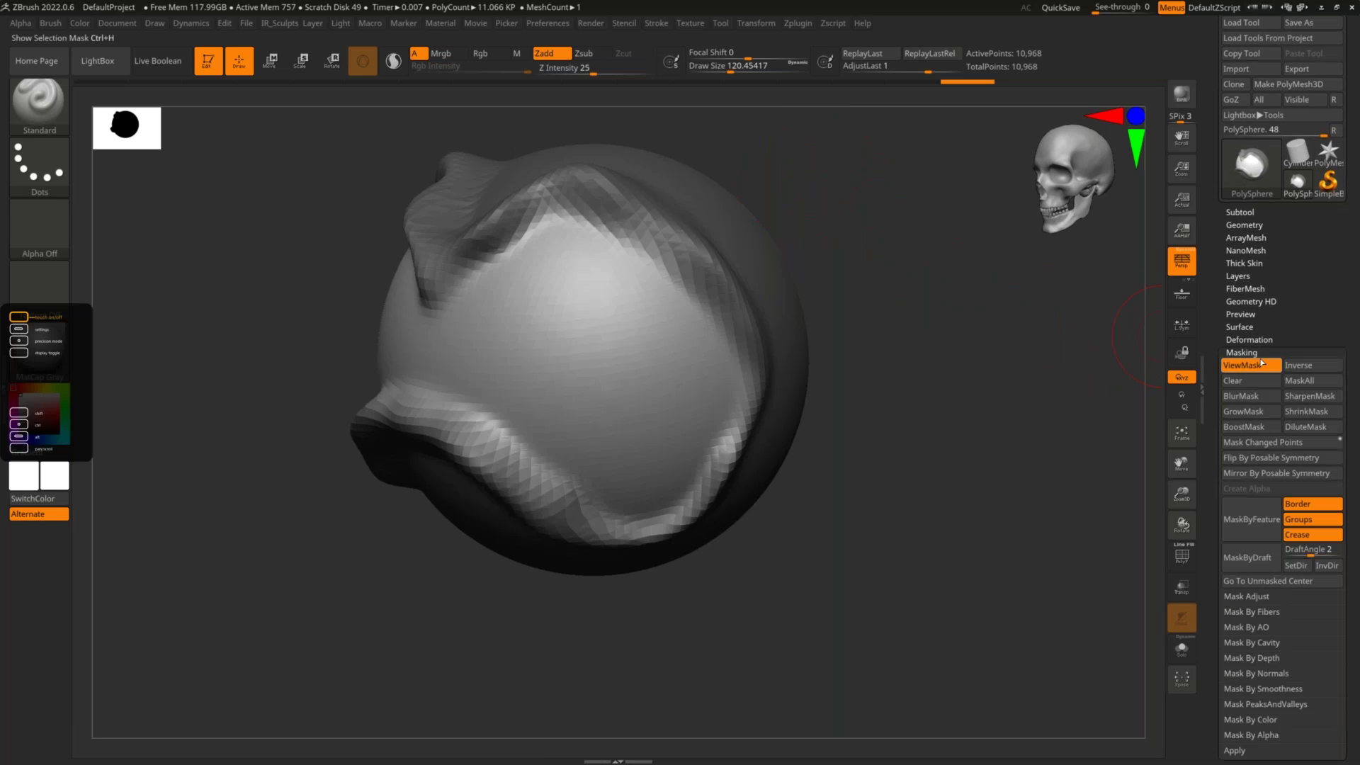
left_click(1306, 366)
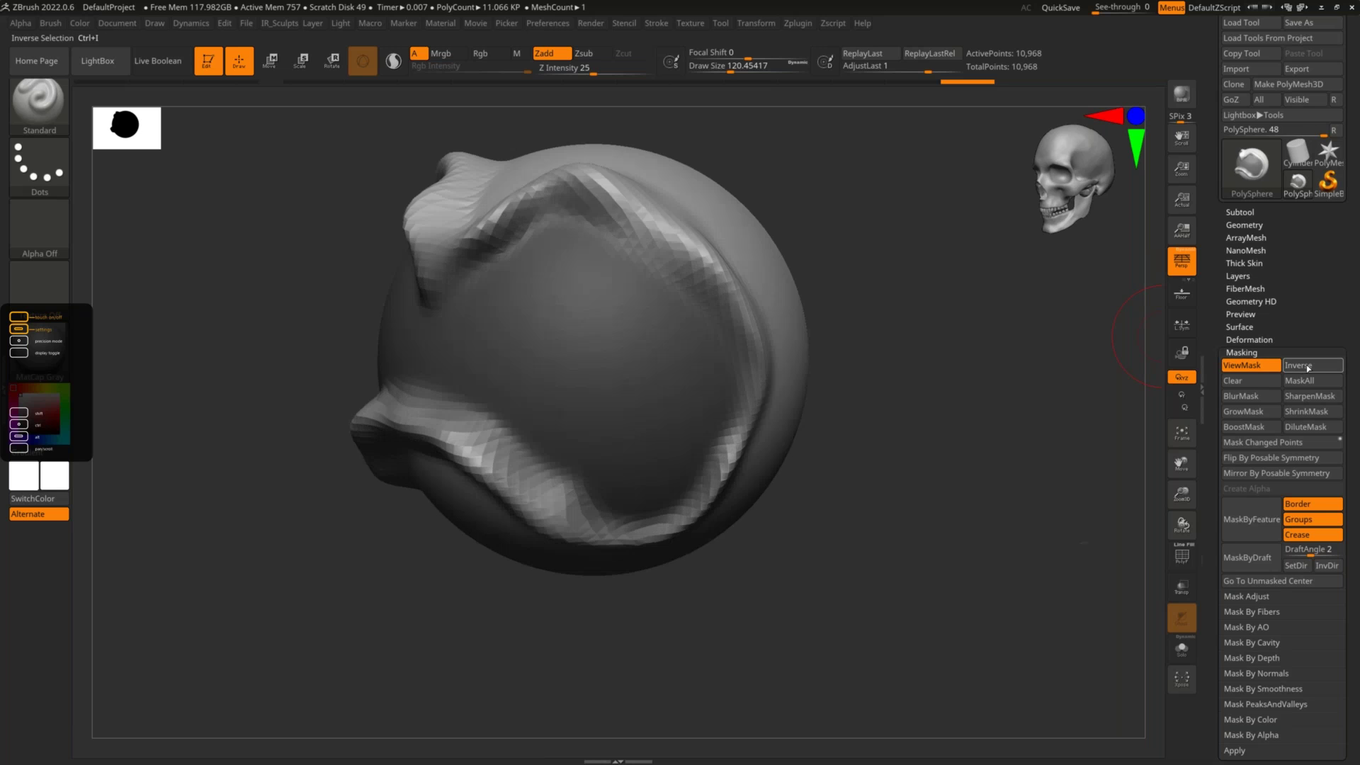
left_click(1307, 367)
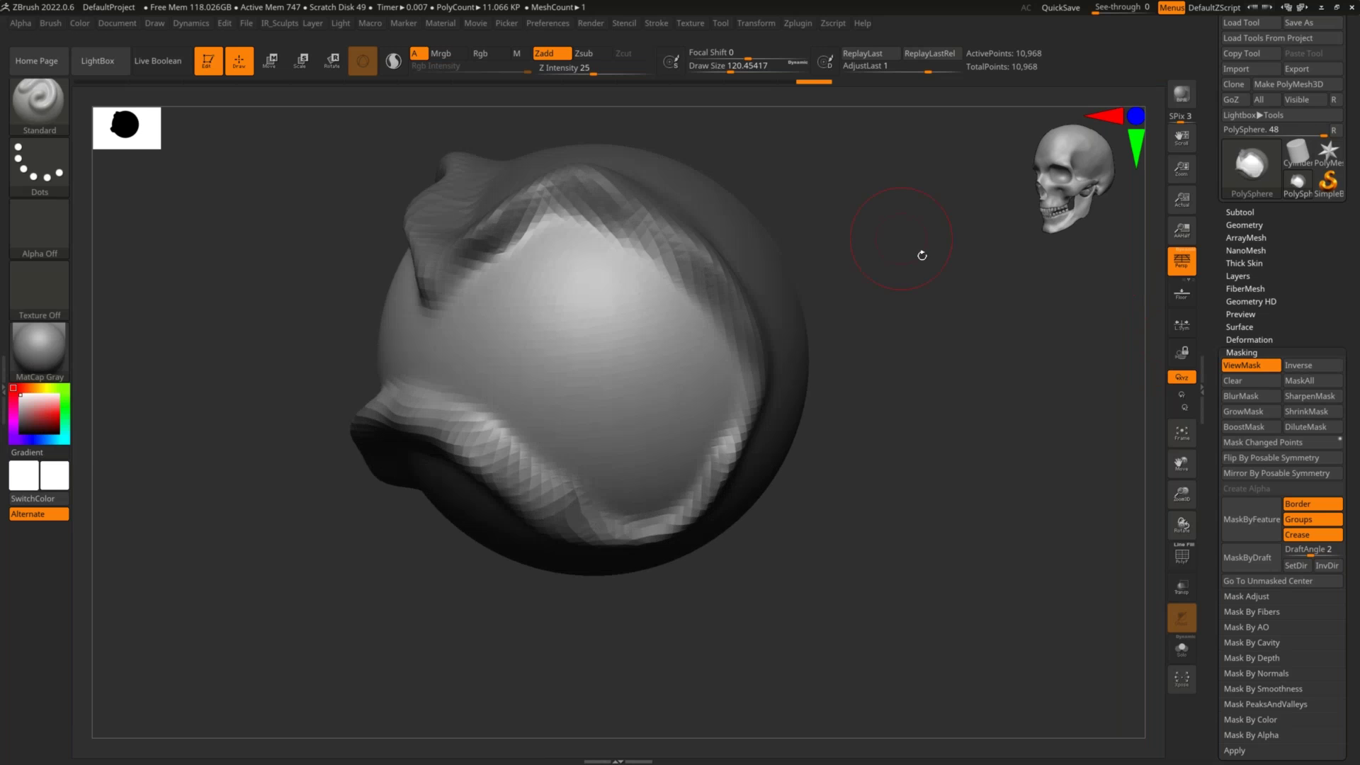
Invert the mask twice on the canvas, try working on the unmasked front area, and undo the last changes
left_click_drag(919, 252, 895, 249)
left_click(814, 235, "ctrl")
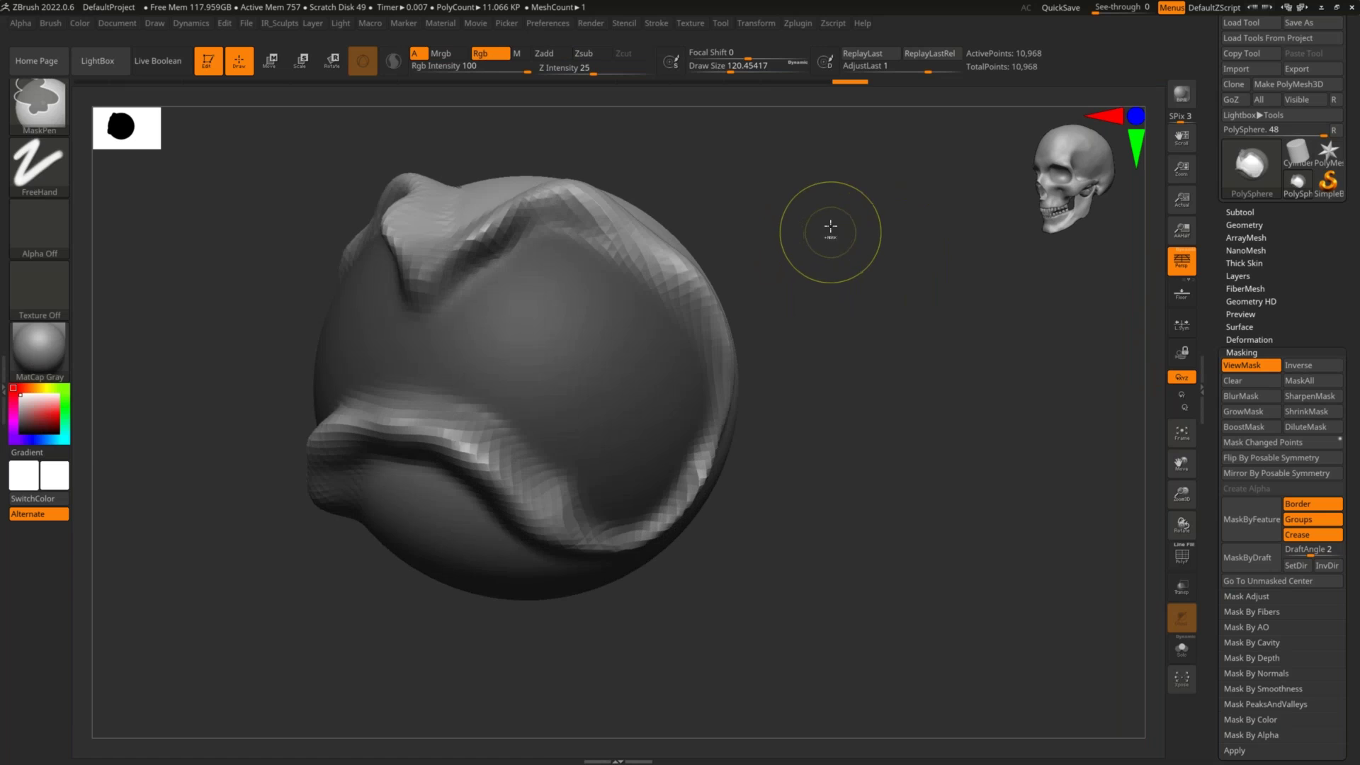
left_click(831, 226, "ctrl")
mouse_move(588, 330)
left_mouse_down()
mouse_move(584, 414)
mouse_move(655, 358)
mouse_move(534, 268)
mouse_move(467, 382)
mouse_move(616, 428)
mouse_move(746, 401)
left_mouse_up()
key("ctrl+z")
key("ctrl+z")
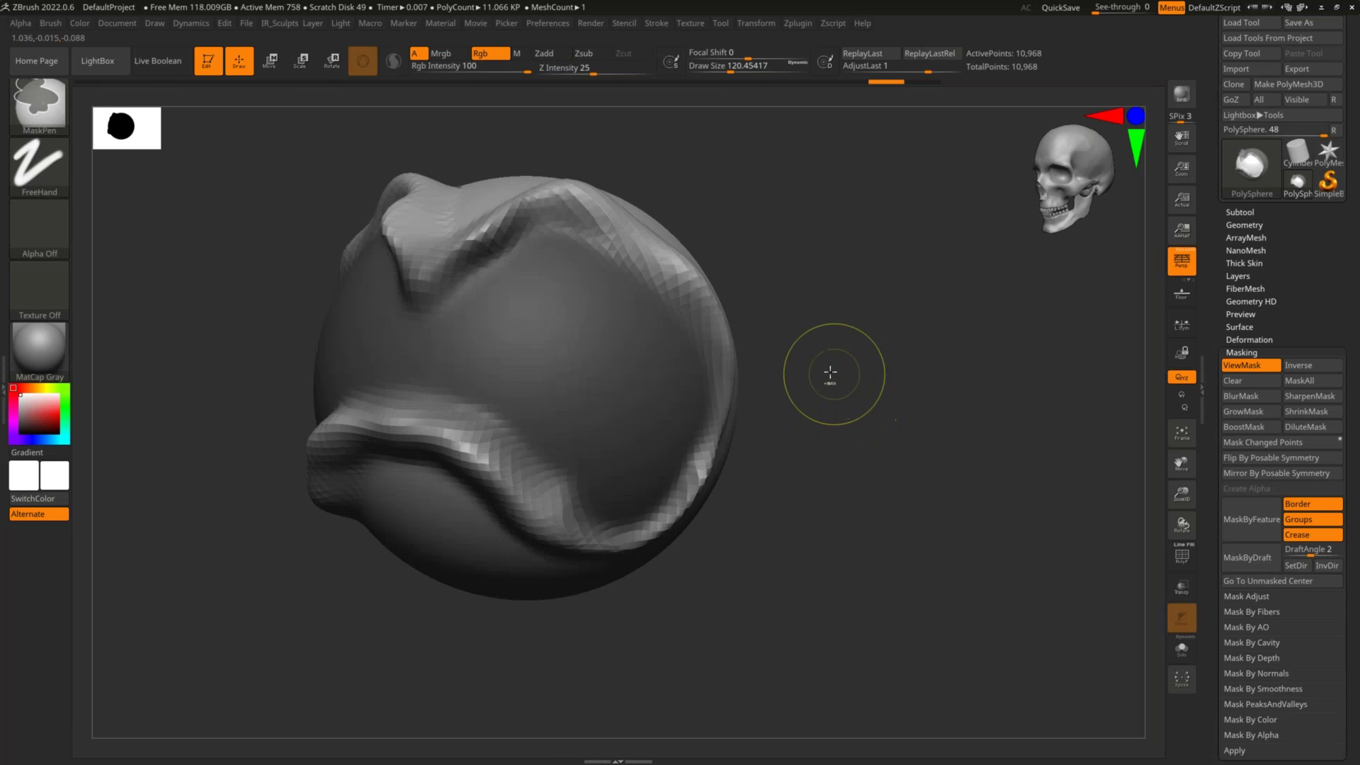
Clear the mask from the sphere and enlarge the Standard brush's draw size to about 202
mouse_move(868, 330)
left_mouse_down()
mouse_move(847, 348)
mouse_move(907, 322)
left_mouse_up()
mouse_move(758, 328)
left_mouse_down("ctrl")
mouse_move(773, 416)
mouse_move(882, 360)
left_mouse_up("ctrl")
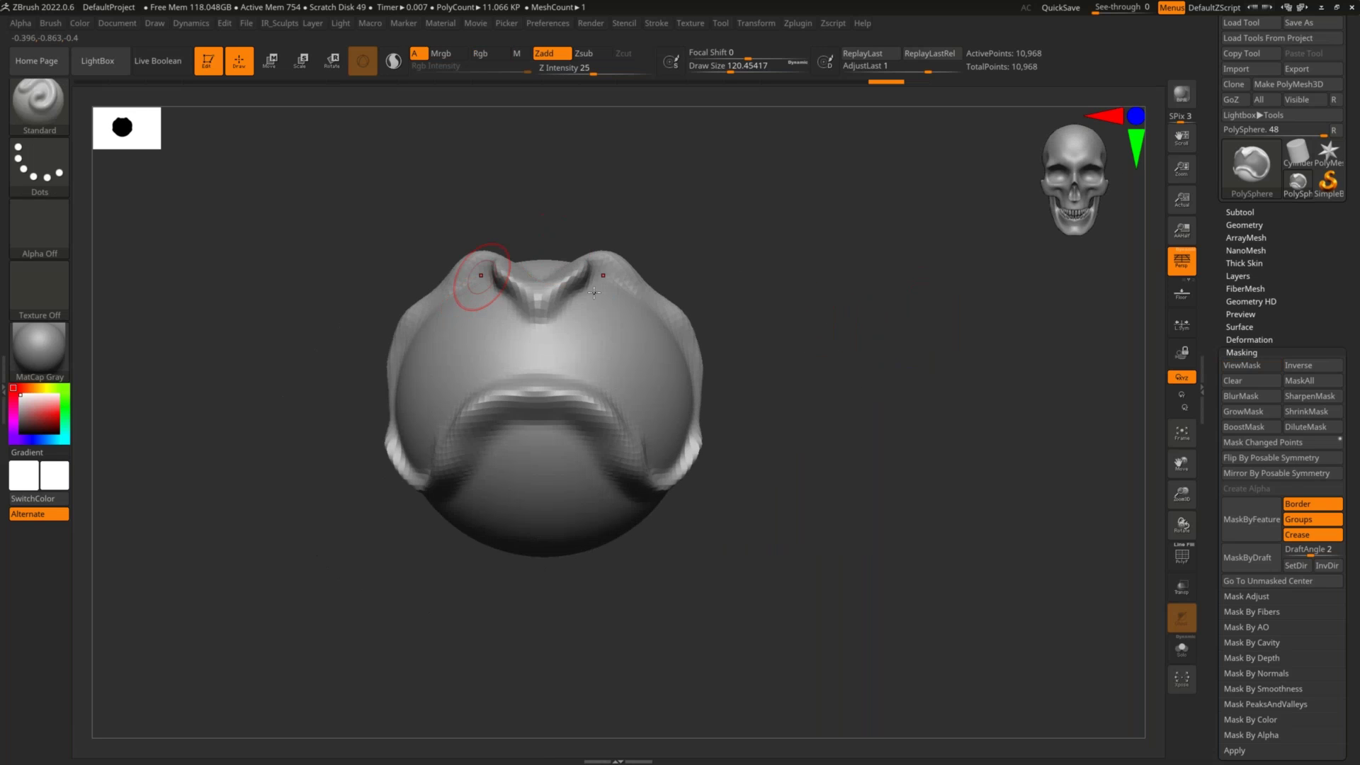
key("s")
left_click_drag(657, 330, 671, 331)
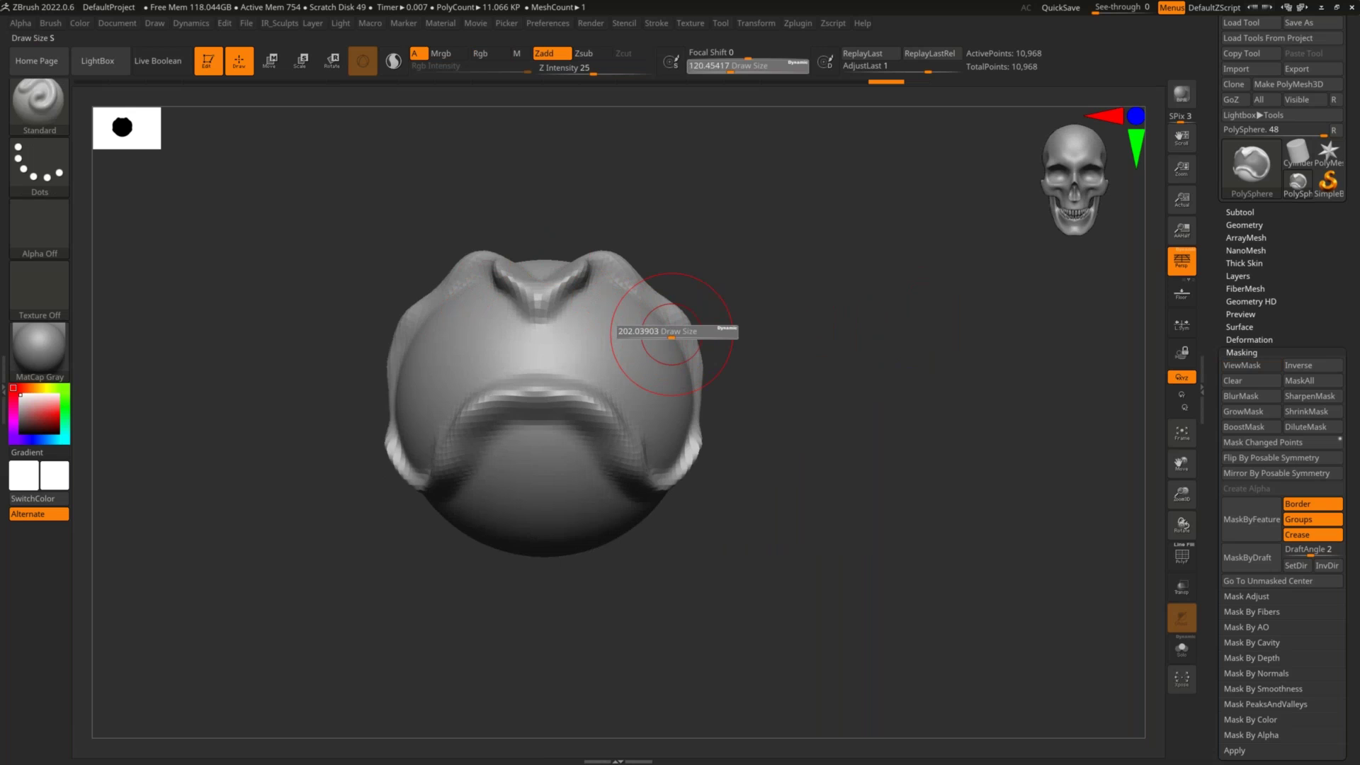
left_click_drag(763, 282, 739, 305)
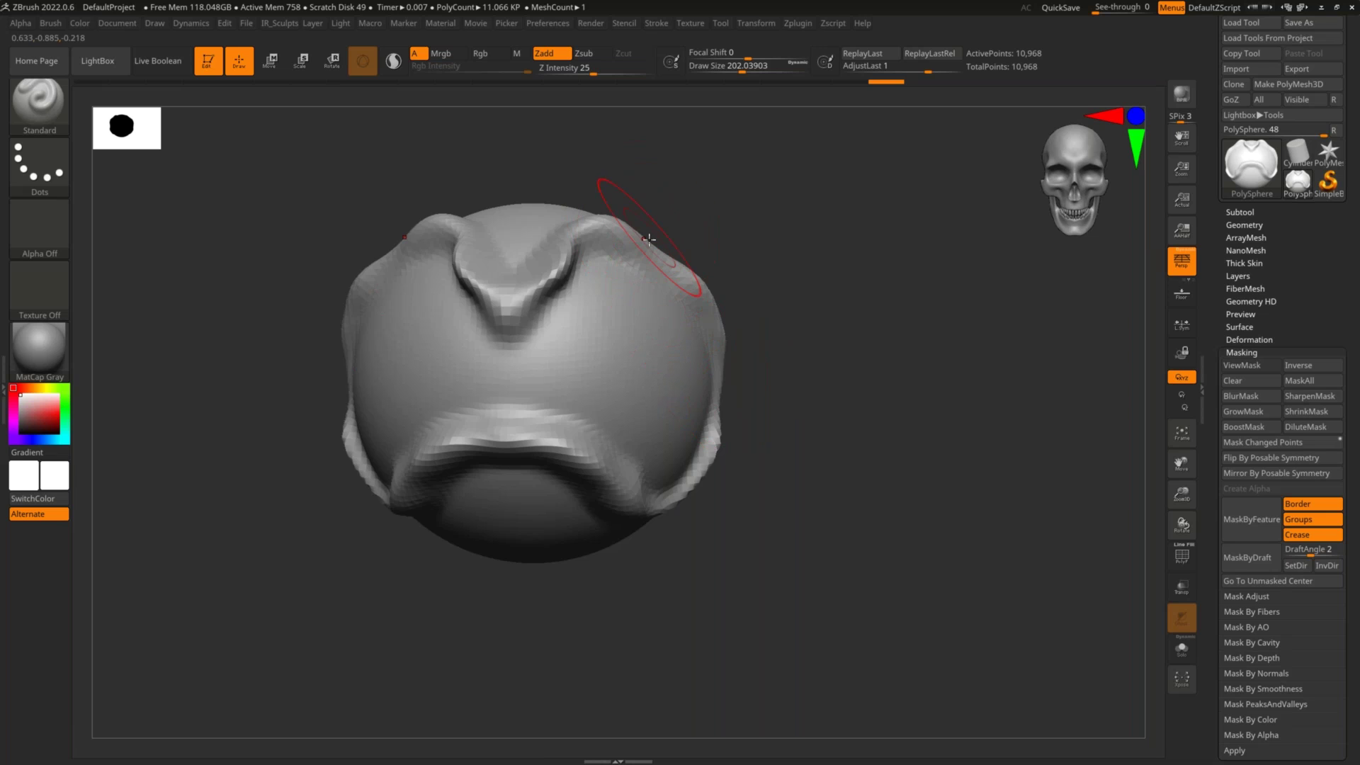
Smooth away the raised ridges across the sphere's top, front and sides with the Smooth brush
key("shift")
left_click_drag(619, 273, 545, 213, "shift")
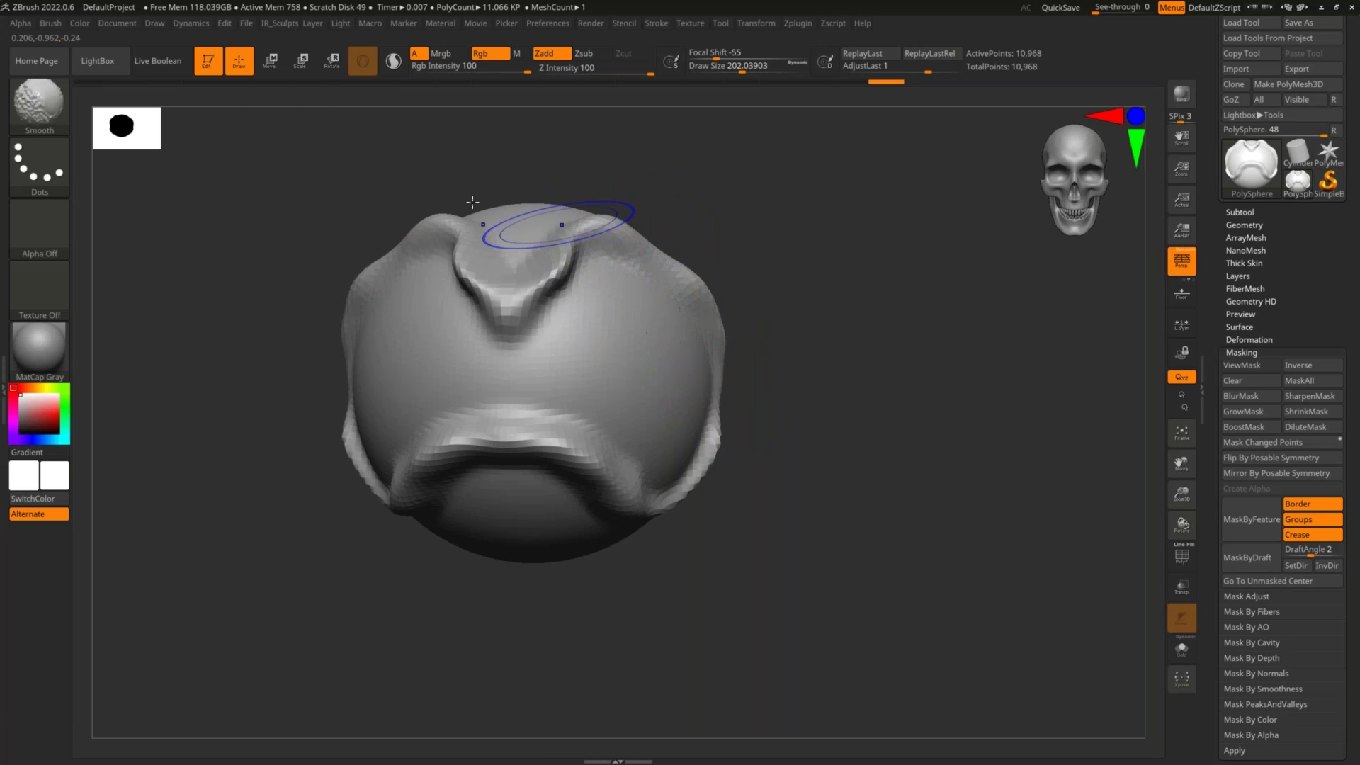
mouse_move(538, 261)
left_mouse_down("shift")
mouse_move(609, 230)
mouse_move(666, 269)
mouse_move(716, 409)
mouse_move(670, 496)
mouse_move(573, 425)
mouse_move(630, 496)
mouse_move(506, 399)
mouse_move(528, 343)
mouse_move(722, 410)
mouse_move(737, 441)
mouse_move(717, 263)
mouse_move(609, 497)
mouse_move(739, 359)
mouse_move(573, 248)
mouse_move(637, 204)
mouse_move(524, 388)
left_mouse_up("shift")
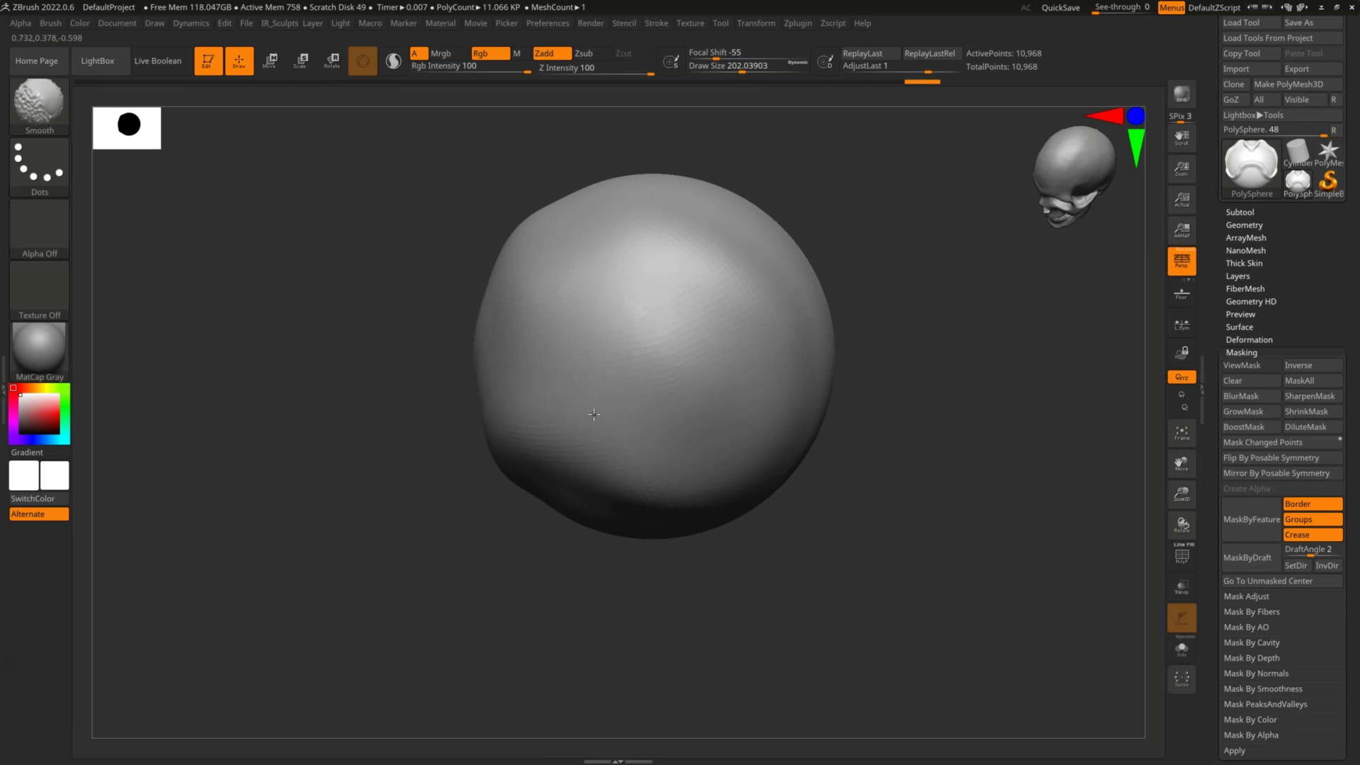
left_click_drag(838, 401, 832, 467, "shift")
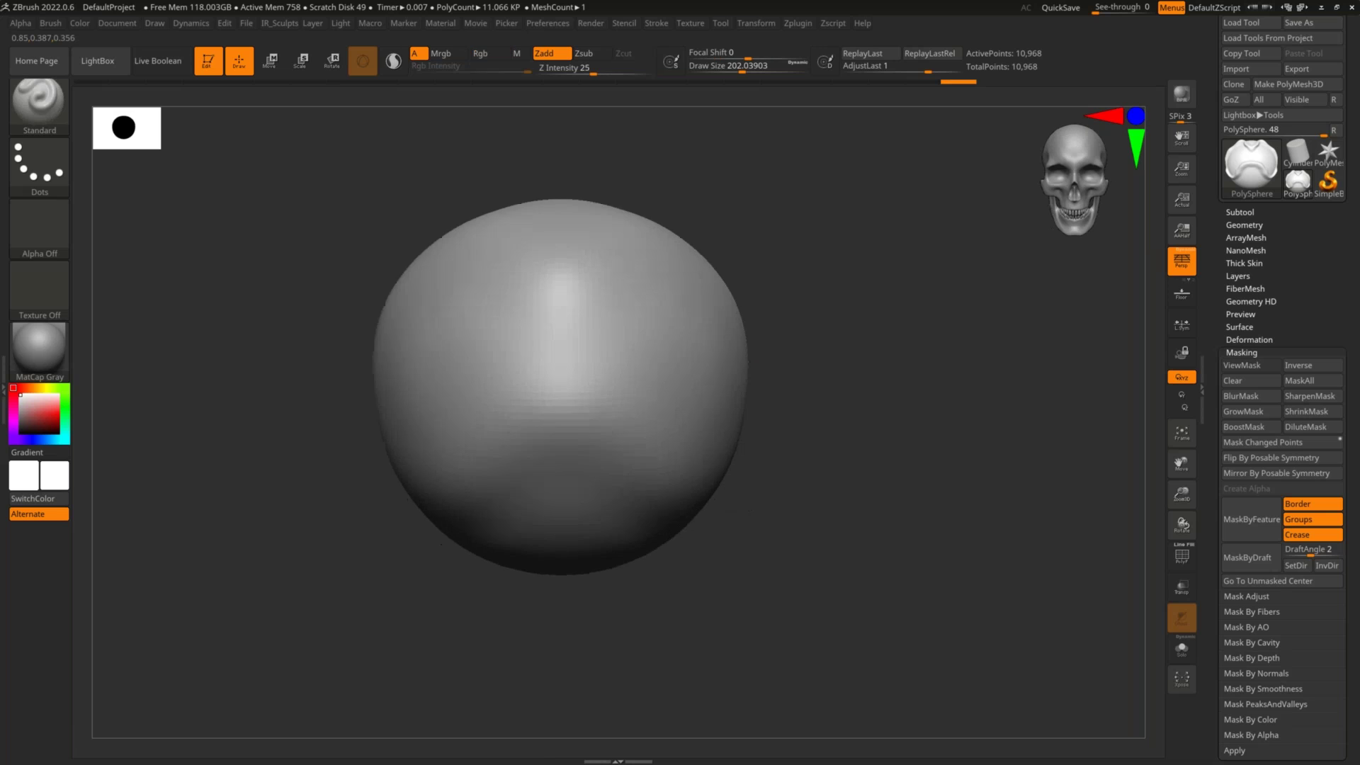
Set the Smooth brush's Z Intensity to 30
left_click_drag(819, 264, 823, 304)
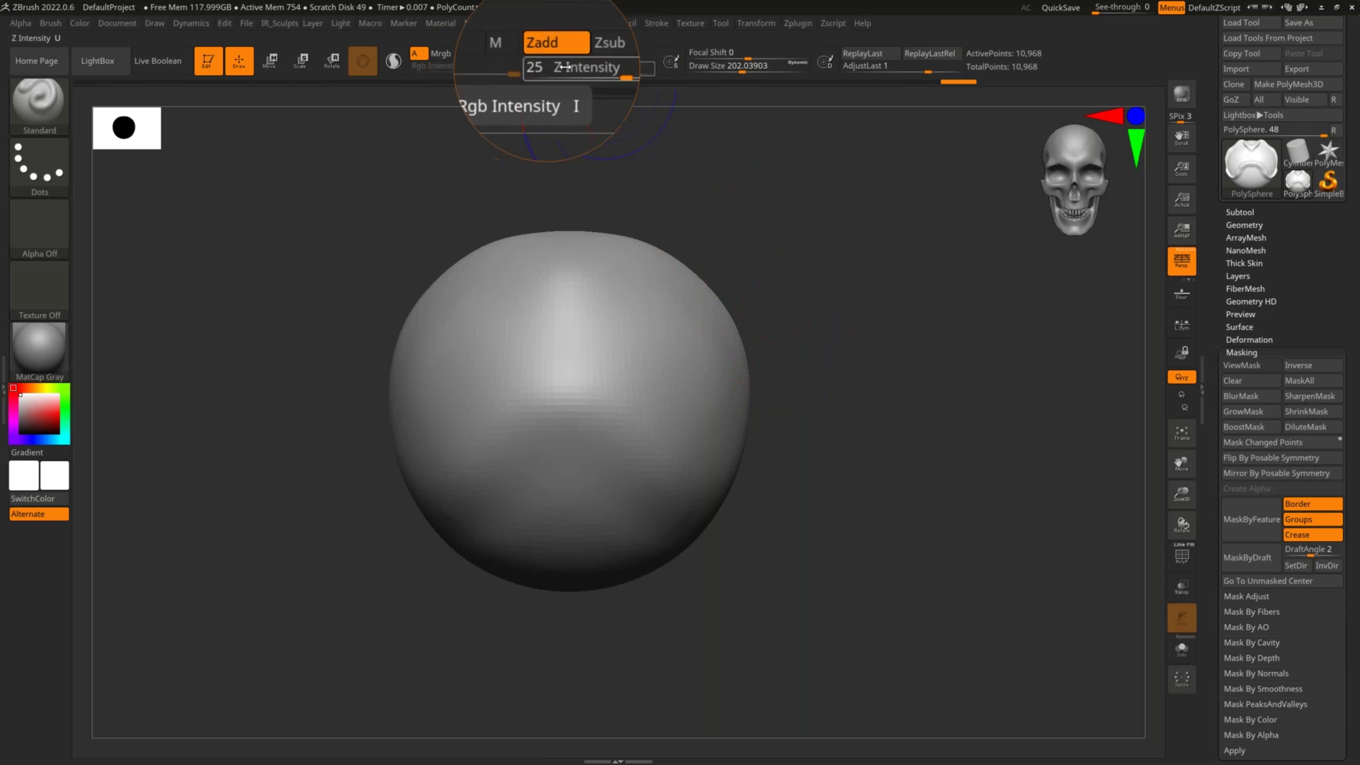
key("shift")
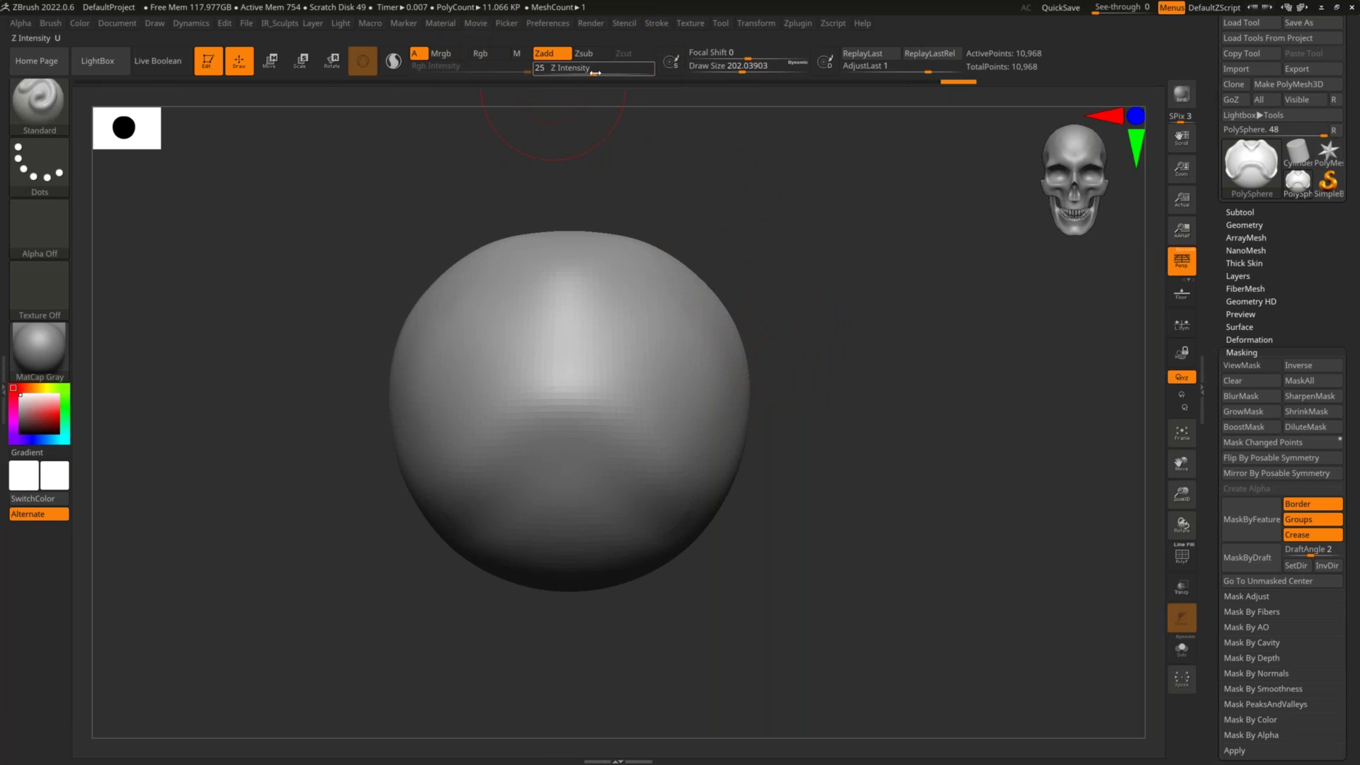
key("shift")
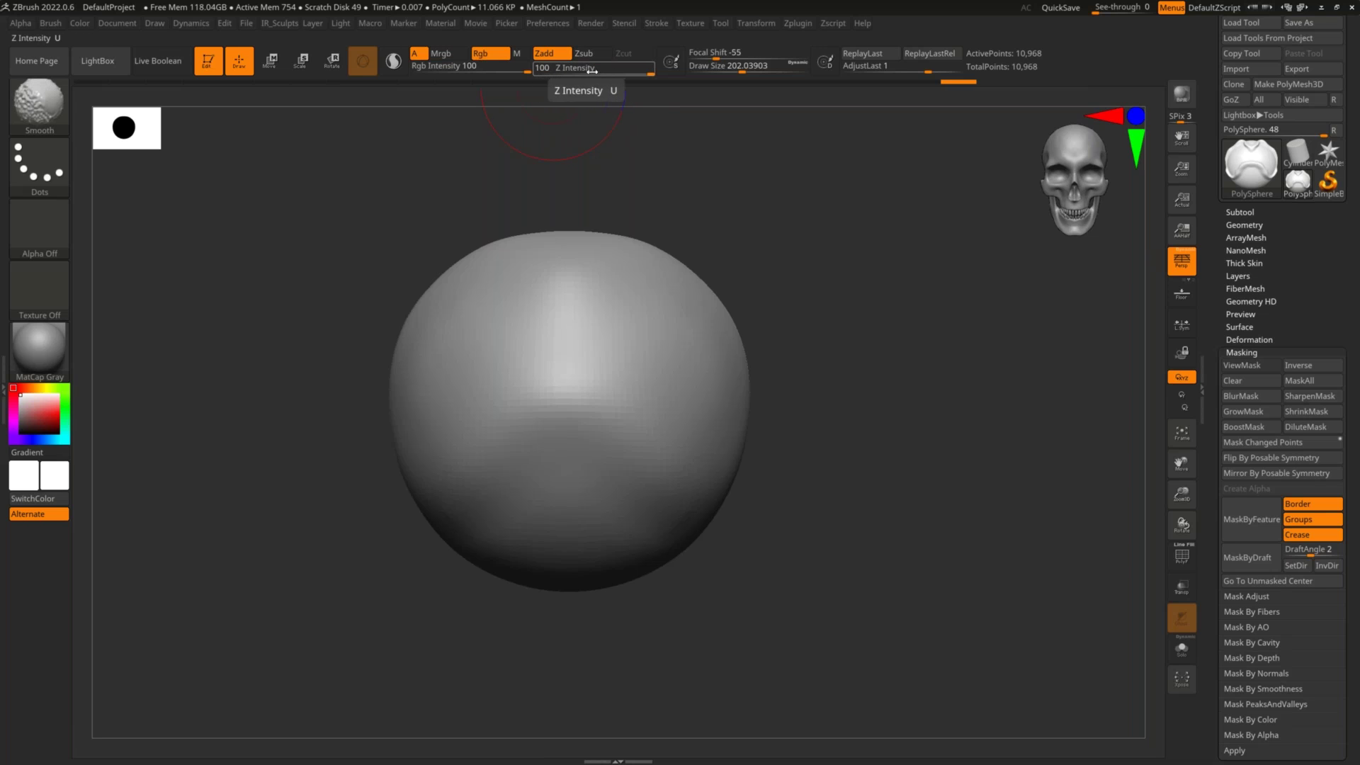
left_click_drag(644, 72, 606, 73, "shift")
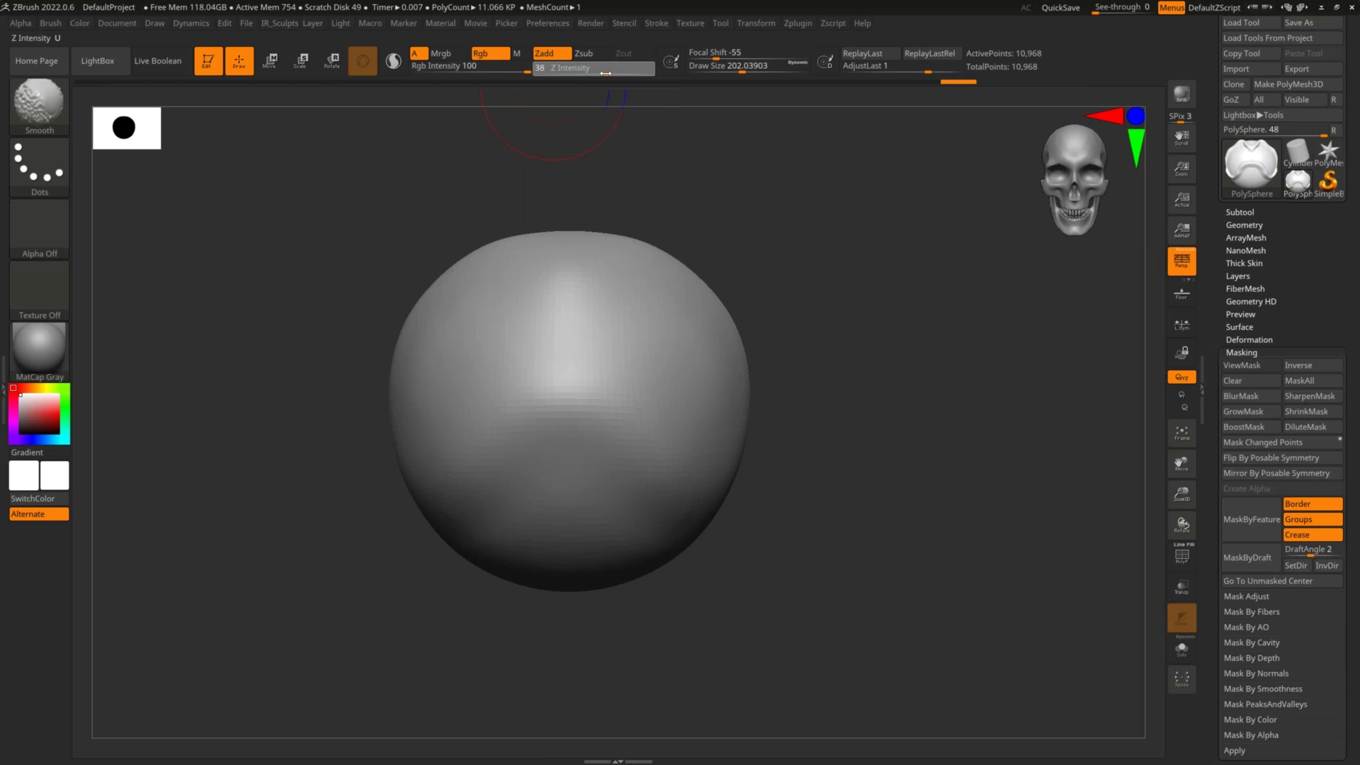
key("Return")
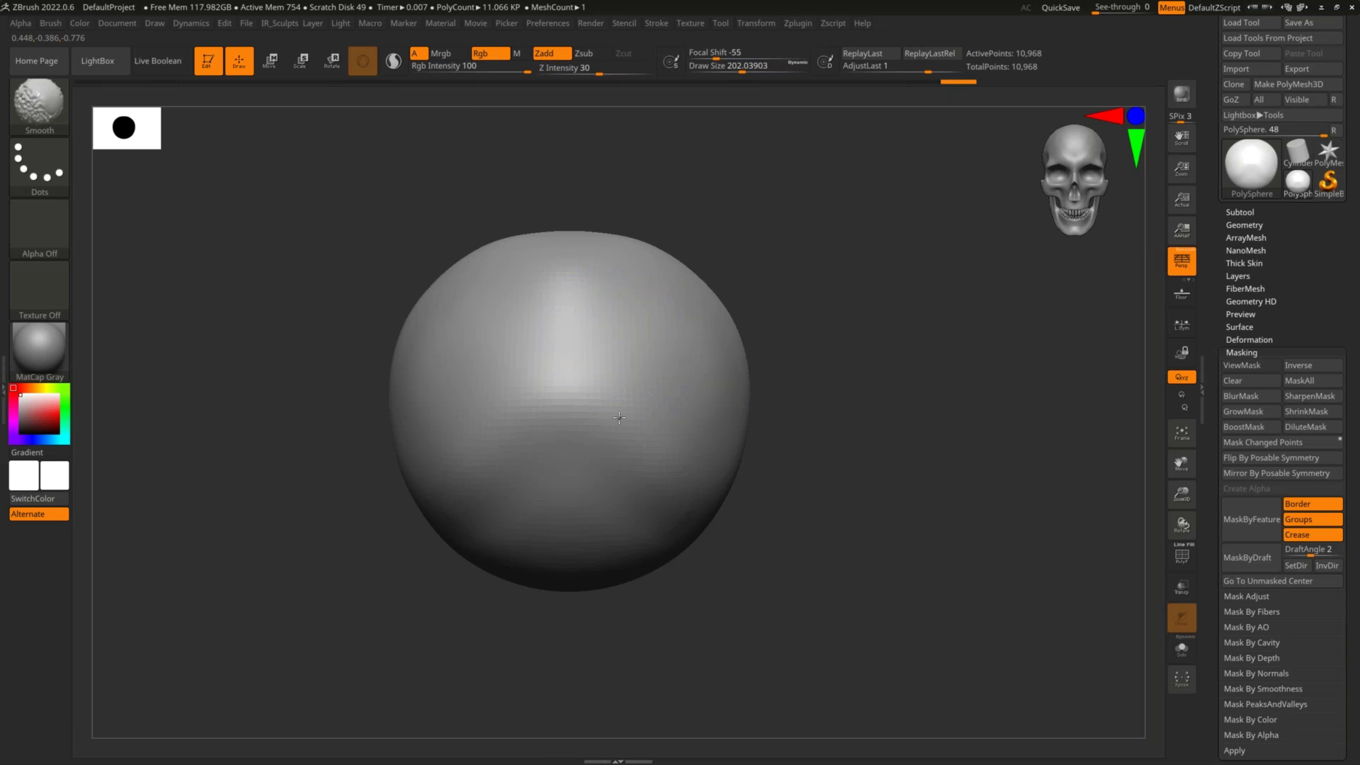
Undo the last smoothing strokes and smooth the sphere's front ridge with the weaker Smooth brush
key("ctrl+z")
key("ctrl+z")
key("ctrl+z")
mouse_move(623, 405)
left_mouse_down("shift")
mouse_move(693, 454)
mouse_move(737, 460)
mouse_move(677, 325)
left_mouse_up("shift")
Set the Smooth brush's Z Intensity to 100 and smooth the ridges on the sphere's front and side
left_click_drag(618, 69, 660, 72, "shift")
mouse_move(602, 247)
left_mouse_down("shift")
mouse_move(655, 241)
mouse_move(764, 315)
mouse_move(762, 461)
mouse_move(683, 504)
mouse_move(631, 383)
left_mouse_up("shift")
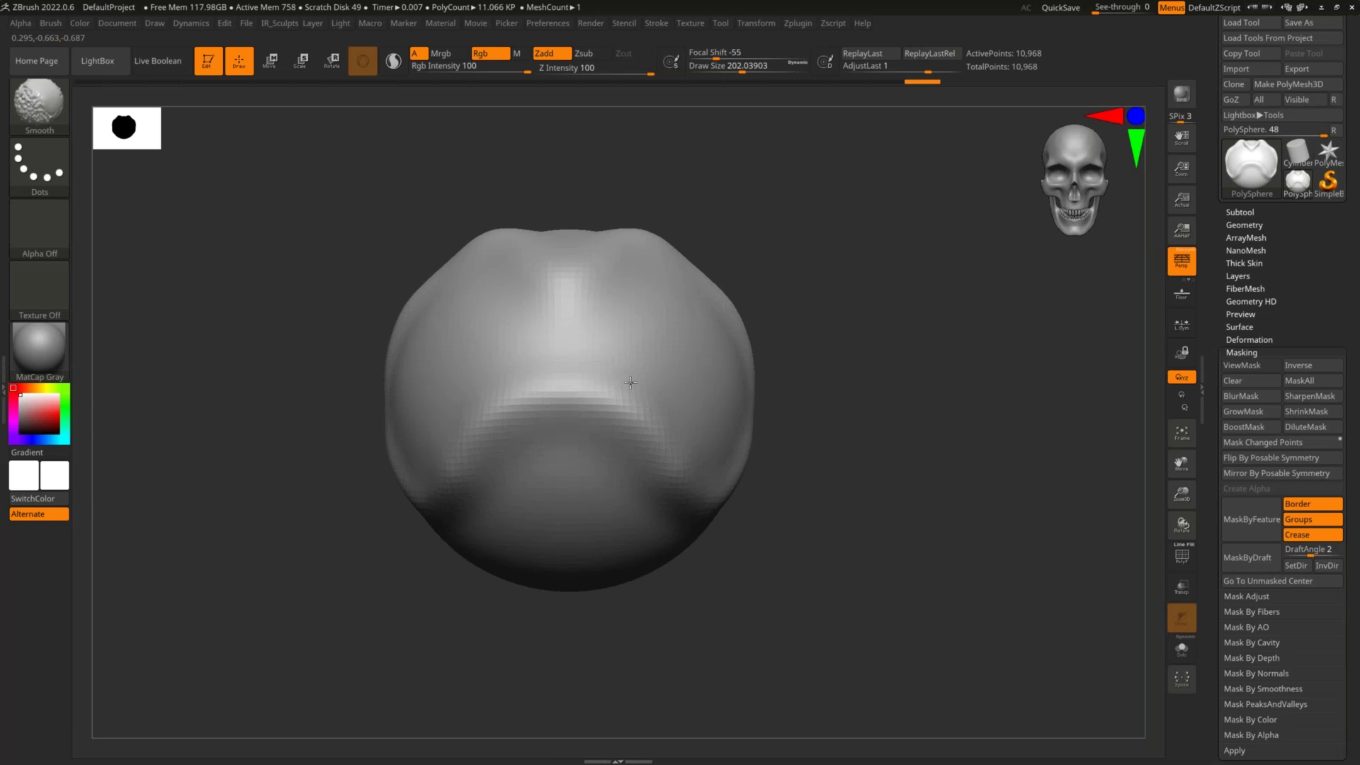
mouse_move(633, 490)
left_mouse_down("shift")
mouse_move(732, 485)
mouse_move(786, 432)
left_mouse_up("shift")
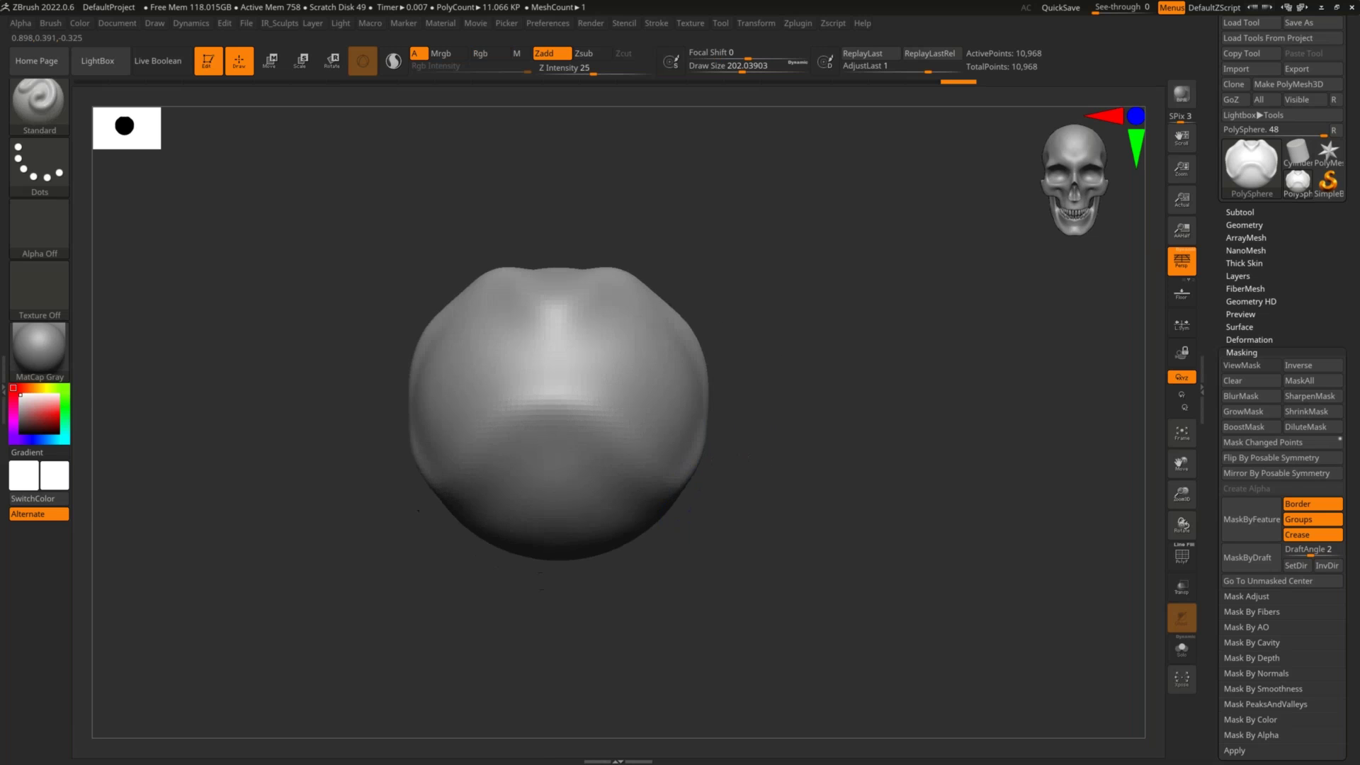
left_click_drag(871, 425, 759, 419)
mouse_move(666, 291)
left_mouse_down("shift")
mouse_move(644, 272)
mouse_move(735, 419)
mouse_move(708, 473)
mouse_move(581, 400)
mouse_move(537, 356)
mouse_move(581, 412)
left_mouse_up("shift")
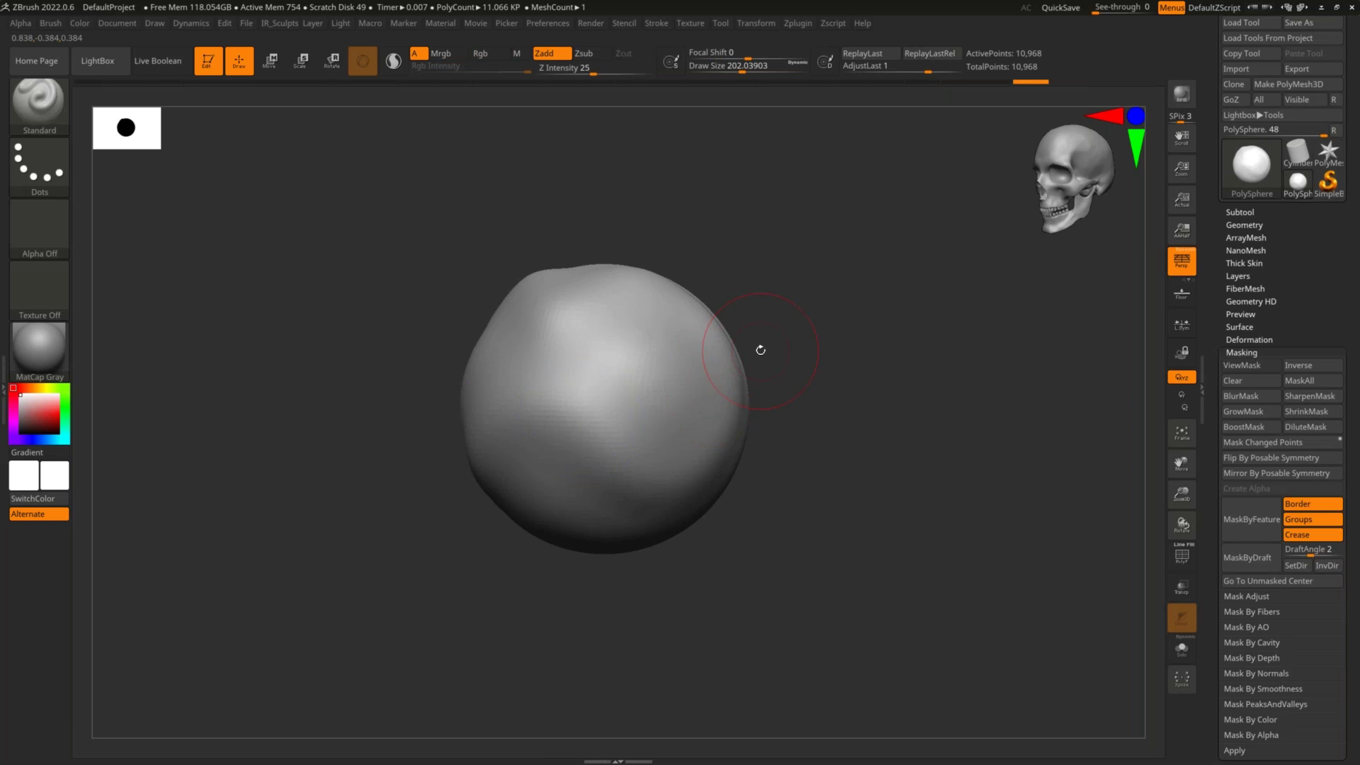
Enlarge the Standard brush's draw size to about 342 and smooth the ridges on the back of the sphere
mouse_move(786, 349)
left_mouse_down()
mouse_move(786, 382)
mouse_move(788, 364)
left_mouse_up()
right_click_drag(668, 355, 662, 349, "shift")
key("s")
left_click_drag(660, 350, 673, 351)
right_click_drag(681, 344, 623, 431, "alt")
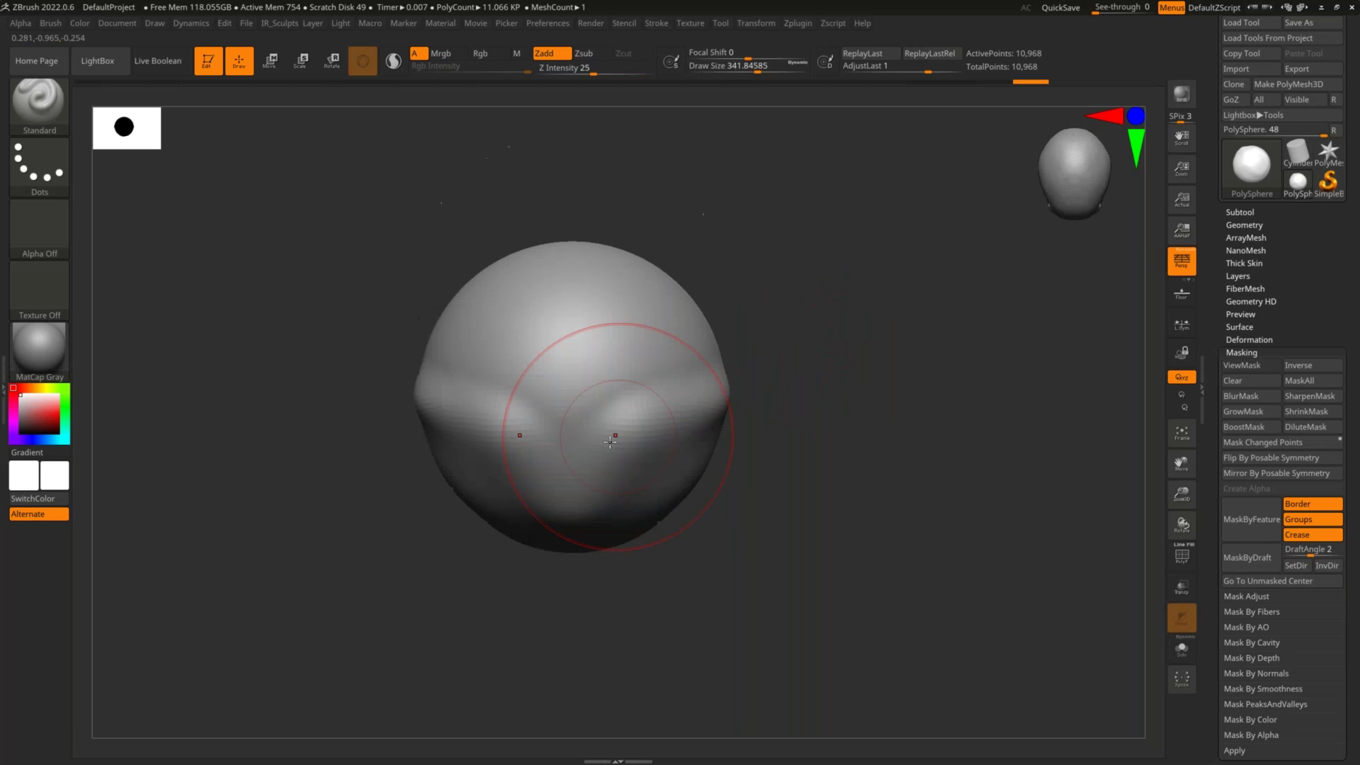
mouse_move(724, 348)
right_mouse_down()
mouse_move(841, 350)
mouse_move(877, 368)
right_mouse_up()
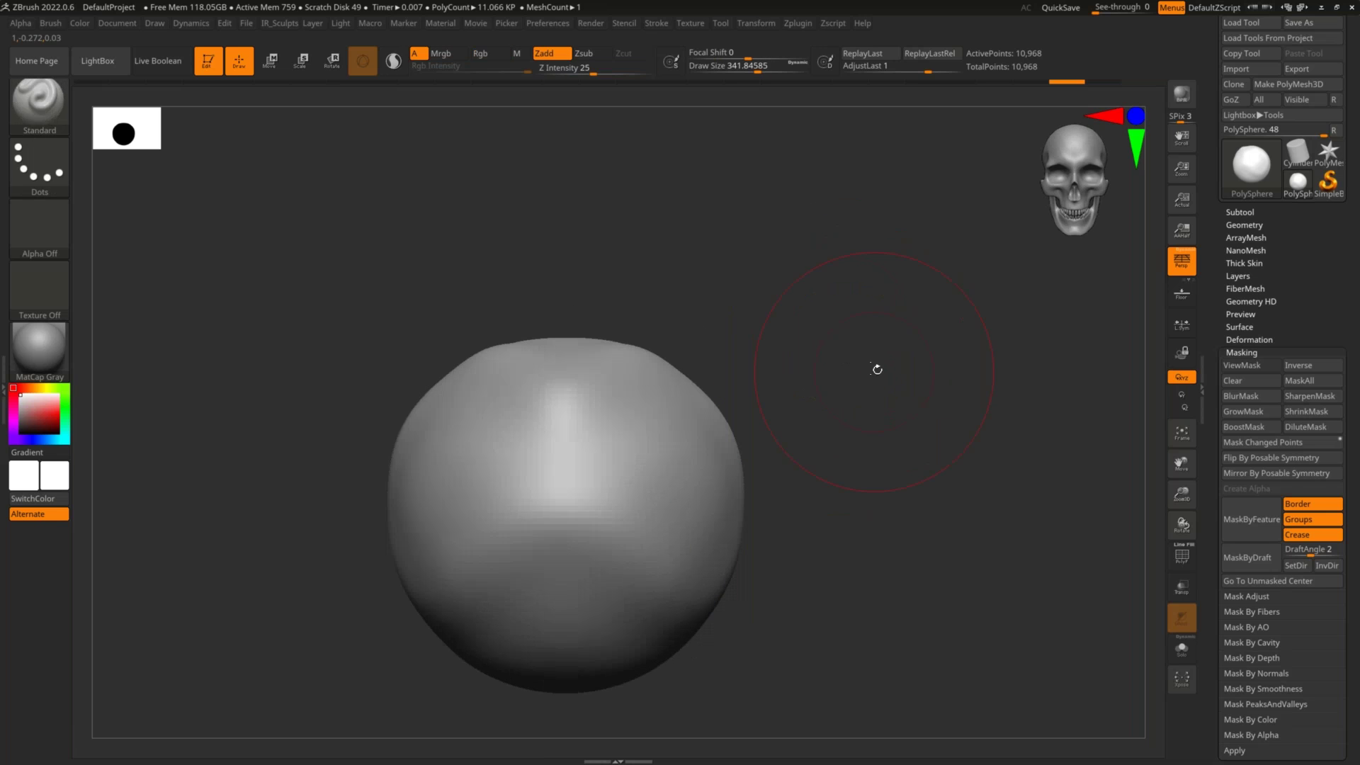
Undo the smoothing, sculpting and masking changes back to the plain sphere
key("ctrl+z")
key("ctrl+z")
key("ctrl+z")
key("ctrl+z")
key("ctrl+z")
key("ctrl+z")
key("ctrl+z")
key("ctrl+z")
key("ctrl+z")
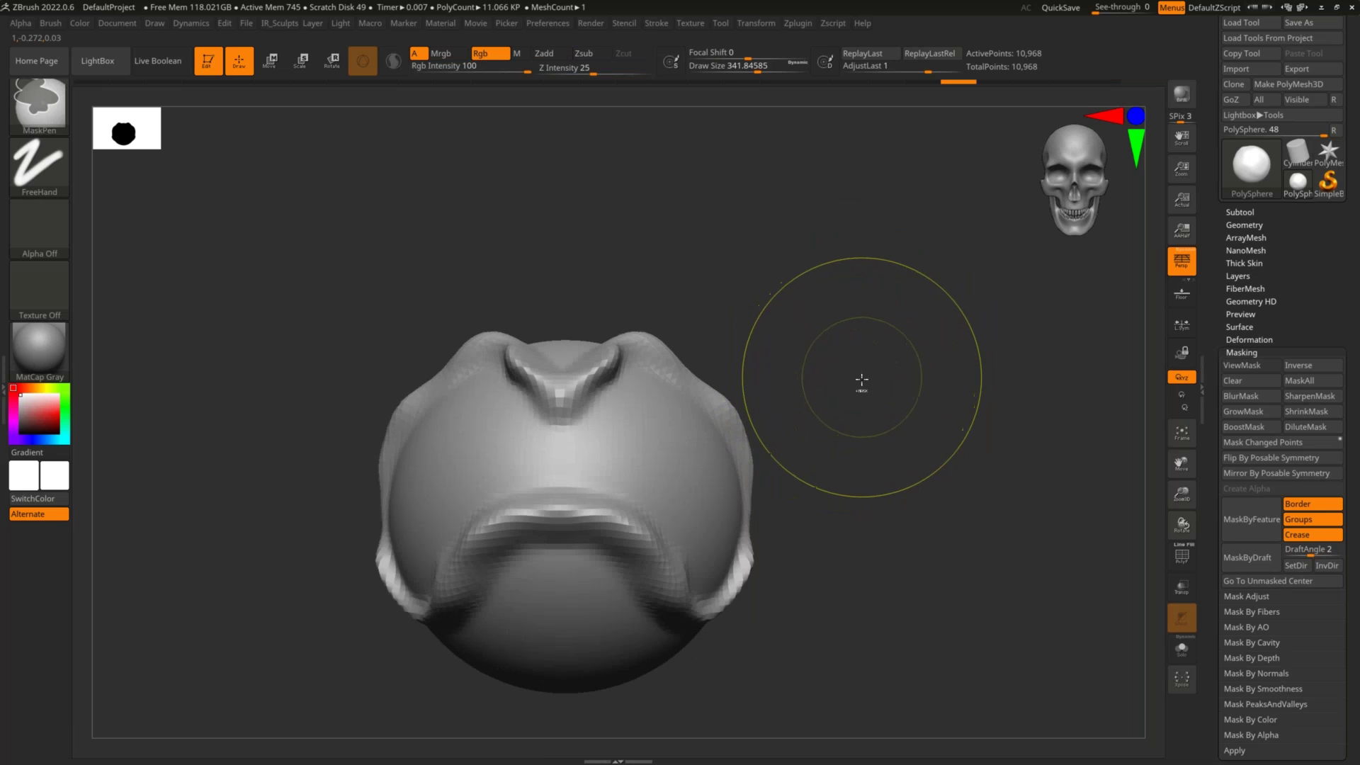
key("ctrl+z")
key("ctrl+z")
key("ctrl+z")
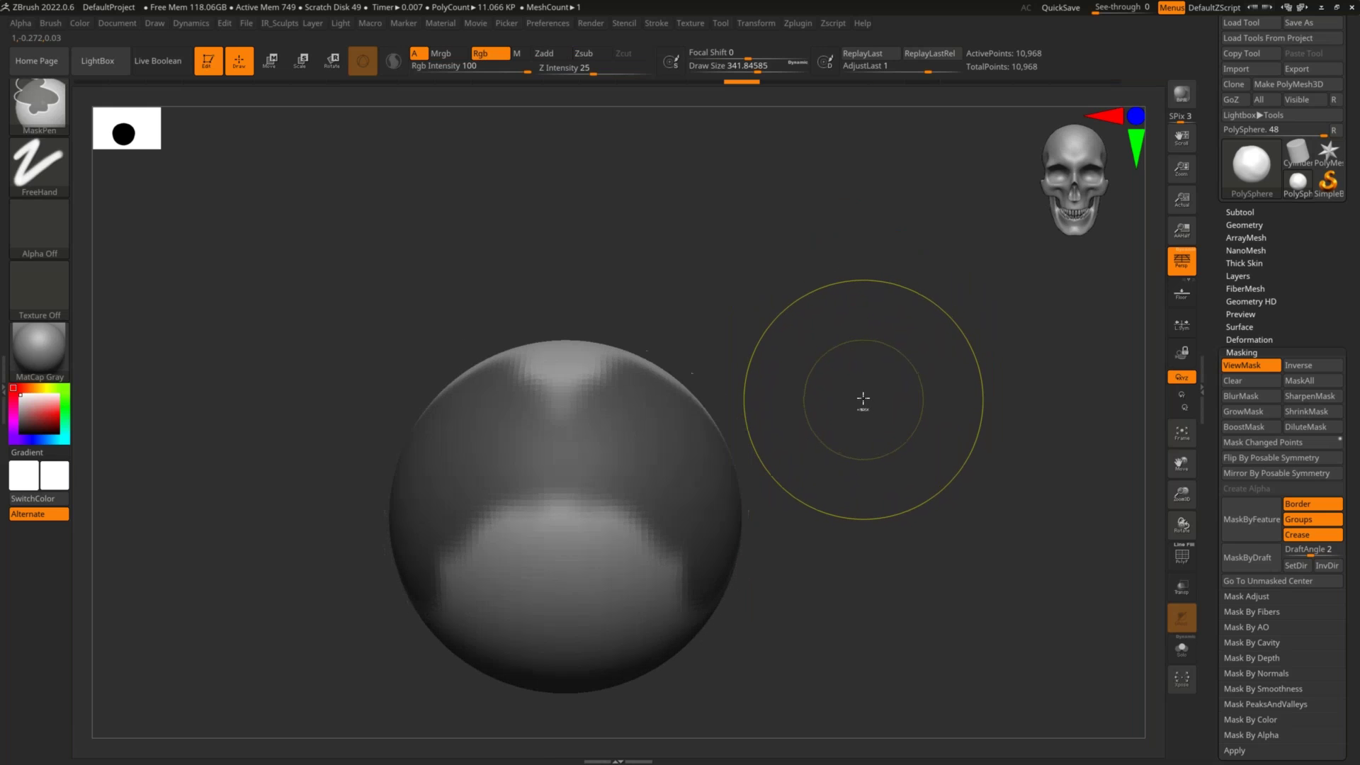
Reduce the Standard brush's draw size to about 144 and collapse the Masking section
key("s")
left_click_drag(794, 324, 777, 324)
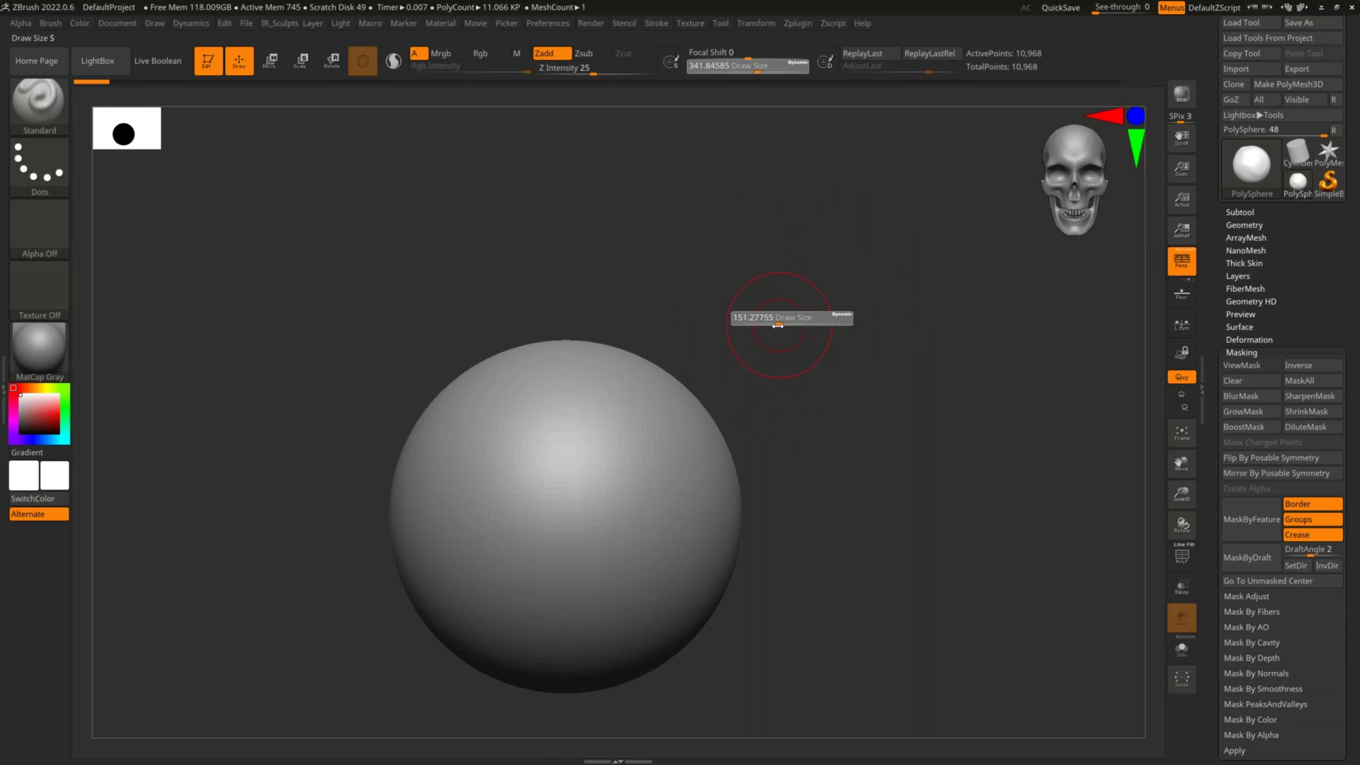
mouse_move(820, 312)
right_mouse_down("ctrl")
mouse_move(821, 410)
mouse_move(823, 306)
right_mouse_up("ctrl")
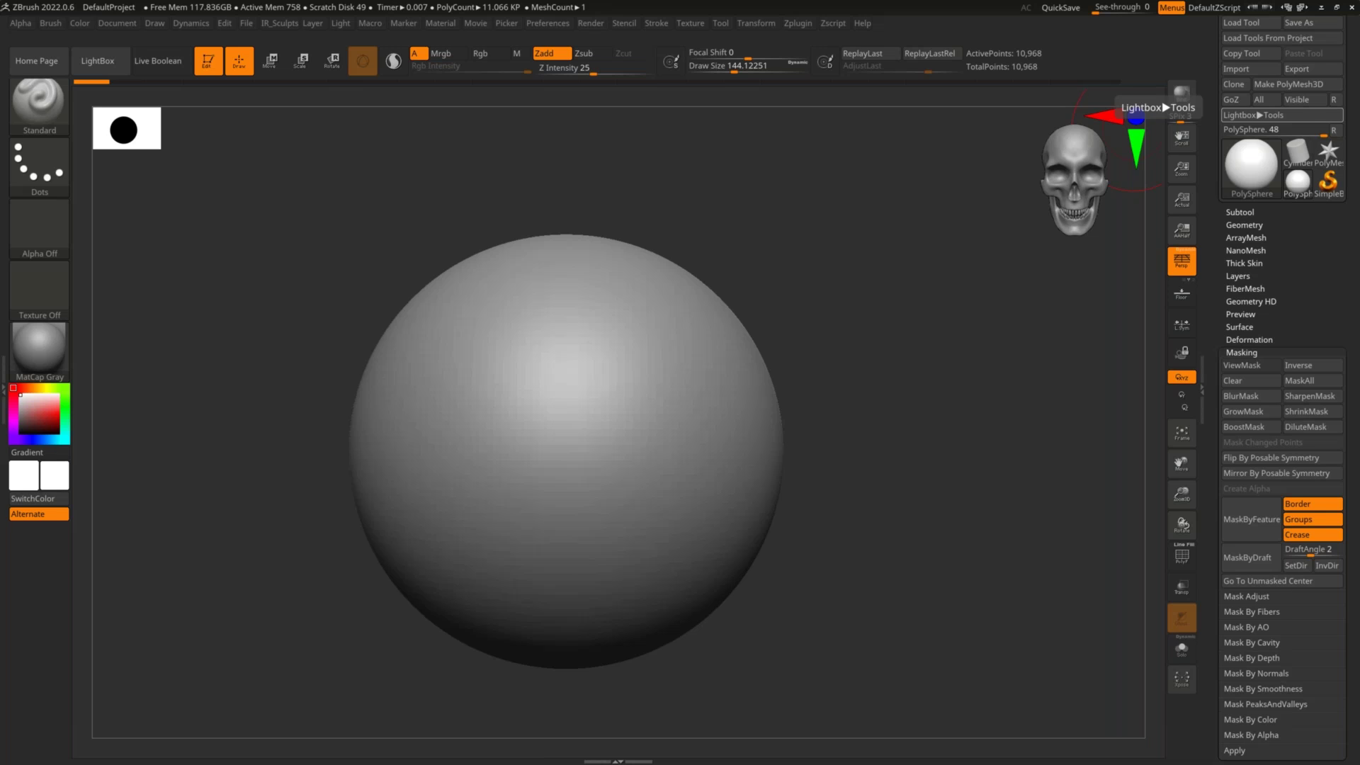
left_click_drag(894, 337, 920, 368, "alt")
left_click(1236, 352)
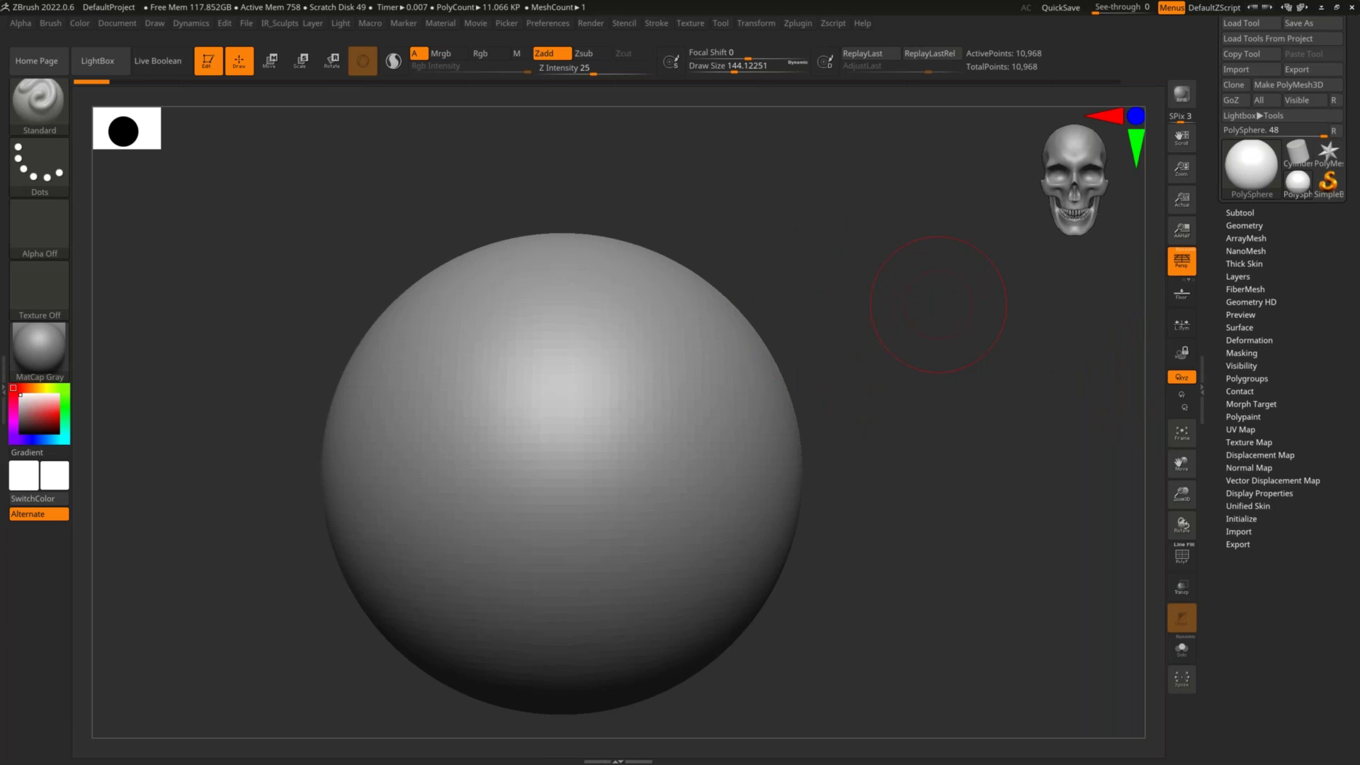
scroll(935, 304, "up", 1)
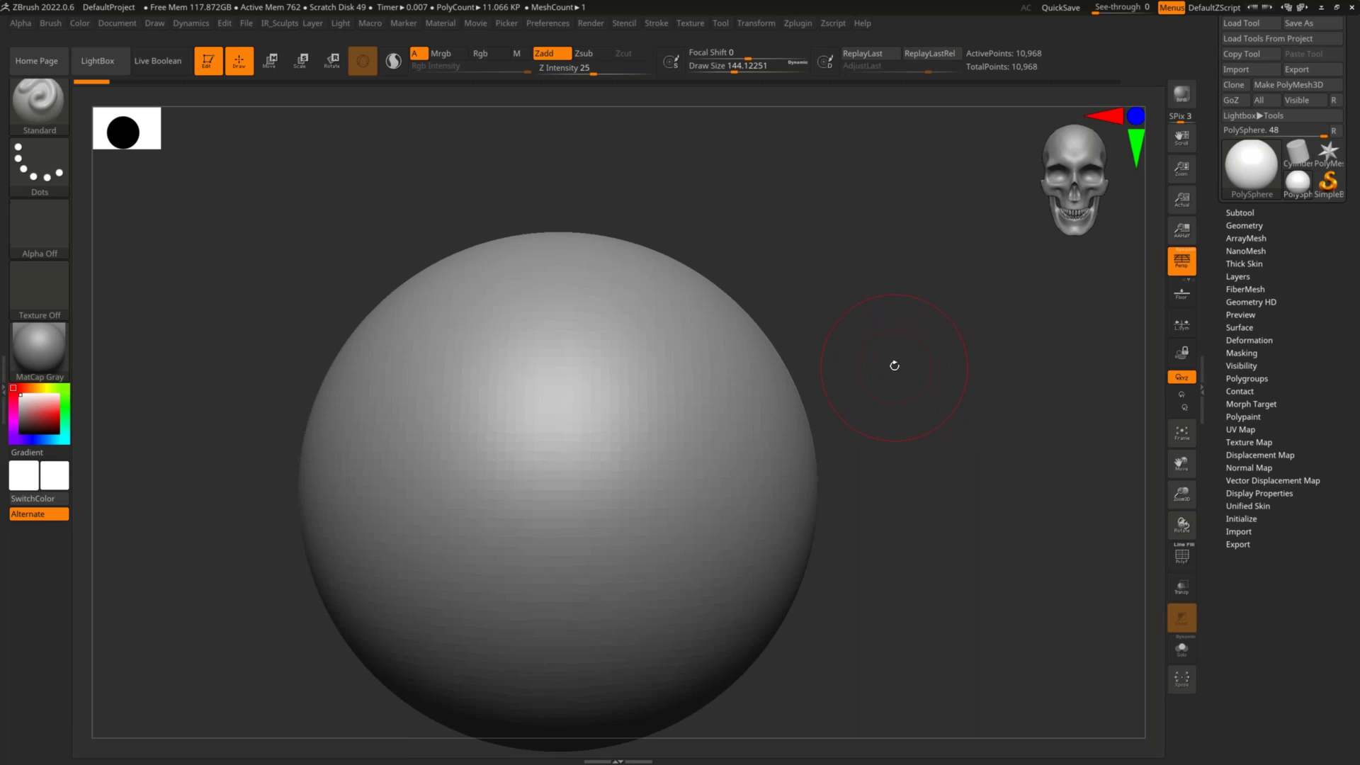
Expand the Geometry section with its ZRemesher options and show the help description of the ZRemesher command
key("ctrl")
left_click(1257, 237)
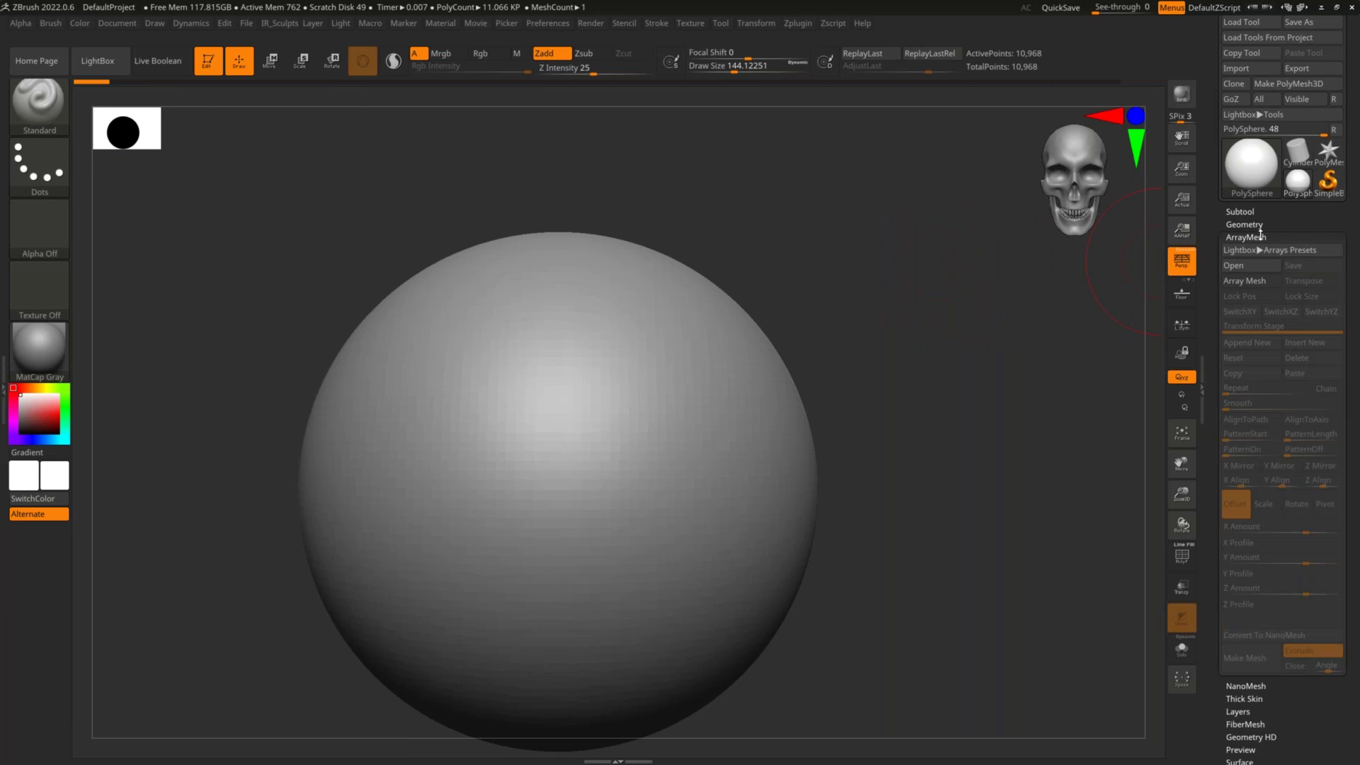
left_click(1268, 224)
left_click_drag(1275, 199, 1271, 130)
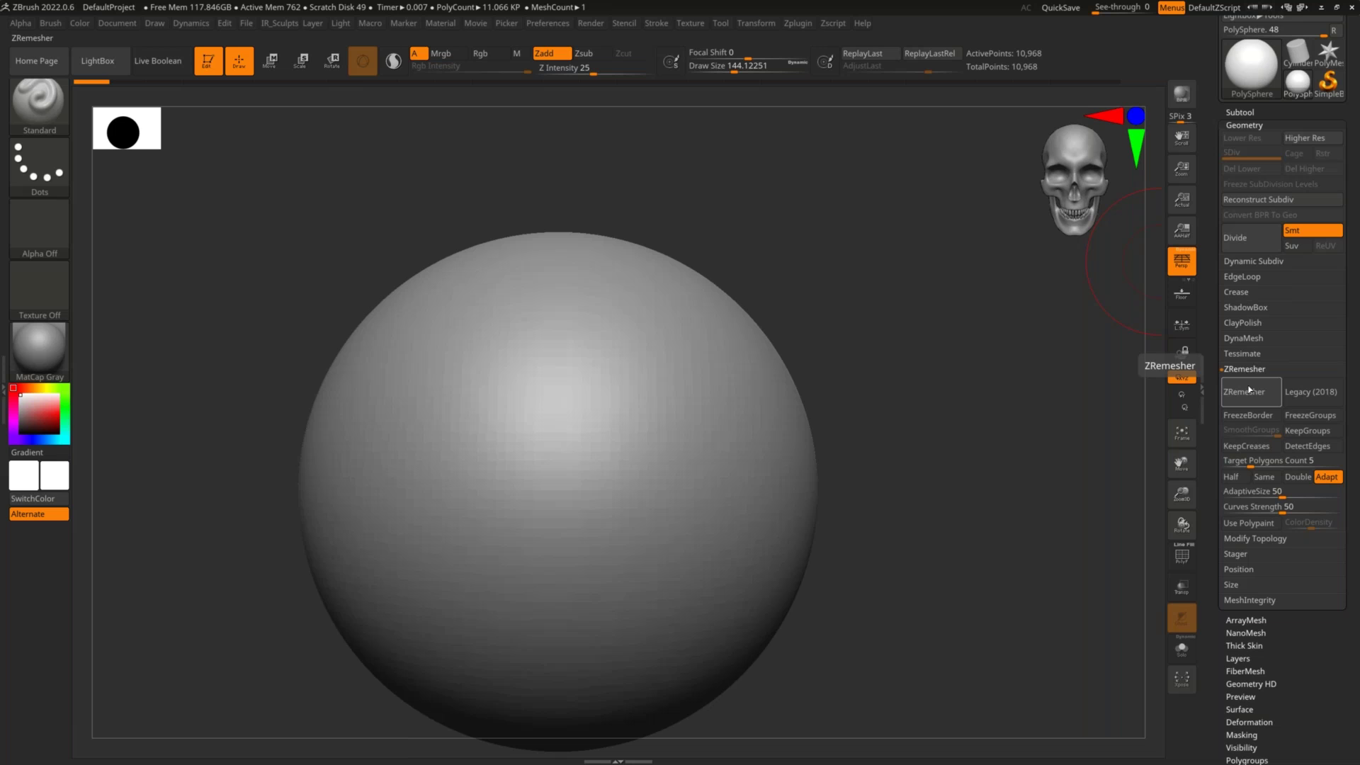
key("ctrl")
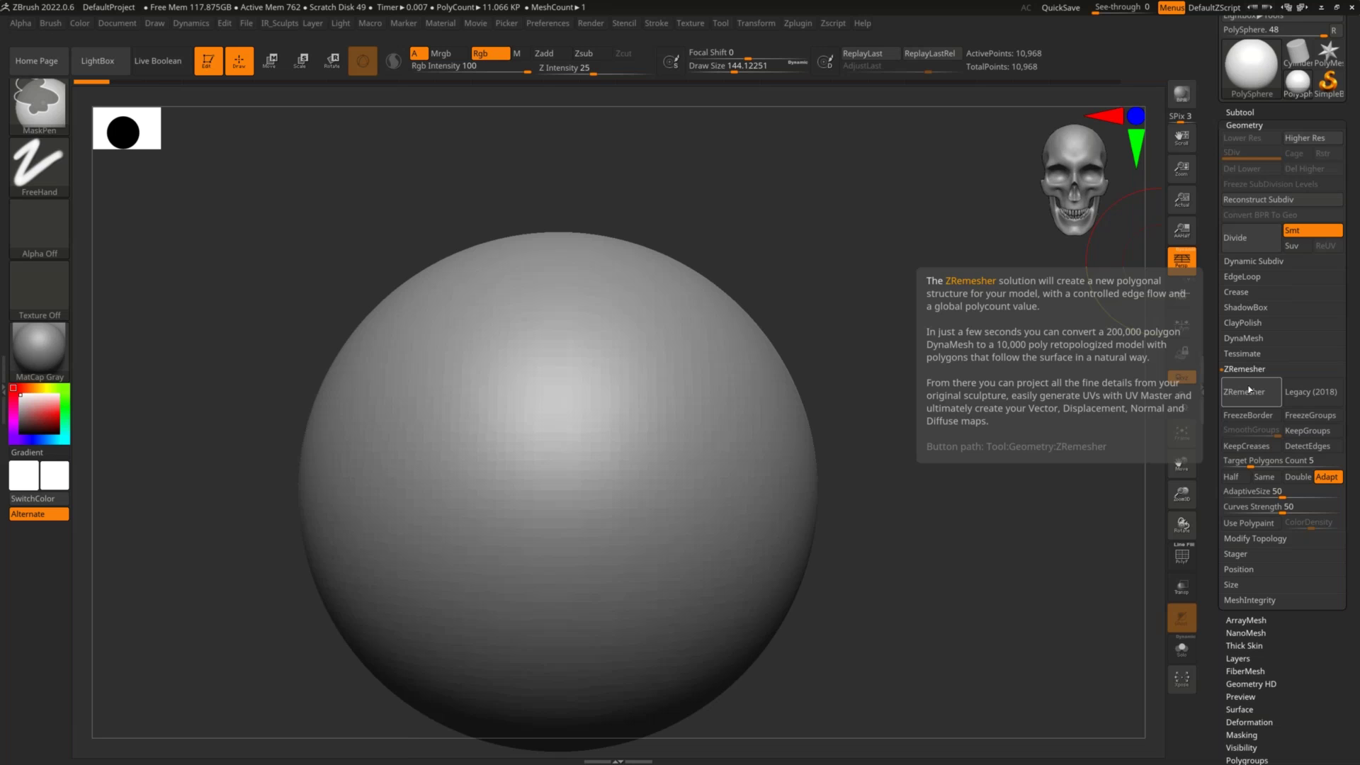
Expand the EdgeLoop options within Geometry to examine the available edge loop commands
left_click(1264, 277)
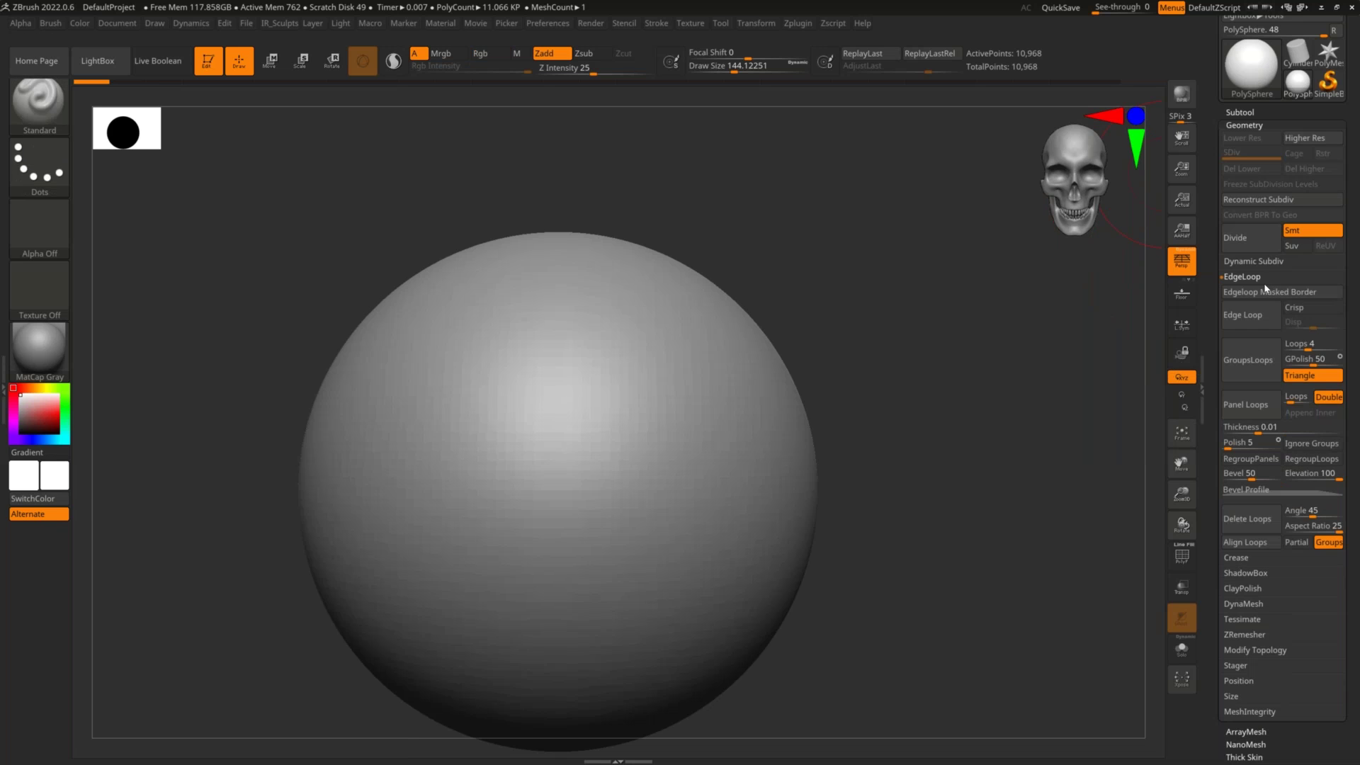
left_click(1251, 278)
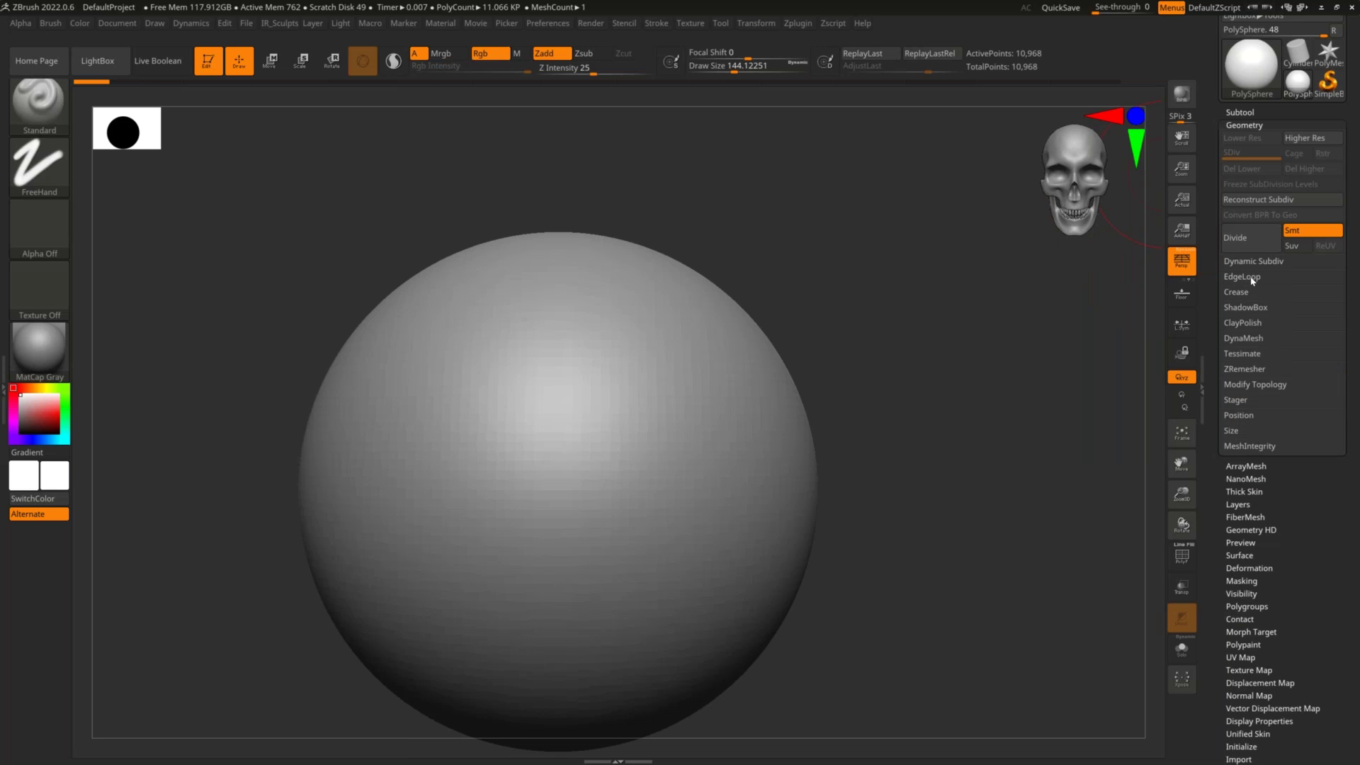
left_click(1251, 279)
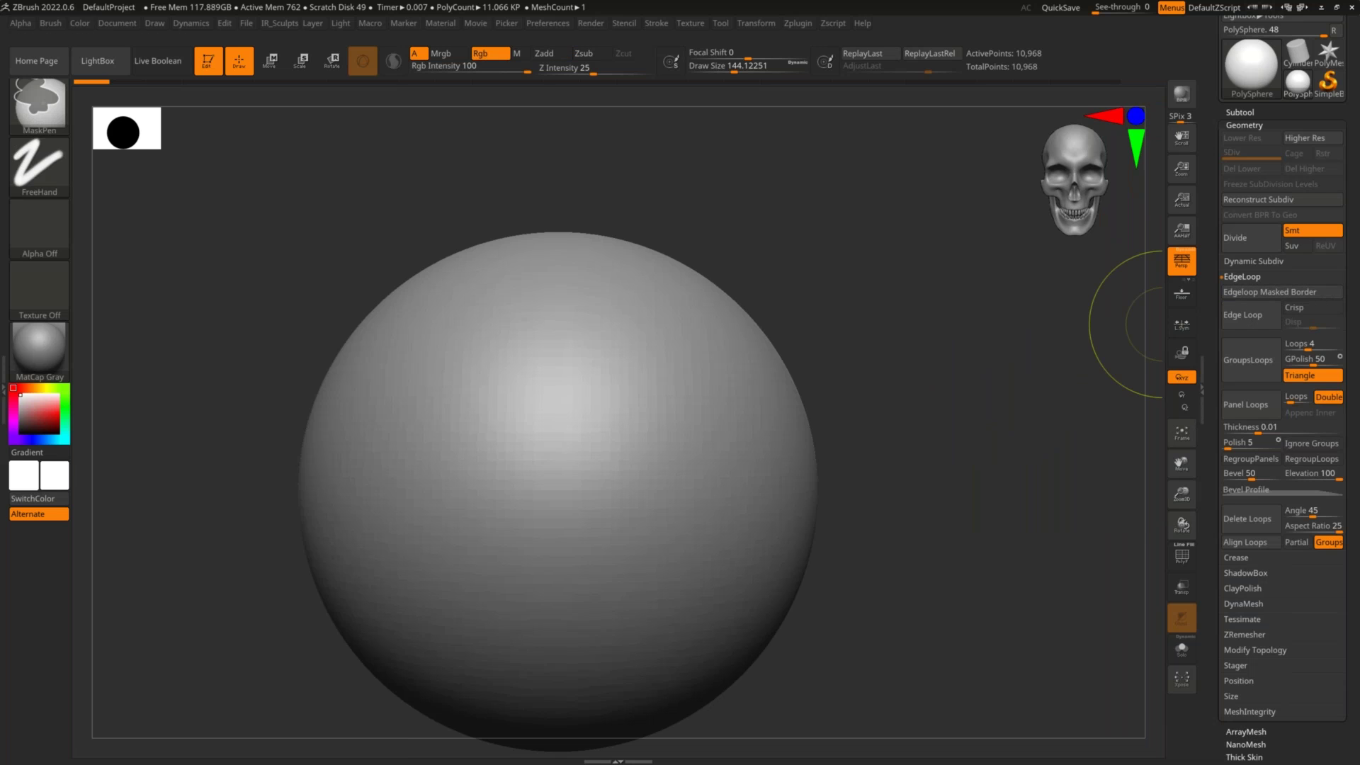
key("ctrl")
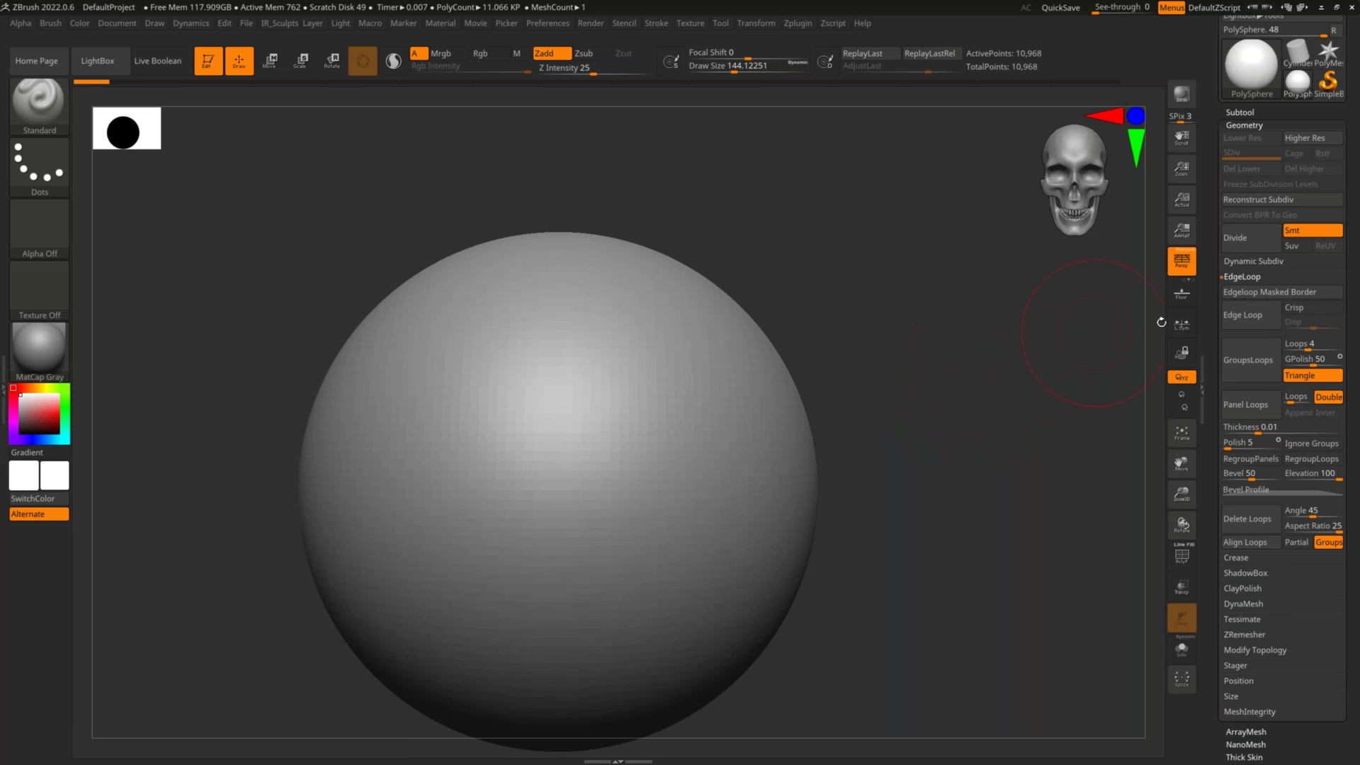
Expand the Subtool section and show the help descriptions of subtool Rename and Z-axis rotation
left_click(1240, 112)
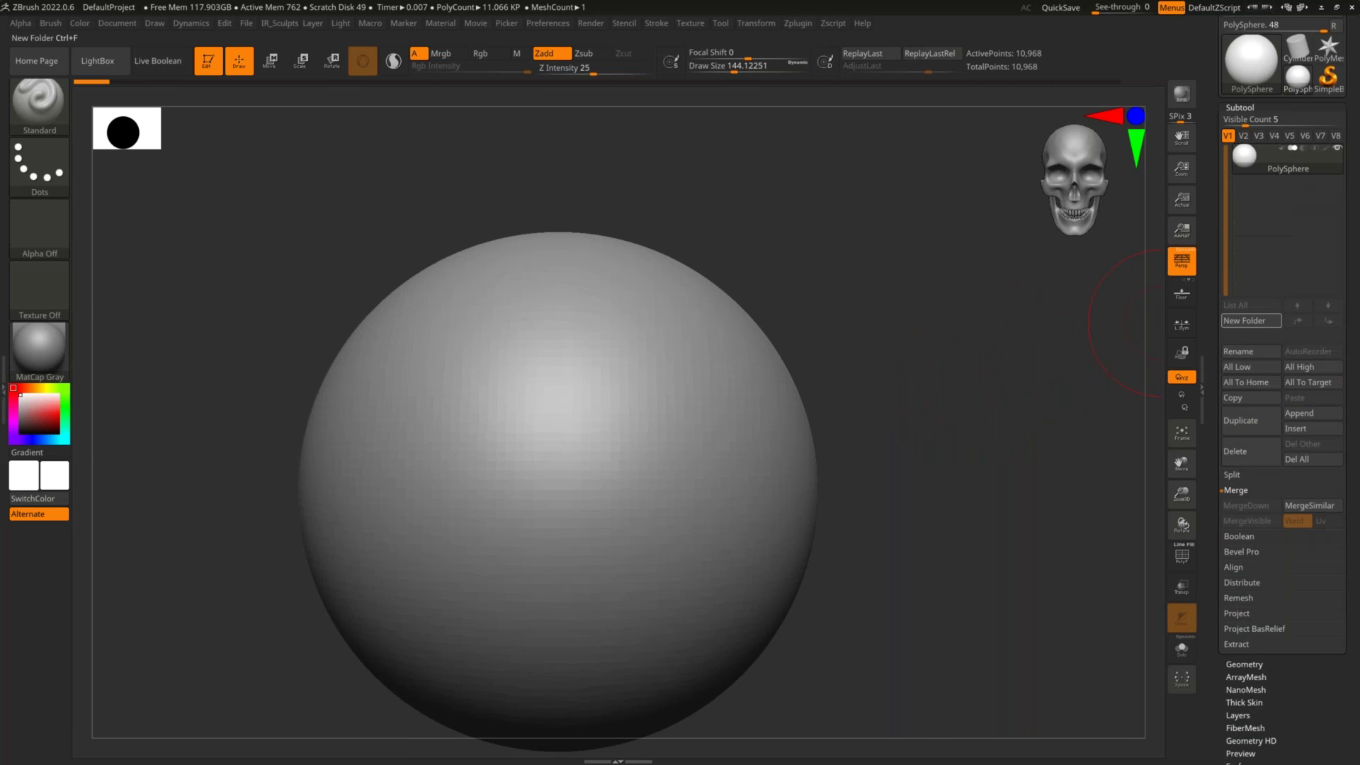
key("ctrl")
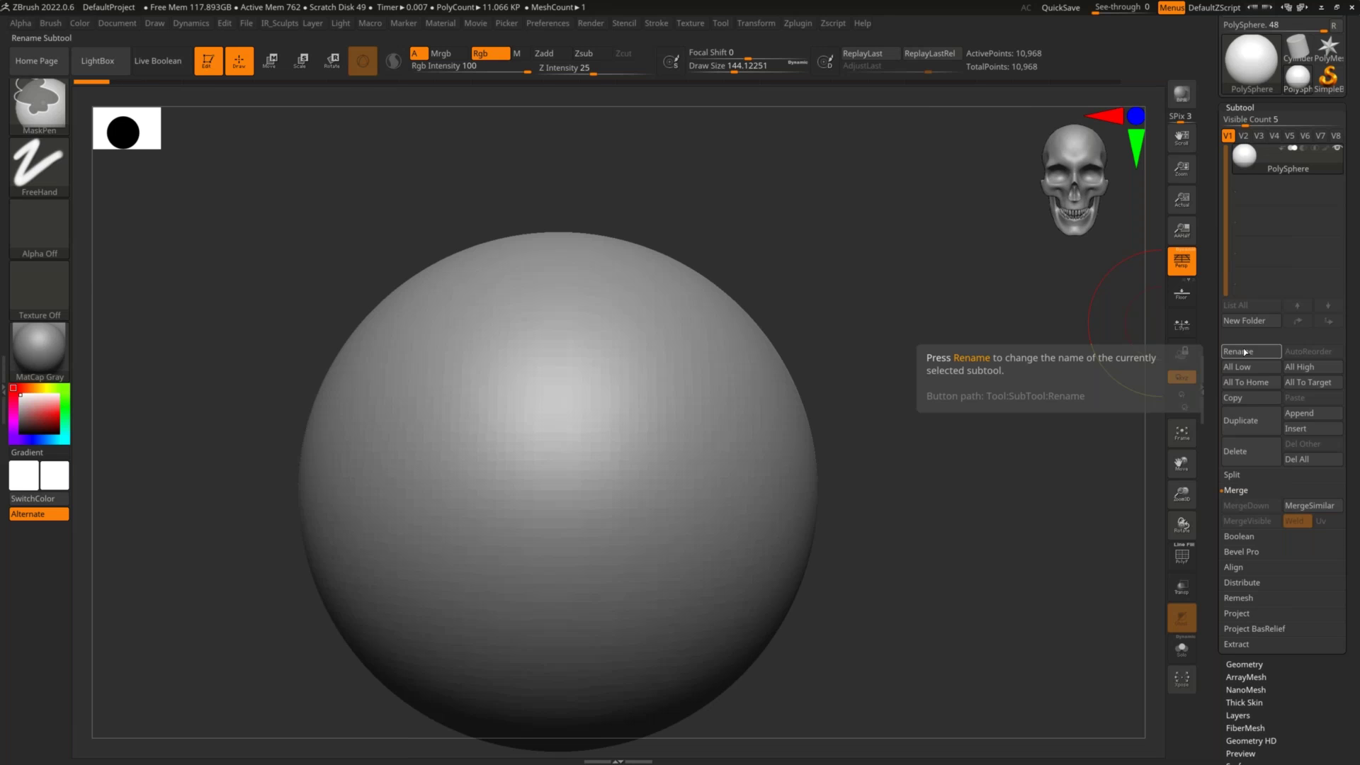
key("ctrl")
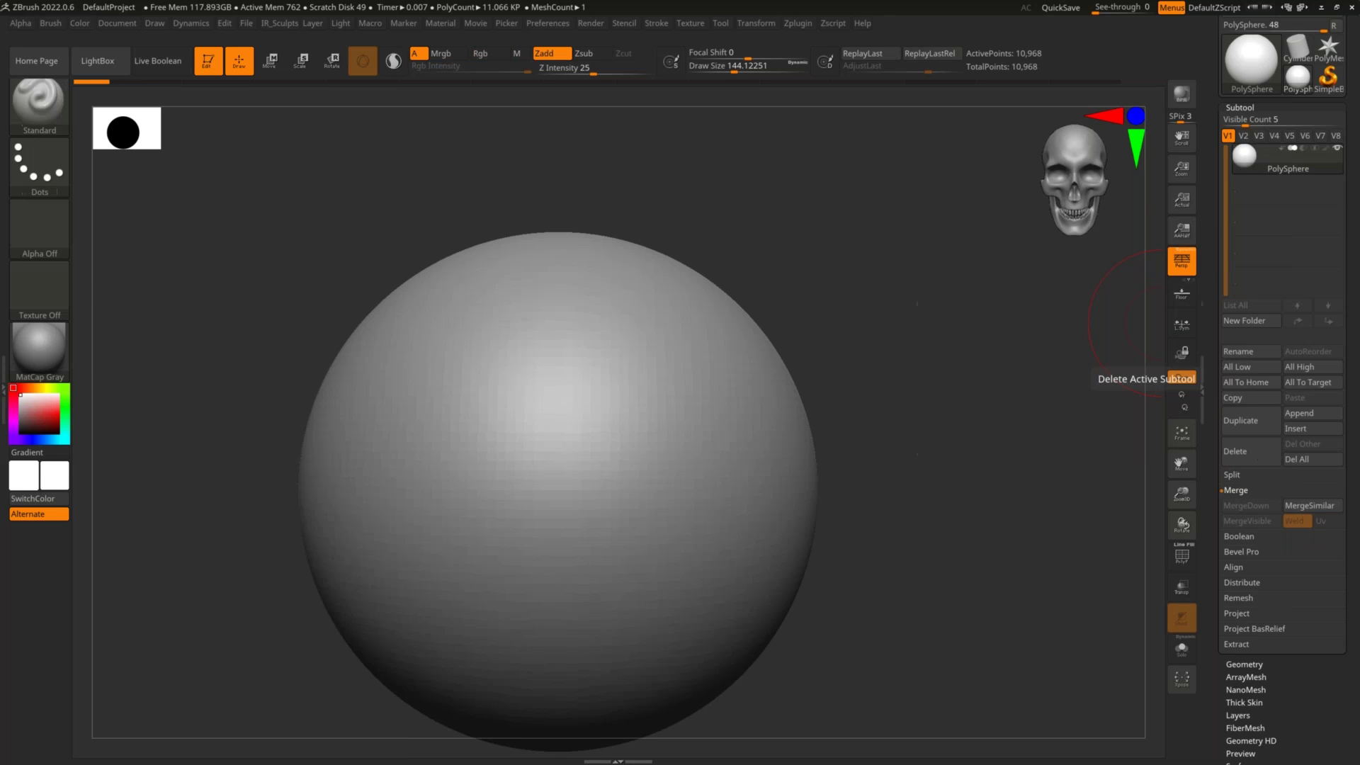
key("ctrl")
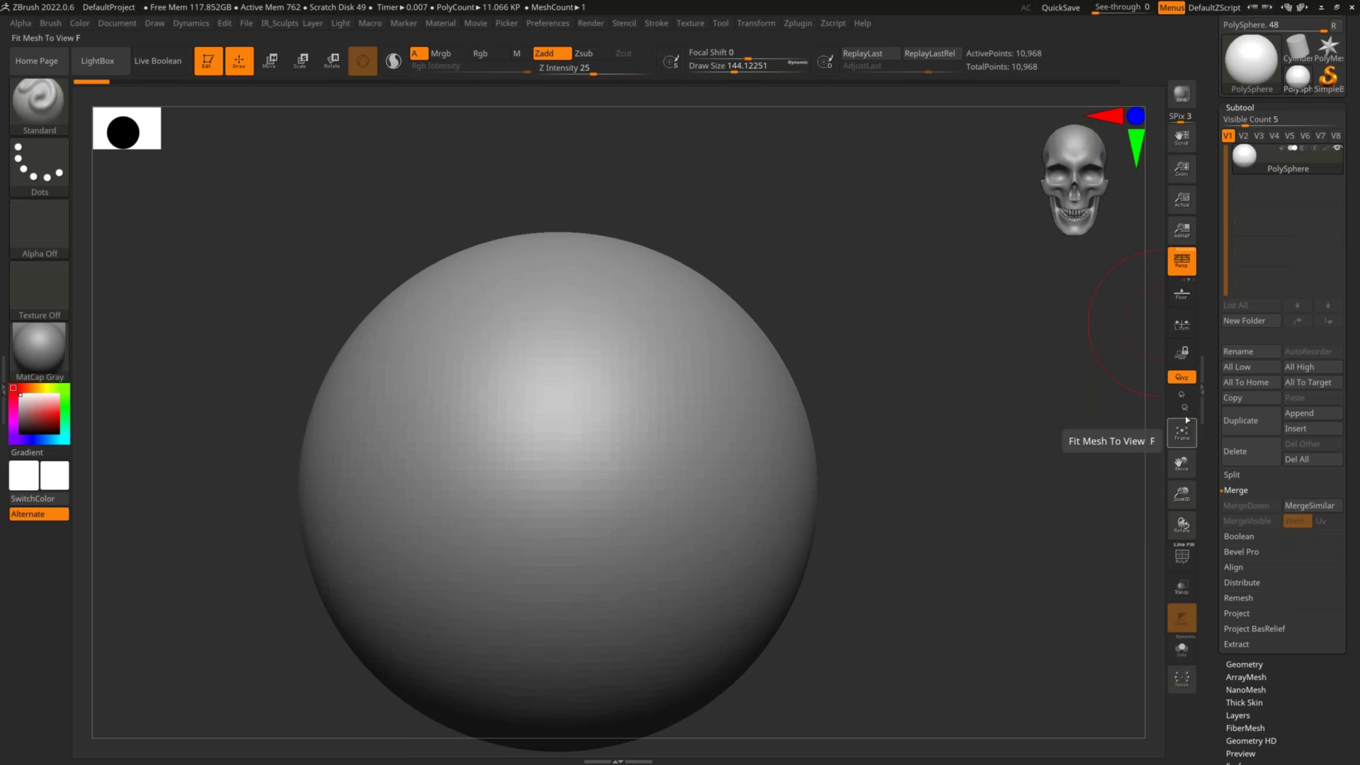
key("ctrl")
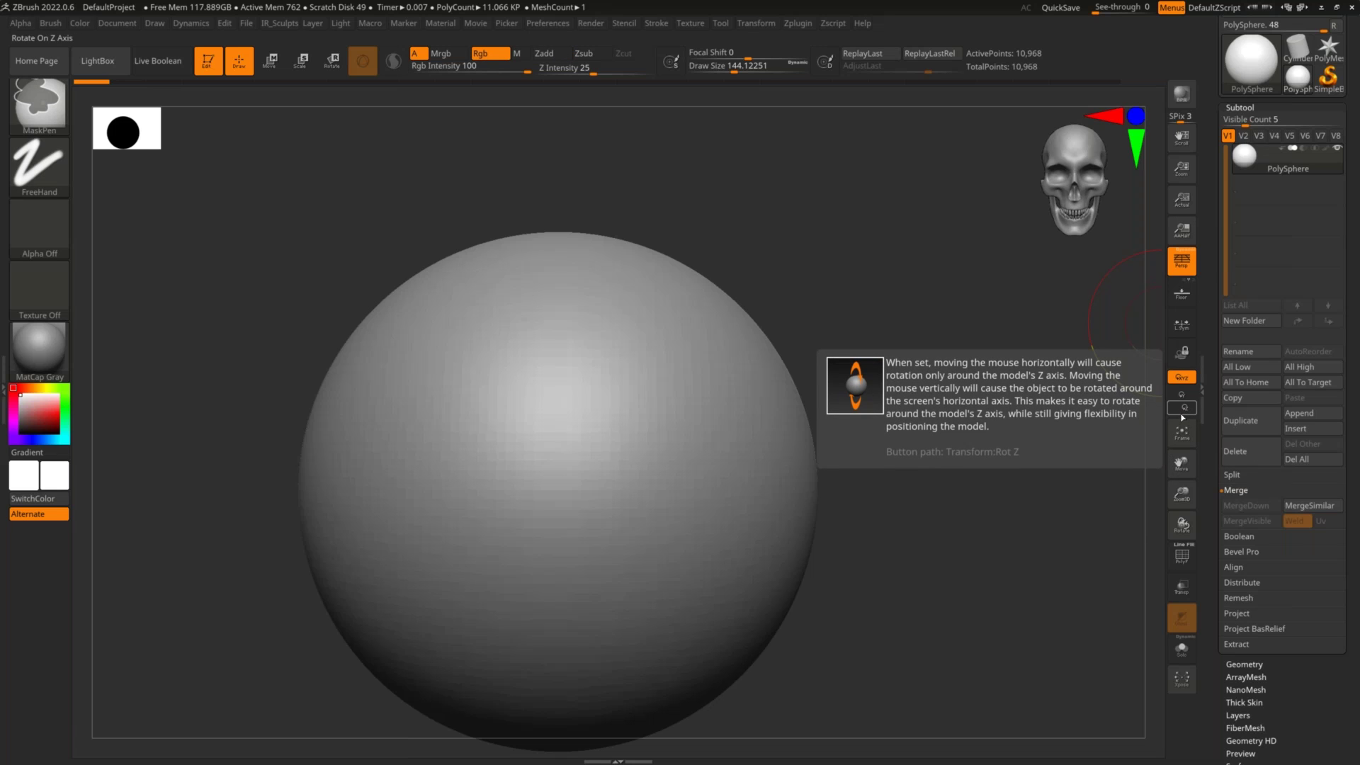
key("ctrl")
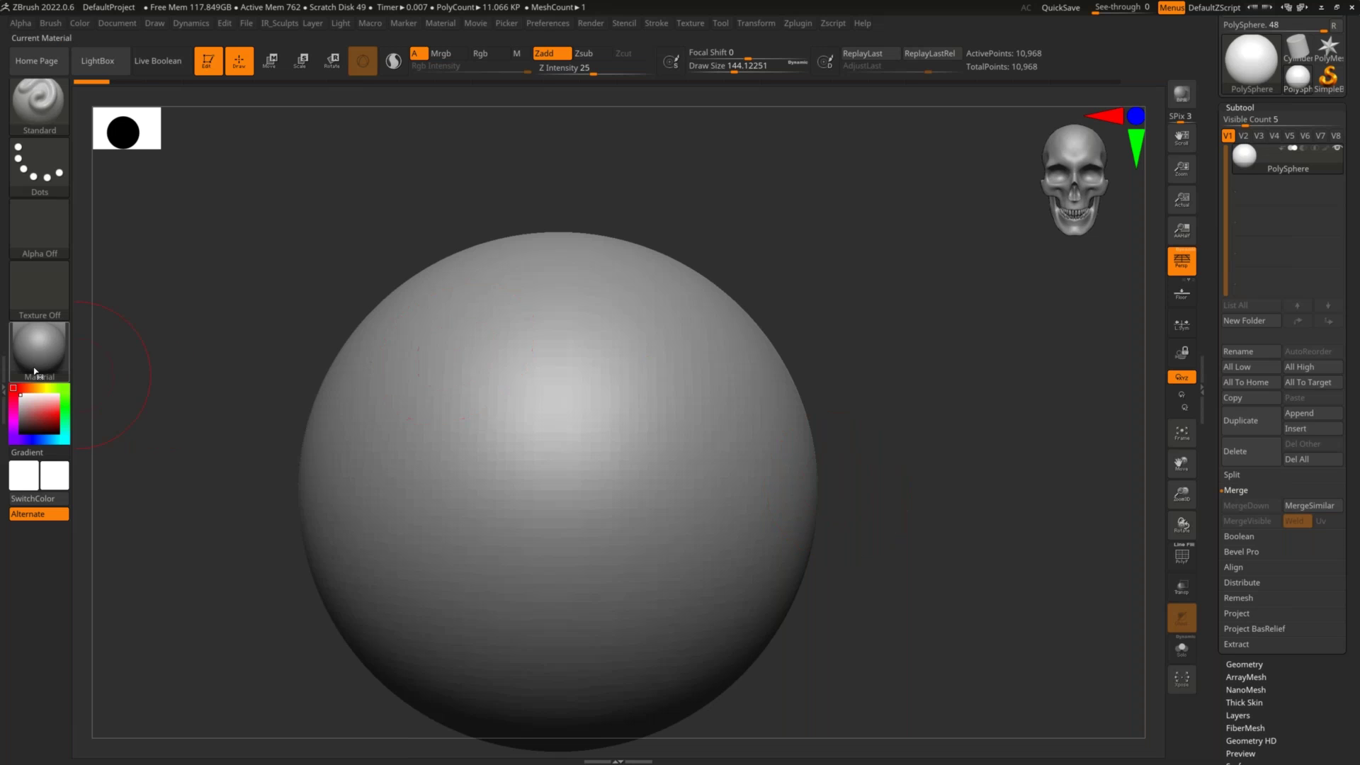
Show the help description of the current material, open the material library and close it without choosing another material
key("ctrl")
mouse_move(34, 370)
key("ctrl")
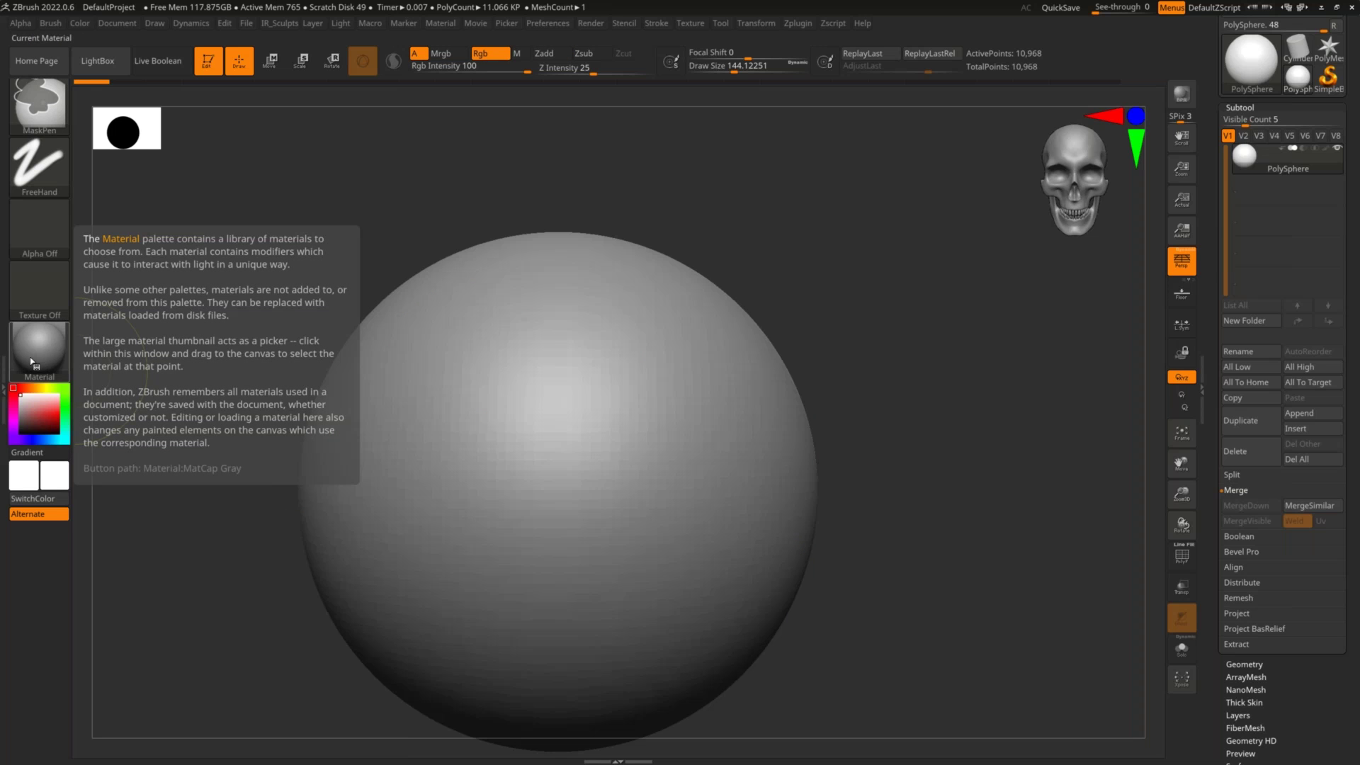
left_click(56, 357)
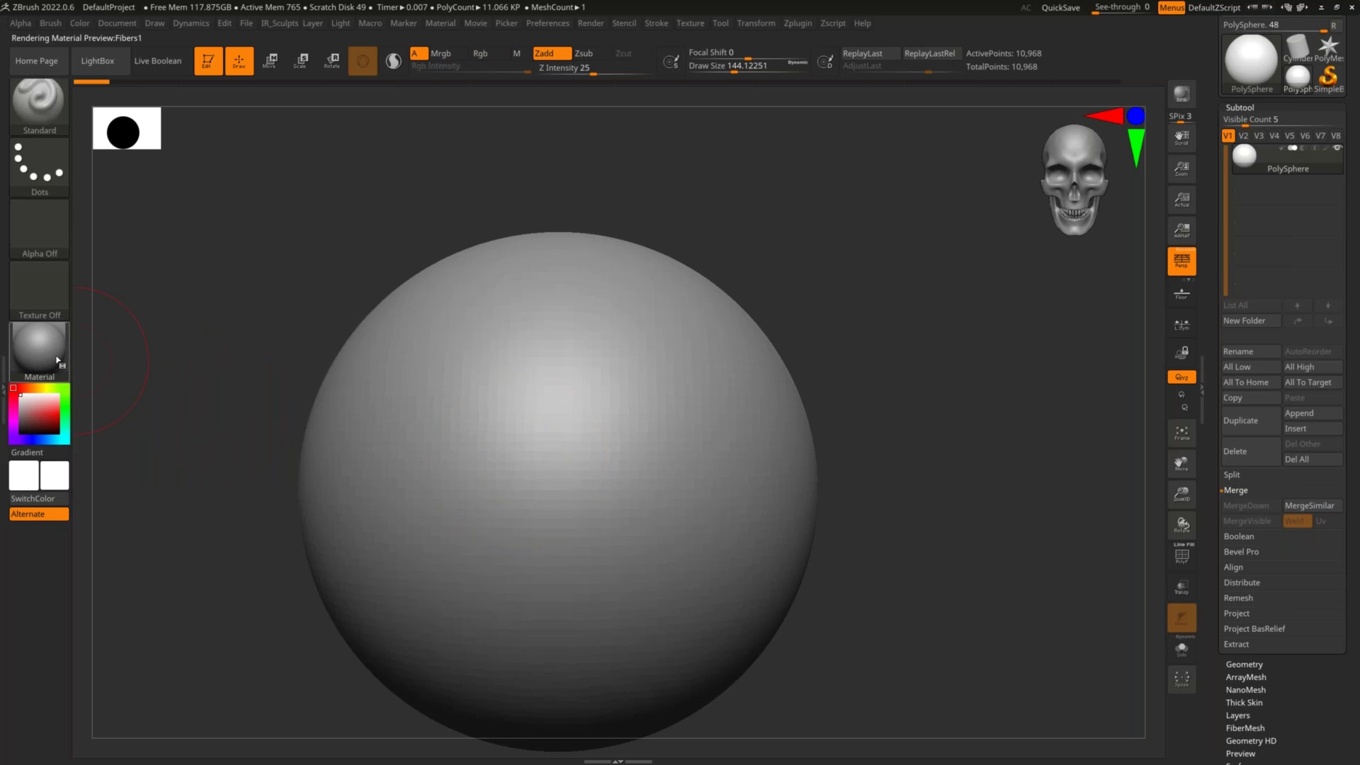
left_click(58, 360)
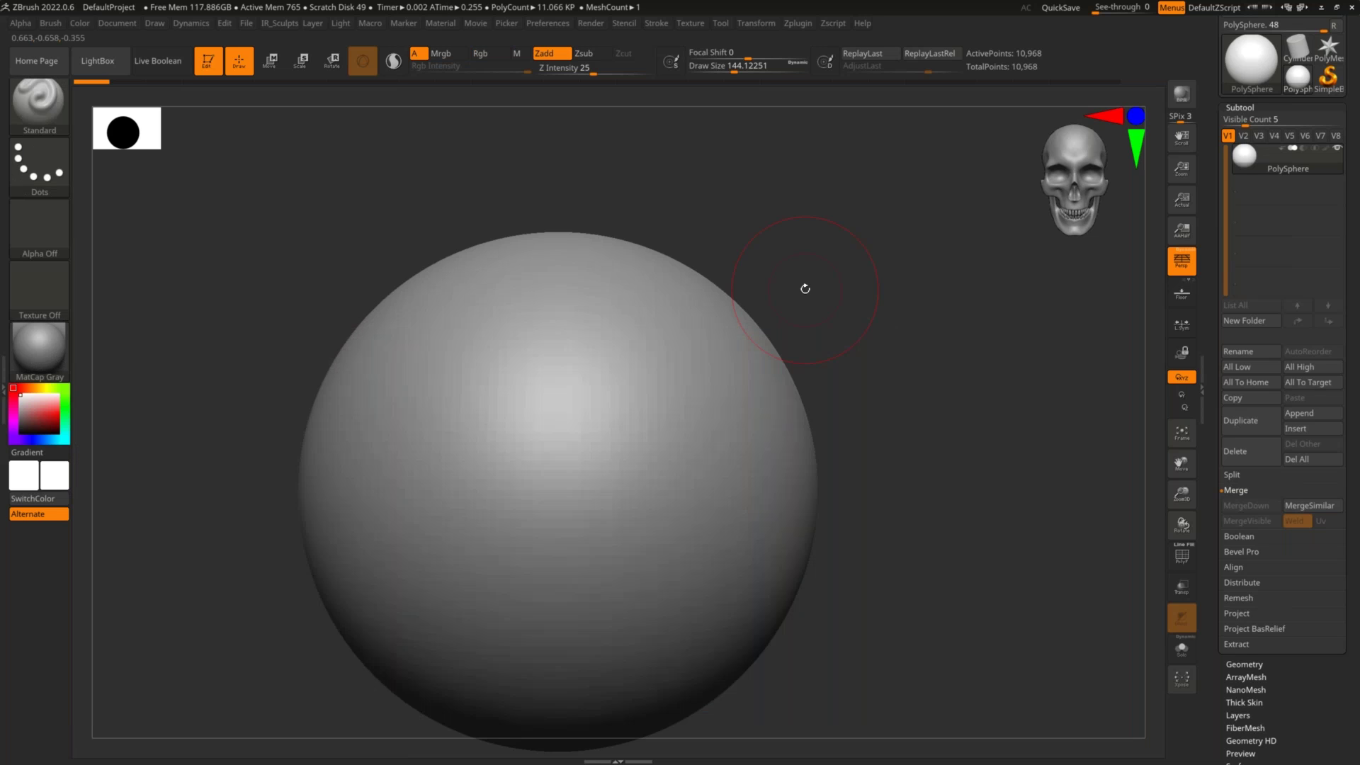
Reduce the Standard brush's draw size to about 88 and fit the whole sphere within the canvas
left_click_drag(880, 318, 902, 339)
right_click_drag(902, 340, 916, 315, "ctrl")
key("s")
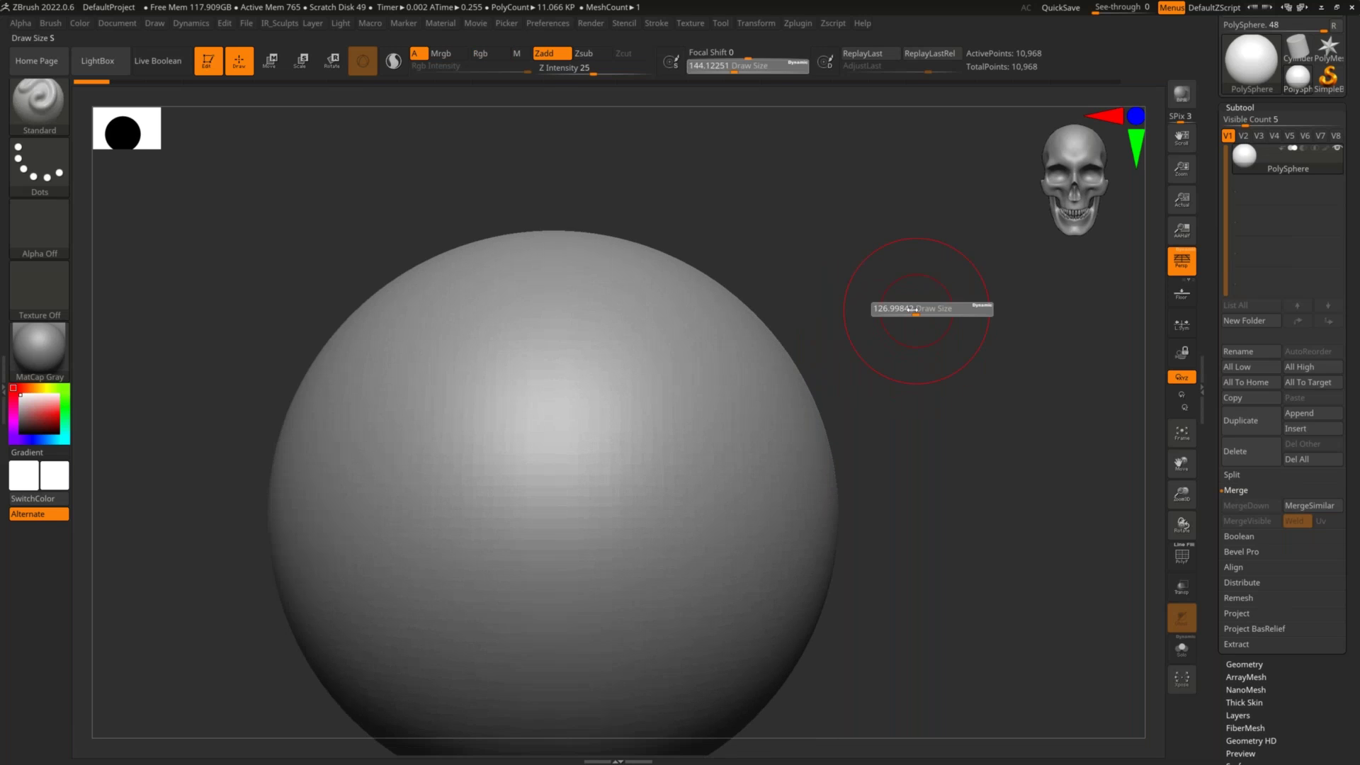
left_click_drag(914, 310, 903, 310)
right_click_drag(903, 309, 907, 328, "ctrl")
left_click_drag(903, 312, 921, 297)
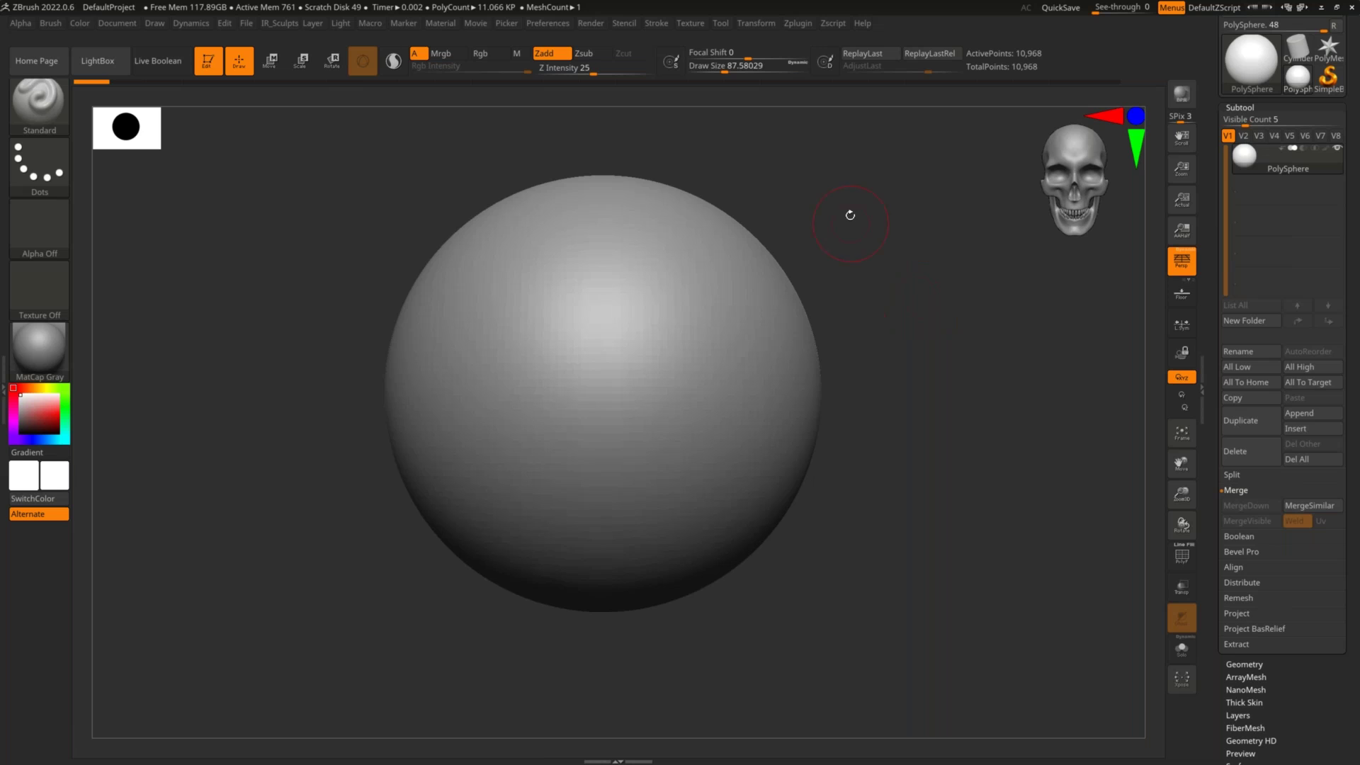
right_click_drag(893, 281, 955, 288, "ctrl")
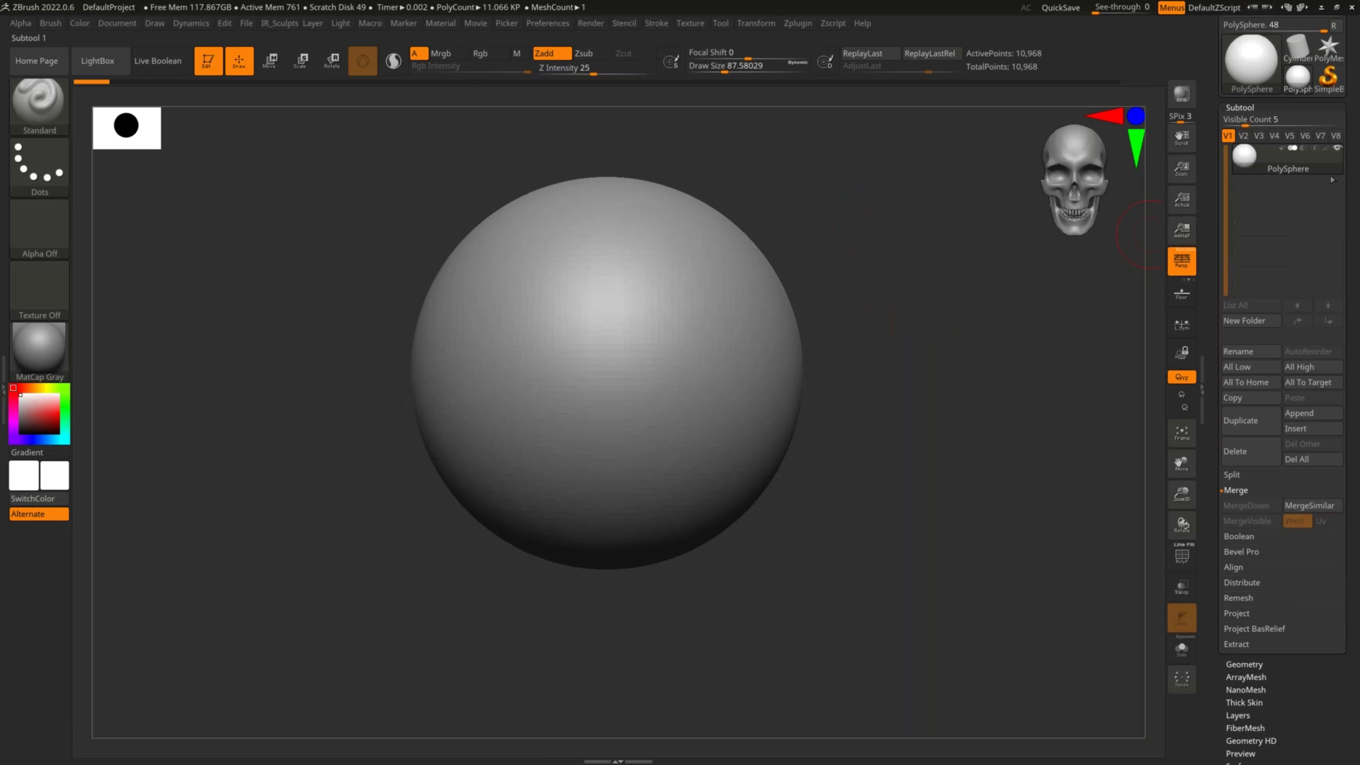
Switch to the SimpleBrush tool and load the tool file Demystify_Halloween_Diorama_04_Coloring.ztl
left_click_drag(1350, 106, 1350, 228)
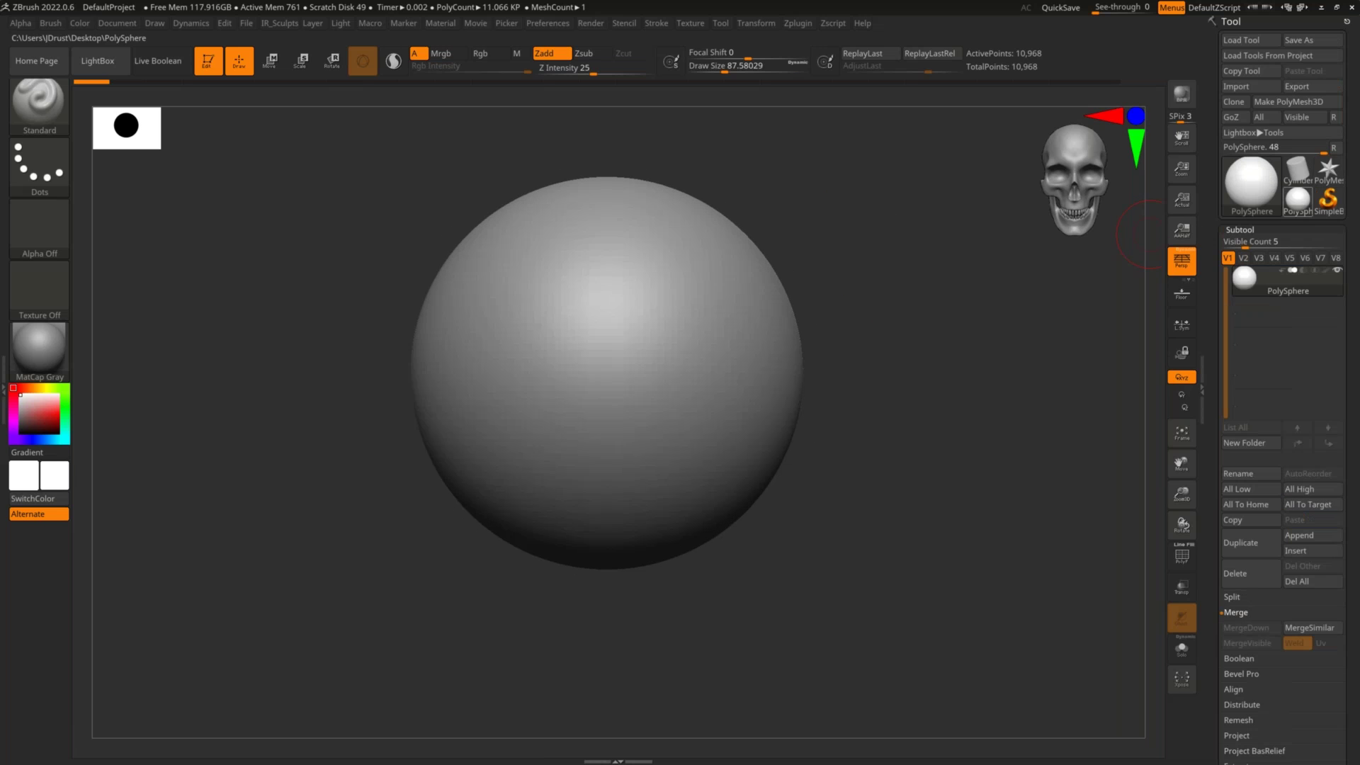
left_click(1328, 199)
left_click(571, 257)
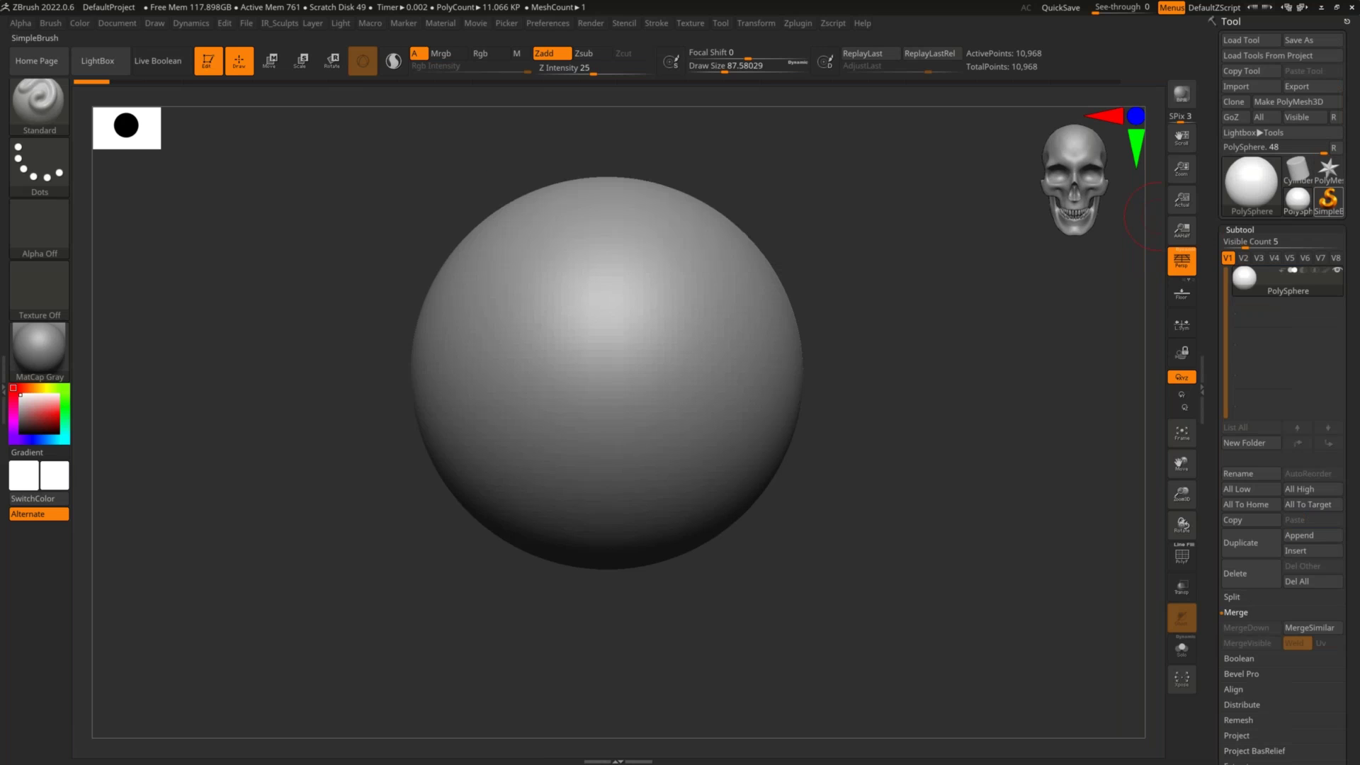
left_click(1241, 40)
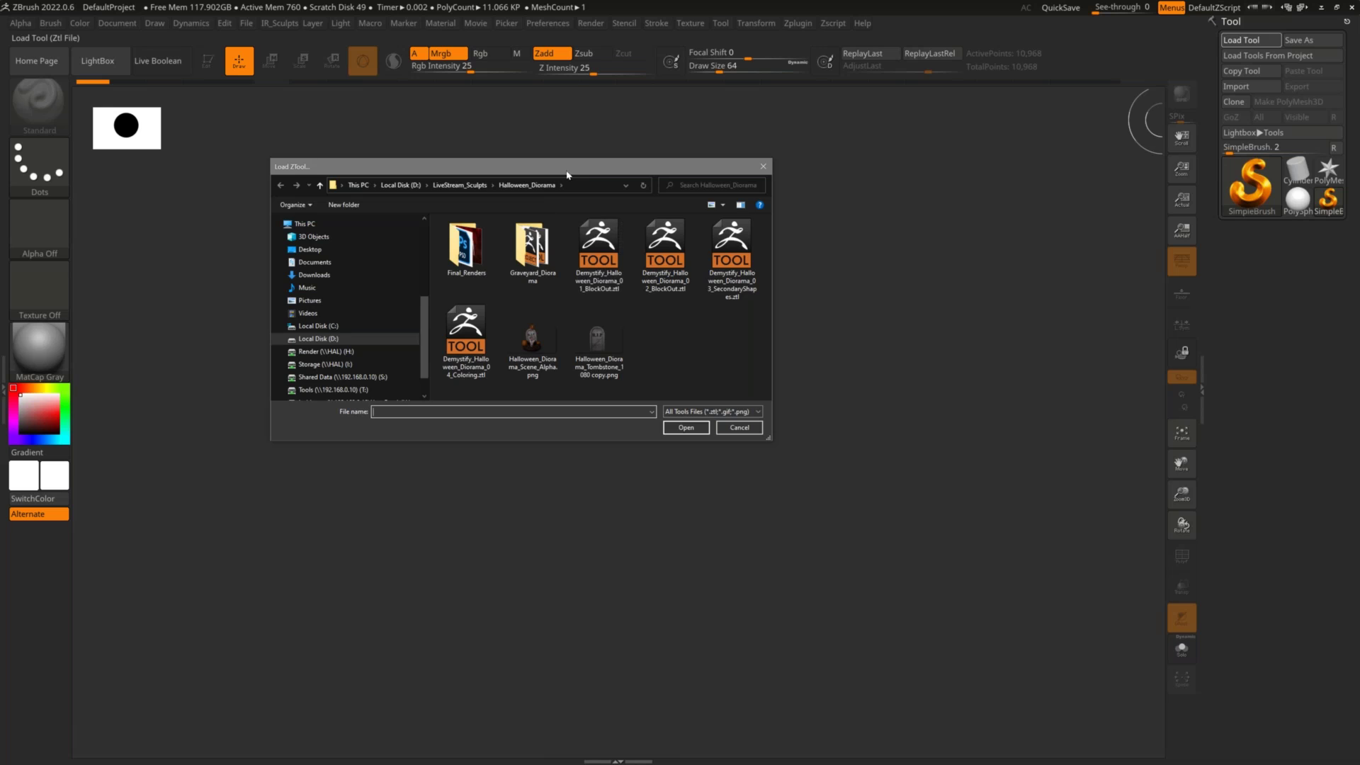
mouse_move(586, 174)
left_mouse_down()
mouse_move(610, 180)
mouse_move(576, 163)
left_mouse_up()
left_click(455, 327)
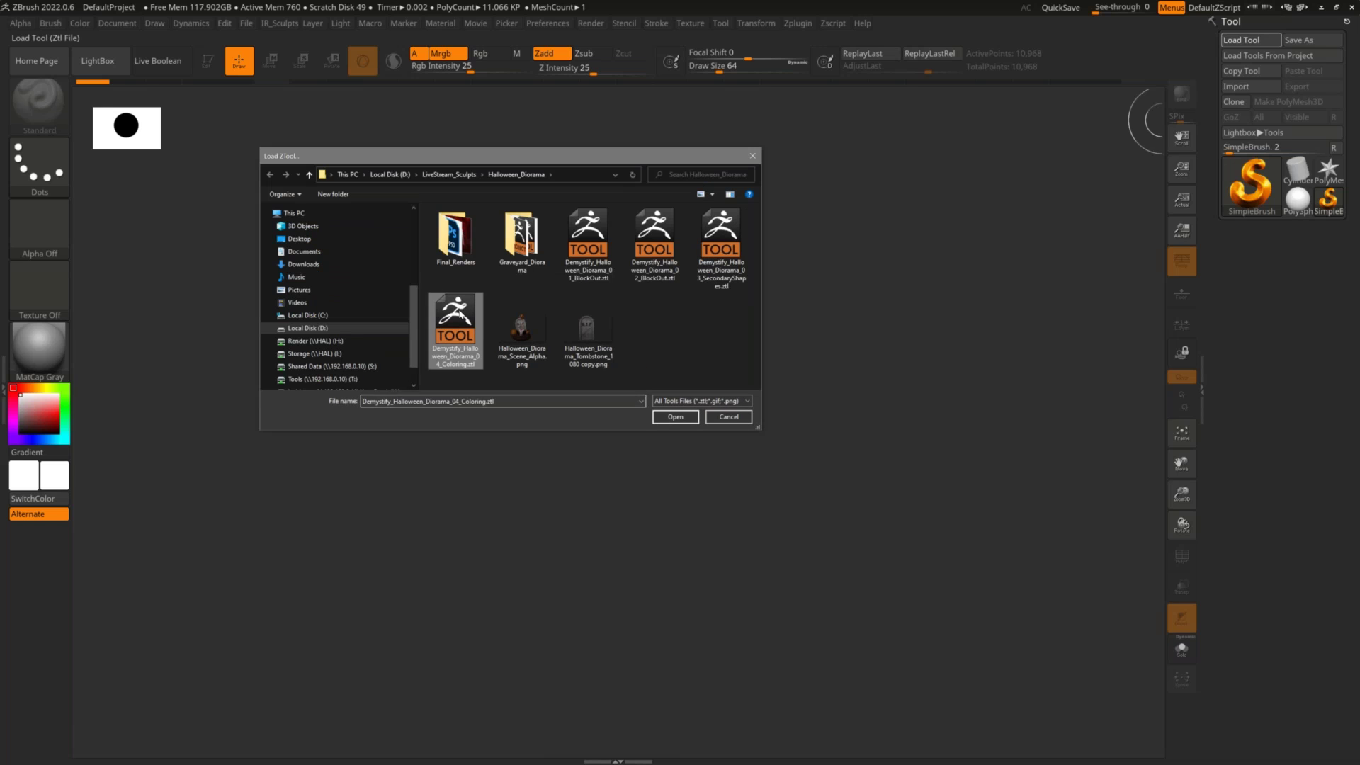
left_click(673, 416)
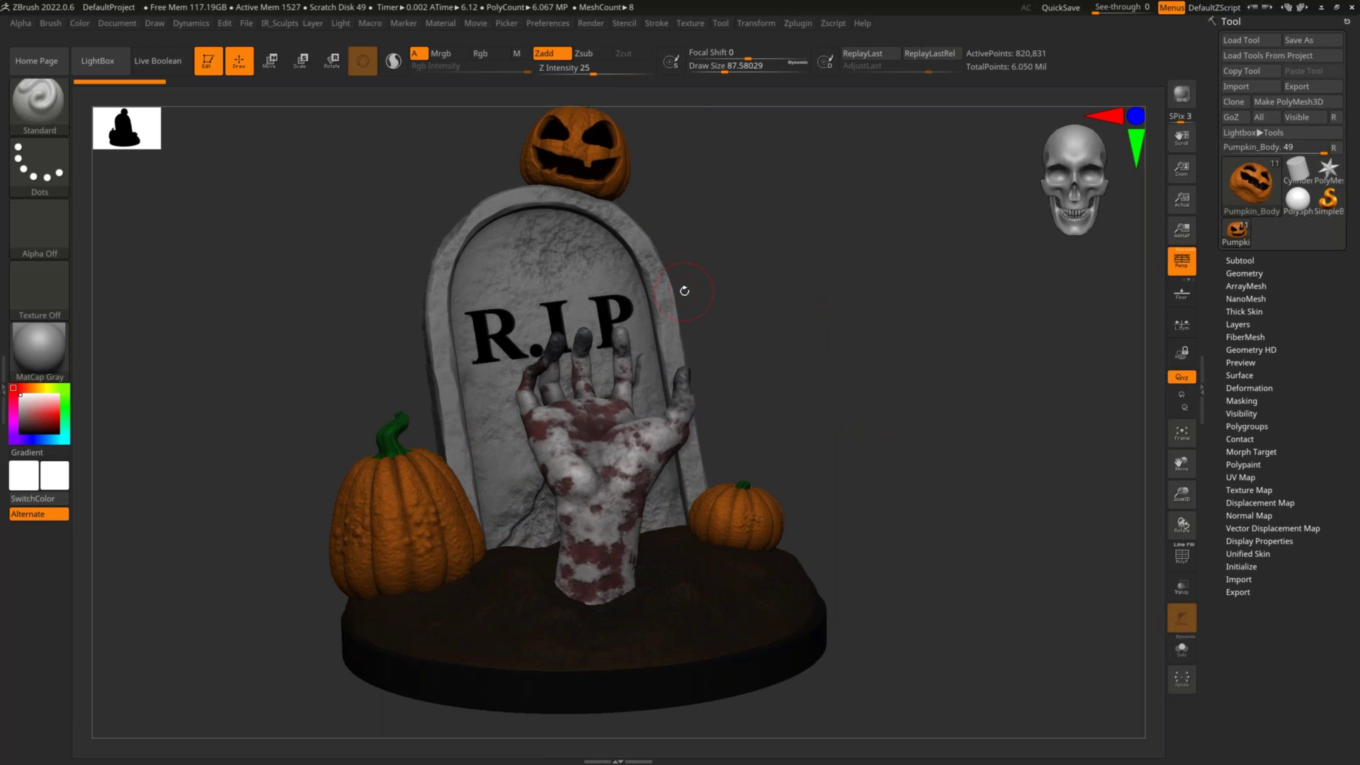
Switch from the diorama to the SimpleBrush tool, leaving Edit mode, and clear the canvas
mouse_move(1329, 211)
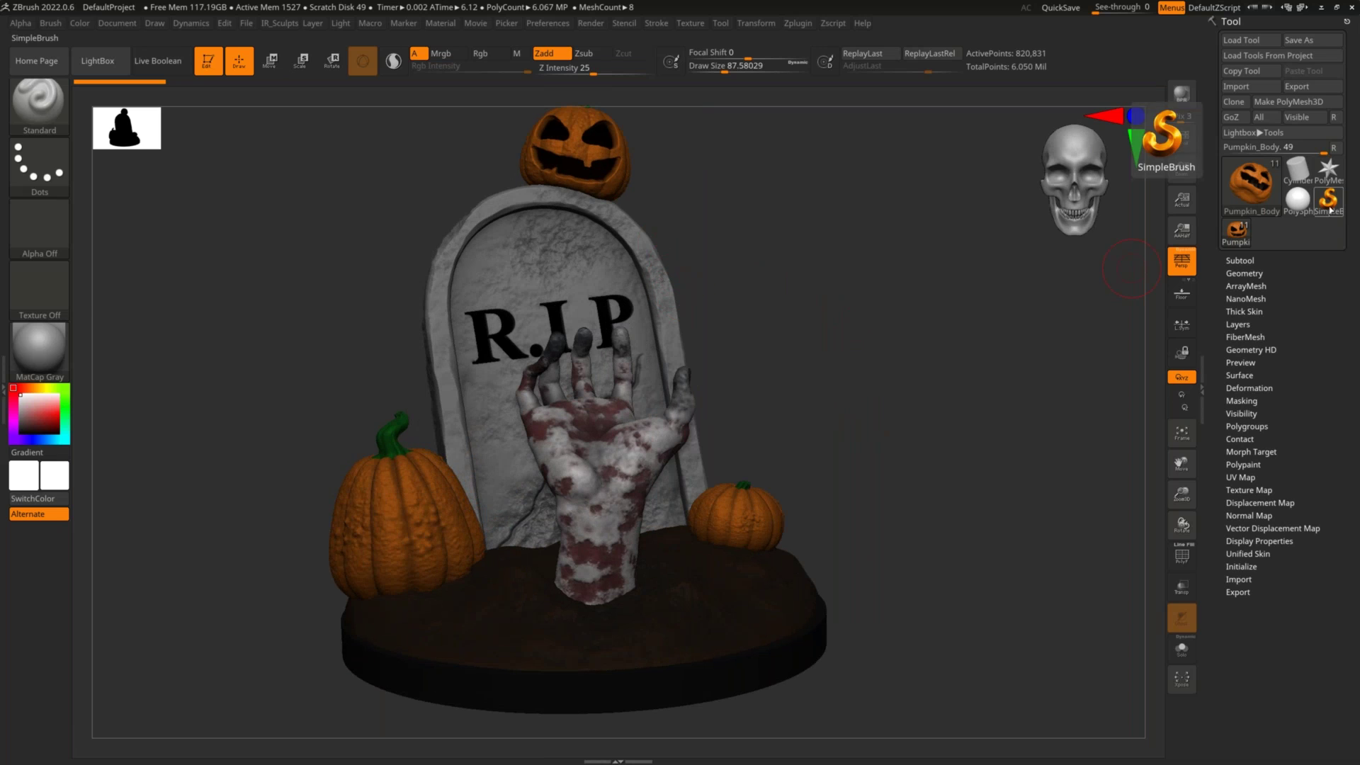
key("shift")
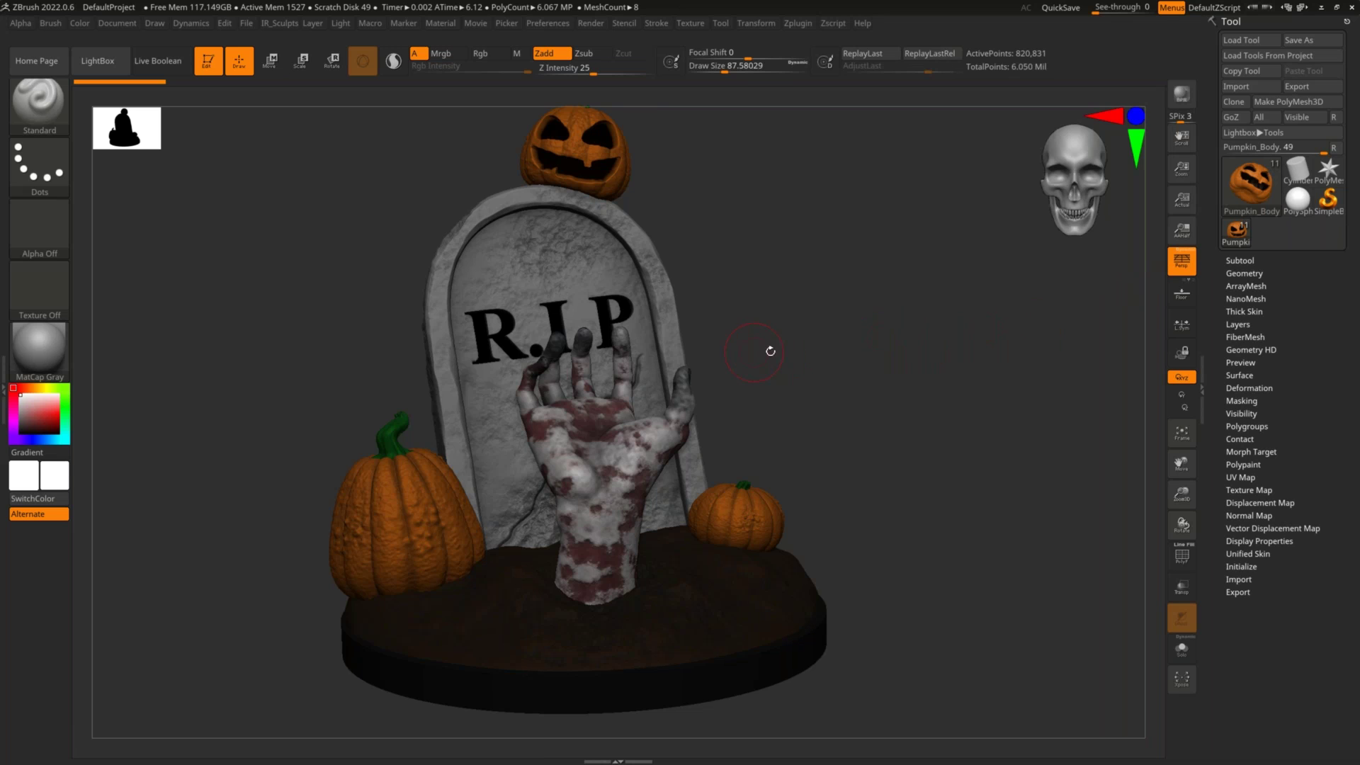
left_click_drag(772, 352, 769, 352)
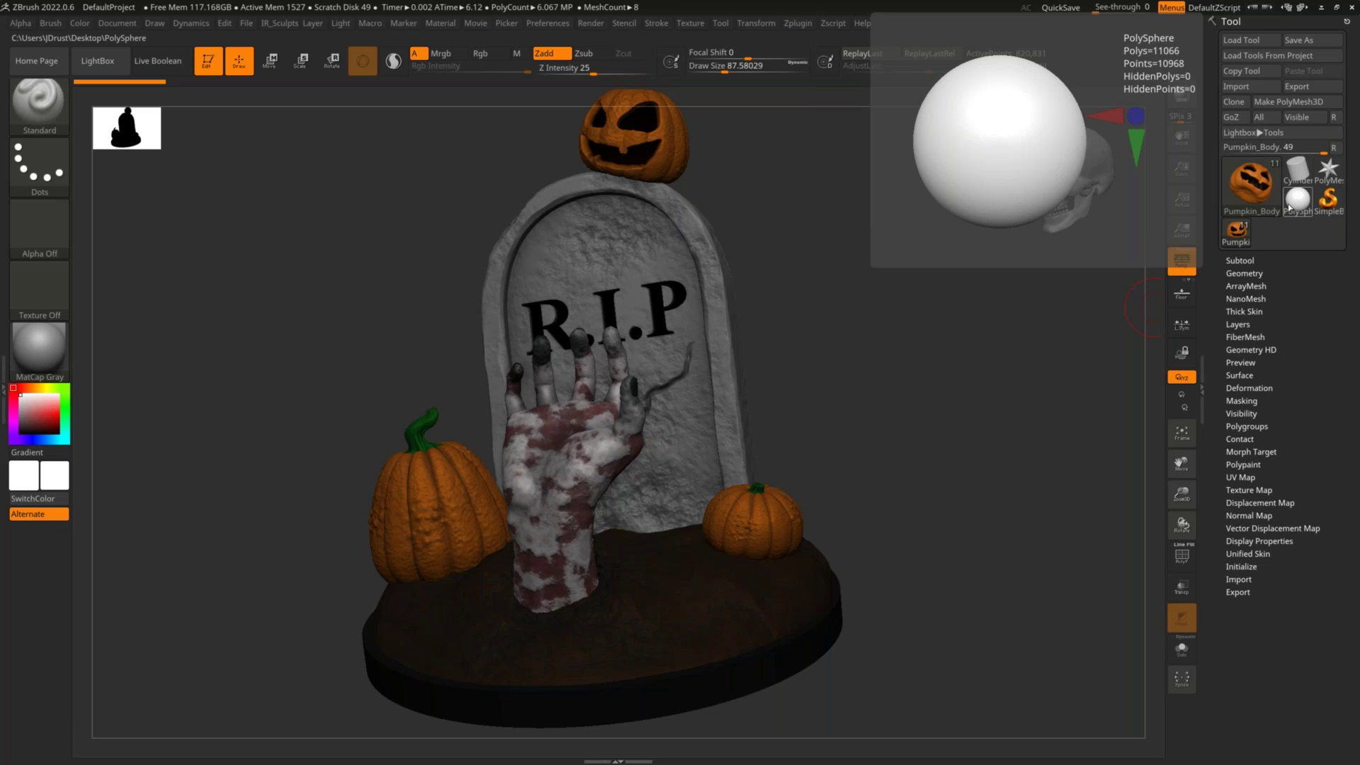
left_click(1333, 210)
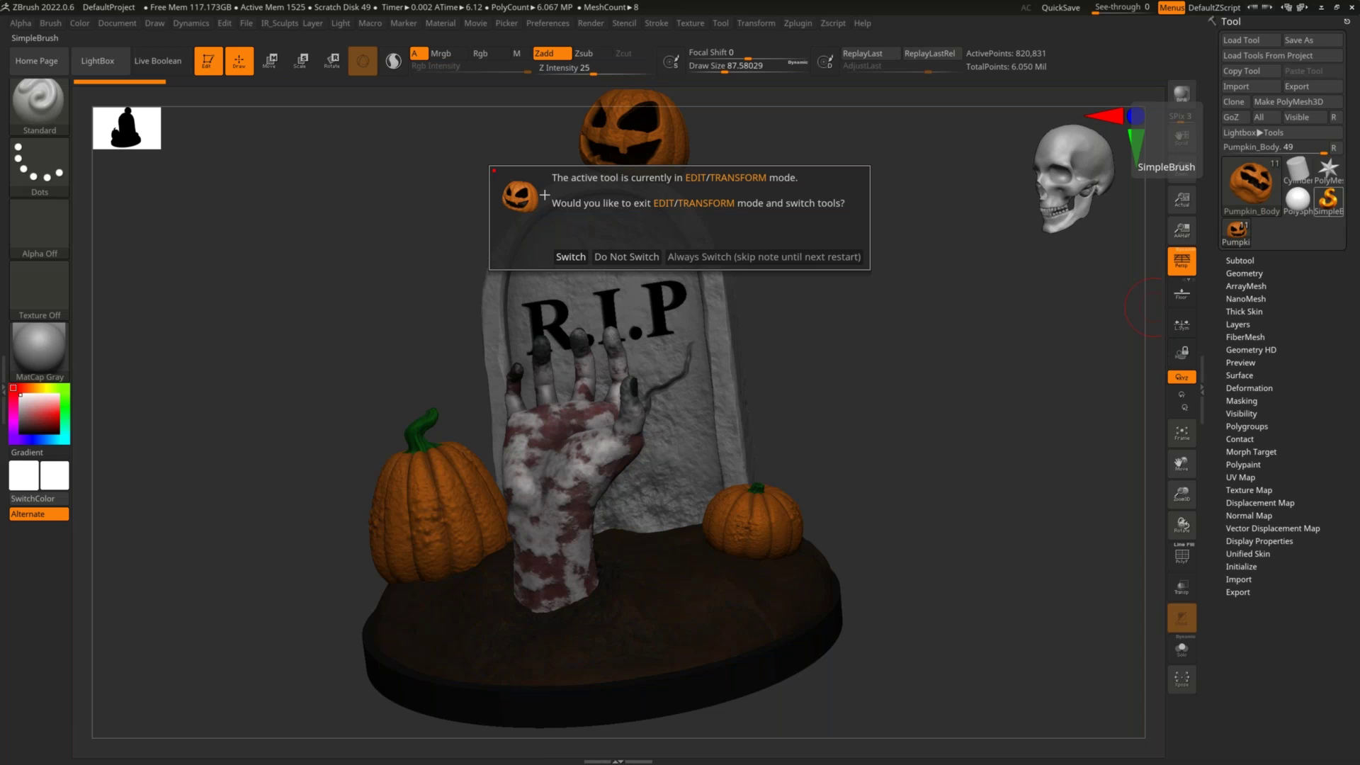
left_click(570, 257)
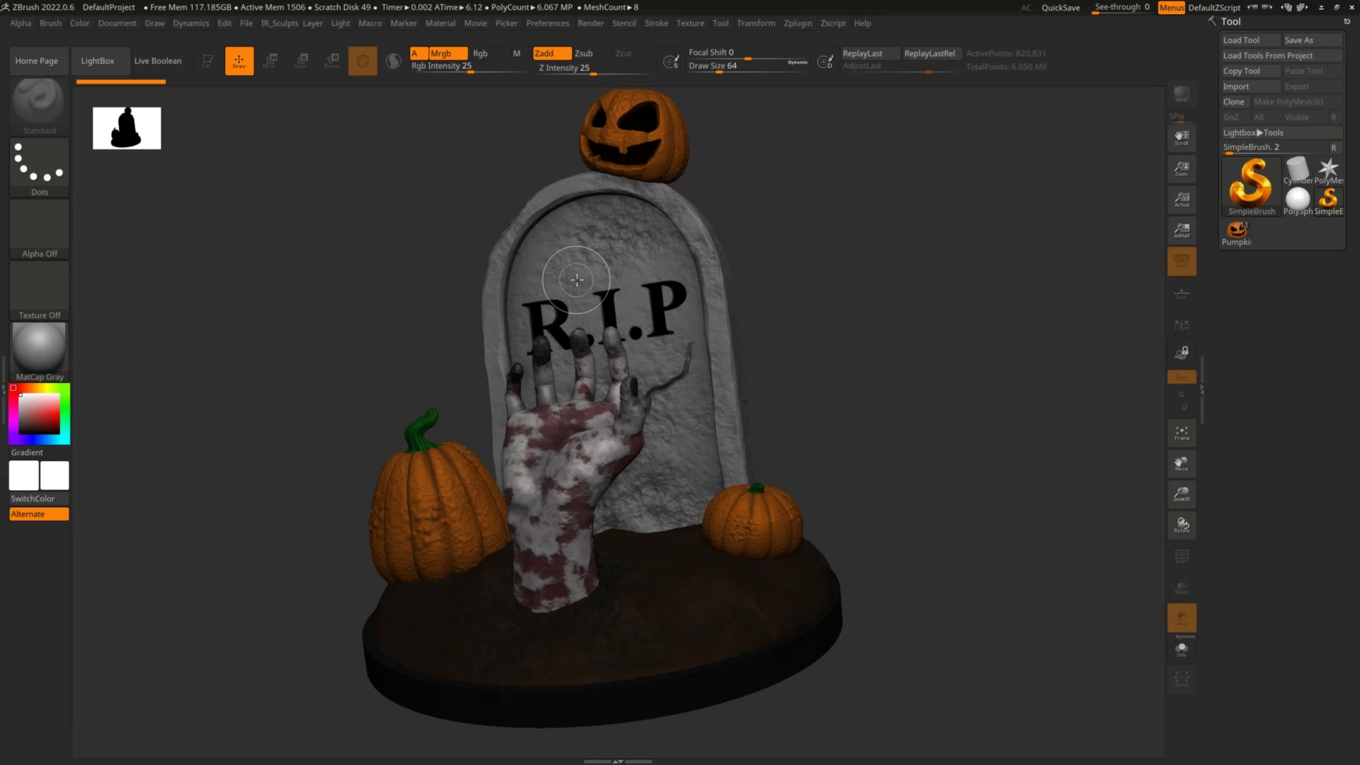
key("ctrl")
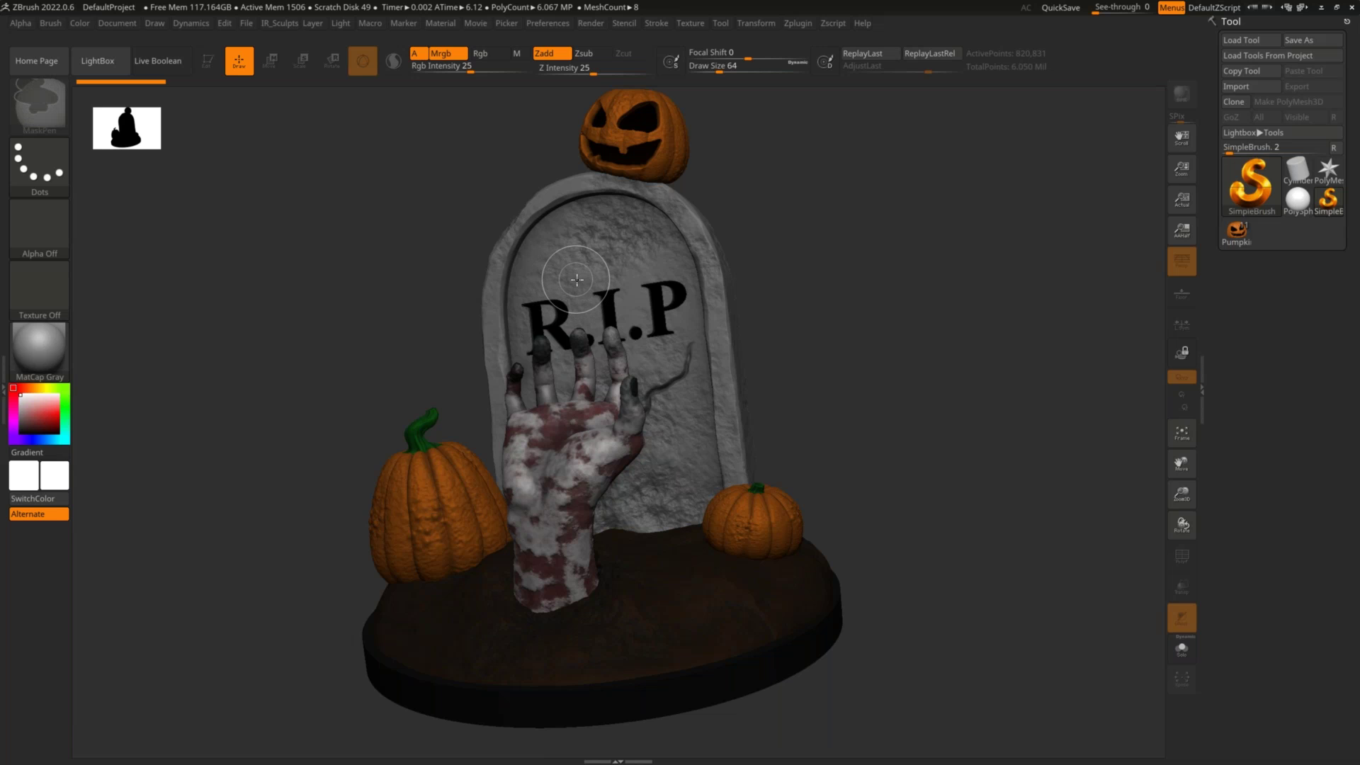
key("ctrl+n")
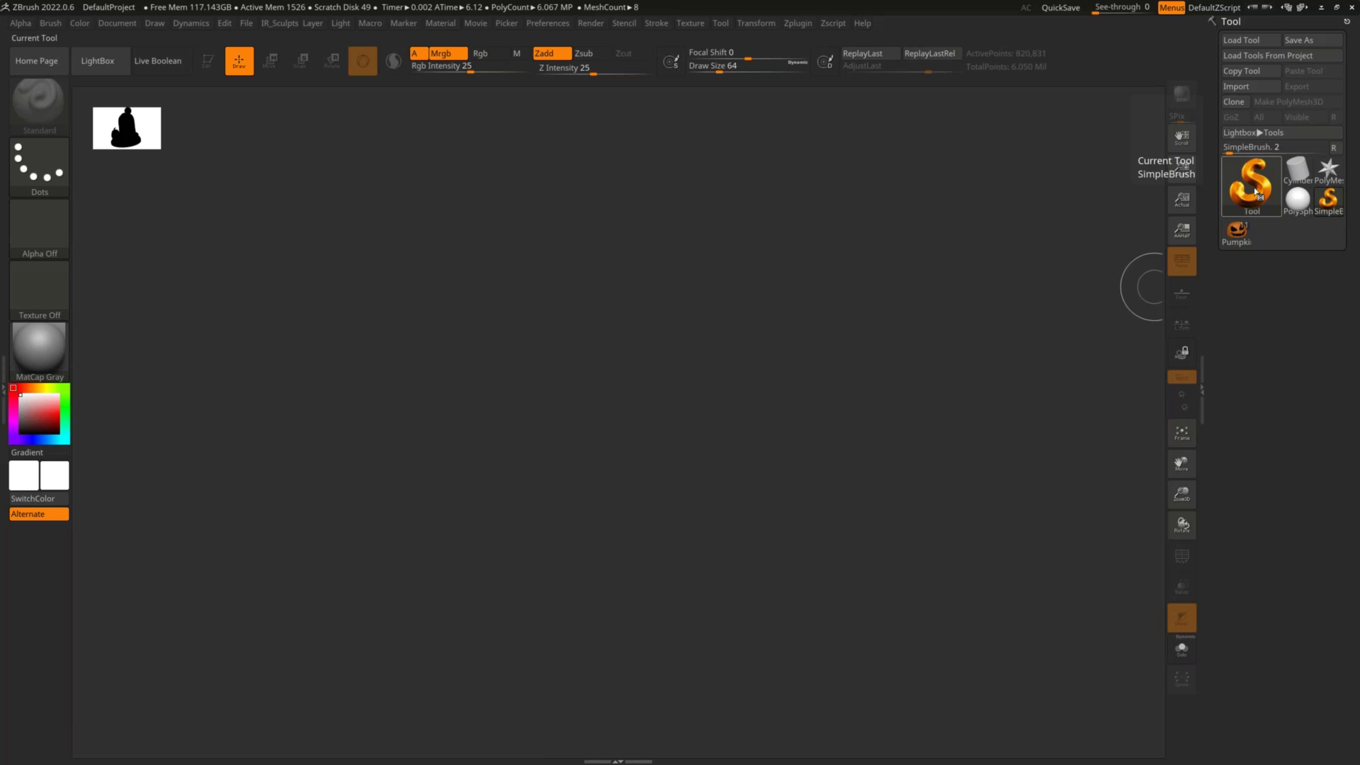
Choose the Cube3D mesh from the tool library and draw a large cube in the middle of the canvas
left_click(1253, 190)
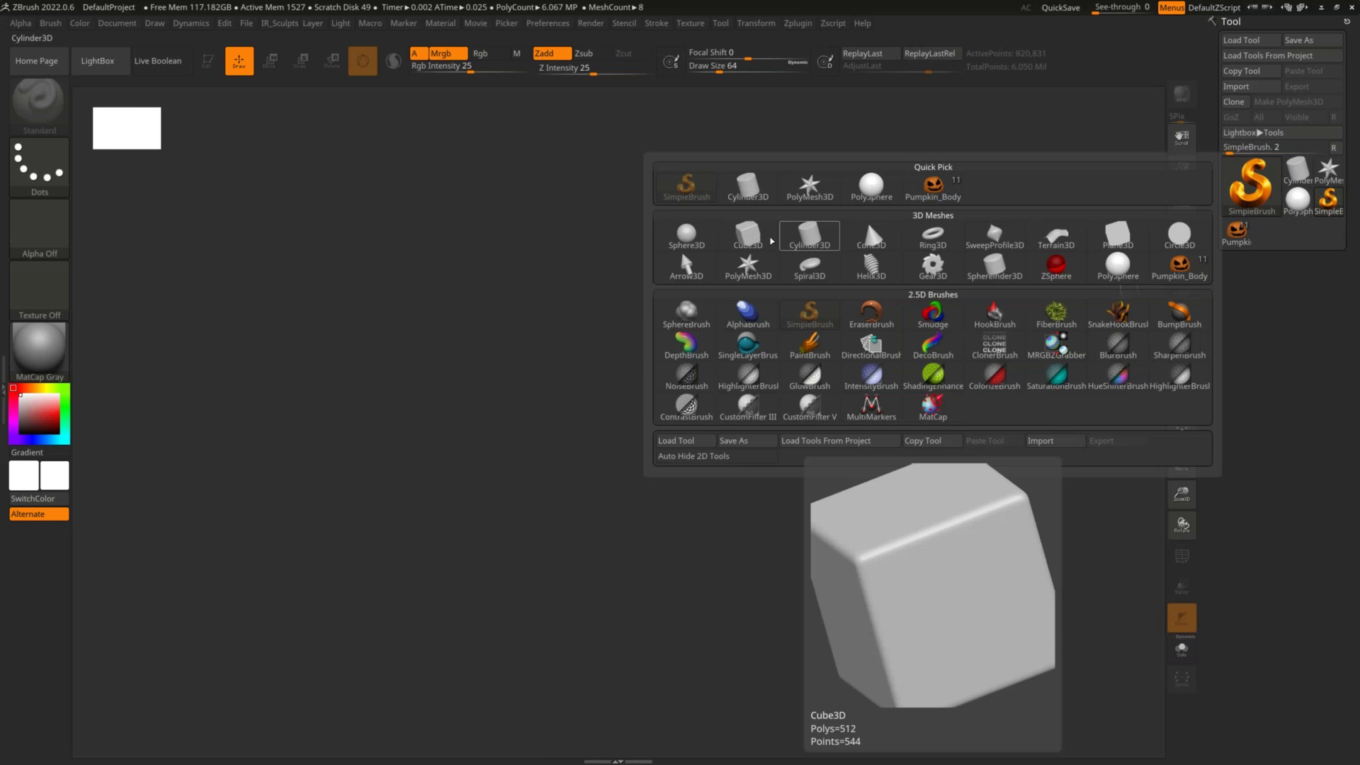
left_click(758, 237)
left_click_drag(605, 340, 608, 589)
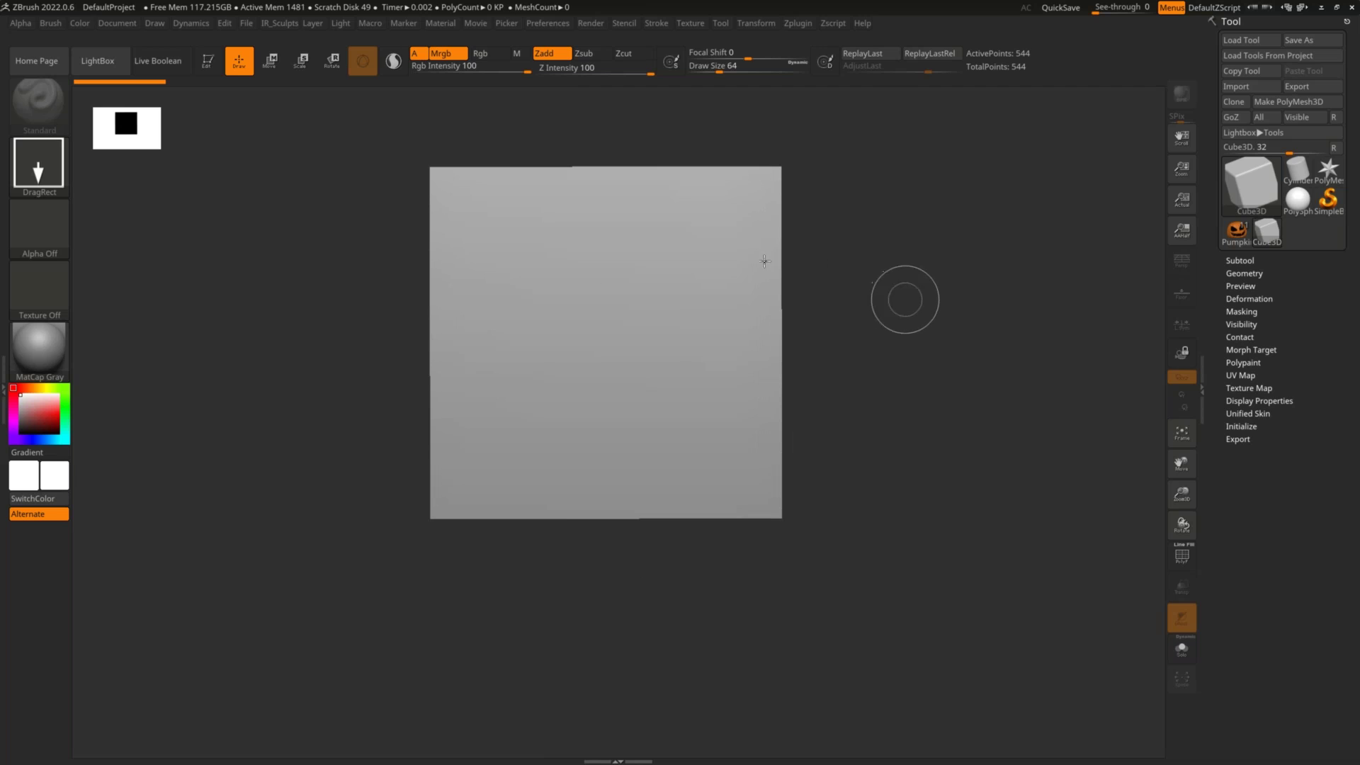
Draw many overlapping cube copies of various sizes and angles across the canvas, and clear them all
left_click_drag(870, 277, 850, 395)
left_click_drag(455, 272, 464, 370)
left_click_drag(340, 306, 388, 428)
left_click_drag(604, 353, 651, 473)
left_click_drag(870, 397, 870, 536)
left_click_drag(360, 407, 454, 535)
left_click_drag(519, 502, 662, 595)
mouse_move(829, 574)
left_mouse_down()
mouse_move(993, 625)
mouse_move(779, 672)
left_mouse_up()
left_click_drag(473, 607, 318, 567)
left_click_drag(289, 543, 257, 530)
left_click_drag(317, 468, 388, 439)
left_click_drag(477, 415, 620, 390)
left_click_drag(785, 323, 829, 323)
left_click_drag(924, 277, 942, 270)
left_click_drag(971, 246, 1006, 247)
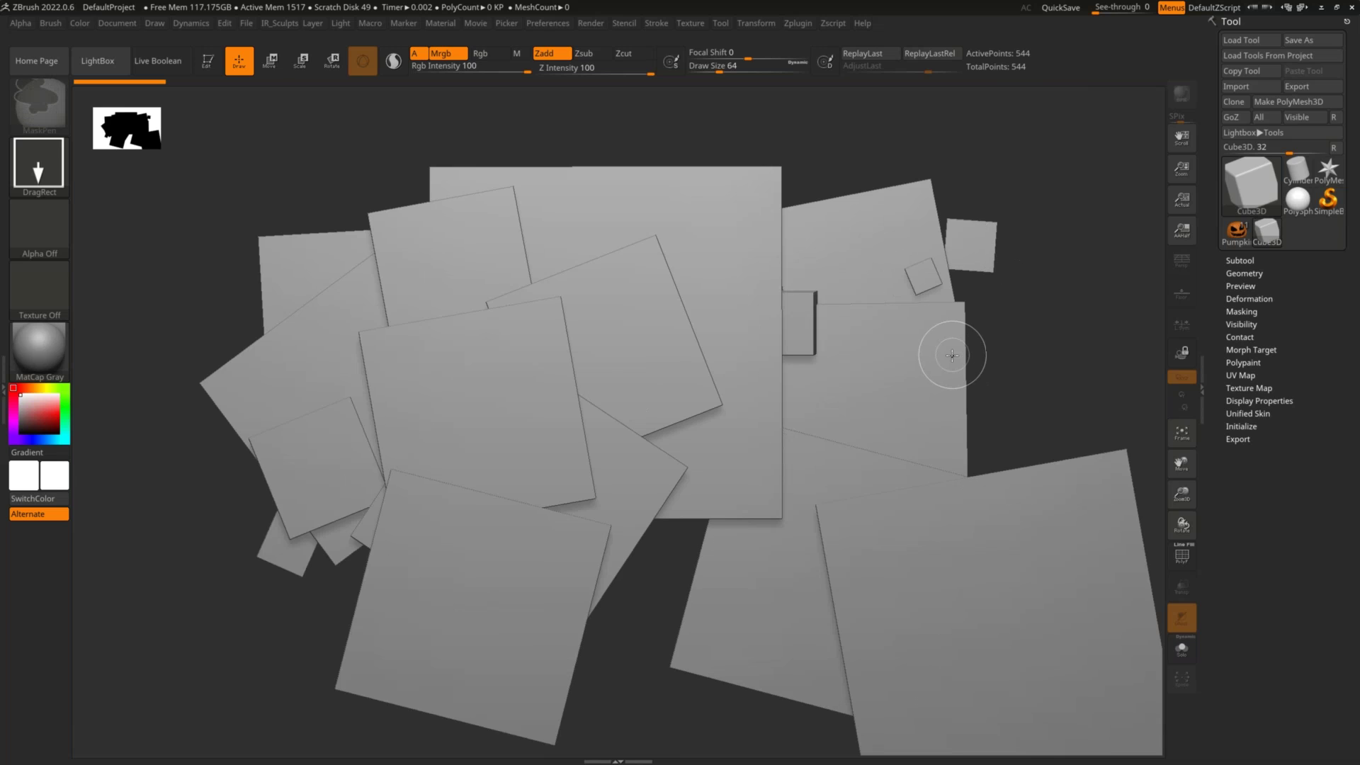
key("ctrl+n")
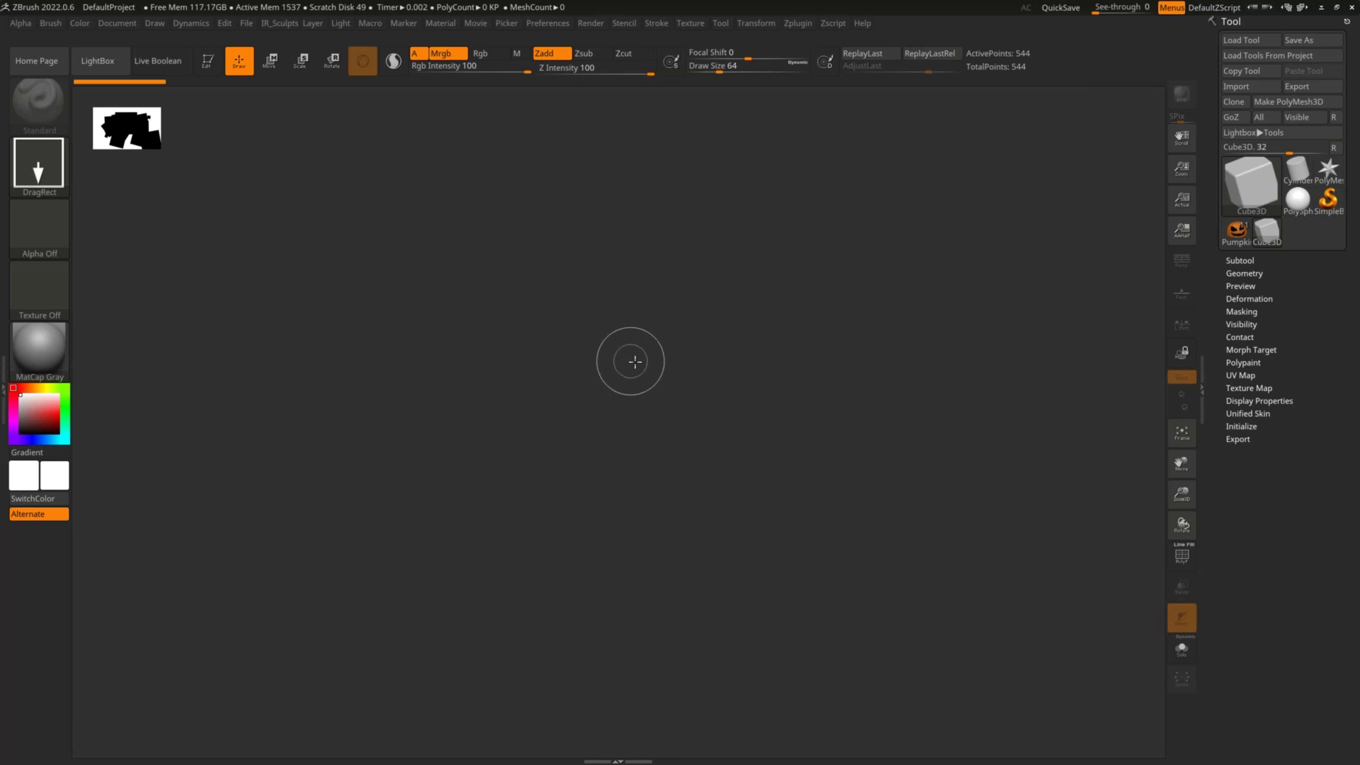
Draw a single large Cube3D mid-canvas in Edit mode and convert it to a PolyMesh3D
left_click_drag(634, 357, 637, 574)
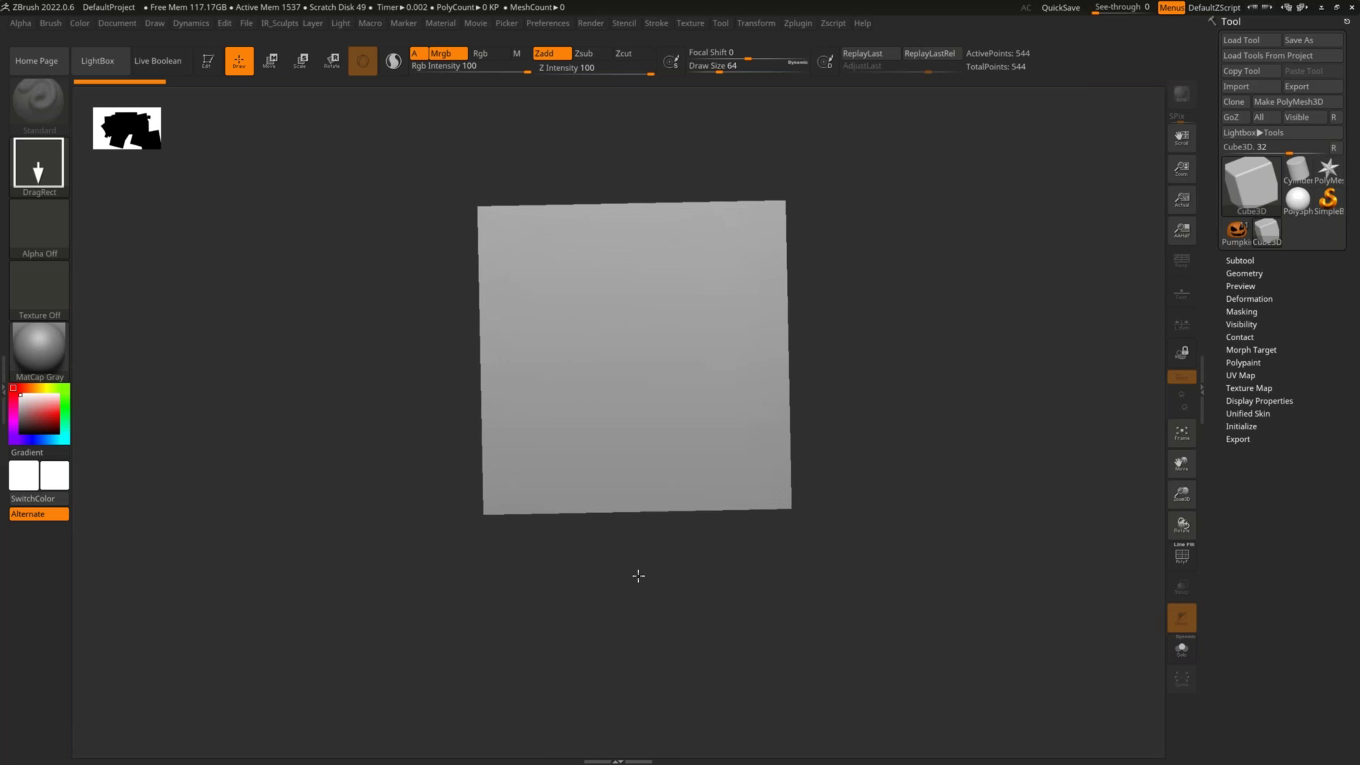
key("shift")
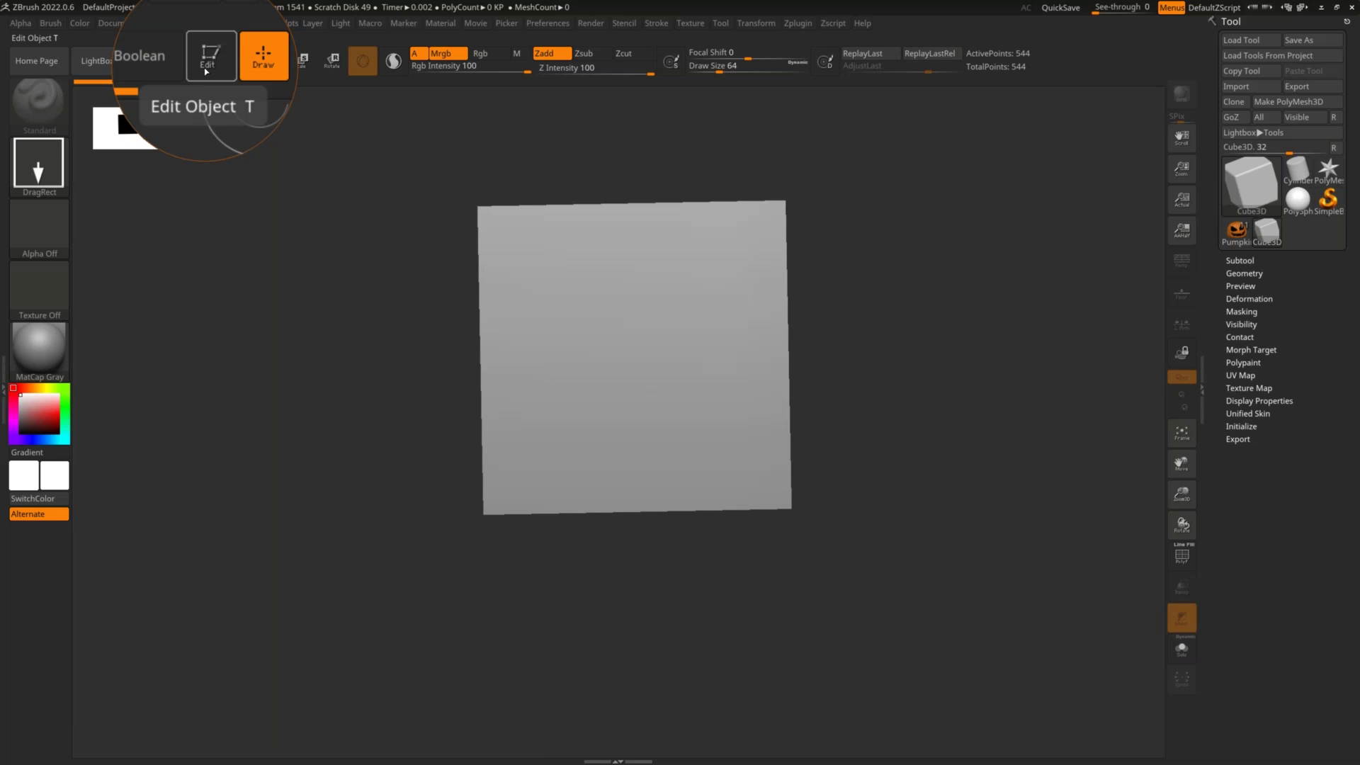
left_click(206, 71)
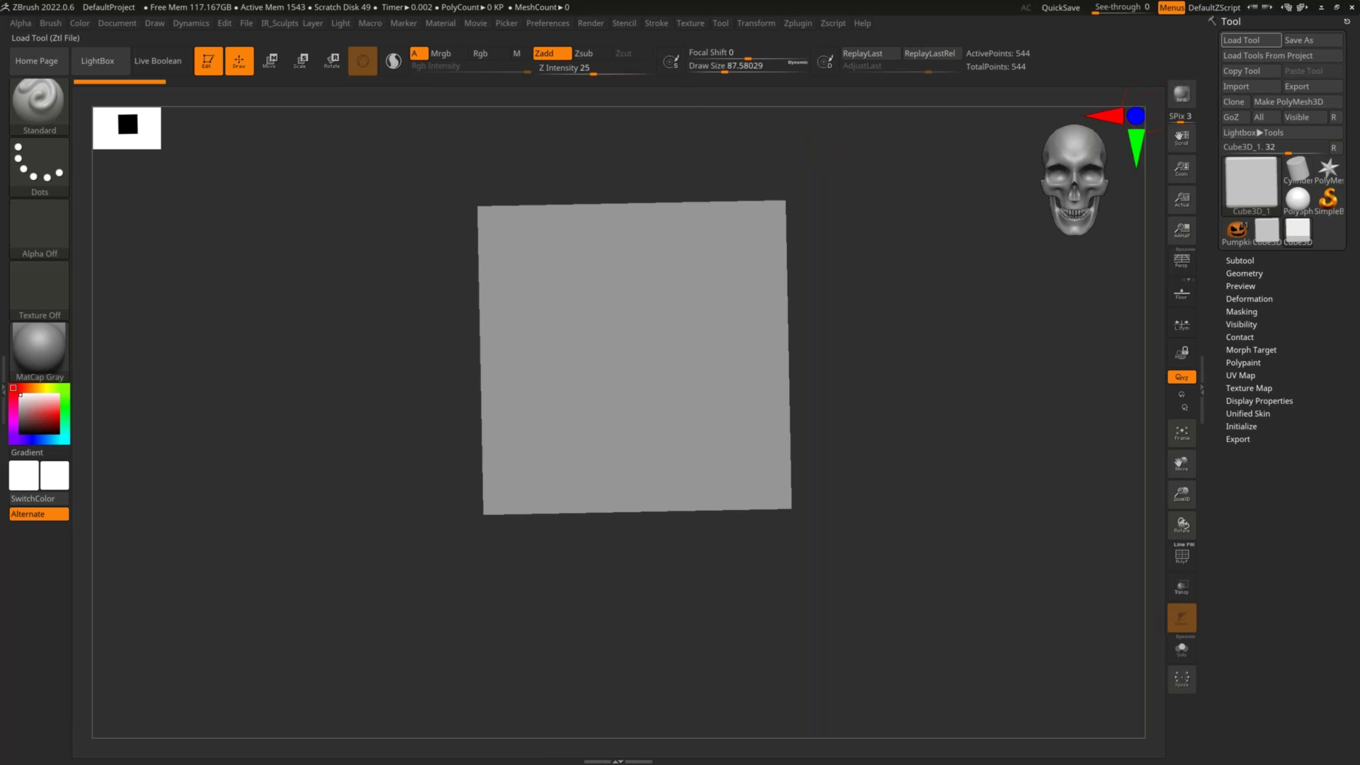
left_click(1295, 106)
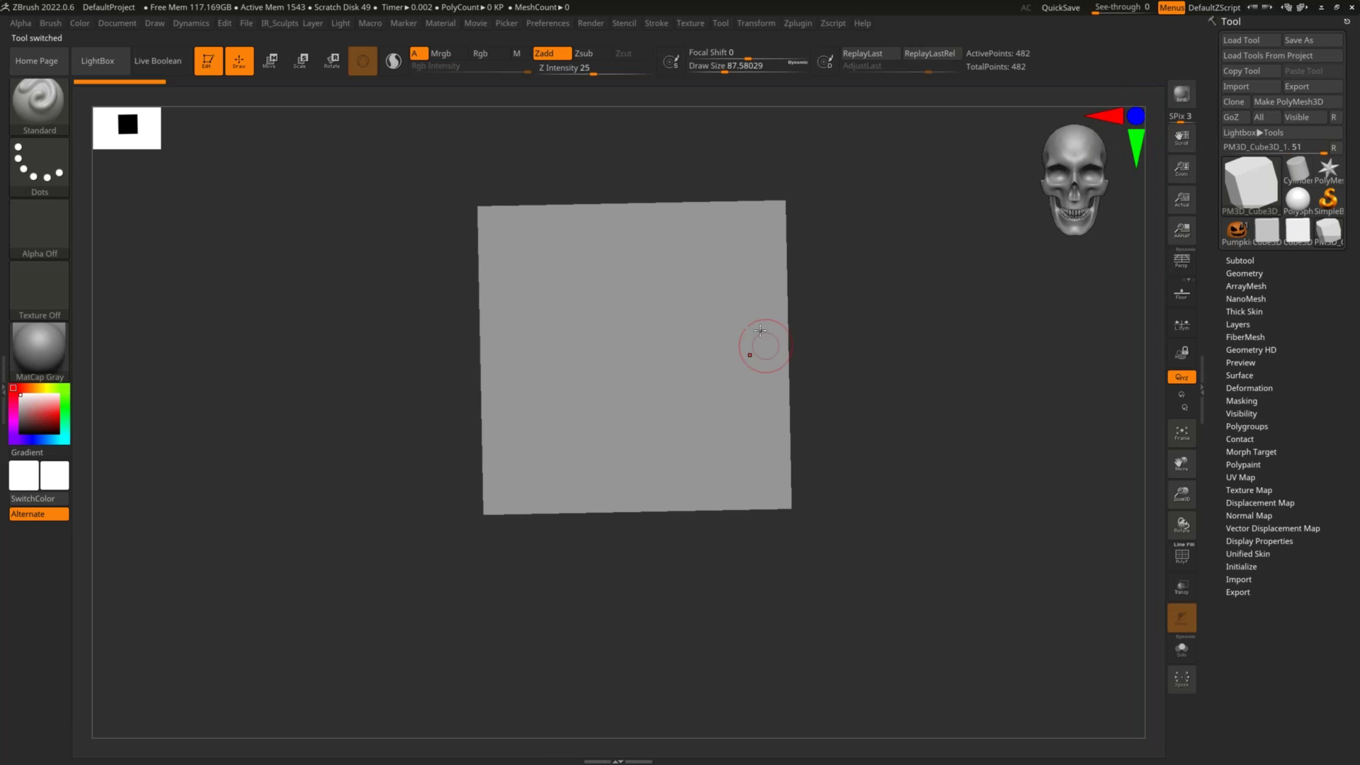
left_click_drag(919, 302, 780, 255)
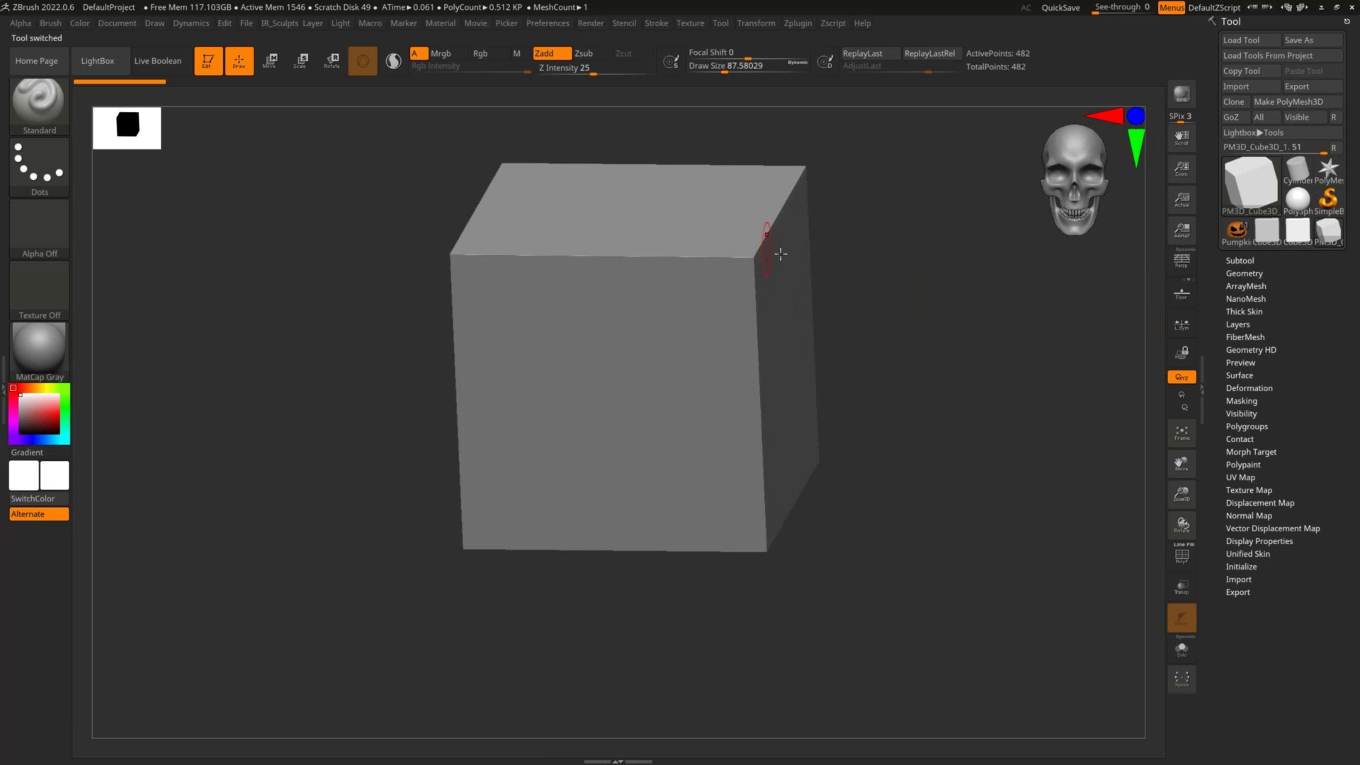
left_click_drag(1004, 280, 963, 313)
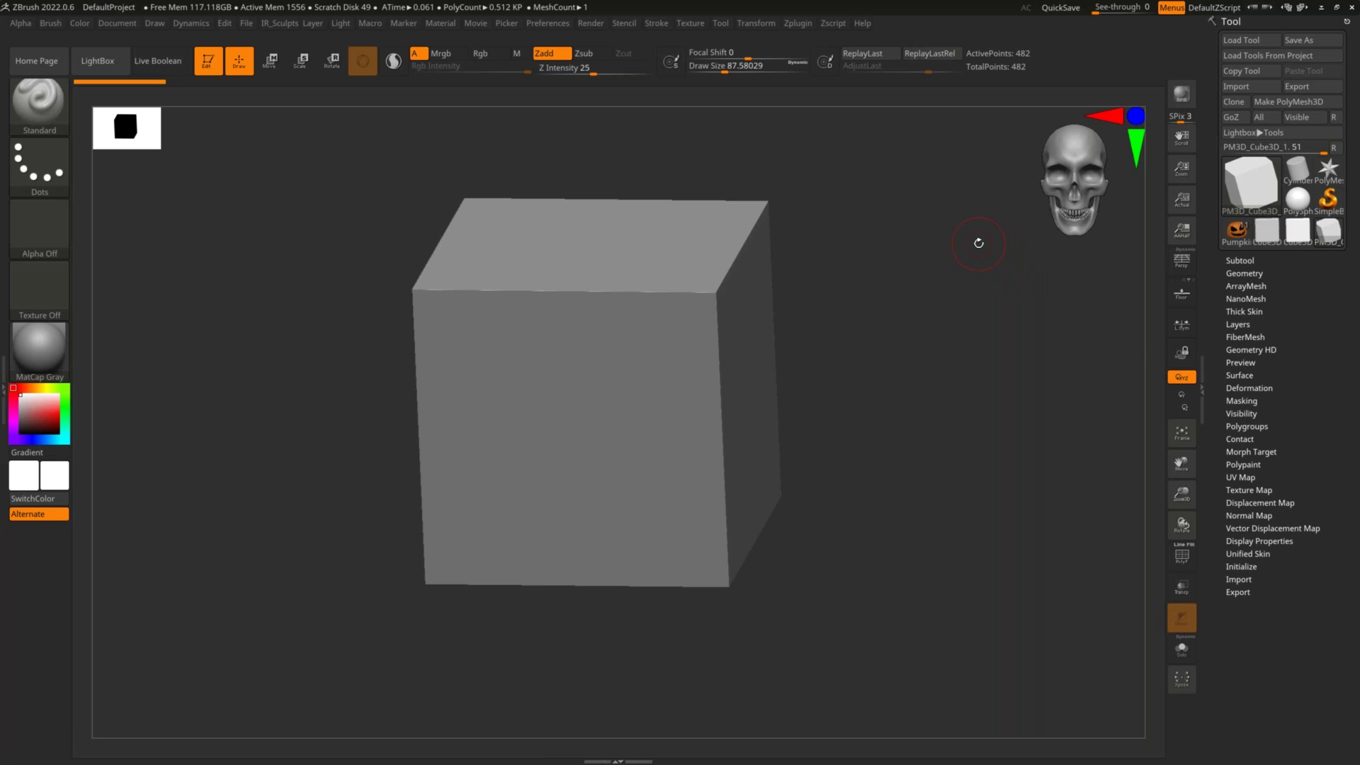
Show the LightBox project library briefly, switch back to the SimpleBrush tool and clear the cube from the canvas
key("comma")
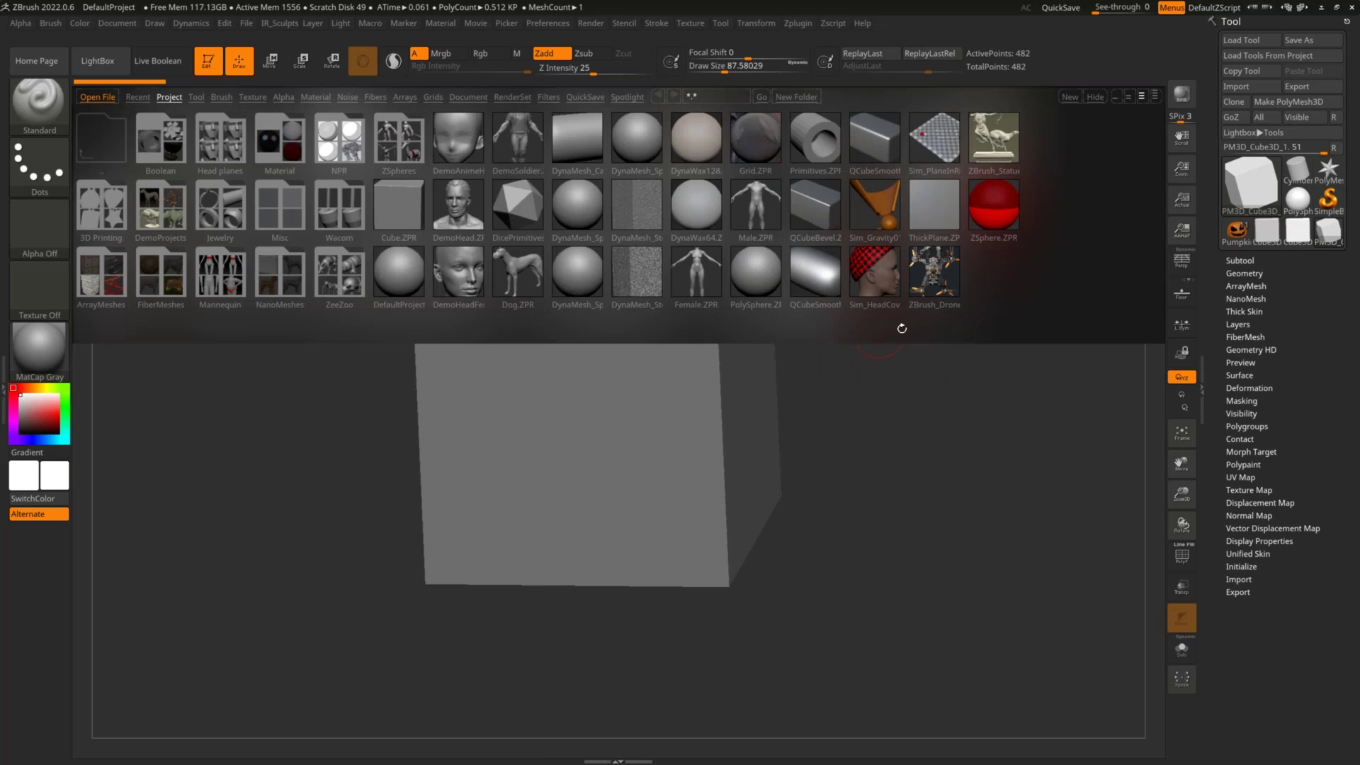
double_click(822, 292)
left_click(1328, 201)
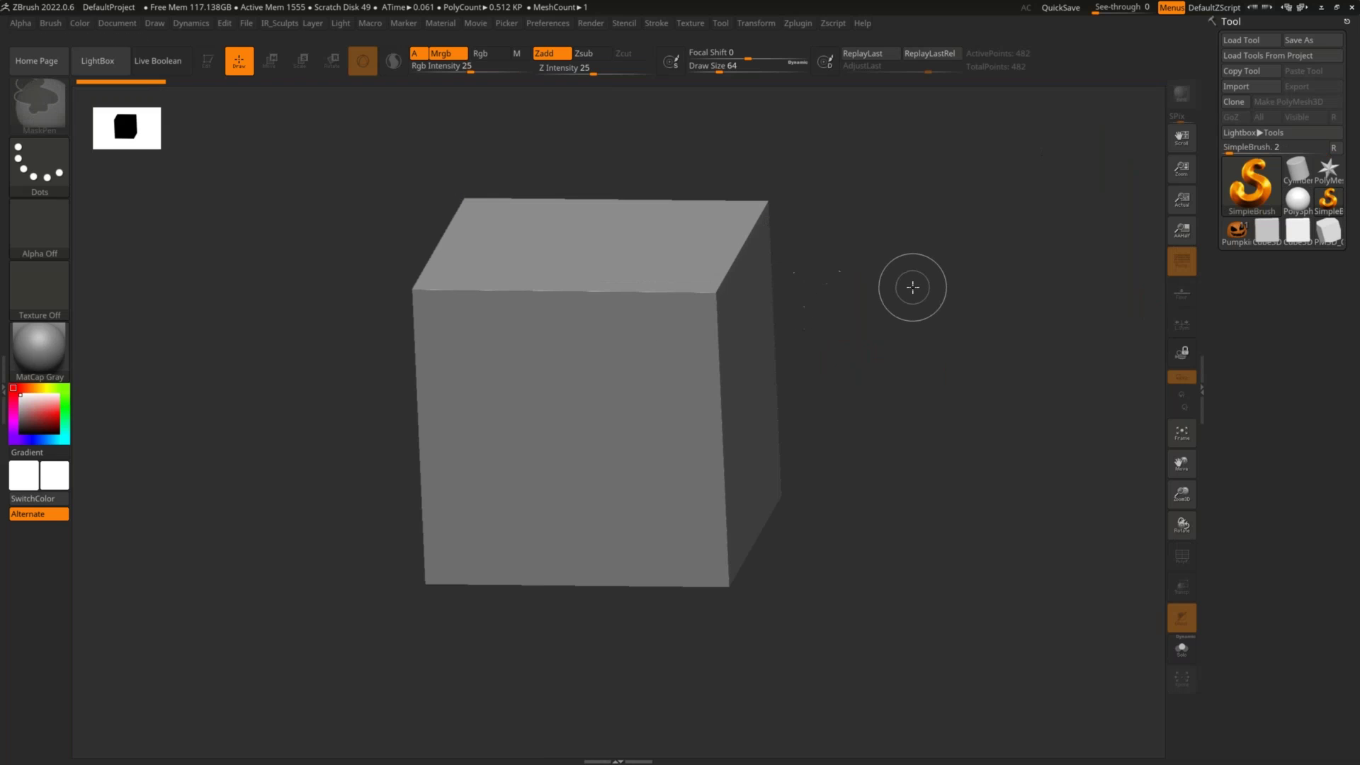
key("ctrl+n")
Show the LightBox projects and the Home Page as alternative starting points, and close both
key("comma")
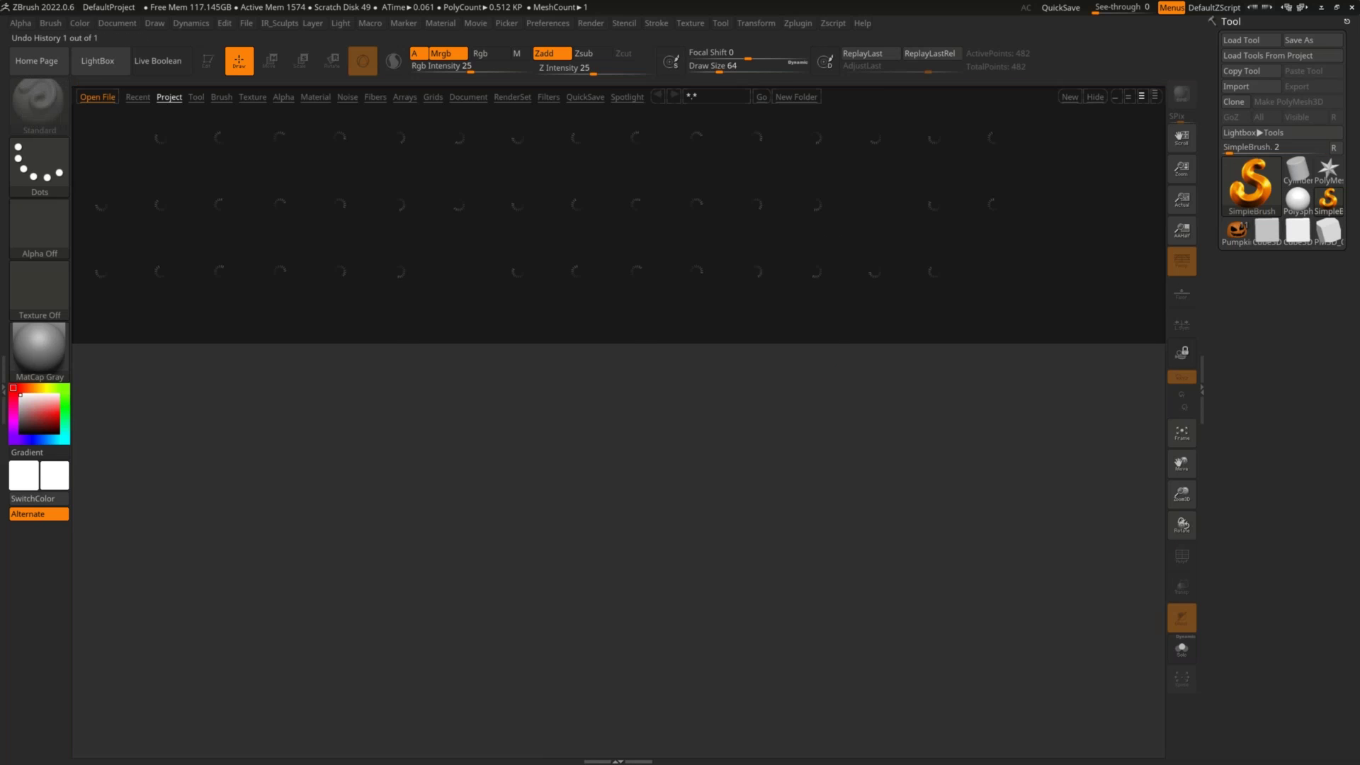
left_click(49, 64)
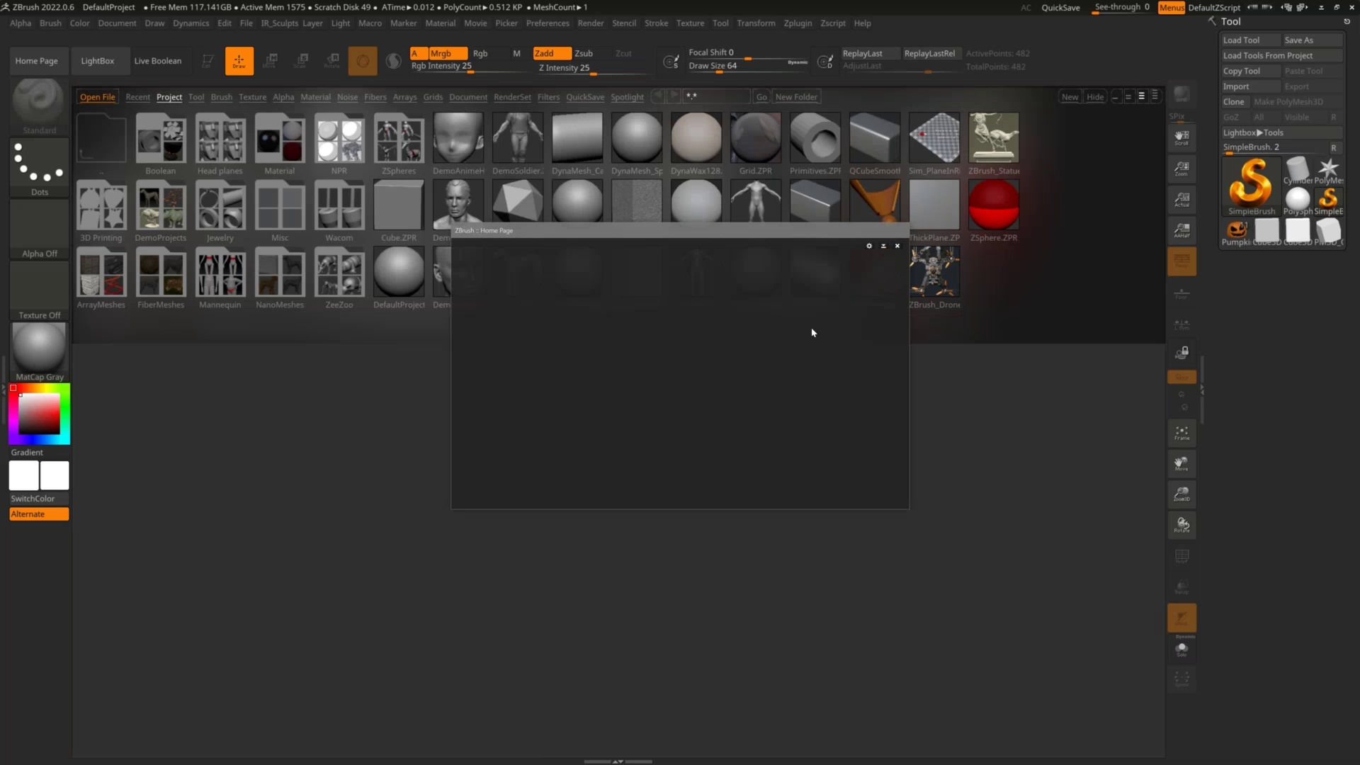
left_click(899, 246)
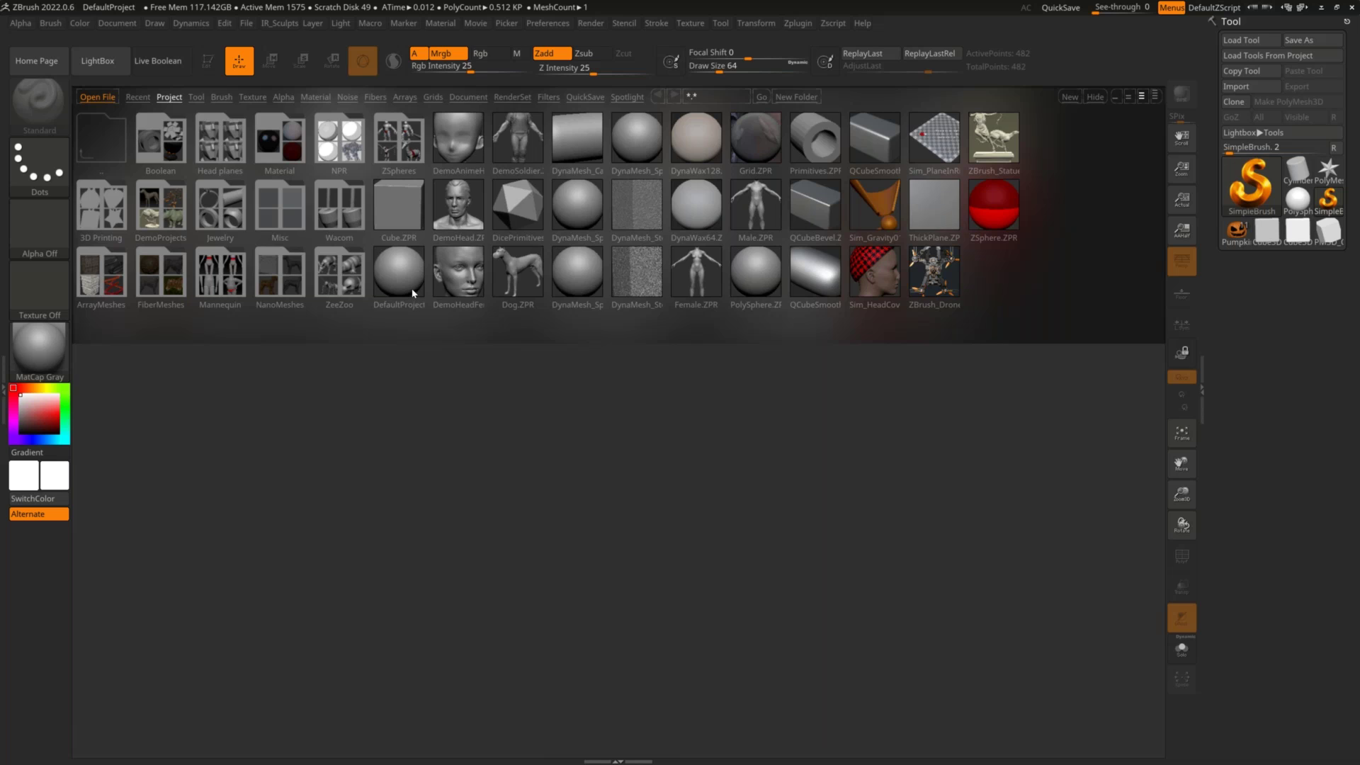
double_click(412, 292)
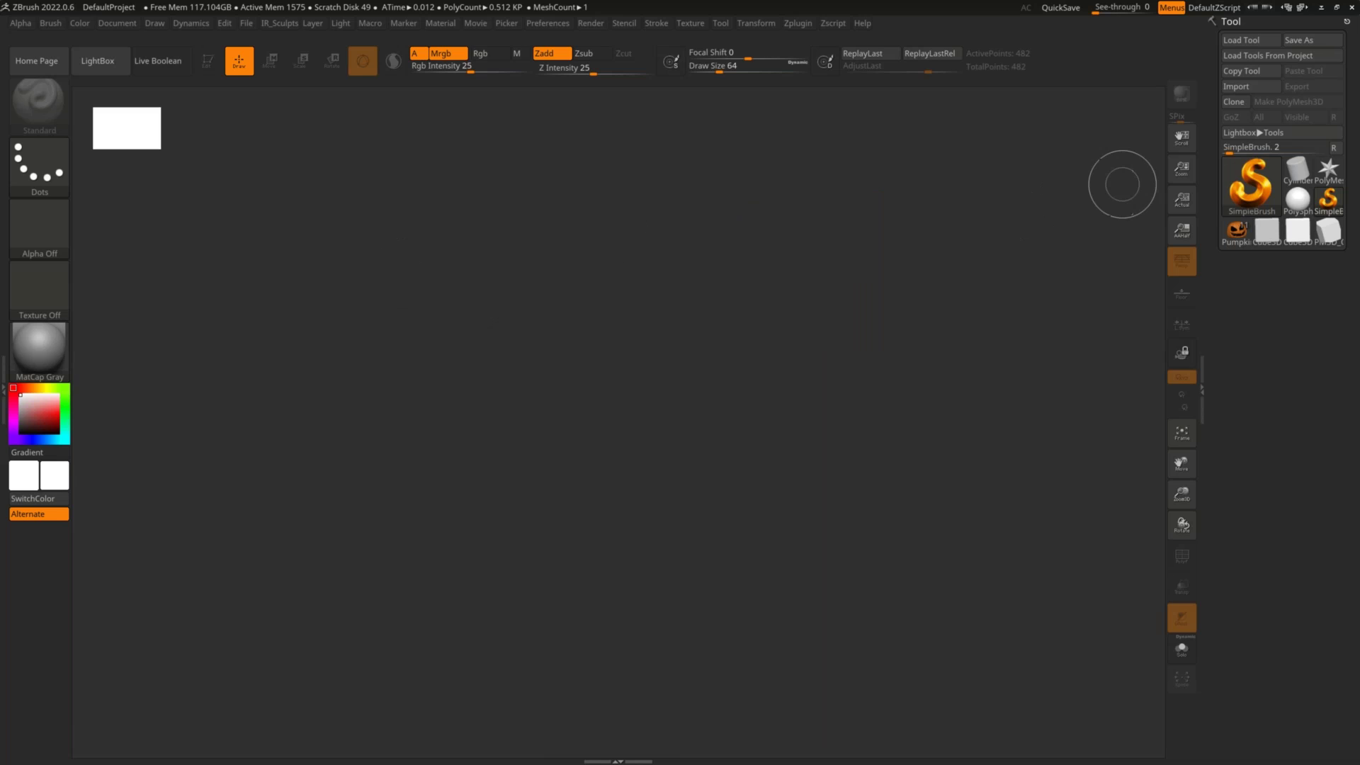
Draw a large Cylinder3D on the empty canvas in Edit mode and convert it to a PolyMesh3D
left_click(1297, 175)
left_click_drag(637, 283, 647, 516)
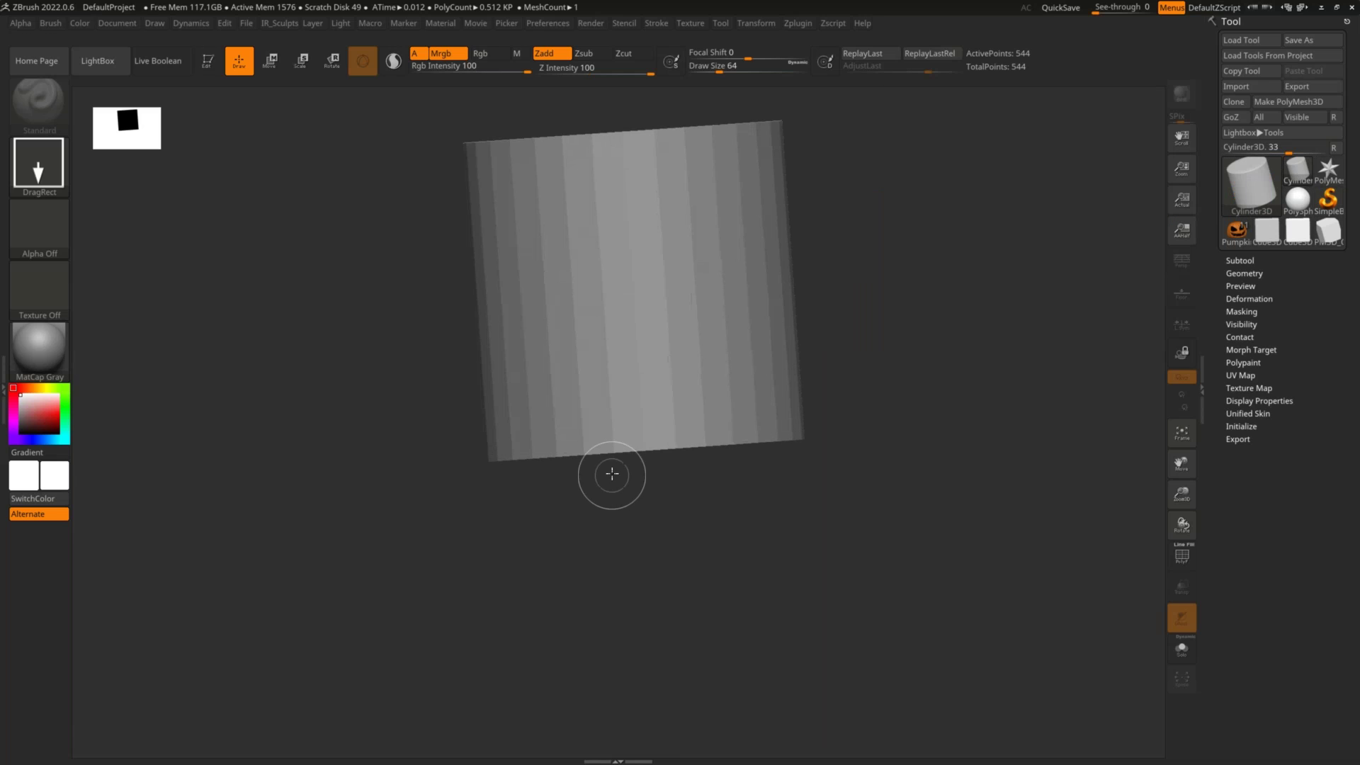
key("t")
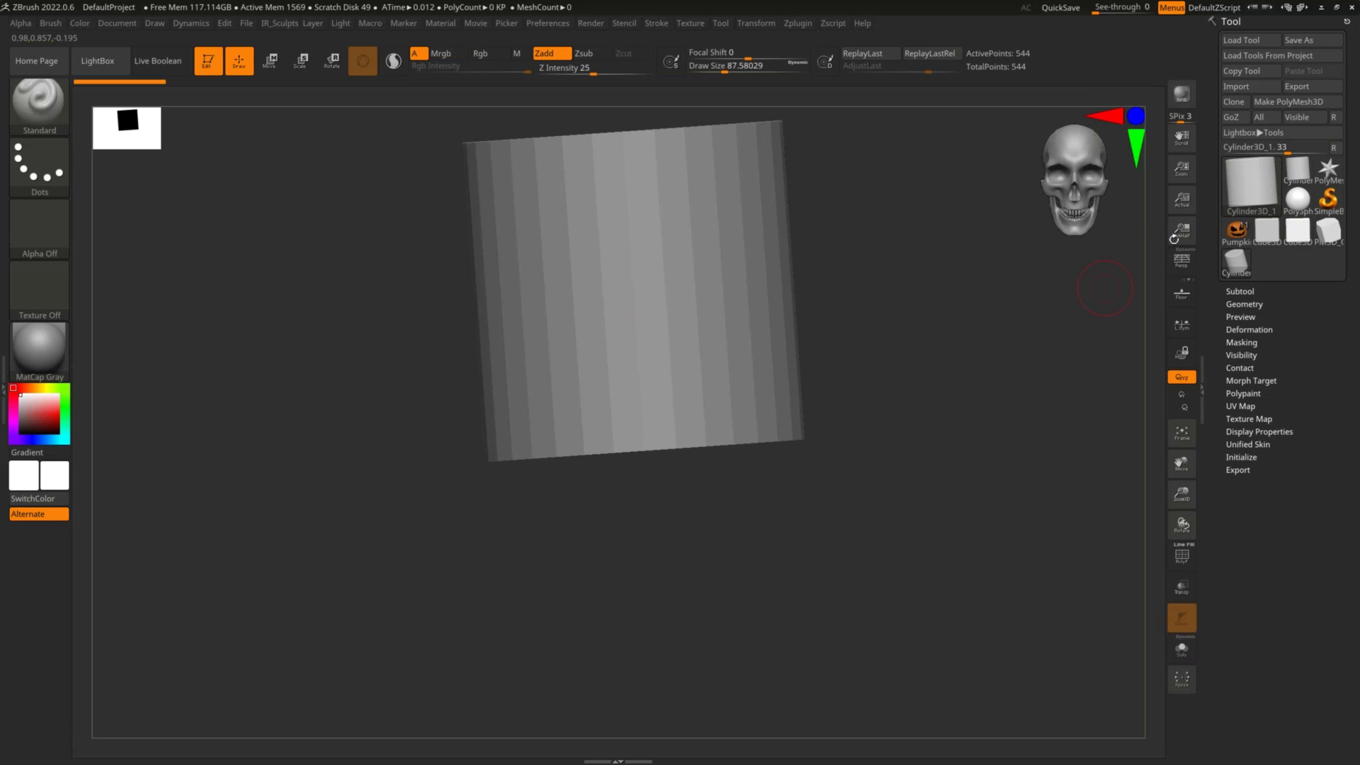
left_click(1293, 105)
left_click_drag(914, 262, 846, 396)
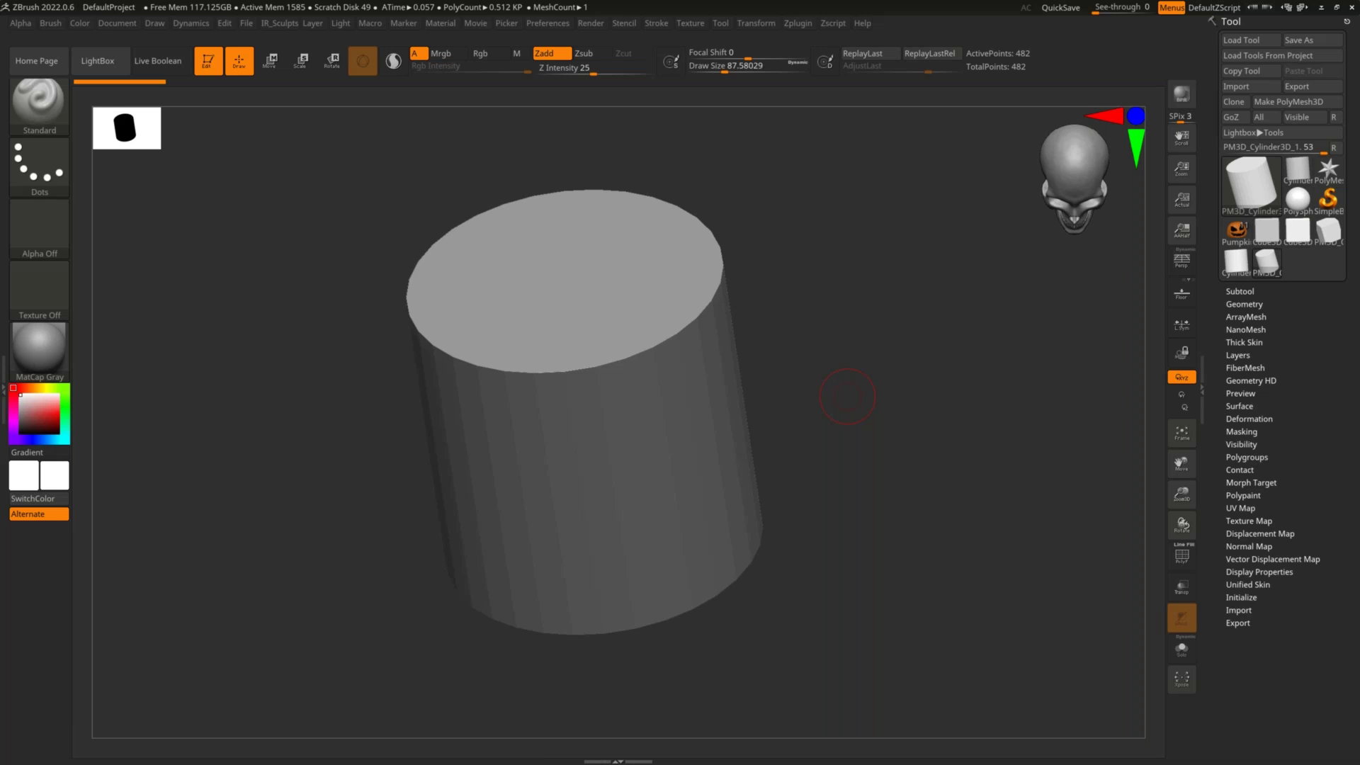
left_click_drag(883, 339, 890, 347, "shift")
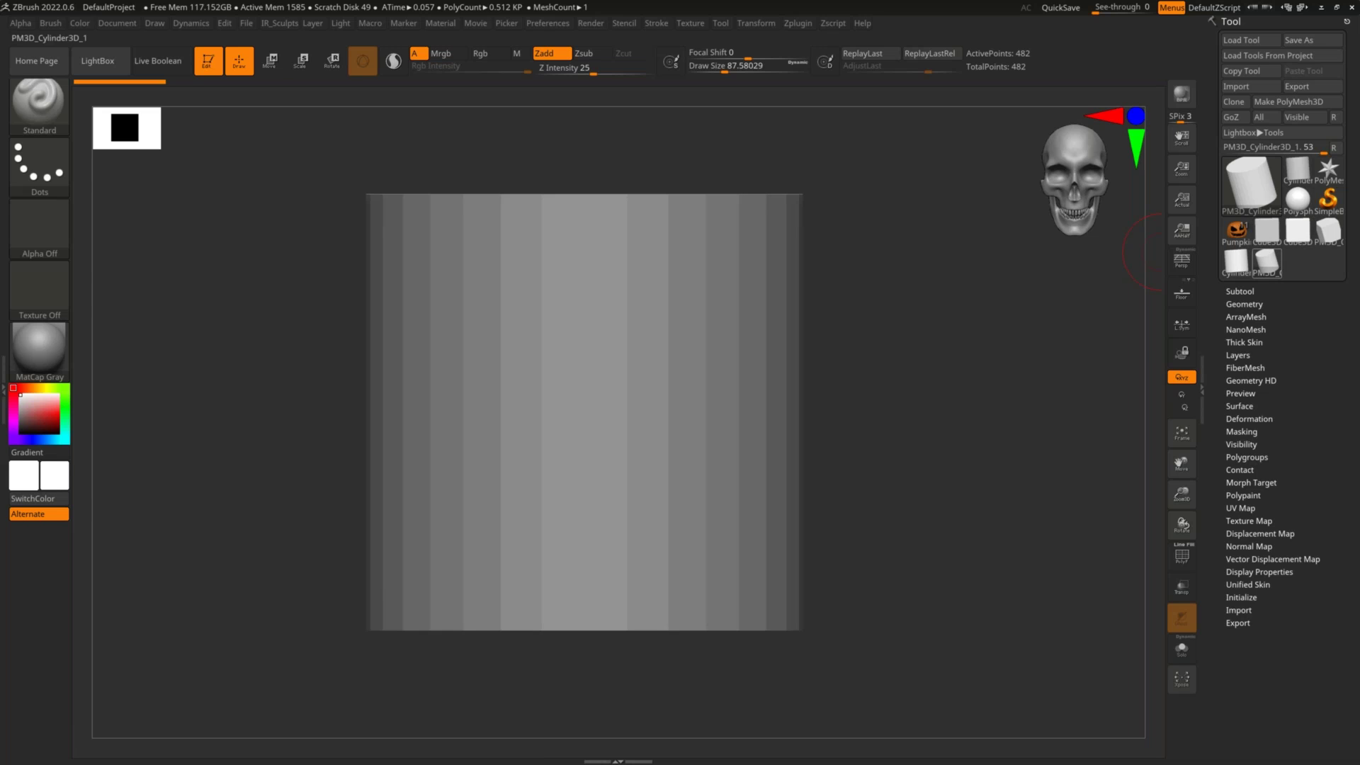
Switch back to the Pumpkin_Body diorama tool and expand its Subtool section to show the subtool folders
key("shift")
left_click(1277, 269, "shift")
left_click(1238, 246)
left_click_drag(977, 347, 993, 401)
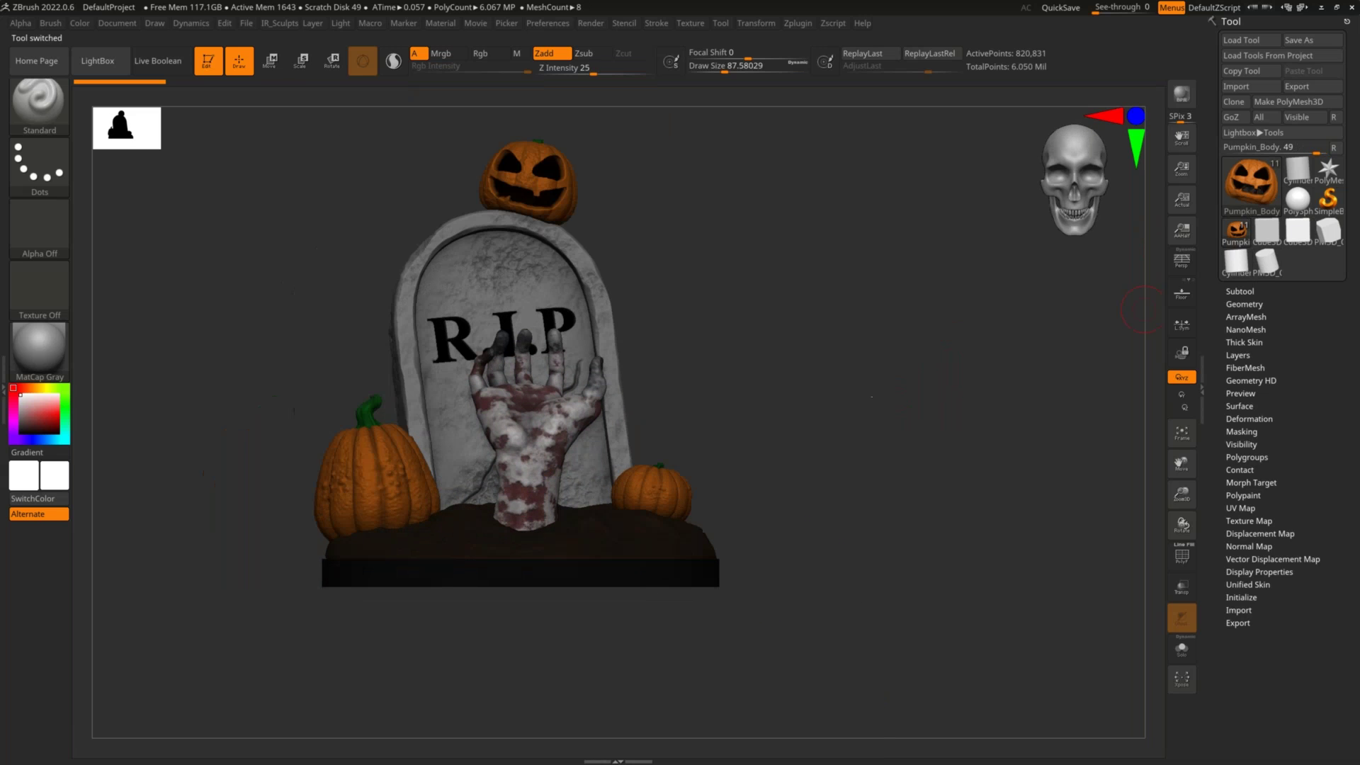
left_click(1245, 291)
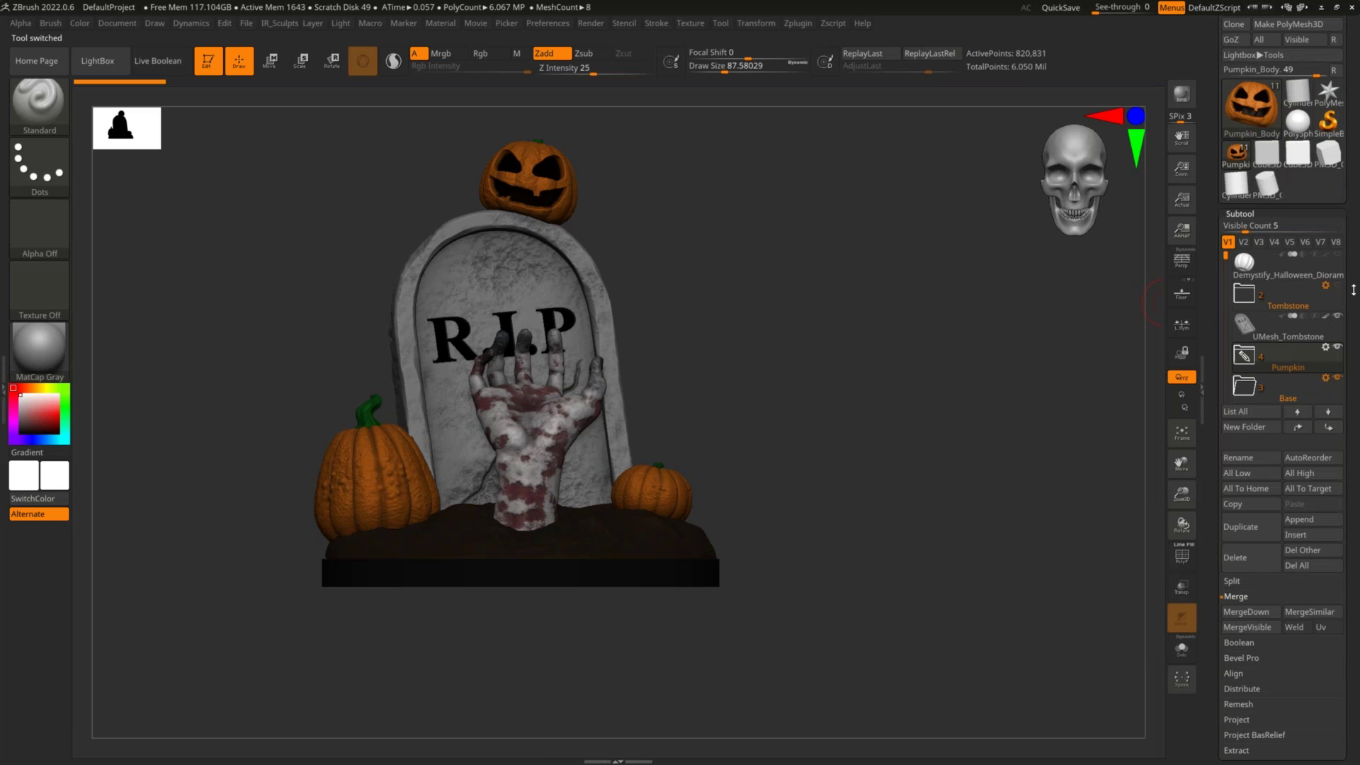
left_click_drag(1353, 289, 1352, 221)
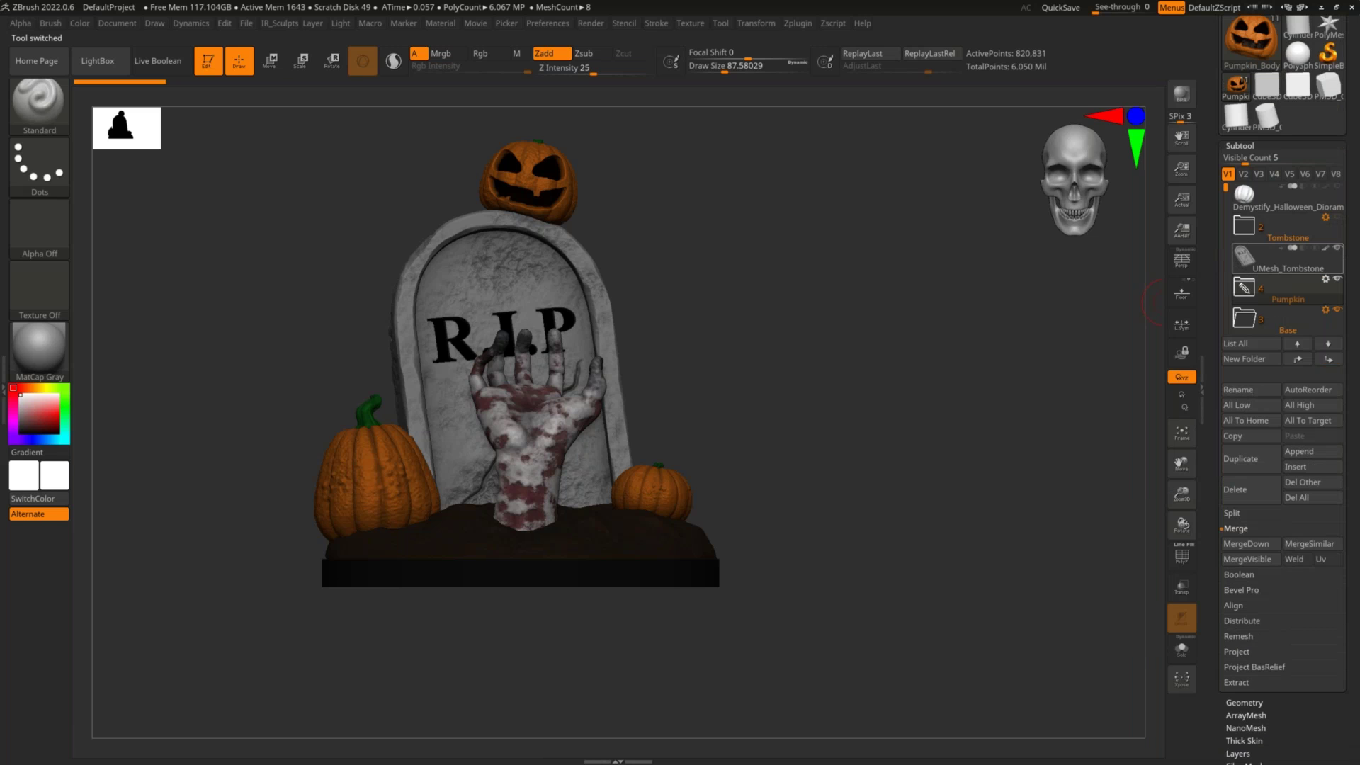
Delete the Pumpkin_Body diorama tool together with all of its subtools
left_click(1290, 222)
mouse_move(1225, 212)
left_mouse_down()
mouse_move(1222, 247)
mouse_move(1221, 191)
left_mouse_up()
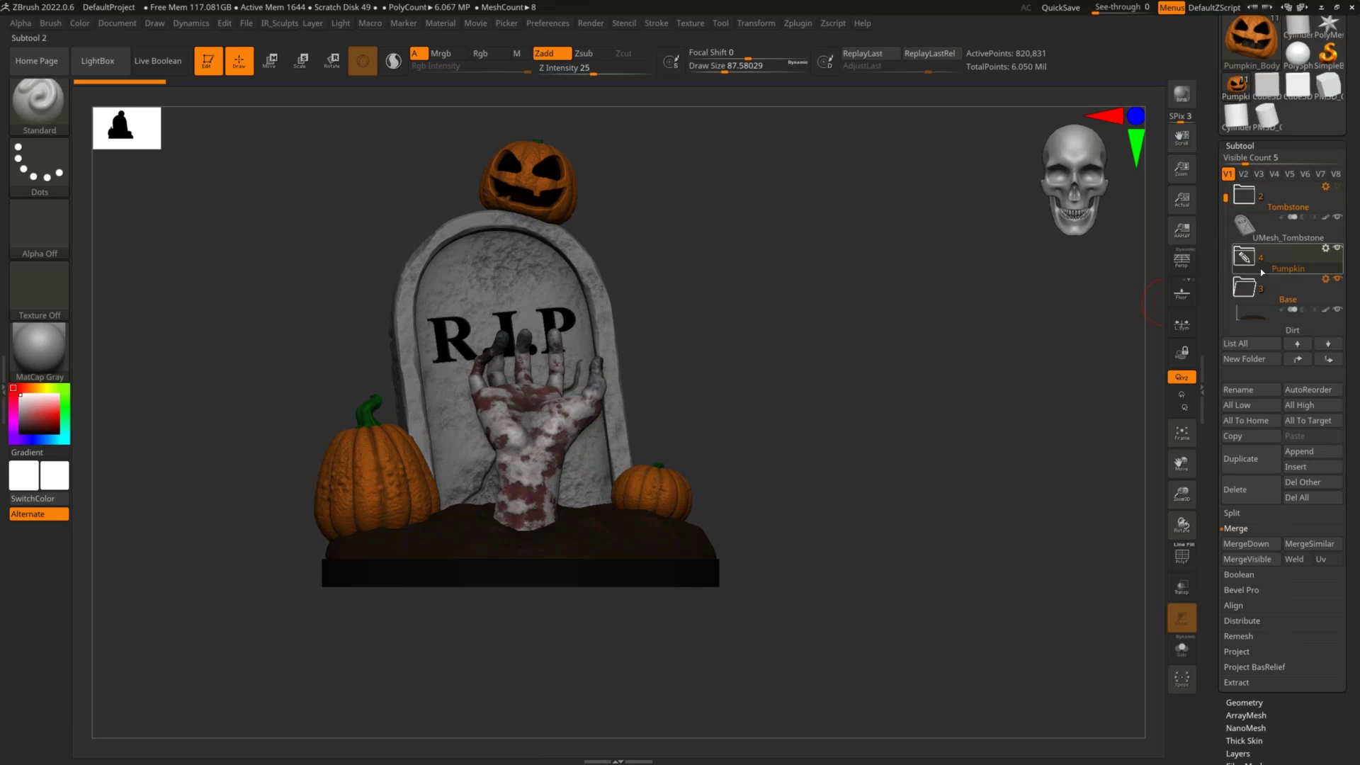
scroll(1257, 268, "down", 1)
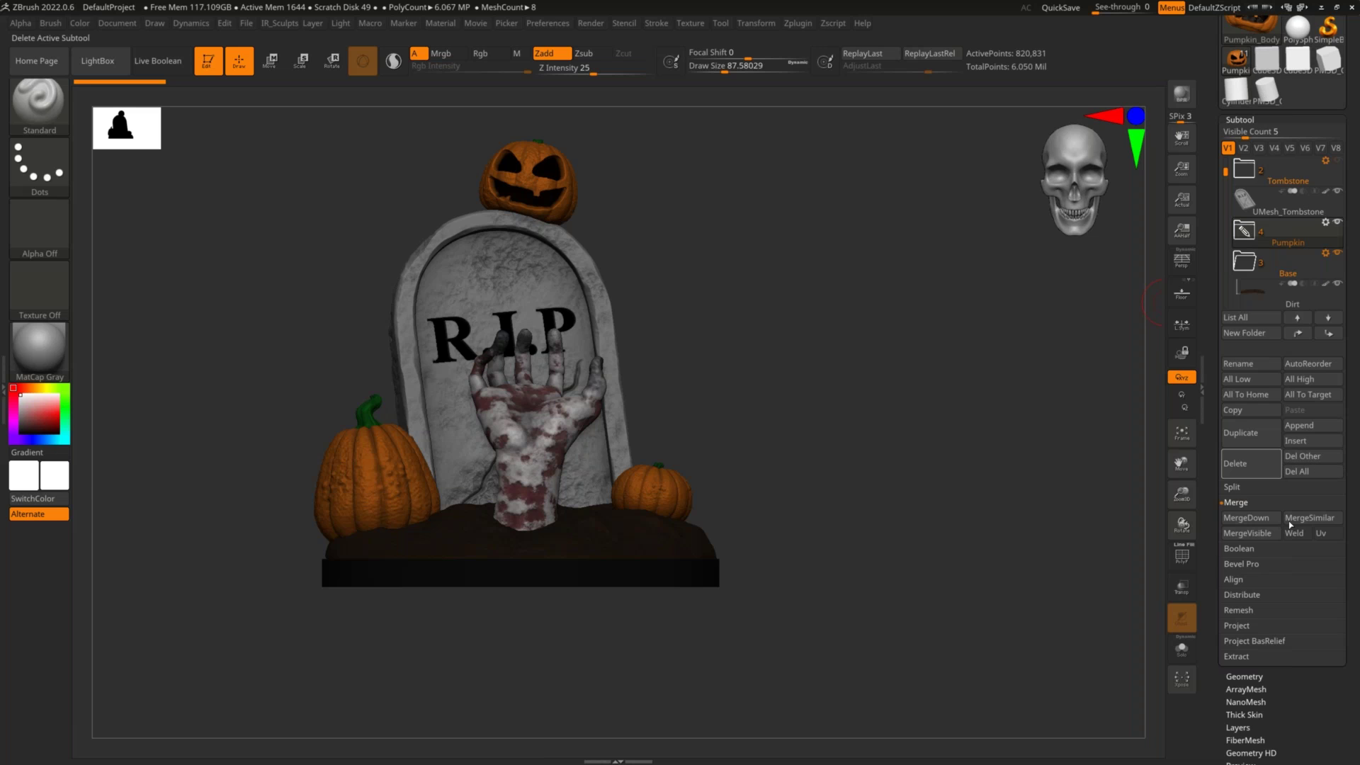
left_click(1303, 471)
left_click(1125, 500)
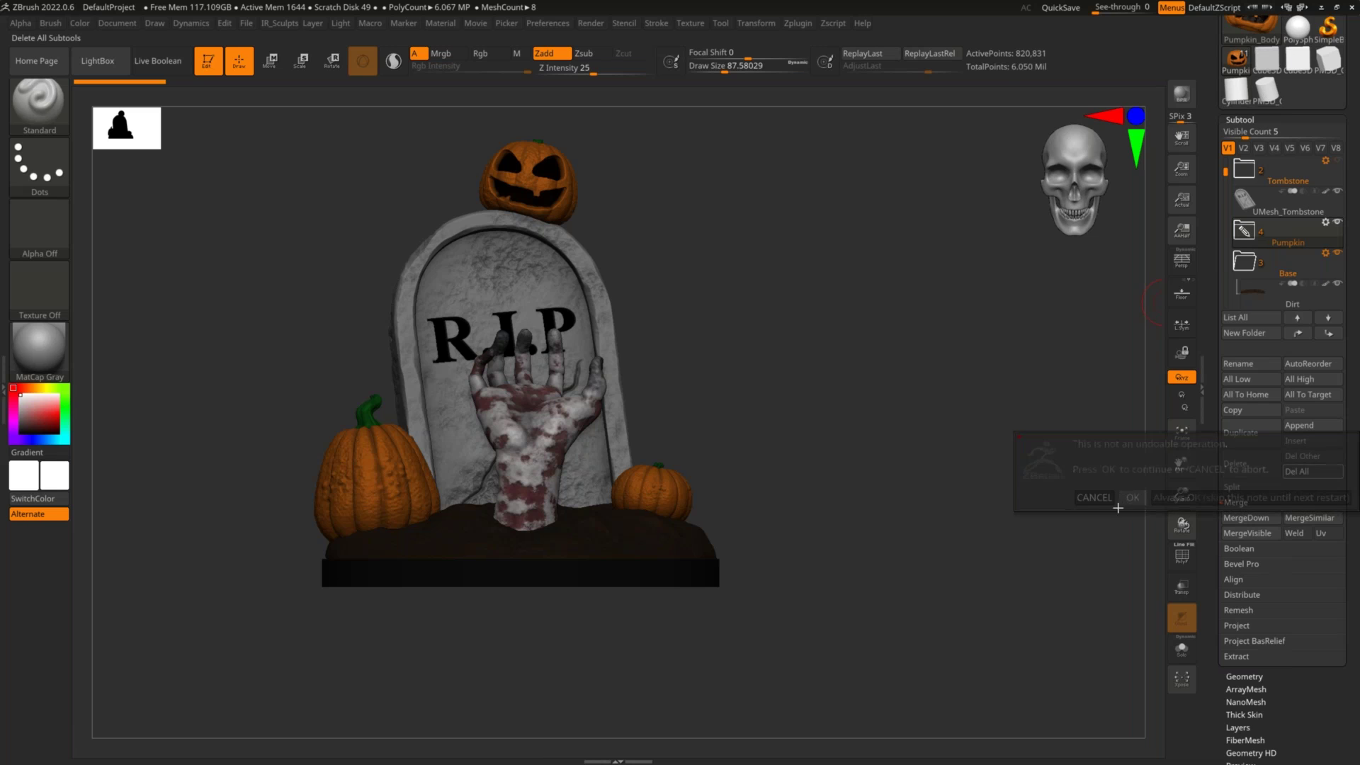
scroll(1350, 149, "up", 3)
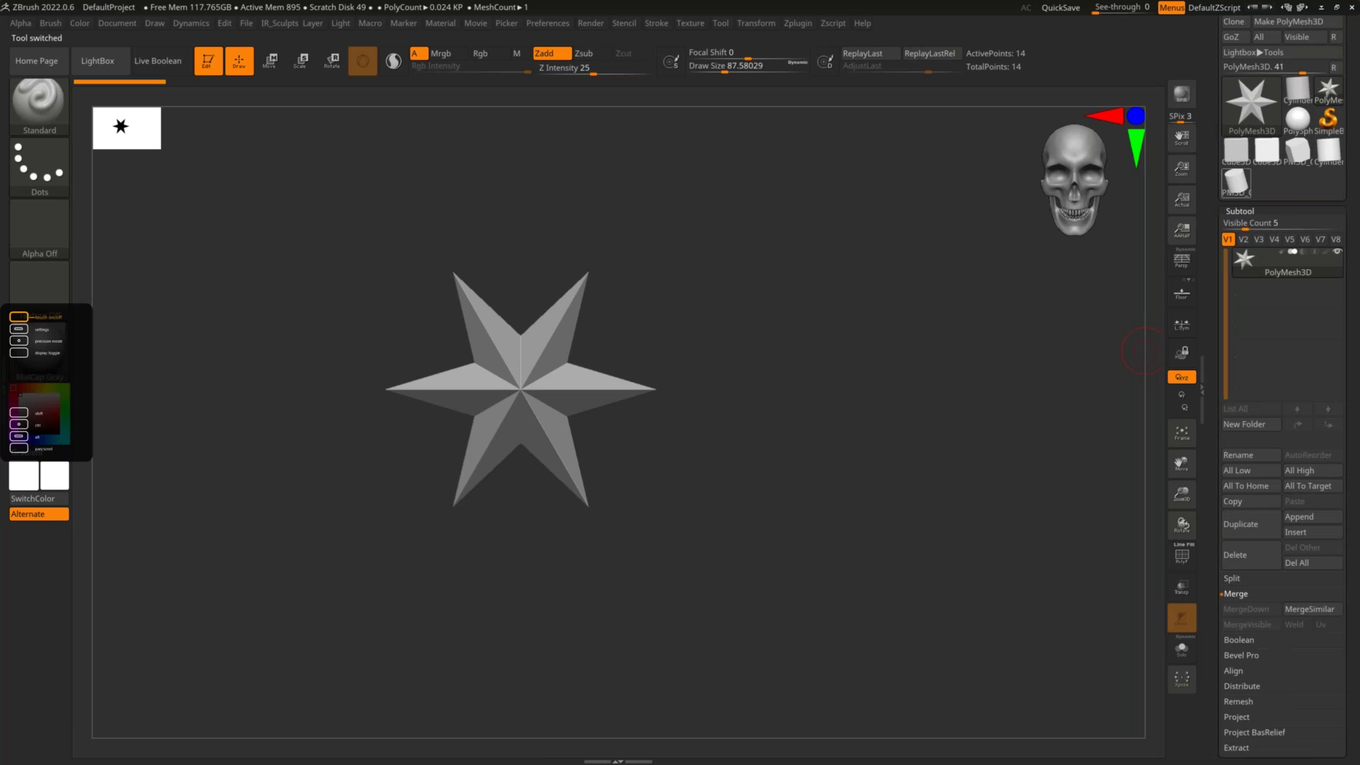
Remove the PM3D_Cylinder3D_1 and Cylinder3D_1 tools by deleting all their subtools
left_click(1235, 182)
left_click(1325, 565)
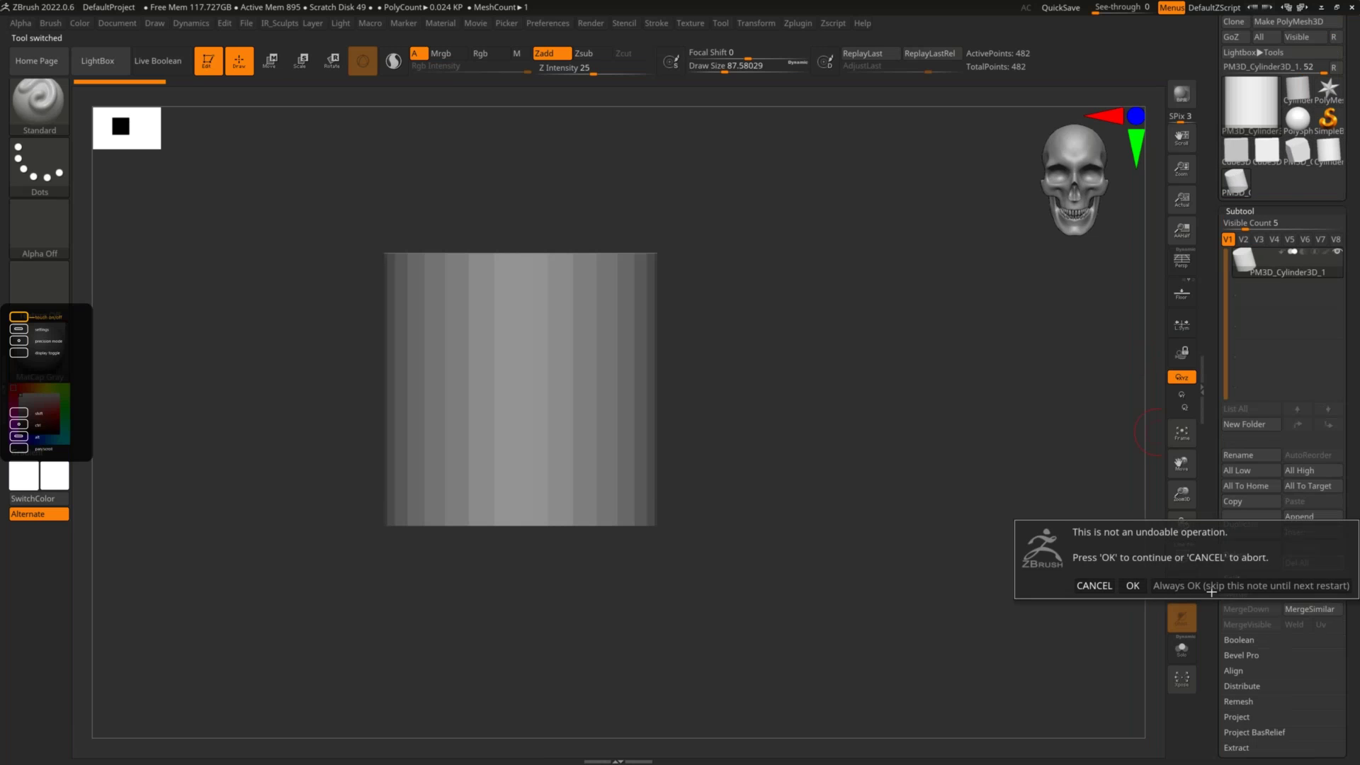
left_click(1133, 586)
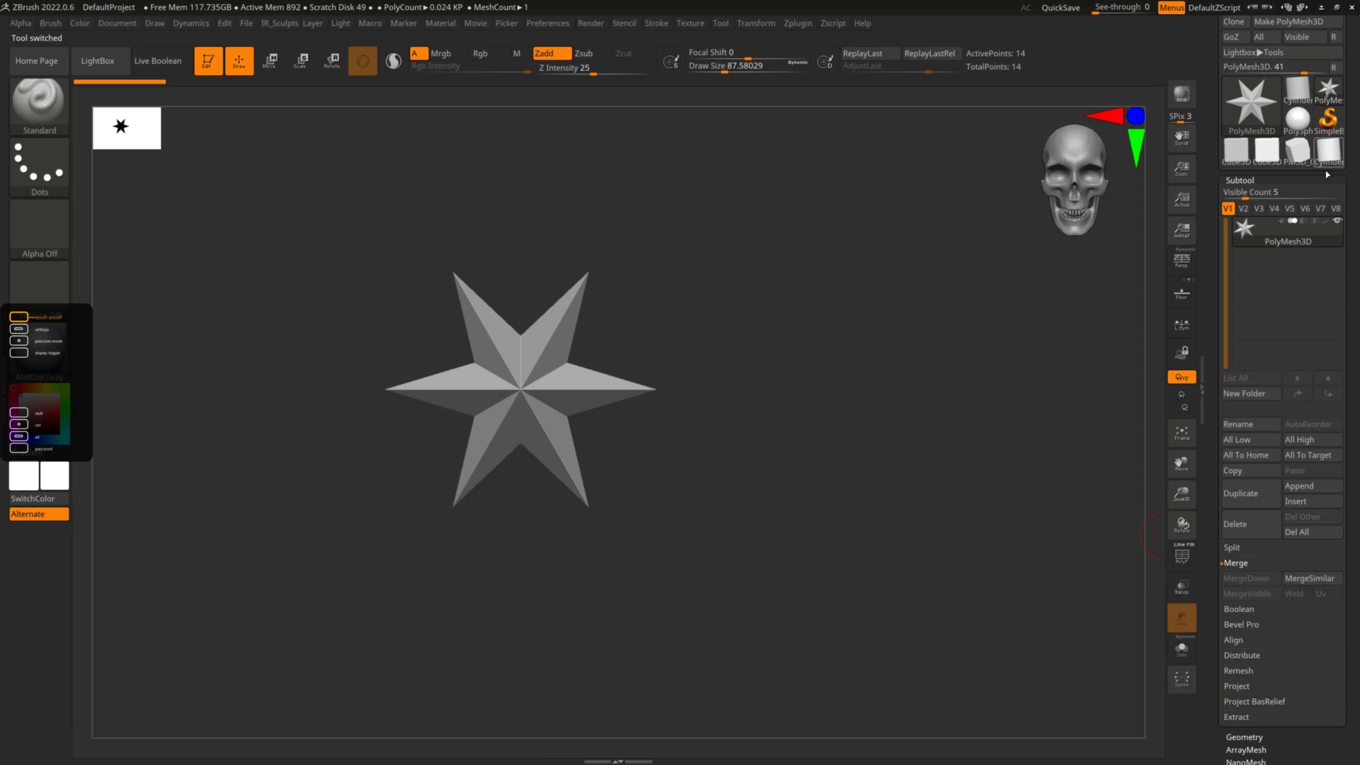
left_click(1327, 151)
left_click(1313, 537)
left_click(1132, 562)
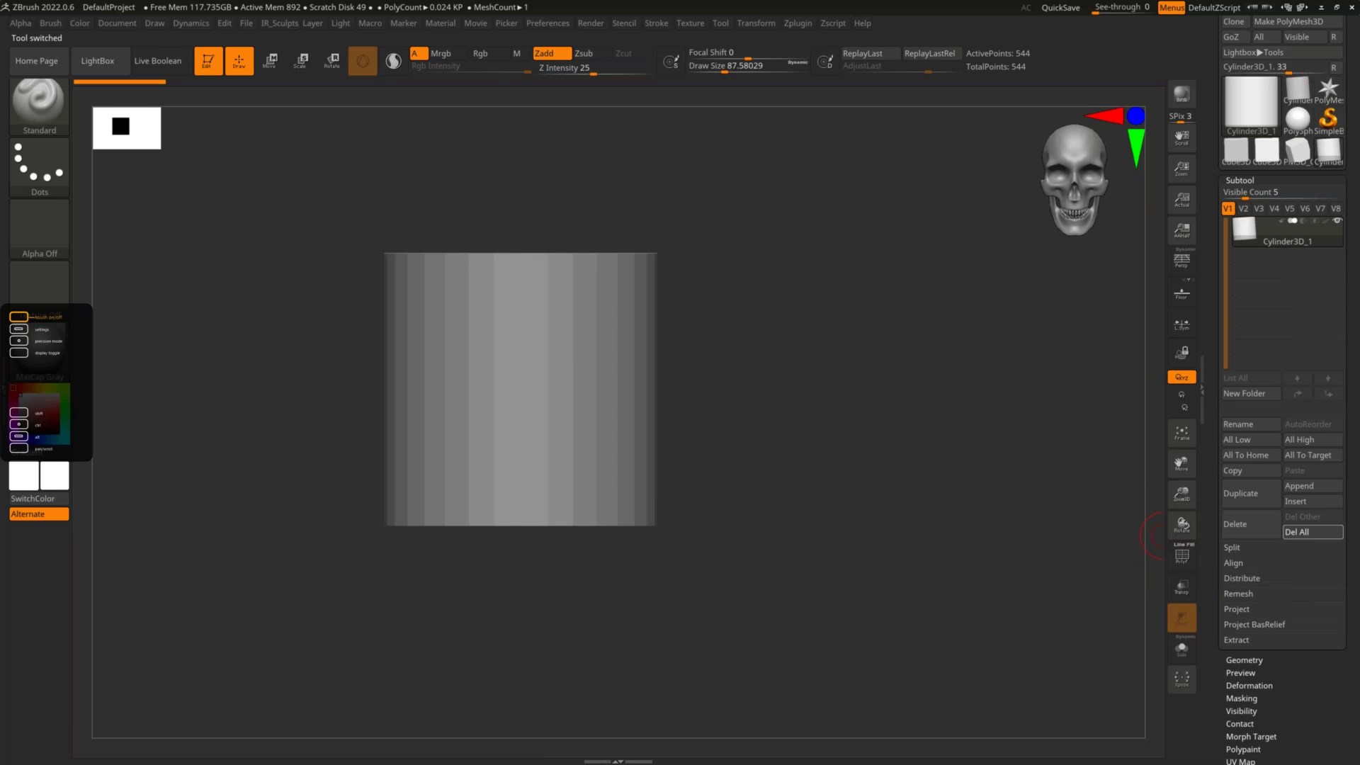
Remove the leftover PM3D_Cube3D_1 and Cube3D_1 tools by deleting all their subtools
left_click(1298, 152)
left_click(1312, 532)
left_click(1132, 558)
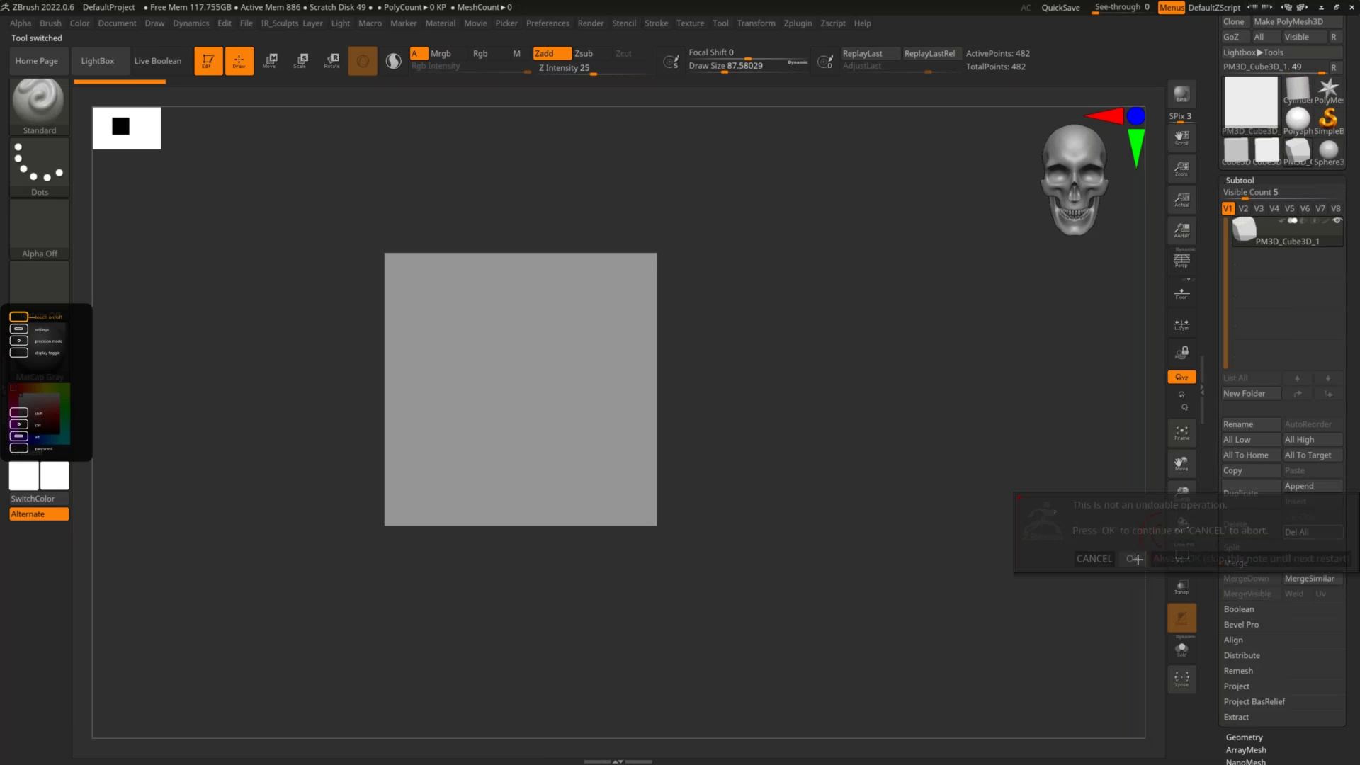
left_click(1267, 150)
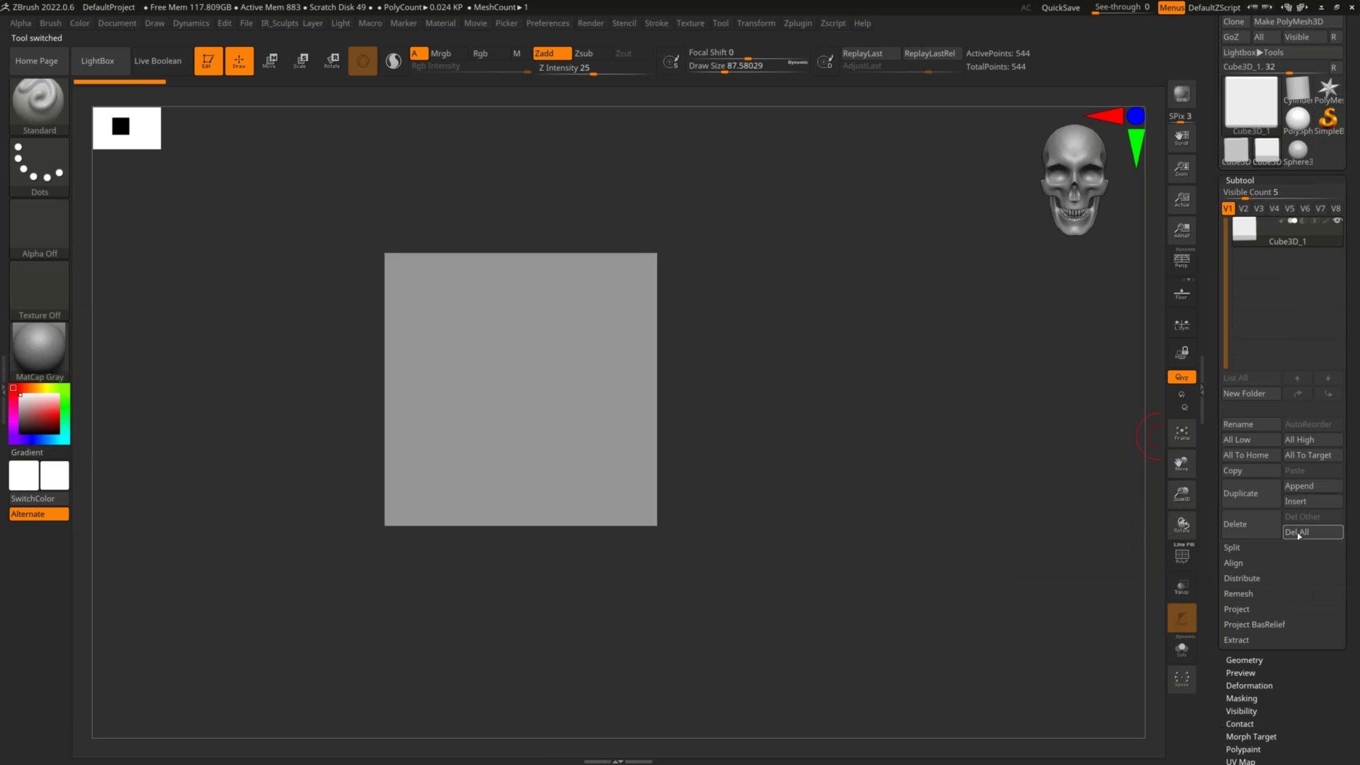
left_click(1312, 532)
left_click(1132, 558)
left_click(1312, 532)
left_click(1132, 558)
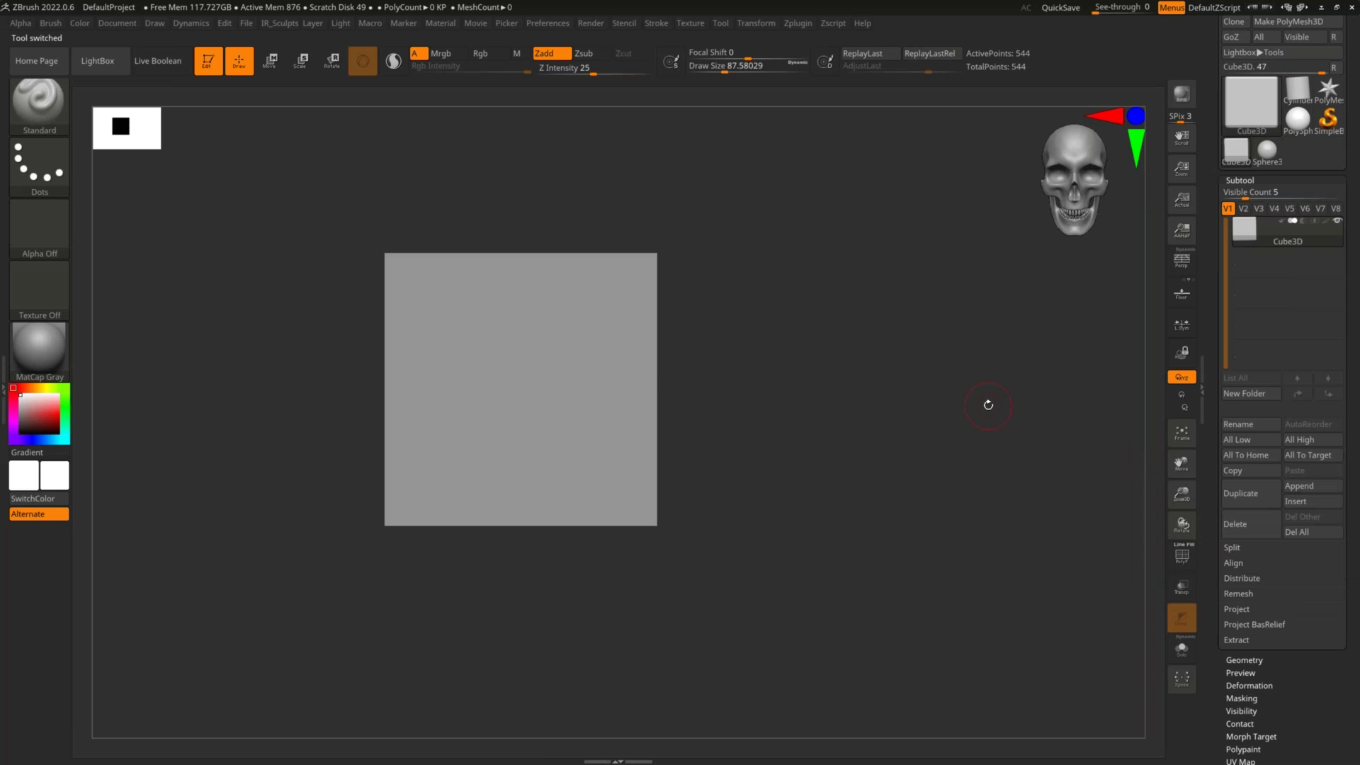
Turn on the wireframe for the cube and compare its topology with the Sphere3D and PolySphere tools
left_click_drag(829, 297, 914, 305)
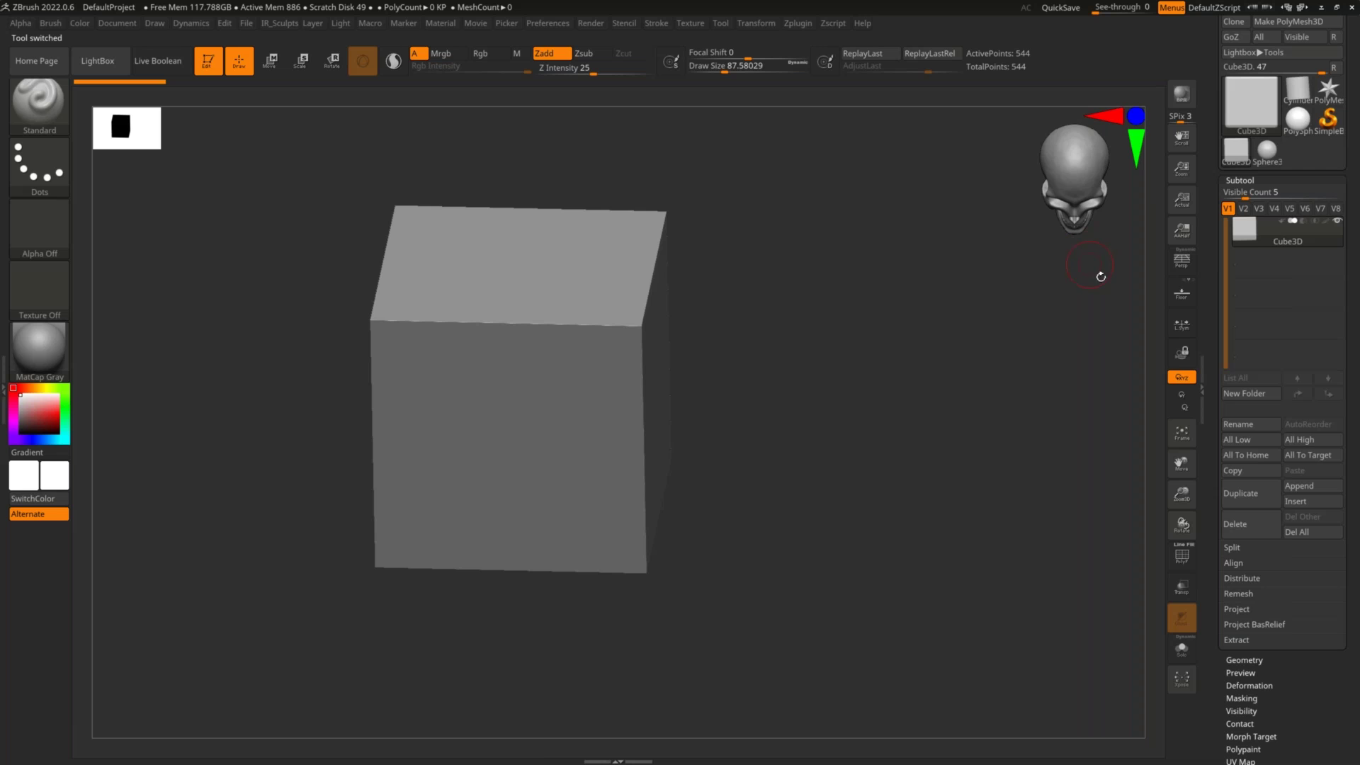
left_click_drag(1041, 313, 795, 369)
key("shift+f")
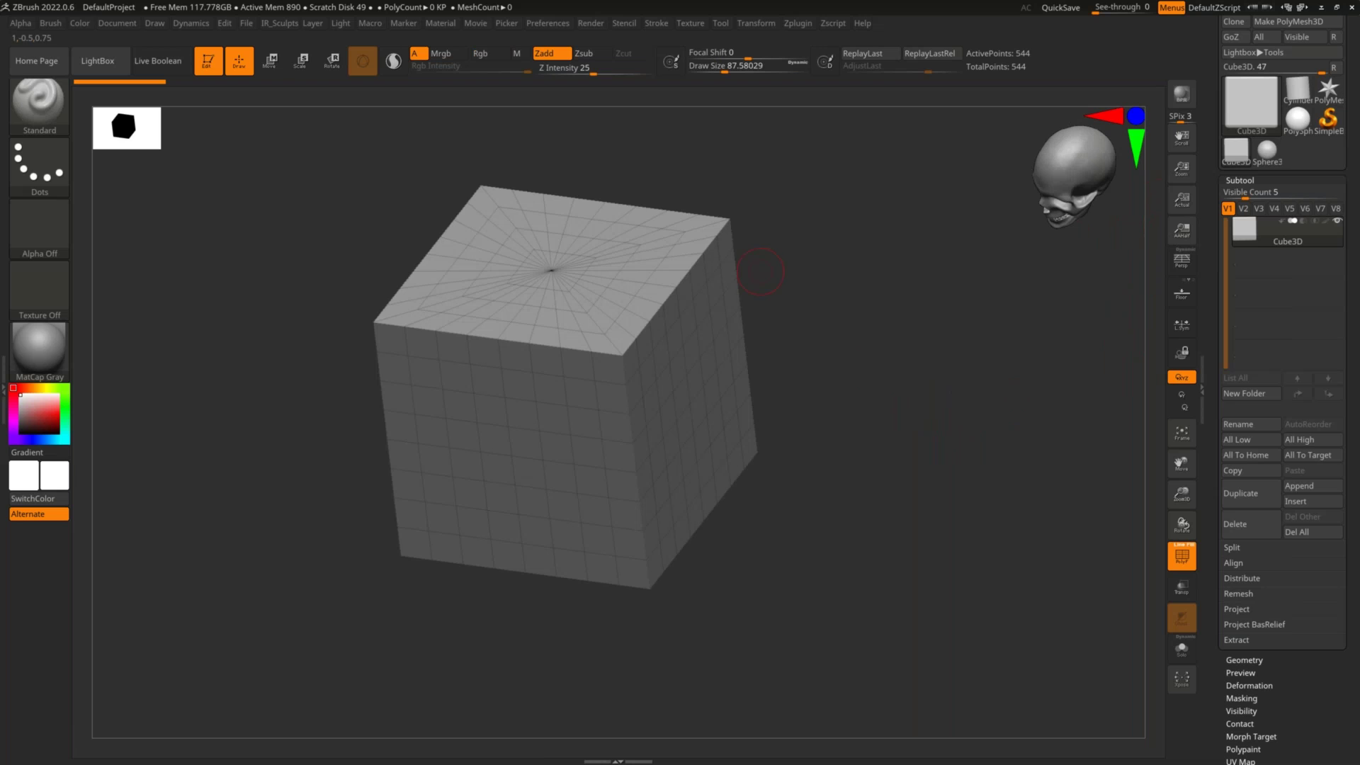
left_click(1300, 125)
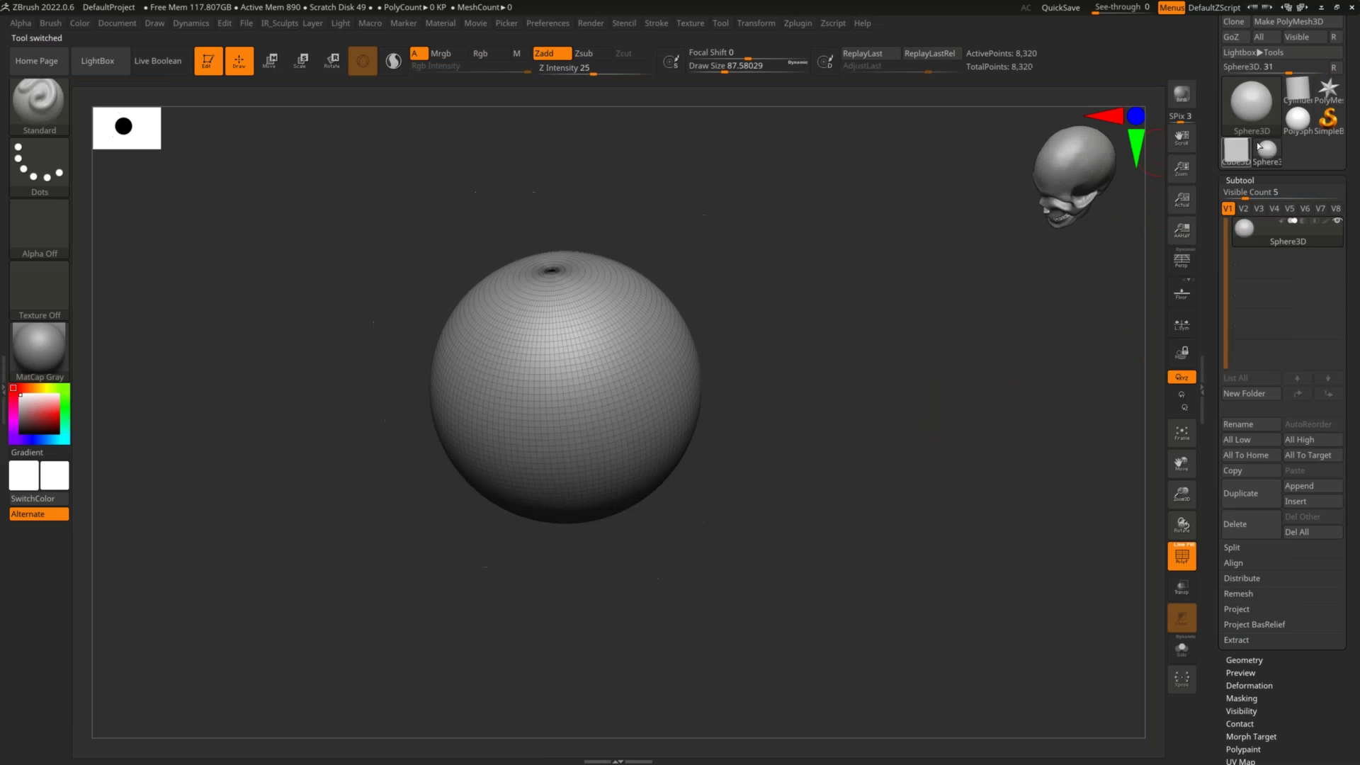
left_click(1295, 128)
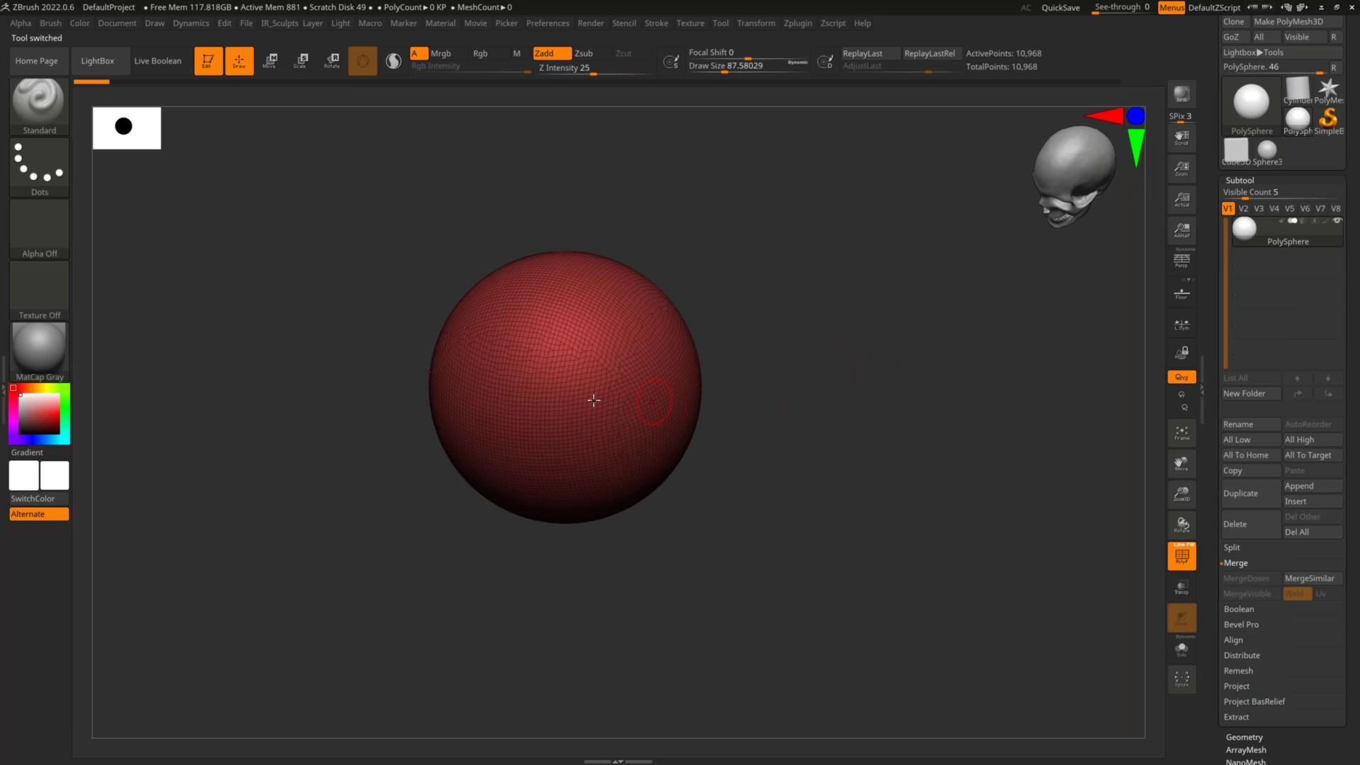
Load DefaultProject.ZPR from the LightBox project library without saving the current project
key("comma")
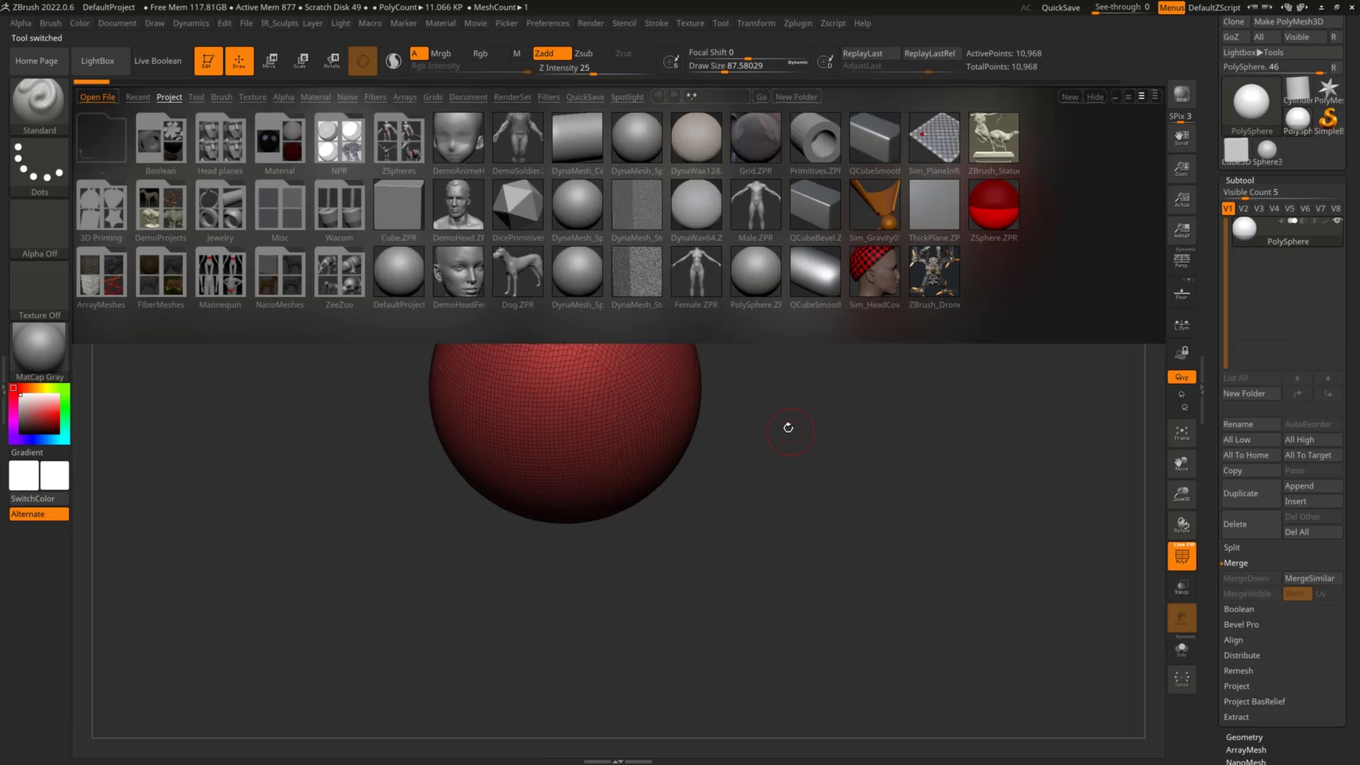
left_click(400, 279)
left_click(523, 272)
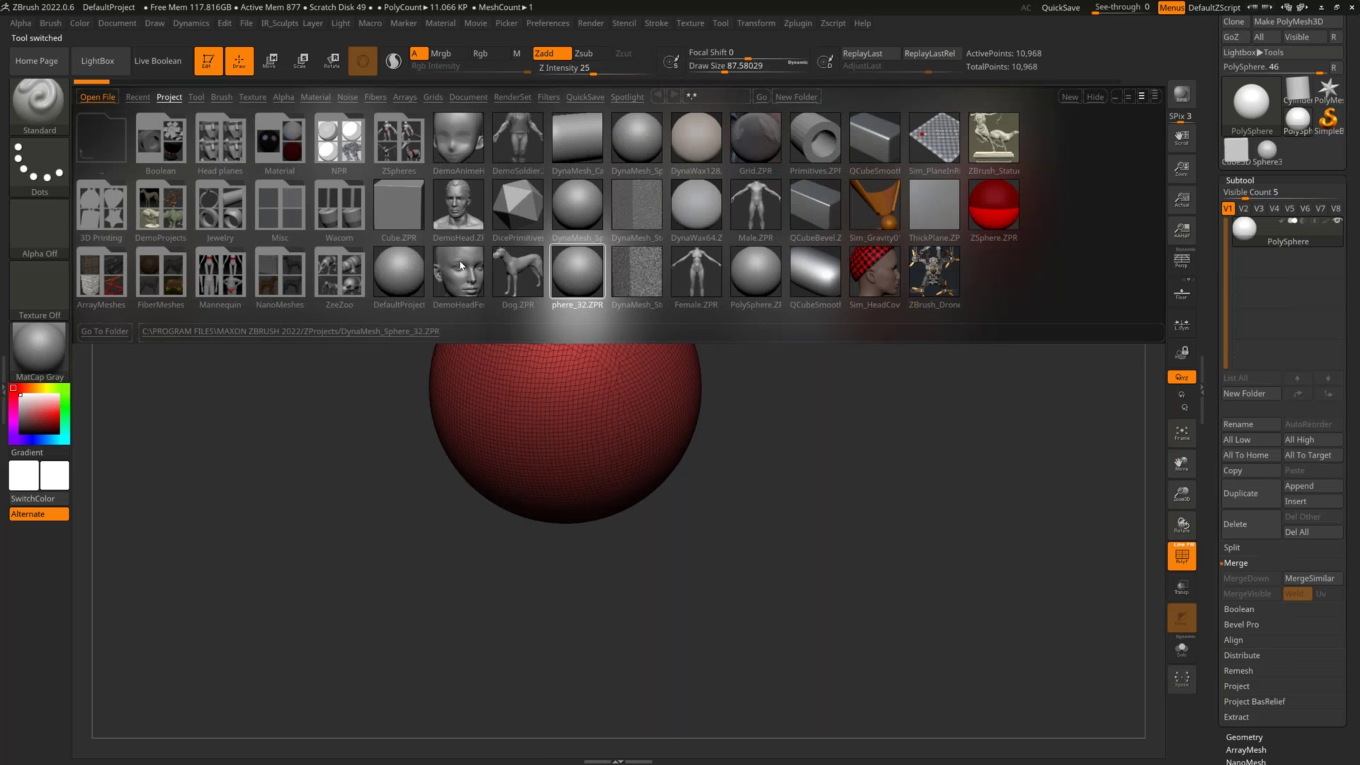
left_click(386, 280)
double_click(386, 280)
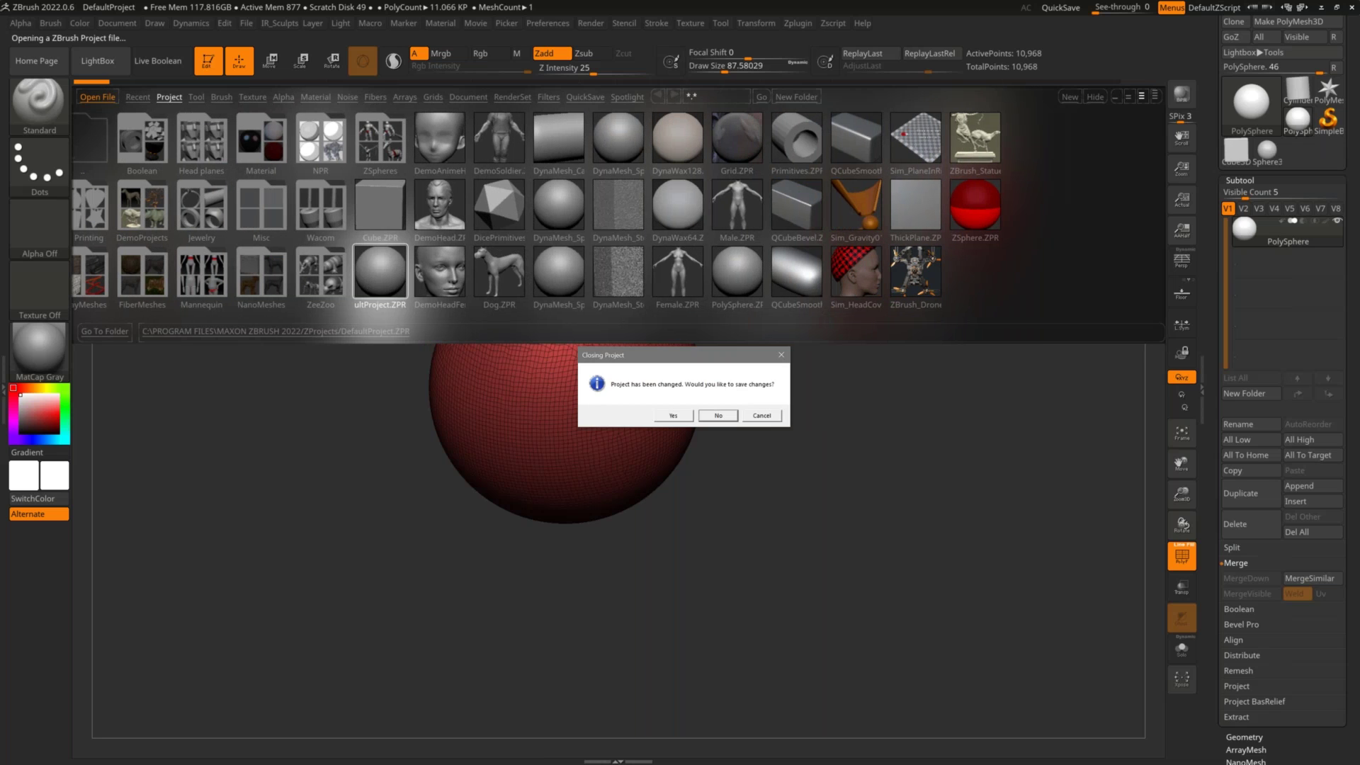
left_click(718, 415)
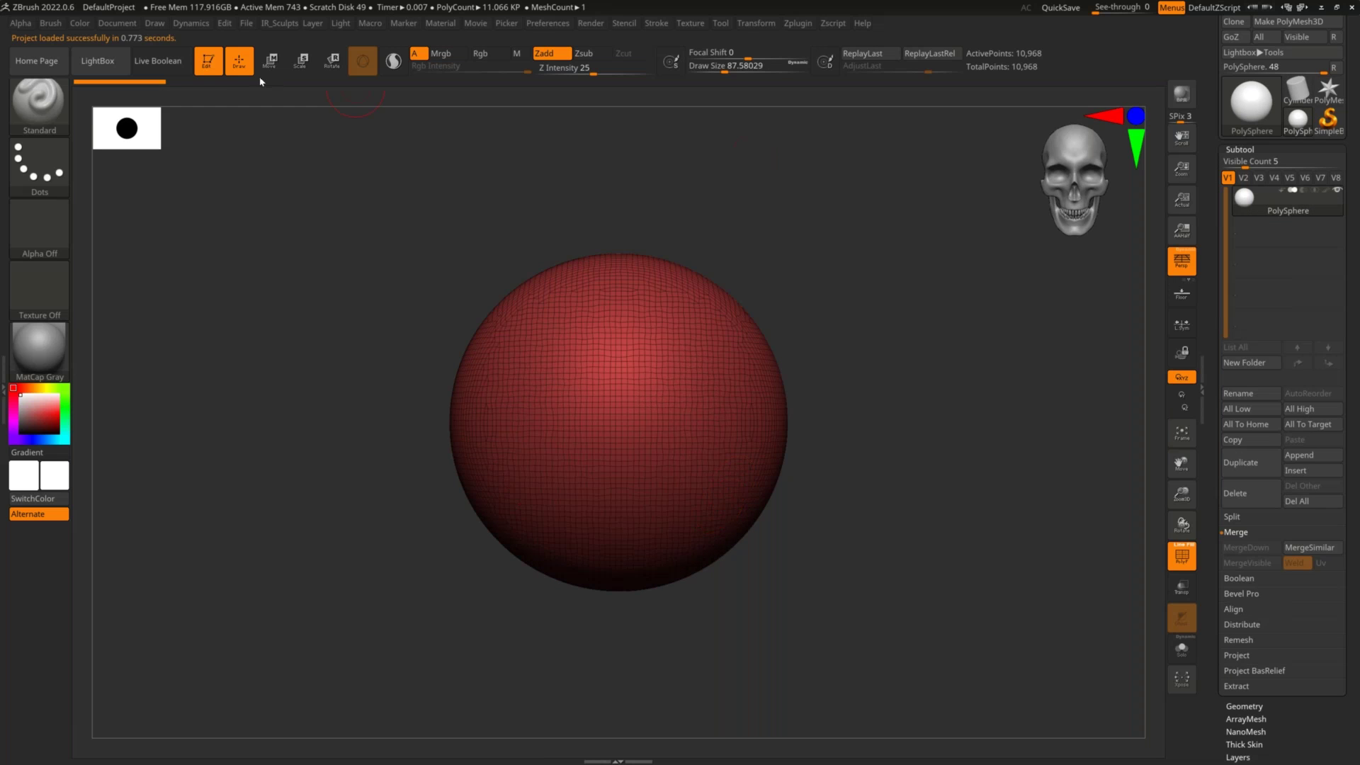
Show and hide the LightBox library repeatedly to demonstrate toggling it, leaving it closed
left_click(102, 62)
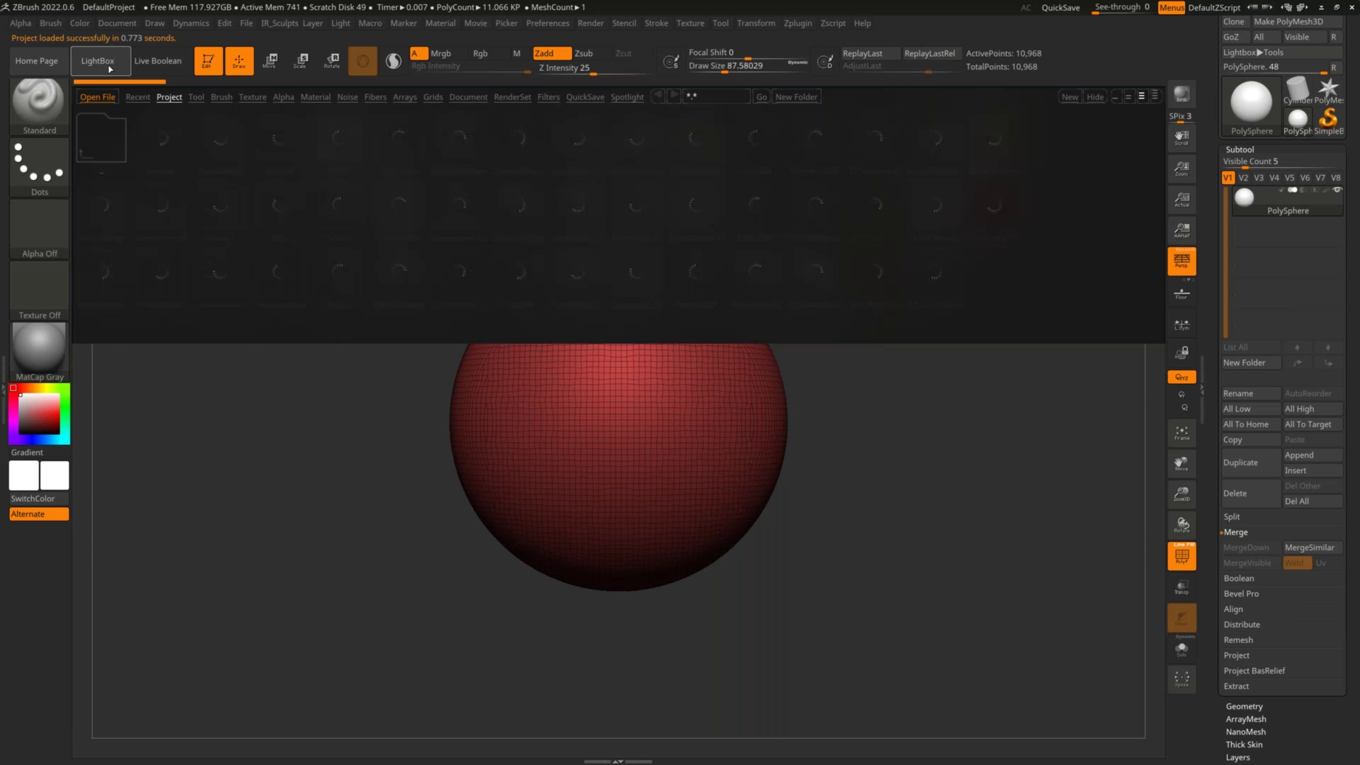
key("comma")
key("comma")
key("comma")
key("comma")
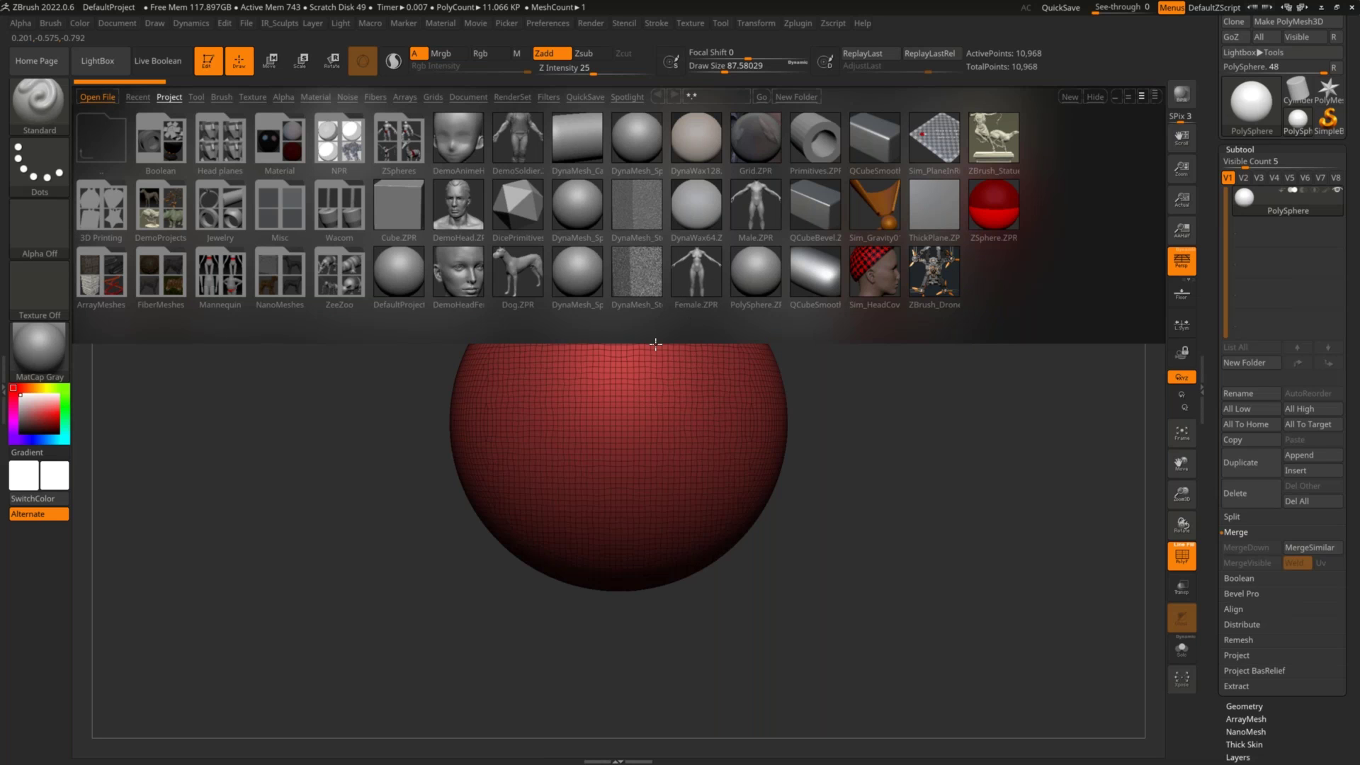
key("comma")
Set the Draw Size to about 155 and choose the Move brush from the sculpting brushes
right_click_drag(842, 264, 842, 278, "ctrl")
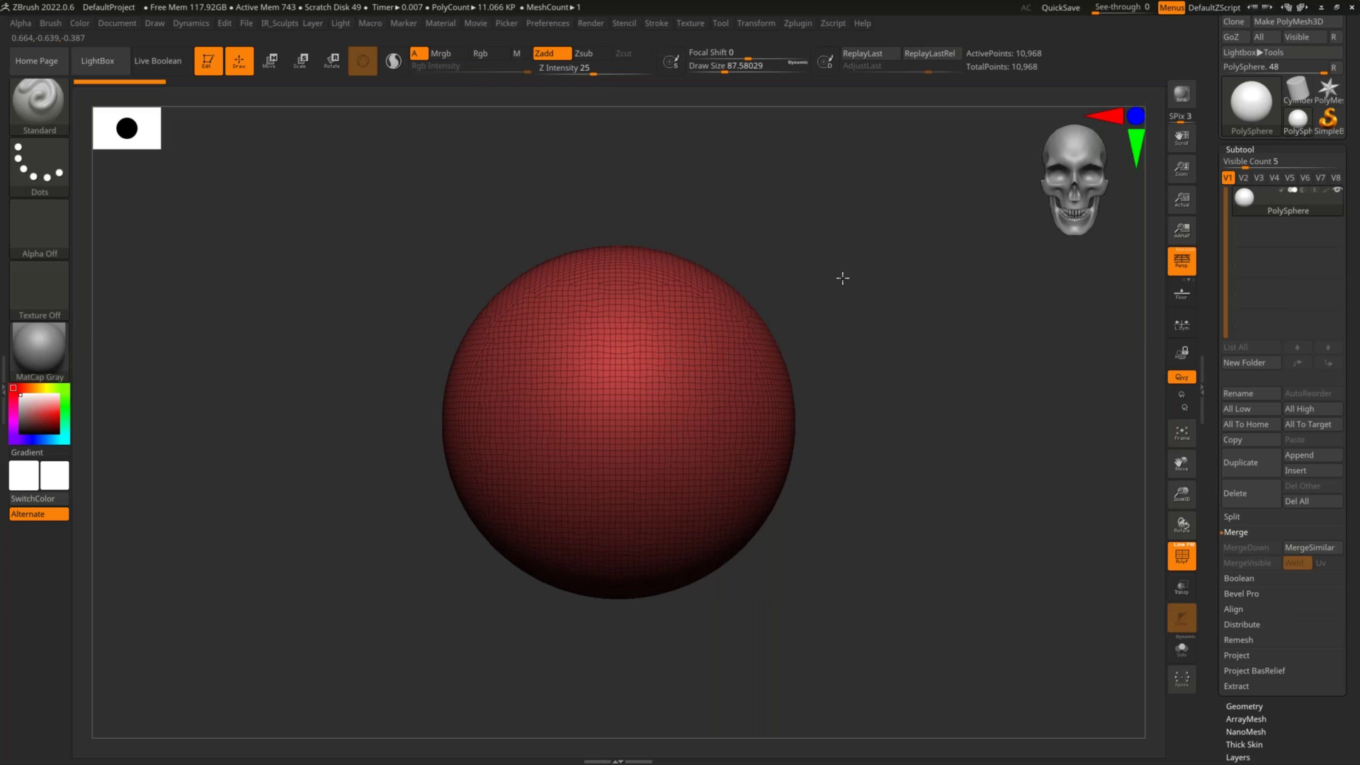
scroll(842, 278, "down", 2)
key("s")
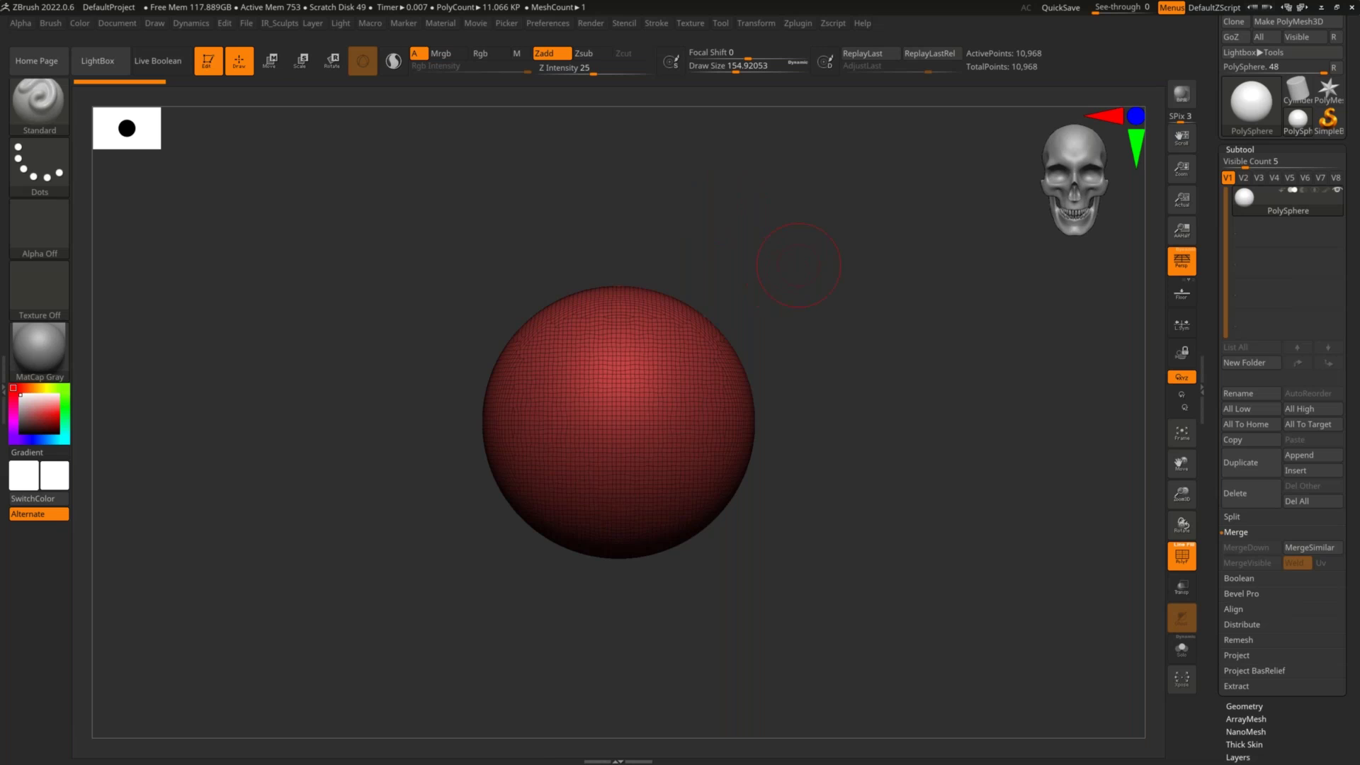
left_click_drag(815, 276, 817, 252)
scroll(817, 252, "up", 2)
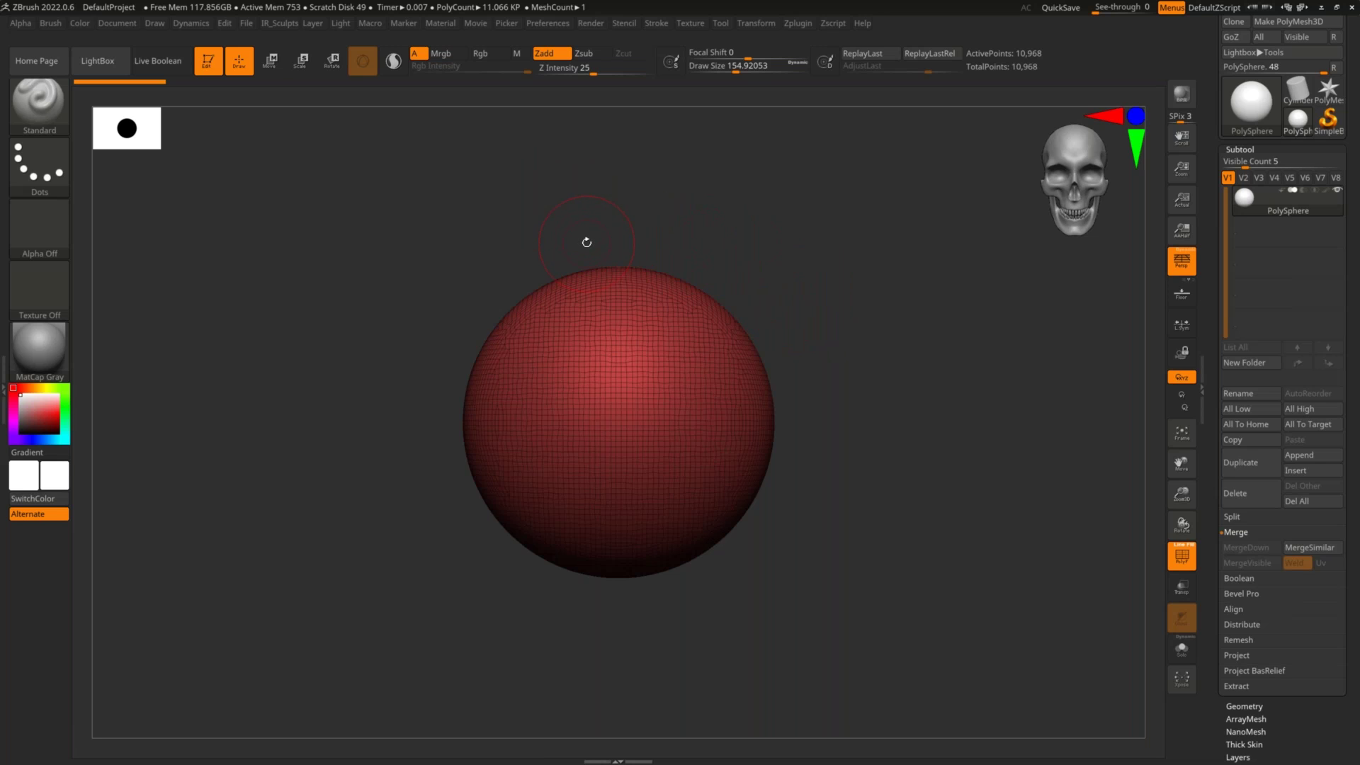
key("b")
key("m")
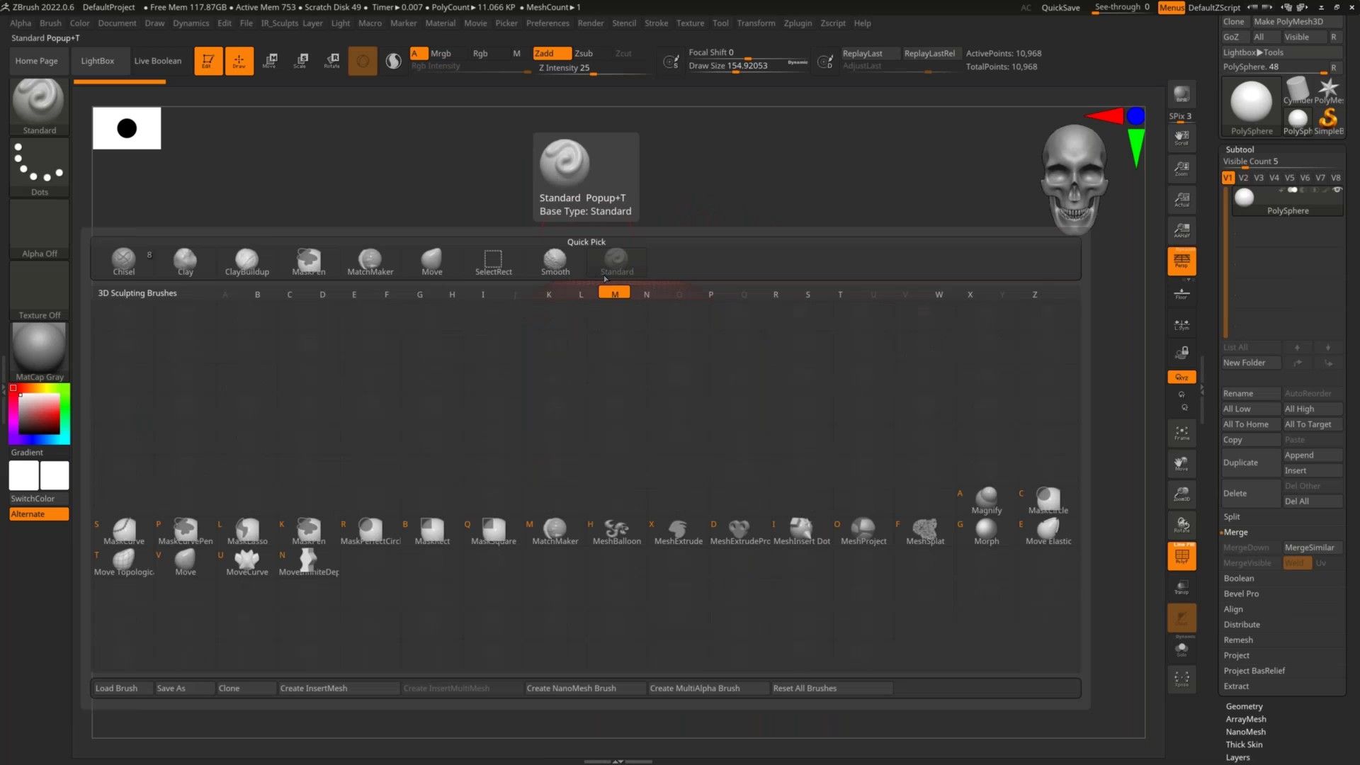
key("v")
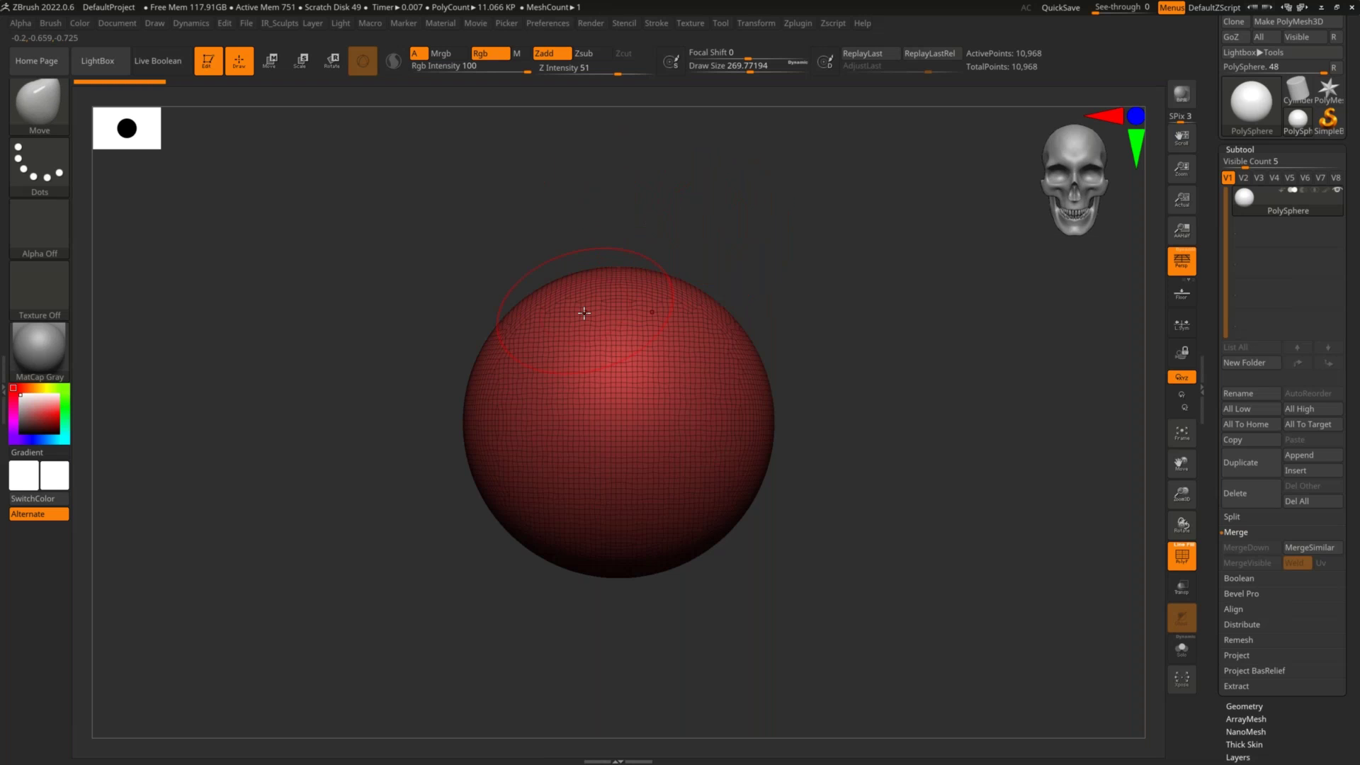
key("b")
key("m")
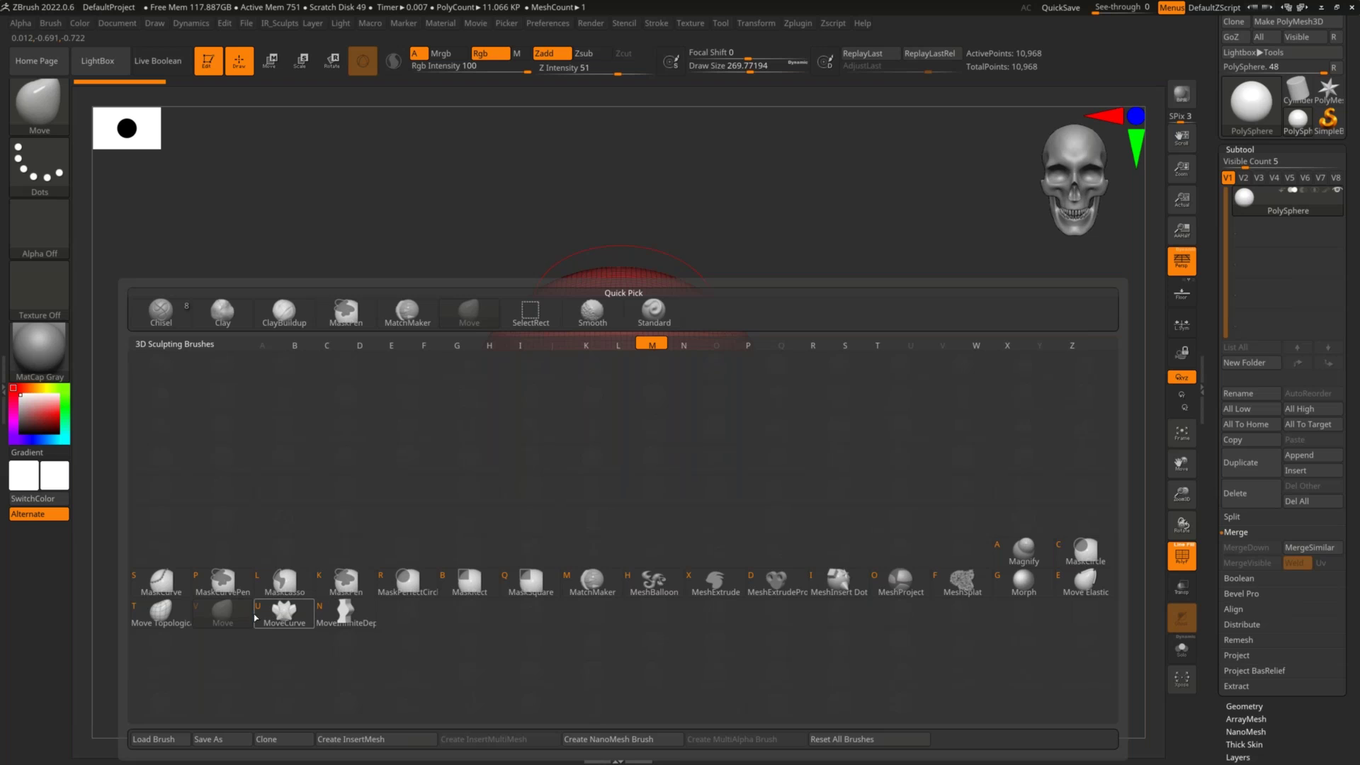
key("shift")
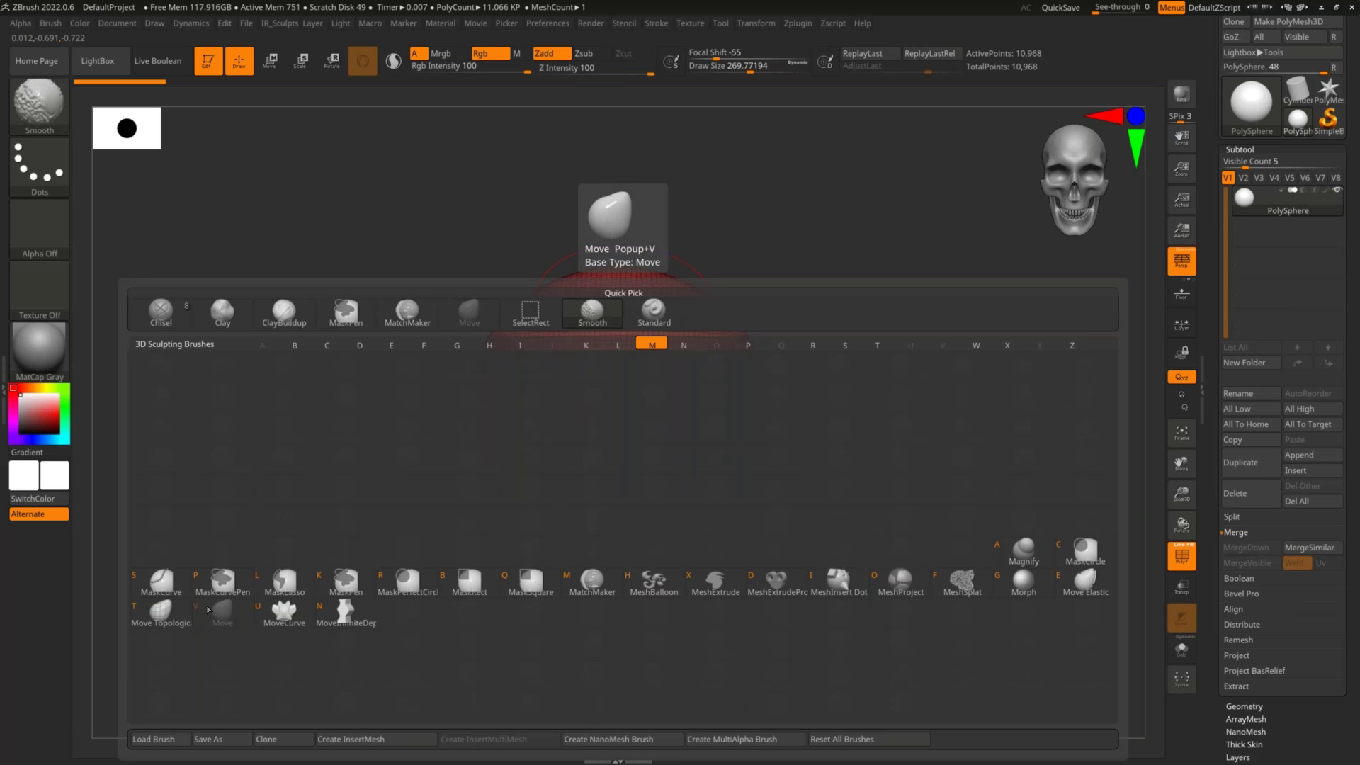
key("m")
key("b")
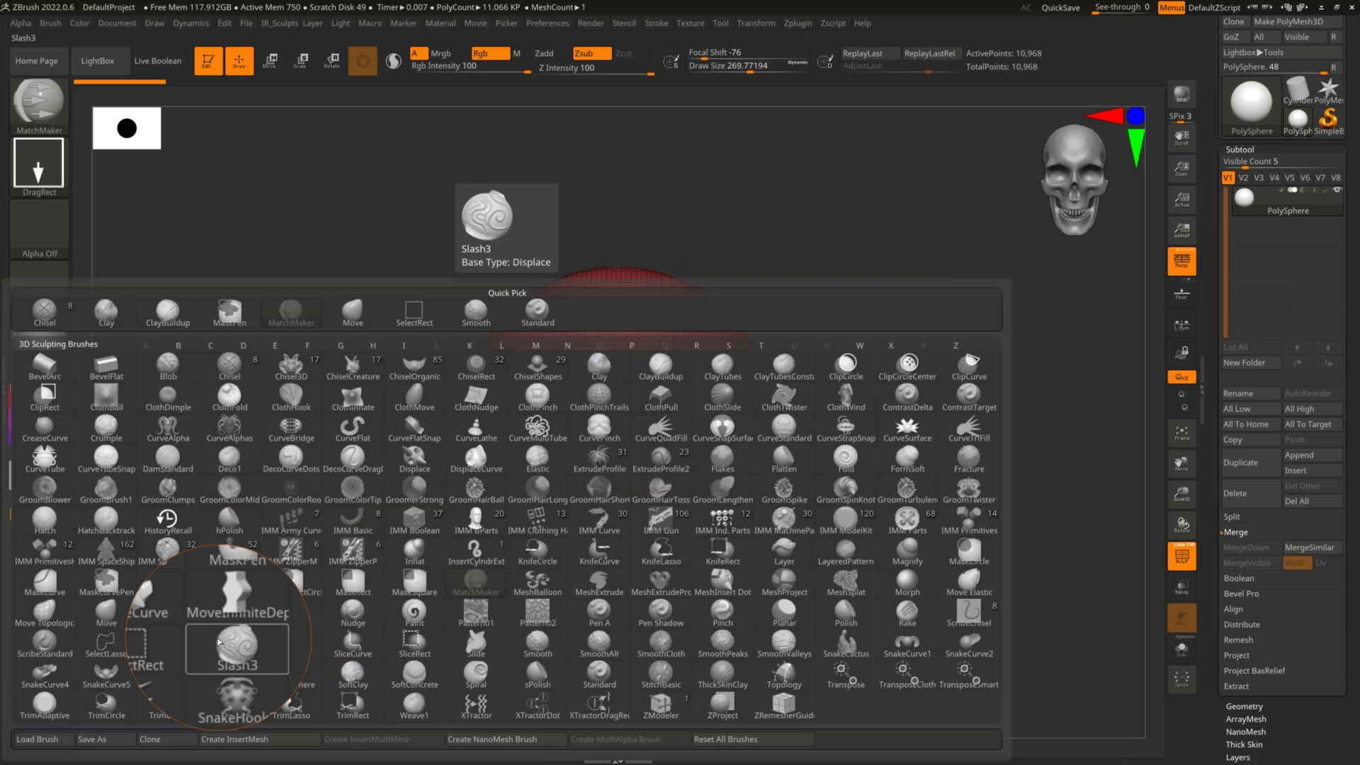
key("b")
left_click(299, 317)
key("shift")
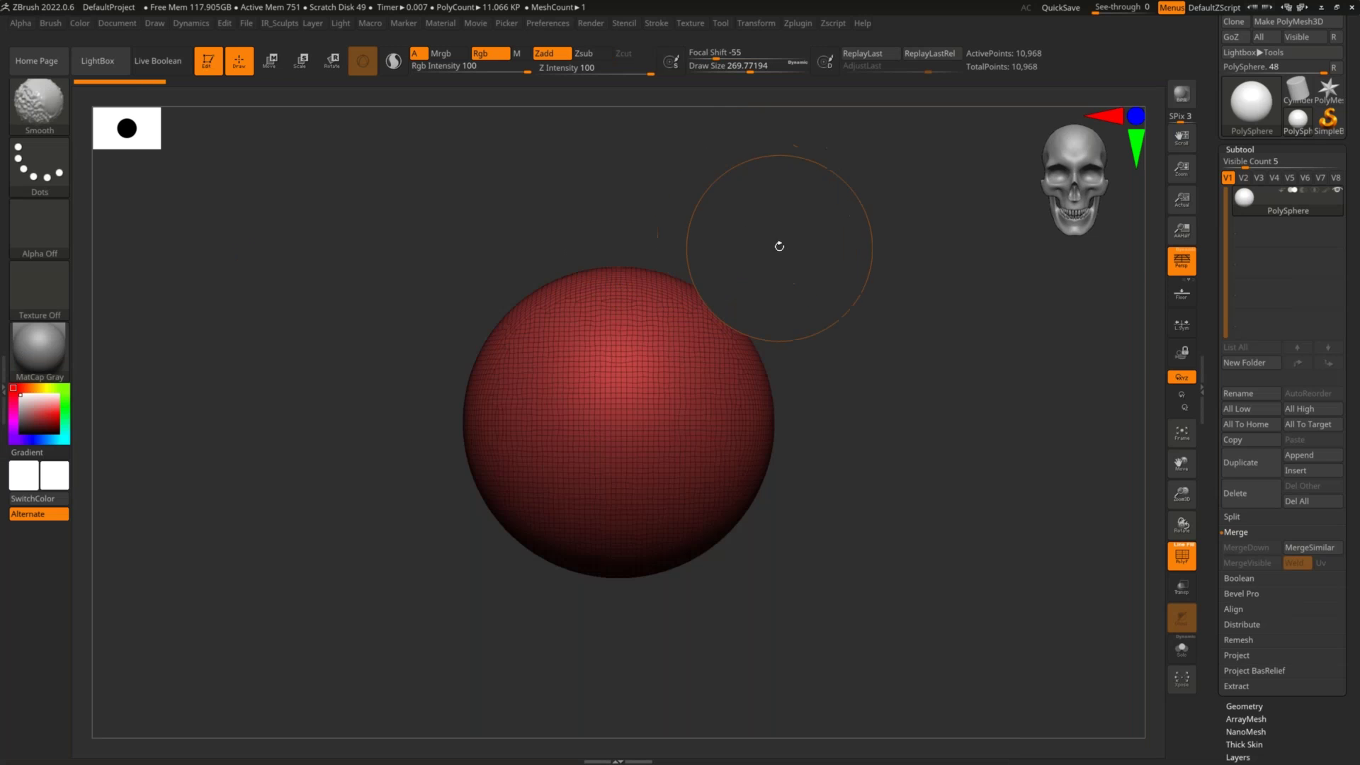
key("alt")
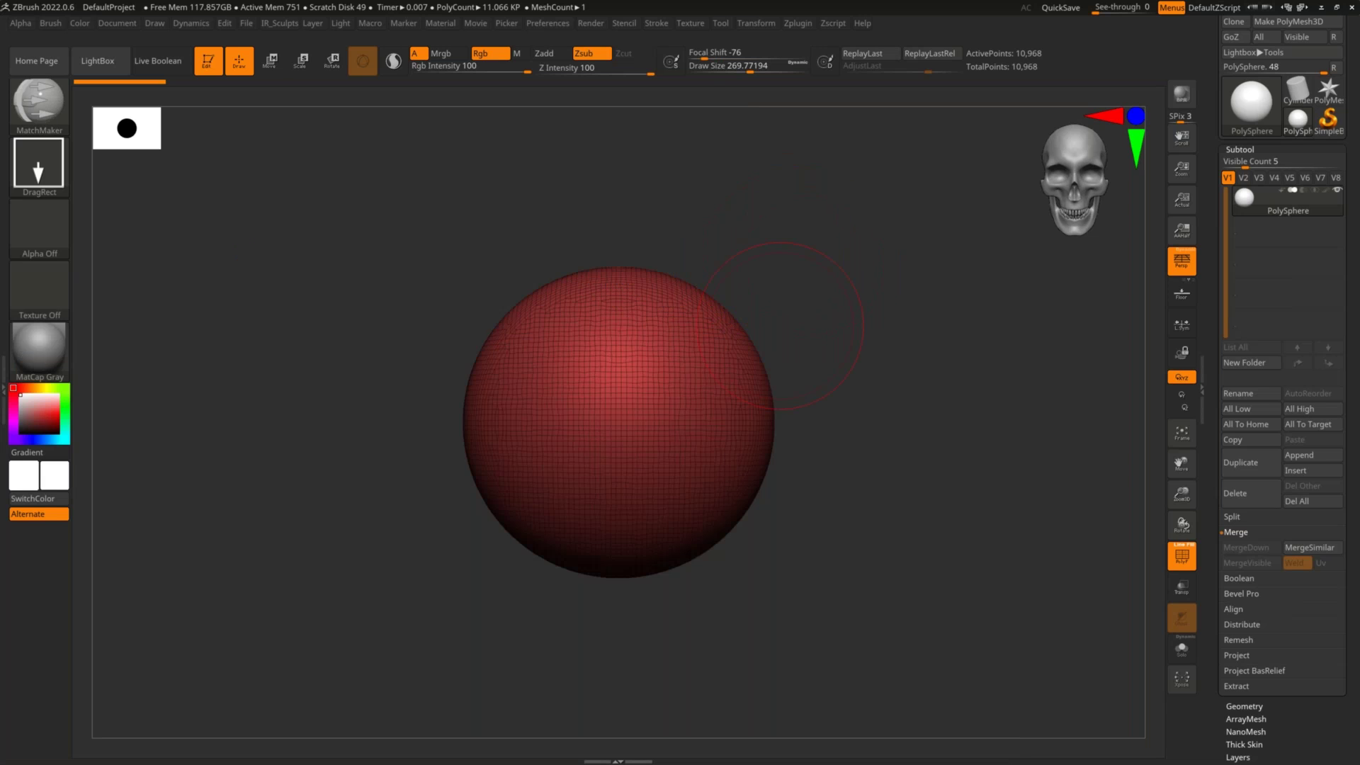
Enlarge the Draw Size to about 422 and switch back to the Move brush
key("s")
left_click_drag(707, 348, 722, 348)
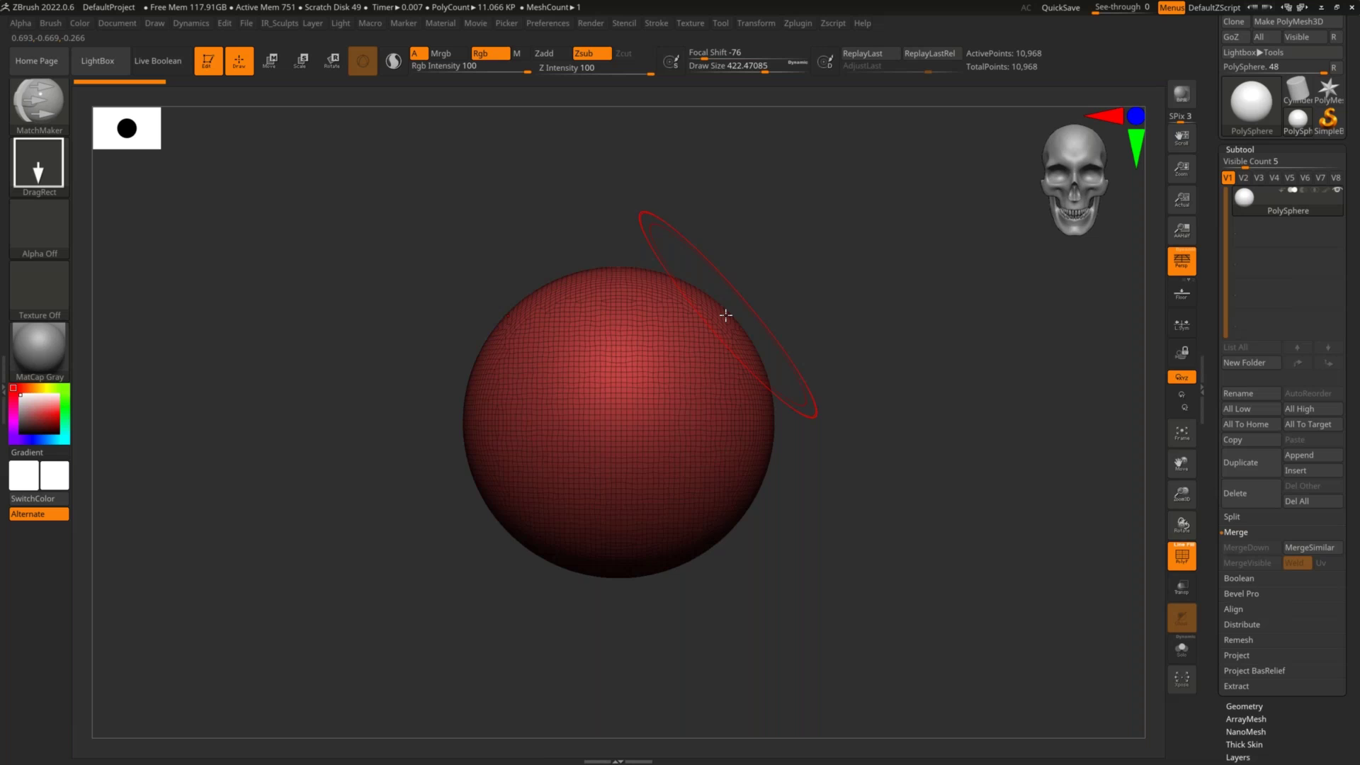
key("b")
key("v")
Reshape the upper part and sides of the PolySphere with a few Move brush strokes
mouse_move(722, 331)
left_mouse_down()
mouse_move(816, 276)
mouse_move(740, 315)
left_mouse_up()
mouse_move(849, 300)
left_mouse_down()
mouse_move(737, 318)
mouse_move(781, 402)
left_mouse_up()
left_click_drag(837, 349, 822, 237, "alt")
left_click_drag(710, 361, 716, 400)
left_click_drag(774, 486, 836, 488)
Undo all the Move brush strokes on the PolySphere
key("ctrl+z")
key("ctrl+z")
key("ctrl+z")
key("ctrl+z")
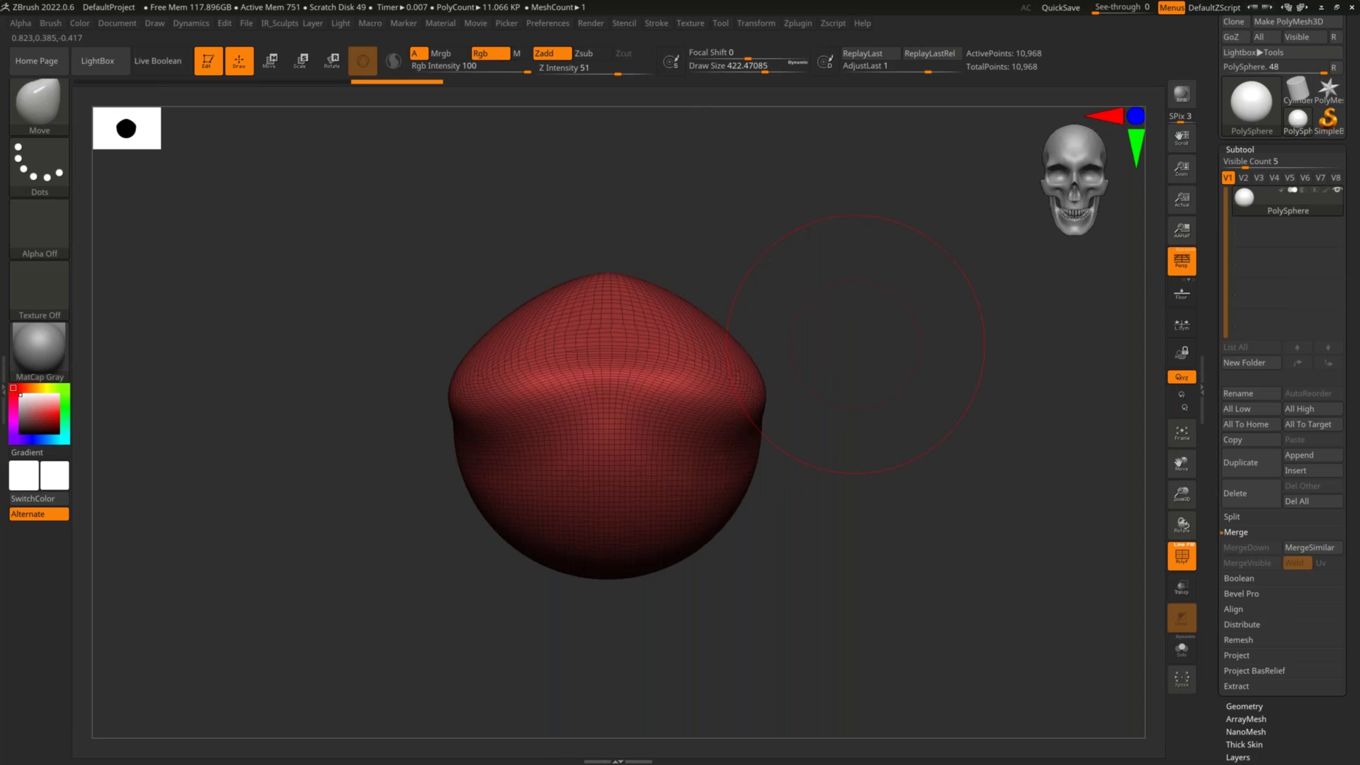
key("ctrl+z")
key("ctrl+z")
key("ctrl+z")
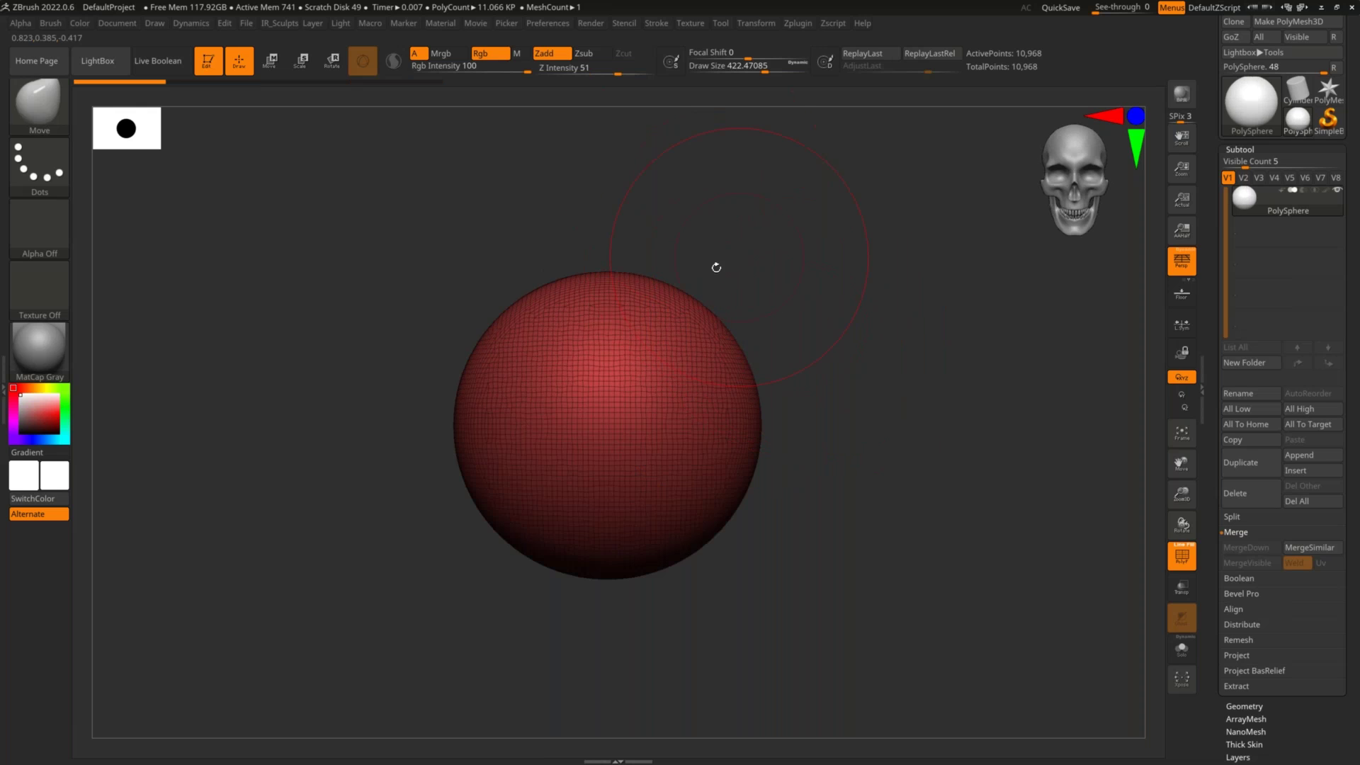
Reduce the Move brush's Draw Size to about 242
key("s")
left_click_drag(739, 270, 729, 267)
key("s")
left_click(750, 27)
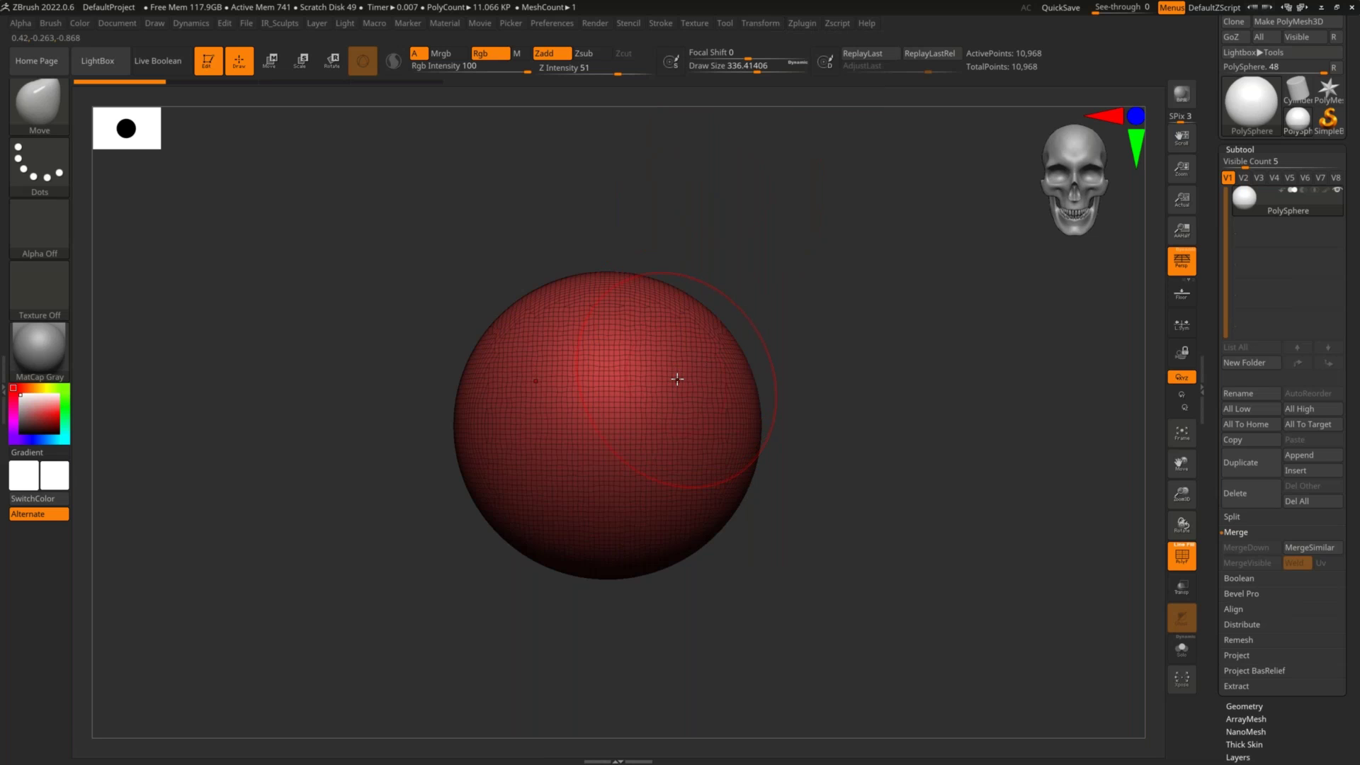
key("s")
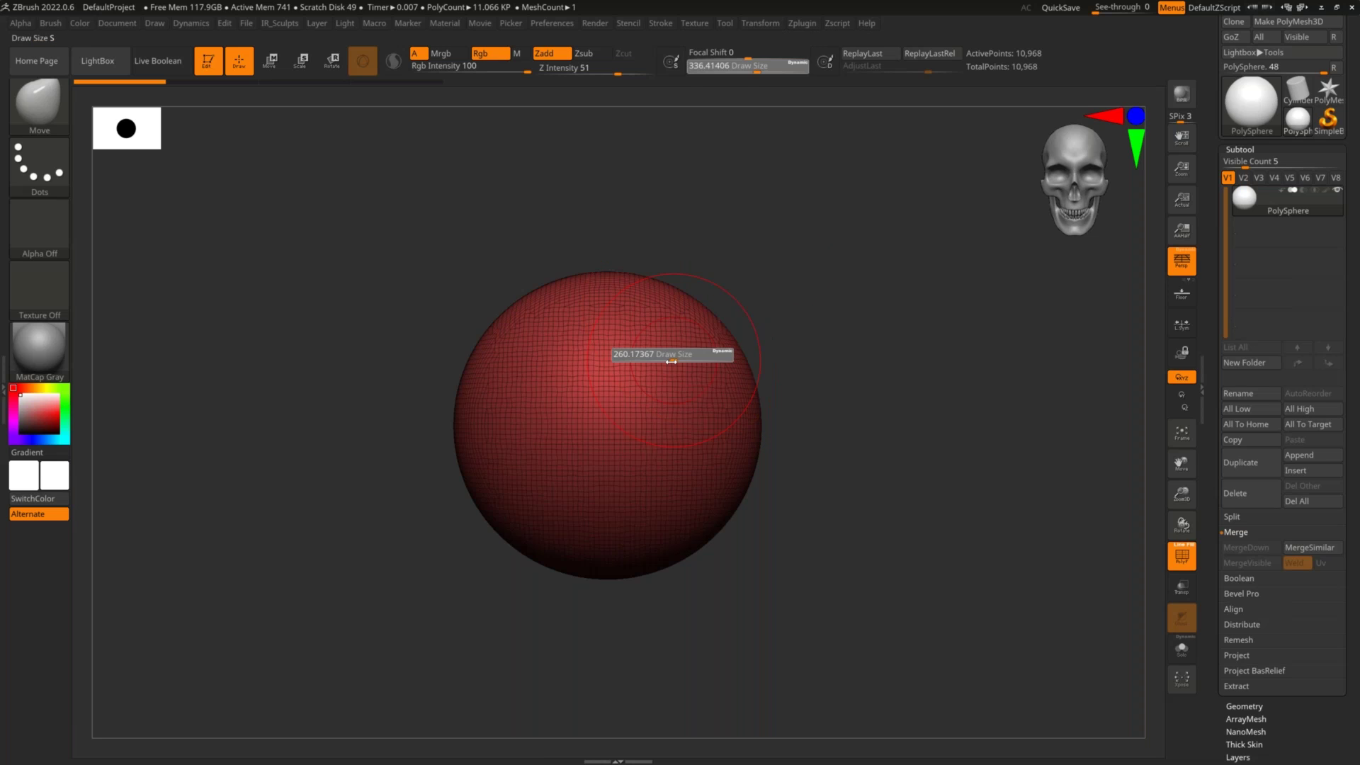
left_click_drag(671, 361, 668, 361)
right_click_drag(798, 274, 756, 360, "ctrl")
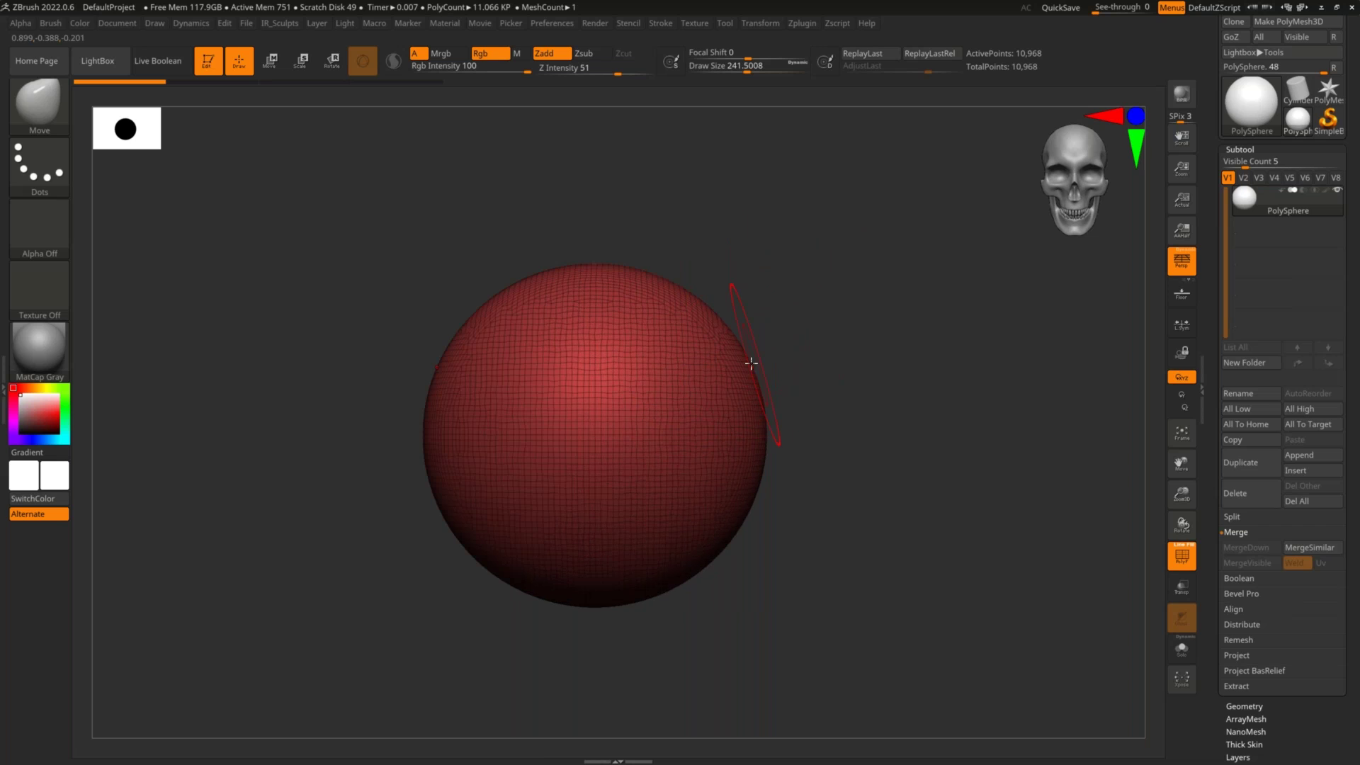
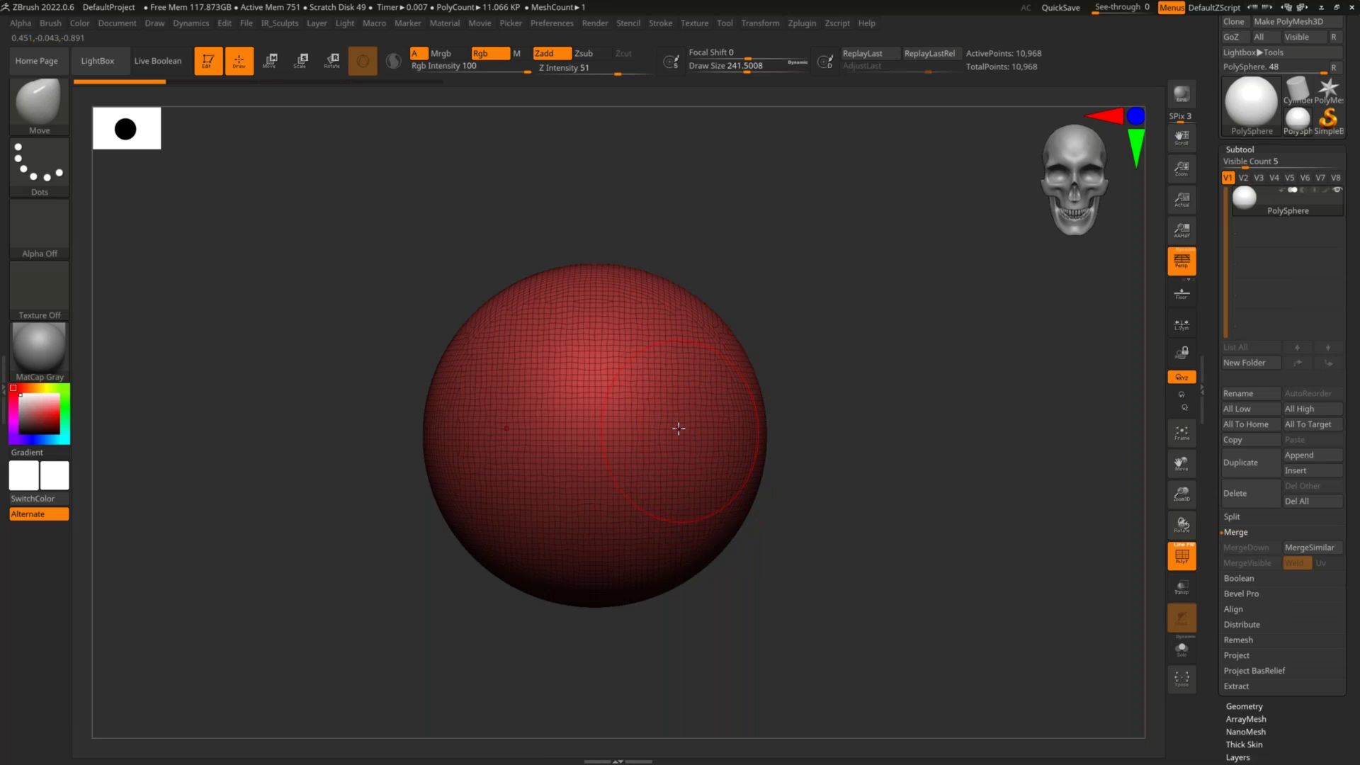
Switch the PolySphere's sculpting symmetry from the X axis to the Y axis
left_click_drag(838, 325, 838, 243, "alt")
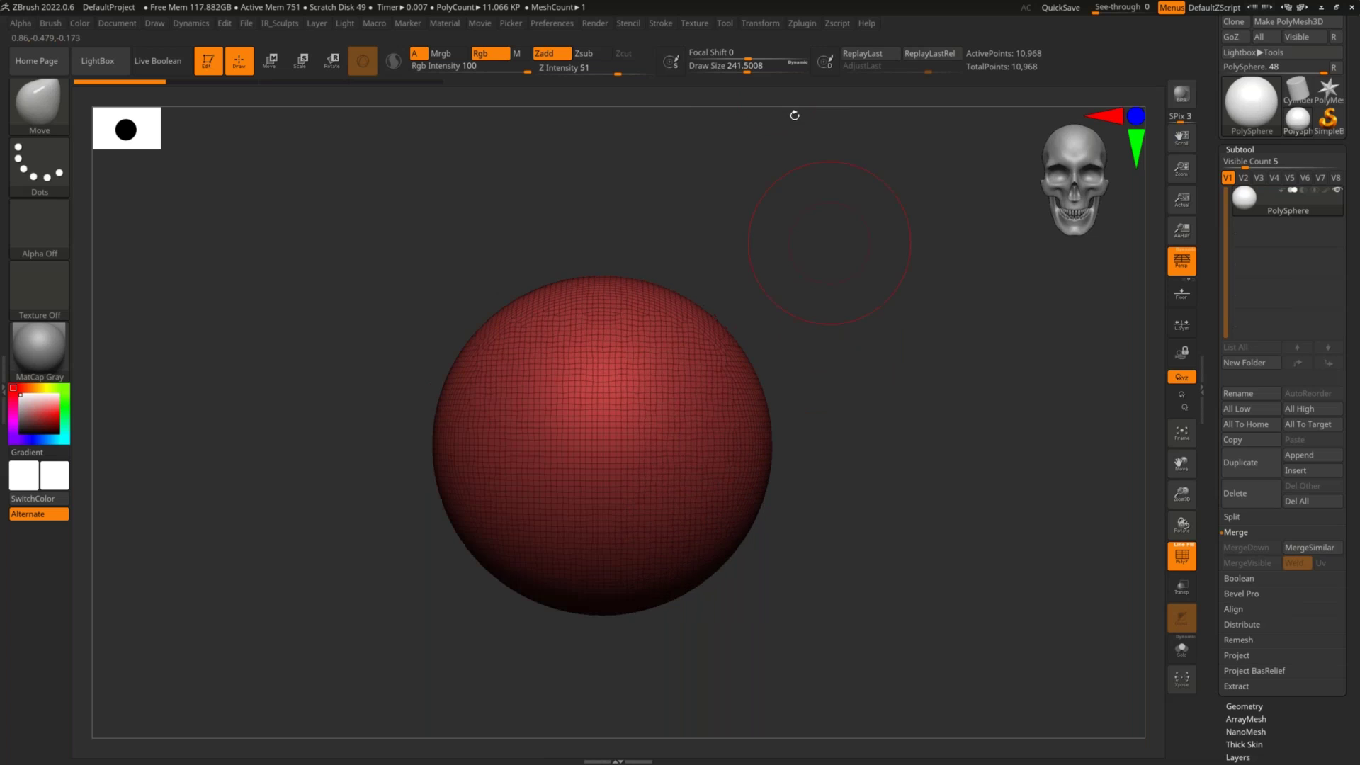
left_click(761, 23)
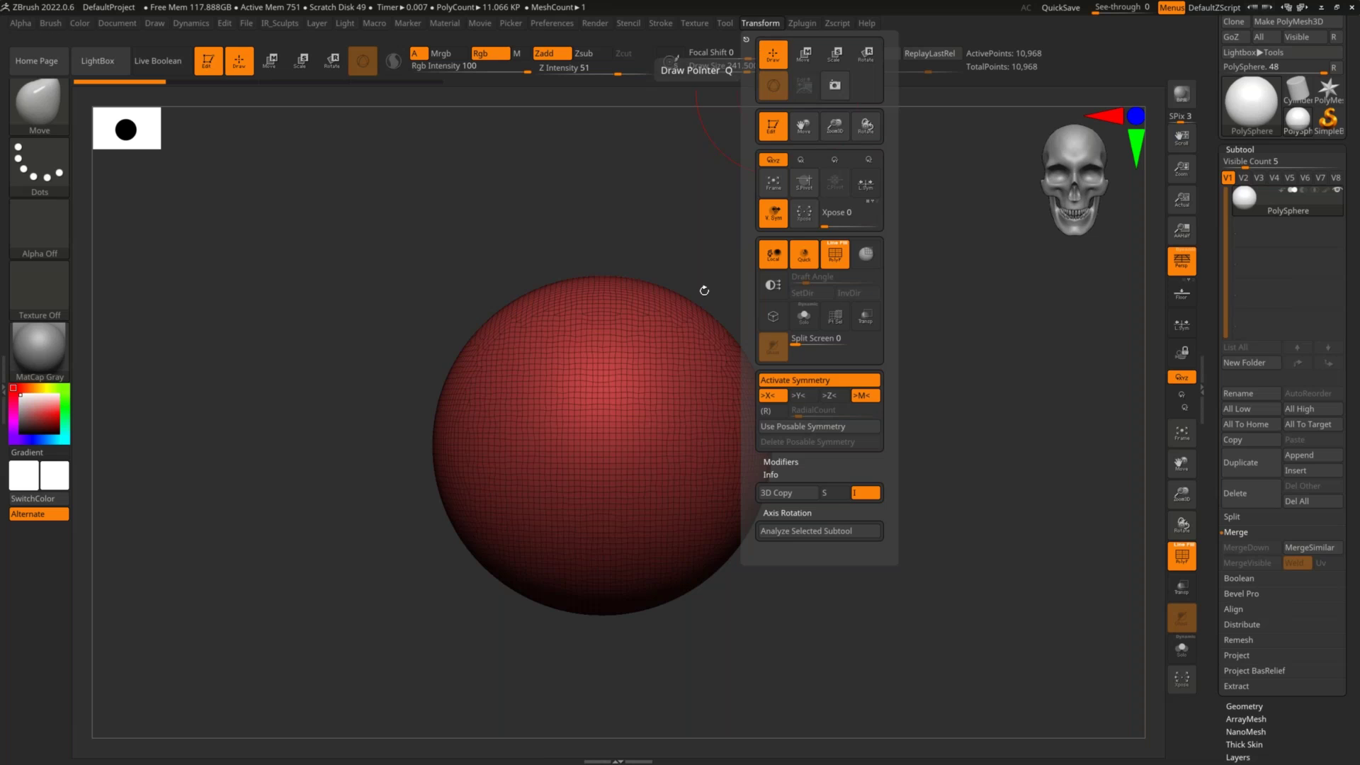
left_click_drag(740, 264, 764, 319)
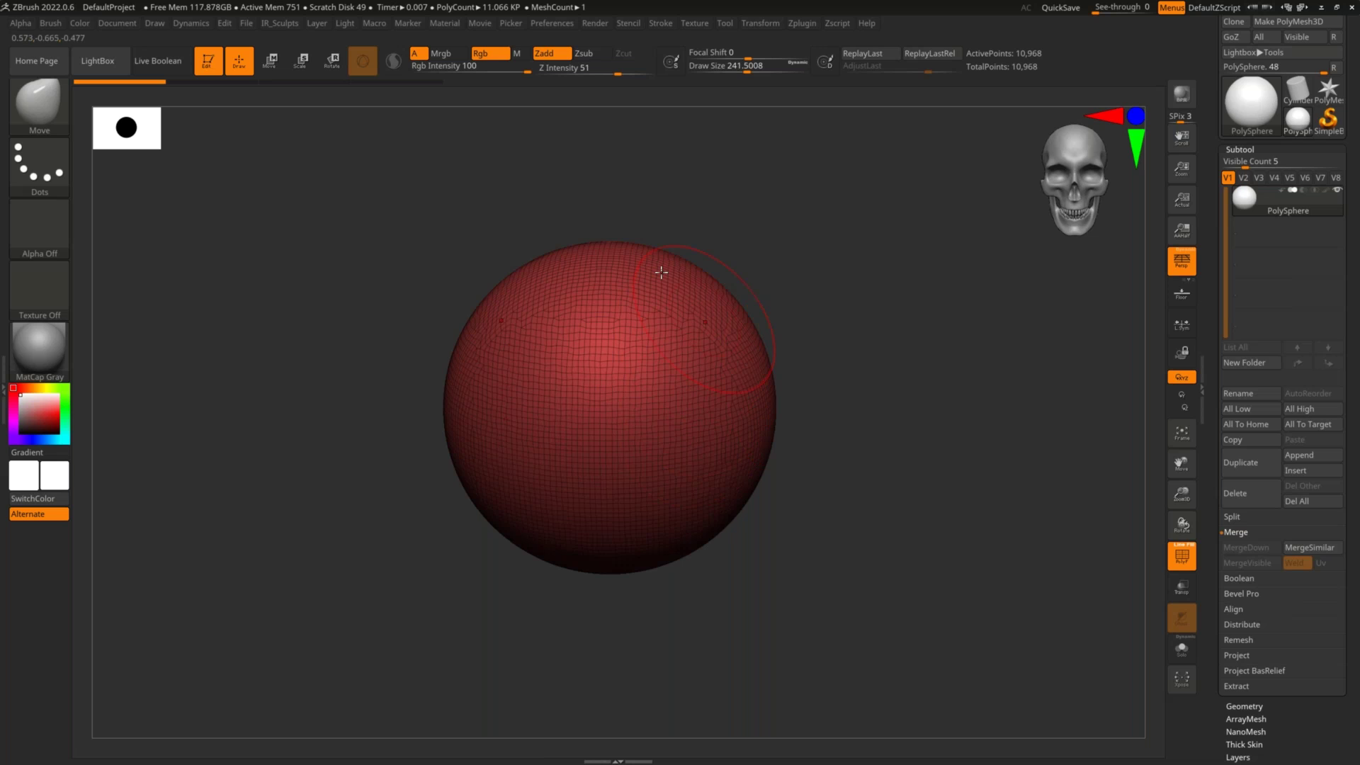
left_click_drag(800, 266, 811, 238)
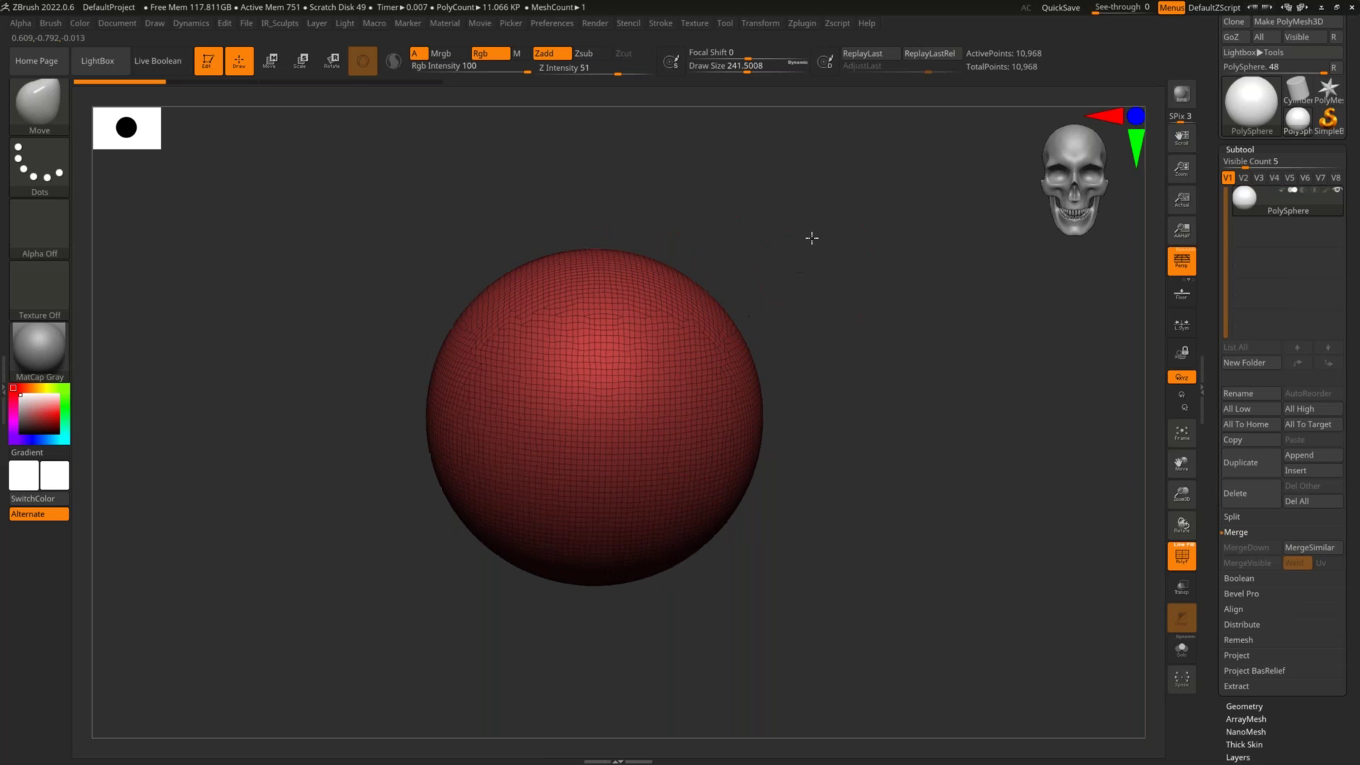
left_click(762, 24)
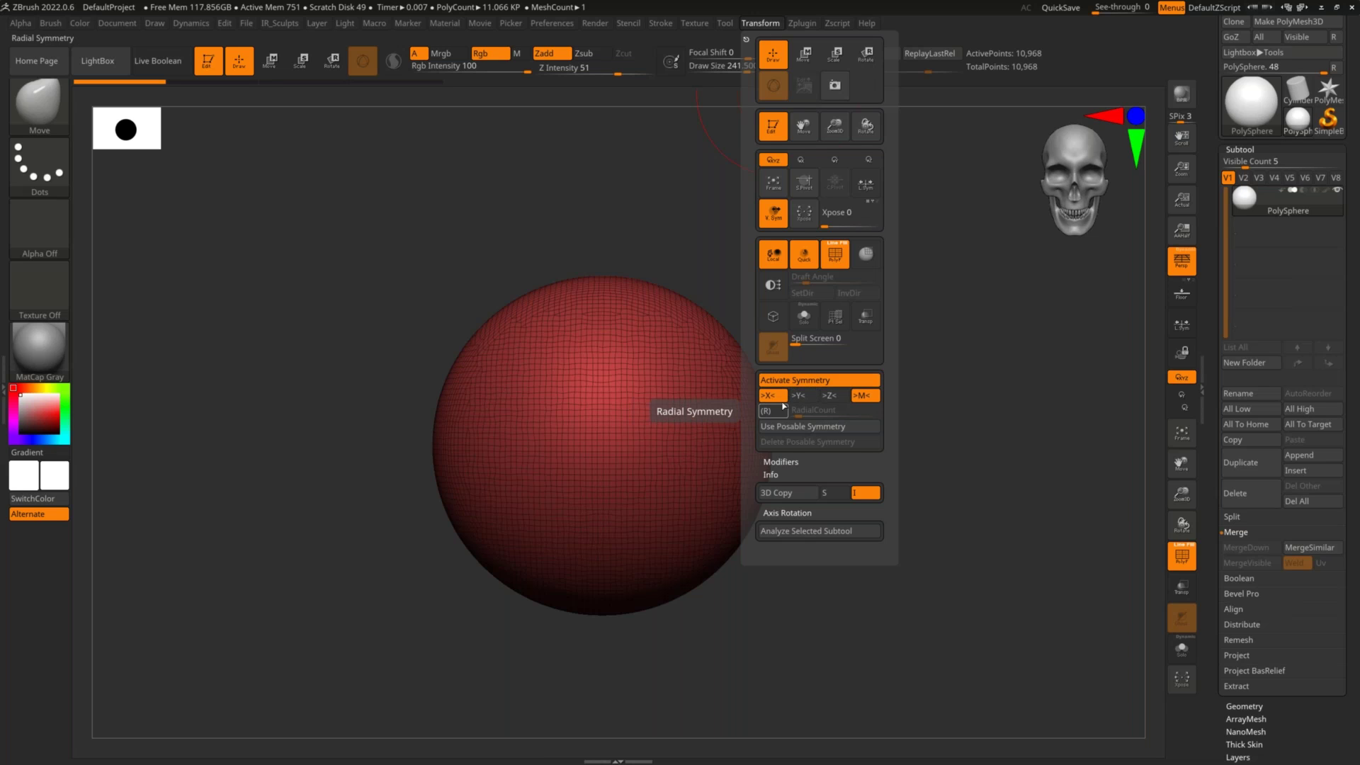
left_click(805, 399)
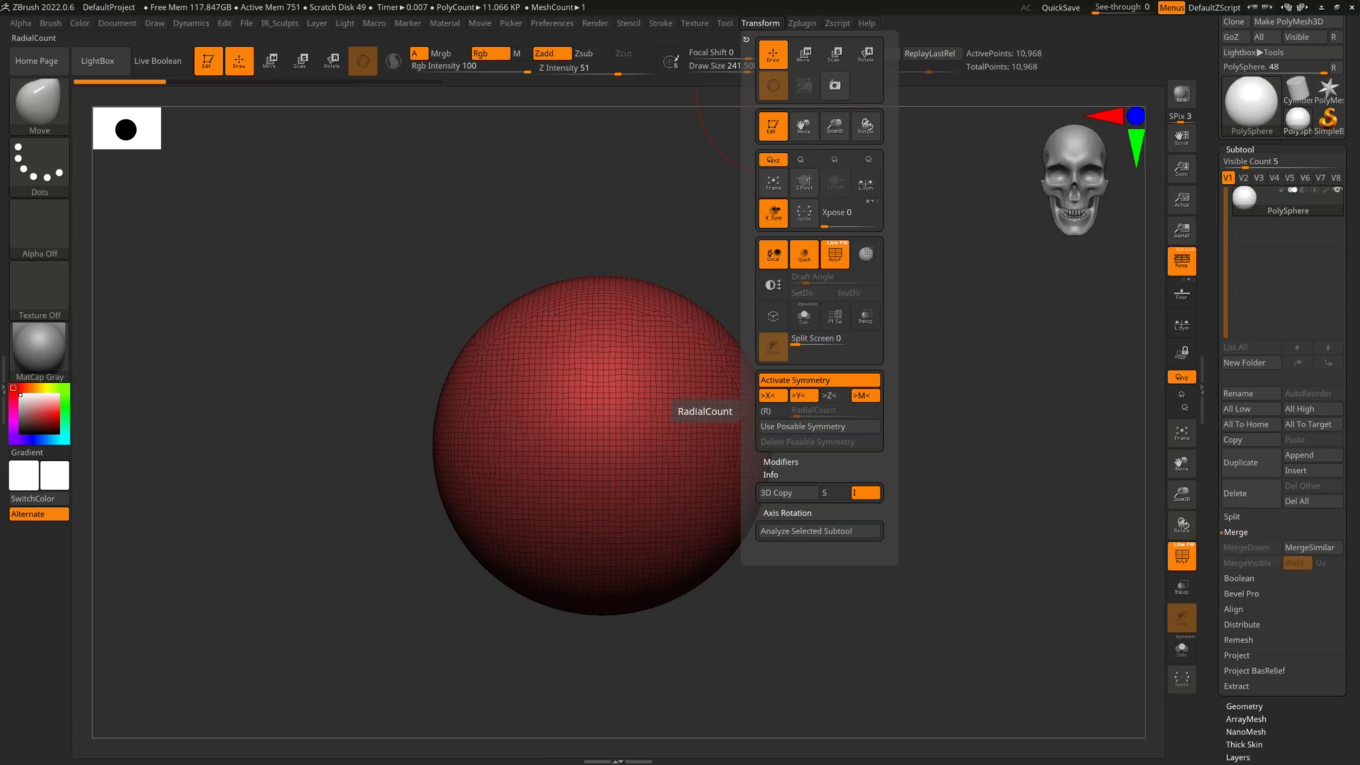
left_click(770, 396)
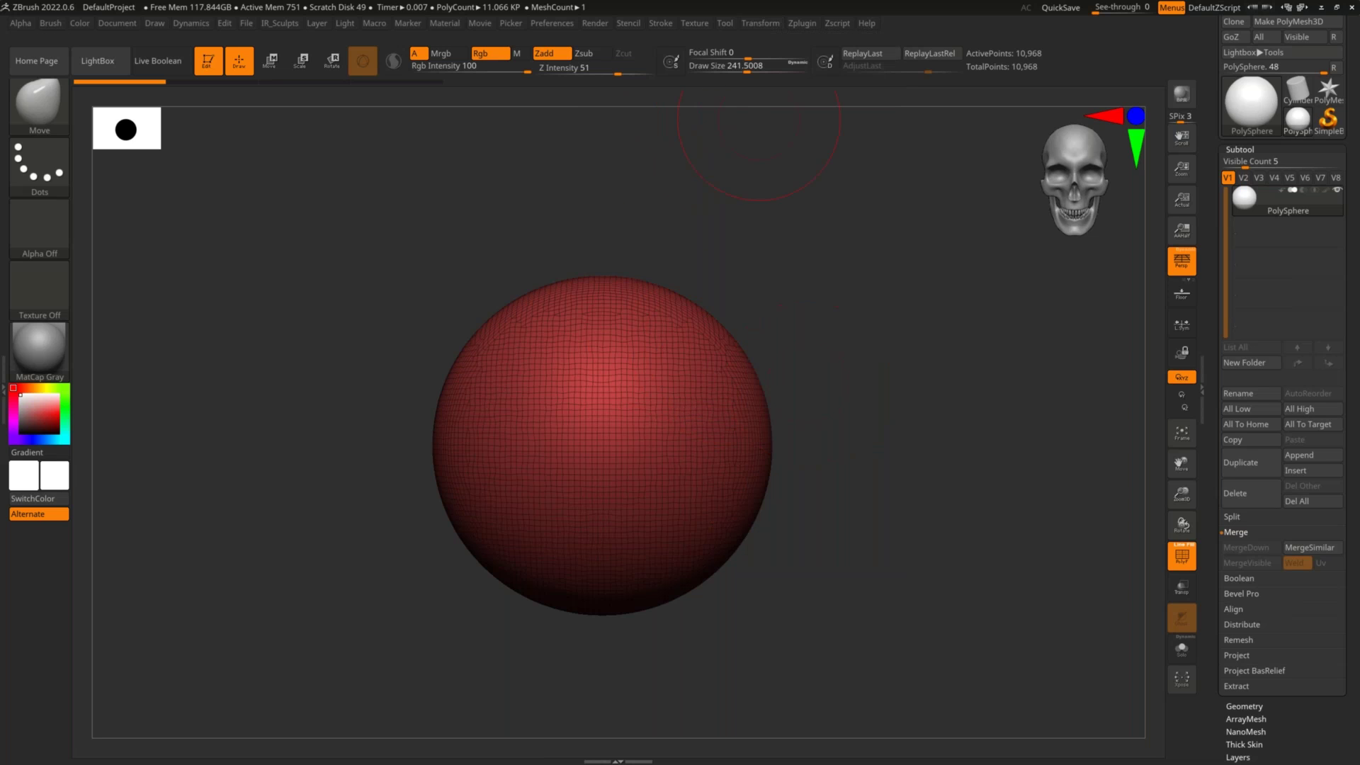
Change the symmetry to the Z axis only and enable radial symmetry with a RadialCount of 8
left_click(760, 23)
left_click(828, 396)
left_click(803, 395)
left_click_drag(746, 307, 798, 287)
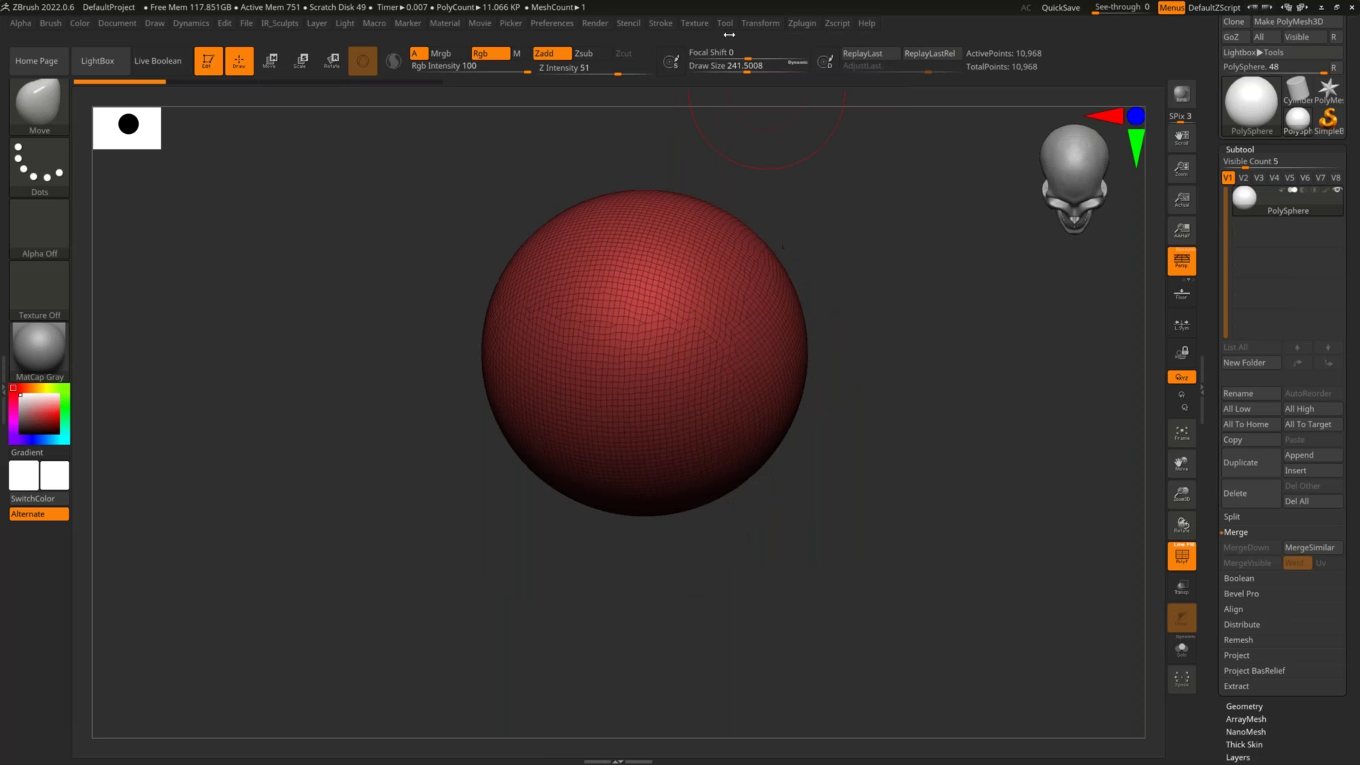
left_click(760, 23)
left_click(765, 410)
left_click(770, 28)
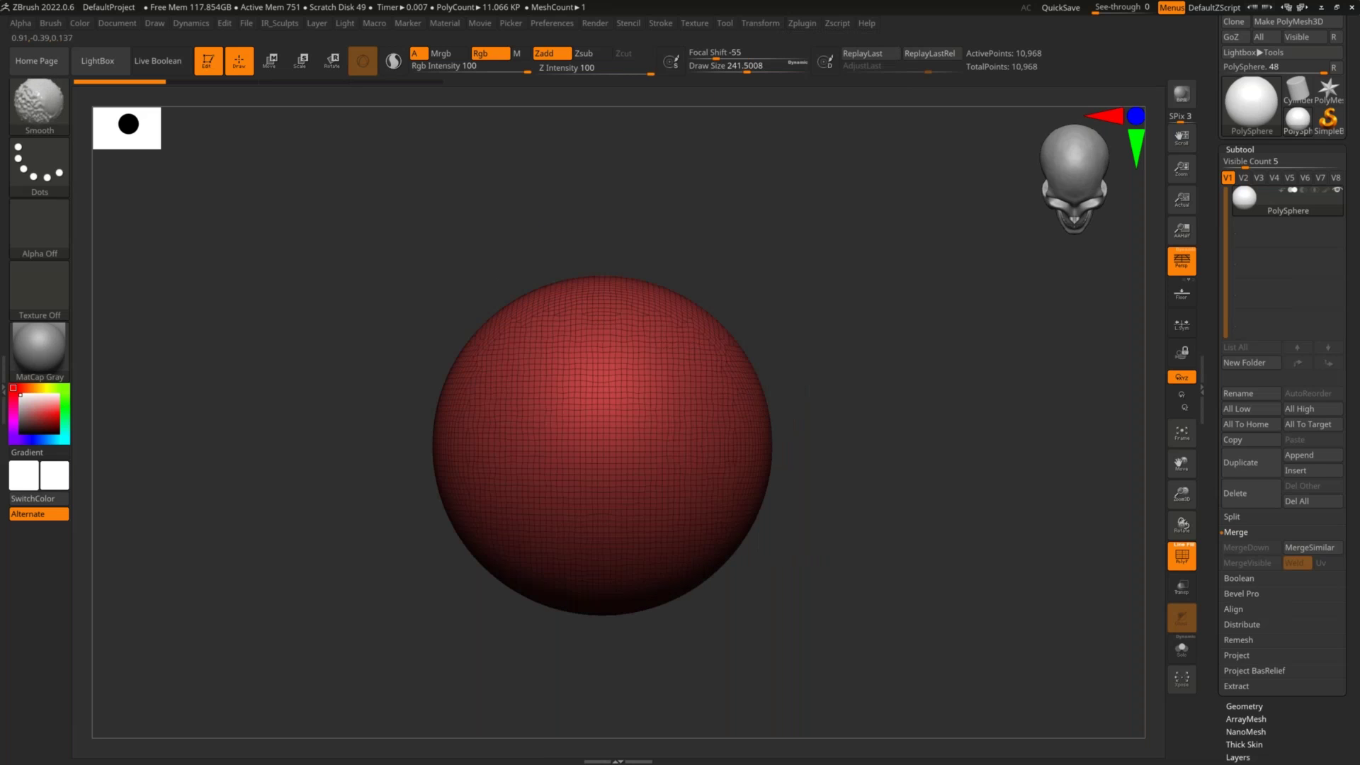
key("shift")
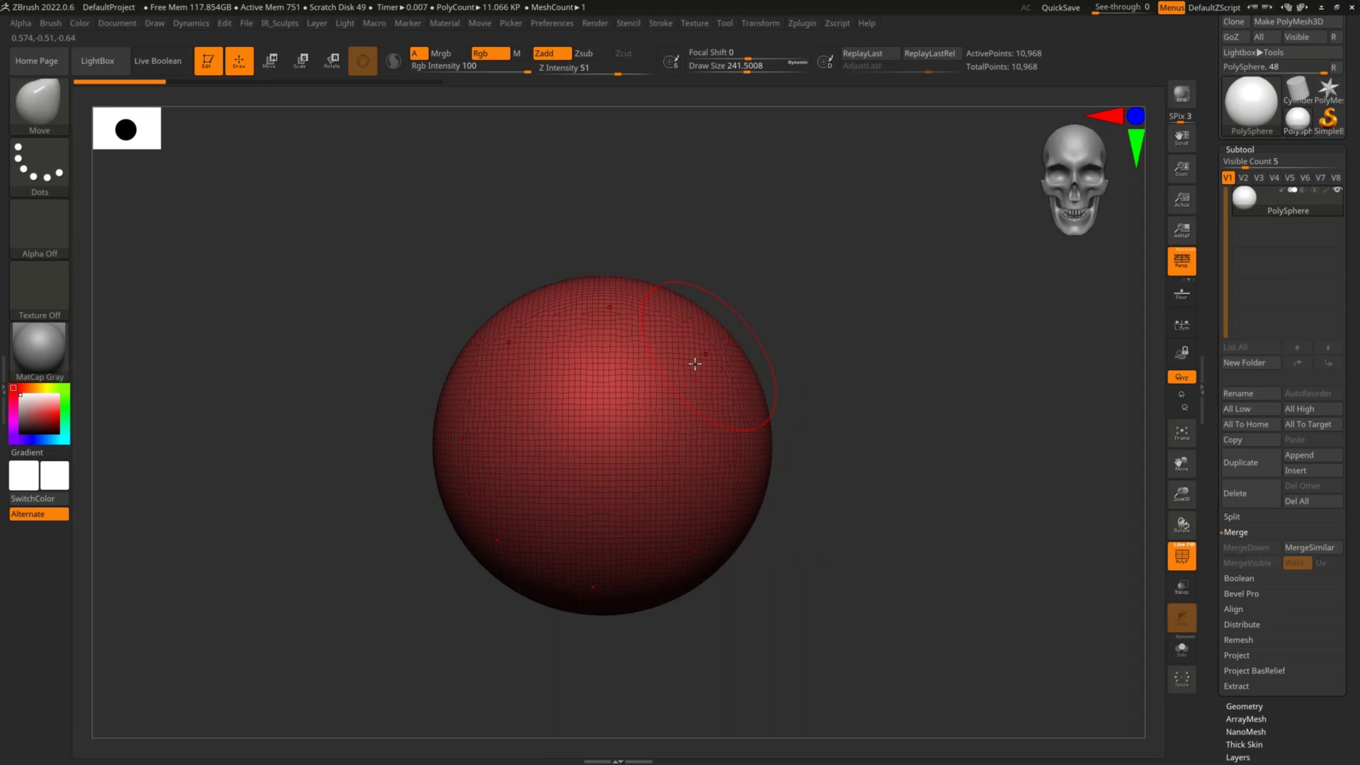
Try a Move brush stroke on the PolySphere with radial symmetry on the X, Y and Z axes, and undo it
left_click(762, 24)
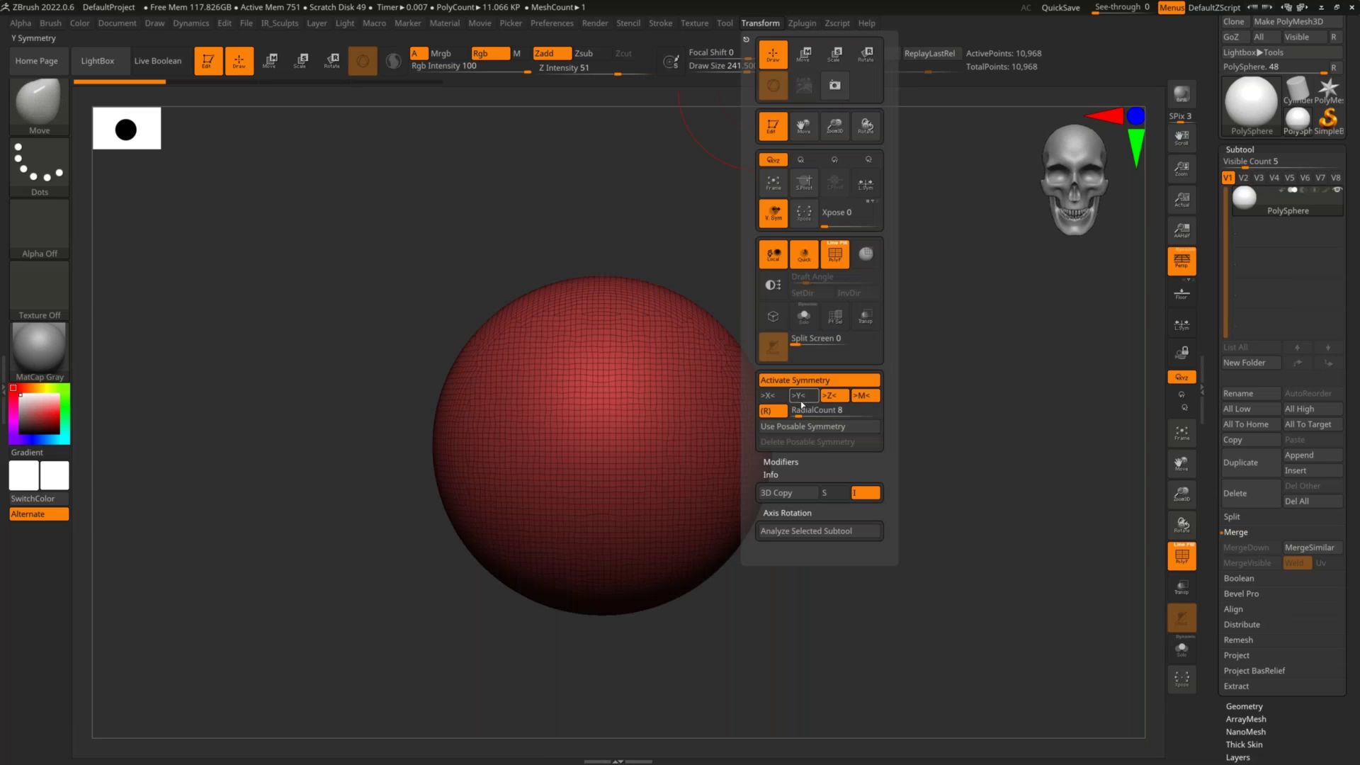
key("x")
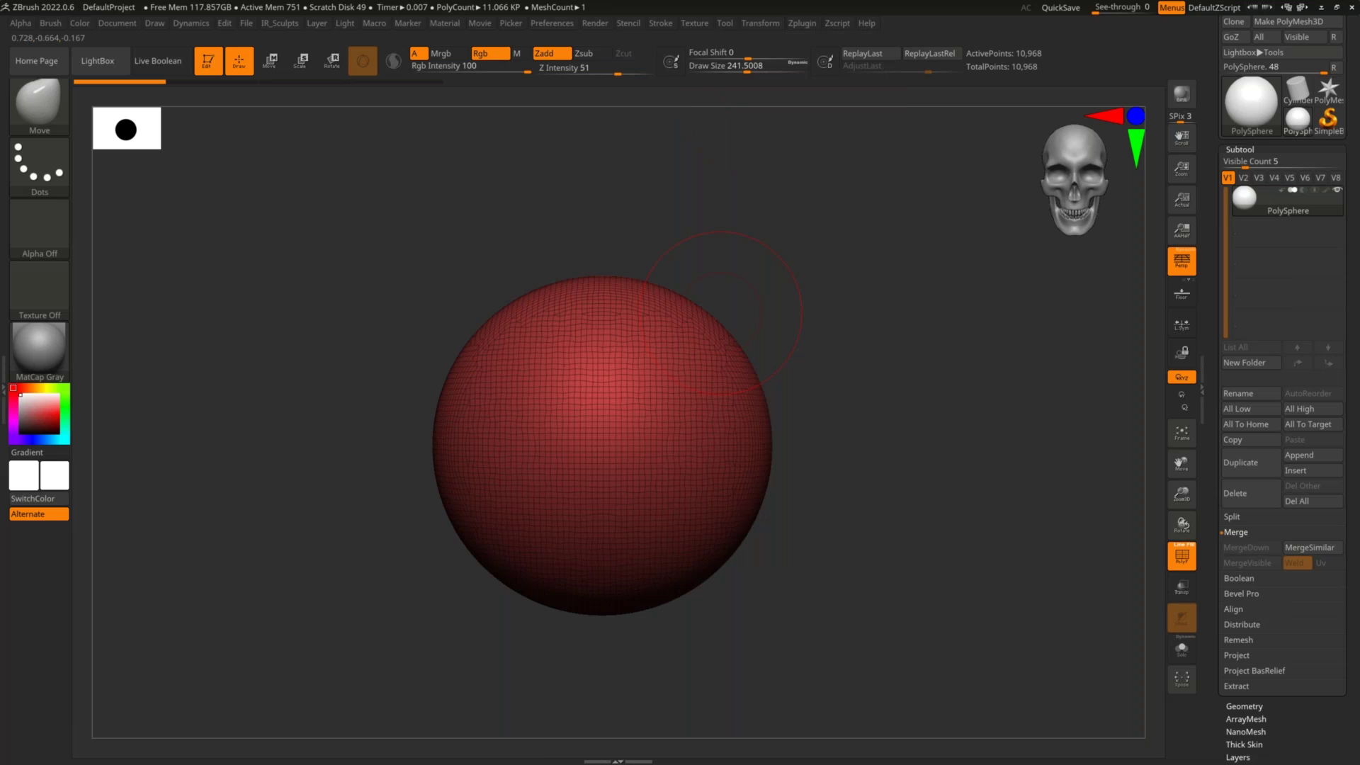
mouse_move(709, 372)
left_mouse_down()
mouse_move(720, 344)
mouse_move(678, 286)
left_mouse_up()
key("ctrl+z")
key("ctrl+z")
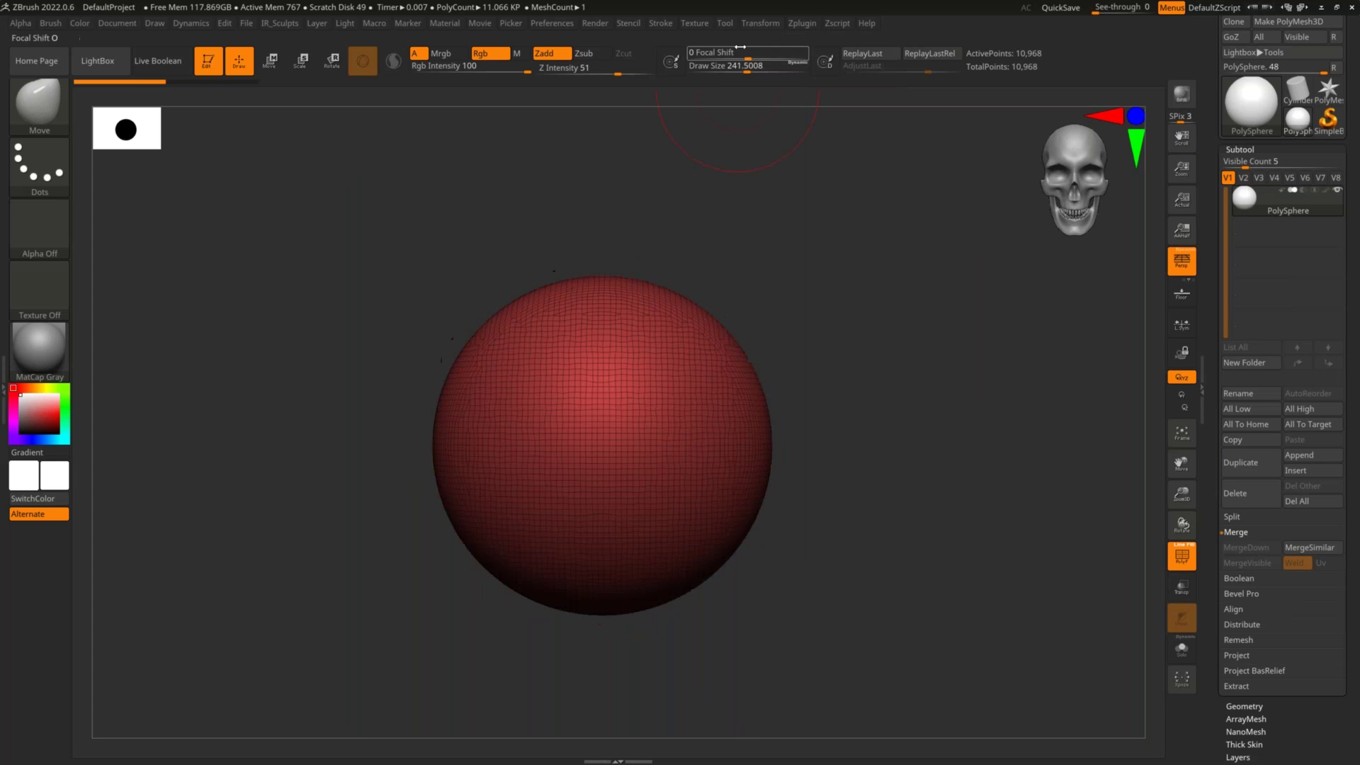
Turn off X and Z symmetry, leaving radial symmetry on the Y axis only
left_click(695, 23)
left_click(760, 24)
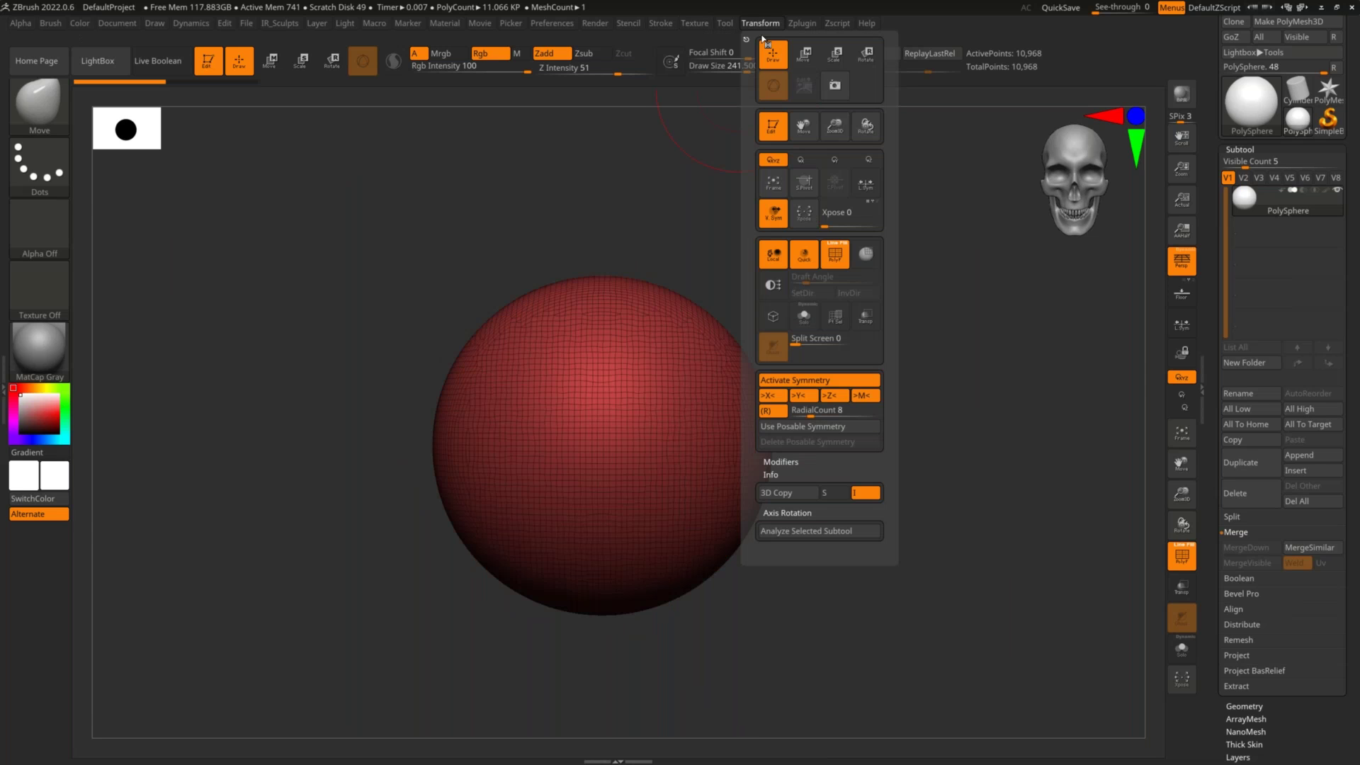
left_click(830, 395)
left_click(773, 395)
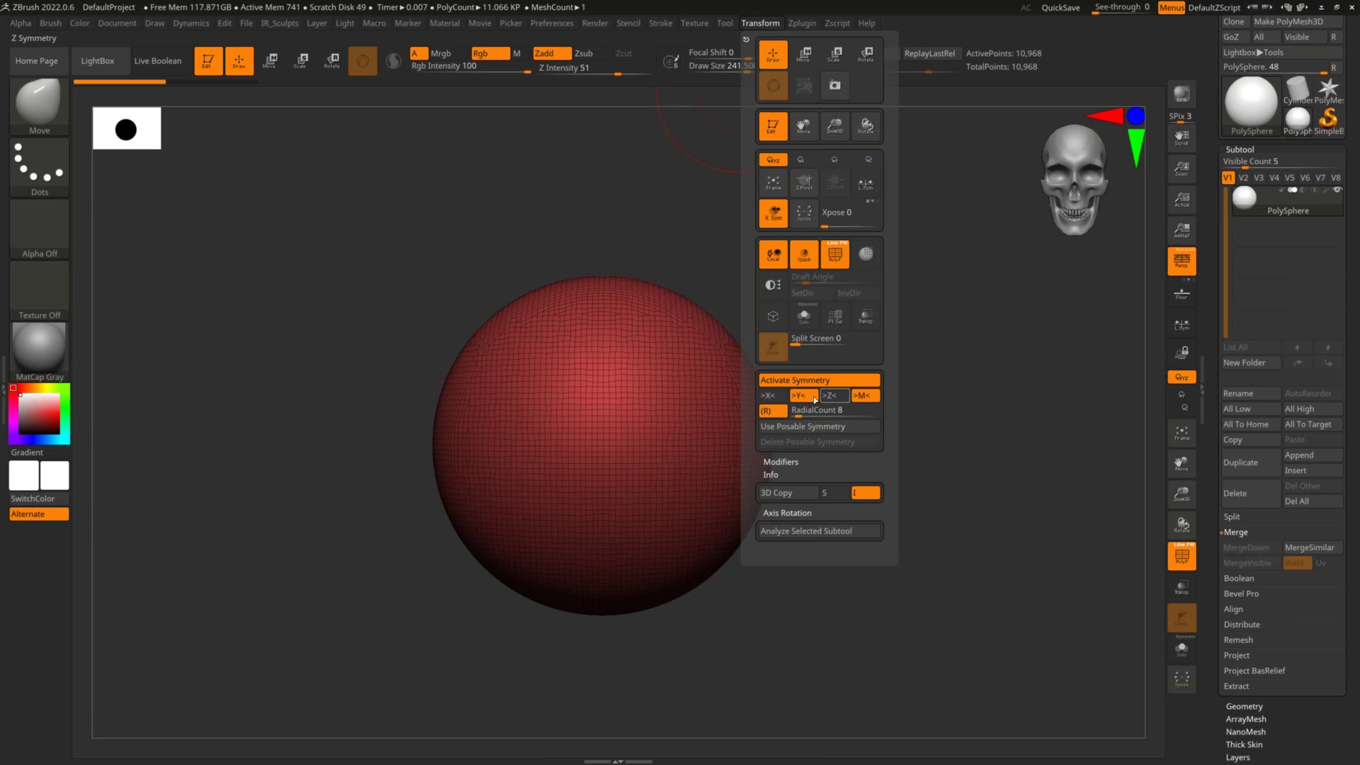
Try Move brush strokes on the PolySphere's side with Y-axis radial symmetry and undo them
mouse_move(698, 355)
left_mouse_down()
mouse_move(767, 317)
mouse_move(814, 354)
left_mouse_up()
key("ctrl+z")
key("ctrl+z")
mouse_move(757, 376)
left_mouse_down()
mouse_move(734, 413)
mouse_move(658, 434)
mouse_move(692, 431)
mouse_move(727, 378)
left_mouse_up()
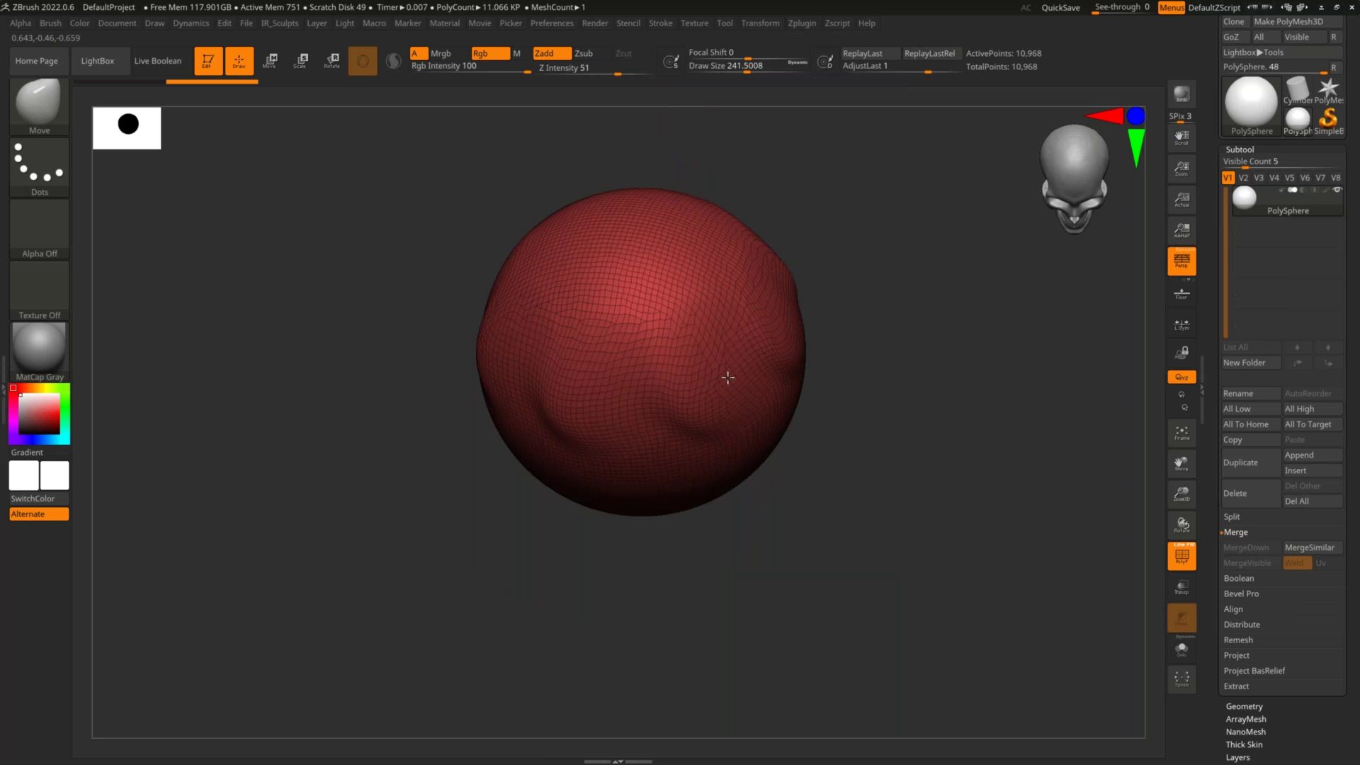
key("ctrl+shift+z")
key("ctrl+z")
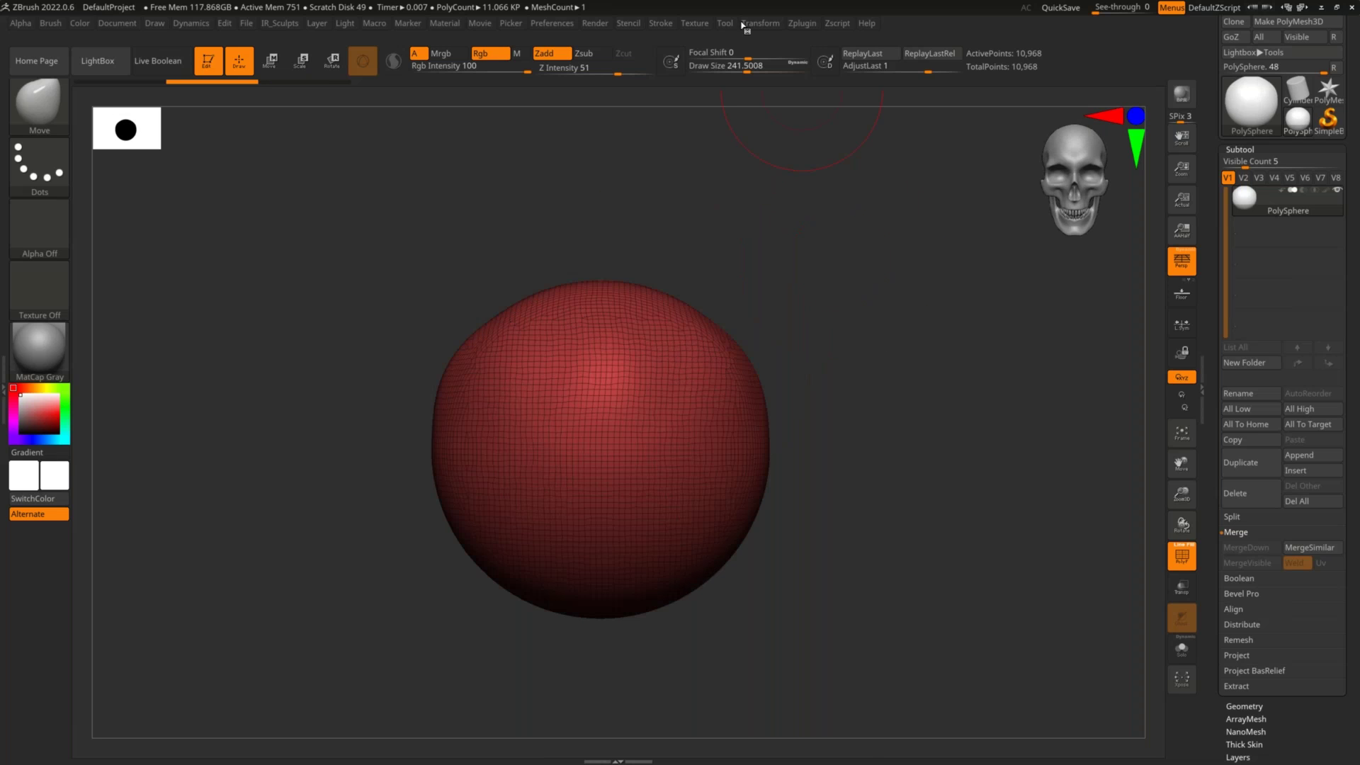
Raise the RadialCount of the Y-axis symmetry to about 40
left_click(741, 23)
left_click(759, 24)
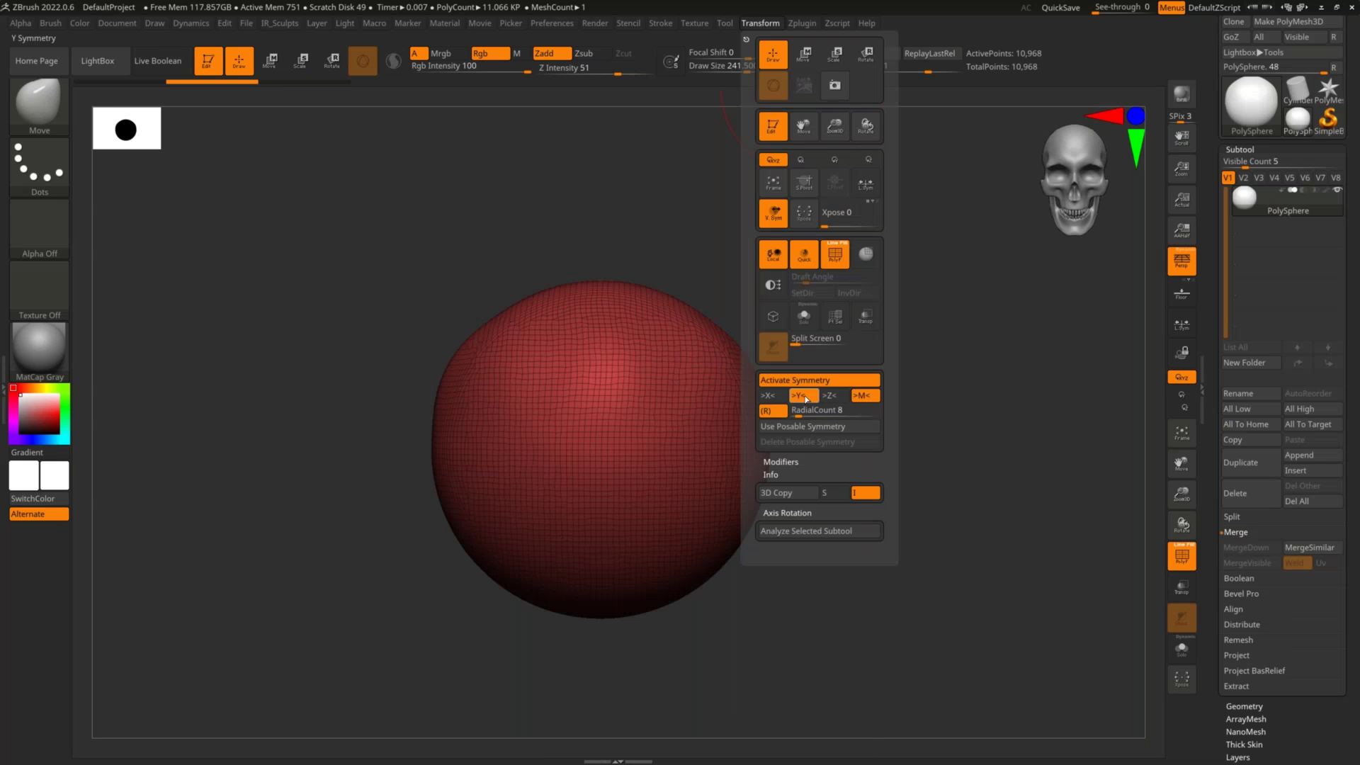
left_click(779, 411)
left_click(799, 412)
type("10")
left_click_drag(792, 416, 826, 419)
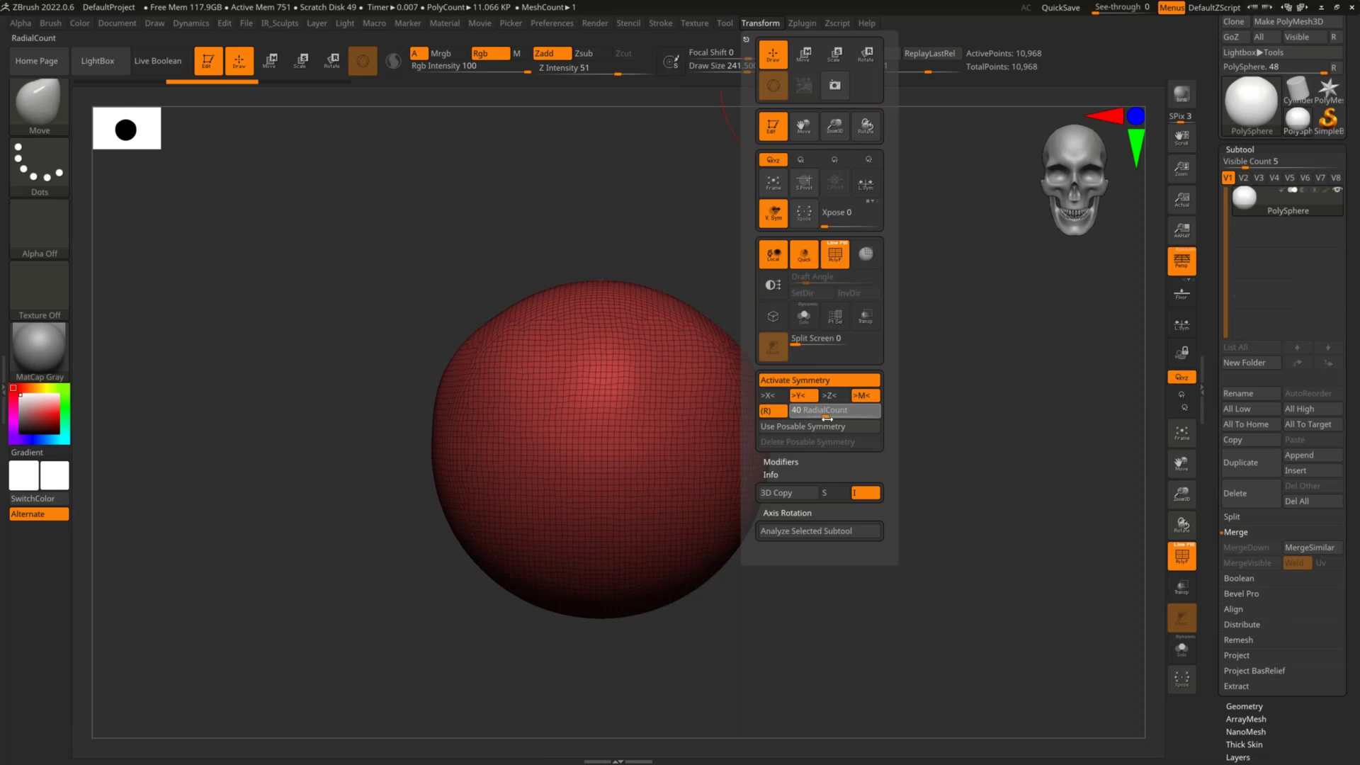
Try a Move brush stroke on the PolySphere's side with the high RadialCount and undo it
mouse_move(733, 407)
left_mouse_down()
mouse_move(753, 358)
mouse_move(728, 401)
mouse_move(738, 431)
mouse_move(810, 449)
mouse_move(807, 477)
mouse_move(887, 394)
mouse_move(949, 388)
mouse_move(759, 379)
mouse_move(759, 337)
mouse_move(769, 398)
mouse_move(769, 364)
left_mouse_up()
key("ctrl+z")
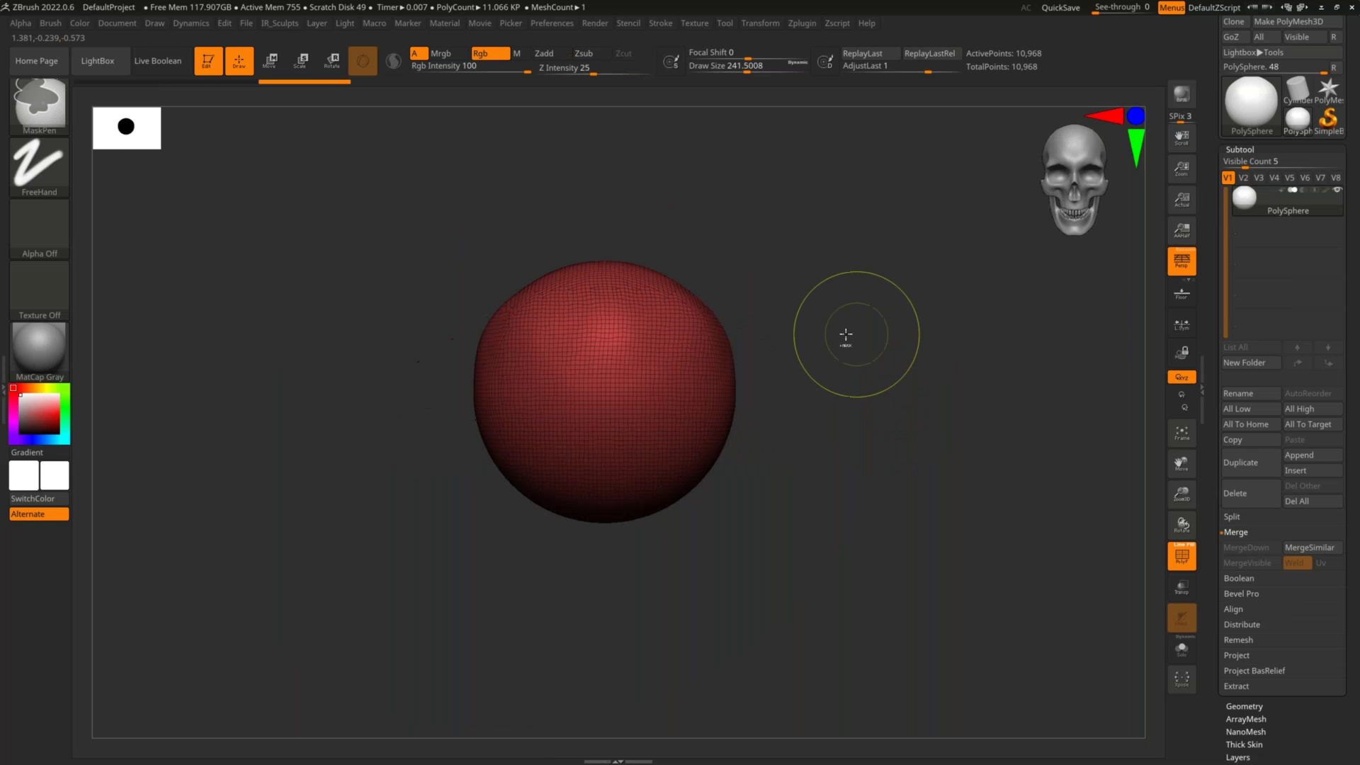
right_click_drag(846, 337, 823, 320, "ctrl")
key("ctrl+z")
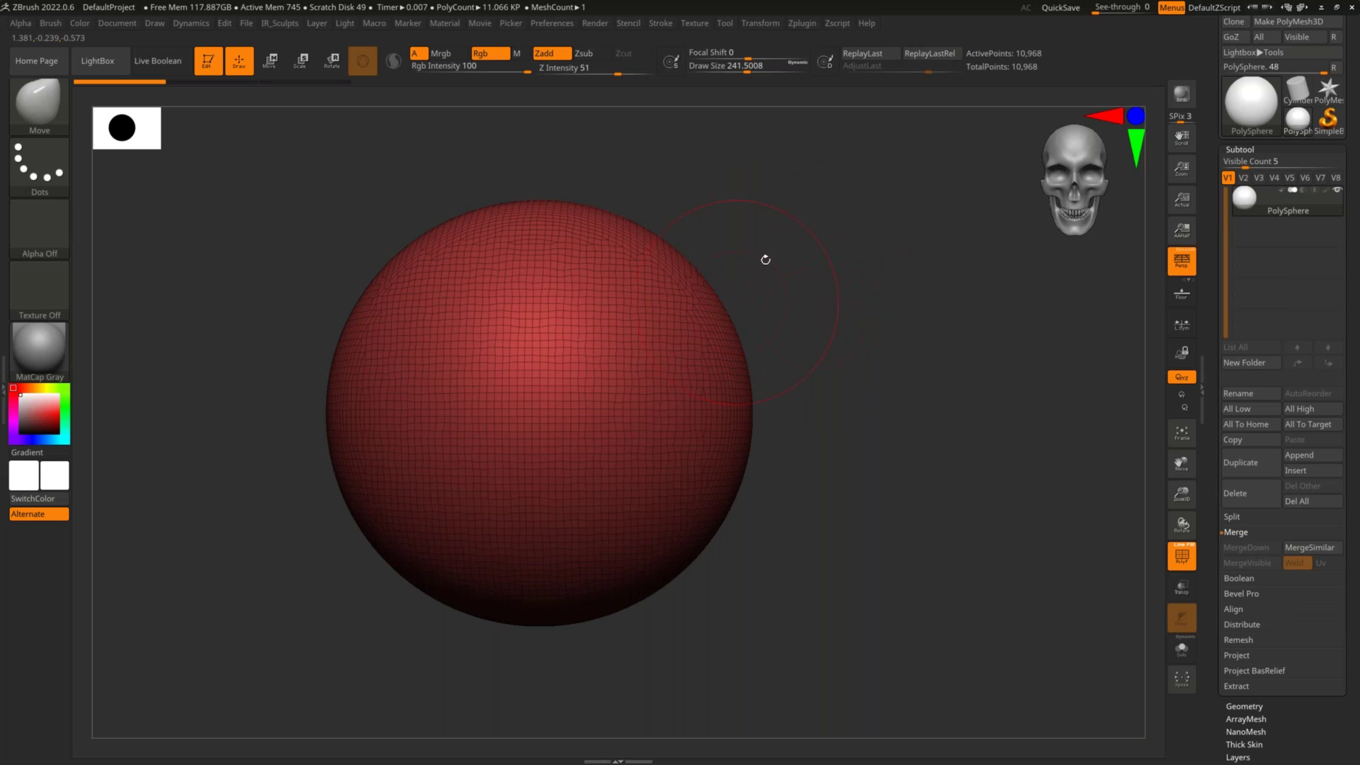
Set the RadialCount of the Y-axis symmetry to 10
left_click(697, 24)
left_click(729, 24)
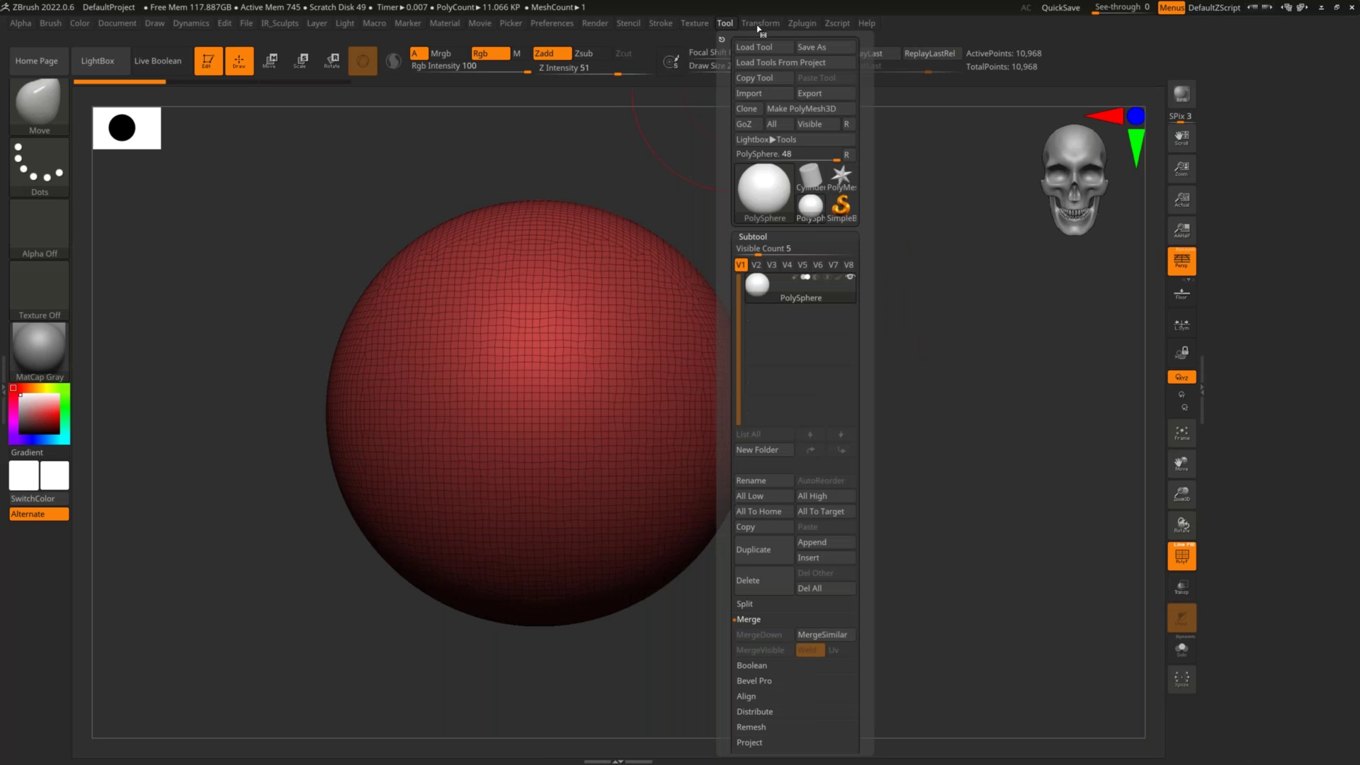
left_click(759, 24)
left_click(823, 412)
left_click_drag(823, 413, 816, 415)
key("shift")
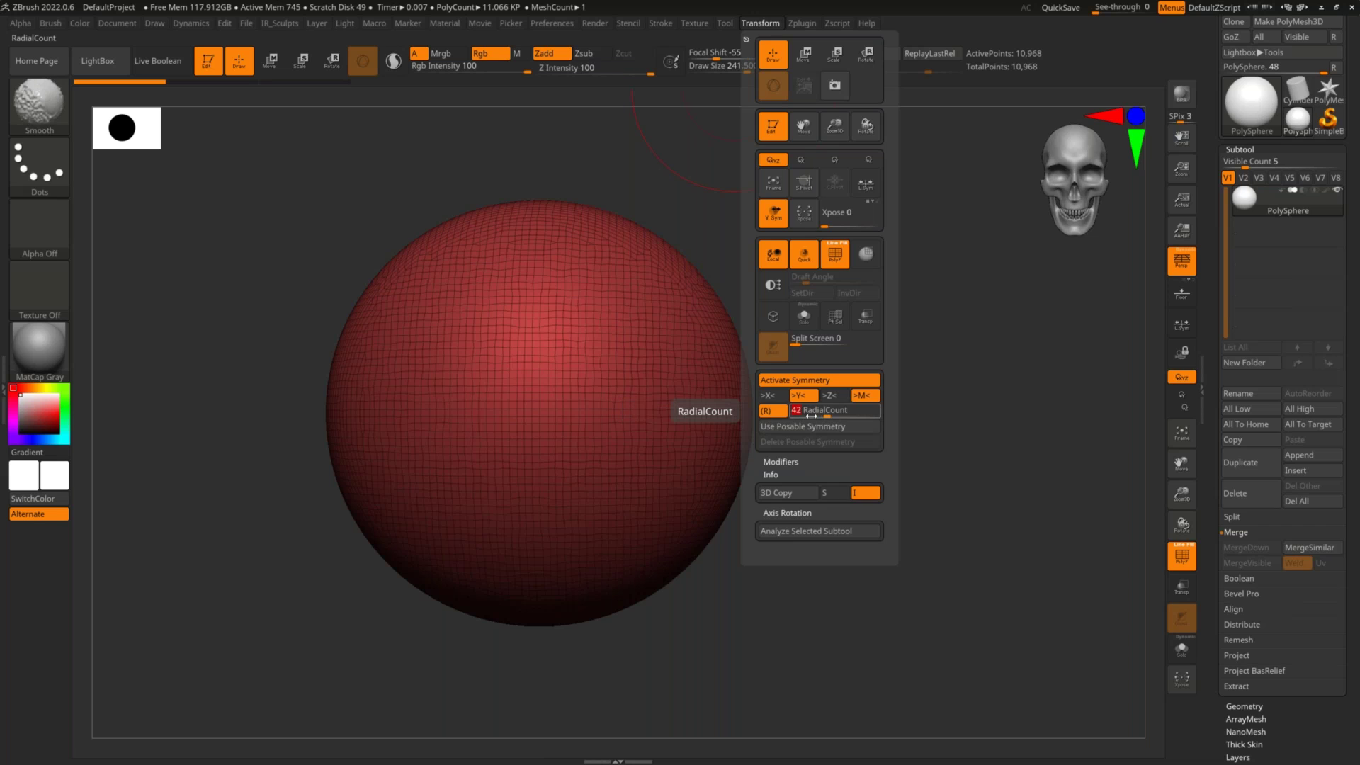
left_click_drag(812, 415, 804, 416)
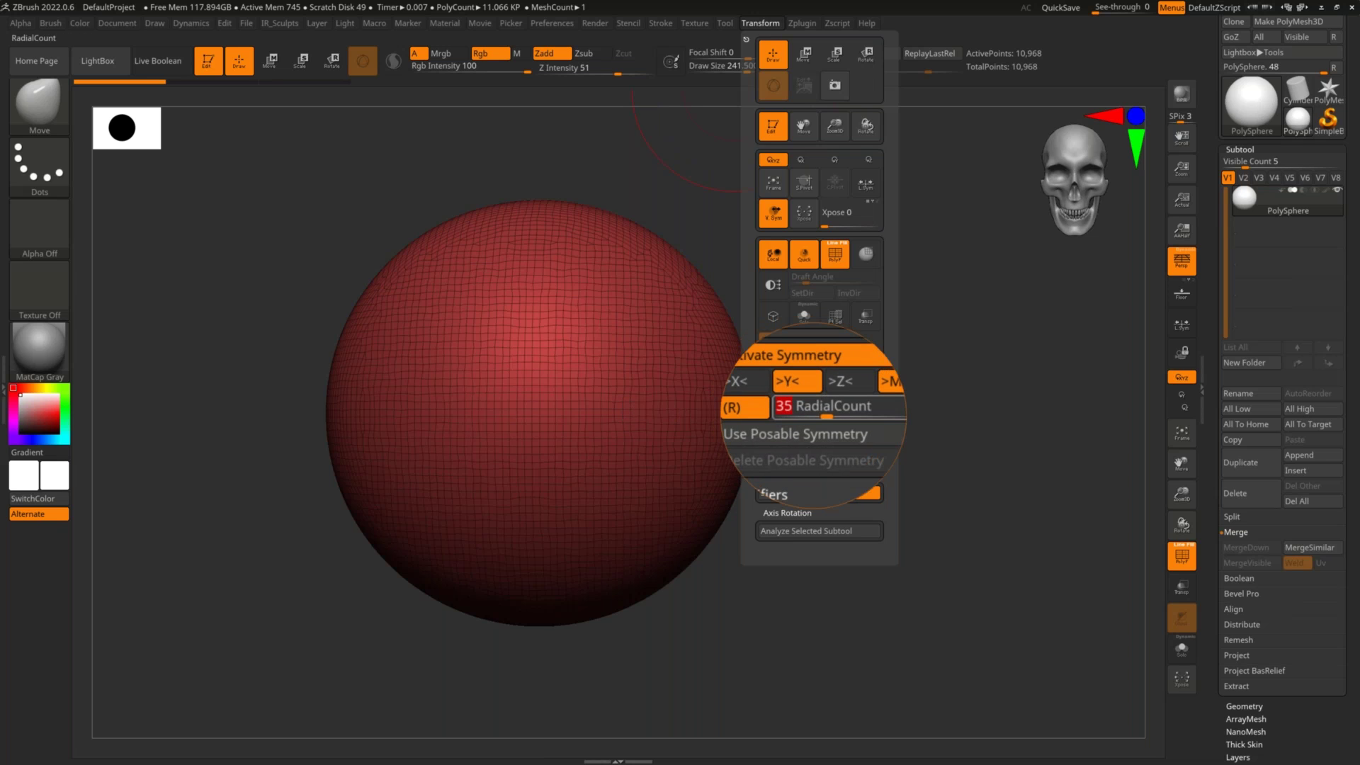
left_click_drag(825, 411, 794, 412)
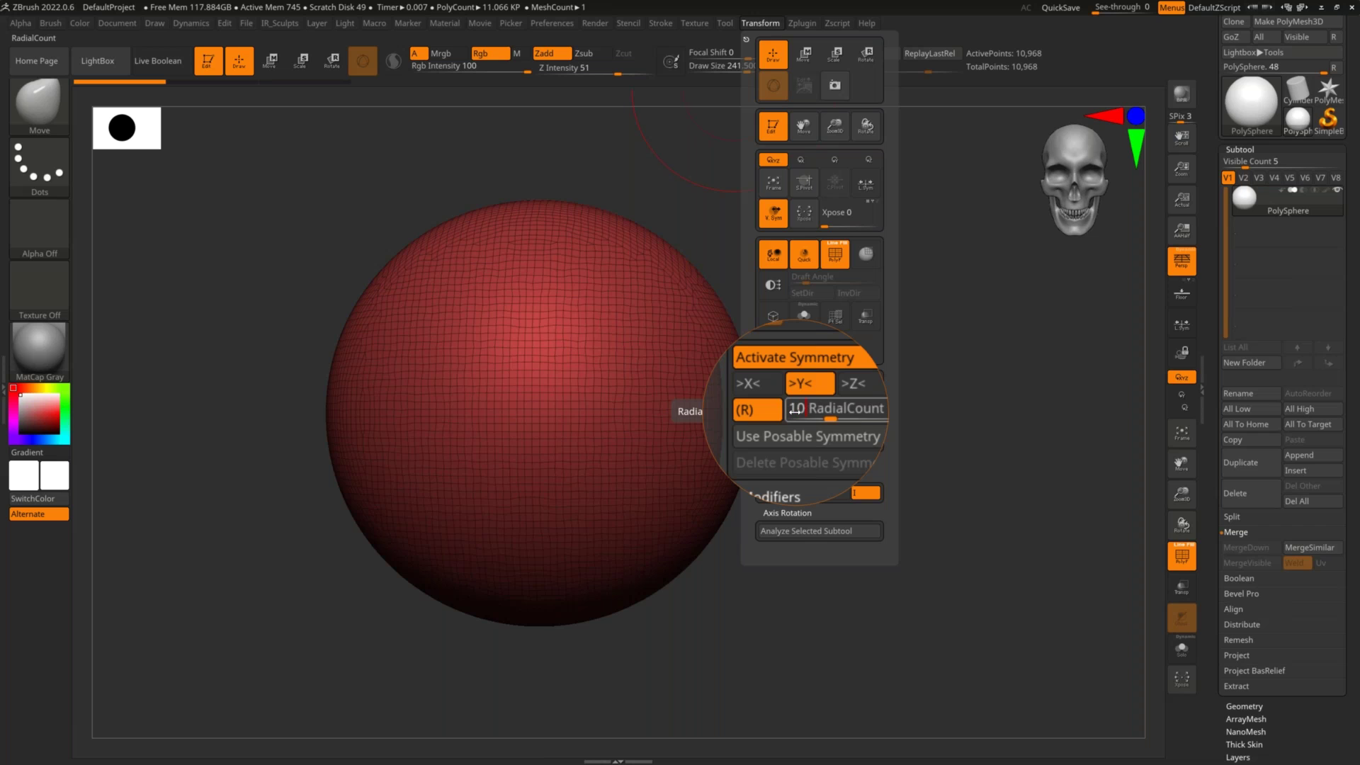
key("Return")
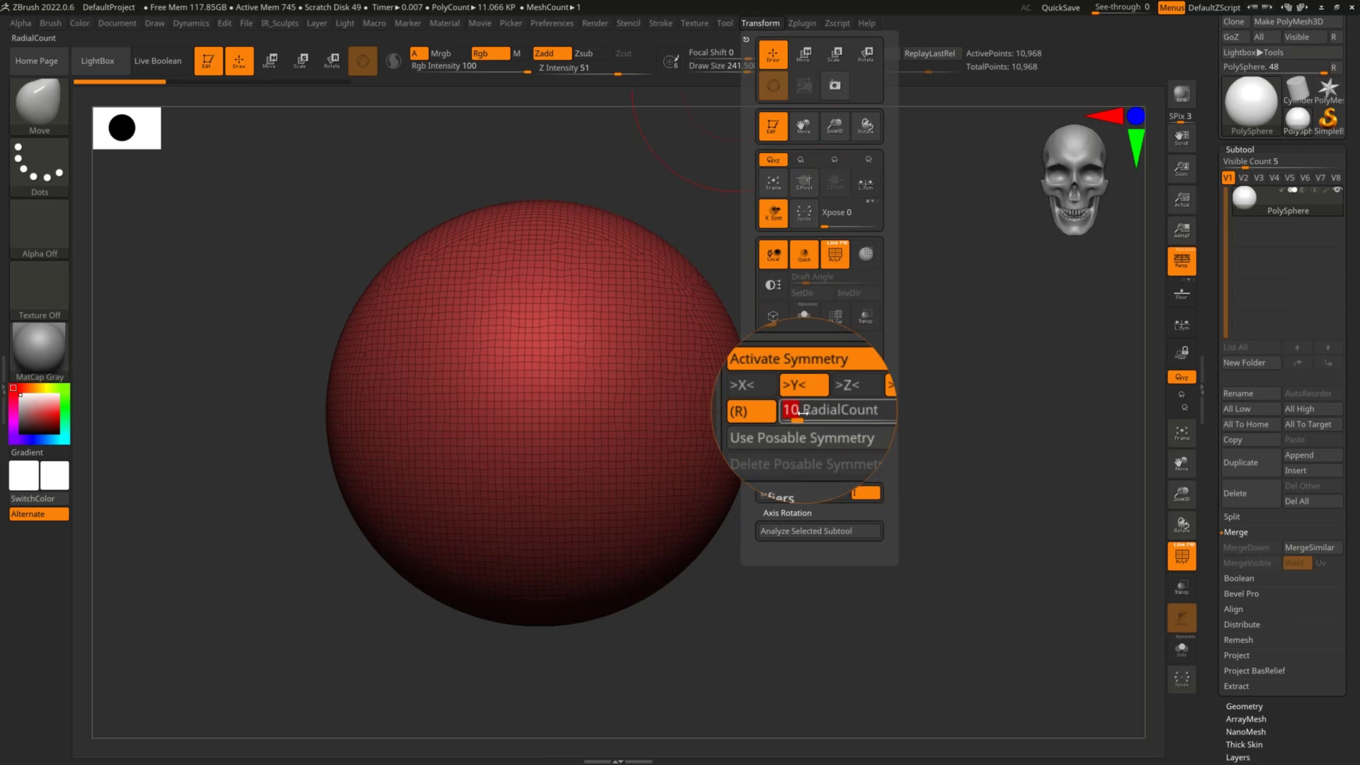
Enlarge the Draw Size to about 370, try a Move stroke on the PolySphere's upper side, and undo it
key("bracketright")
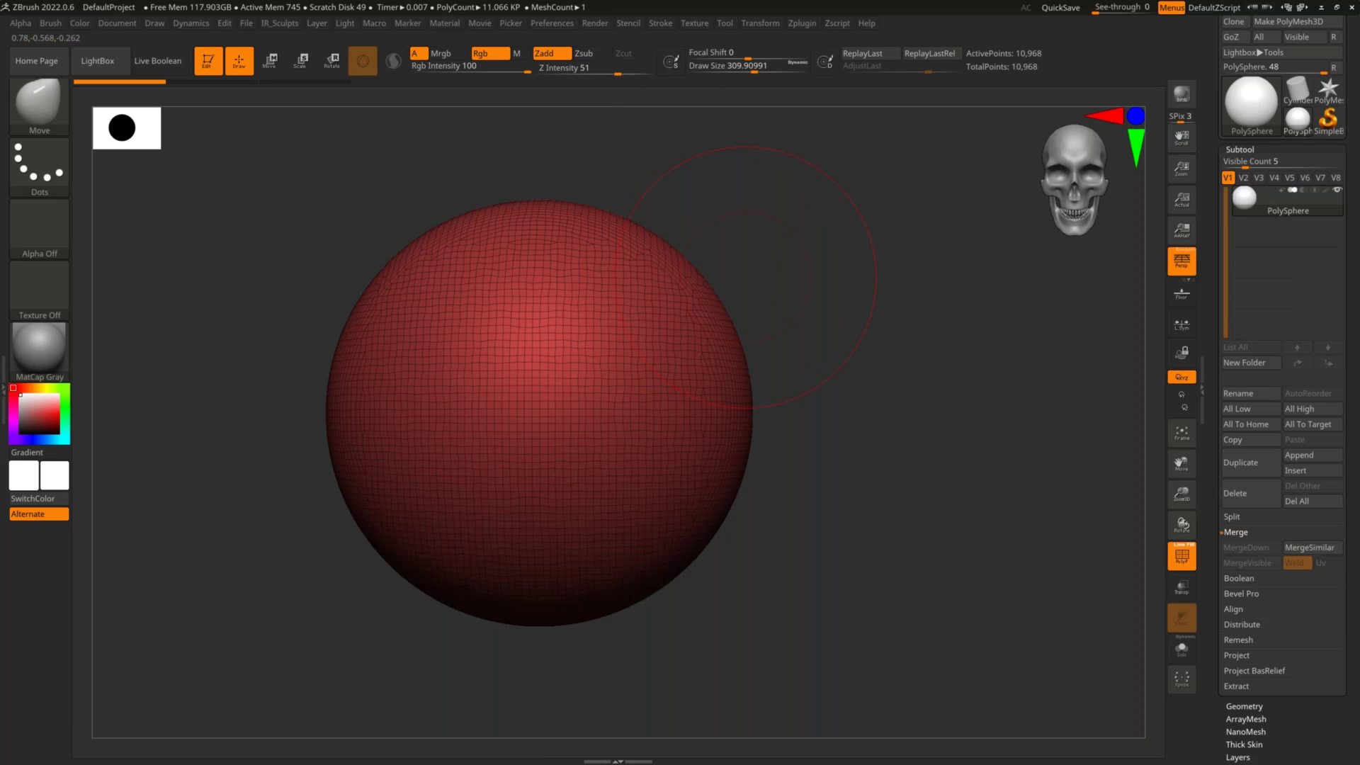
mouse_move(667, 288)
right_mouse_down("ctrl")
mouse_move(750, 261)
mouse_move(841, 306)
right_mouse_up("ctrl")
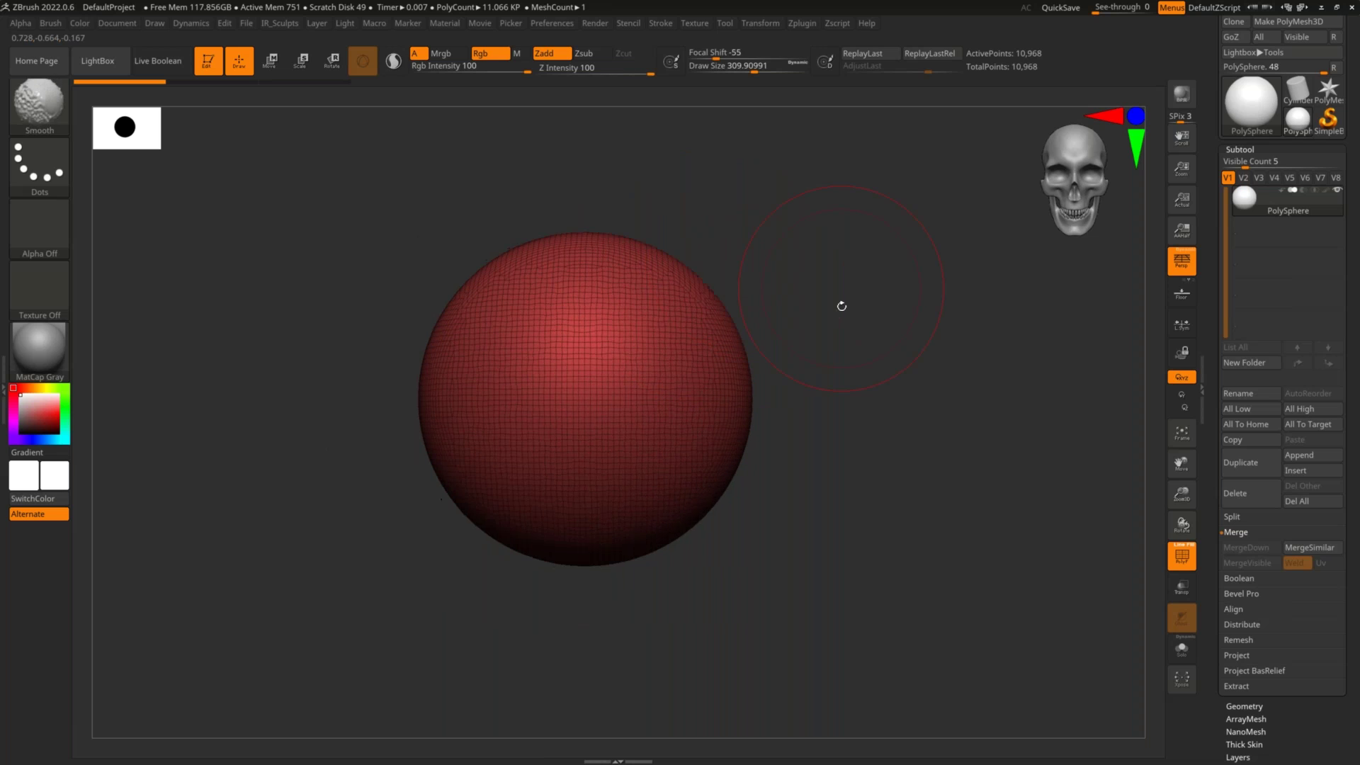
key("bracketright")
left_click_drag(683, 279, 680, 267)
key("ctrl+z")
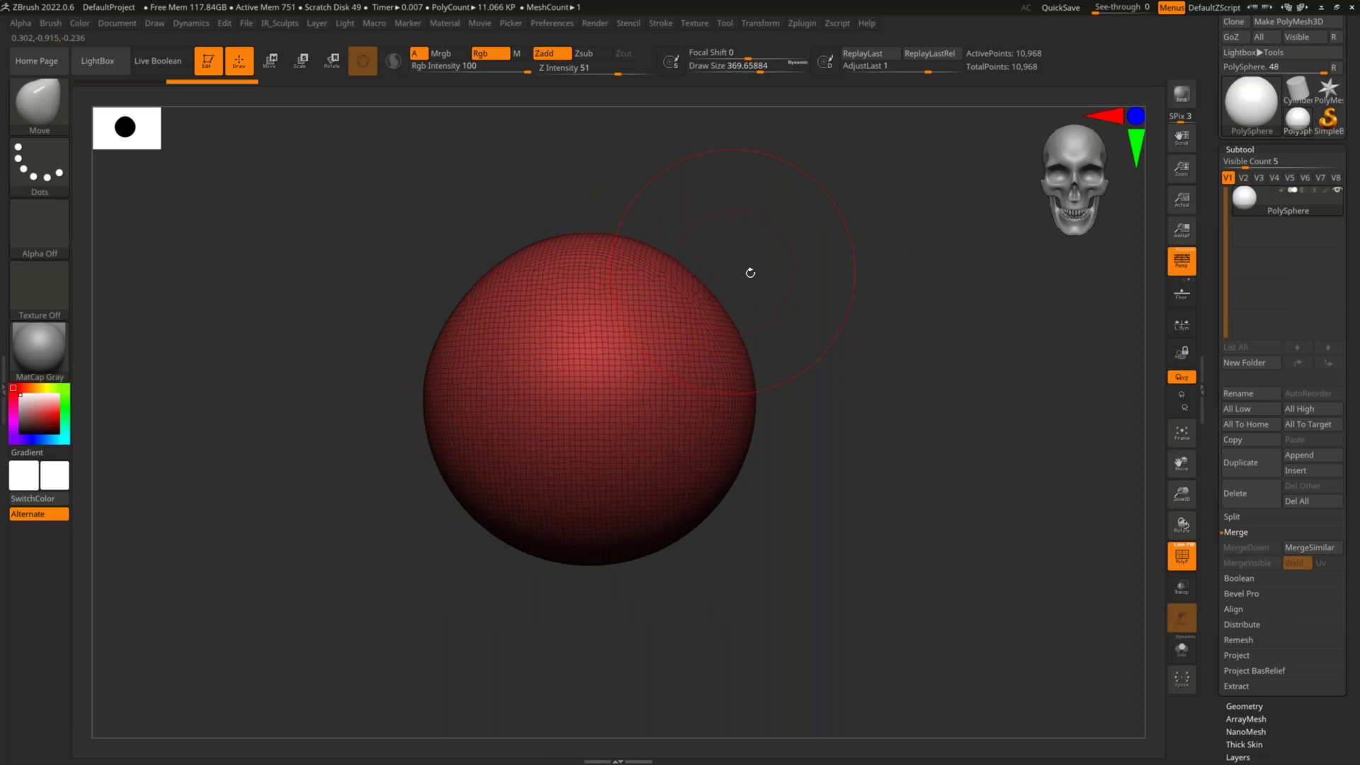
Flatten the PolySphere's underside with the Move brush, and taper its upper sides inward at a Draw Size of about 441
mouse_move(693, 505)
left_mouse_down()
mouse_move(708, 541)
mouse_move(651, 535)
left_mouse_up()
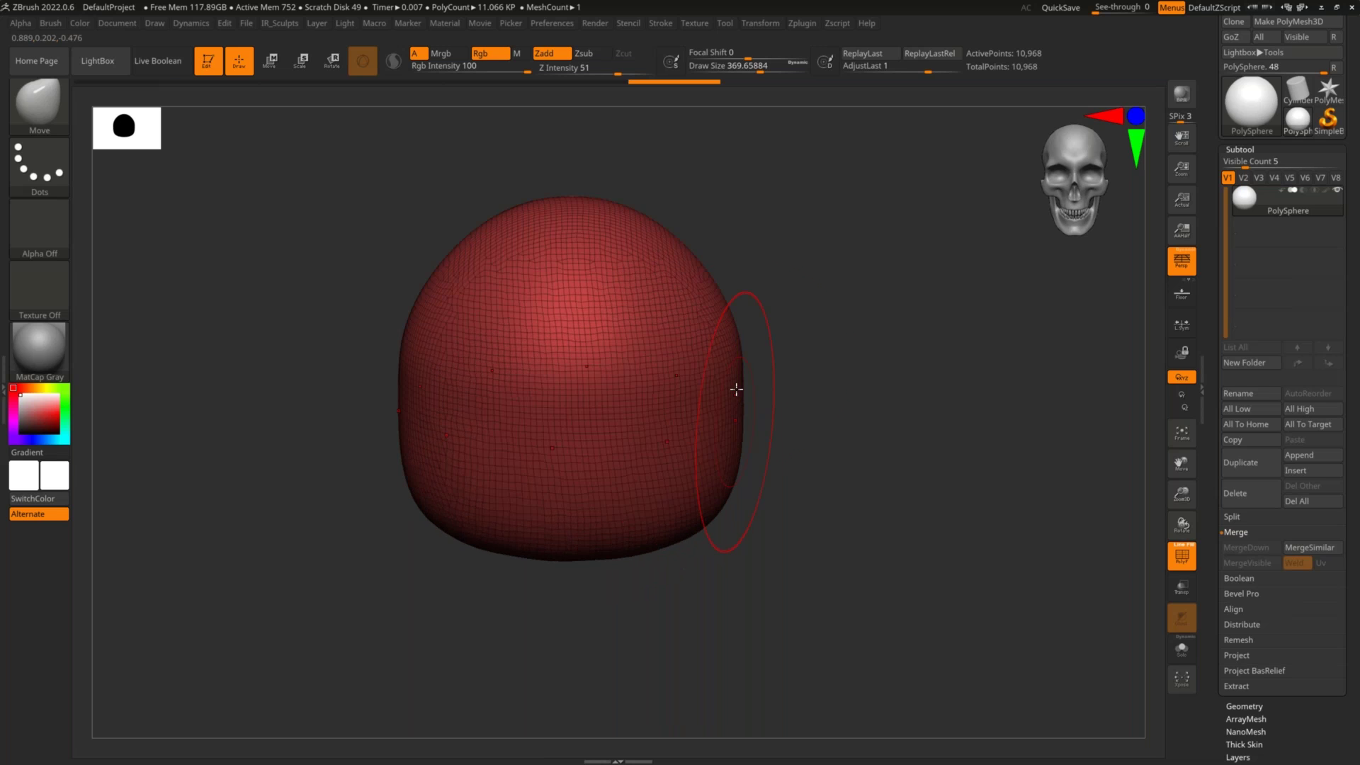
key("s")
left_click_drag(733, 359, 713, 334)
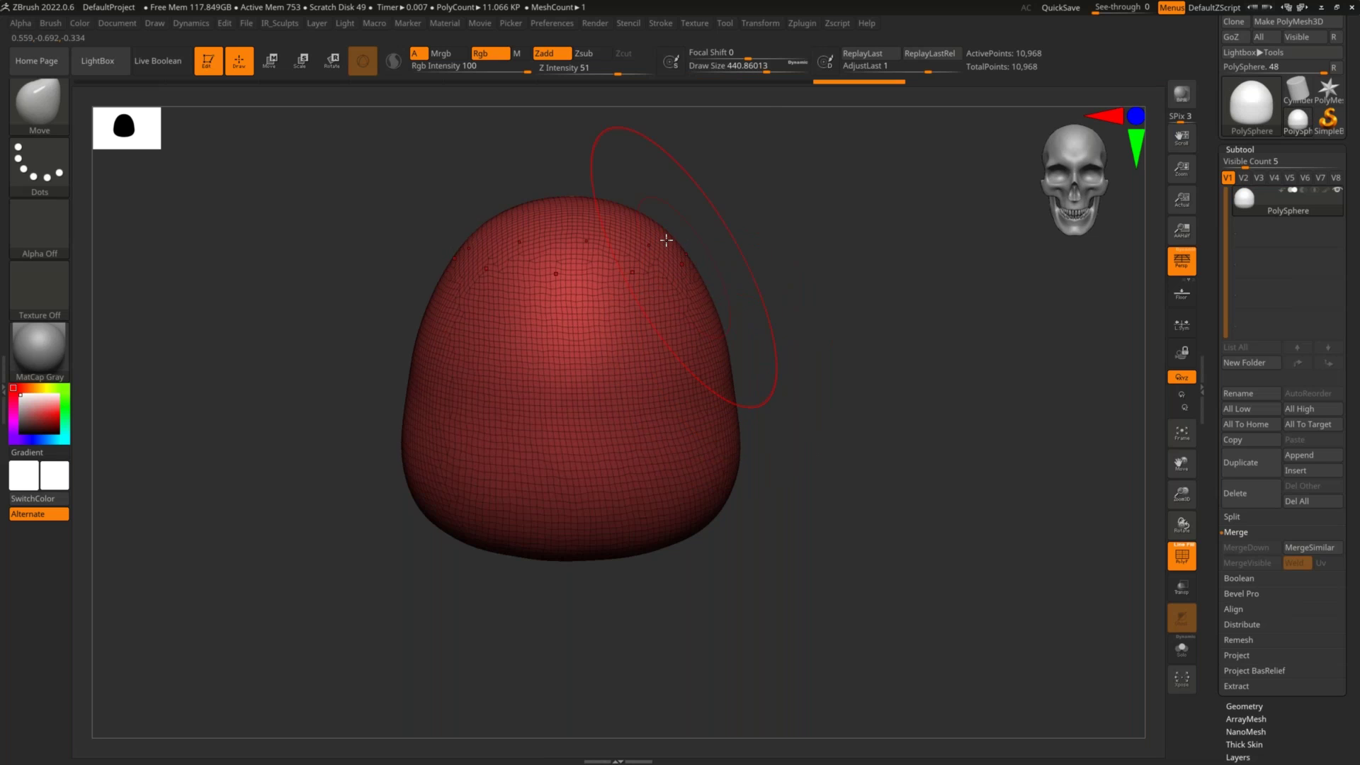
Step back and forth through the undo history of the Move strokes, settling on the rounder PolySphere with a flattened top
key("ctrl+z")
key("ctrl+z")
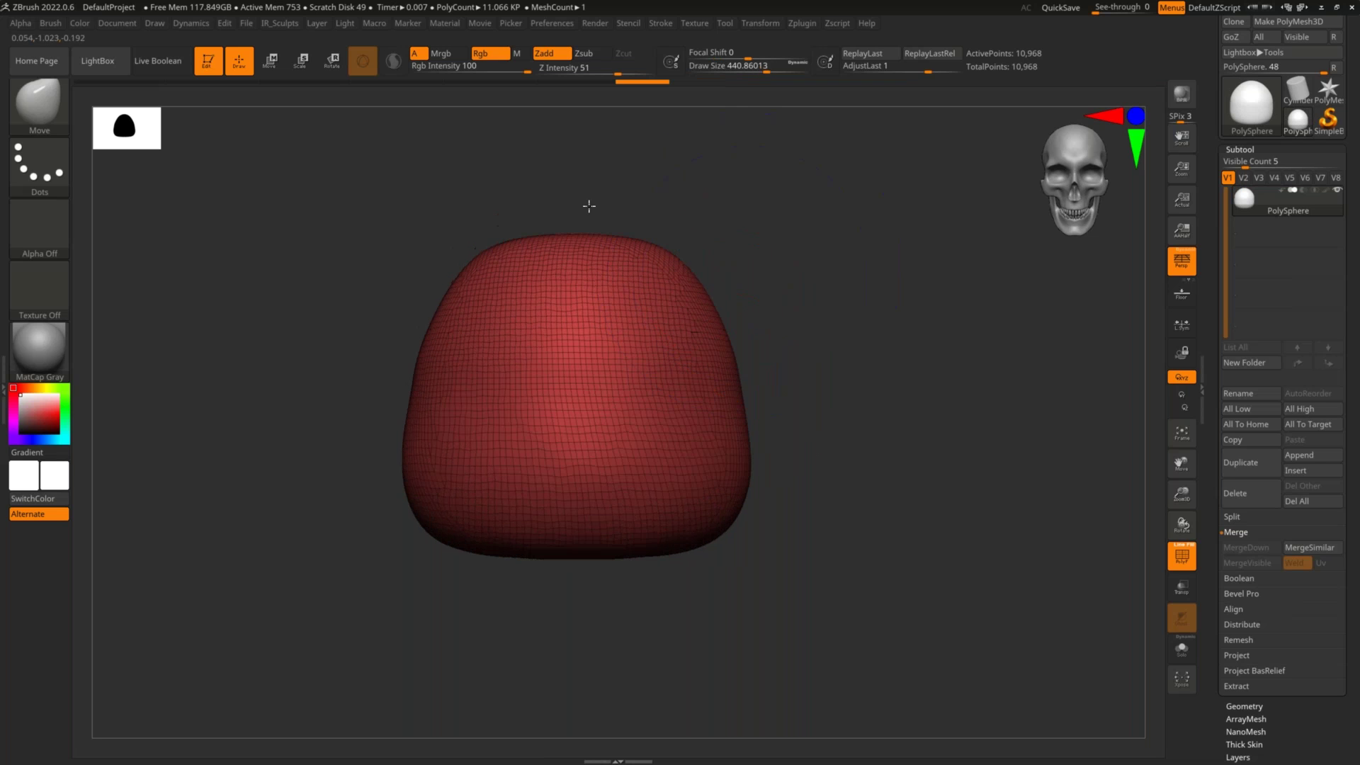
key("ctrl+shift+z")
key("ctrl+shift+z")
key("ctrl+shift+z")
key("ctrl+shift+z")
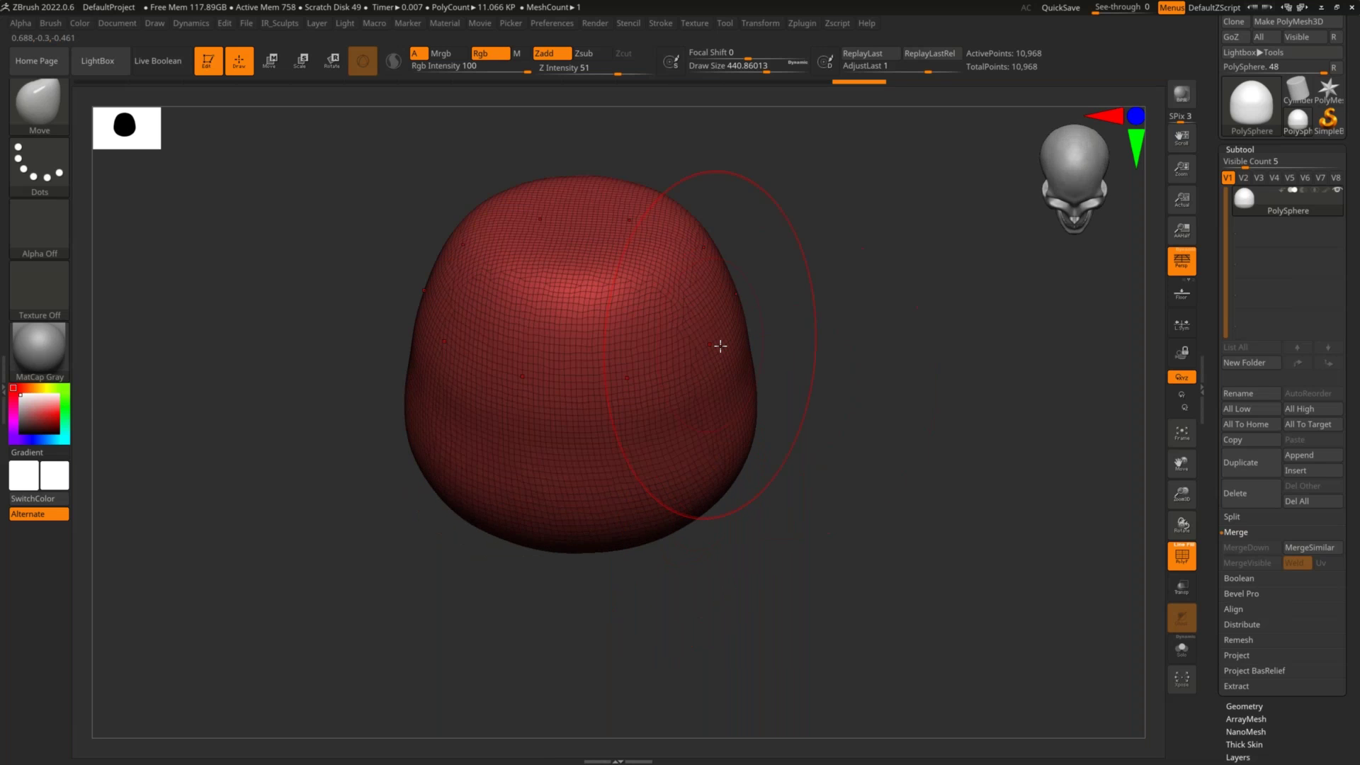
key("ctrl+shift+z")
key("ctrl+shift+z")
key("ctrl+shift+z")
key("ctrl+shift+z")
key("ctrl+z")
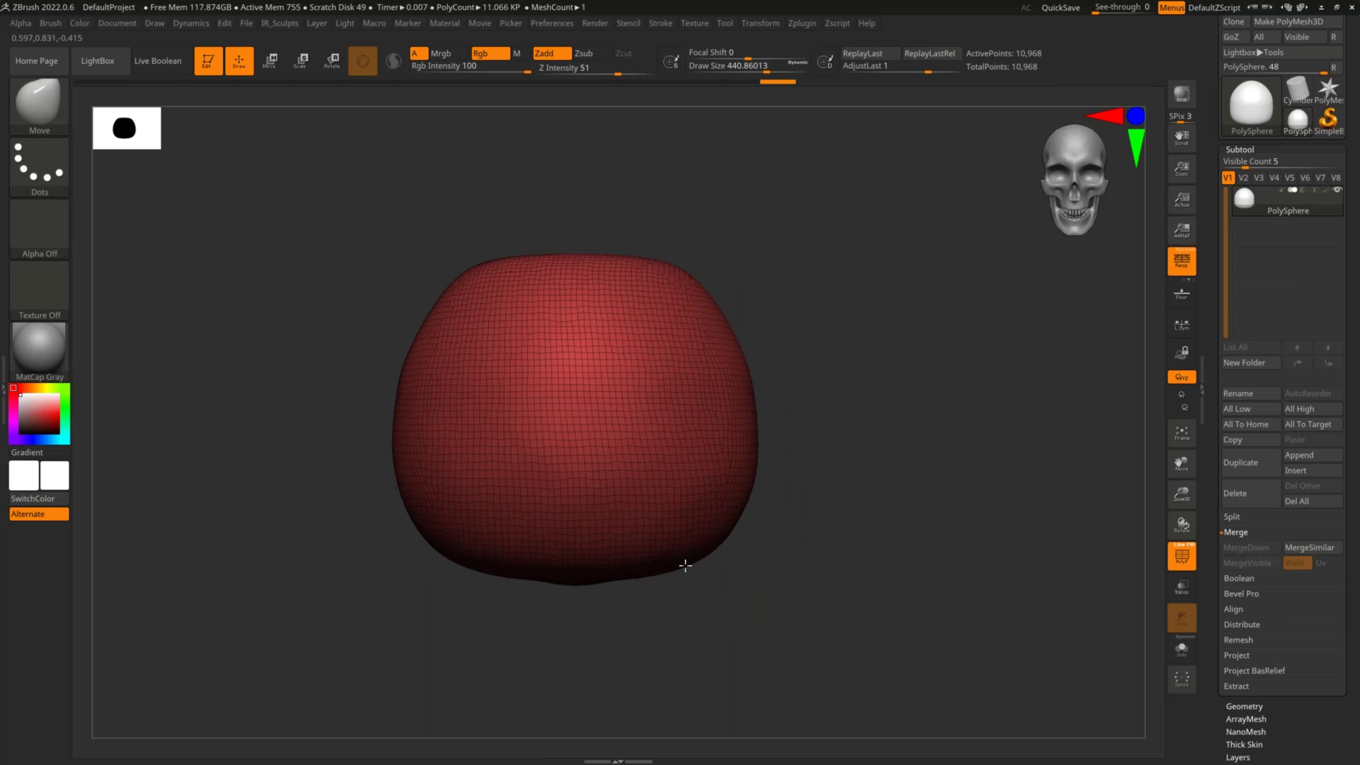
key("ctrl+shift+z")
key("ctrl+z")
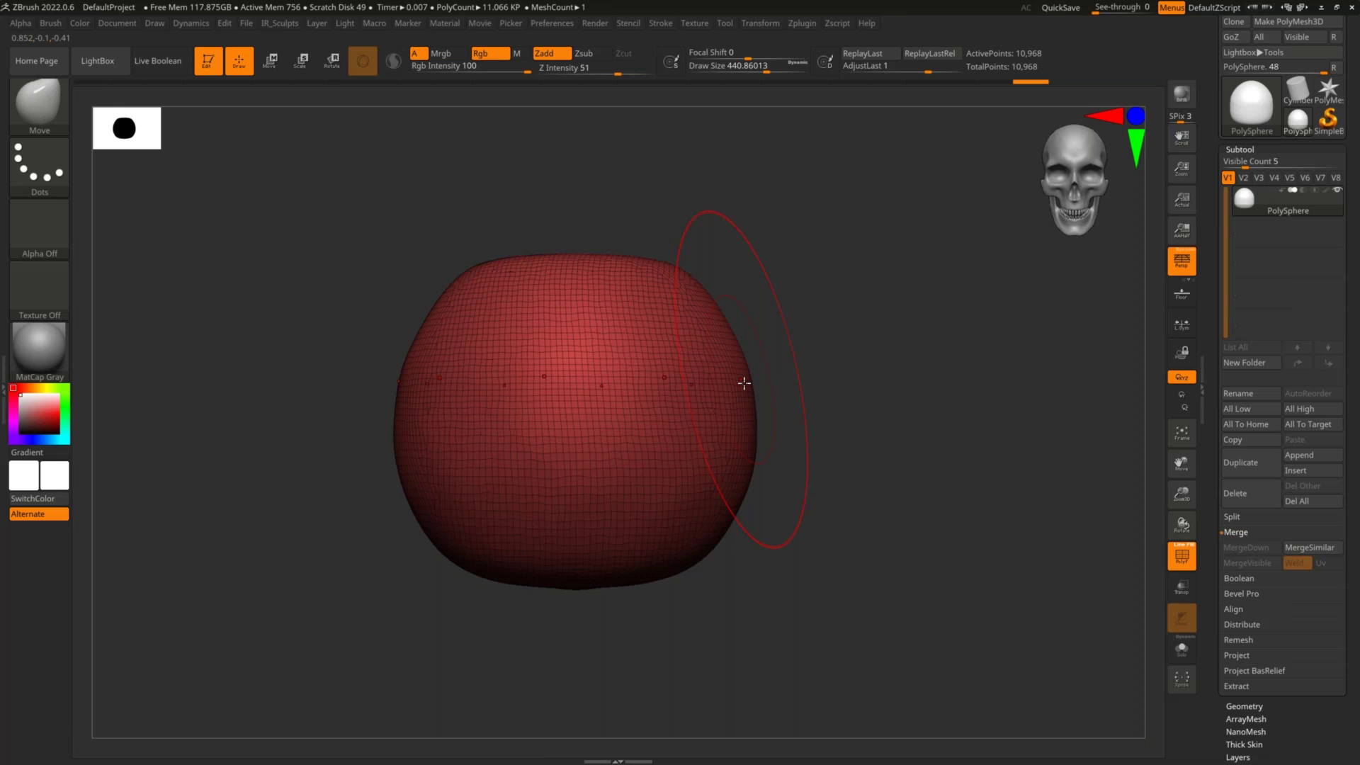
key("ctrl+shift+z")
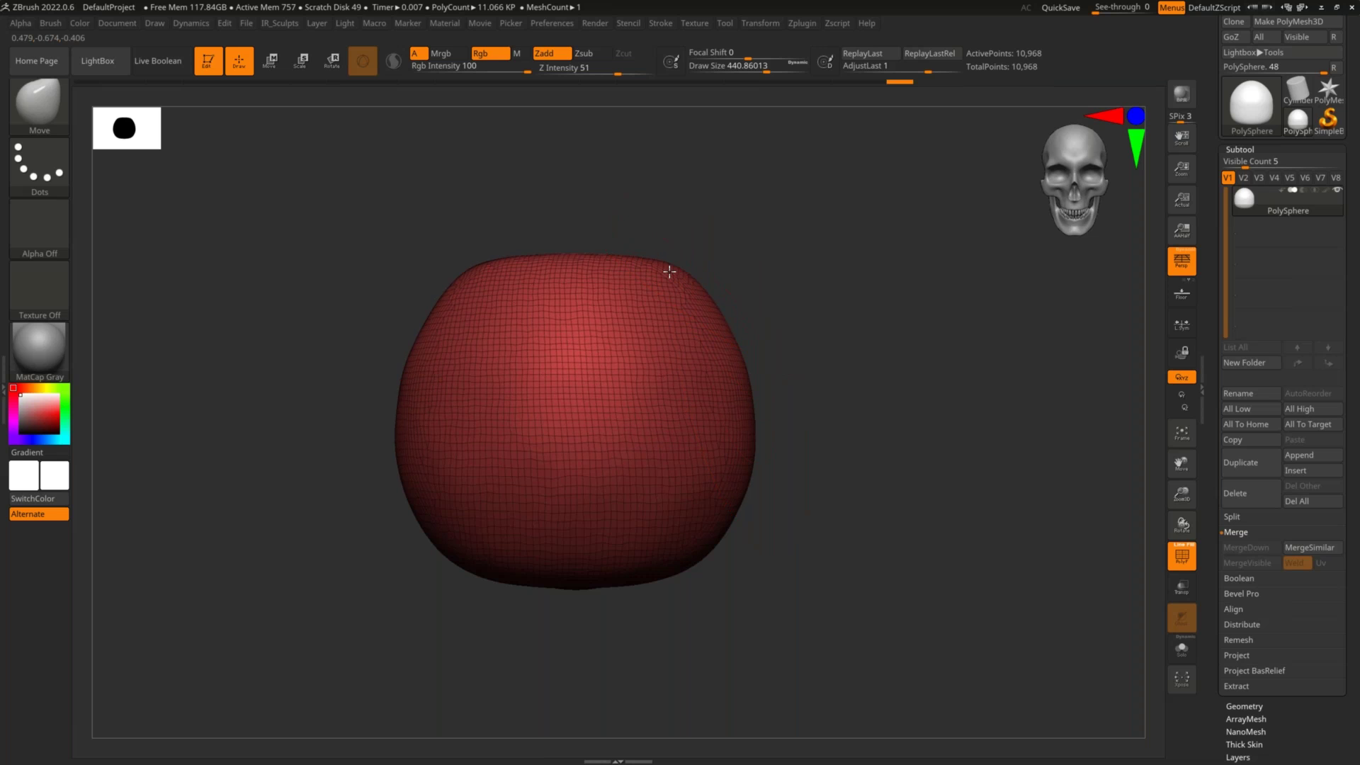
key("ctrl+shift+z")
Reduce the Draw Size to about 190 and push a dimple into the PolySphere's top centre with the Move brush
key("s")
left_click_drag(734, 282, 730, 282)
mouse_move(742, 282)
left_mouse_down()
mouse_move(771, 304)
mouse_move(746, 285)
left_mouse_up()
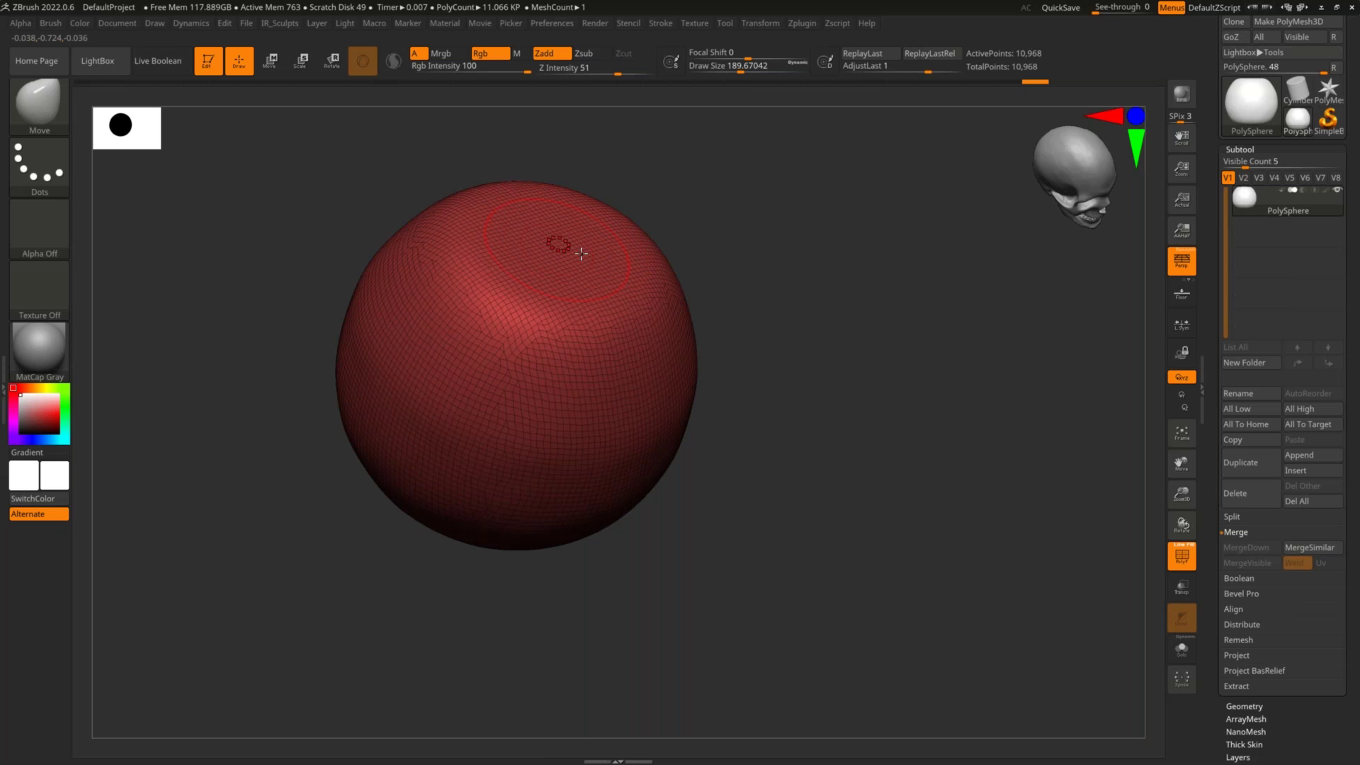
mouse_move(737, 237)
left_mouse_down("alt")
mouse_move(761, 275)
mouse_move(760, 318)
mouse_move(791, 326)
left_mouse_up("alt")
mouse_move(598, 322)
left_mouse_down()
mouse_move(625, 334)
mouse_move(583, 329)
left_mouse_up()
Set the Draw Size to about 141 and push the centre of the PolySphere's underside inward with the Move brush
key("s")
left_click_drag(585, 330, 595, 333)
left_click_drag(700, 304, 654, 528)
key("bracketright")
mouse_move(546, 556)
left_mouse_down()
mouse_move(557, 528)
mouse_move(560, 559)
mouse_move(534, 528)
mouse_move(604, 518)
left_mouse_up()
Try a Smooth brush stroke on the PolySphere's side and undo it
key("shift")
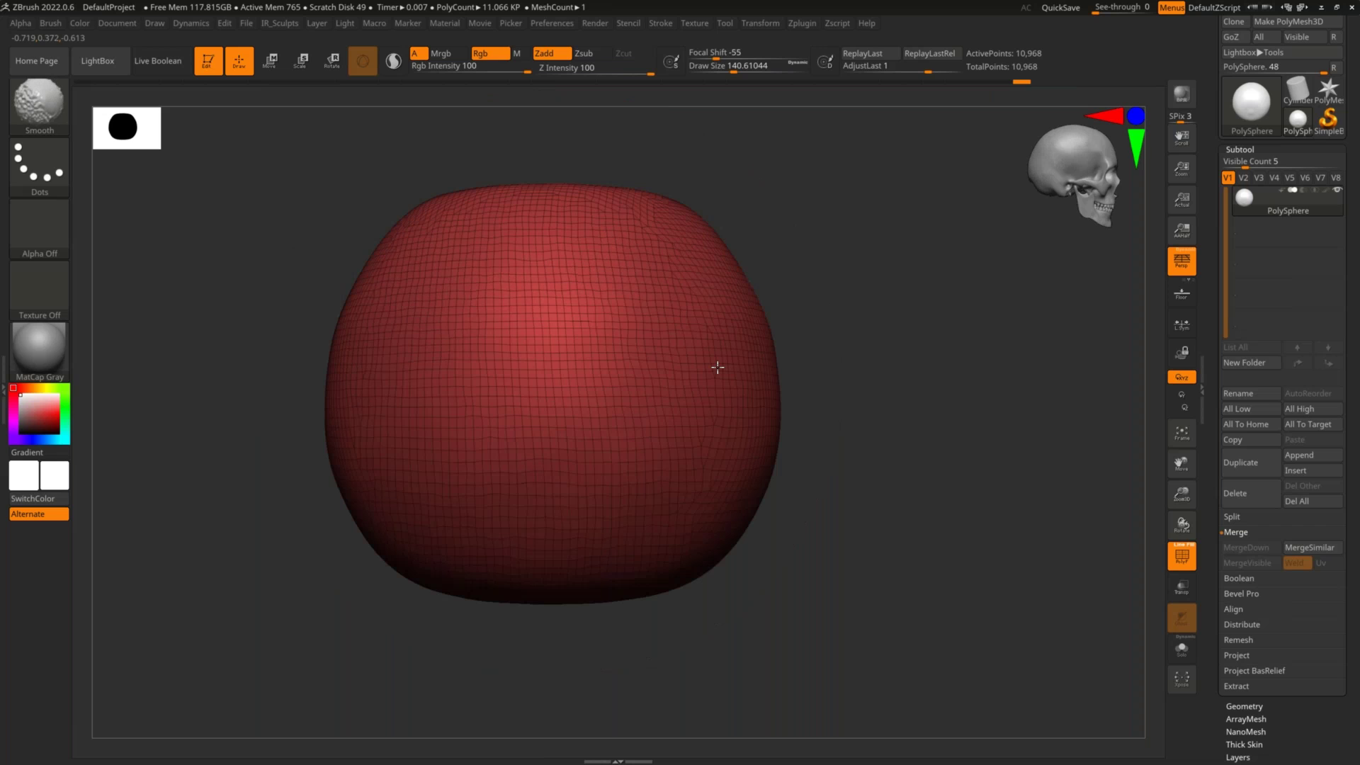
mouse_move(717, 367)
left_mouse_down("shift")
mouse_move(646, 231)
mouse_move(757, 402)
left_mouse_up("shift")
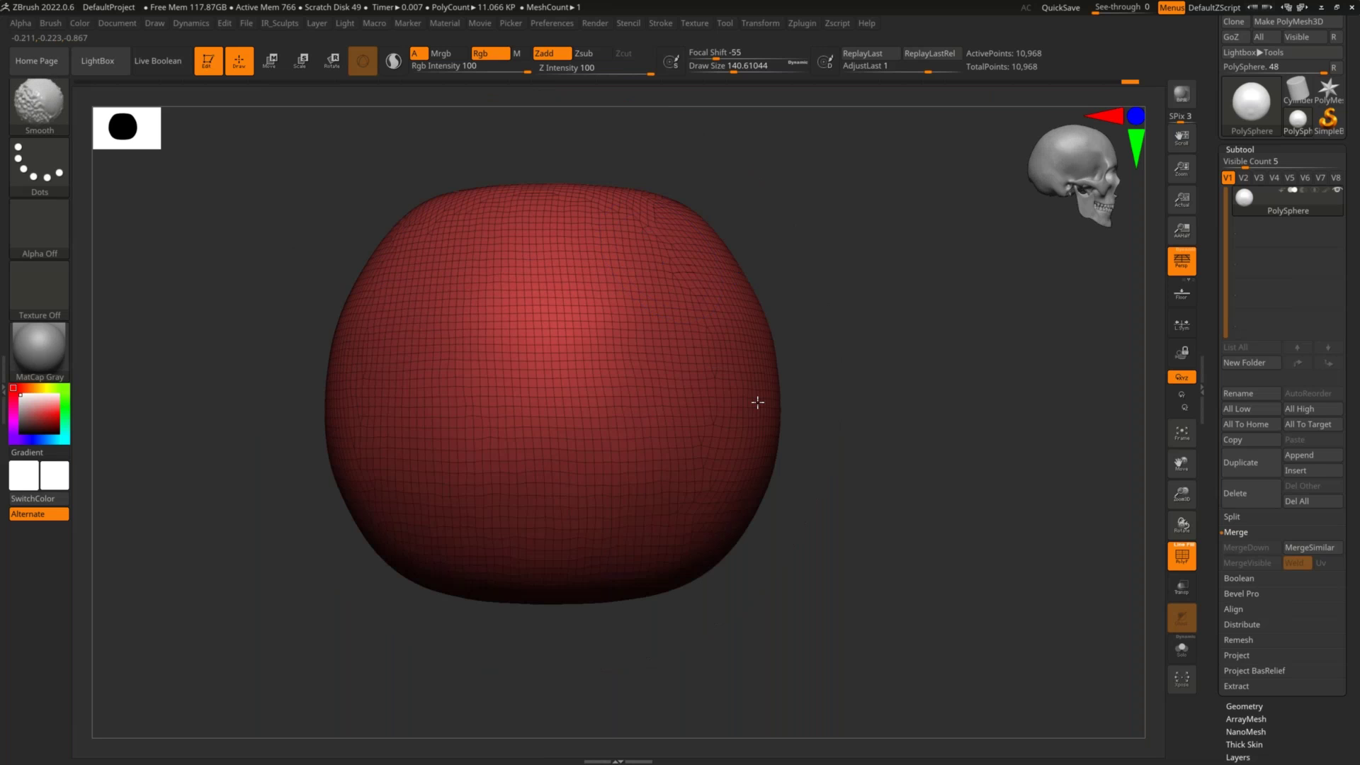
key("ctrl+z")
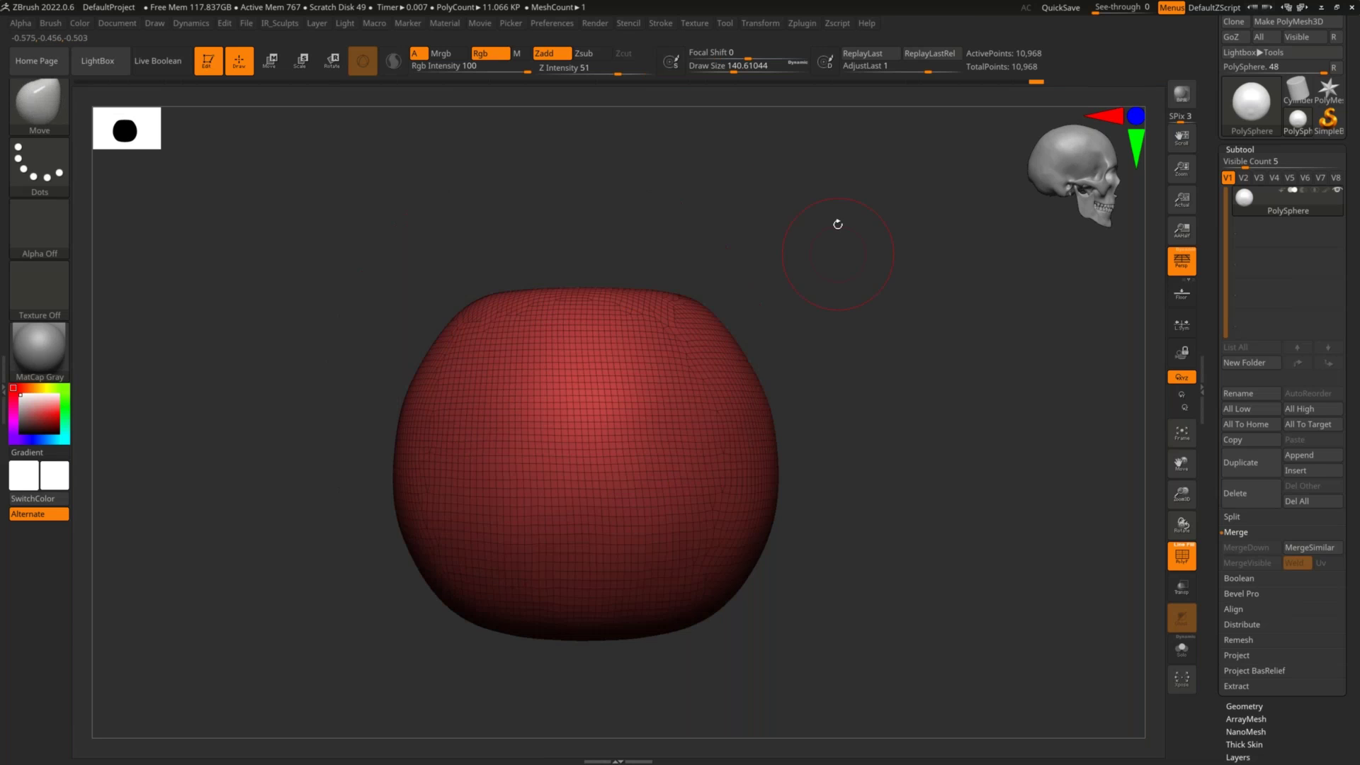
left_click_drag(837, 224, 829, 330)
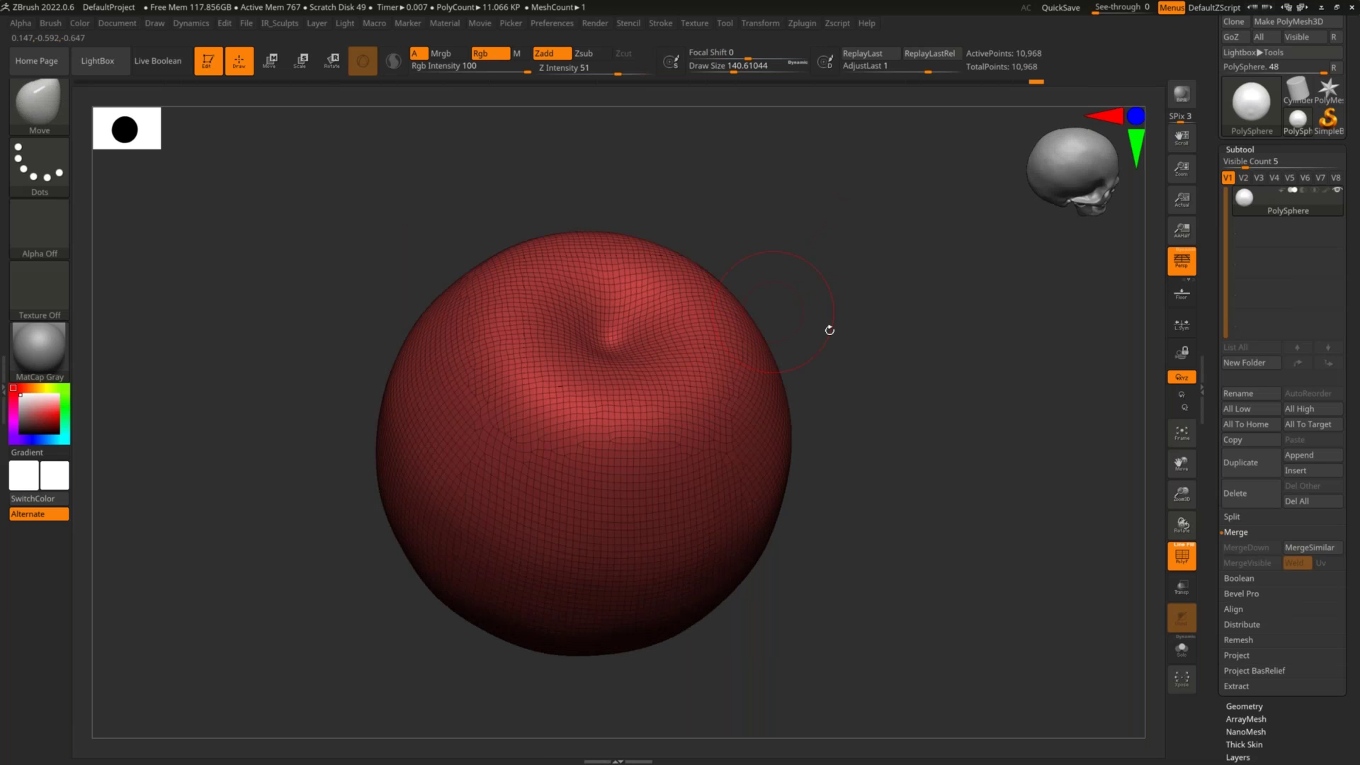
key("ctrl+shift+z")
key("ctrl+z")
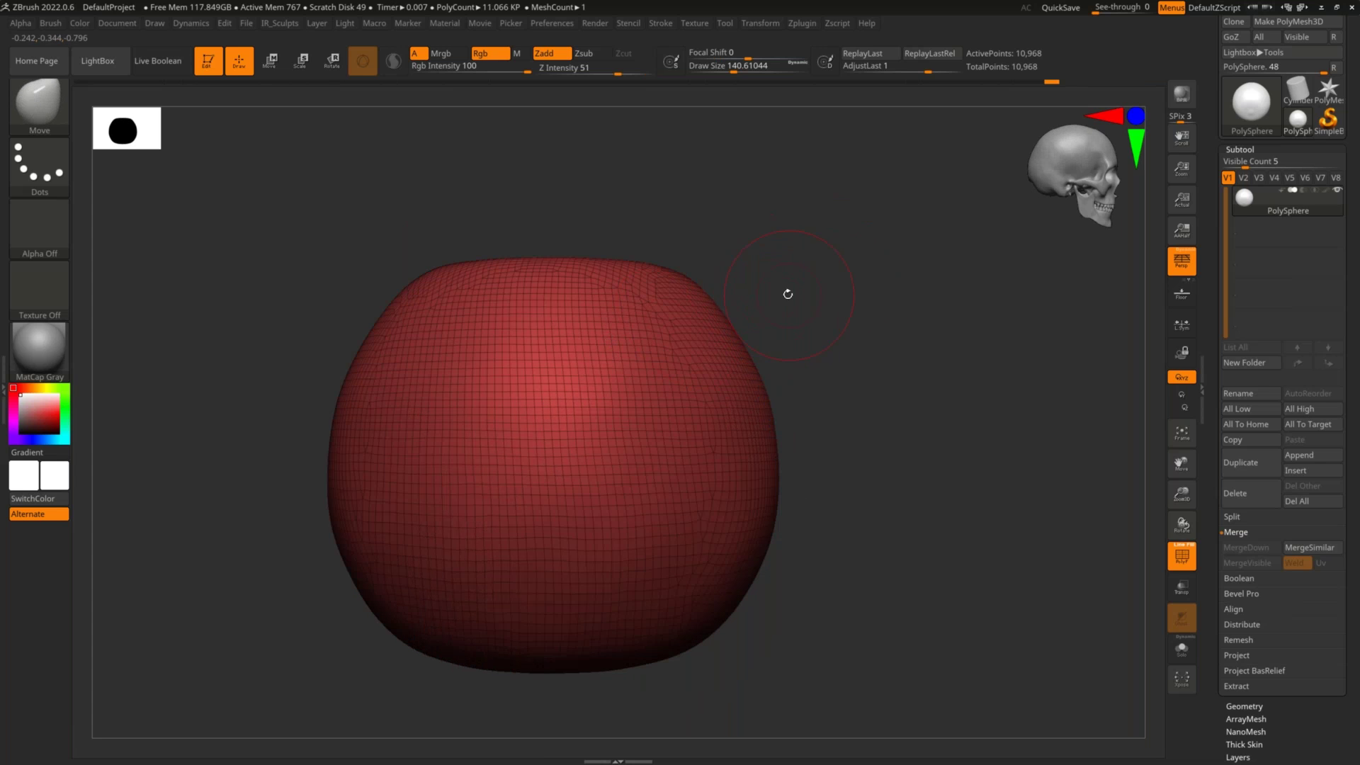
left_click_drag(793, 278, 782, 290)
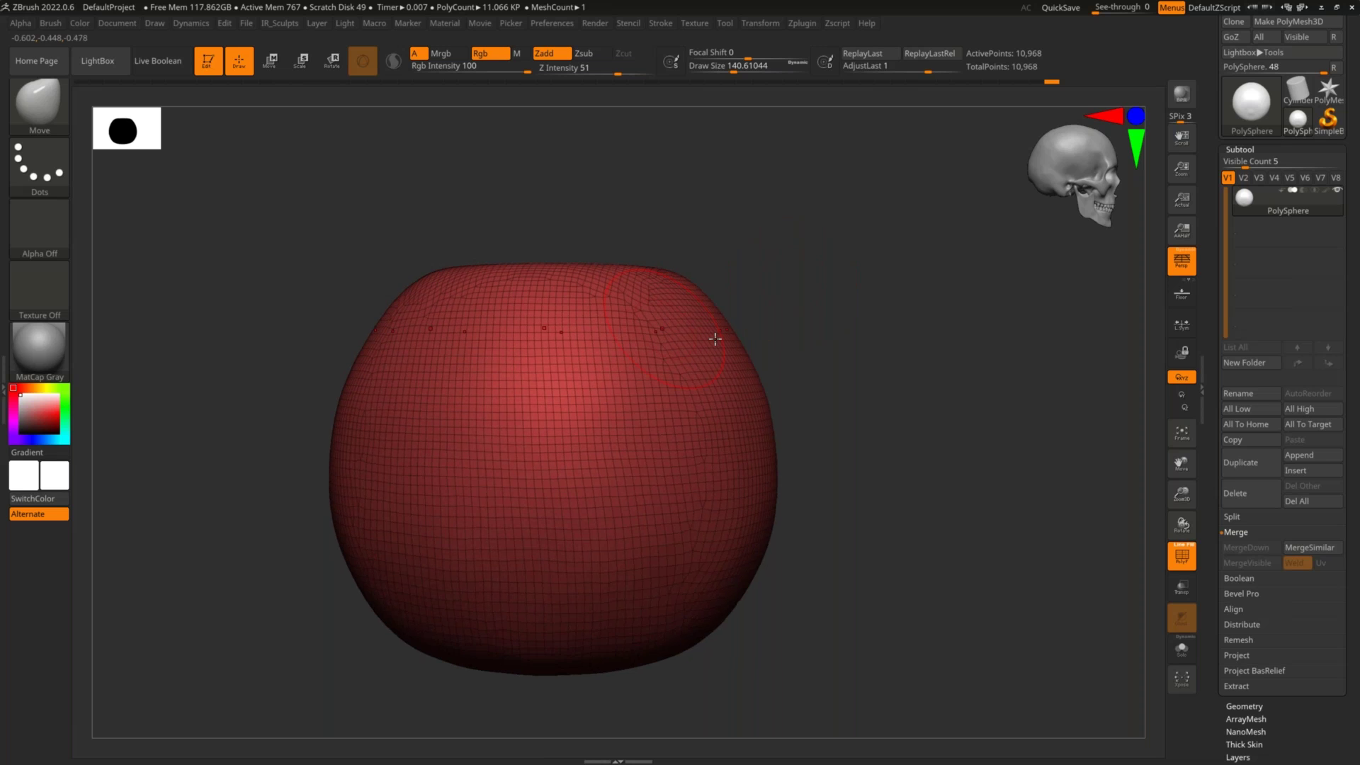
Toggle the PolyFrame wireframe display off and on several times, leaving it off
key("shift+f")
key("shift")
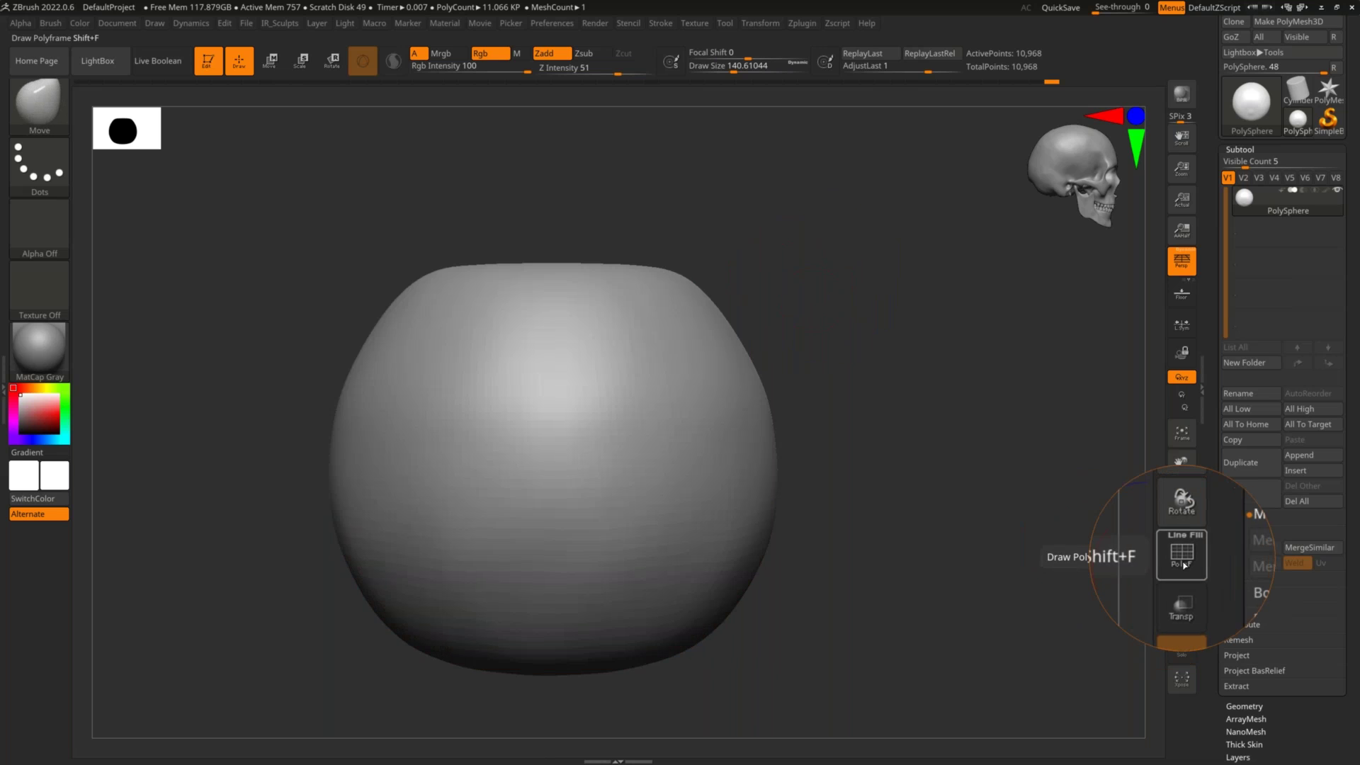
left_click(1184, 565)
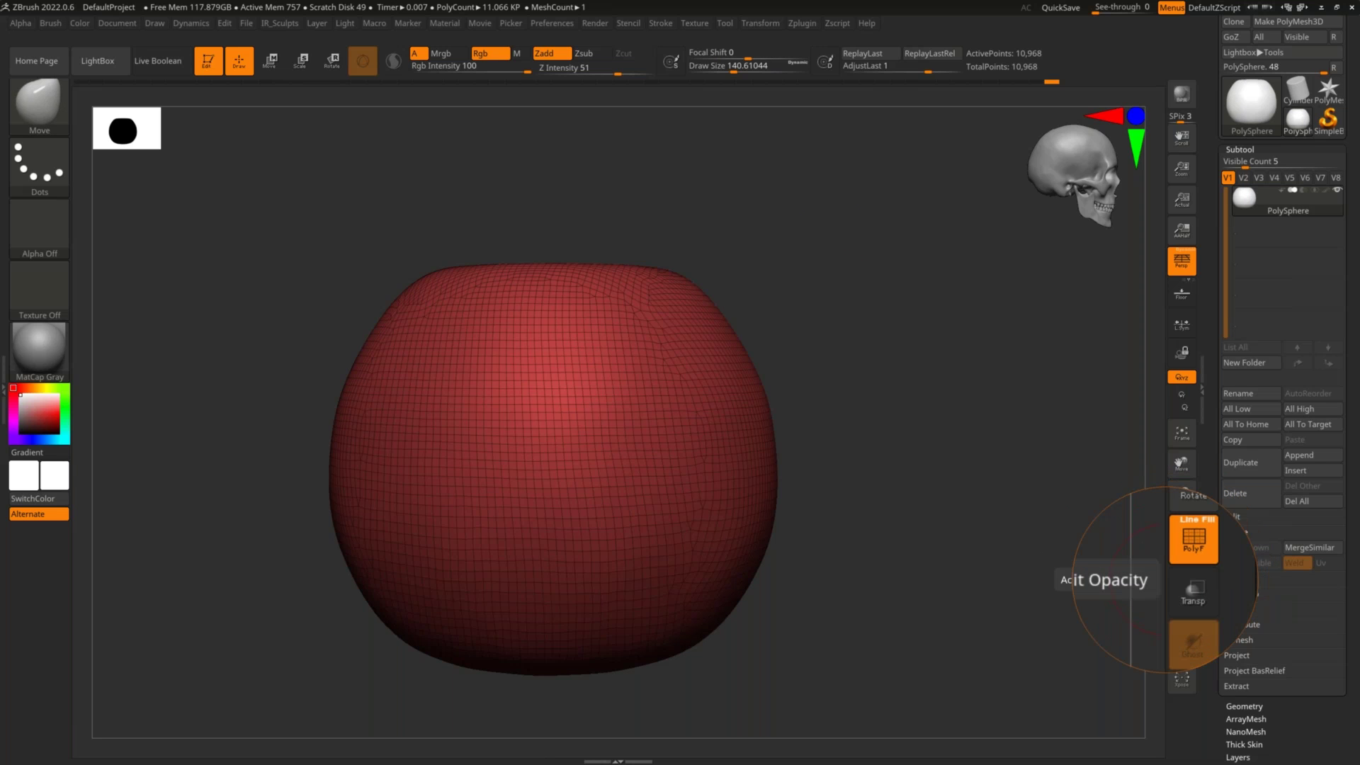
key("shift+f")
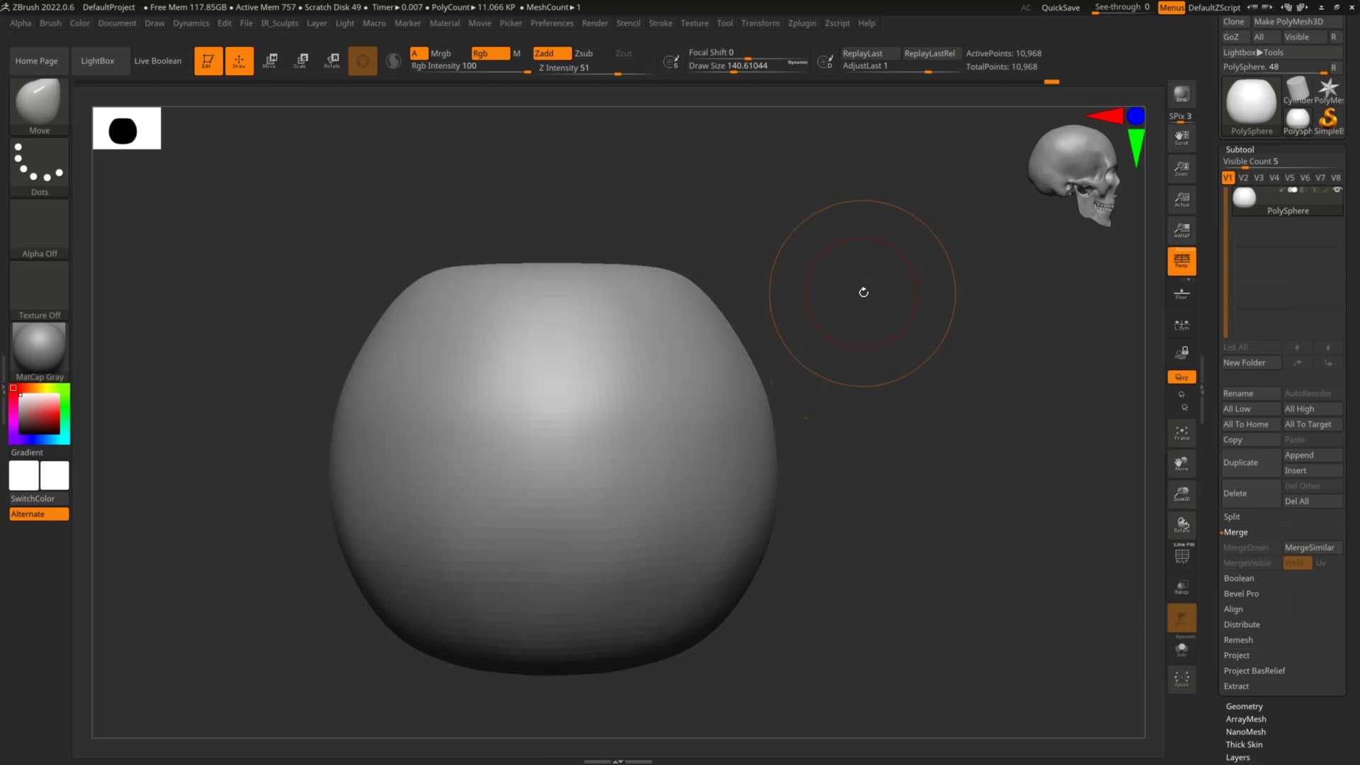
key("shift+f")
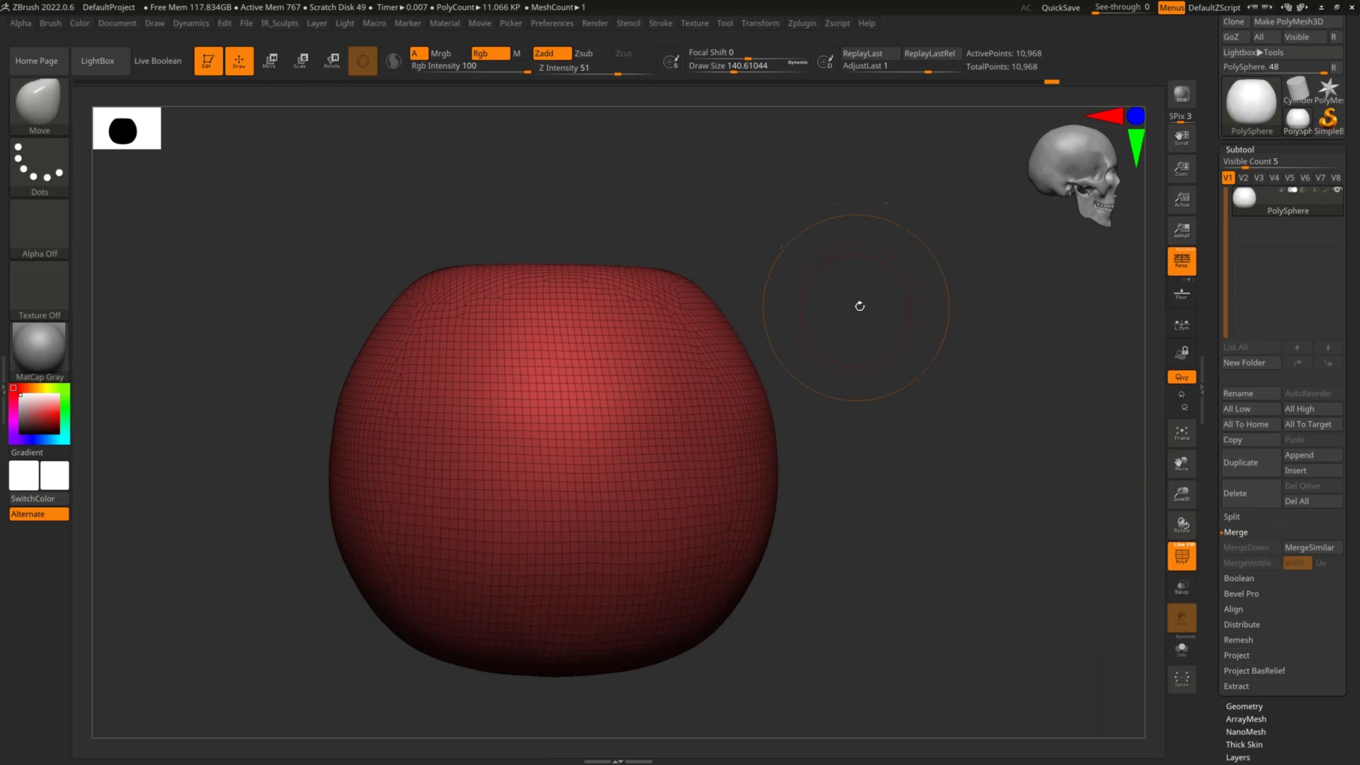
left_click_drag(816, 349, 796, 337)
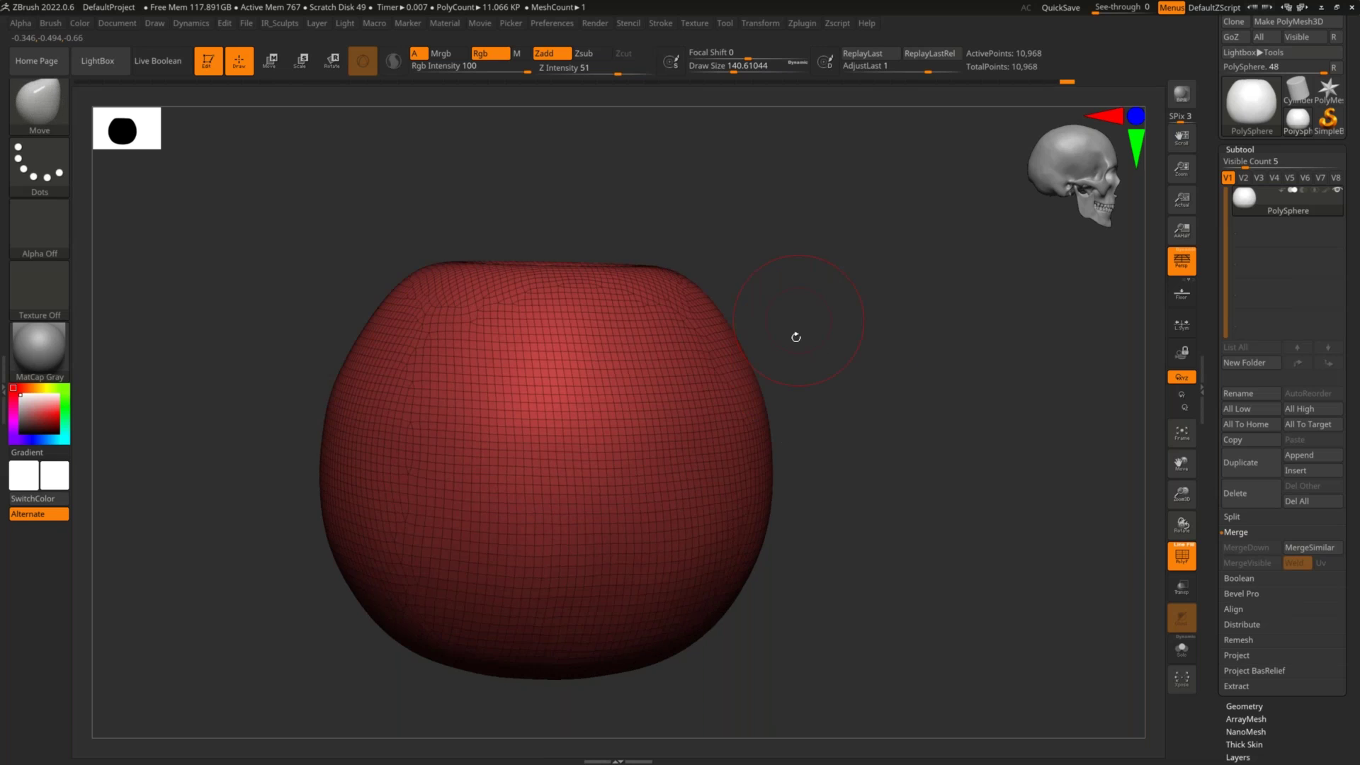
left_click(1176, 561)
Enlarge the Draw Size to about 206 and smooth the PolySphere's lower side
key("s")
key("shift")
mouse_move(685, 563)
left_mouse_down("shift")
mouse_move(798, 476)
mouse_move(853, 310)
mouse_move(801, 293)
mouse_move(821, 270)
mouse_move(841, 288)
left_mouse_up("shift")
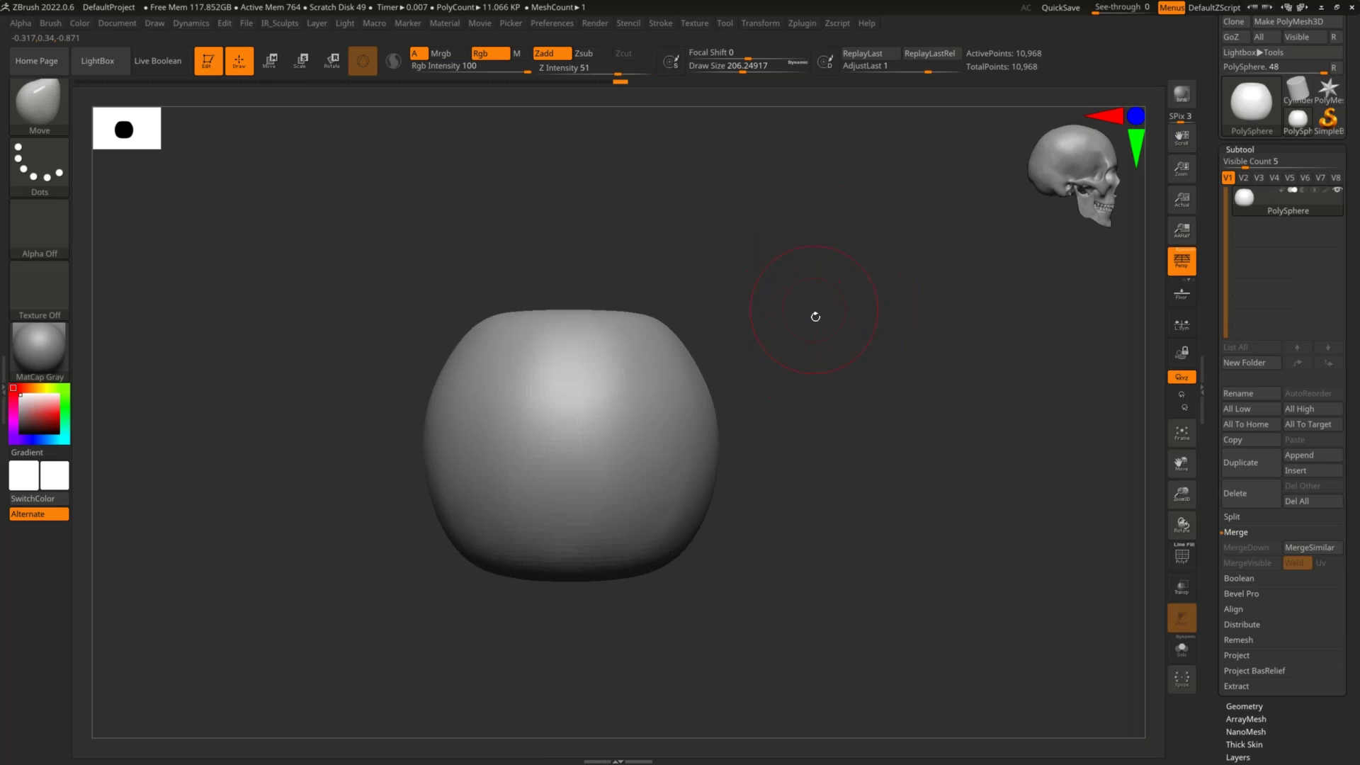
left_click_drag(838, 350, 865, 325)
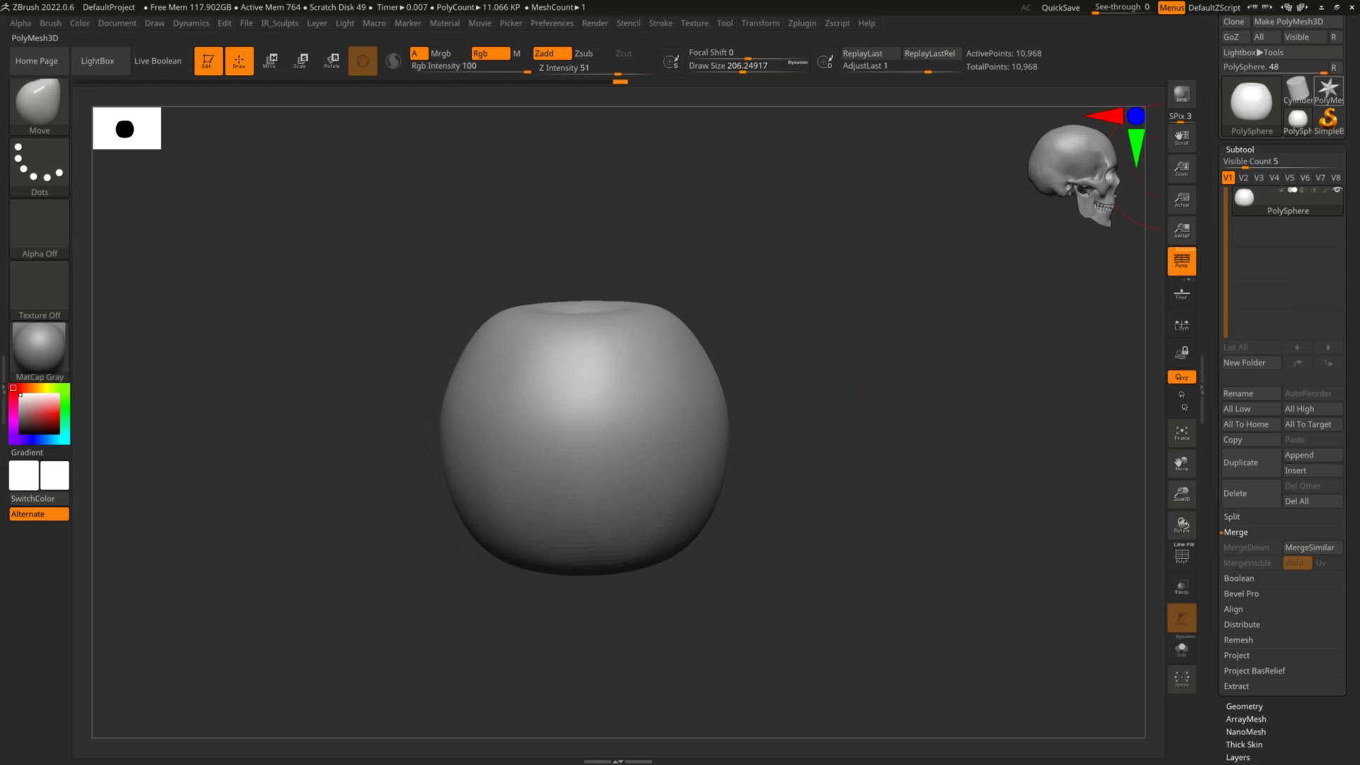
Open the Save Project dialog for the current sculpt
left_click_drag(1336, 58, 1335, 138)
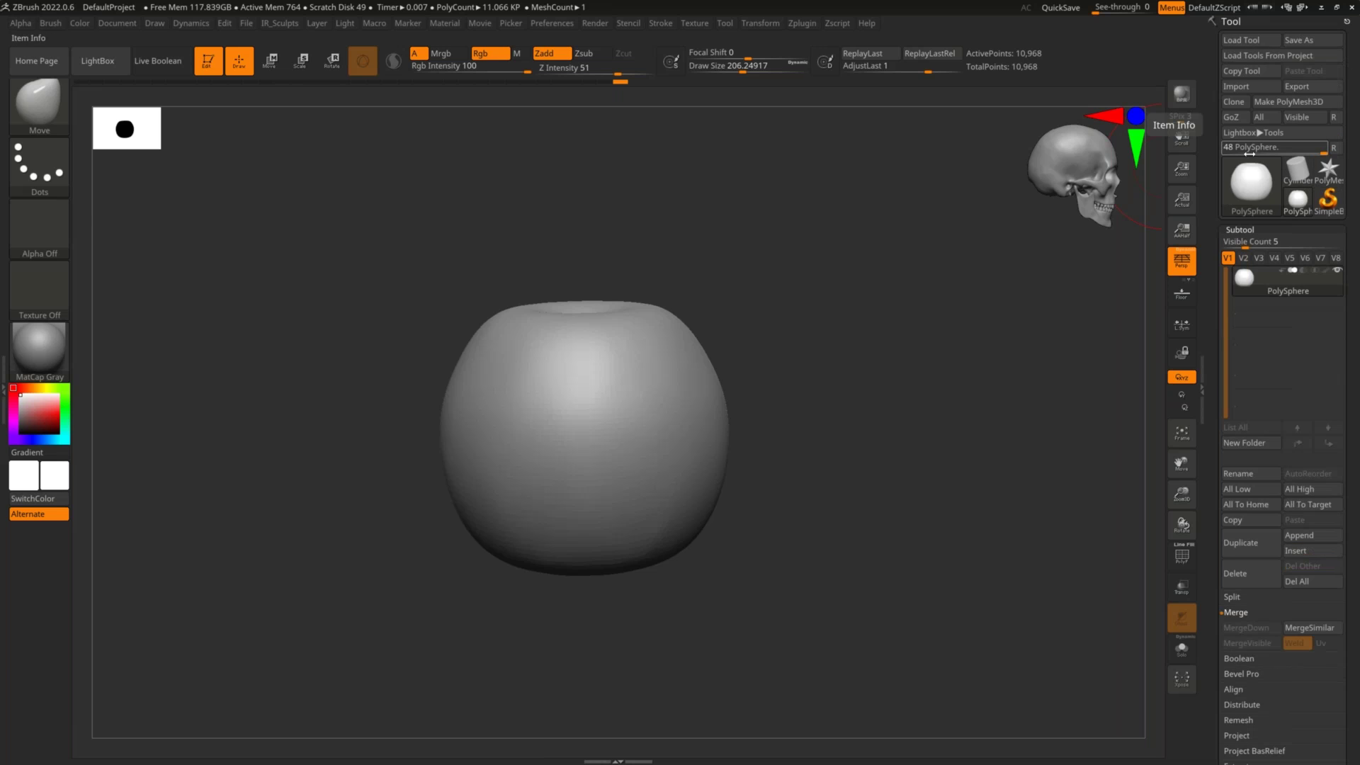
mouse_move(1267, 146)
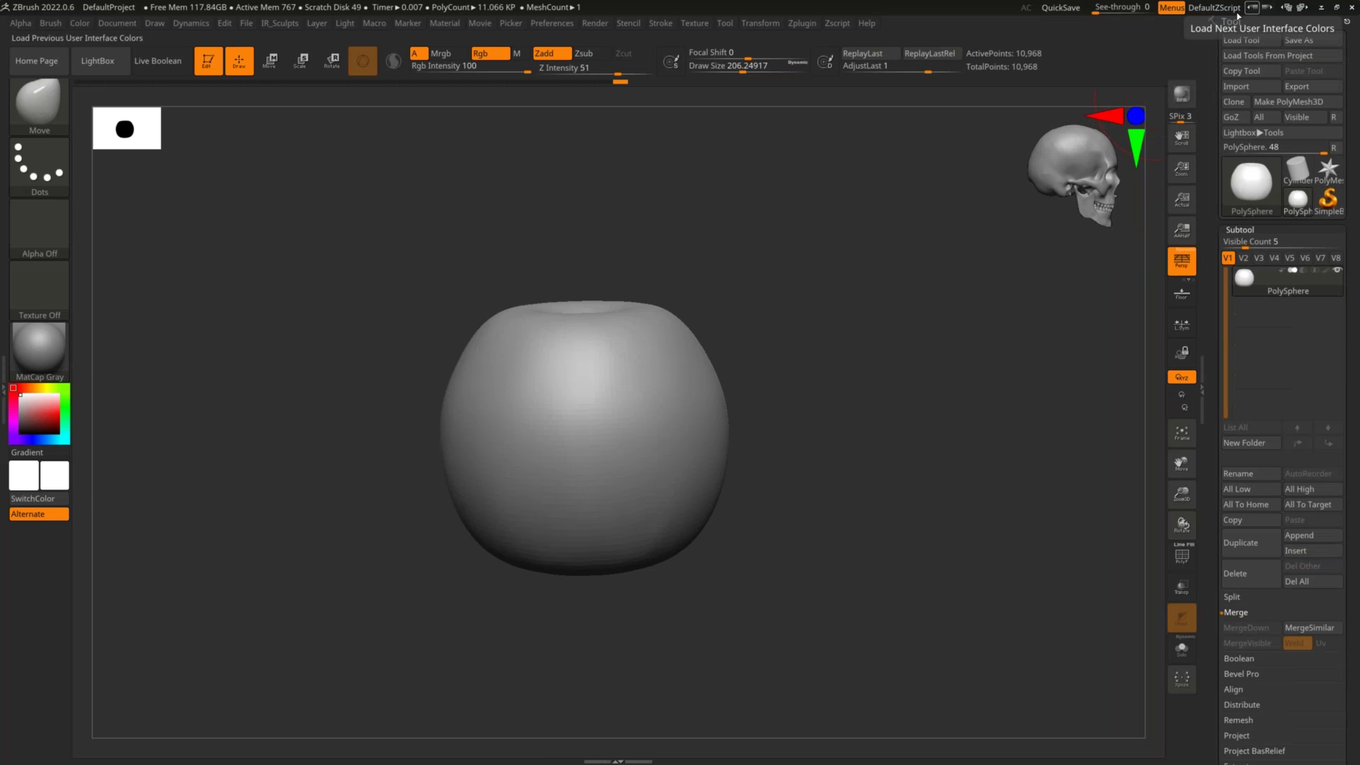
mouse_move(884, 332)
left_mouse_down("alt")
mouse_move(892, 318)
mouse_move(891, 350)
left_mouse_up("alt")
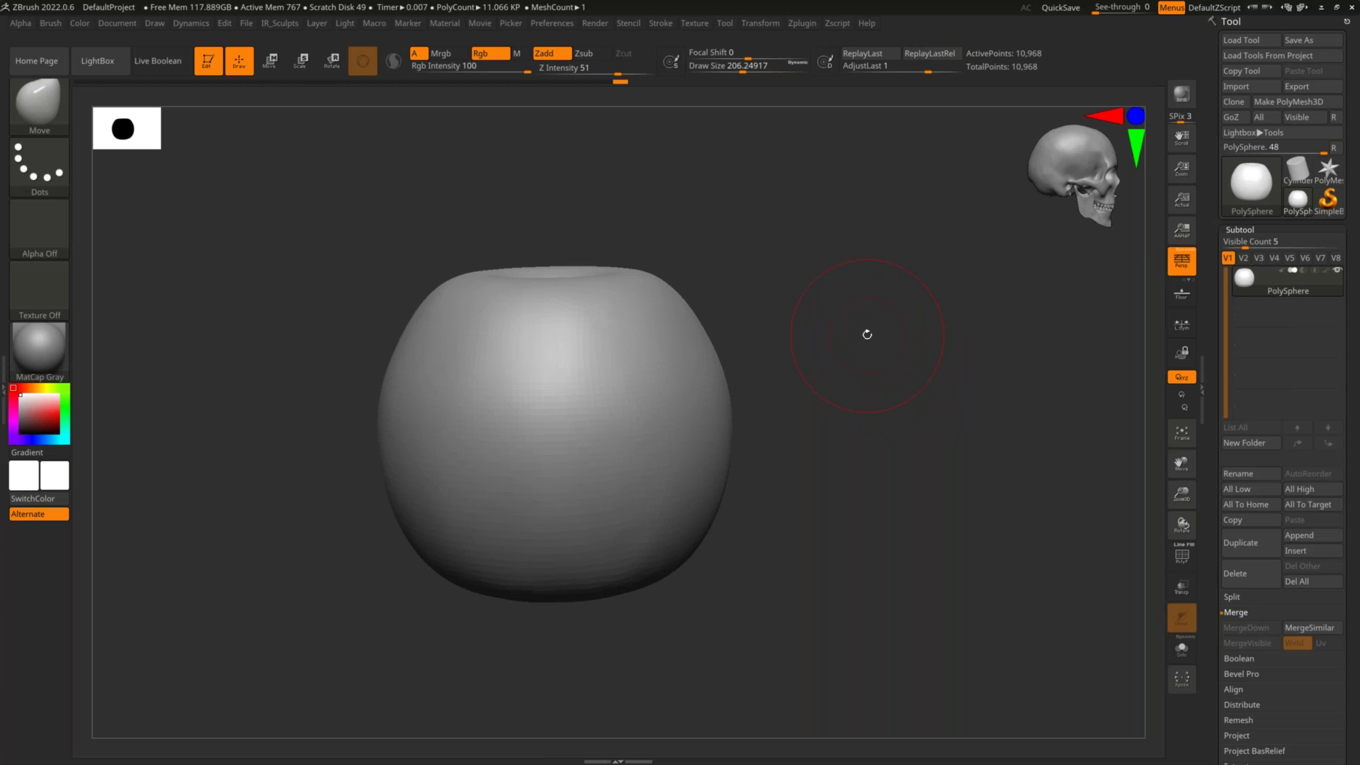
key("ctrl")
key("ctrl+s")
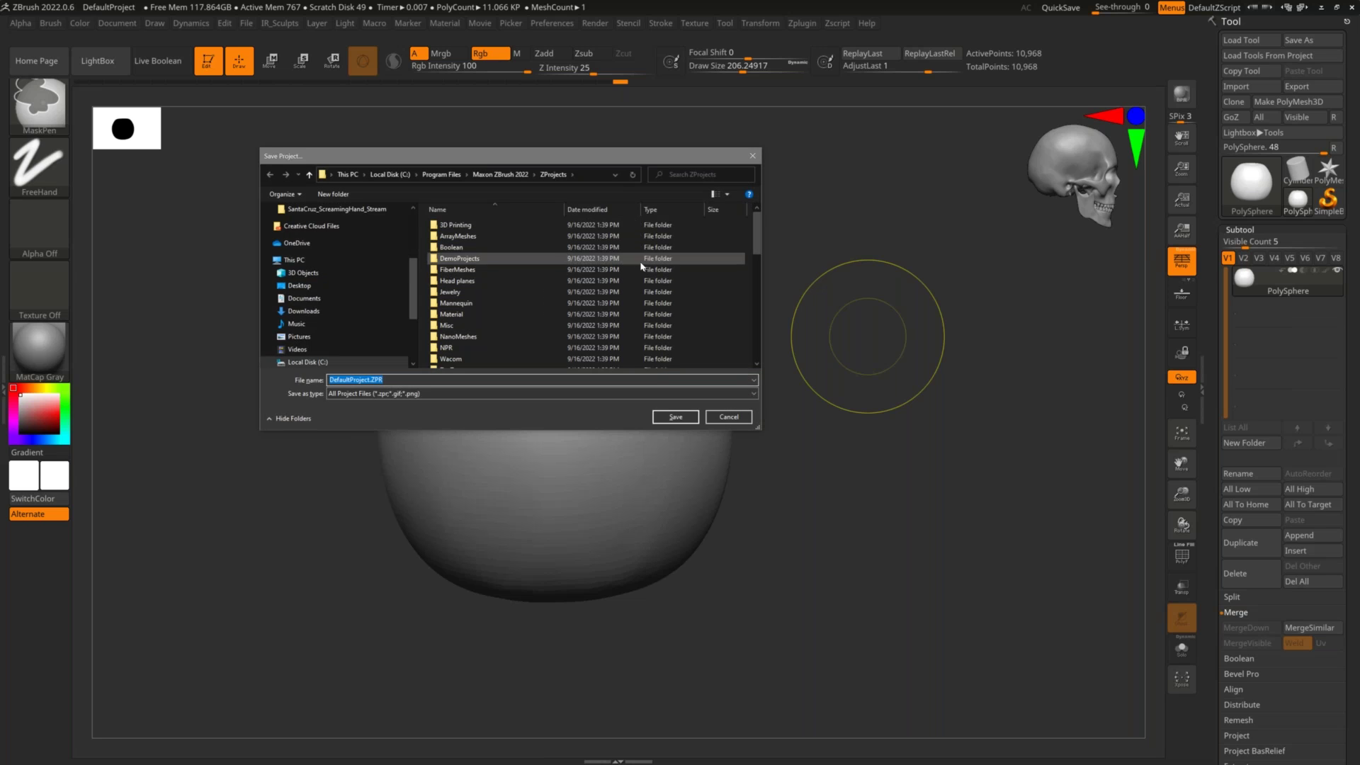
Save the project to the Desktop under the file name Pumpkin_Blockout
left_click_drag(412, 281, 408, 233)
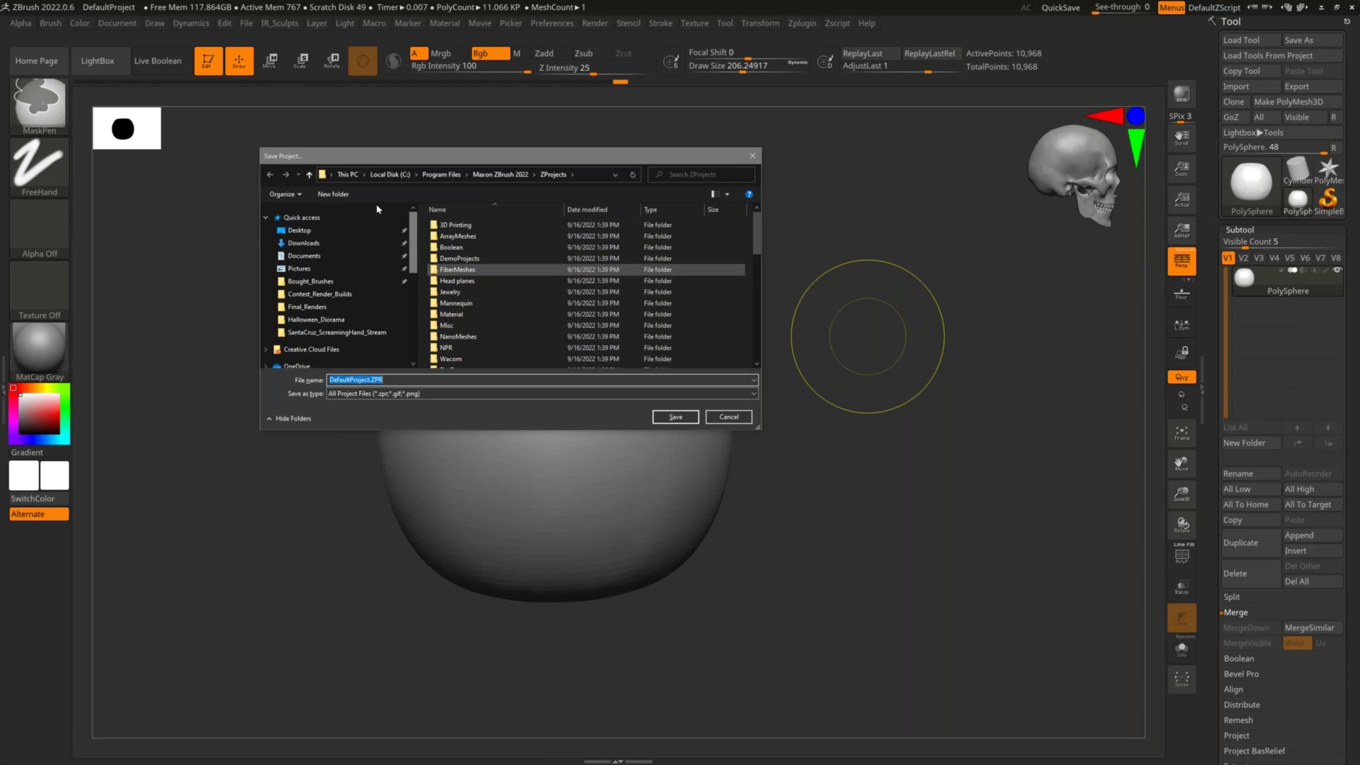
left_click(326, 230)
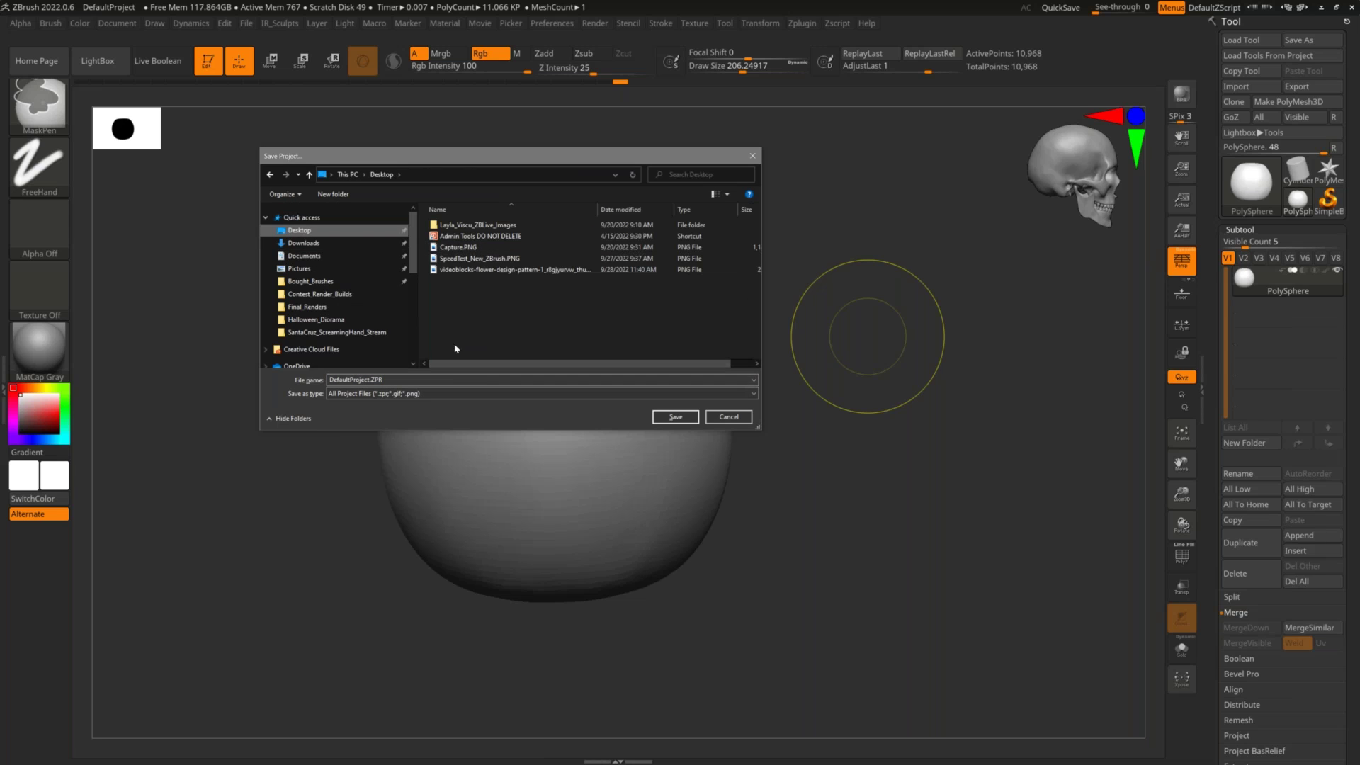
left_click(446, 380)
type("Pumpkin_Blo")
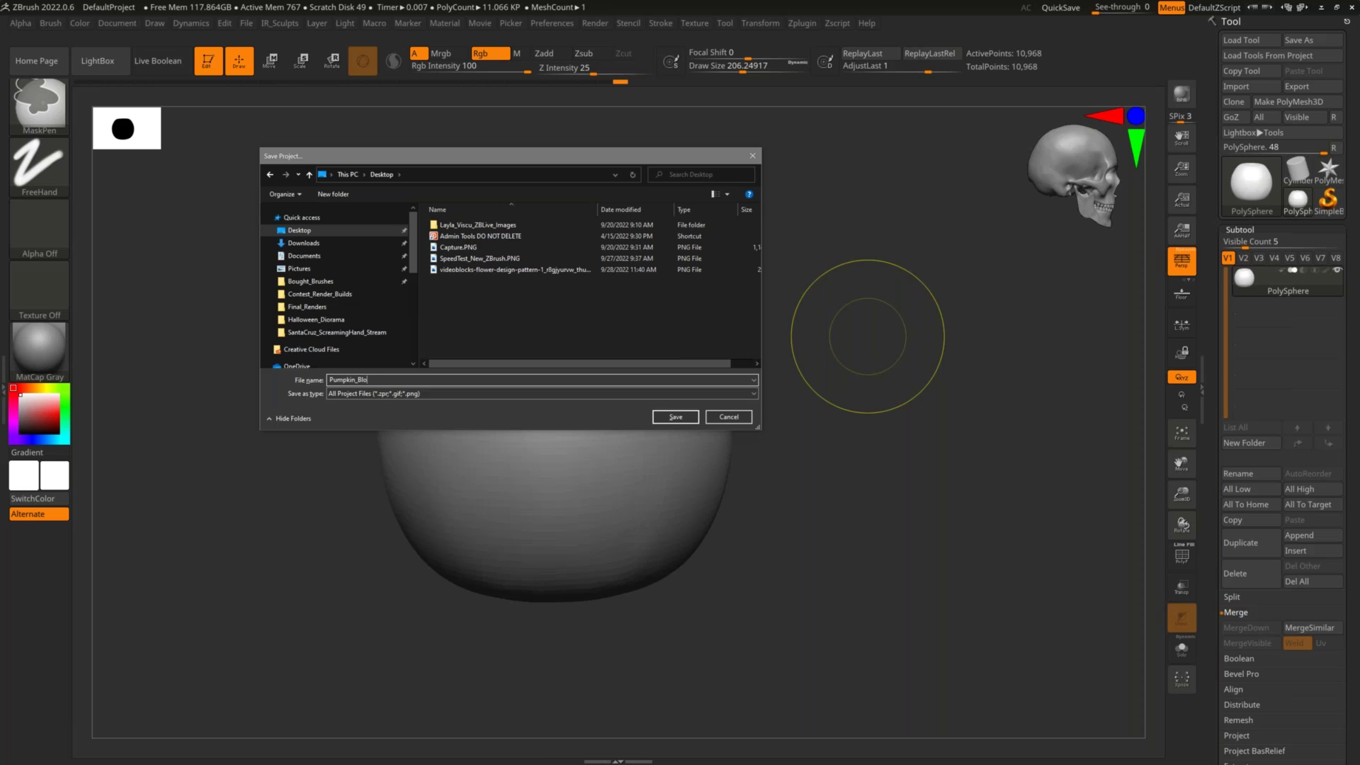
type("ckout")
key("Return")
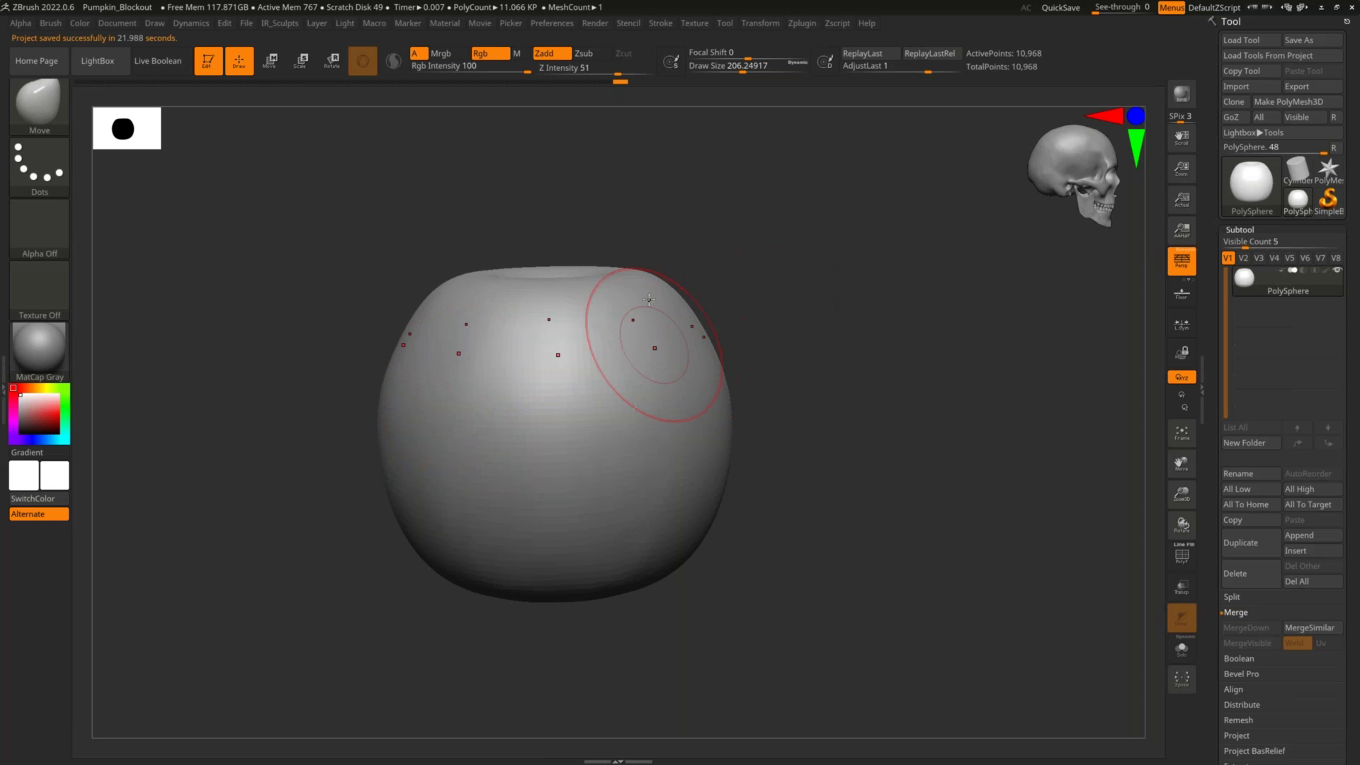
left_click_drag(826, 301, 858, 298, "shift")
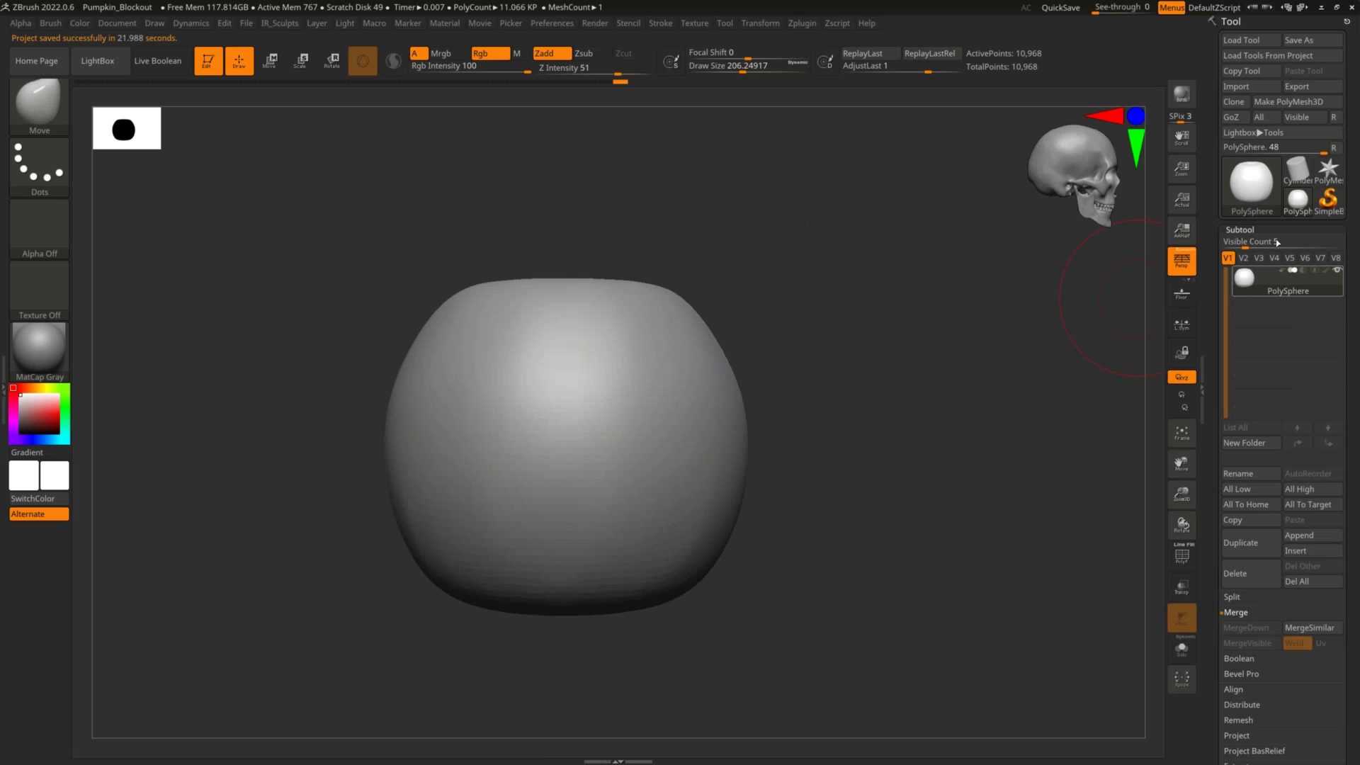
left_click(1282, 242)
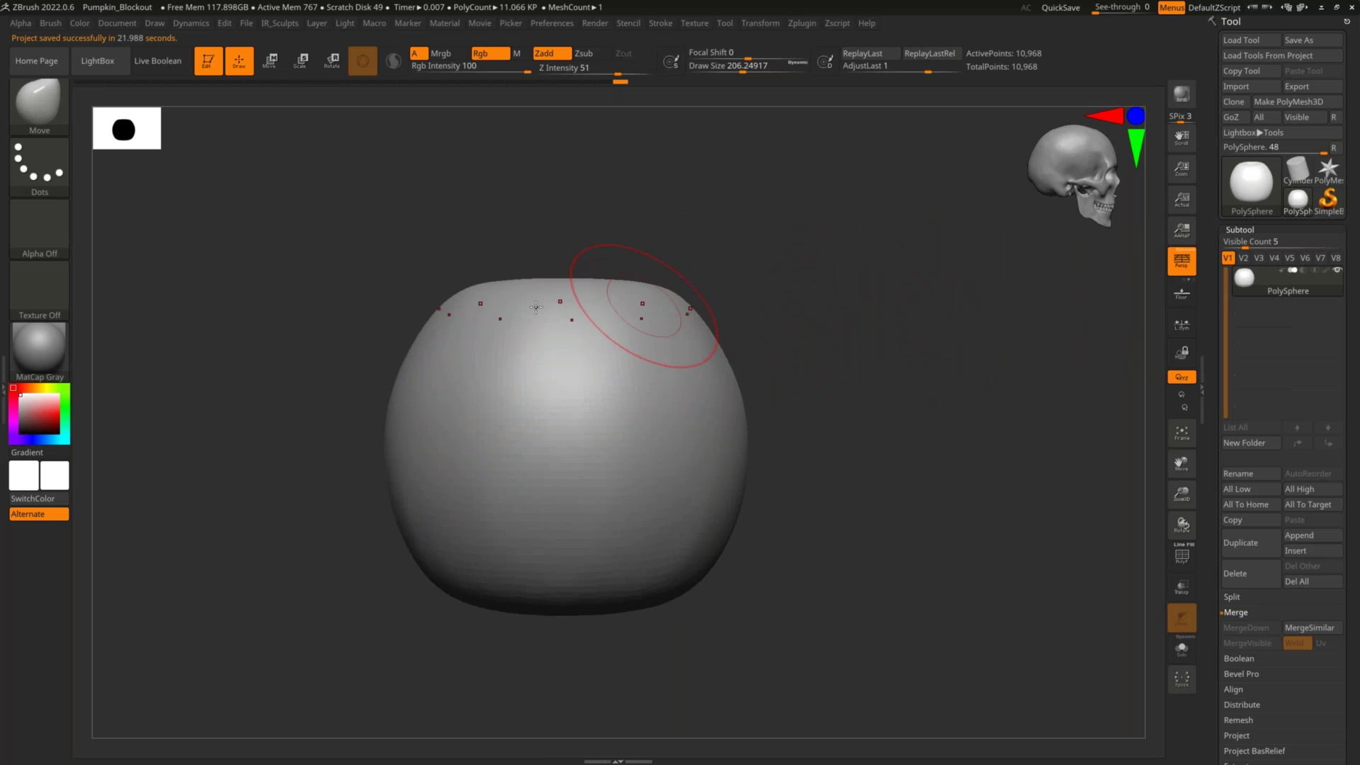
mouse_move(965, 362)
left_mouse_down()
mouse_move(933, 362)
mouse_move(1004, 307)
mouse_move(782, 326)
left_mouse_up()
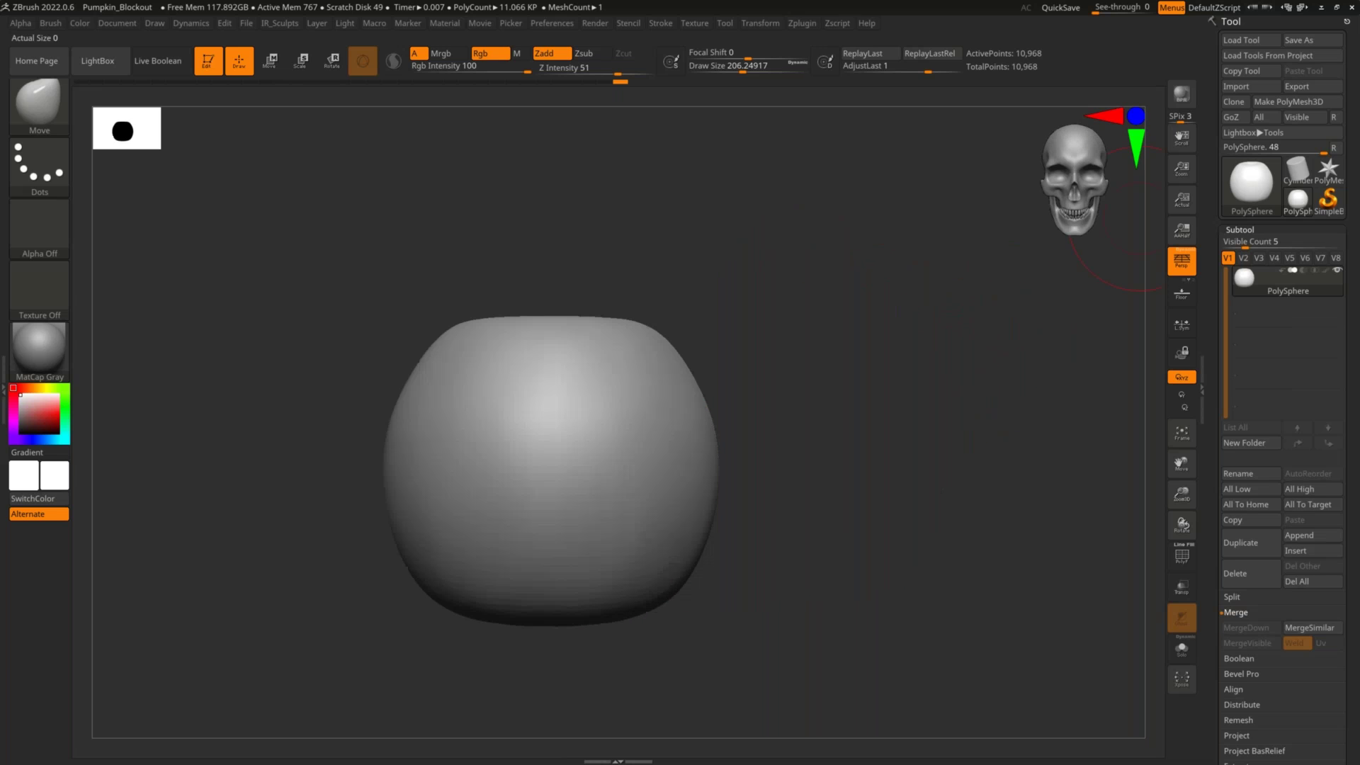
left_click(1328, 200)
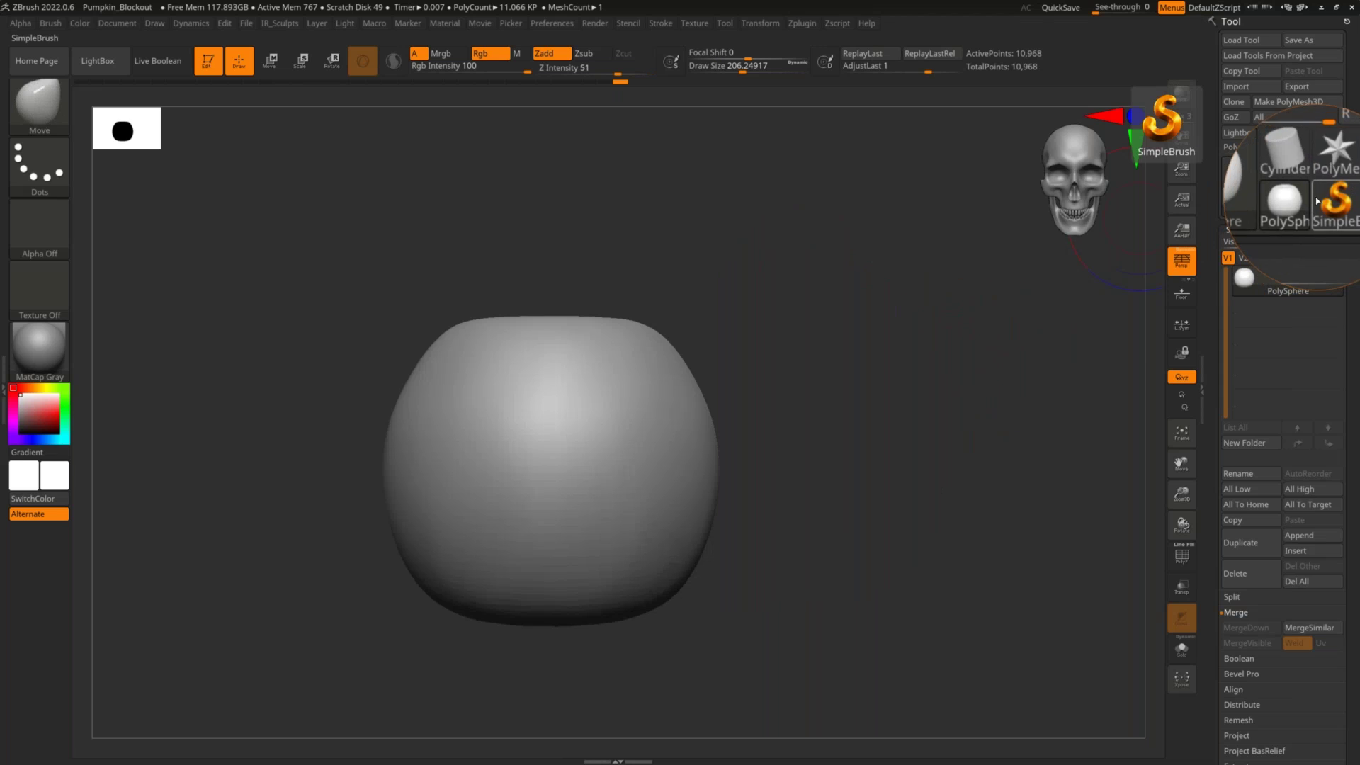
left_click_drag(936, 315, 931, 300, "alt")
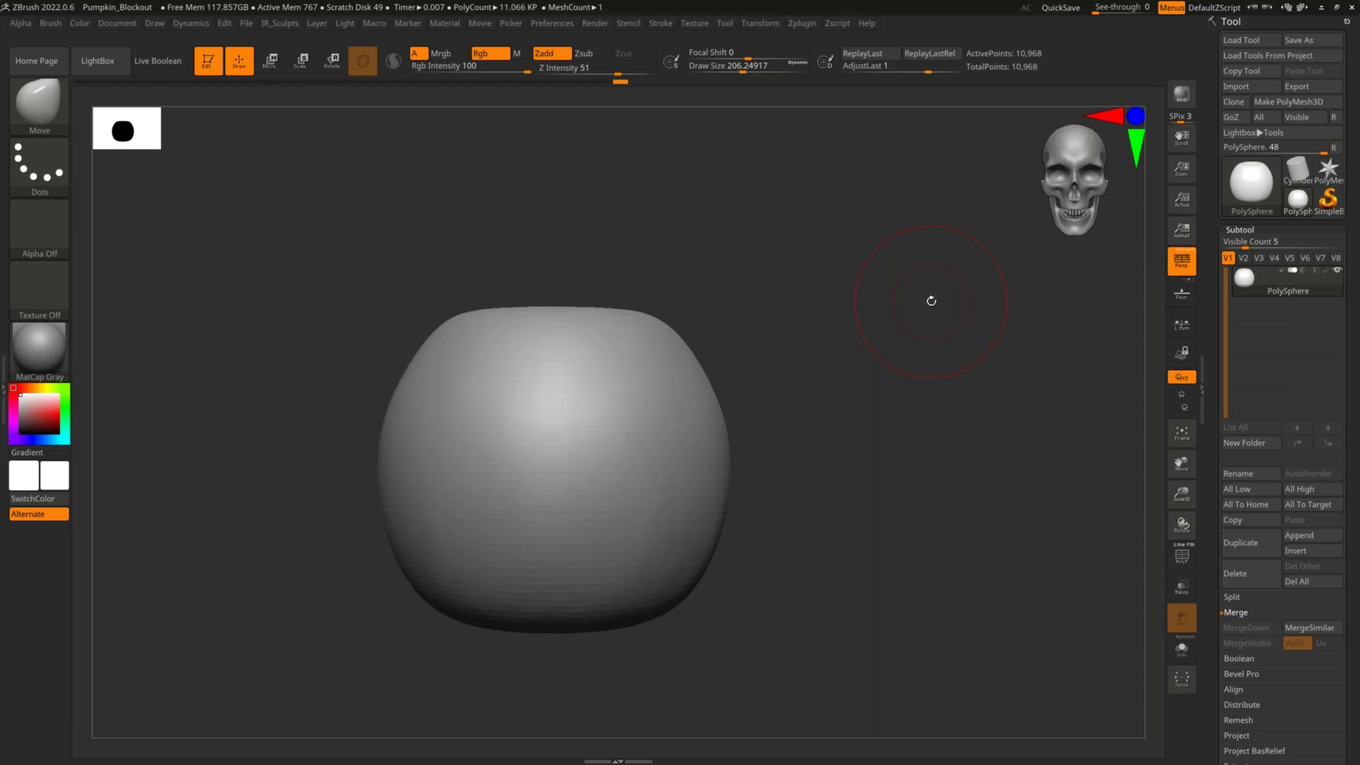
right_click_drag(839, 302, 844, 312, "ctrl")
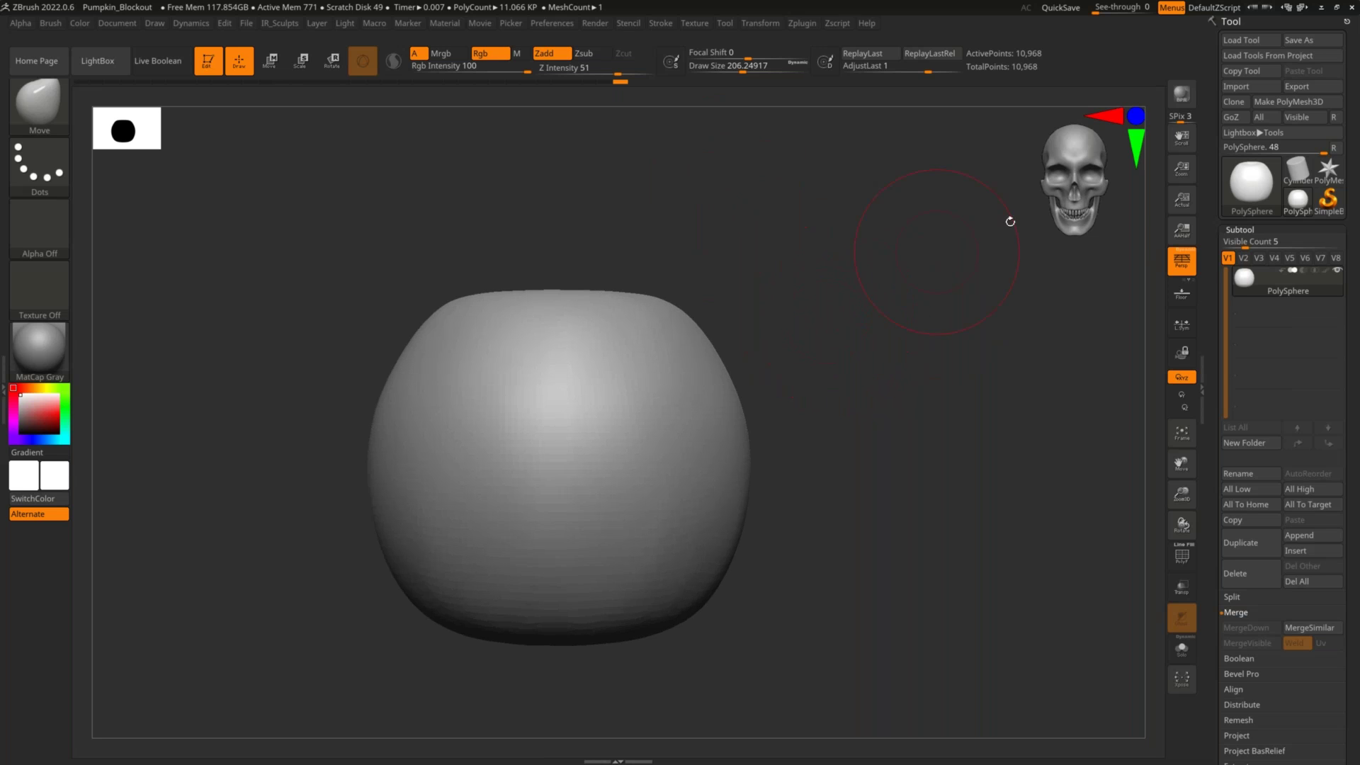
Save the pumpkin model as a ZTool named Pumpkin_01_BlockOut on the Desktop
left_click(1314, 43)
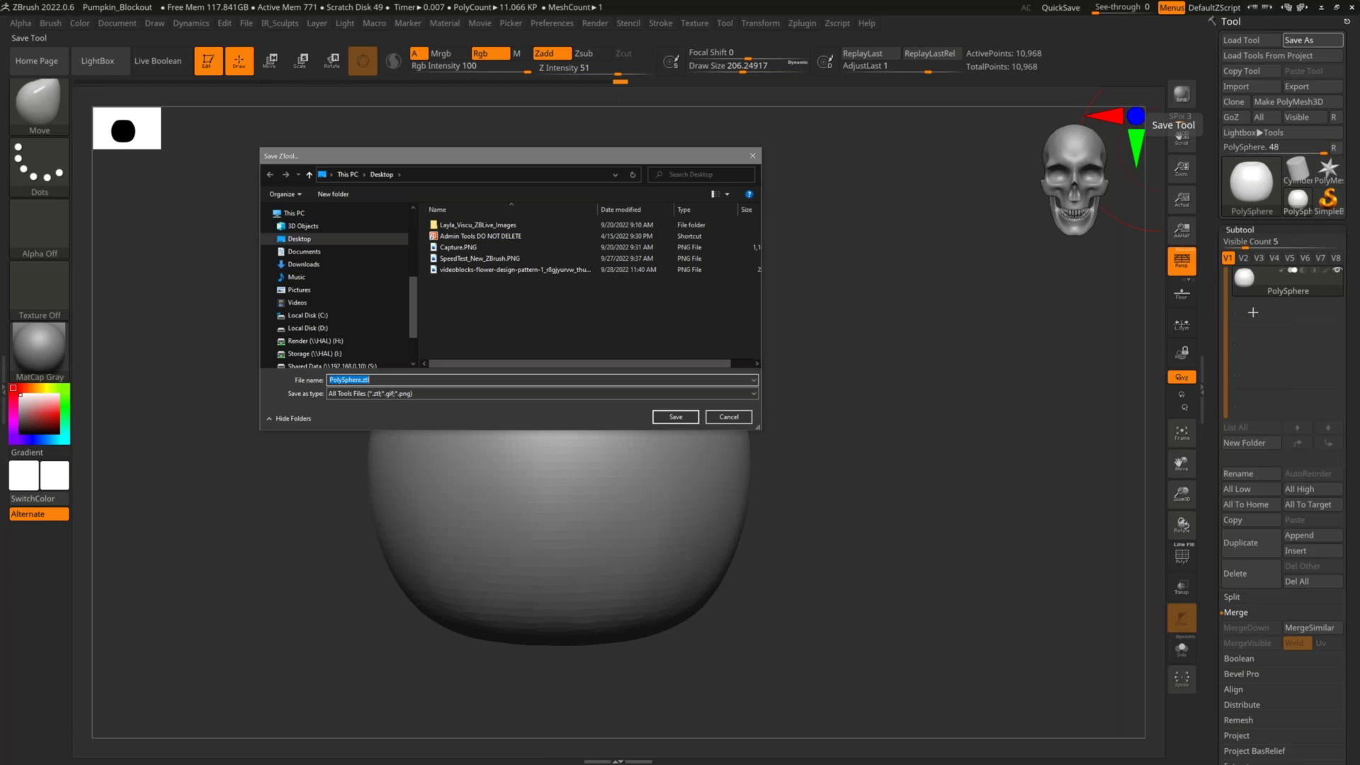
type("P")
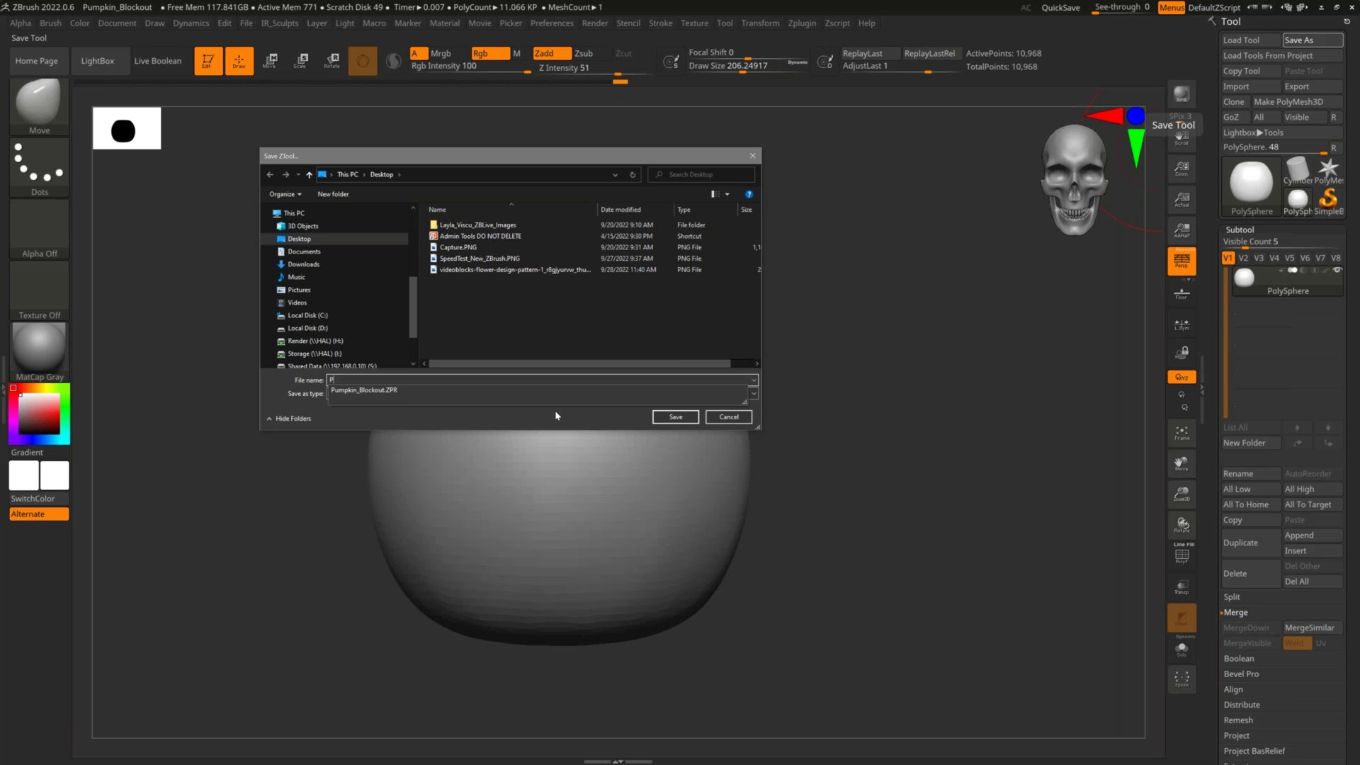
type("umpkin_01_BlockOut")
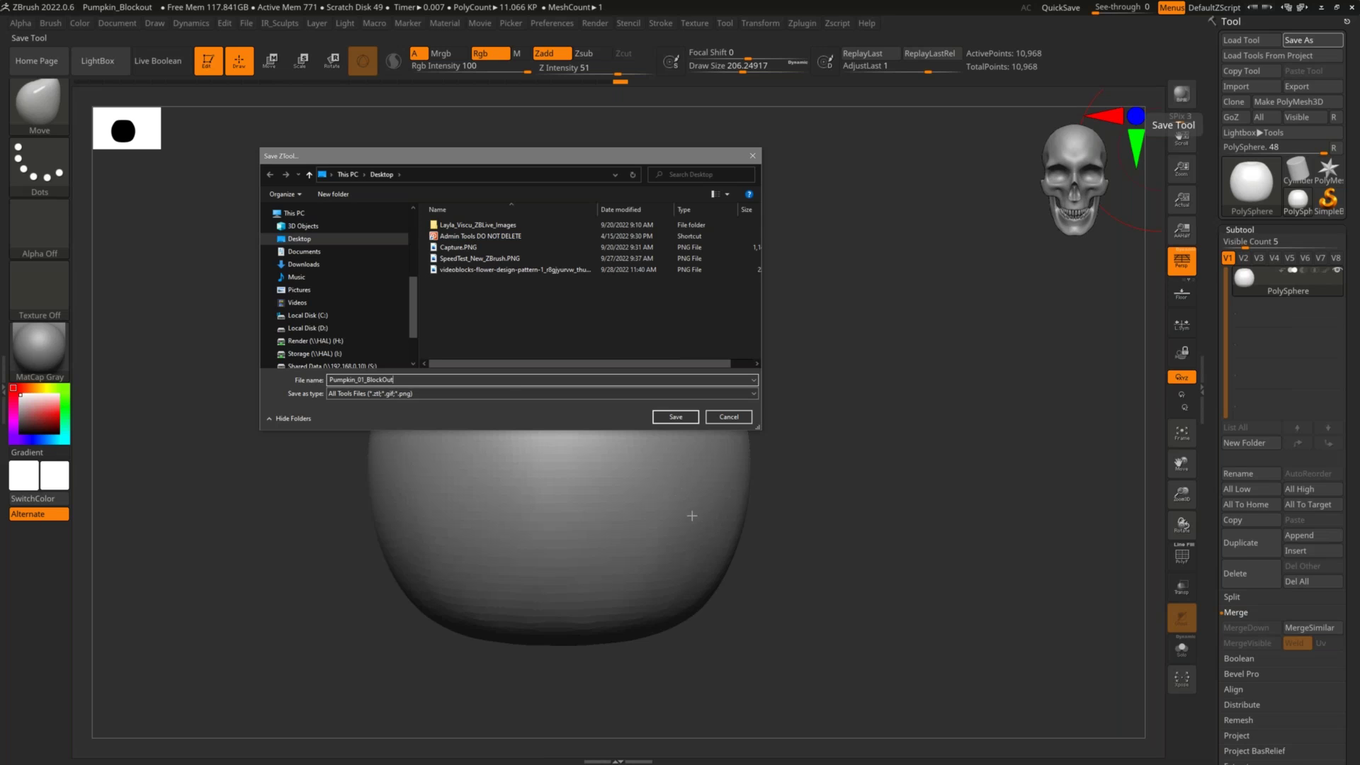
left_click(676, 417)
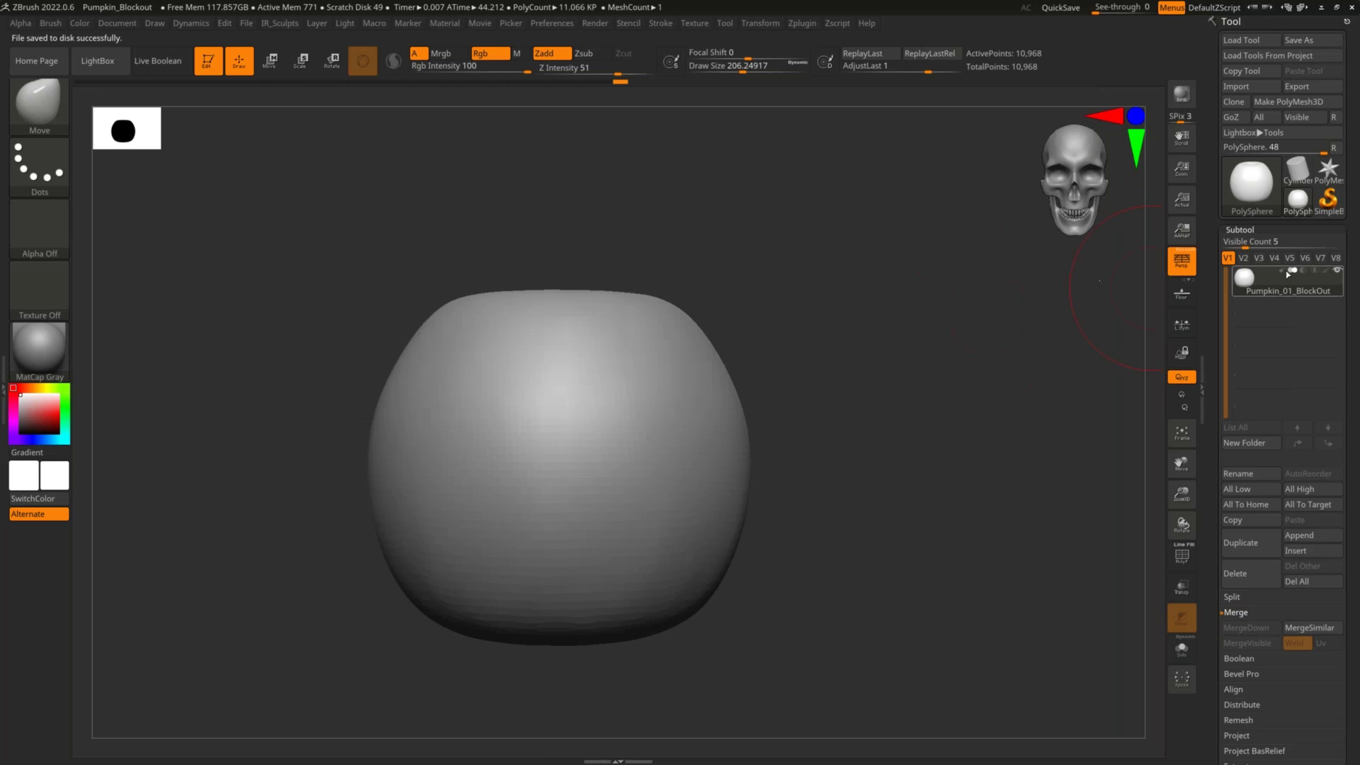
Reduce the Move brush's draw size to about 90
mouse_move(1296, 280)
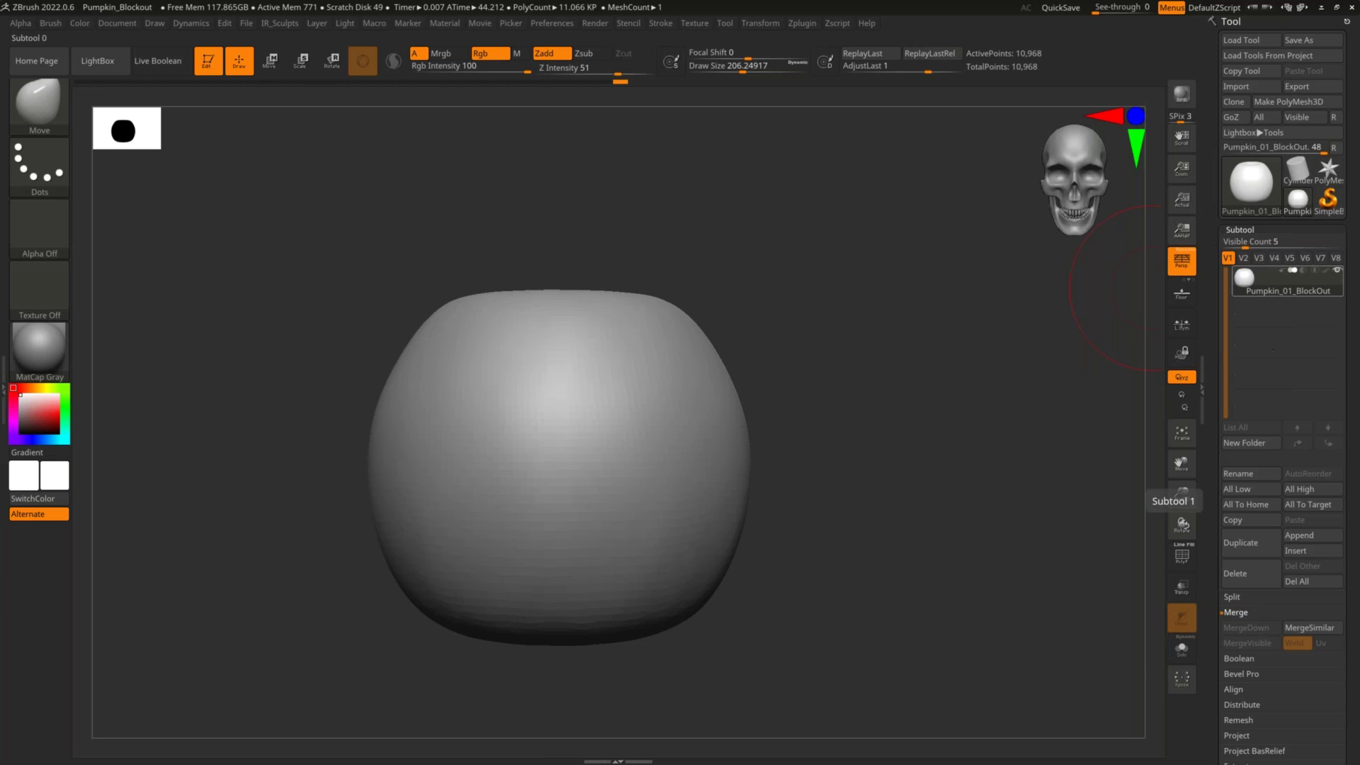
mouse_move(1273, 349)
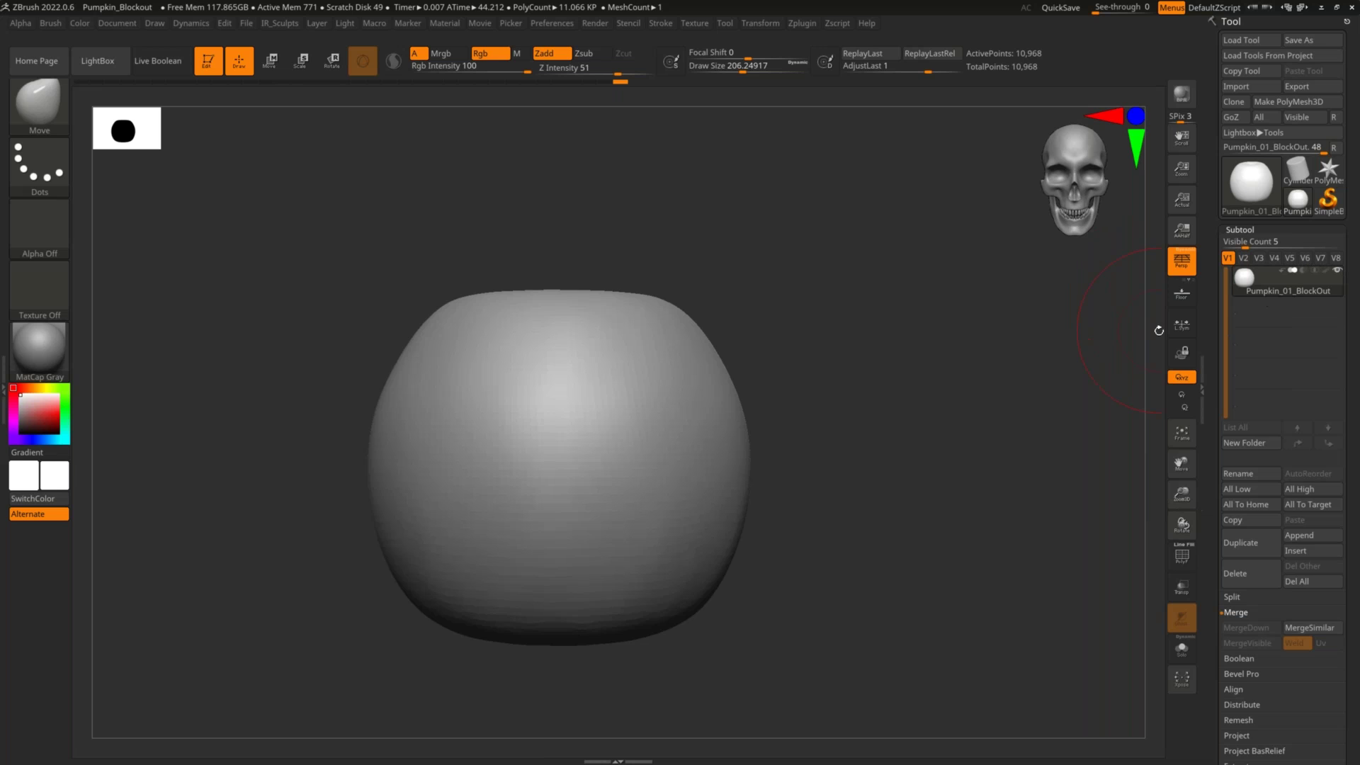
right_click_drag(916, 325, 929, 323, "ctrl")
key("s")
left_click_drag(928, 323, 908, 325)
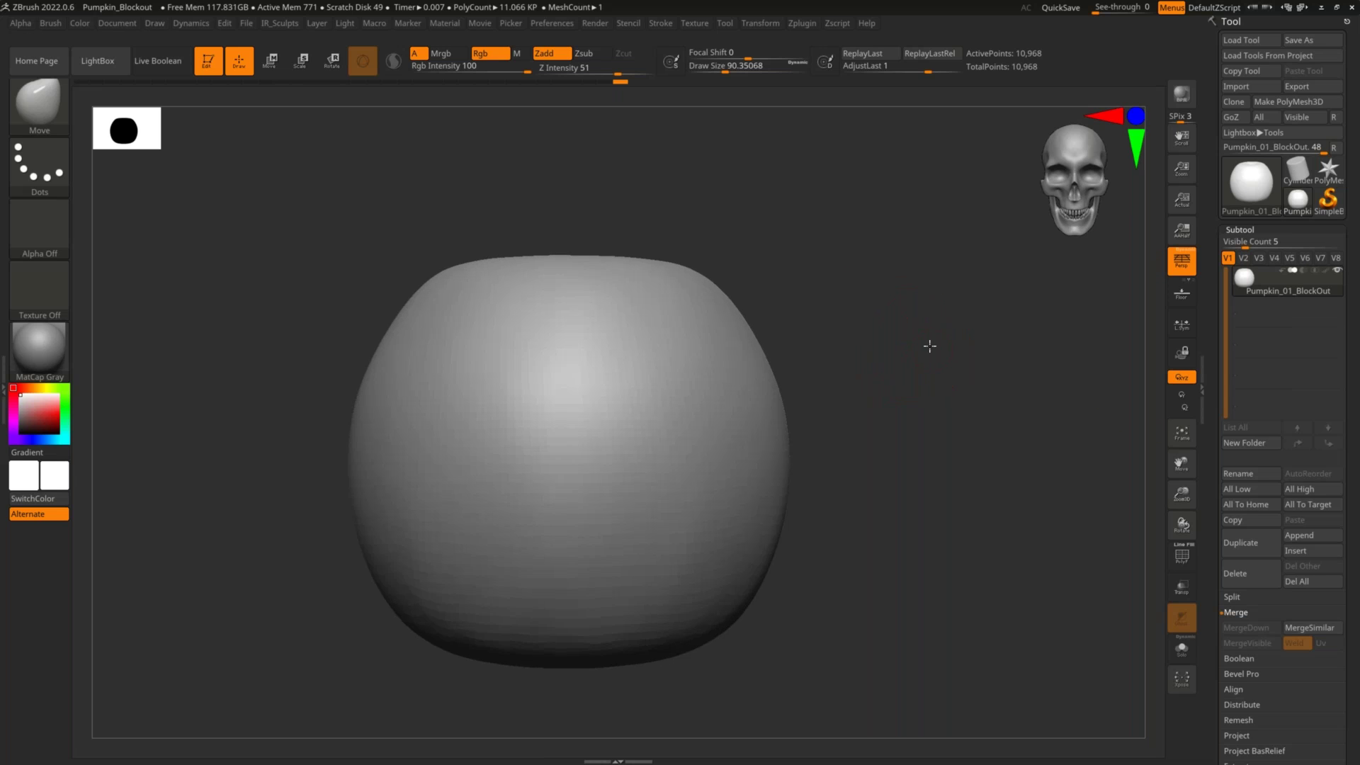
right_click_drag(929, 346, 913, 345, "ctrl")
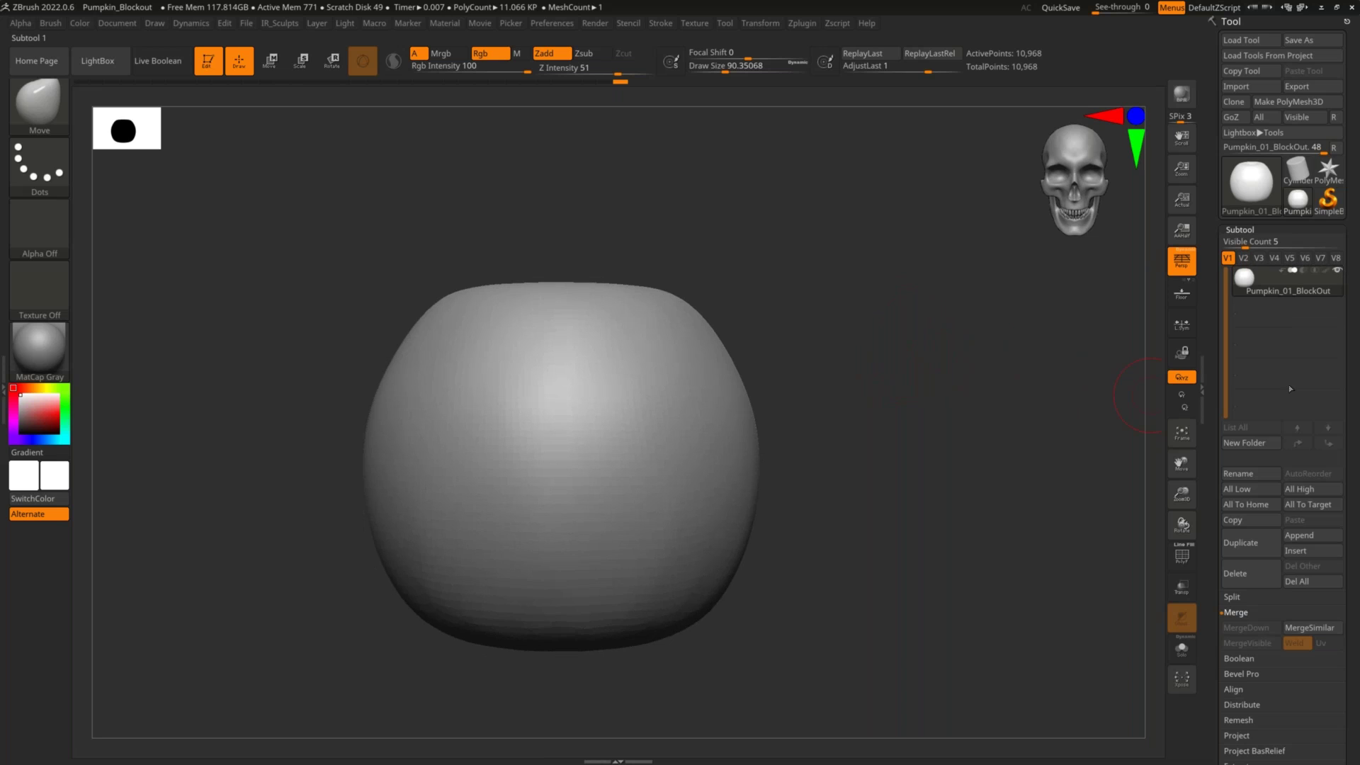
Duplicate the pumpkin subtool, and initialize the original subtool as a QCube with a resolution of 2 on each axis
left_click(1252, 551)
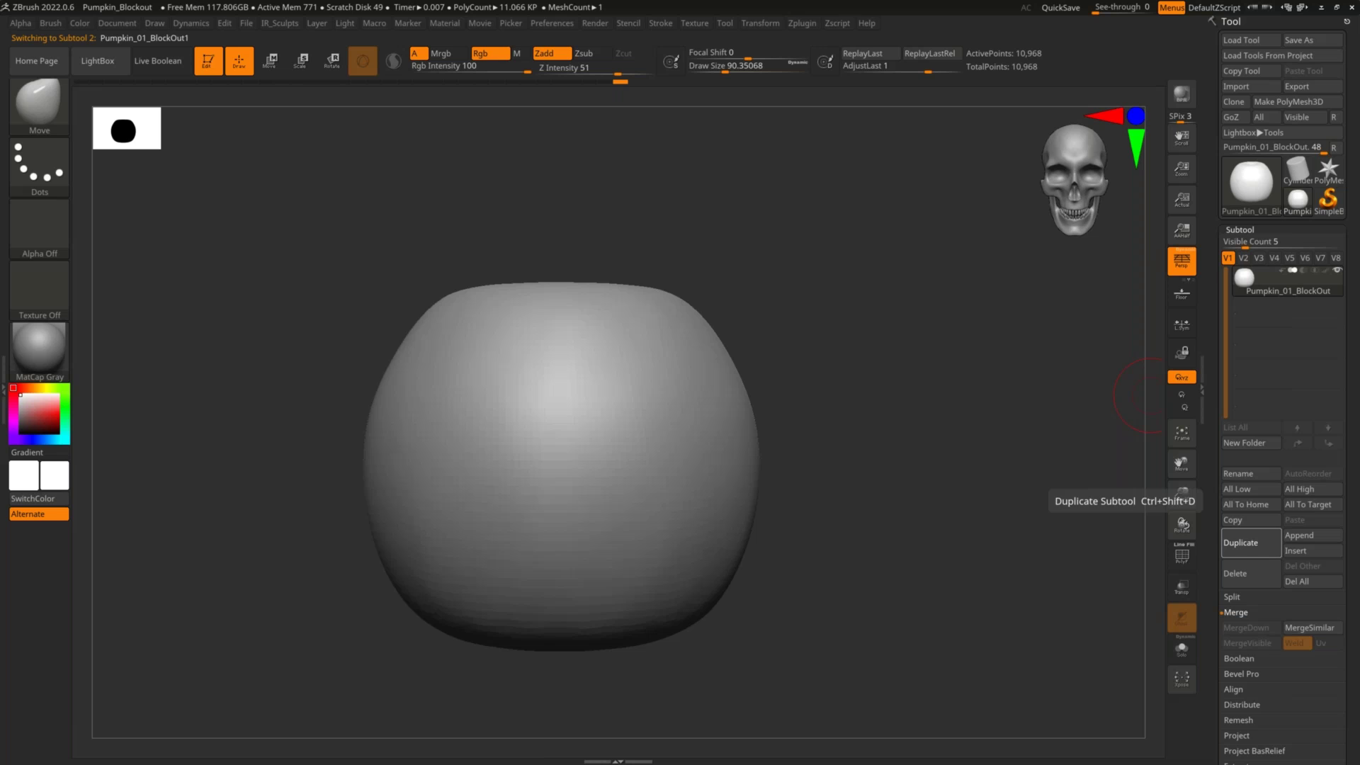
left_click_drag(1257, 701, 1257, 539)
left_click(1241, 577)
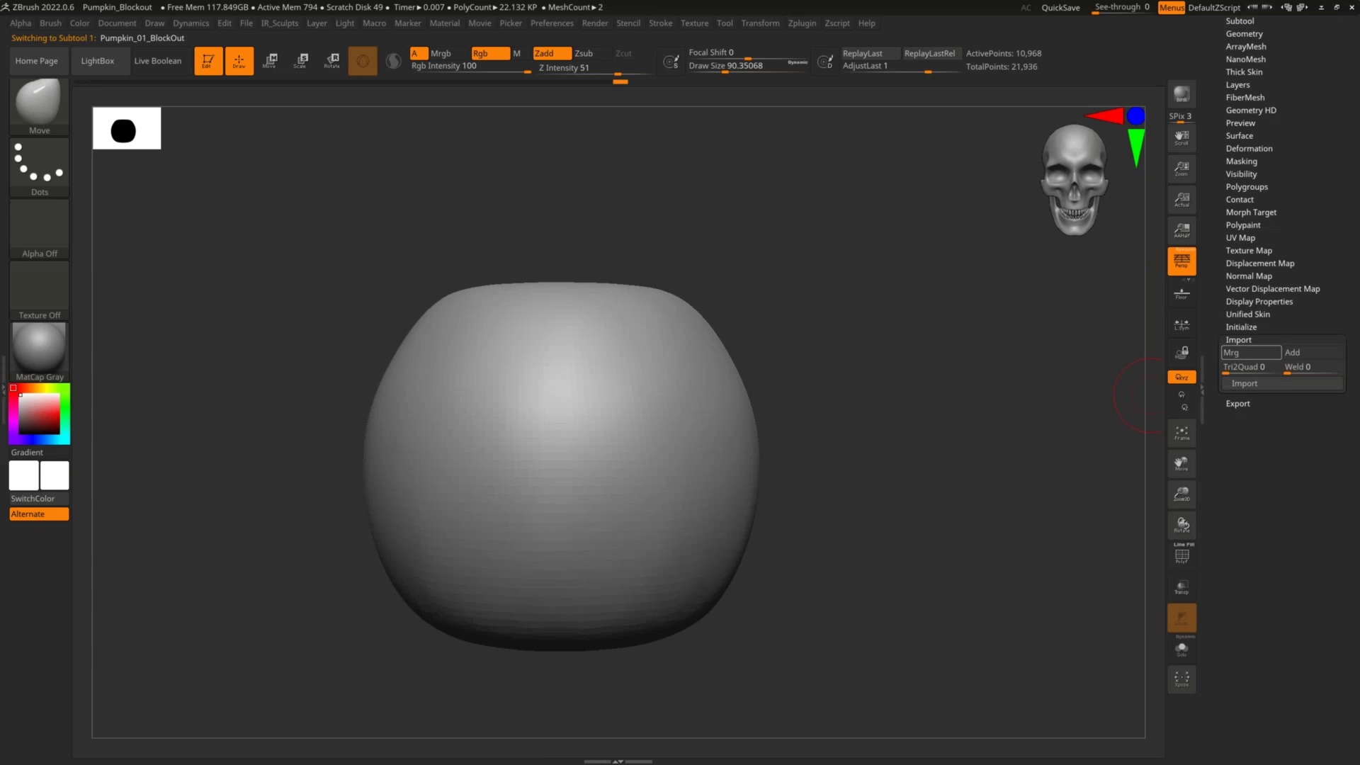
left_click(1251, 339)
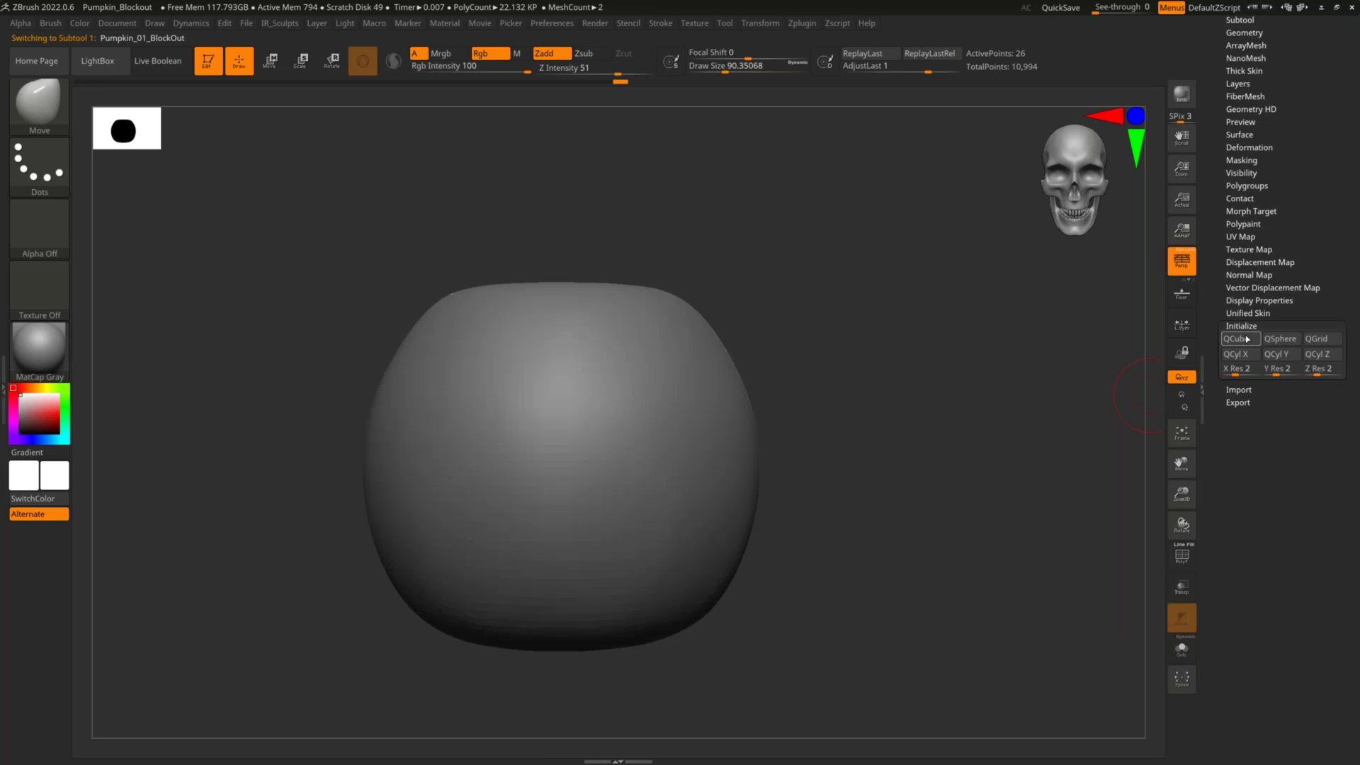
scroll(1250, 284, "up", 3)
left_click(1248, 225)
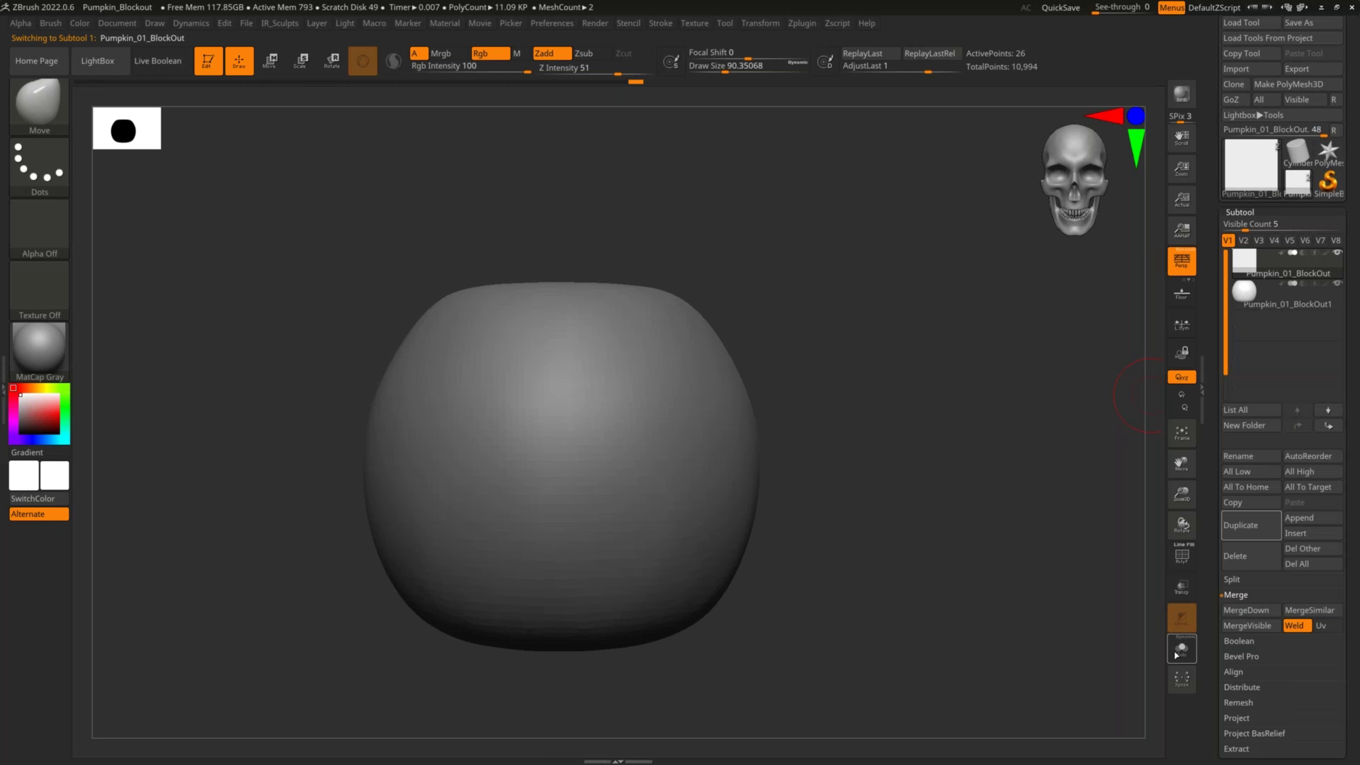
Isolate the cube subtool with Solo and turn on the PolyFrame wireframe display
left_click(1180, 648)
right_click_drag(962, 362, 1147, 306, "ctrl")
key("shift+f")
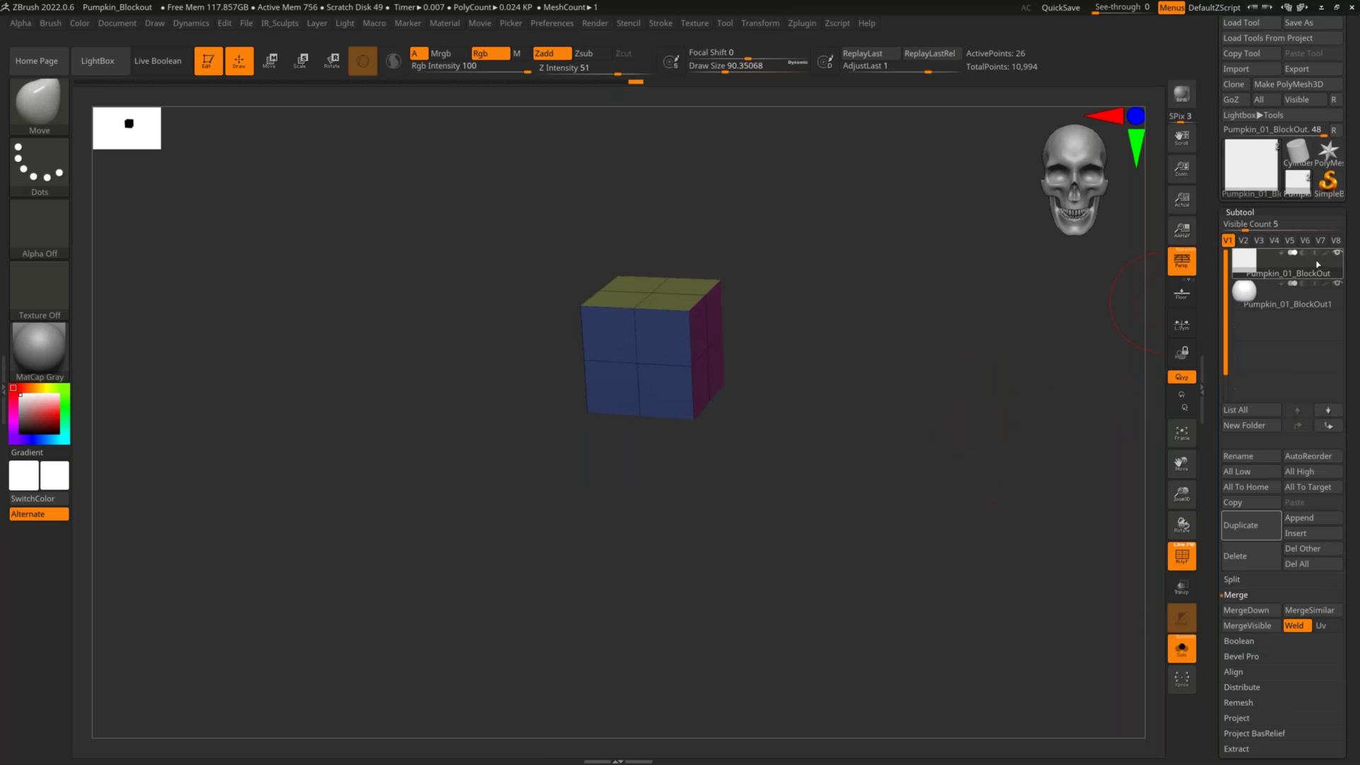
mouse_move(1338, 260)
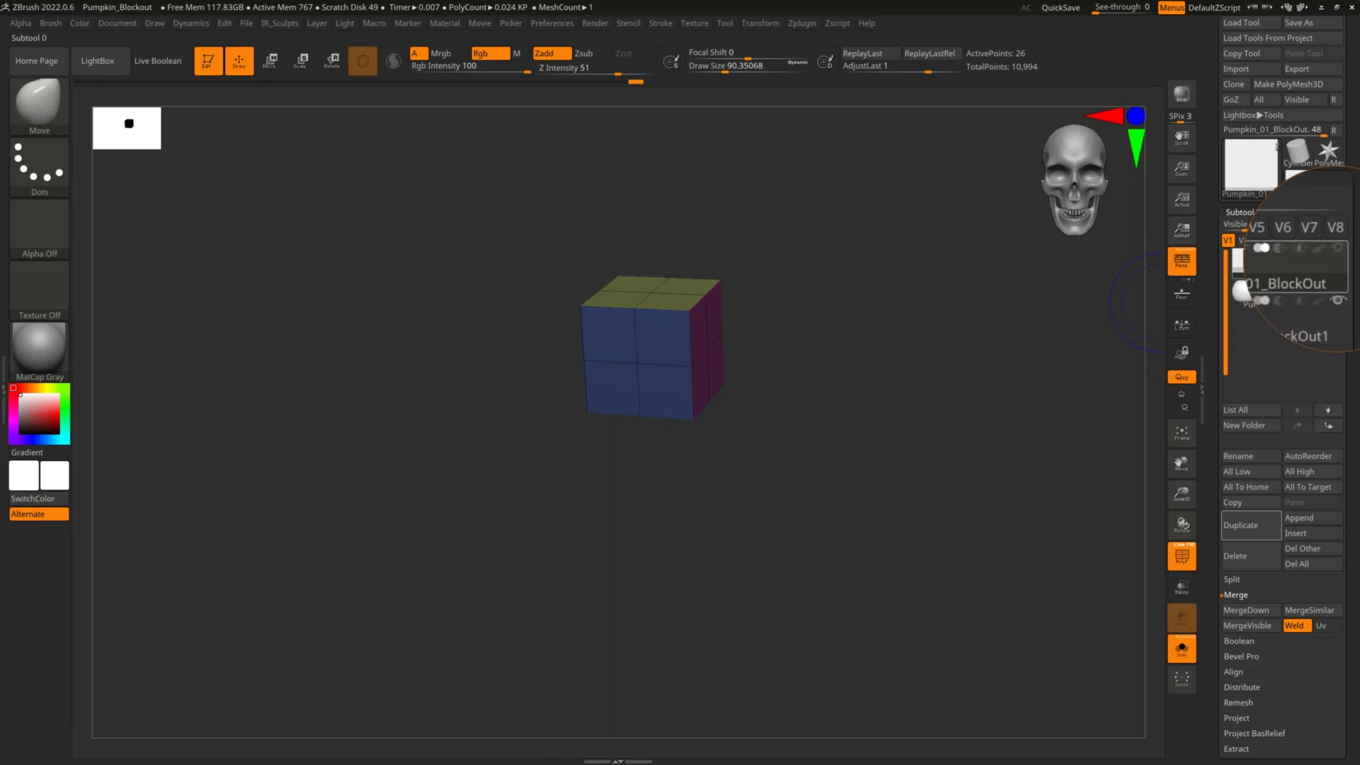
Select the duplicated pumpkin subtool, turn Solo off, and rename that subtool Pumpkin_stat
left_click(1302, 310)
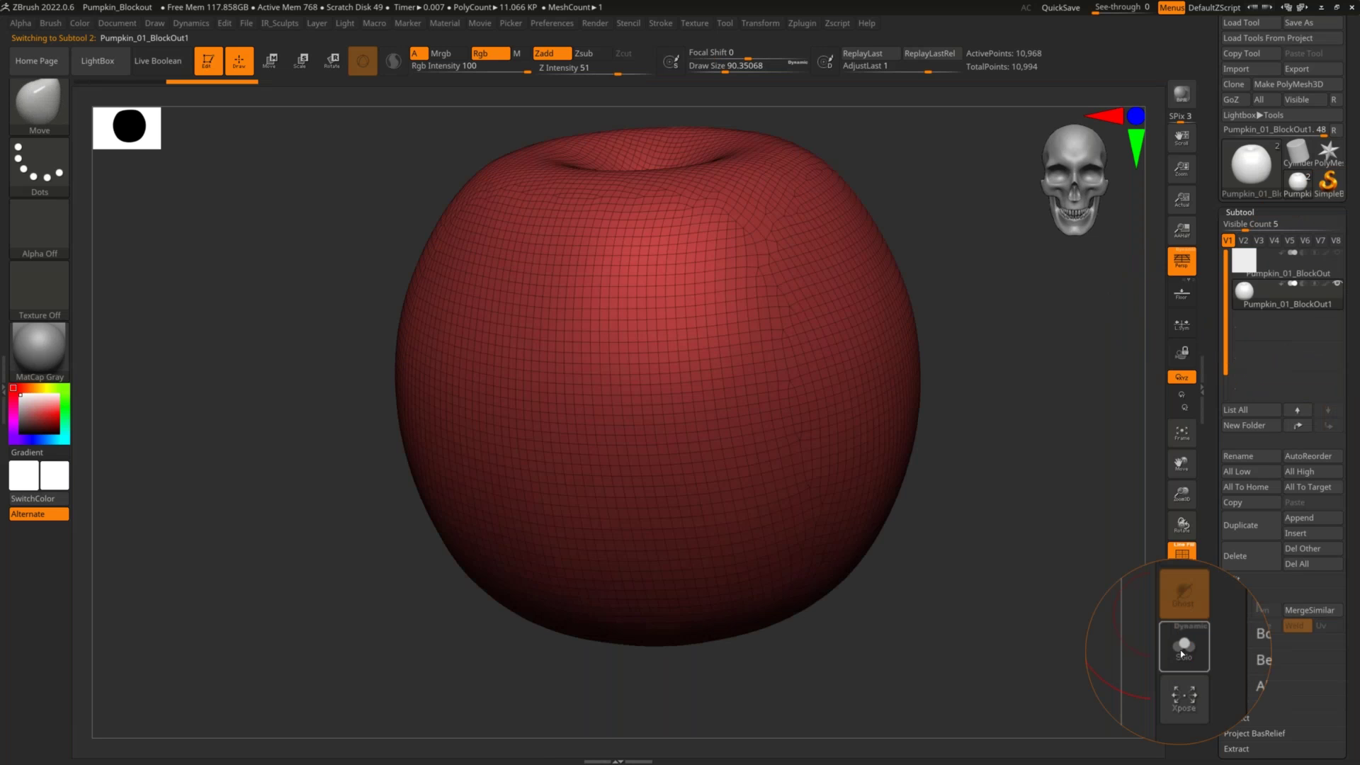
left_click(1182, 648)
left_click(1247, 455)
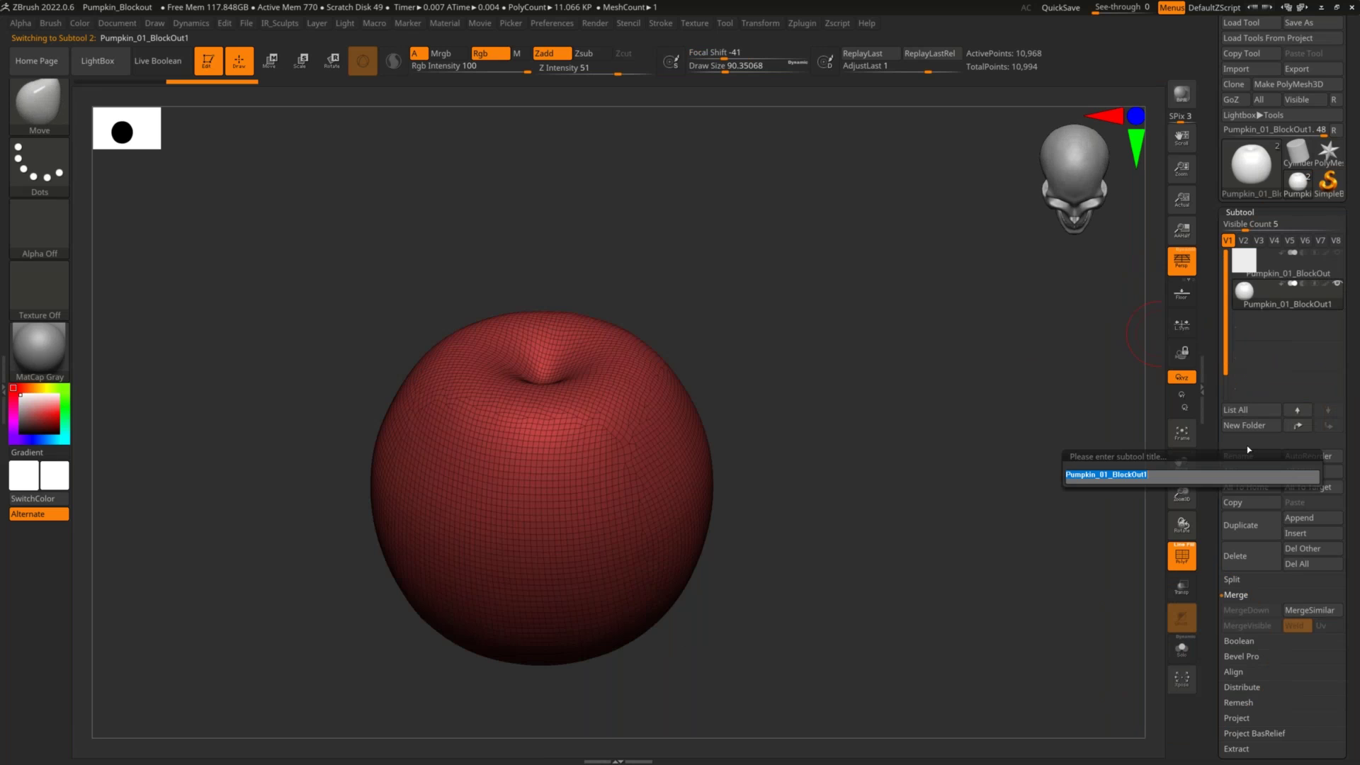
type("Punm")
type("m")
type("pkin_")
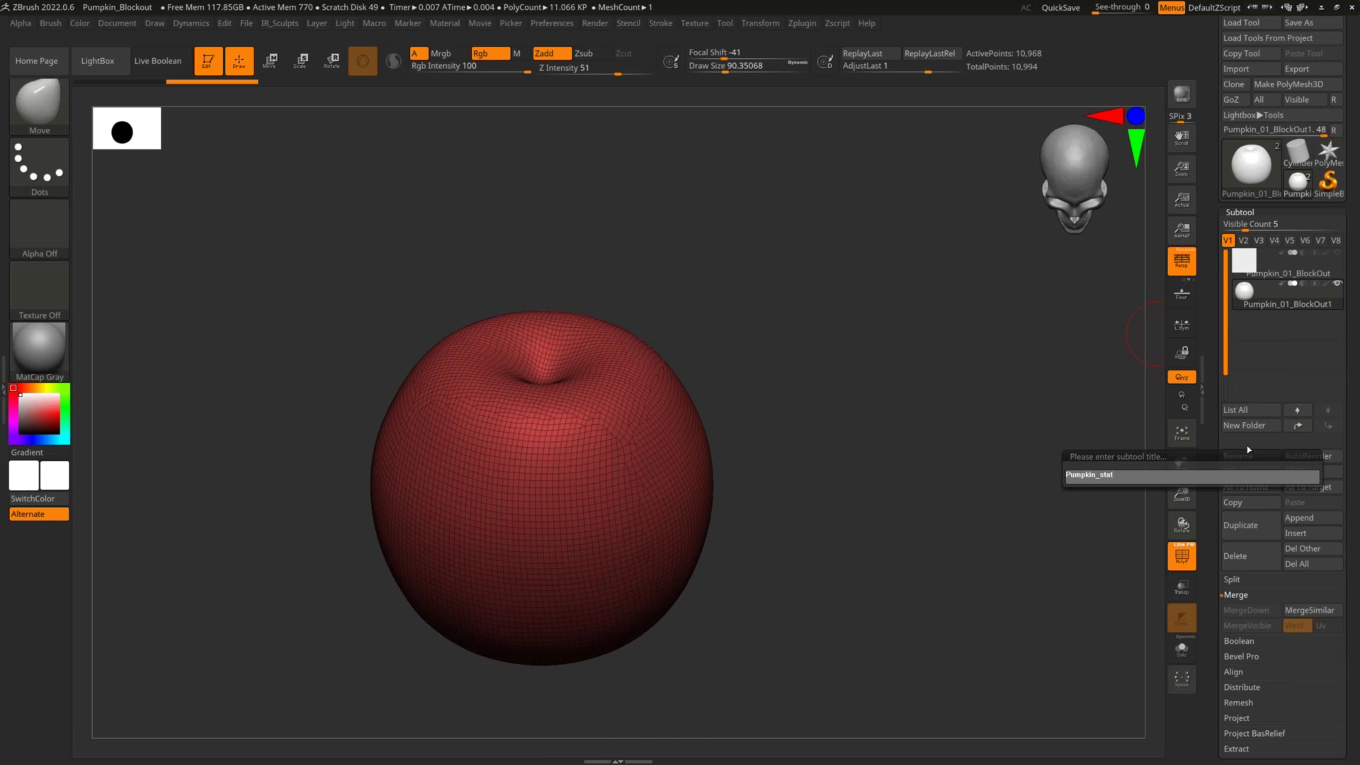
type("stat")
key("Return")
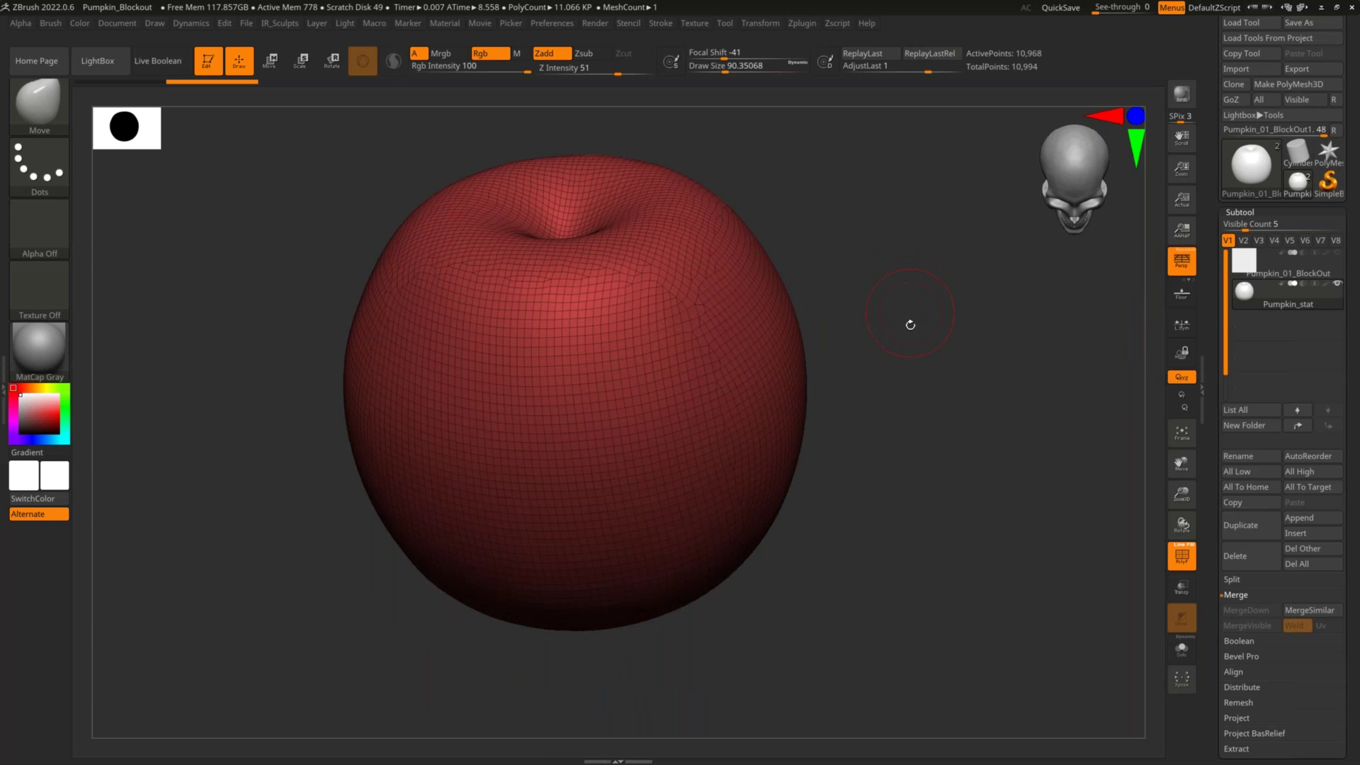
Set the Move brush's draw size to about 174 with the pumpkin in front view
mouse_move(943, 325)
right_mouse_down("ctrl")
mouse_move(938, 309)
mouse_move(935, 334)
right_mouse_up("ctrl")
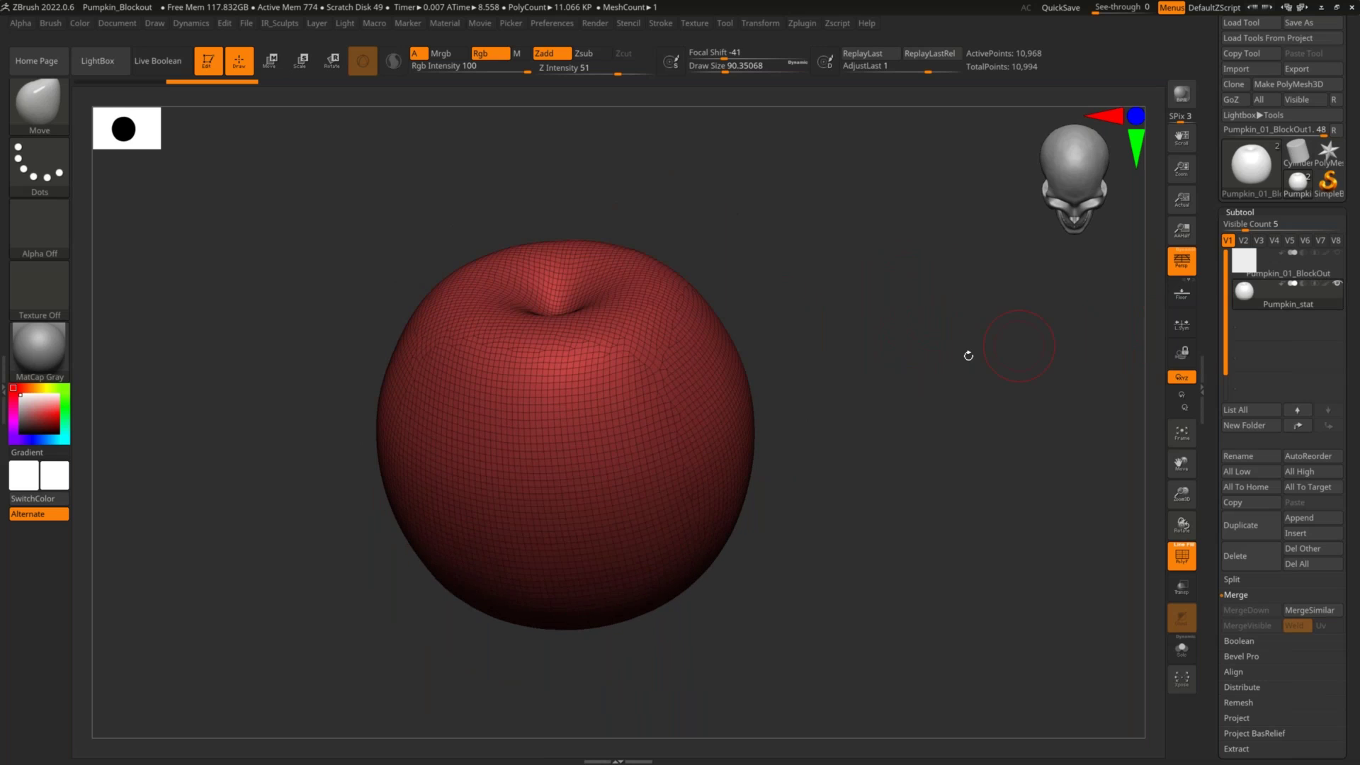
right_click_drag(968, 355, 853, 343)
key("s")
left_click_drag(853, 342, 847, 342)
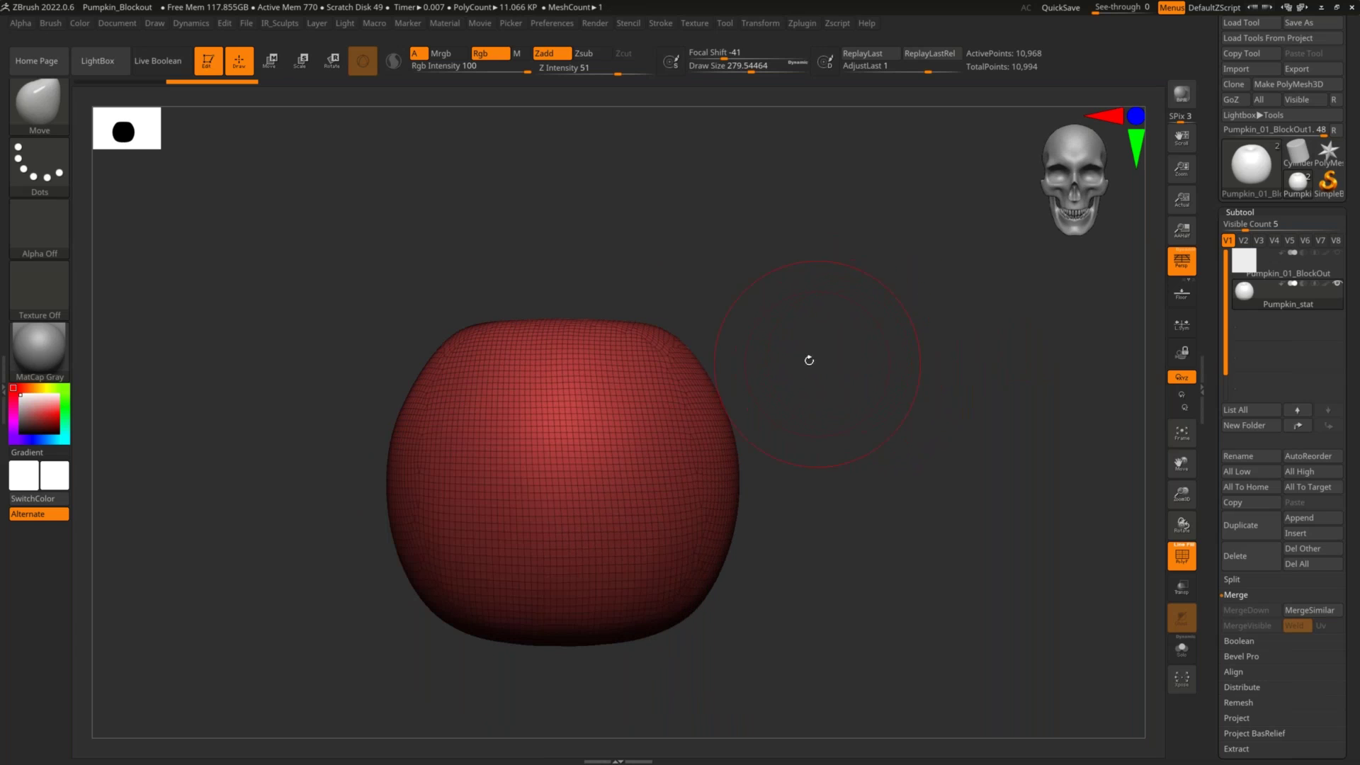
right_click_drag(826, 358, 828, 357, "alt")
mouse_move(814, 354)
left_mouse_down()
mouse_move(725, 410)
mouse_move(891, 359)
mouse_move(837, 293)
mouse_move(856, 307)
left_mouse_up()
left_click_drag(915, 382, 796, 375)
key("s")
mouse_move(814, 374)
left_mouse_down("alt")
mouse_move(813, 341)
mouse_move(942, 370)
left_mouse_up("alt")
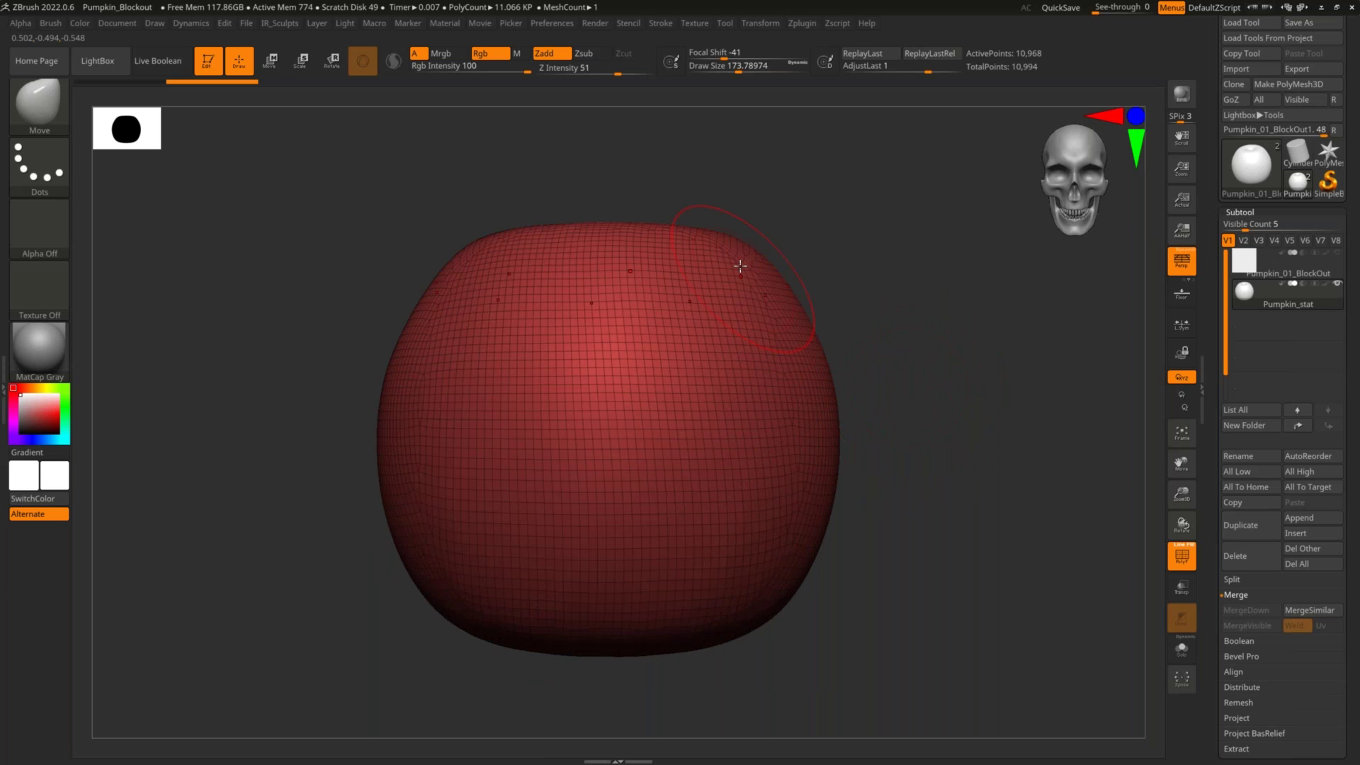
left_click_drag(886, 303, 895, 243)
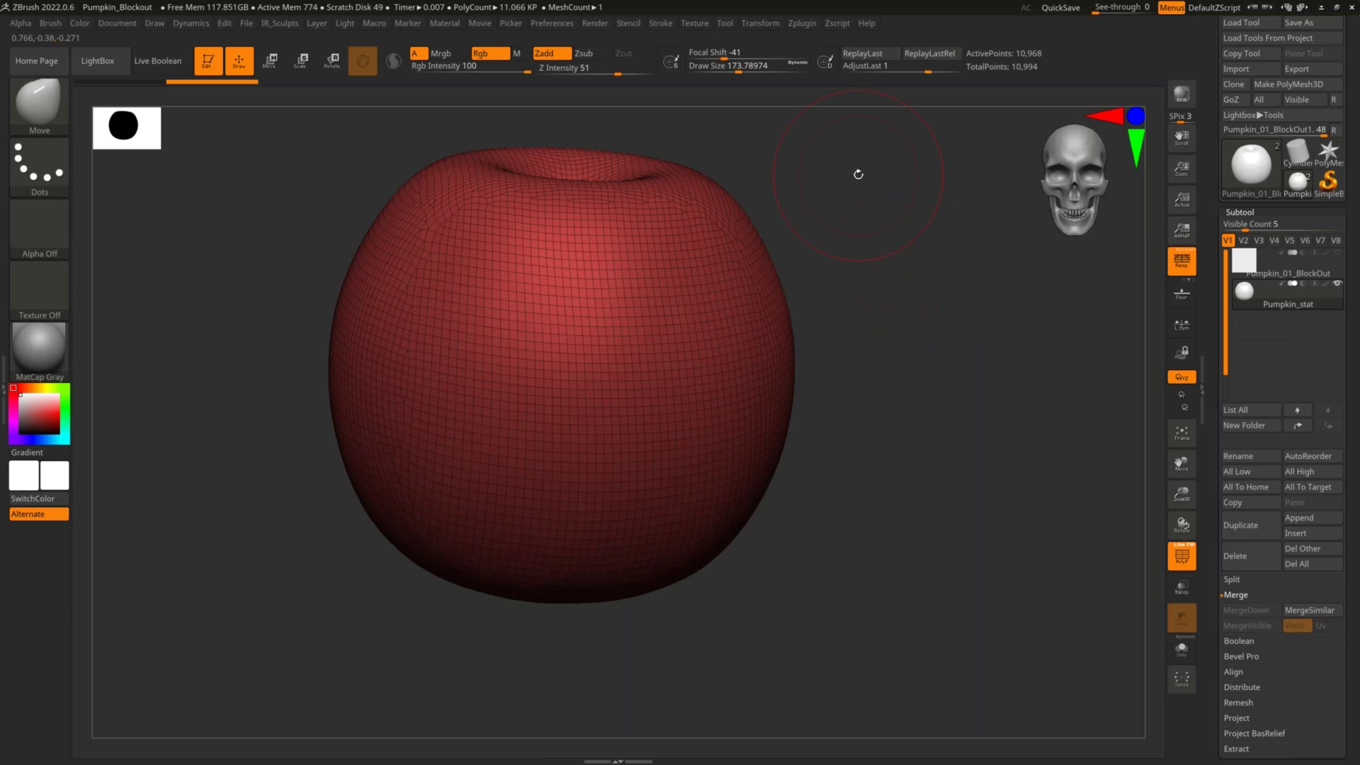
left_click_drag(950, 323, 944, 313, "shift")
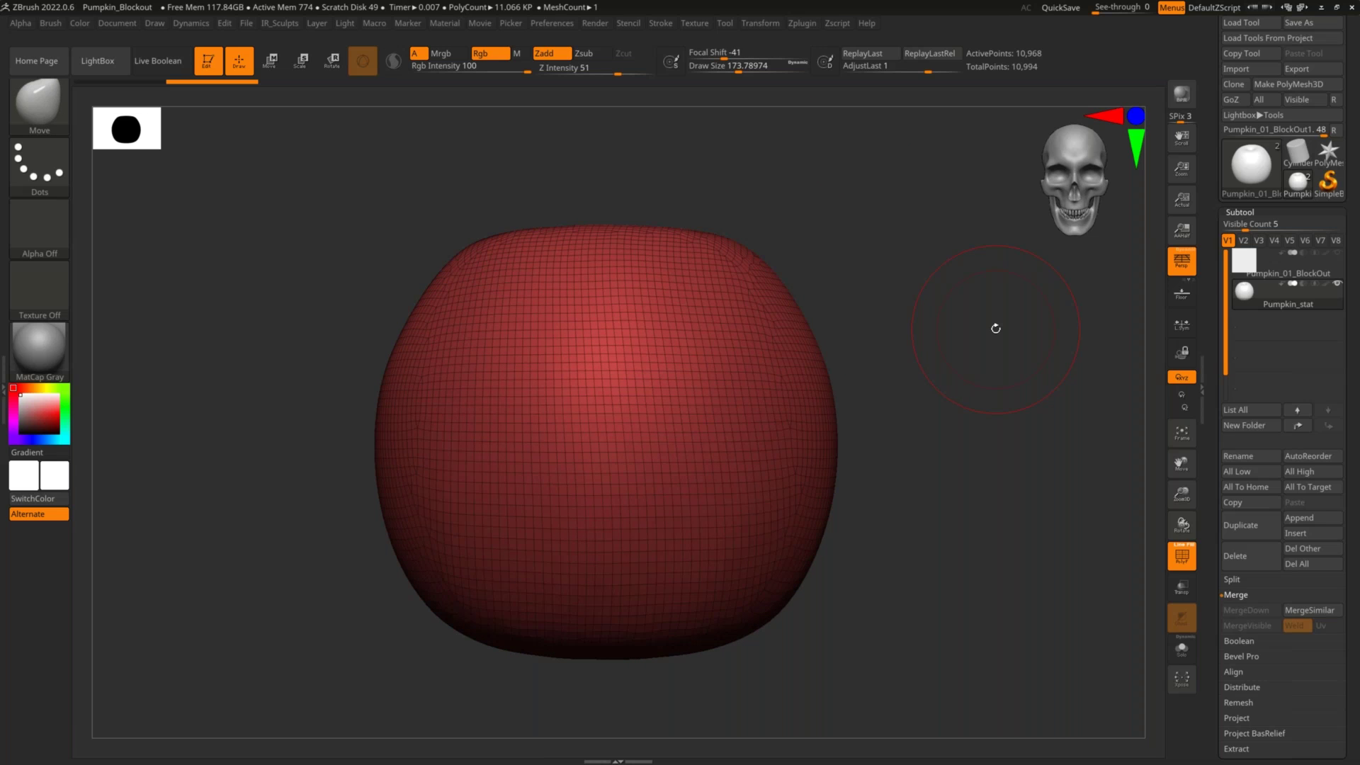
key("p")
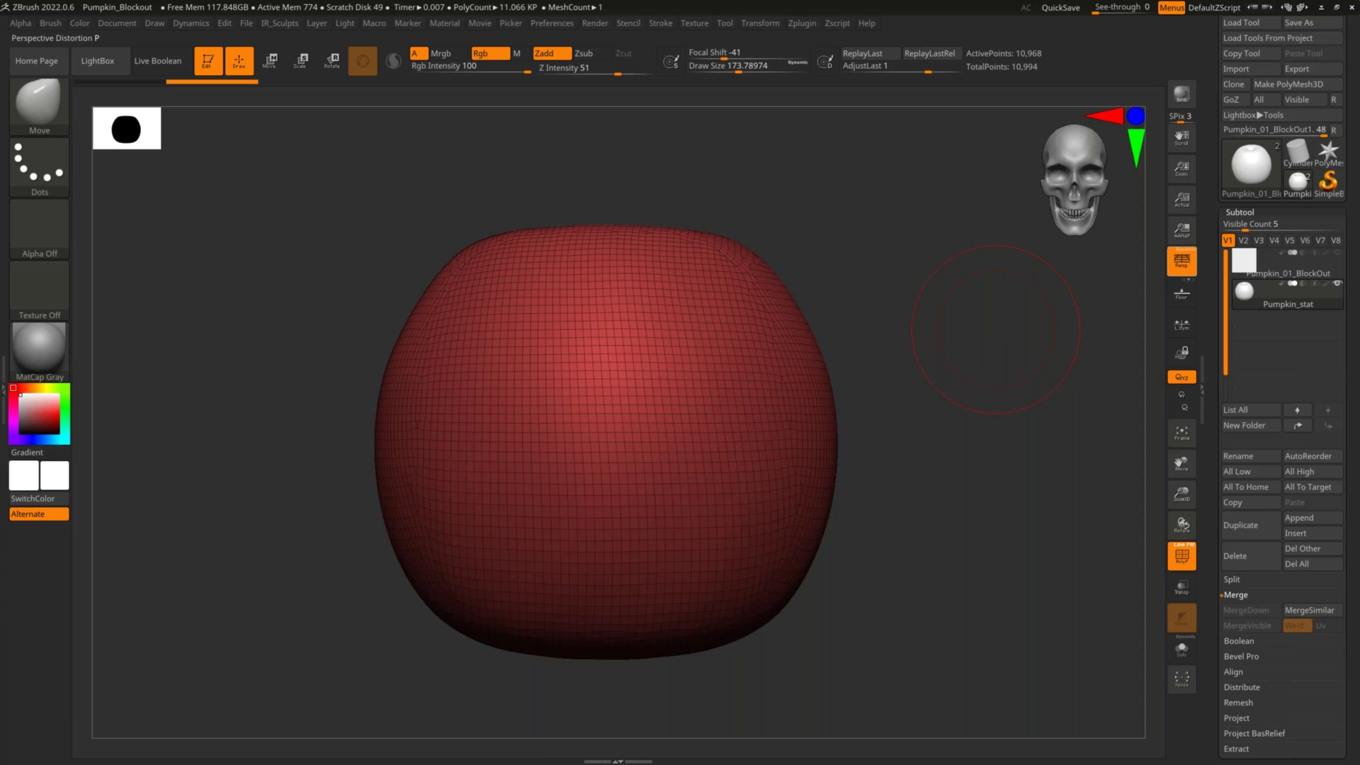
mouse_move(1255, 305)
mouse_move(1048, 345)
left_mouse_down()
mouse_move(1000, 324)
mouse_move(1141, 333)
left_mouse_up()
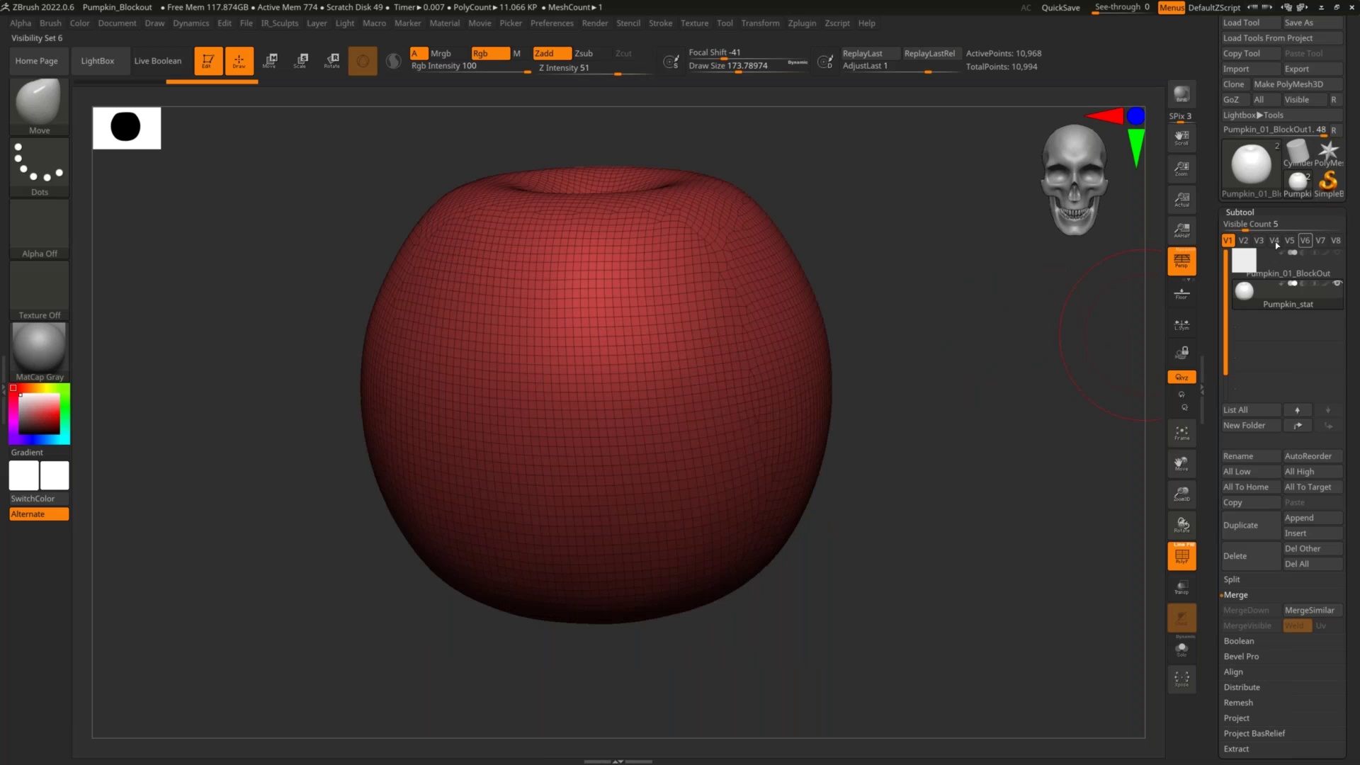
Append a Plane3D mesh to the end of the subtool list with Pumpkin_stat as the active subtool
left_click(1285, 292)
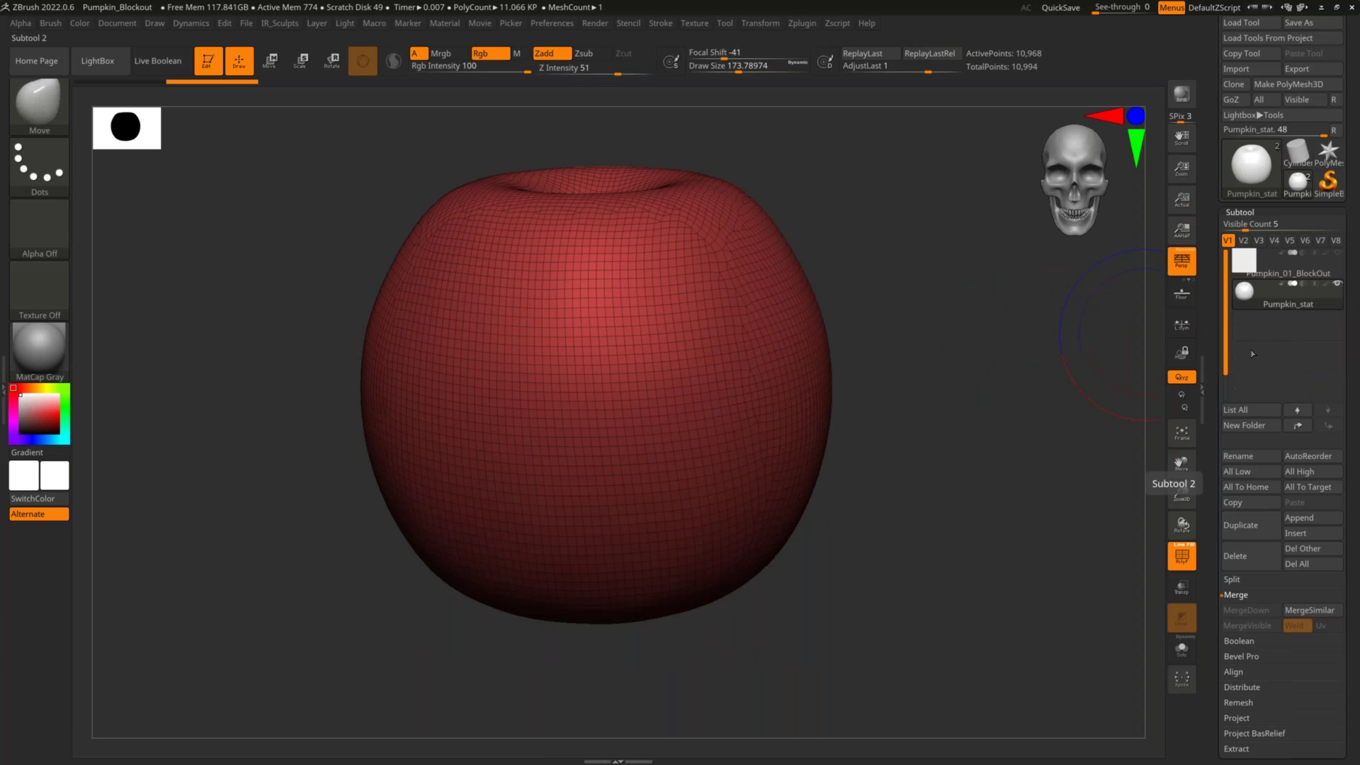
left_click_drag(1252, 353, 1284, 329)
mouse_move(1269, 243)
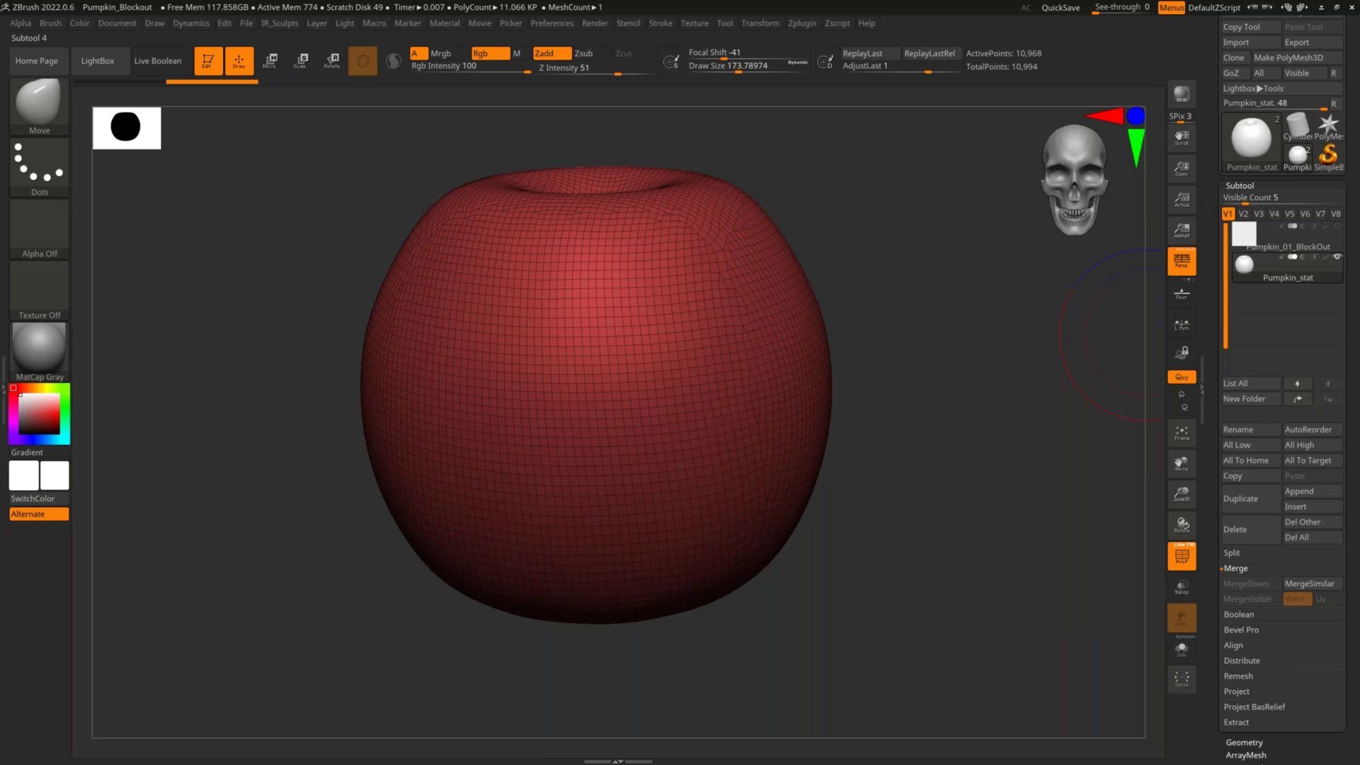
scroll(1352, 151, "up", 2)
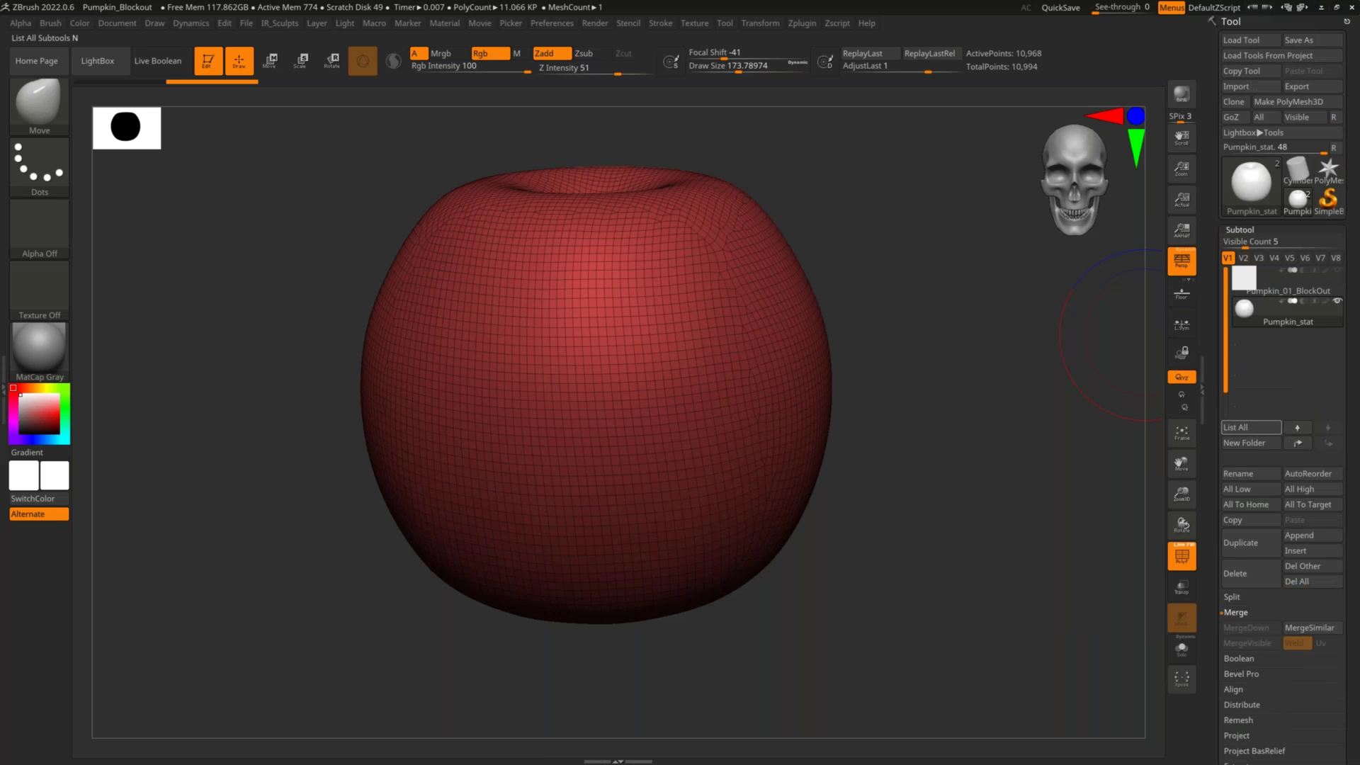
scroll(1250, 425, "down", 5)
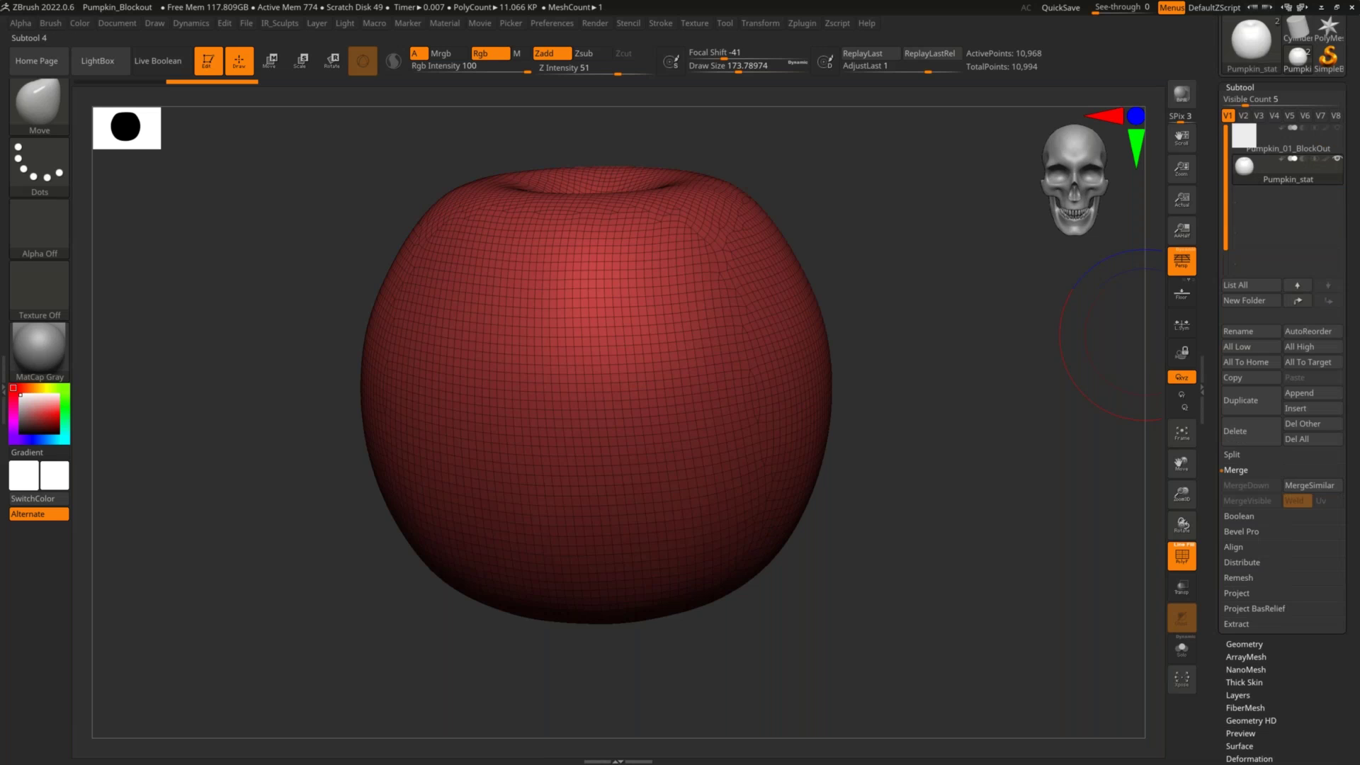
left_click(1309, 395)
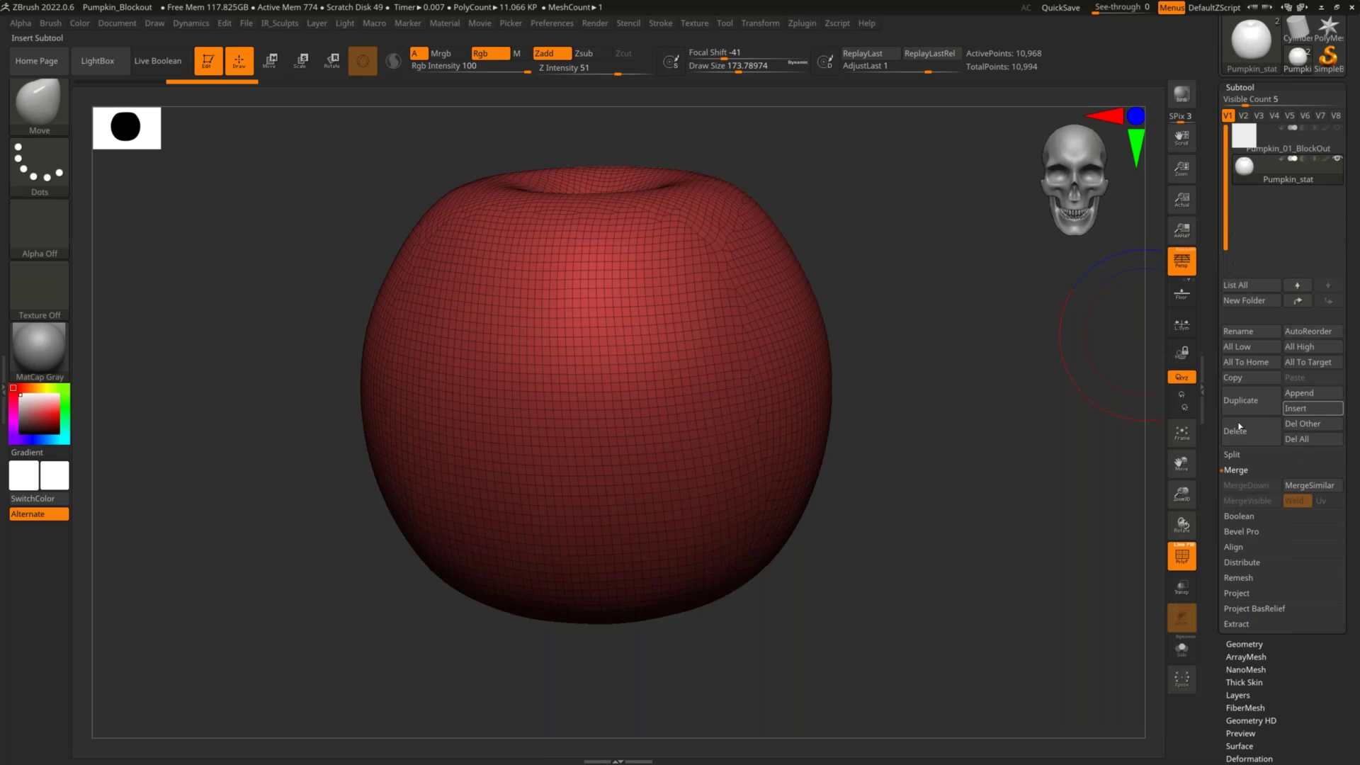
left_click(1311, 409)
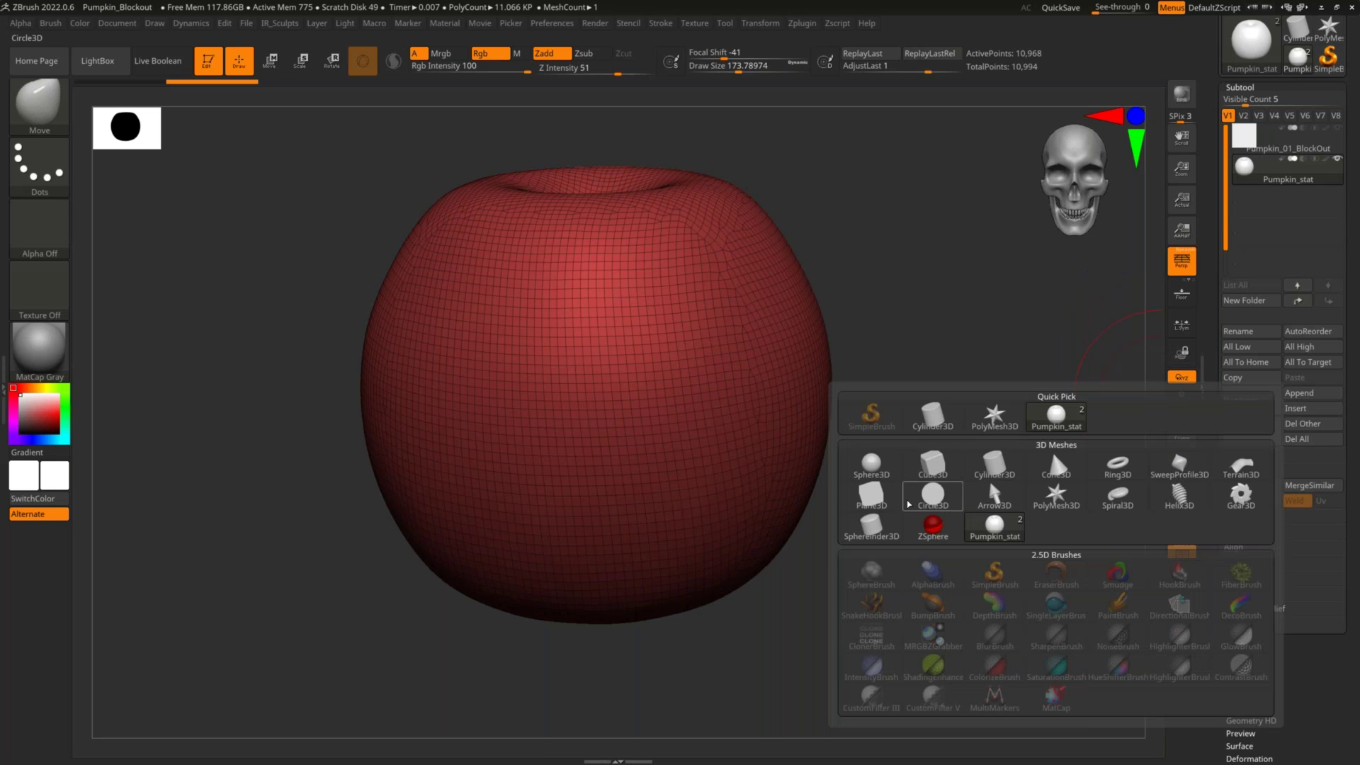
left_click(871, 495)
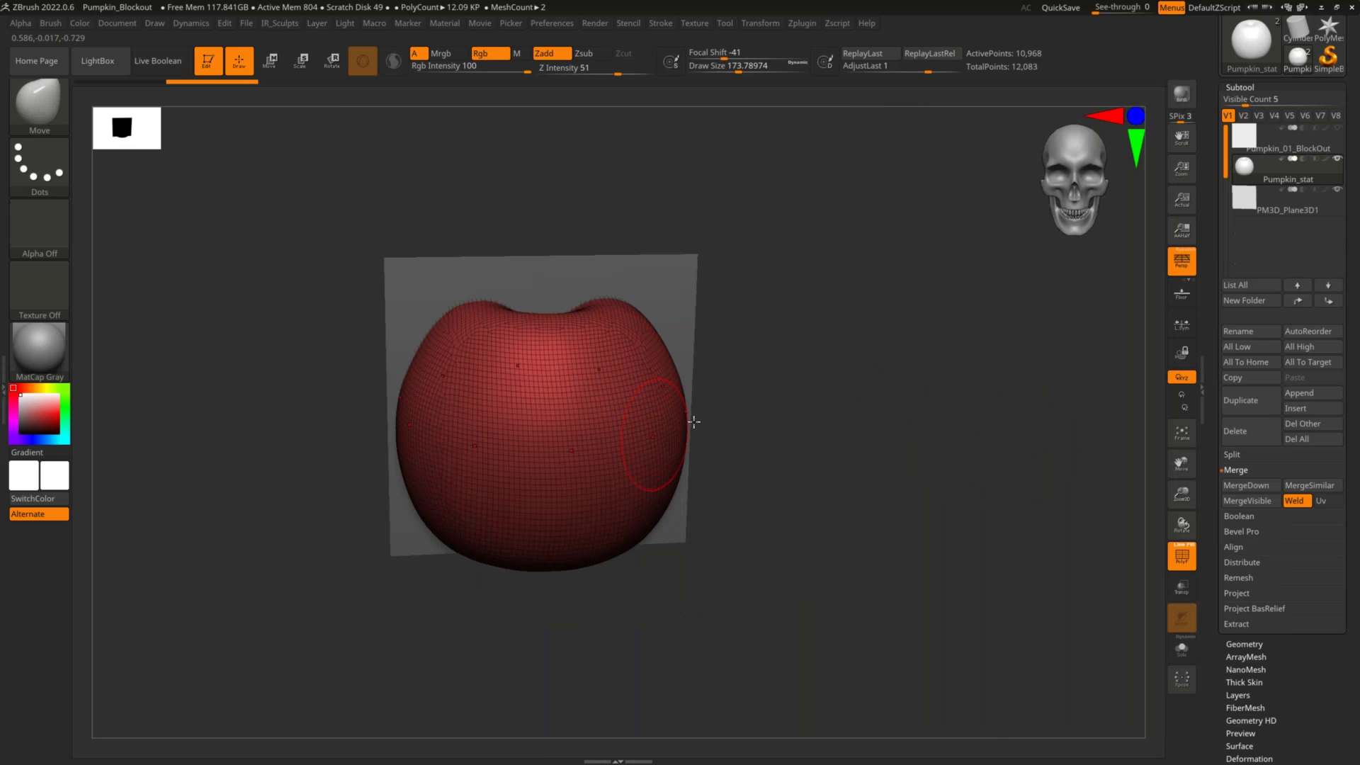
left_click_drag(858, 363, 915, 411, "shift")
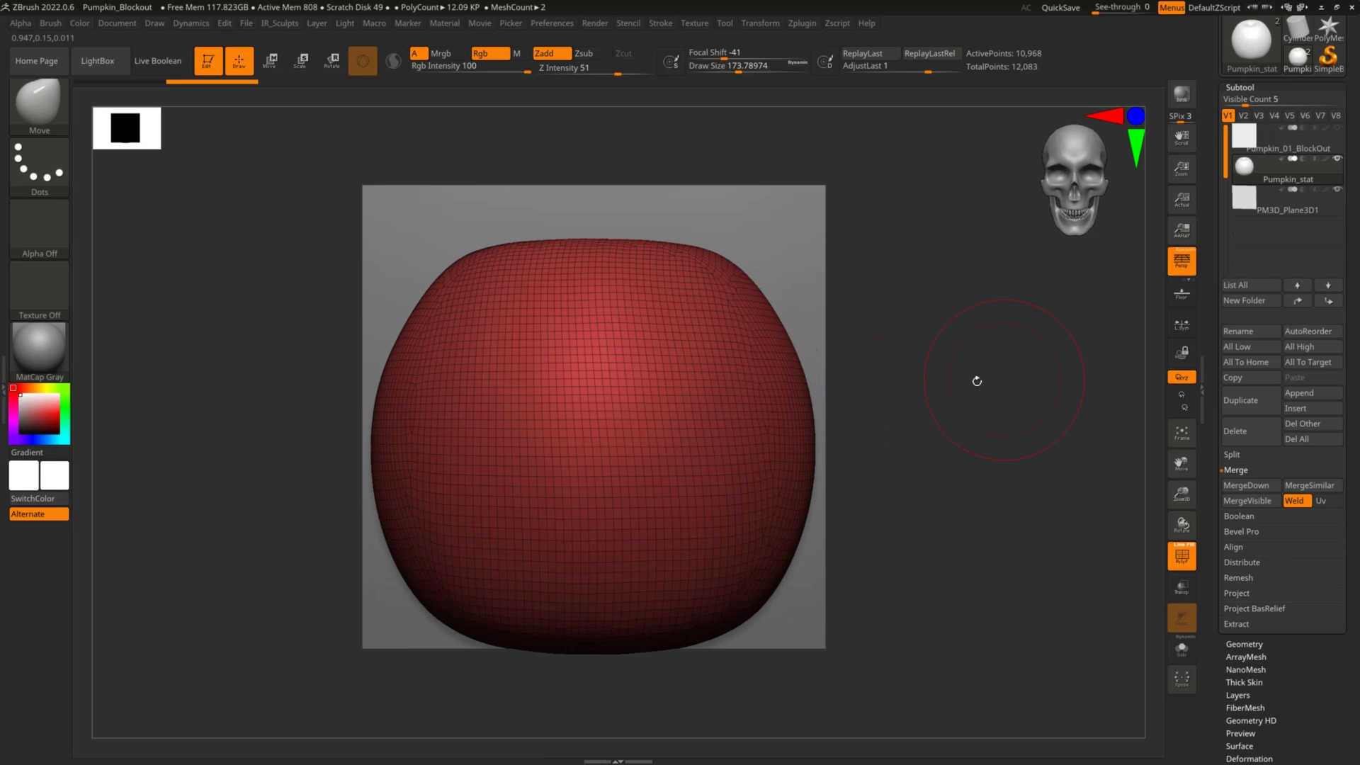
left_click_drag(997, 403, 978, 429, "alt")
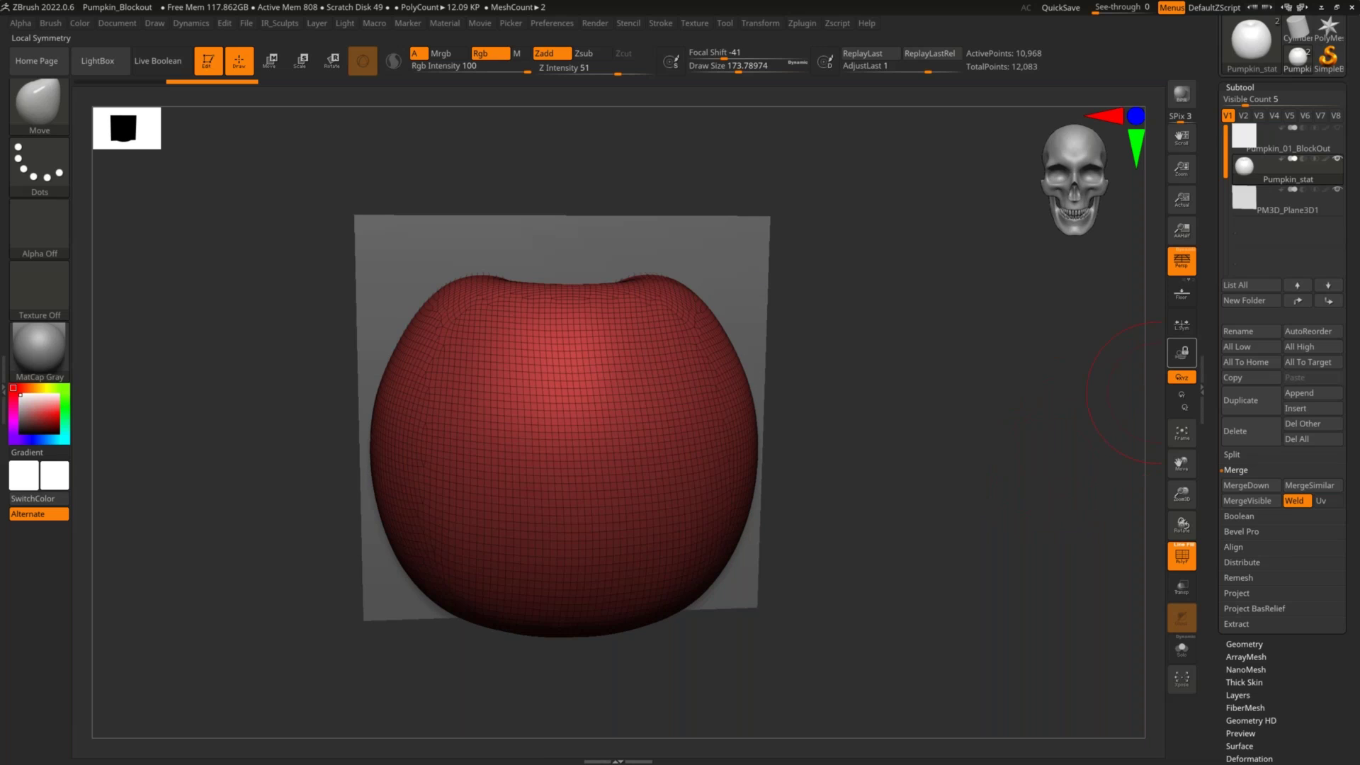
Insert a Cone3D mesh directly below the Pumpkin_stat subtool and set the draw size to about 93
left_click(1300, 409)
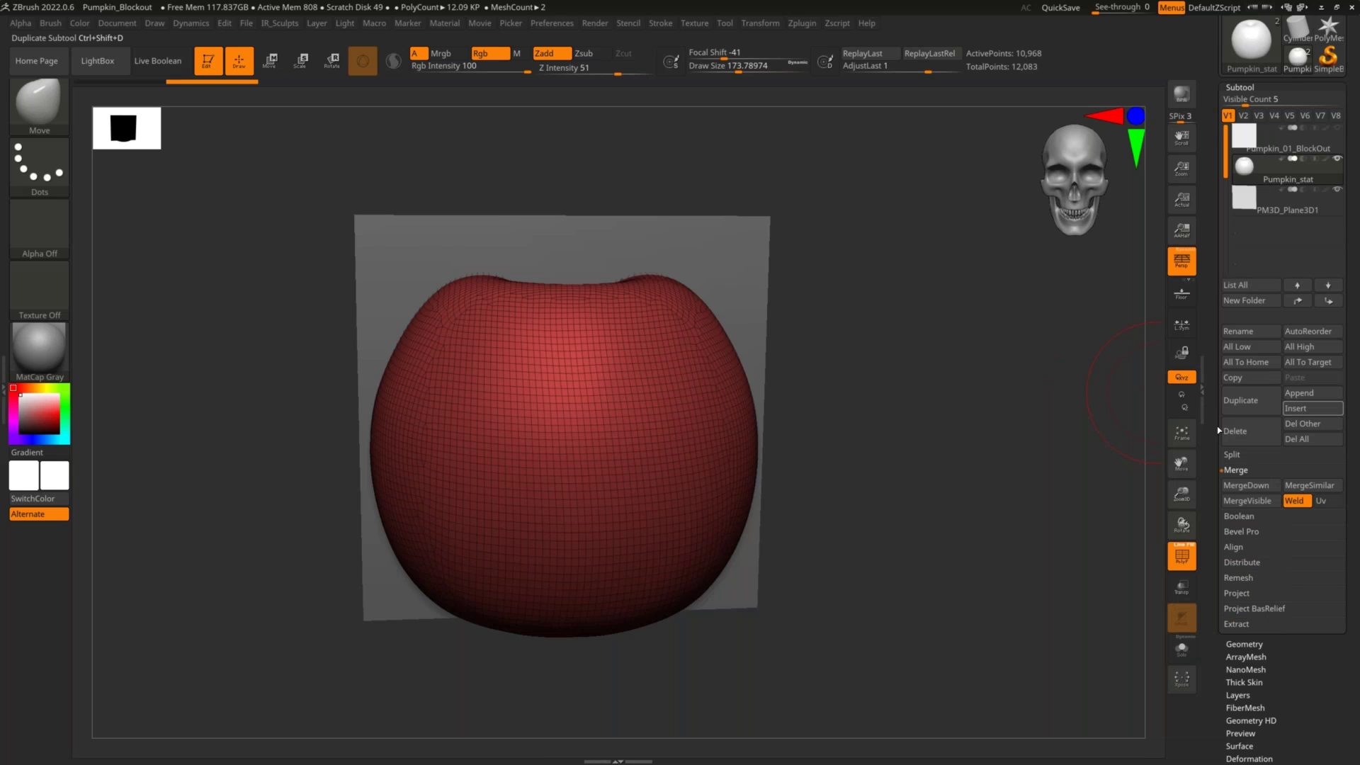
left_click(1300, 408)
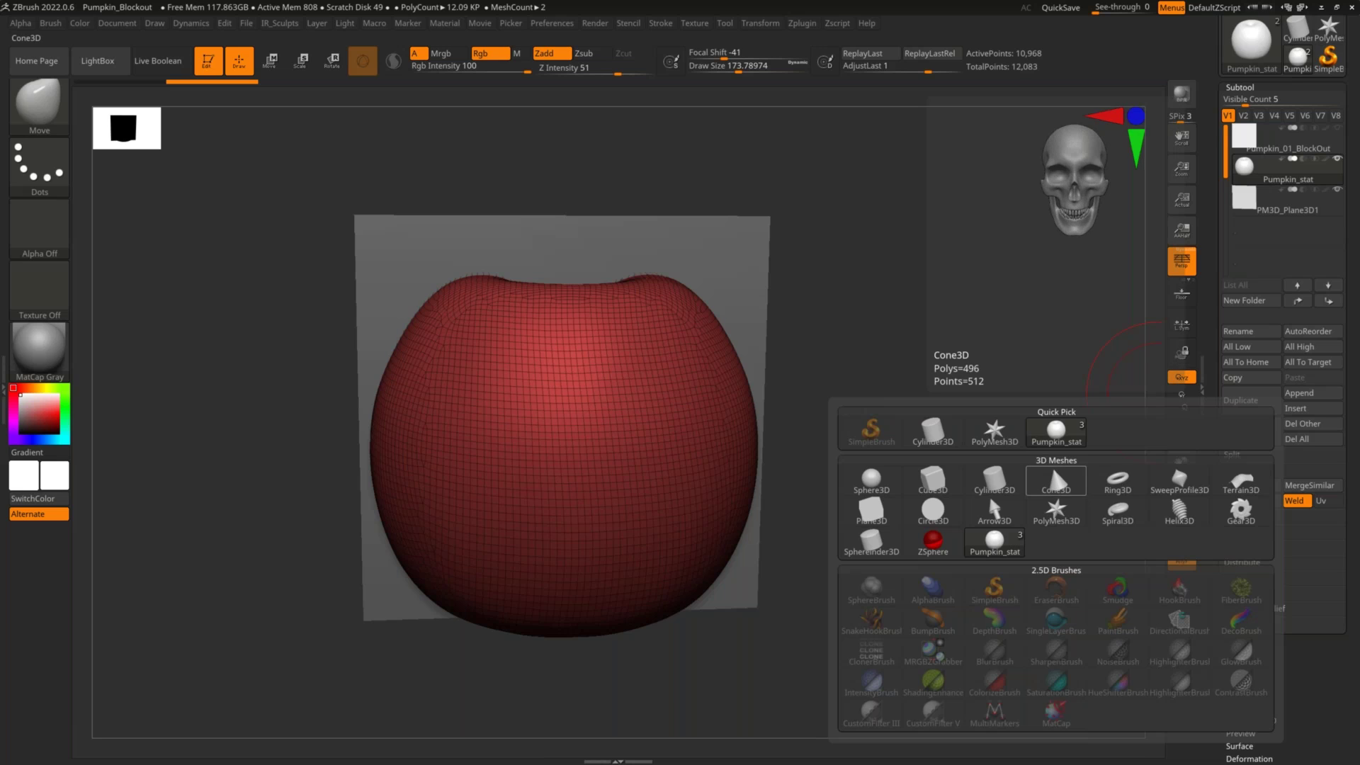
left_click(1052, 470)
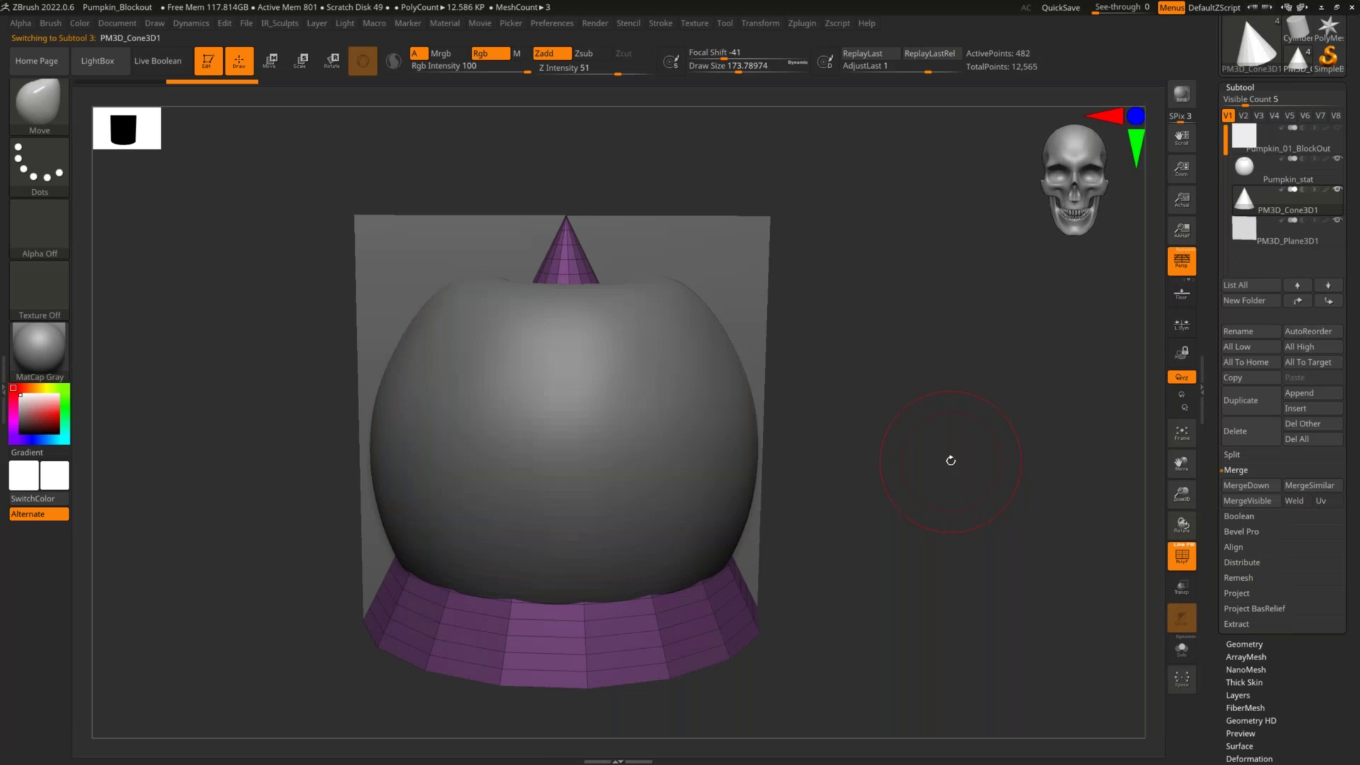
mouse_move(899, 406)
left_mouse_down()
mouse_move(890, 420)
mouse_move(958, 354)
left_mouse_up()
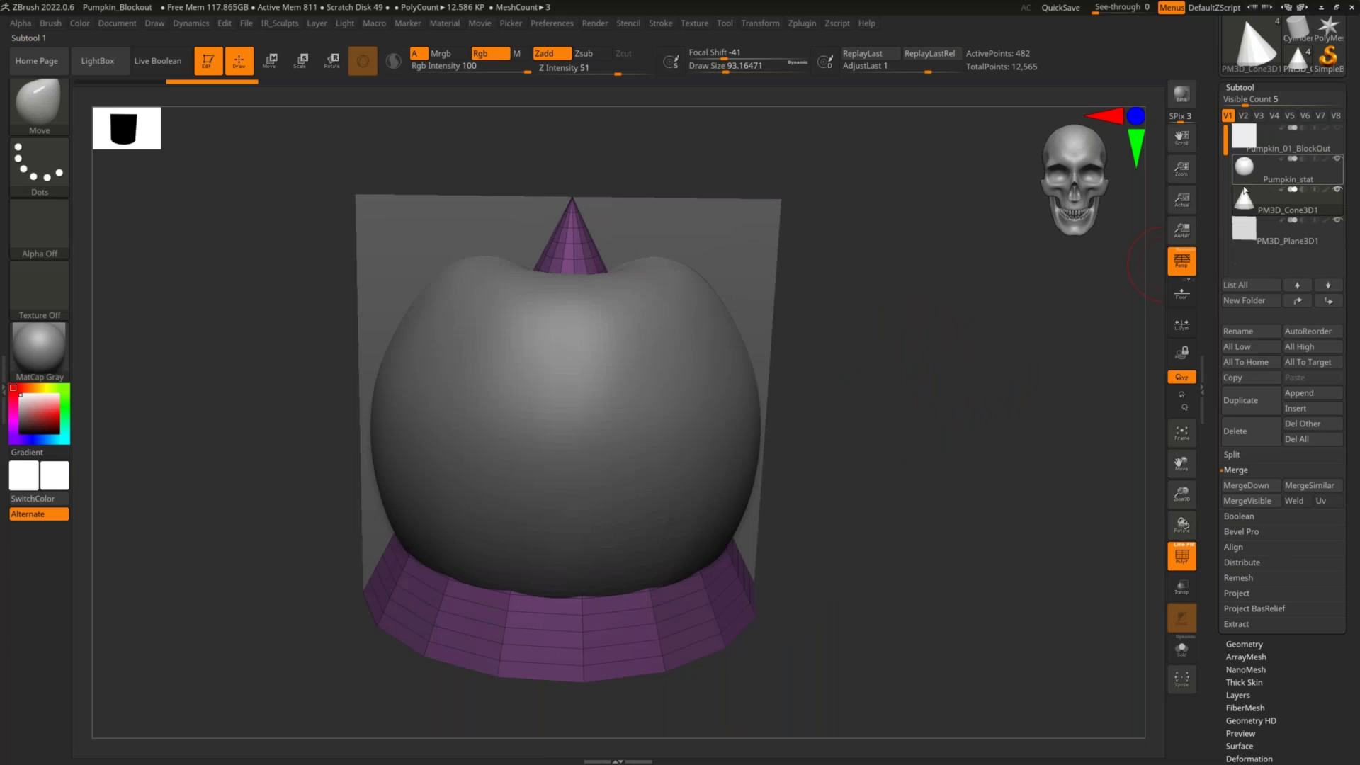
Select the Pumpkin_01_BlockOut cube subtool and append a Ring3D mesh to the end of the list
mouse_move(1241, 171)
mouse_move(1250, 244)
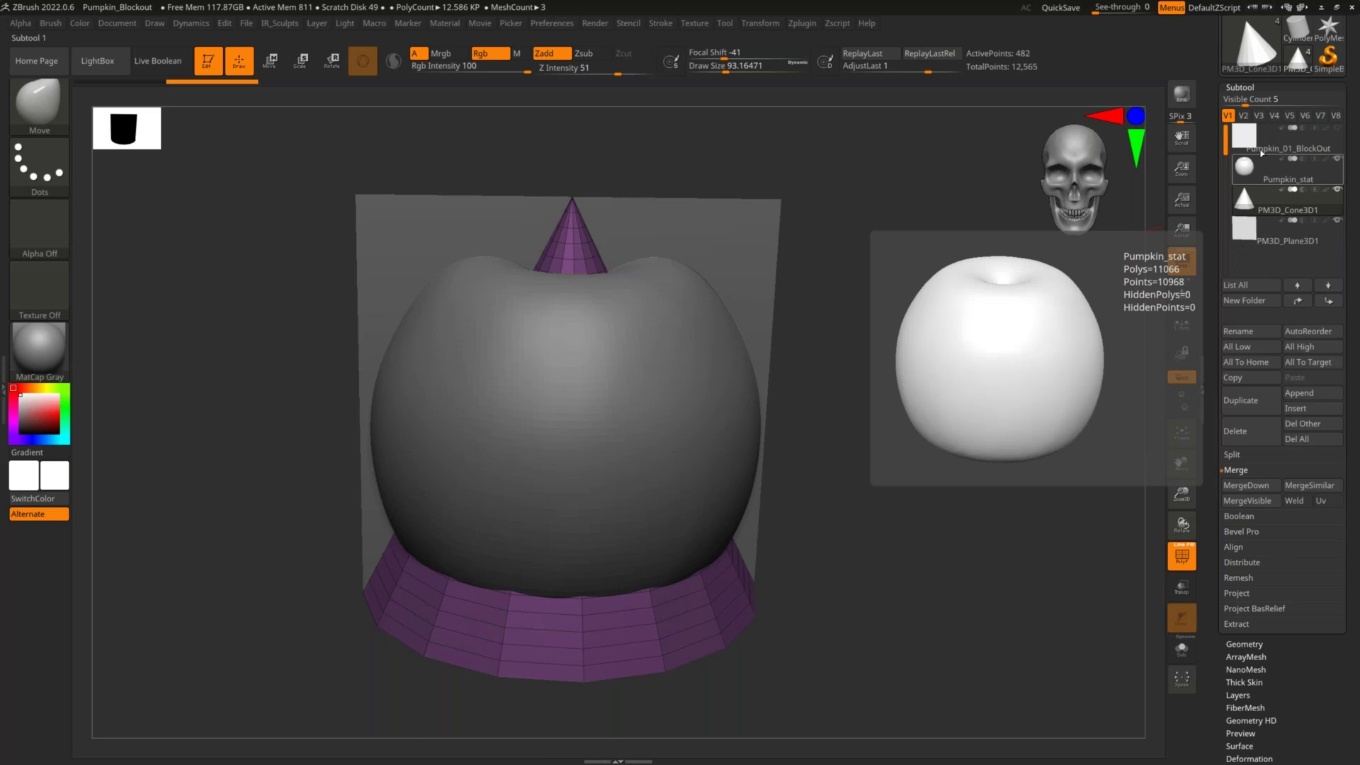
left_click(1261, 154)
left_click(1297, 393)
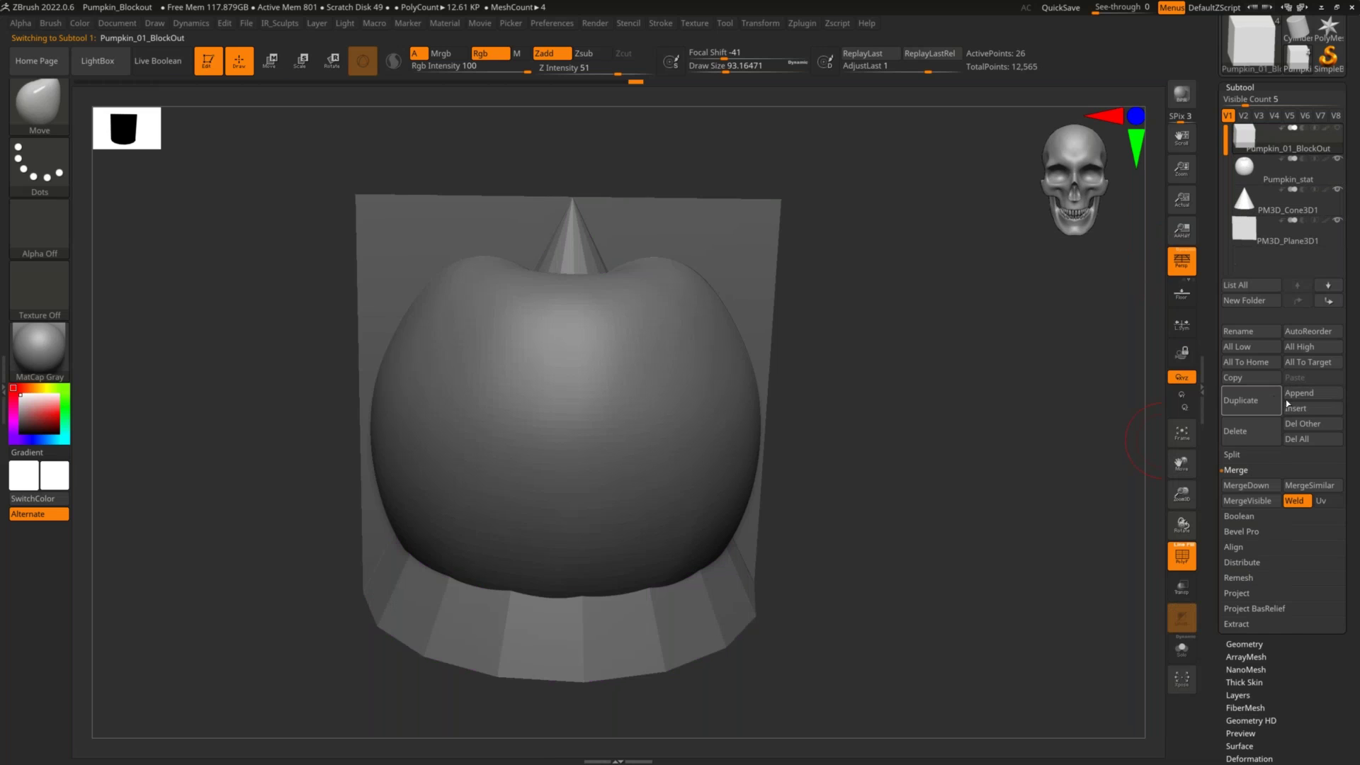
left_click(1297, 396)
left_click(1051, 449)
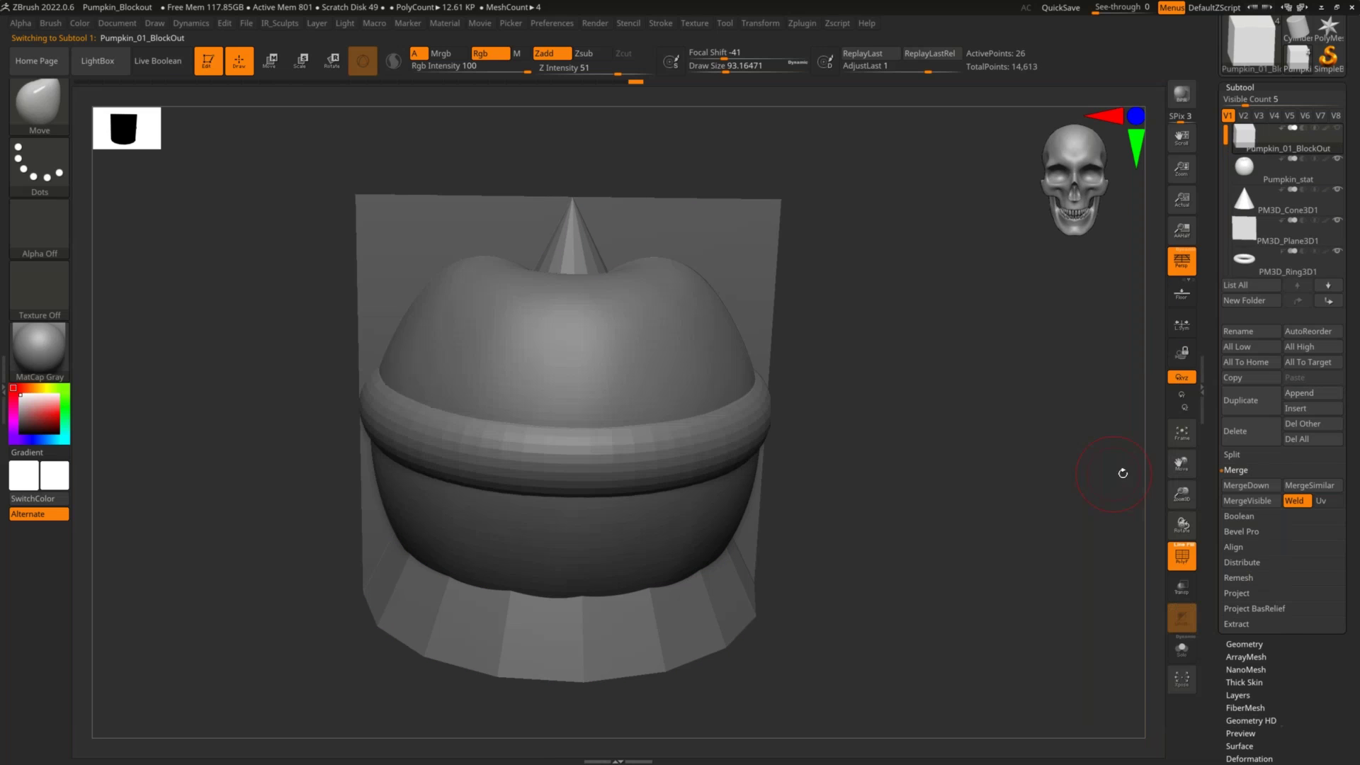
mouse_move(1277, 267)
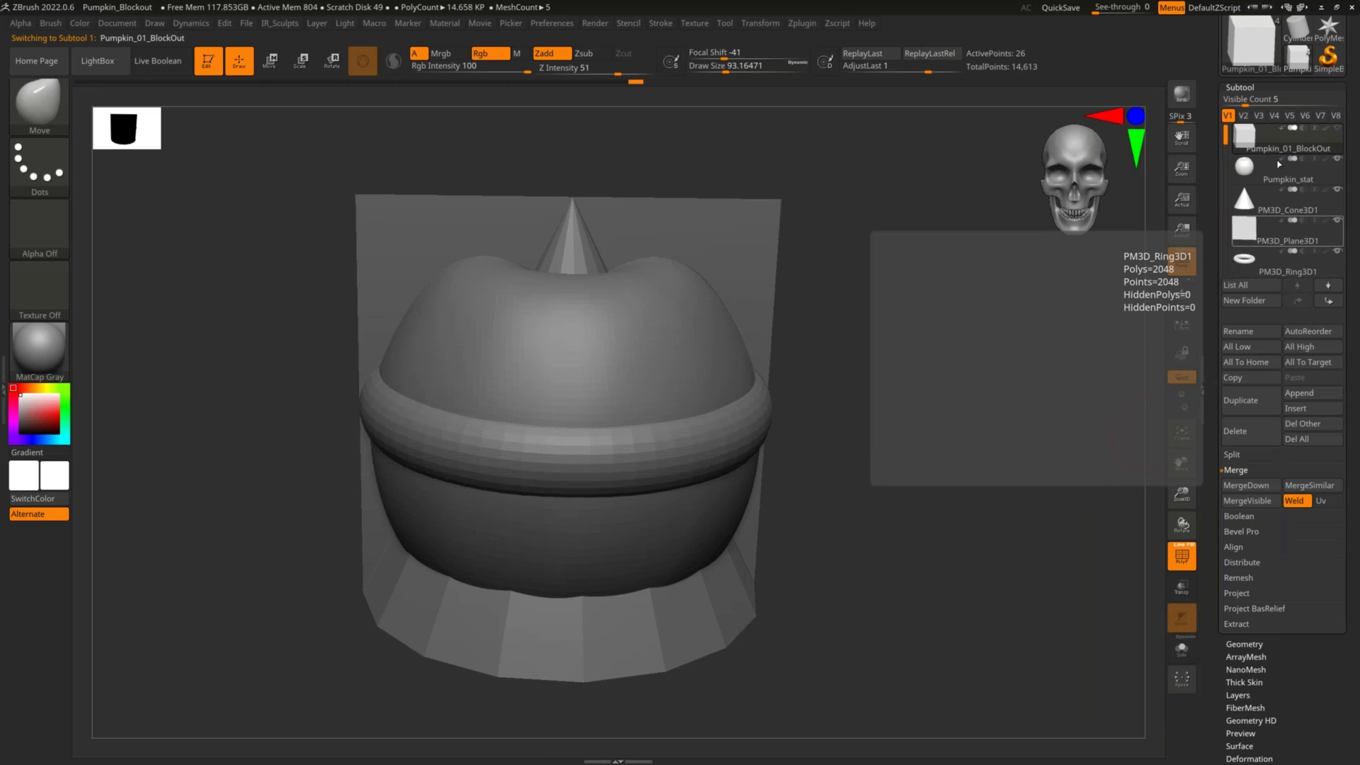
Insert a Terrain3D mesh directly below the Pumpkin_01_BlockOut subtool
left_click(1300, 394)
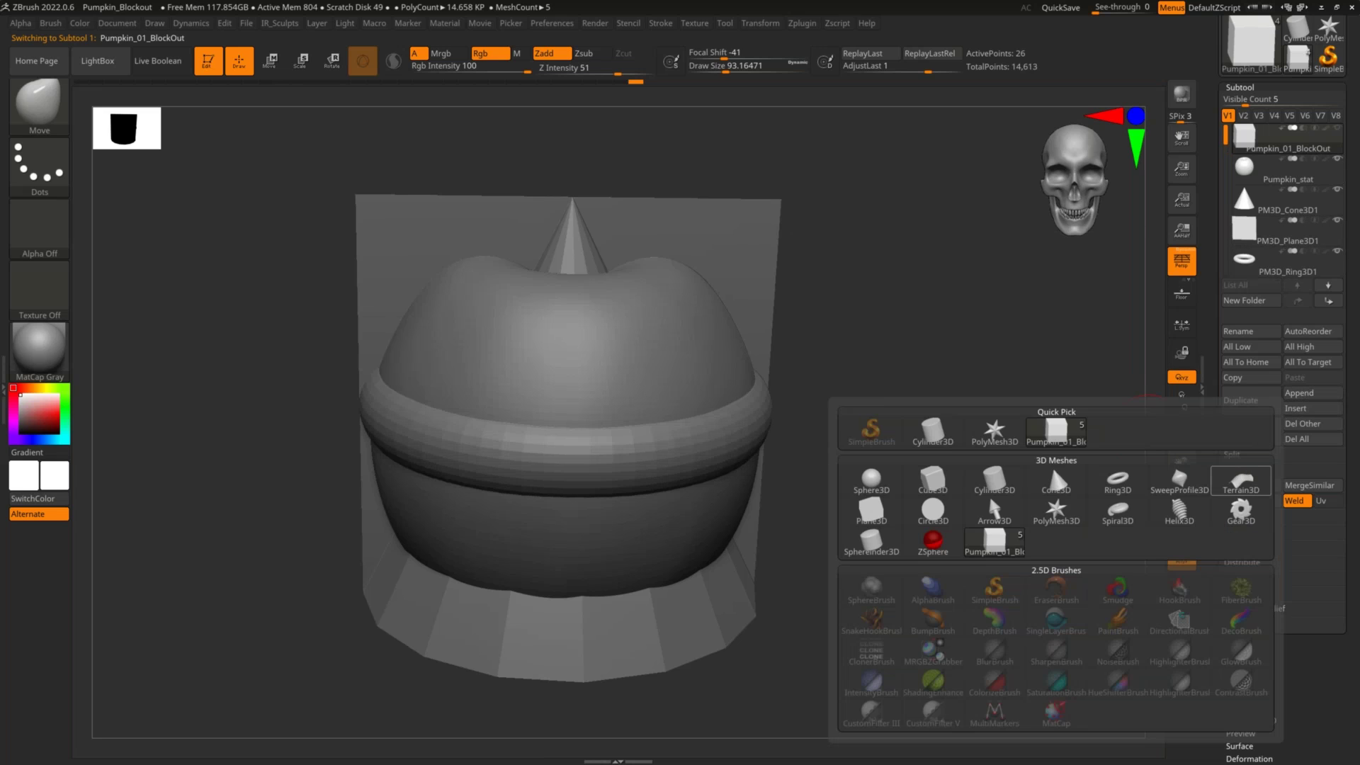
left_click(1240, 481)
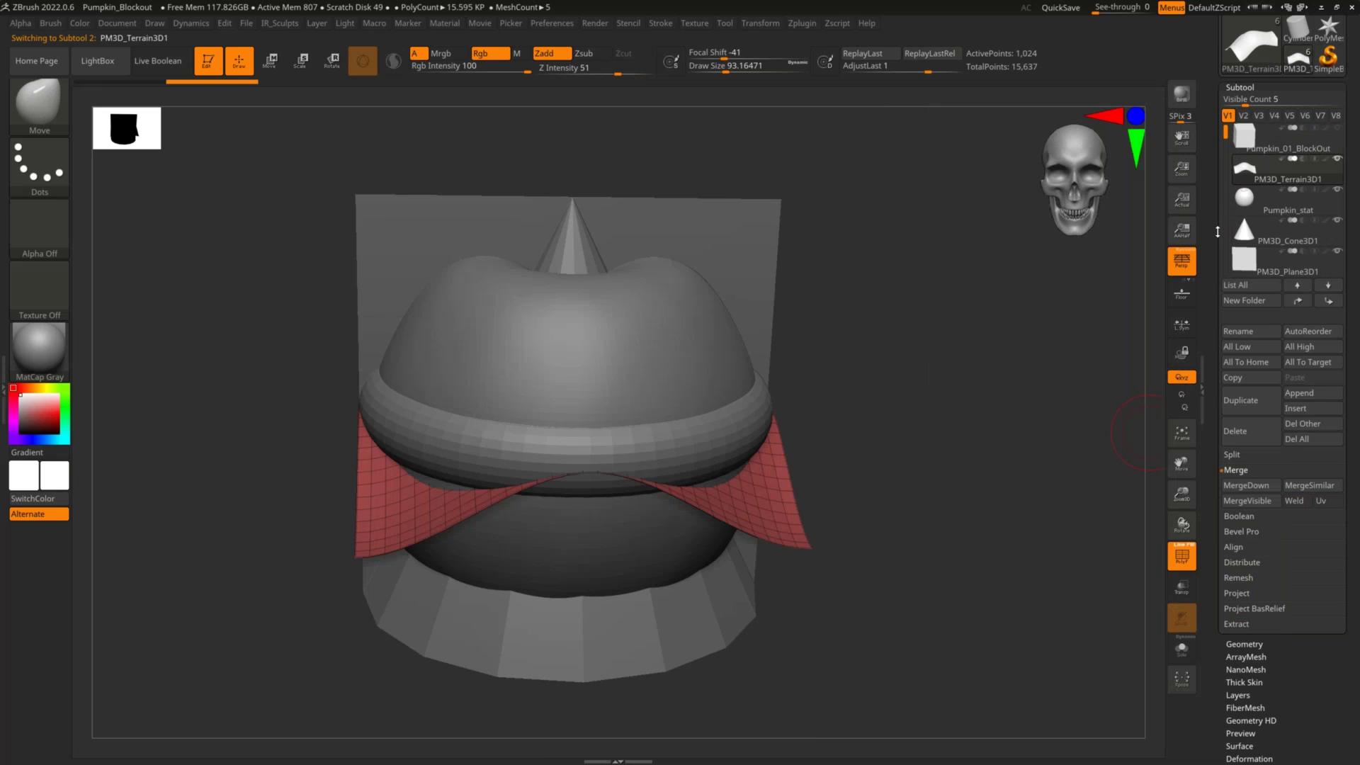
left_click_drag(978, 273, 982, 360, "alt")
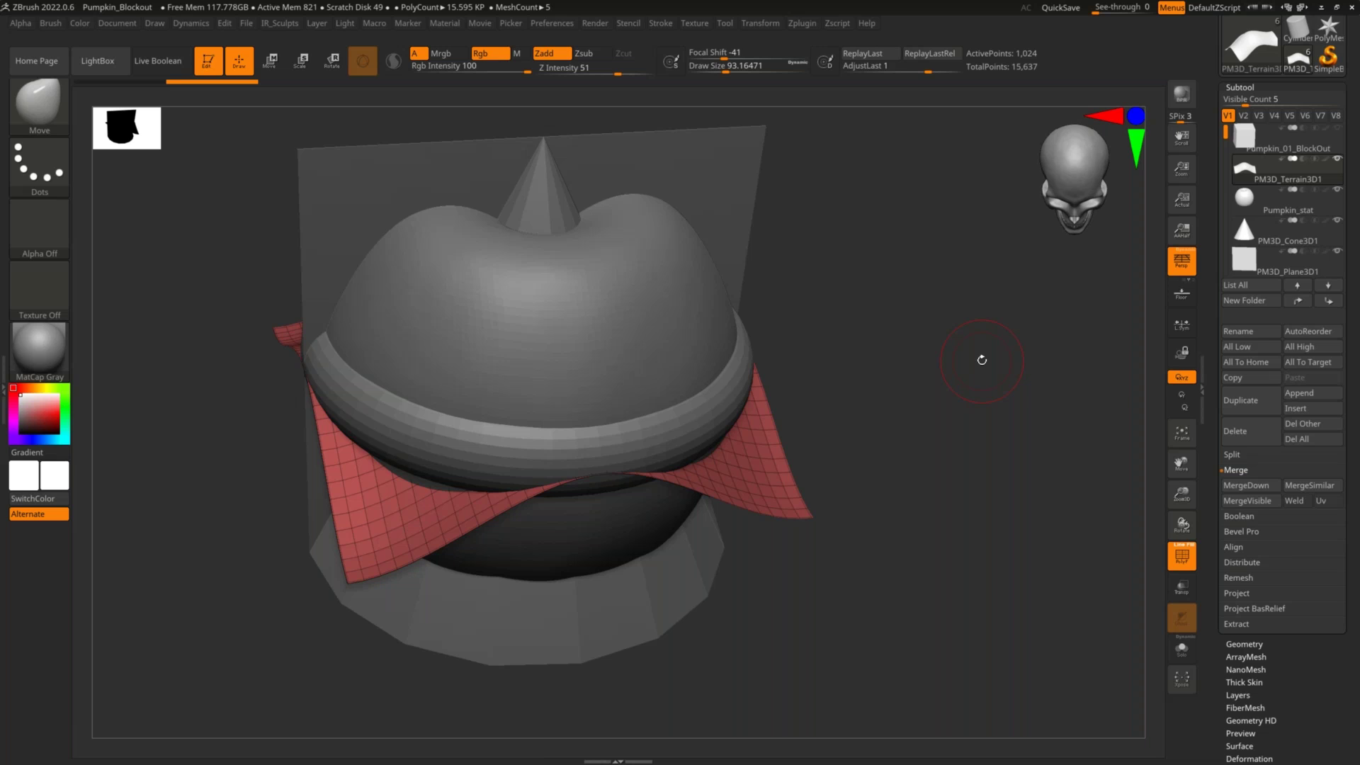
left_click_drag(941, 425, 974, 434)
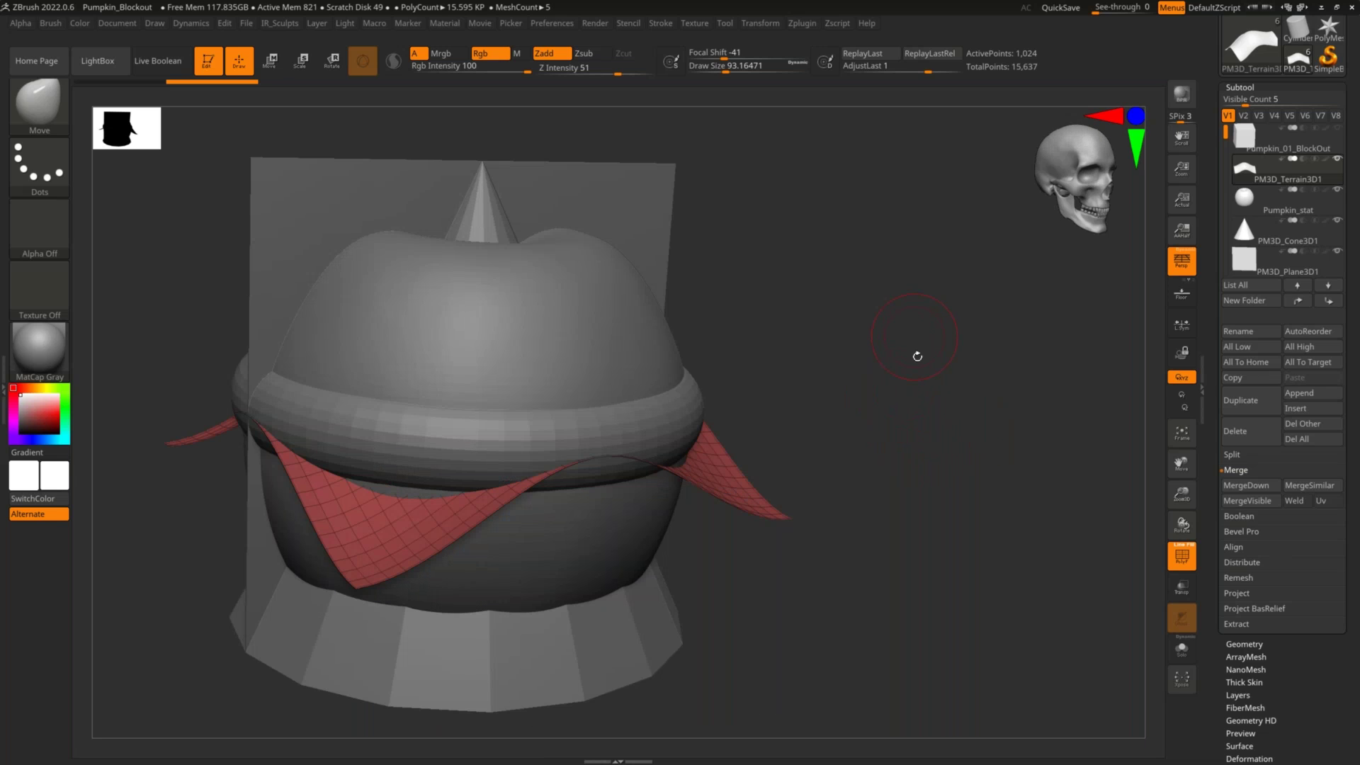
left_click_drag(916, 358, 1019, 474)
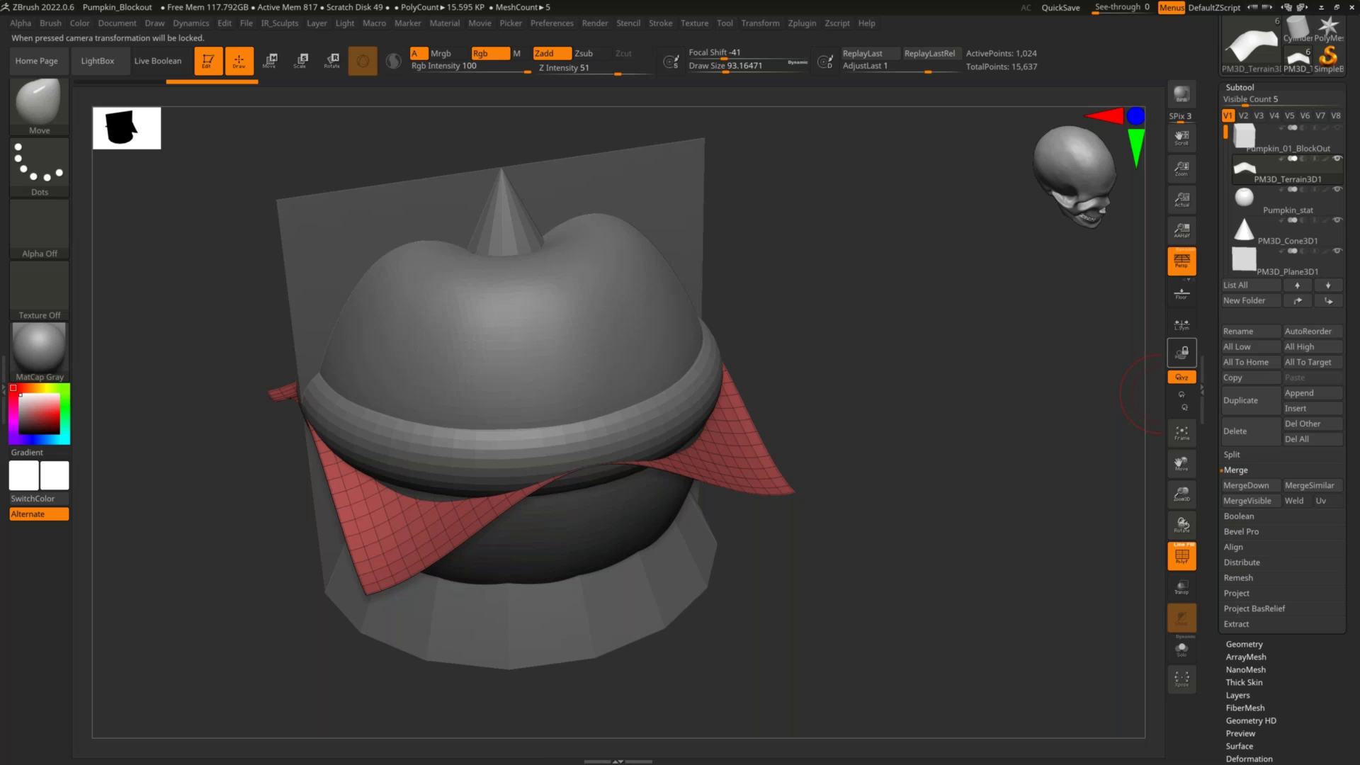
left_click(1262, 207)
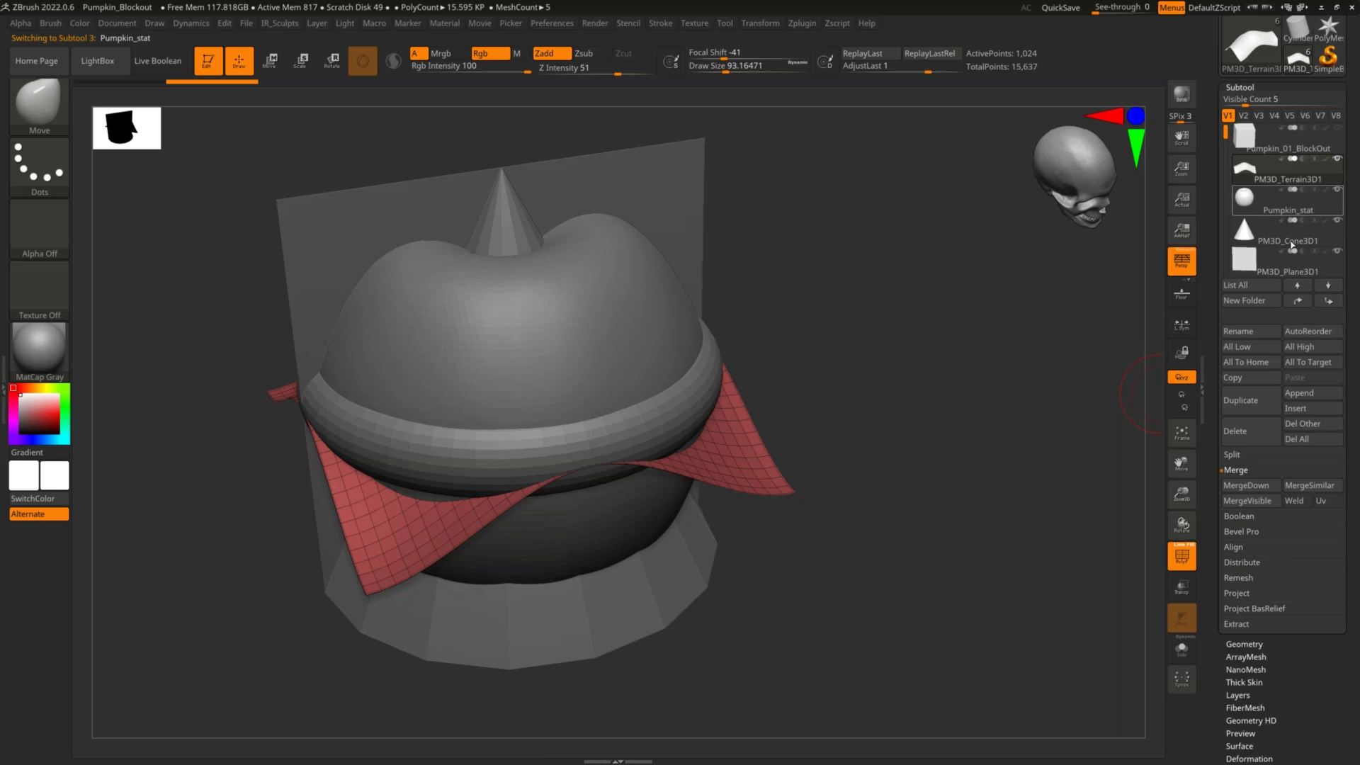
left_click(1290, 240)
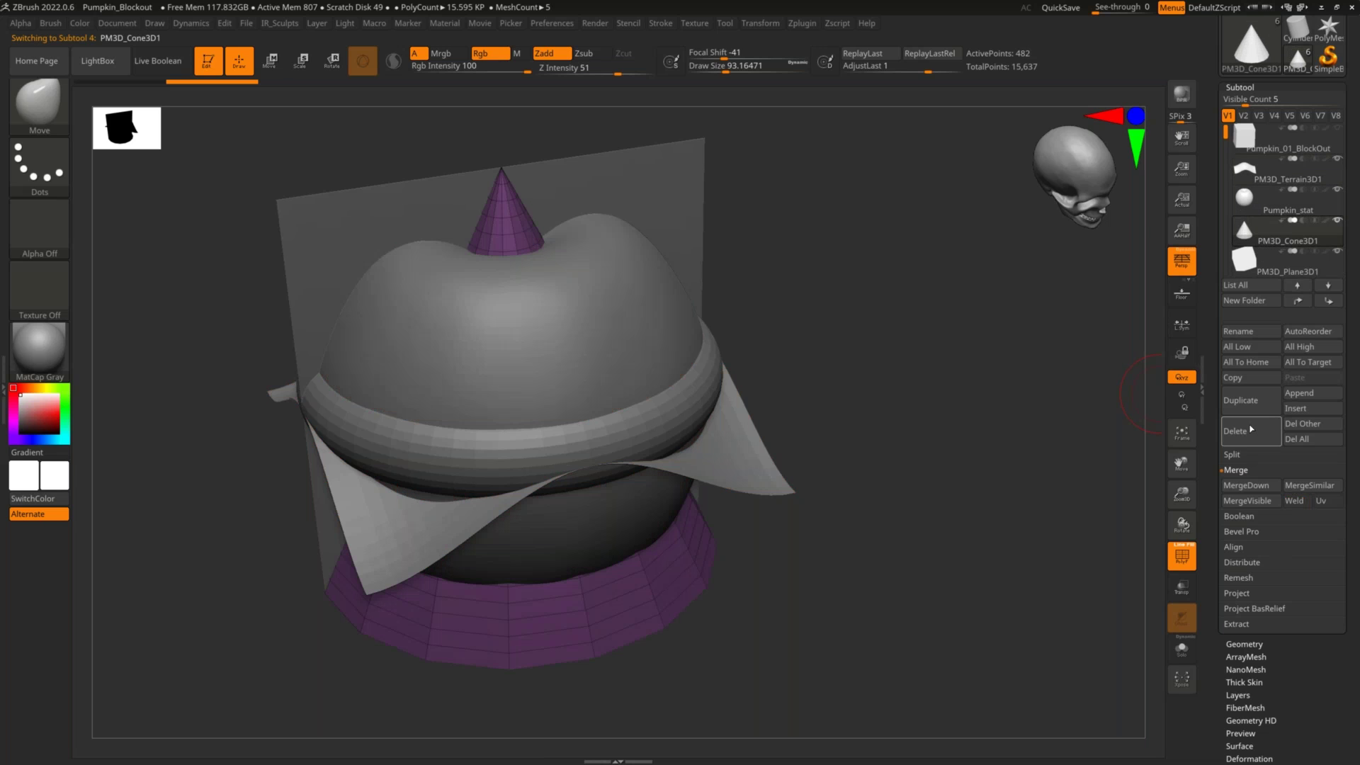
left_click(1236, 433)
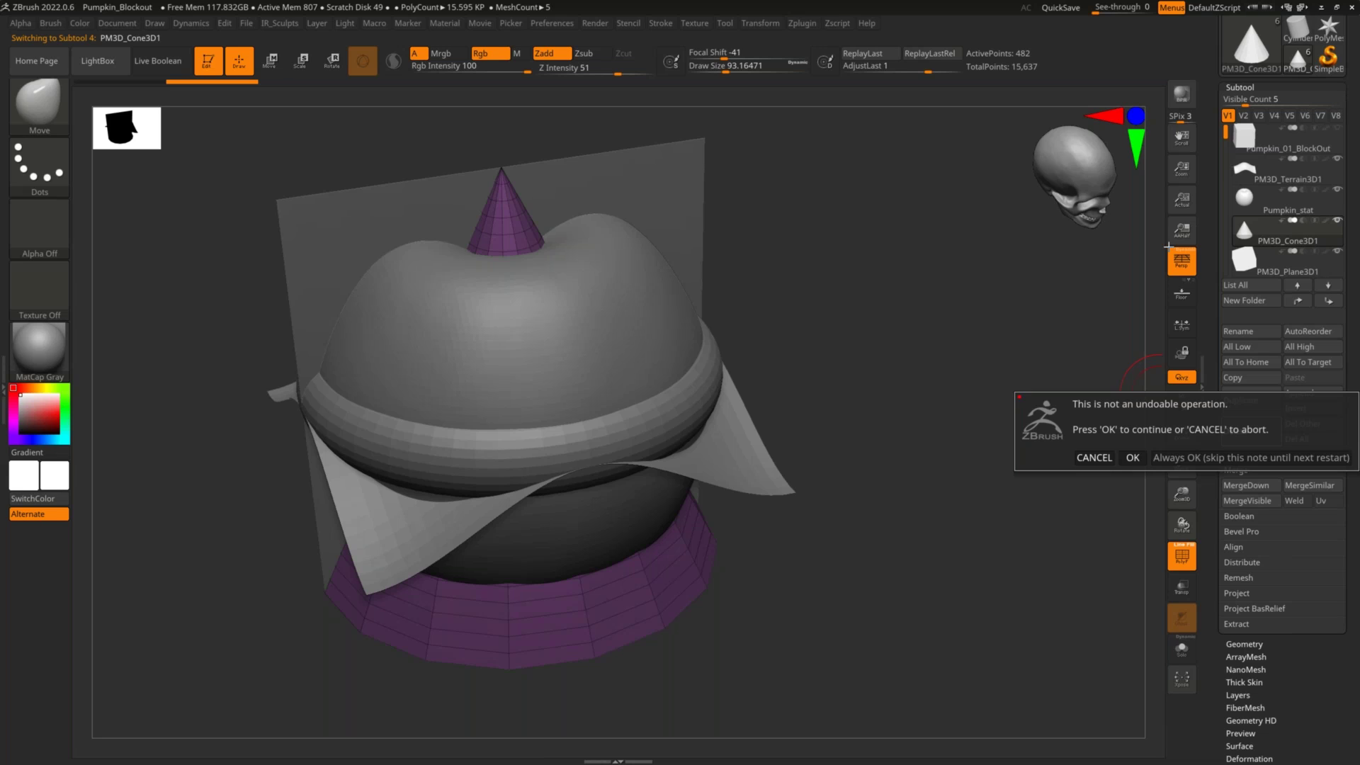
key("Escape")
Save the tool with all its subtools to the Desktop, overwriting the existing Pumpkin_01_BlockOut.ztl
left_click_drag(1353, 126, 1353, 268)
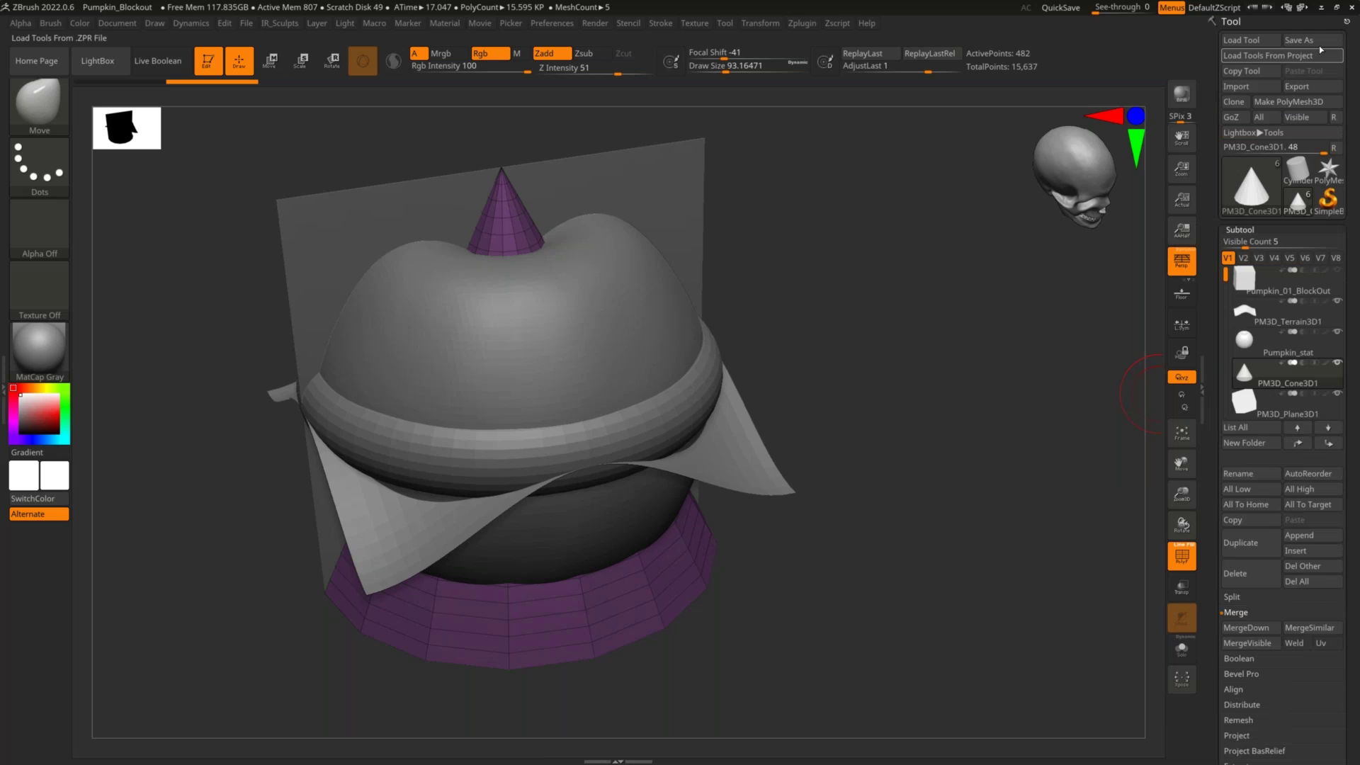
left_click(1311, 39)
left_click(691, 416)
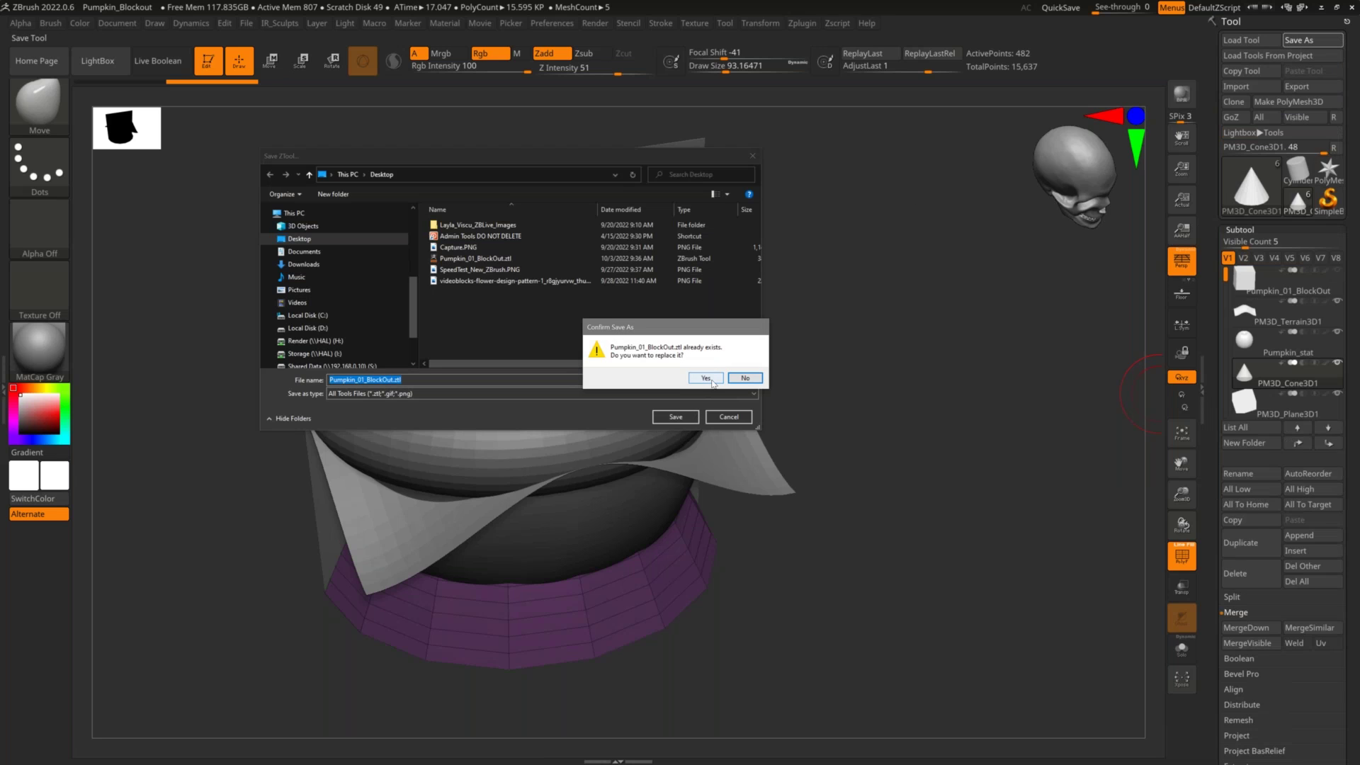
left_click(712, 379)
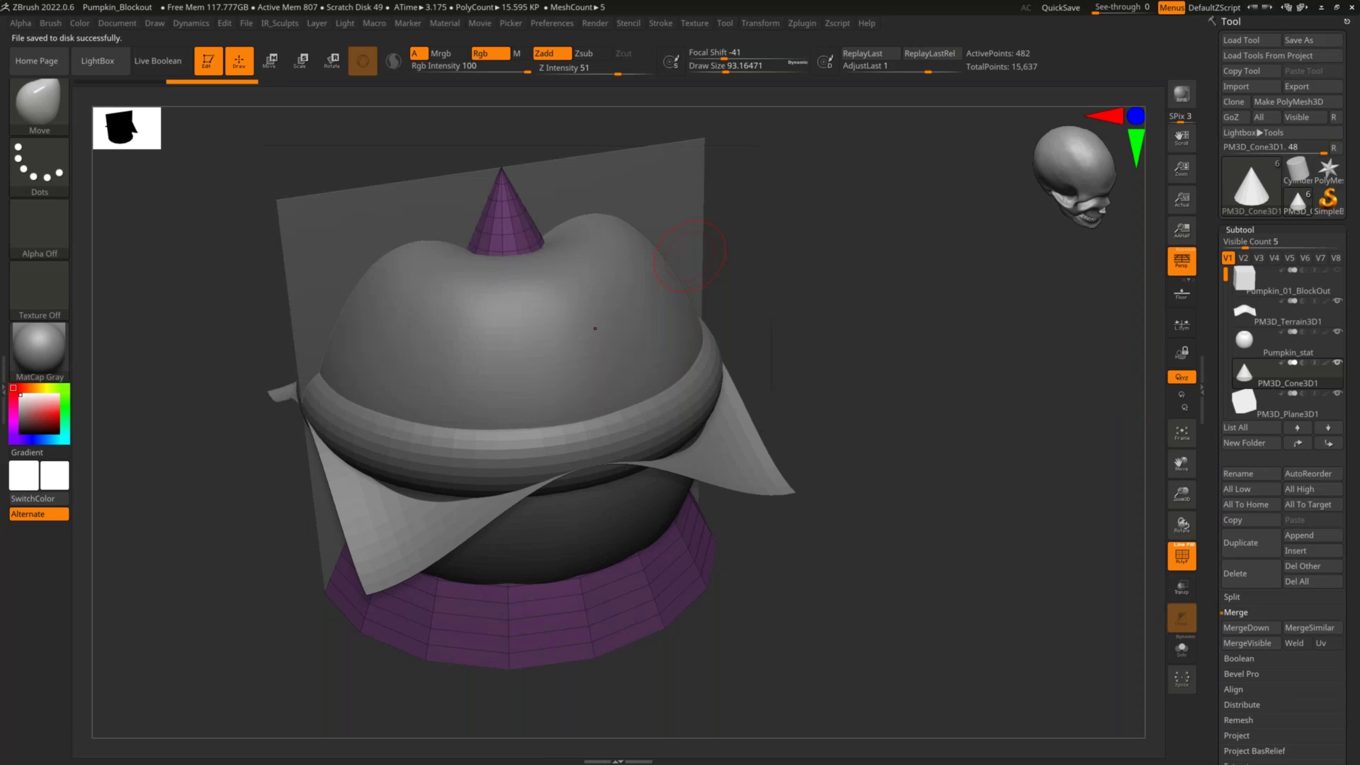
Delete the terrain, pumpkin, cone, plane and ring subtools, suppressing the deletion warning until next restart and keeping only the Pumpkin_01_BlockOut cube
left_click_drag(898, 319, 874, 321, "shift")
key("f")
left_click(1288, 315)
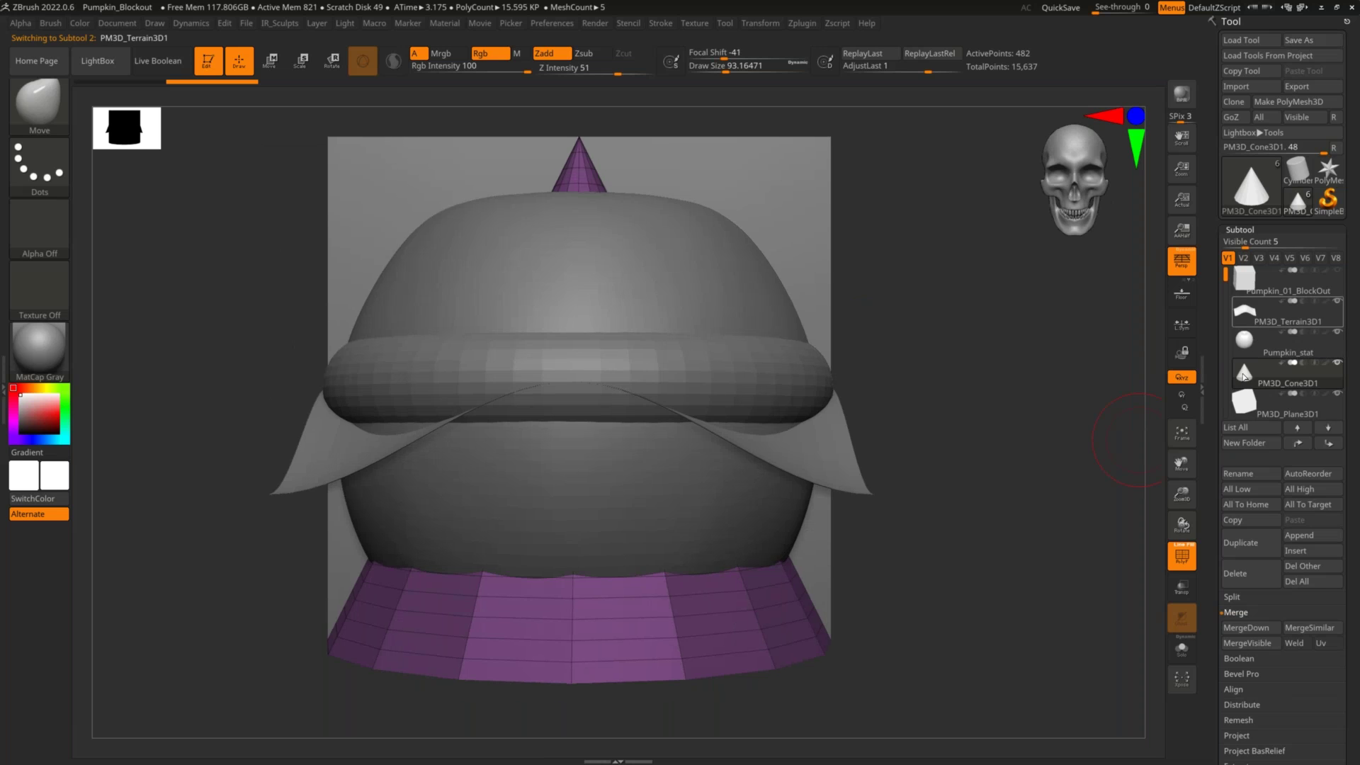
left_click(1262, 575)
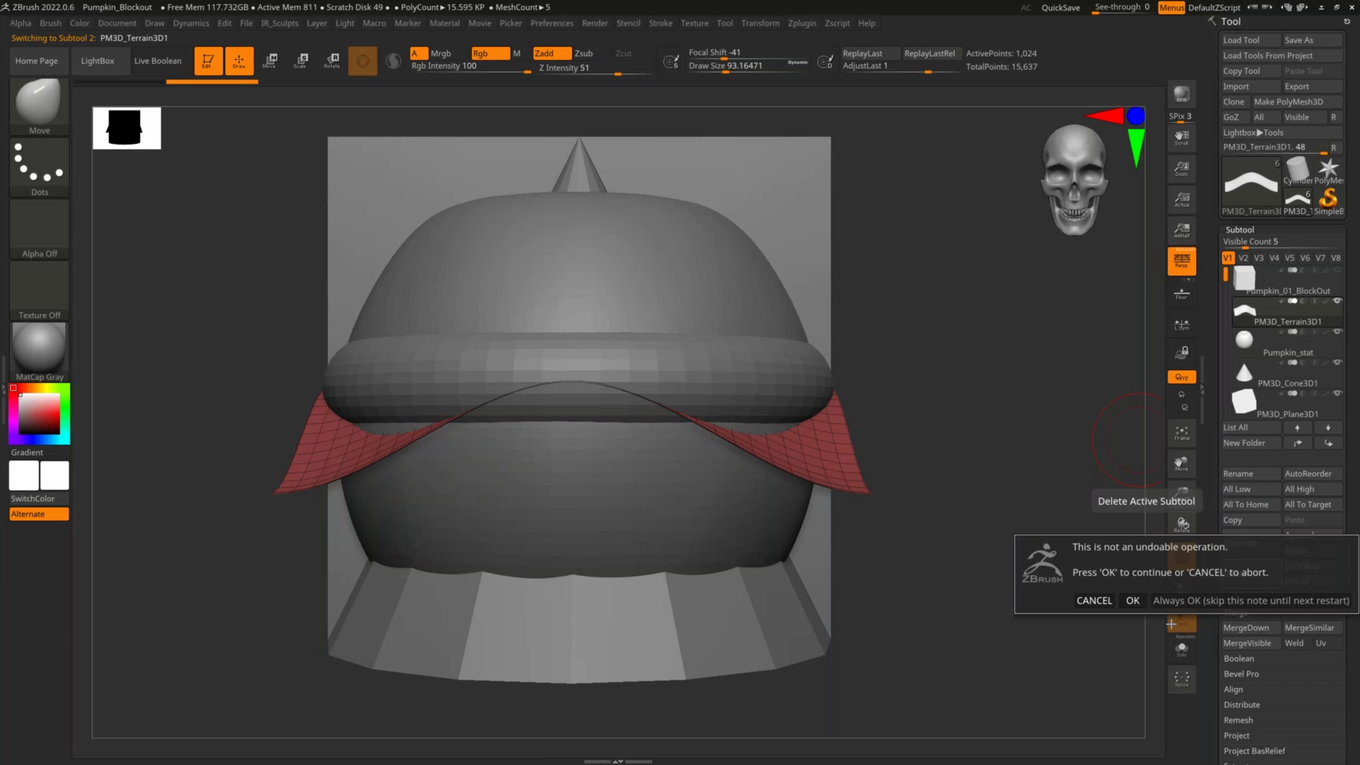
left_click(1105, 595)
left_click(1246, 573)
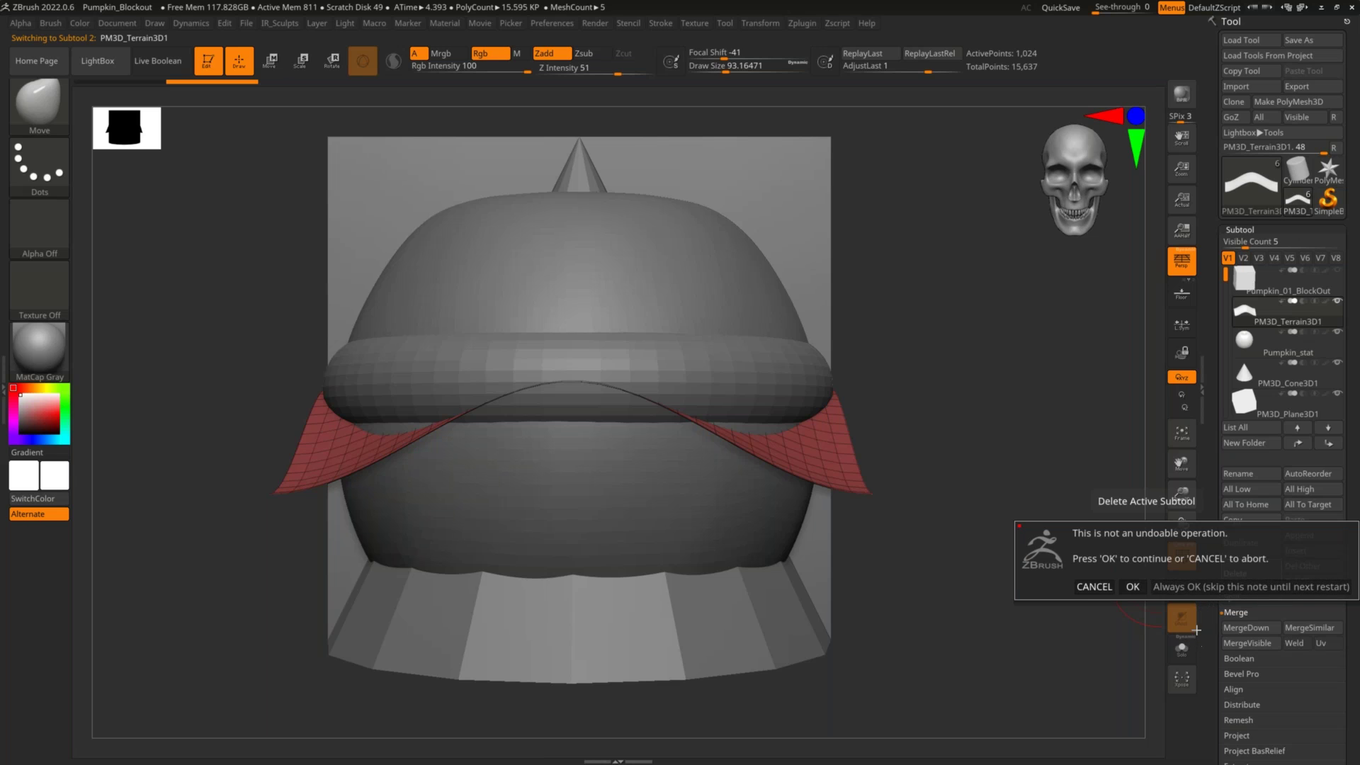
left_click(1187, 585)
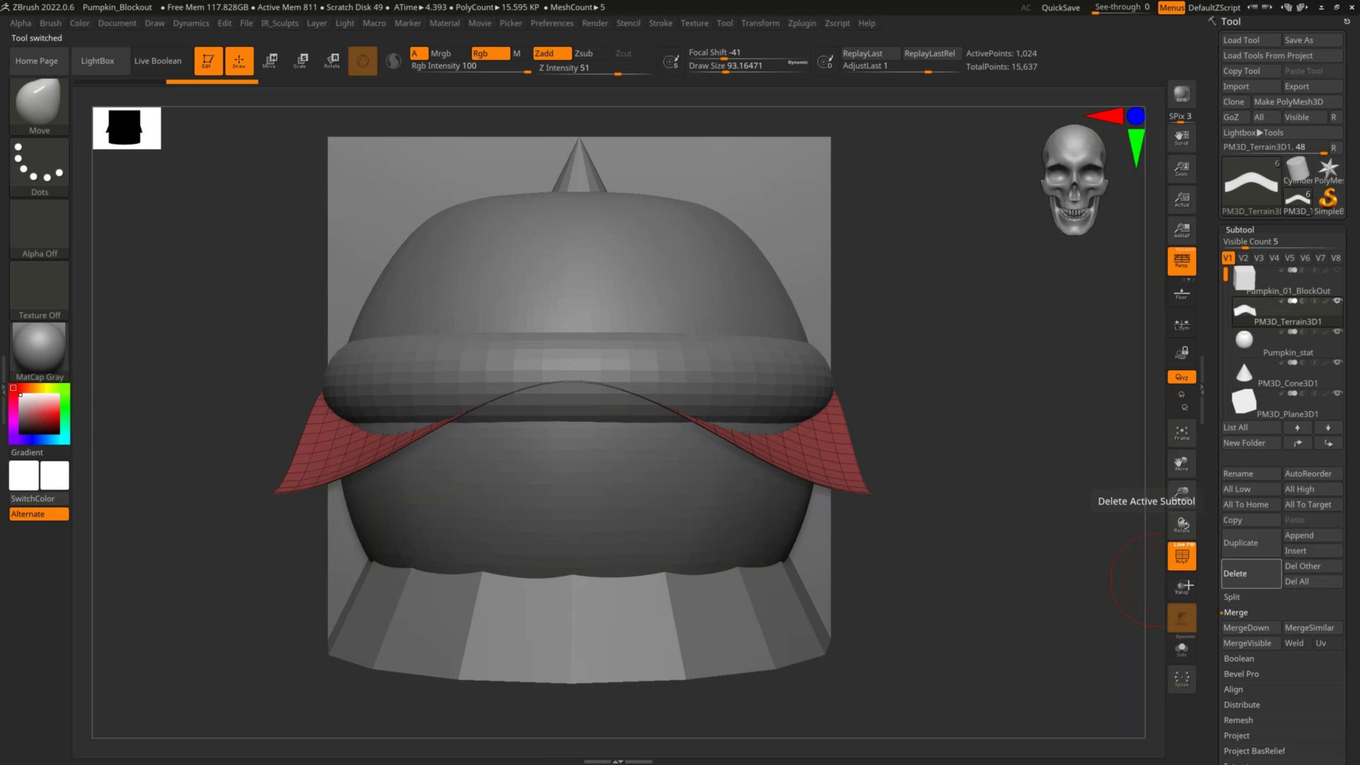
left_click(1244, 580)
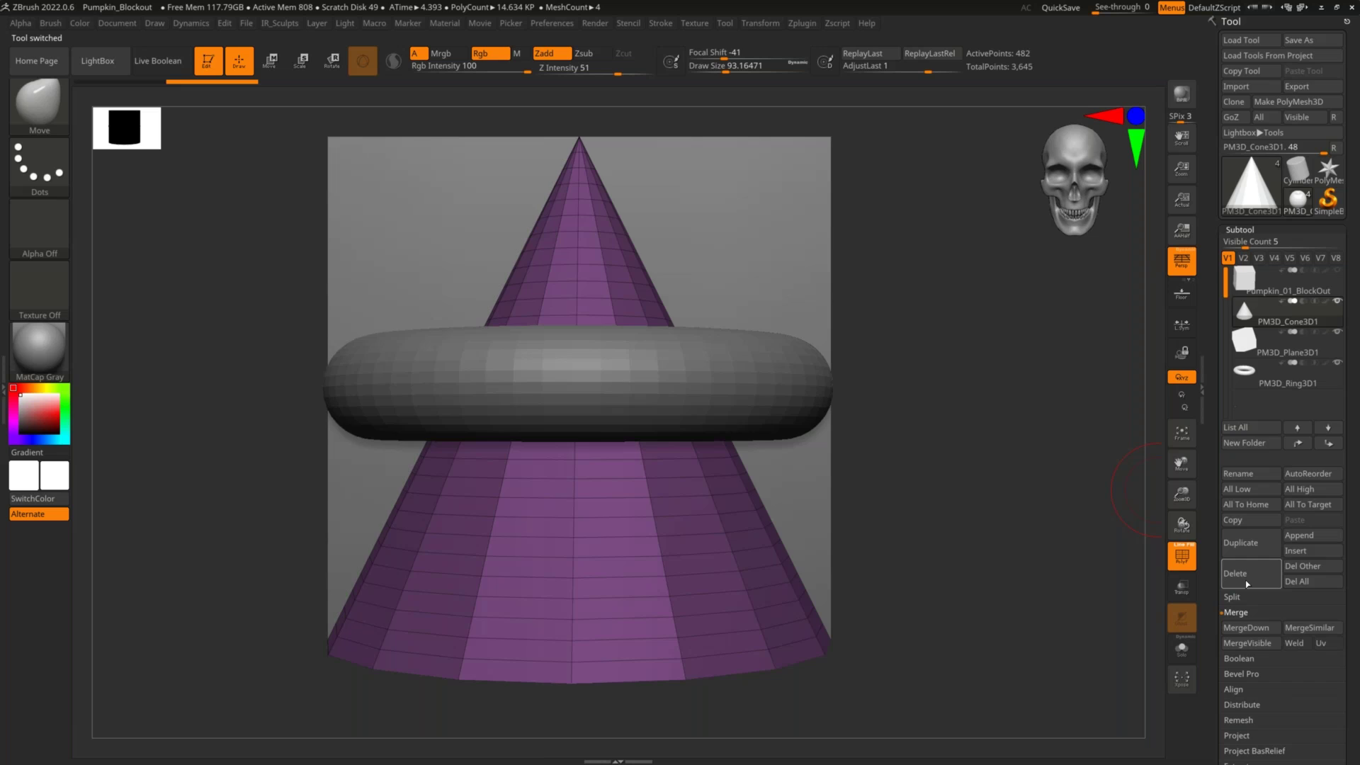
left_click(1245, 580)
left_click(1245, 580)
left_click(1245, 580)
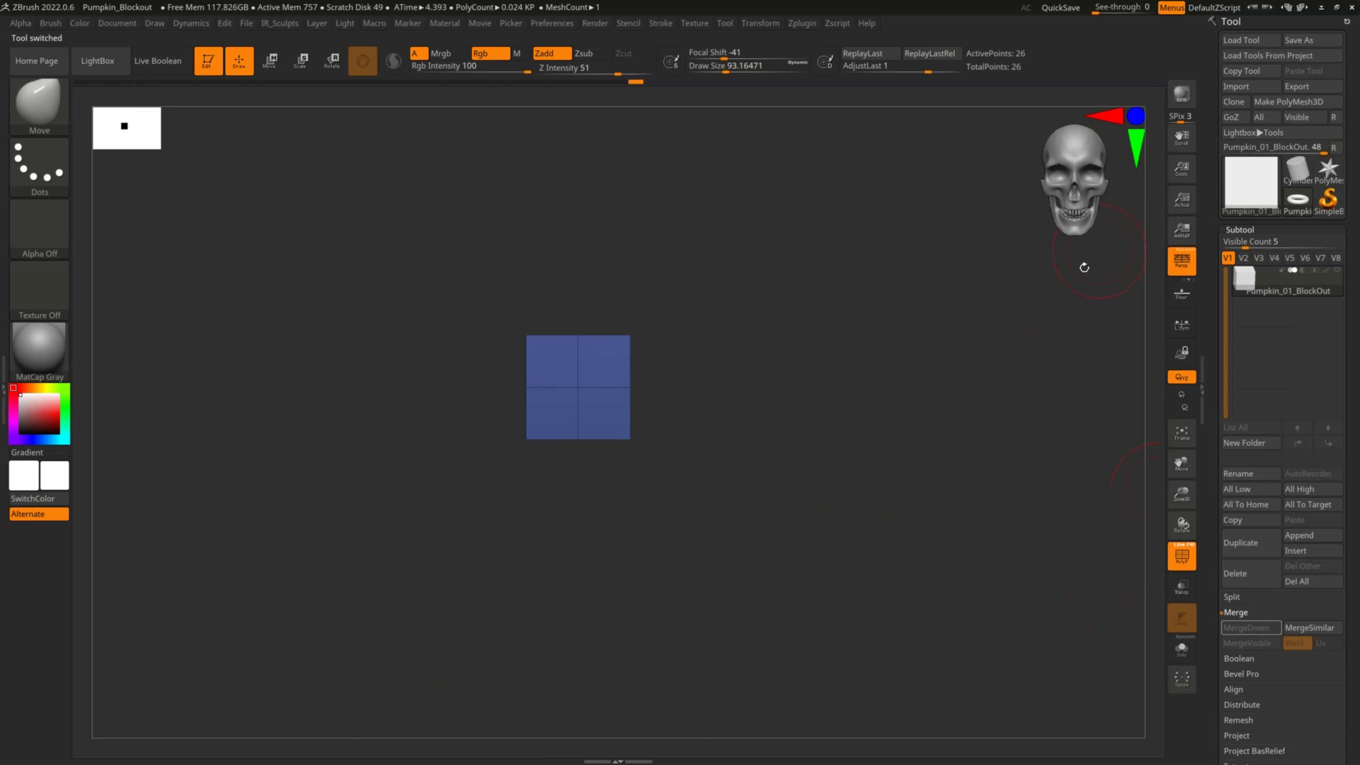
Load the saved Pumpkin_01_BlockOut.ztl tool from the Desktop
left_click(1252, 41)
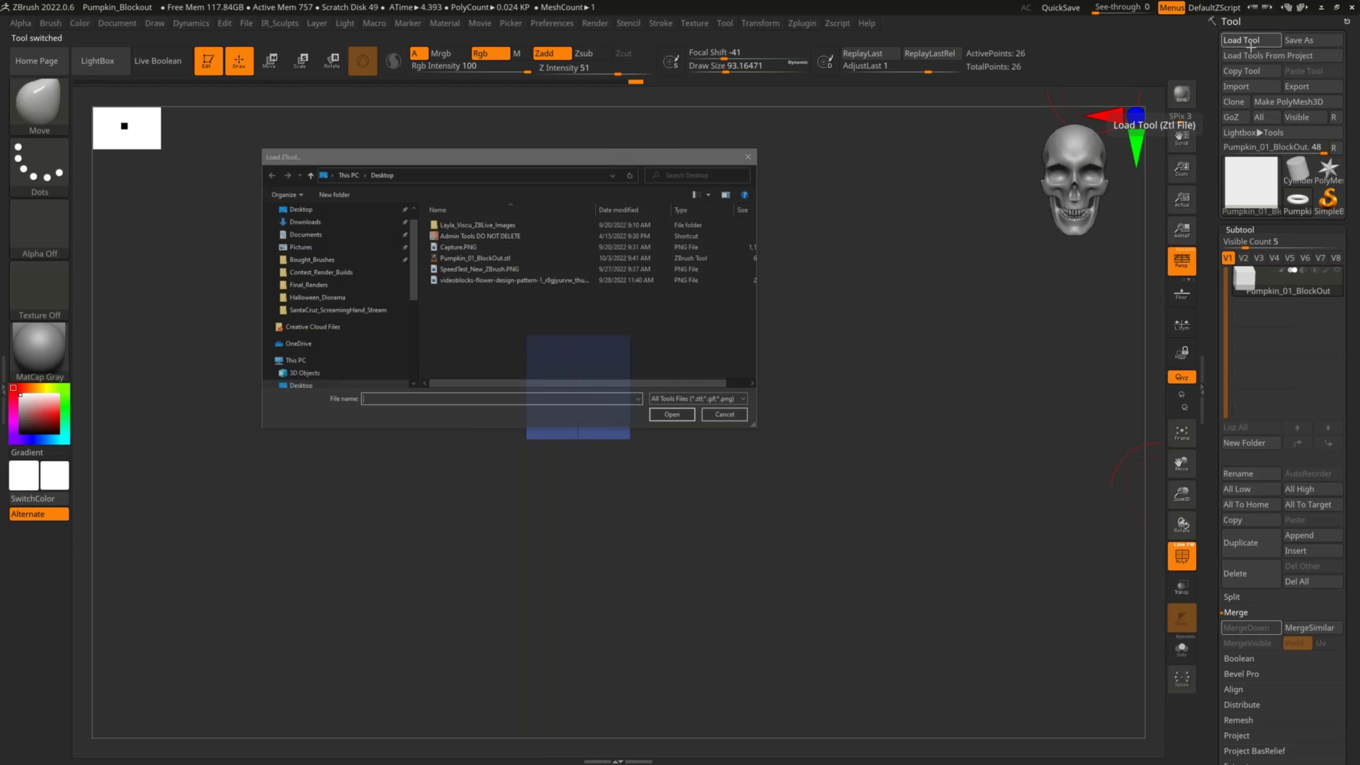
left_click(624, 259)
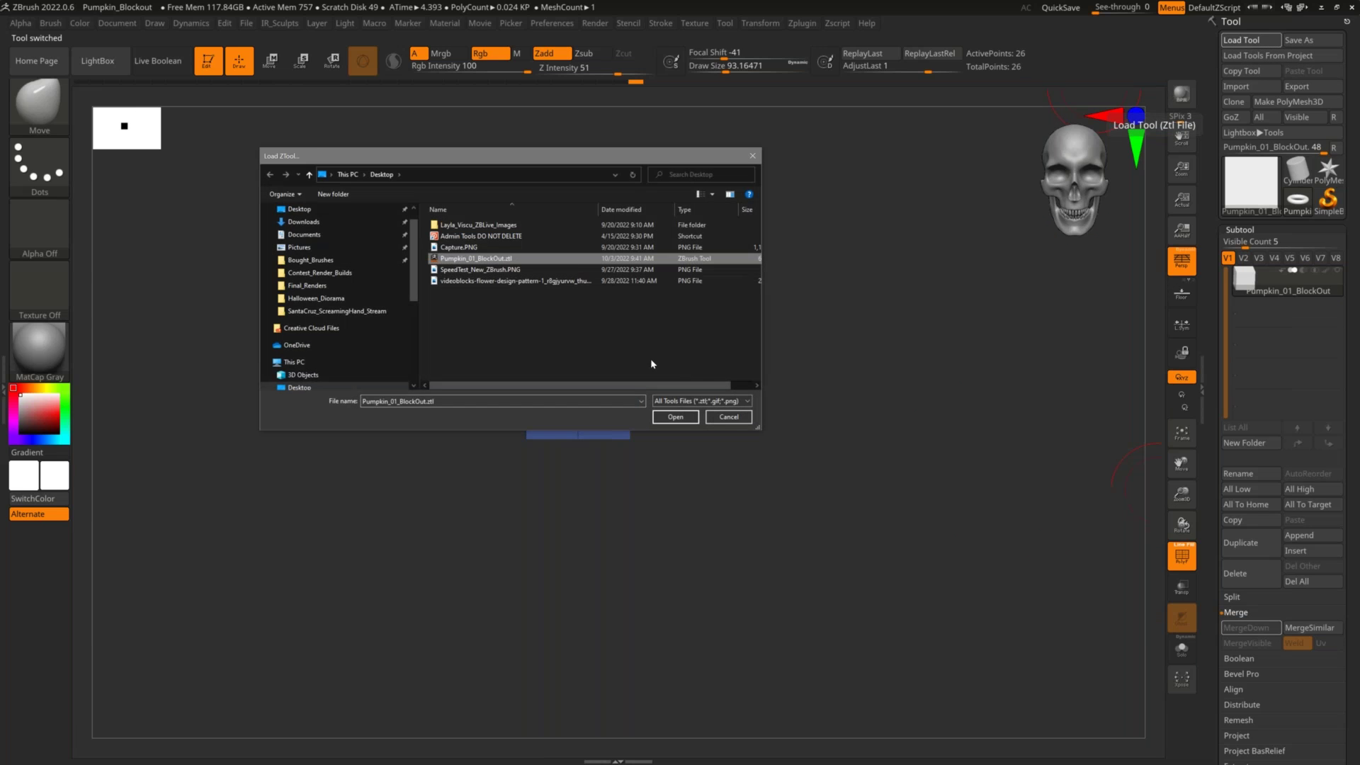
left_click(675, 417)
Load a second copy of Pumpkin_01_BlockOut.ztl from the Desktop
left_click(1246, 39)
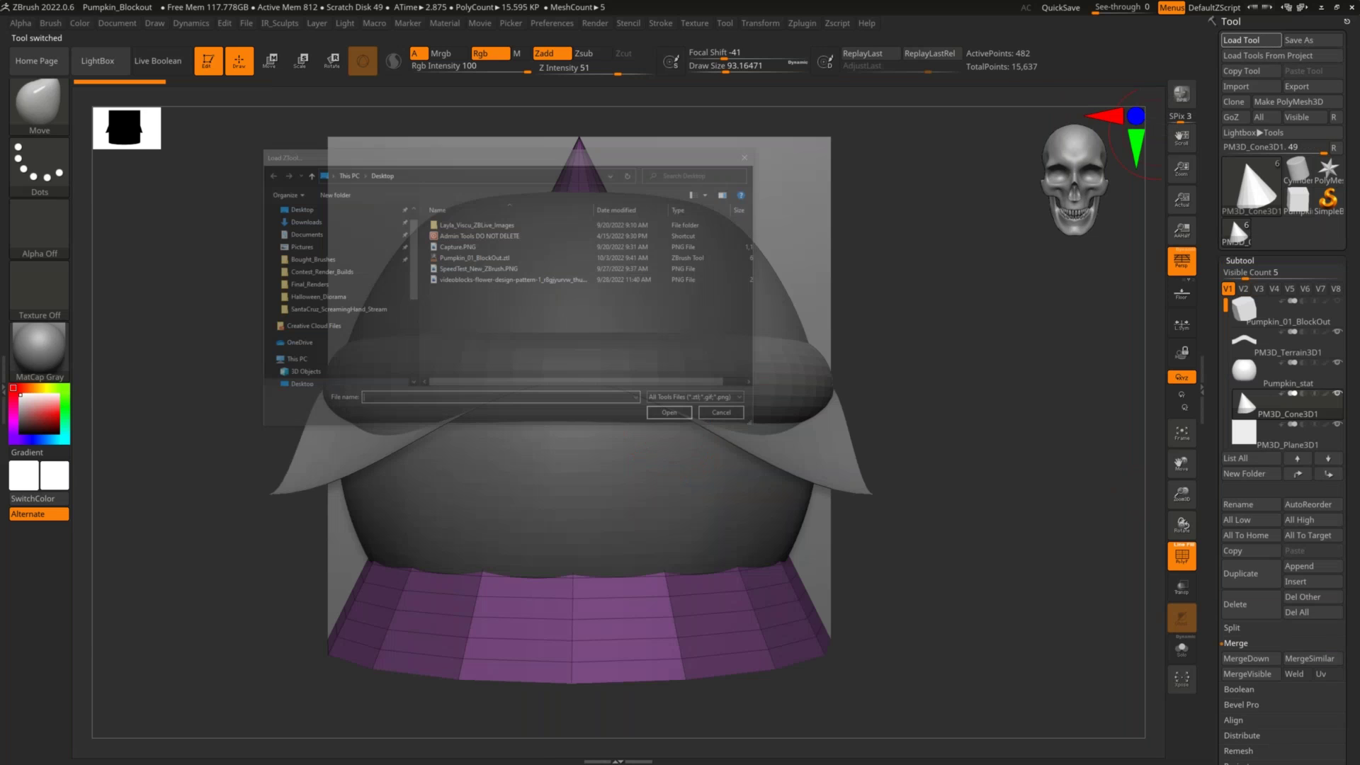
left_click(541, 270)
left_click(541, 259)
left_click(679, 418)
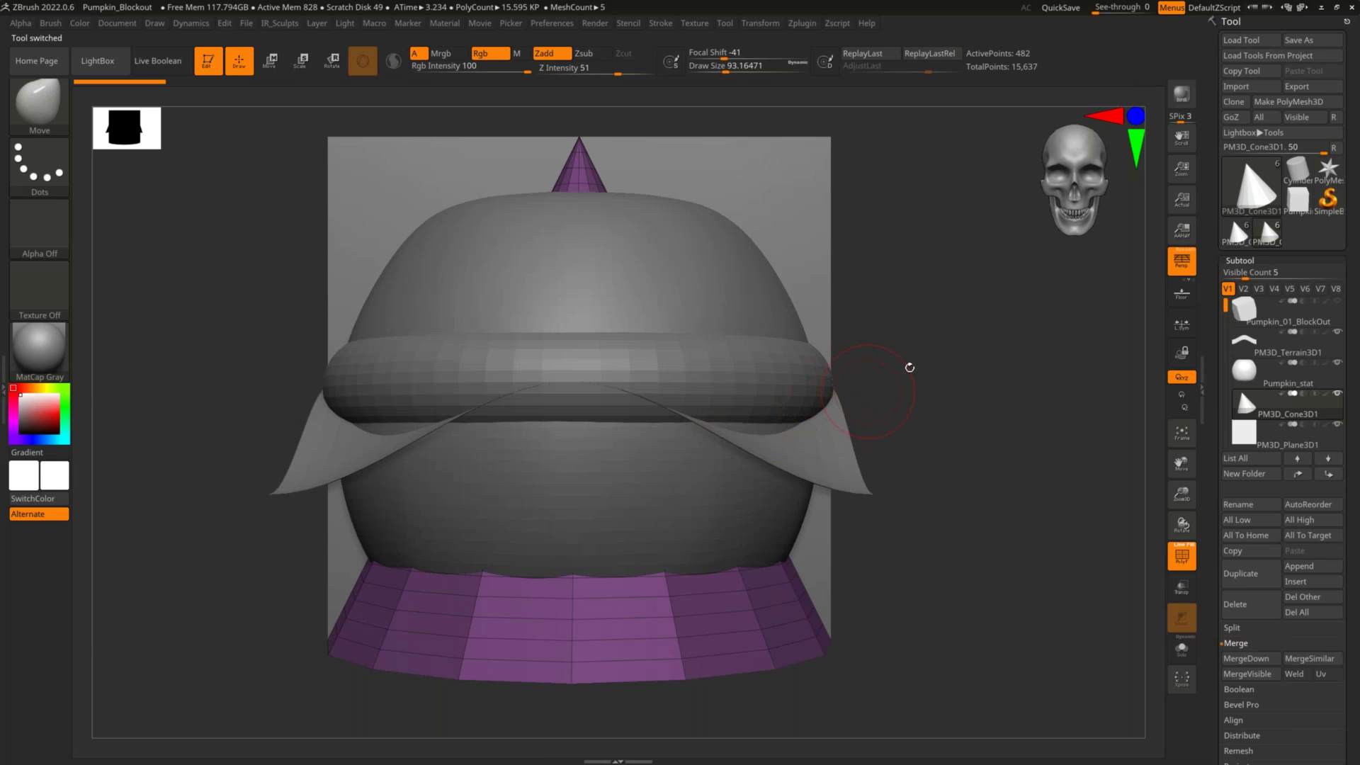
Delete all subtools of the second loaded copy and switch back to the first loaded pumpkin tool
left_click(1300, 611)
left_click(1149, 637)
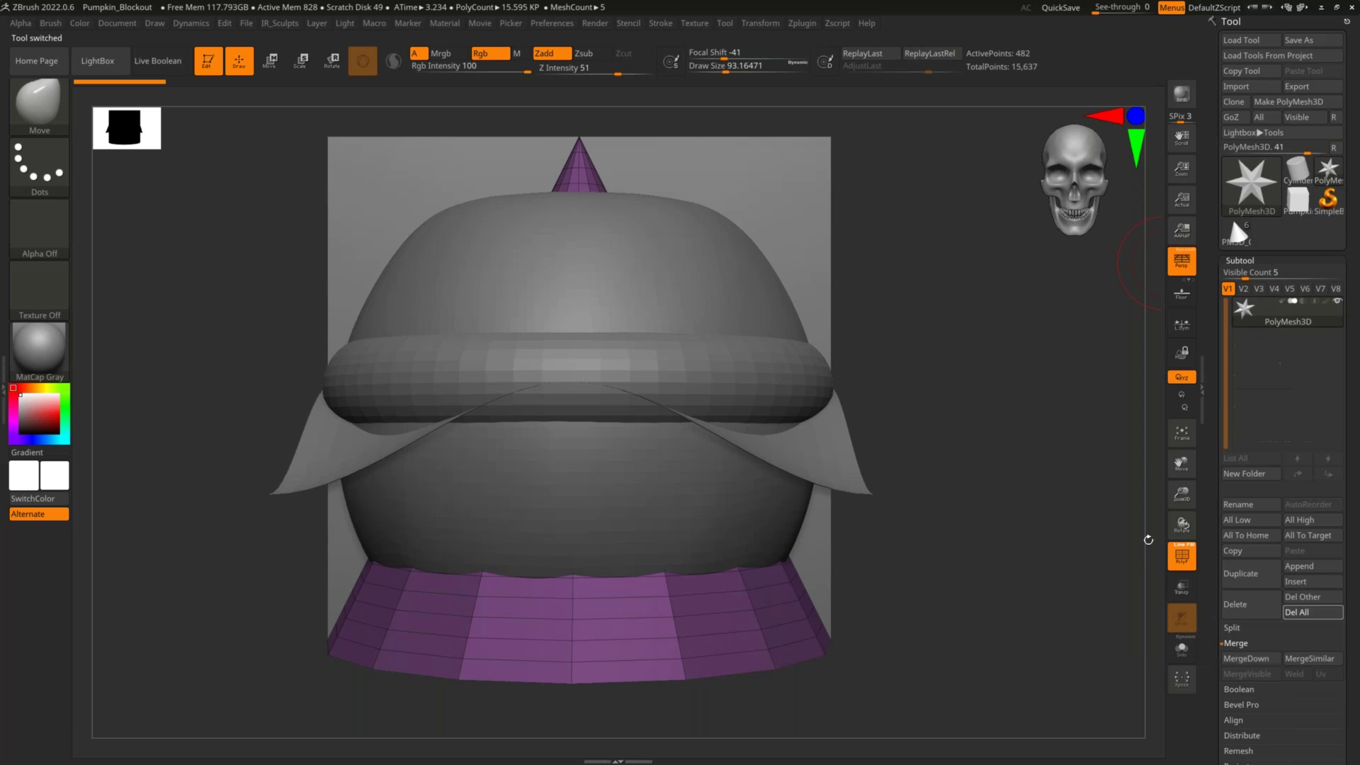
left_click(1236, 232)
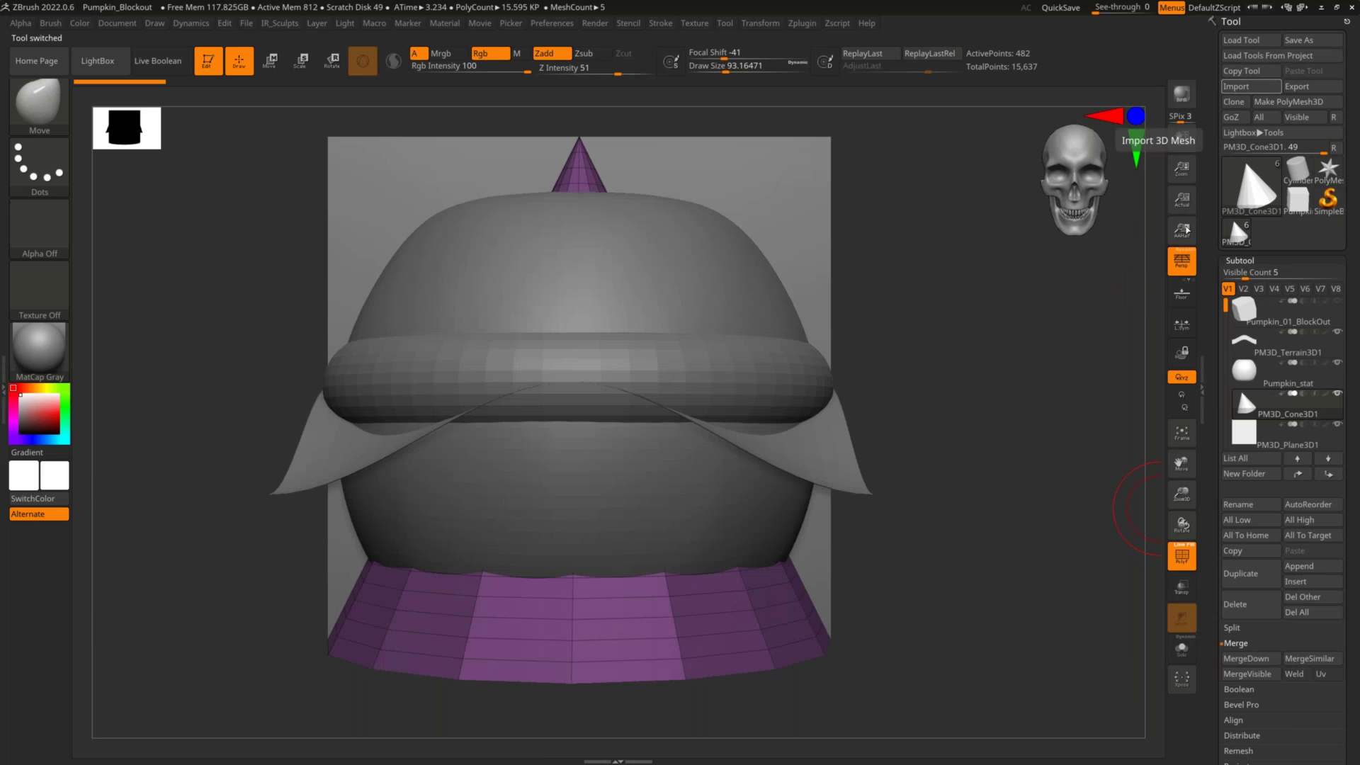
Delete the Pumpkin_stat subtool from the current tool and load another copy of Pumpkin_01_BlockOut.ztl from the Desktop
left_click(1259, 385)
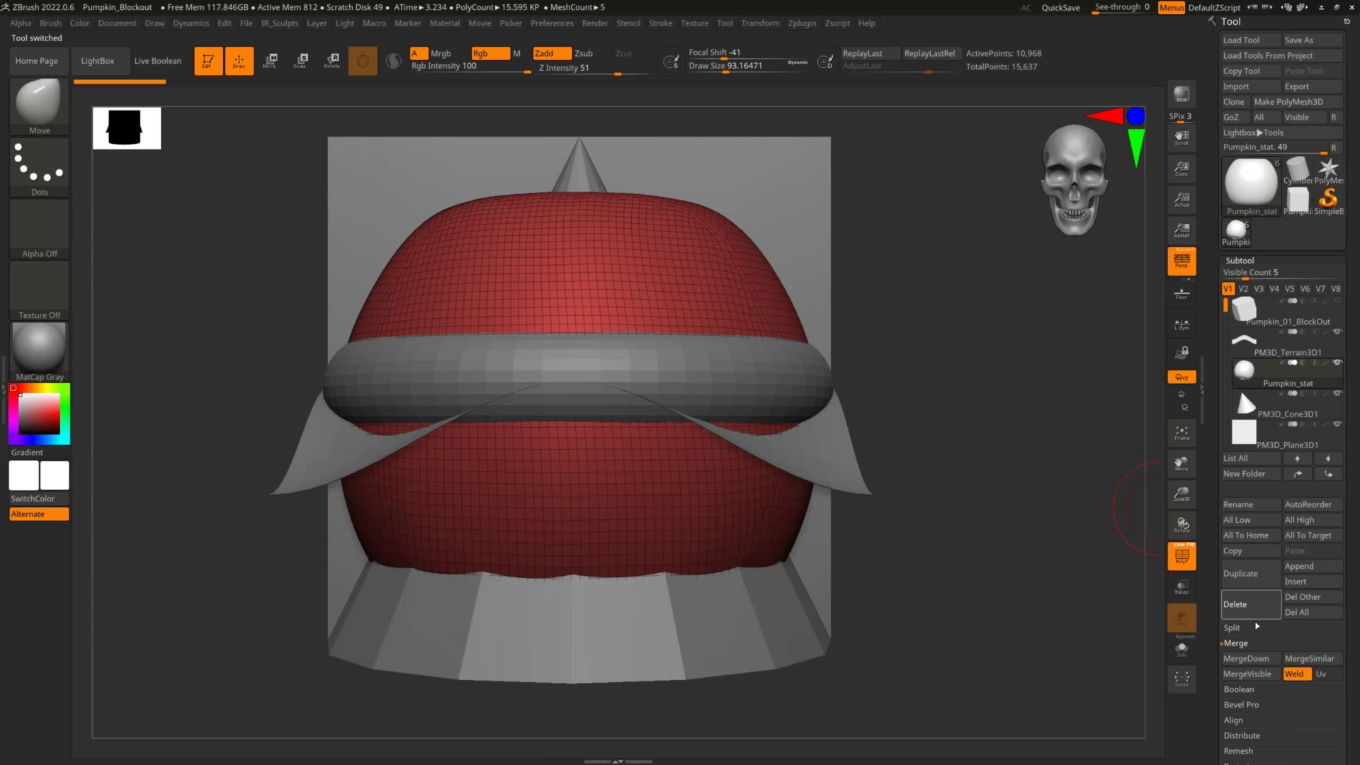
left_click(1252, 608)
left_click(1250, 40)
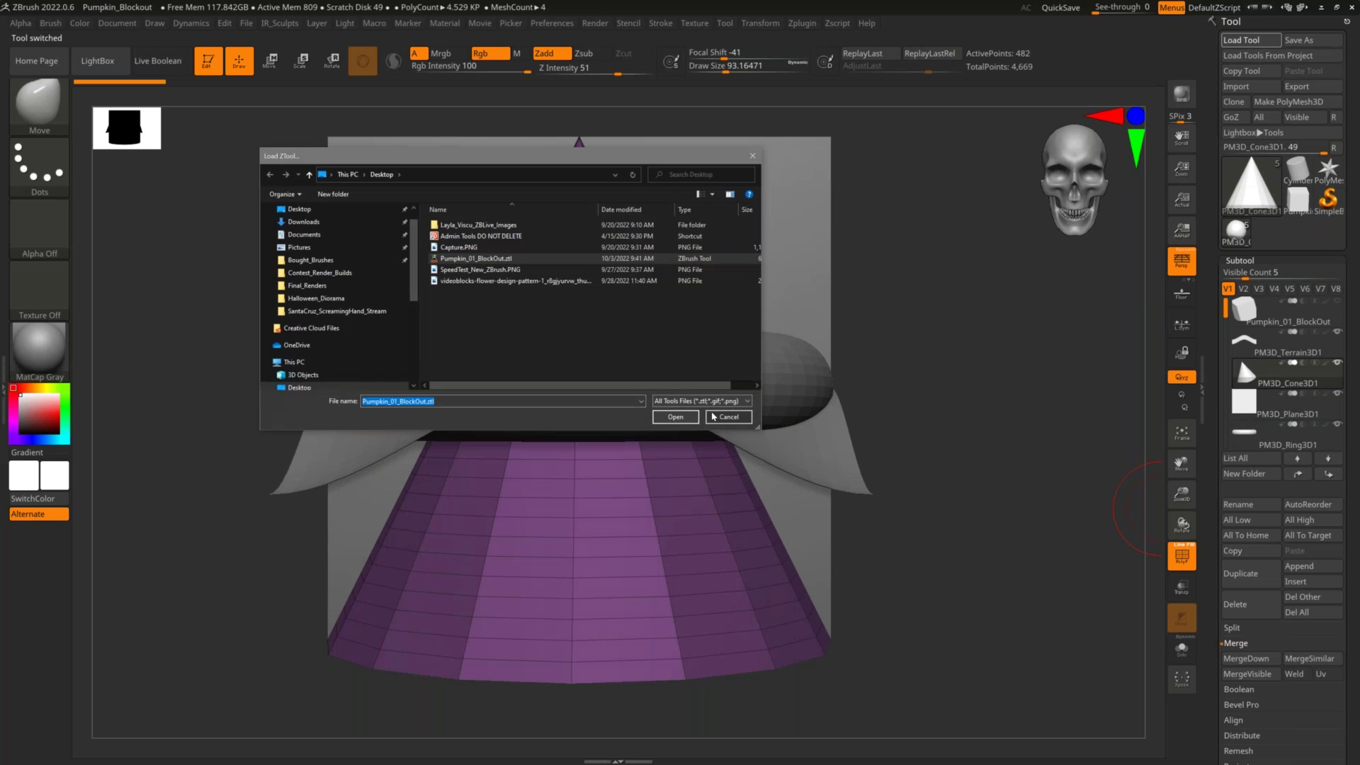
key("Return")
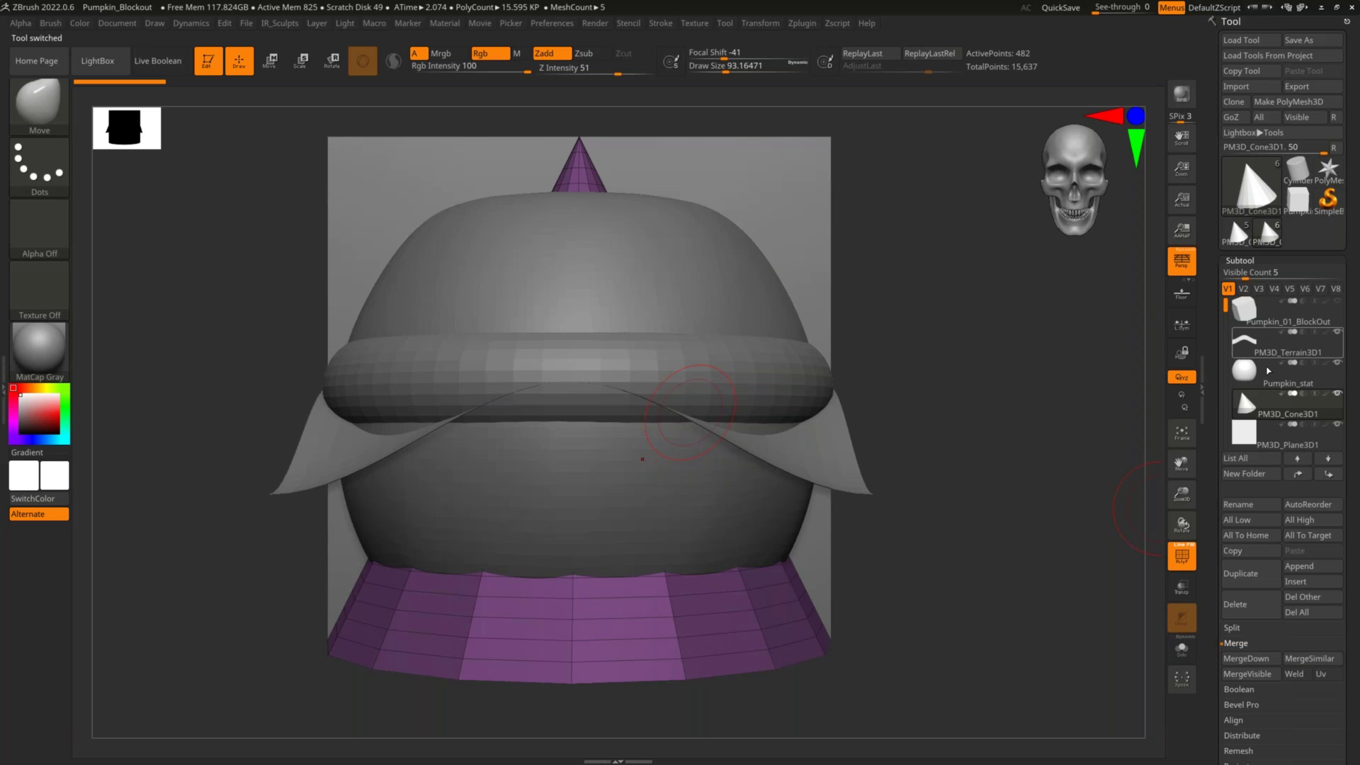
Copy the Pumpkin_stat subtool from the newly loaded tool and paste it into the tool that lacks the pumpkin
left_click(1267, 370)
left_click(1235, 550)
left_click(1238, 232)
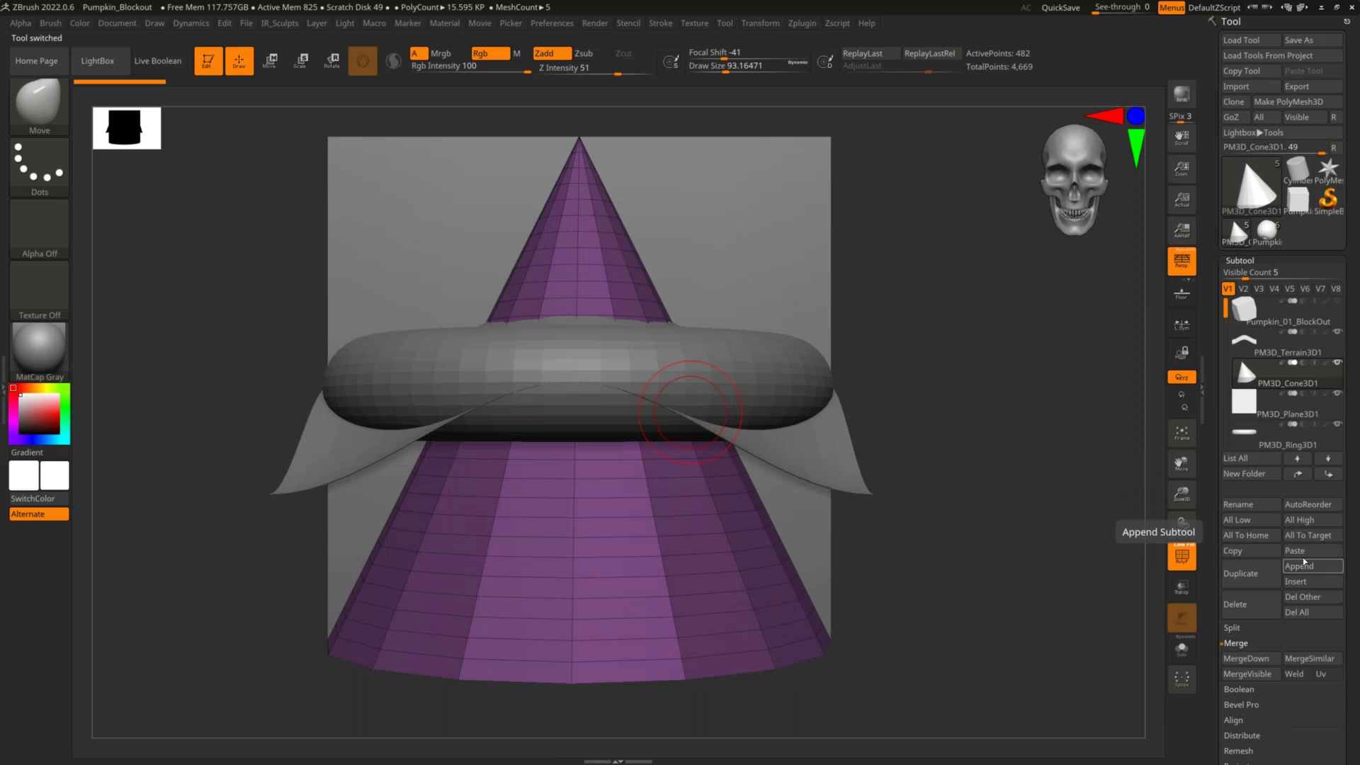
left_click(1303, 553)
Delete the terrain, cone, plane and ring subtools, keeping only the Pumpkin_01_BlockOut cube and the pasted pumpkin
left_click(1263, 337)
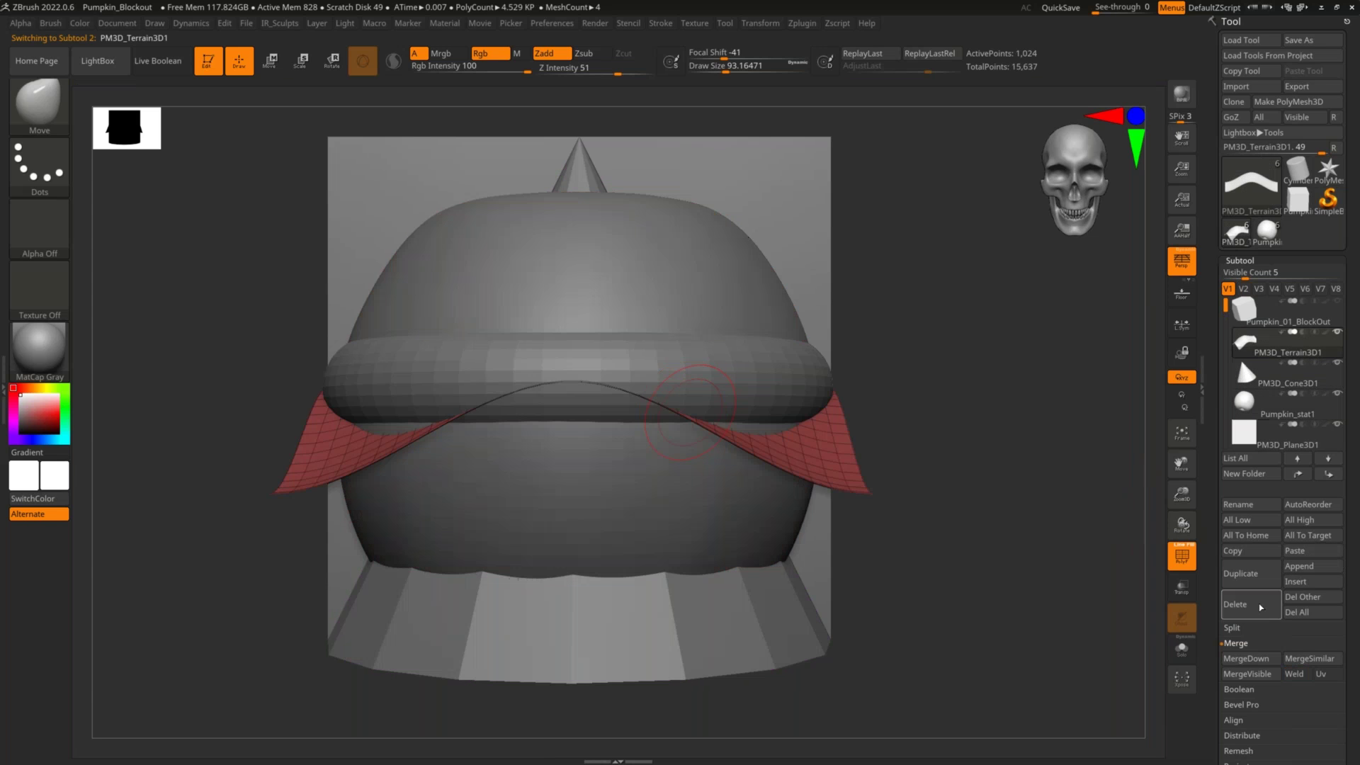
left_click(1259, 606)
left_click(1250, 606)
left_click(1260, 345)
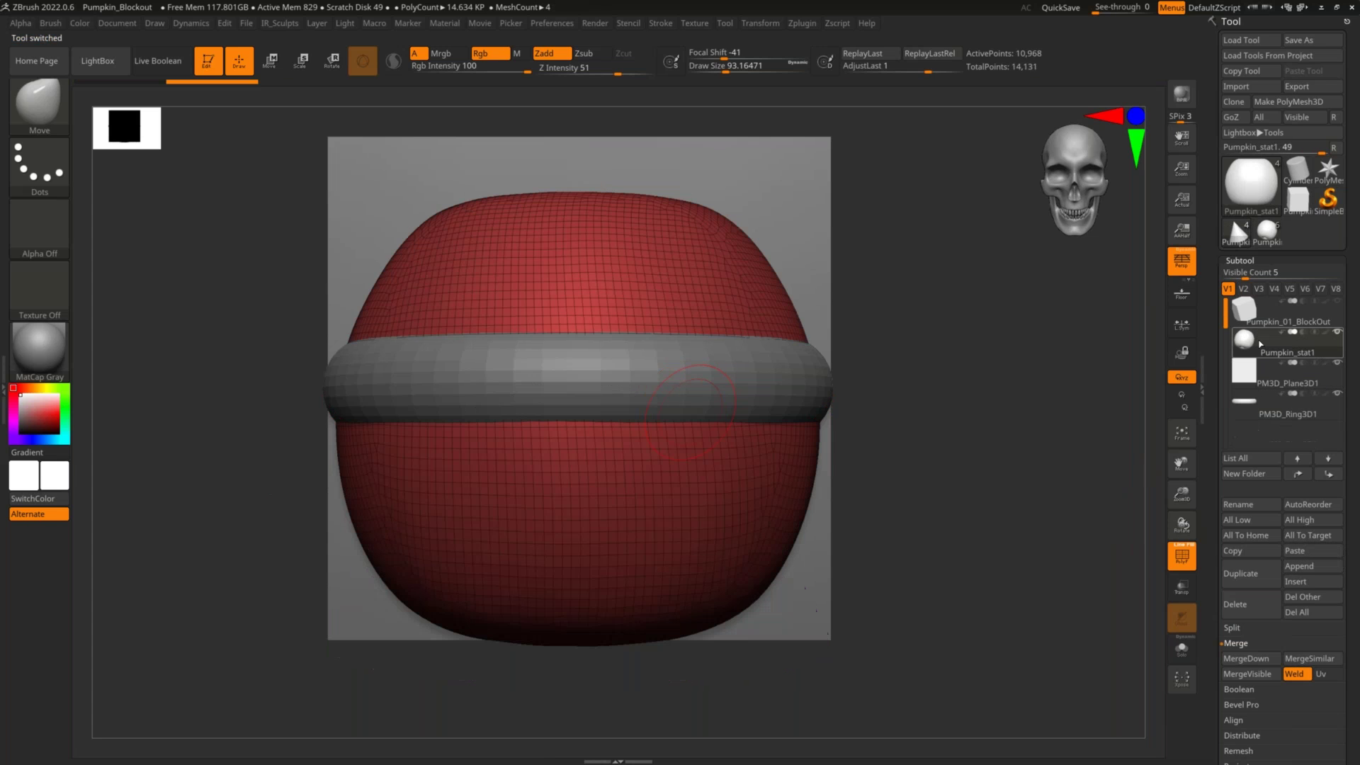
left_click(1257, 373)
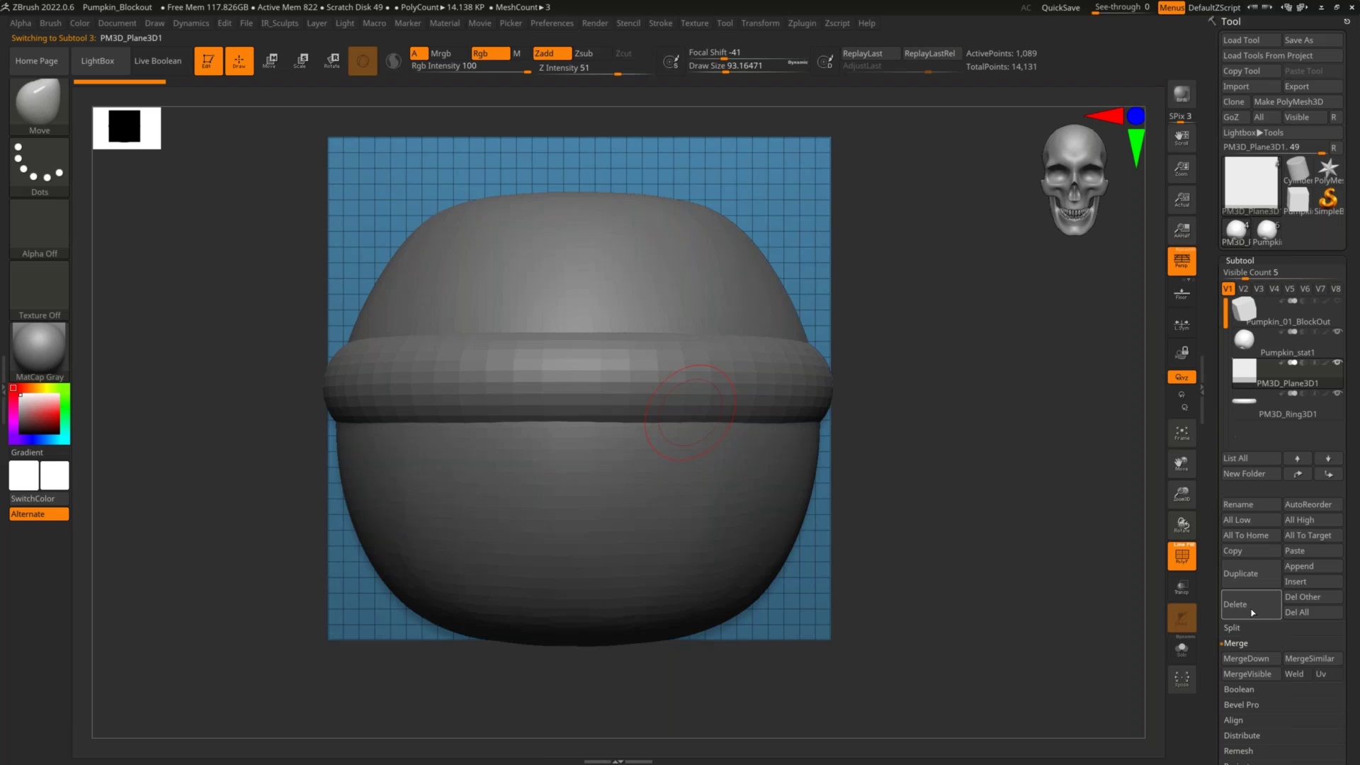
left_click(1252, 608)
left_click(1252, 607)
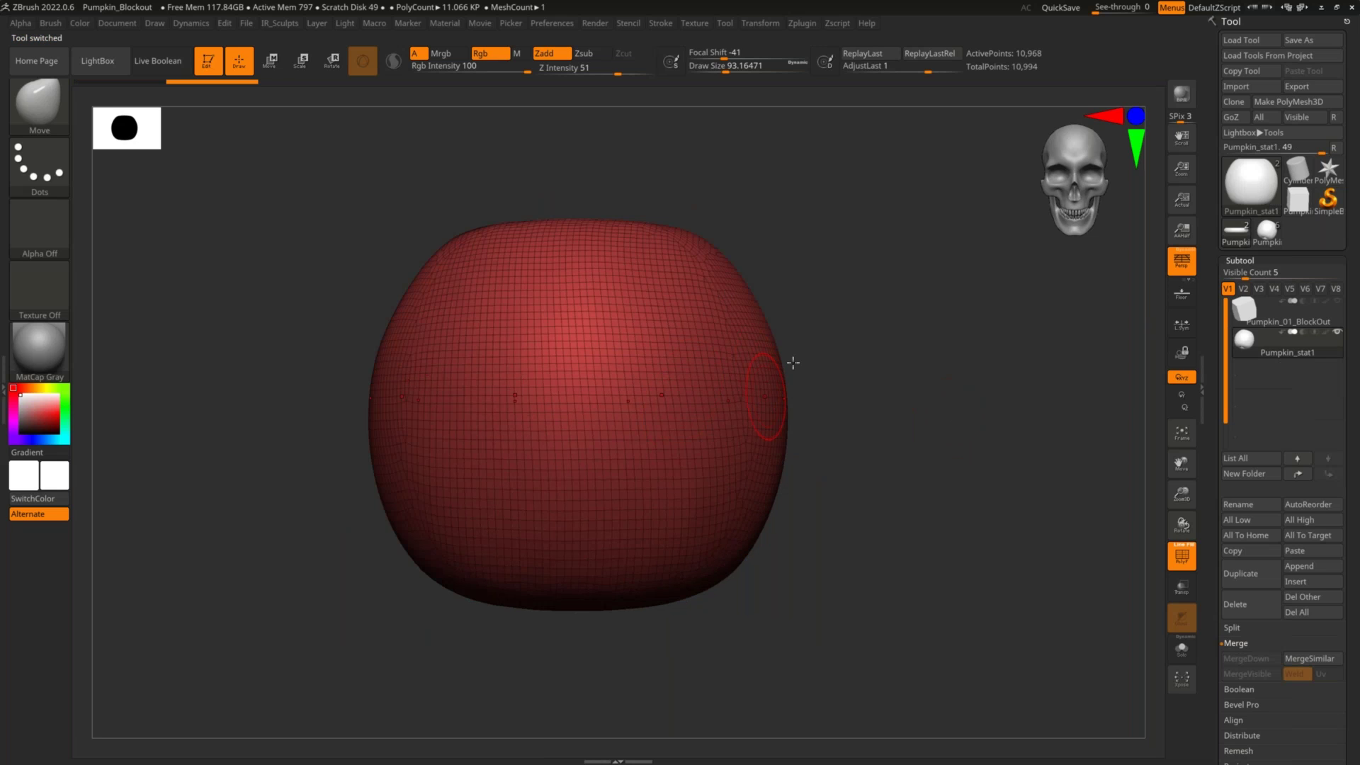
Examine the pumpkin's shape and wireframe from the front, above and behind while trying different brush sizes
left_click_drag(860, 379, 856, 440)
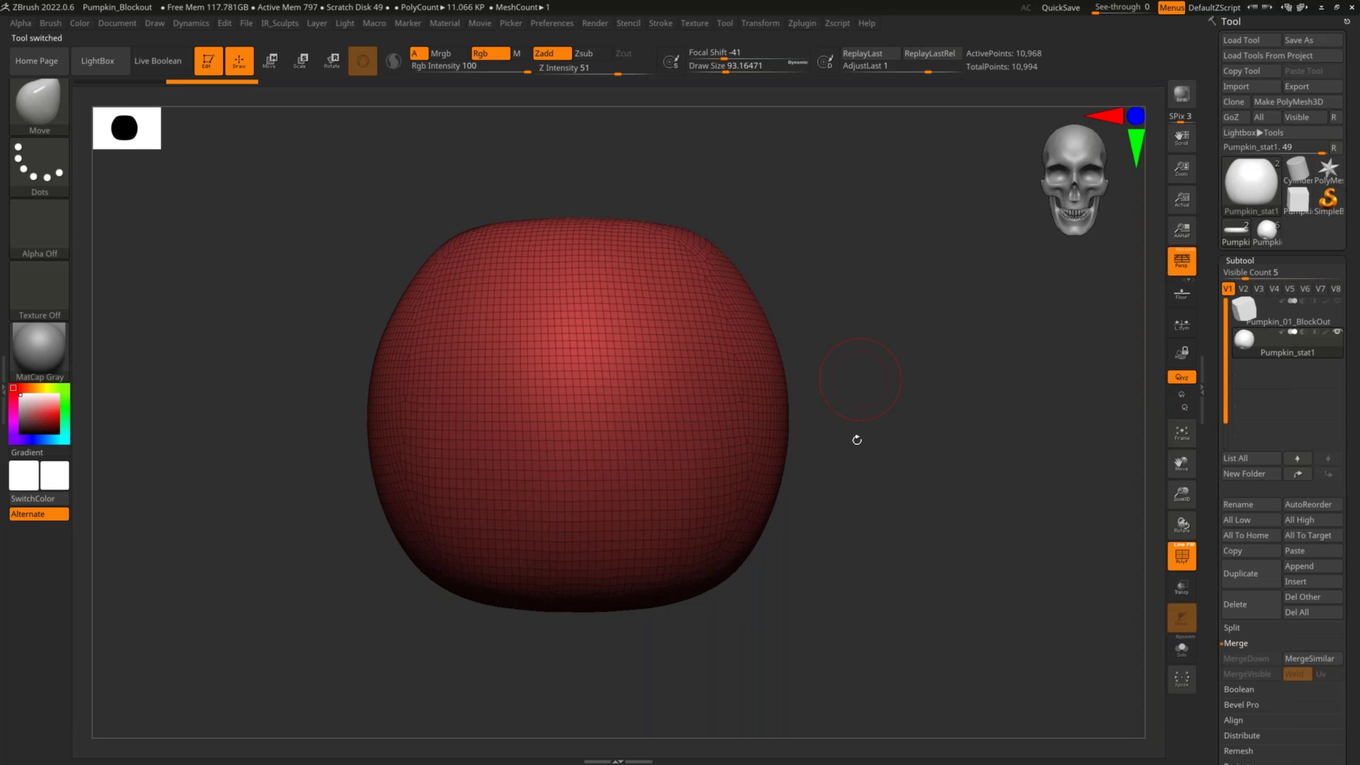
right_click_drag(859, 414, 864, 368, "ctrl")
mouse_move(865, 368)
left_mouse_down()
mouse_move(838, 377)
mouse_move(868, 397)
mouse_move(859, 385)
mouse_move(878, 385)
left_mouse_up()
key("s")
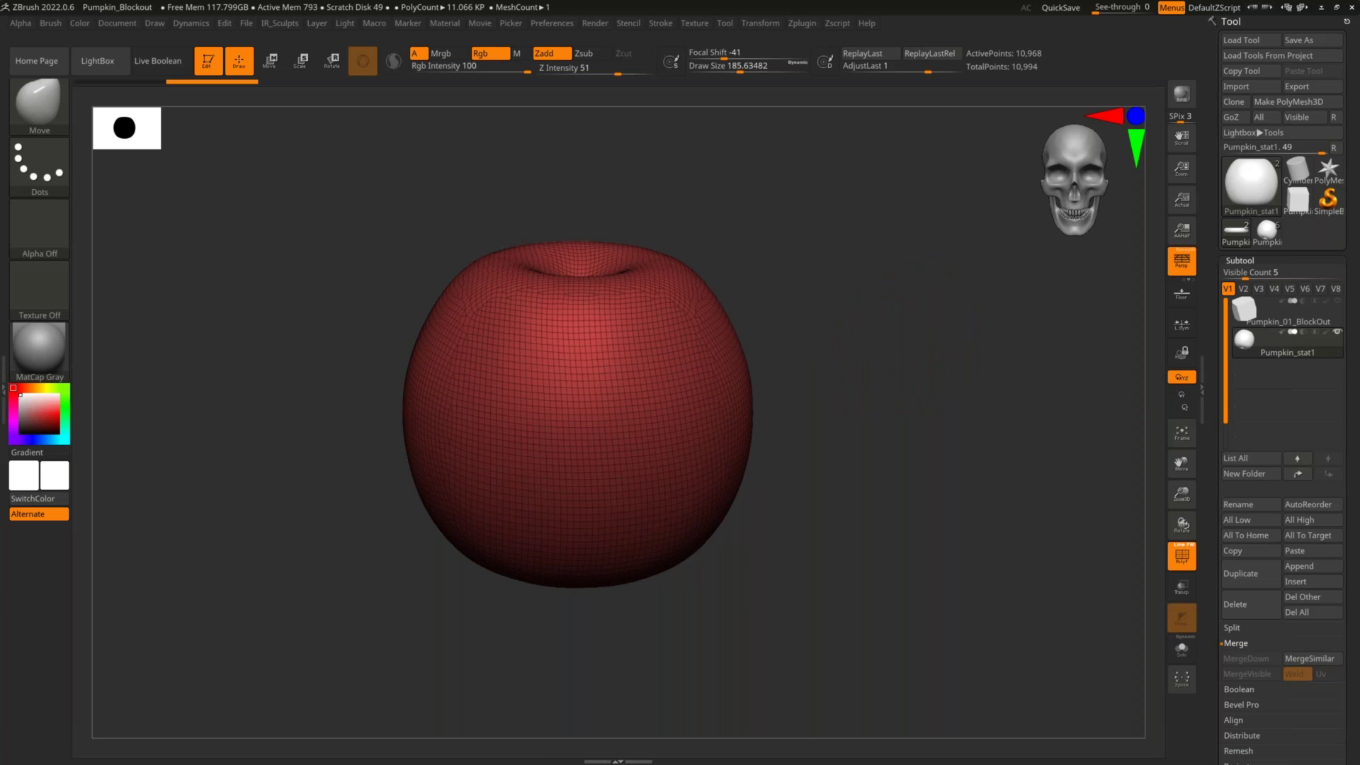
left_click_drag(906, 340, 947, 349, "alt")
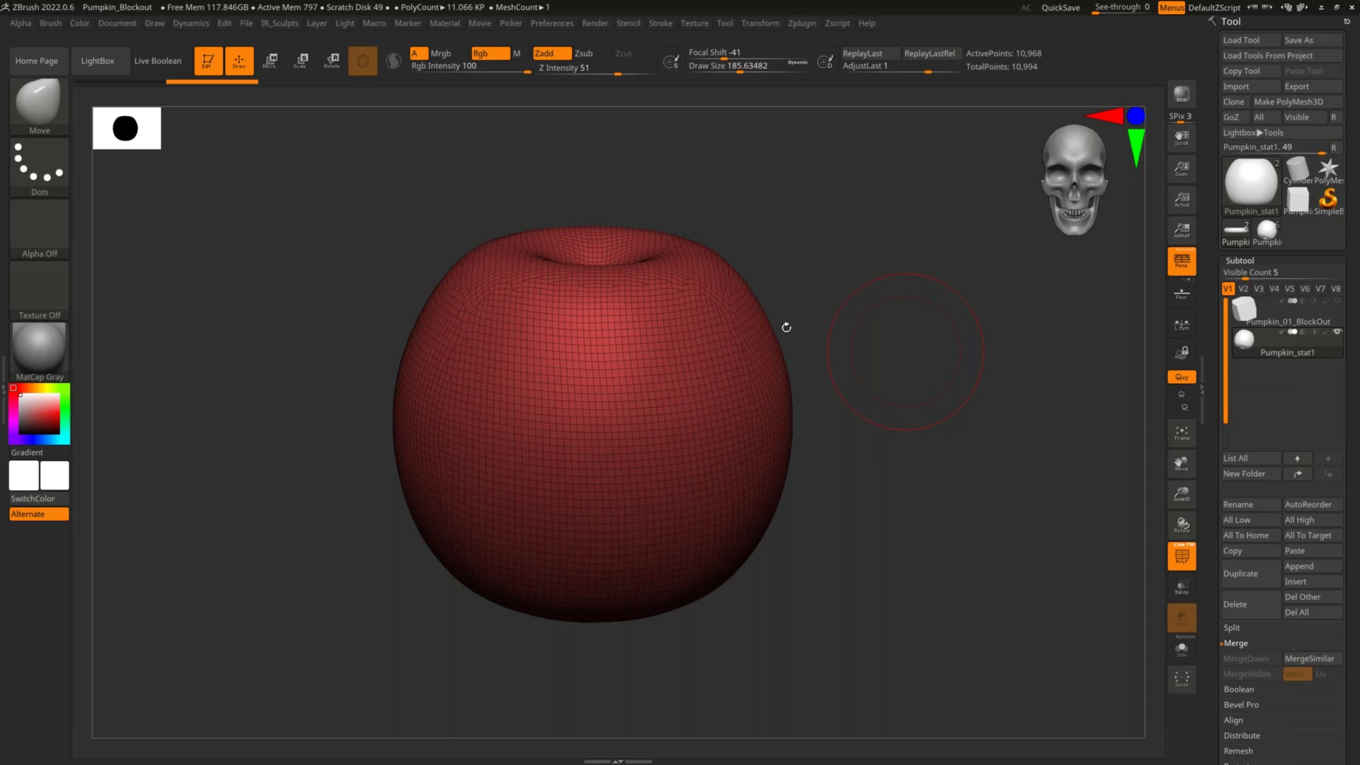
key("s")
mouse_move(880, 343)
left_mouse_down()
mouse_move(866, 346)
mouse_move(923, 371)
mouse_move(915, 344)
left_mouse_up()
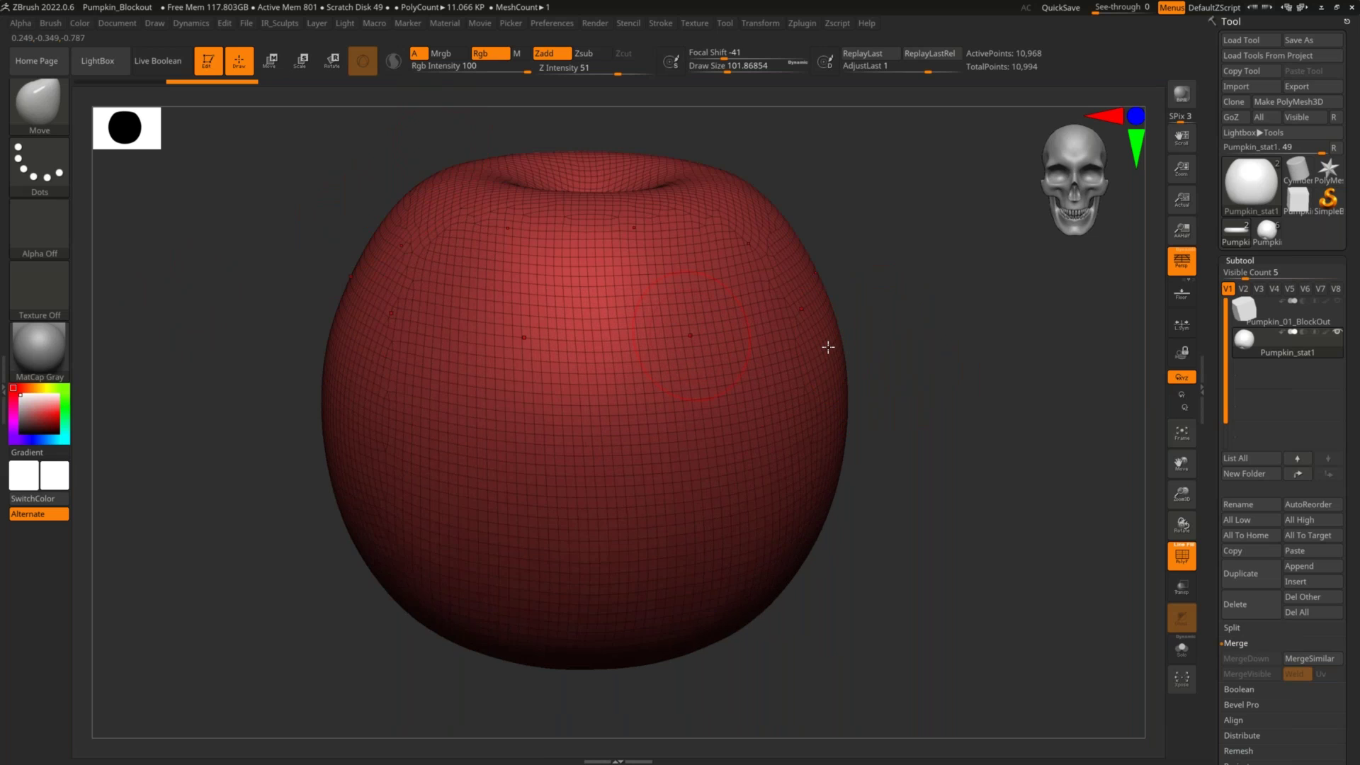
left_click_drag(926, 359, 933, 367)
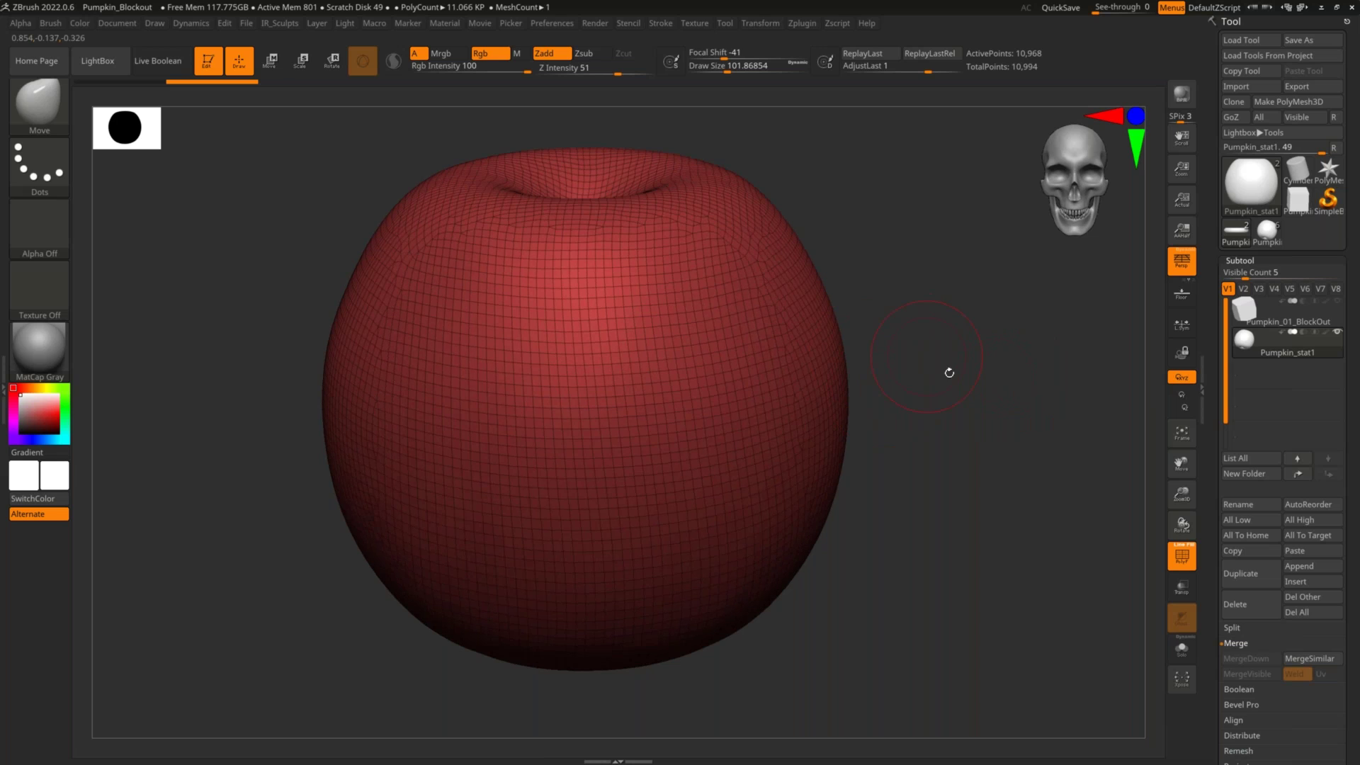
left_click_drag(952, 376, 907, 307, "alt")
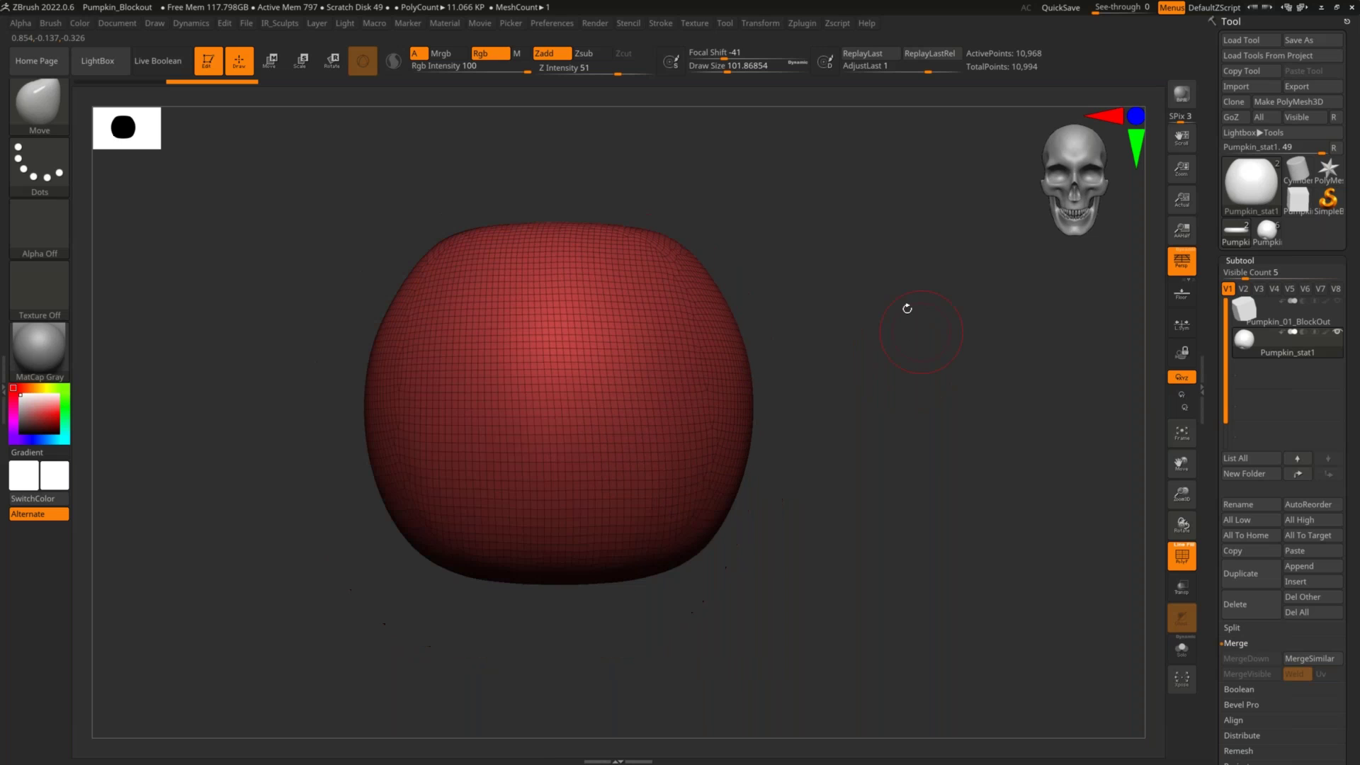
left_click_drag(919, 353, 843, 302)
key("s")
right_click_drag(854, 302, 889, 321, "ctrl")
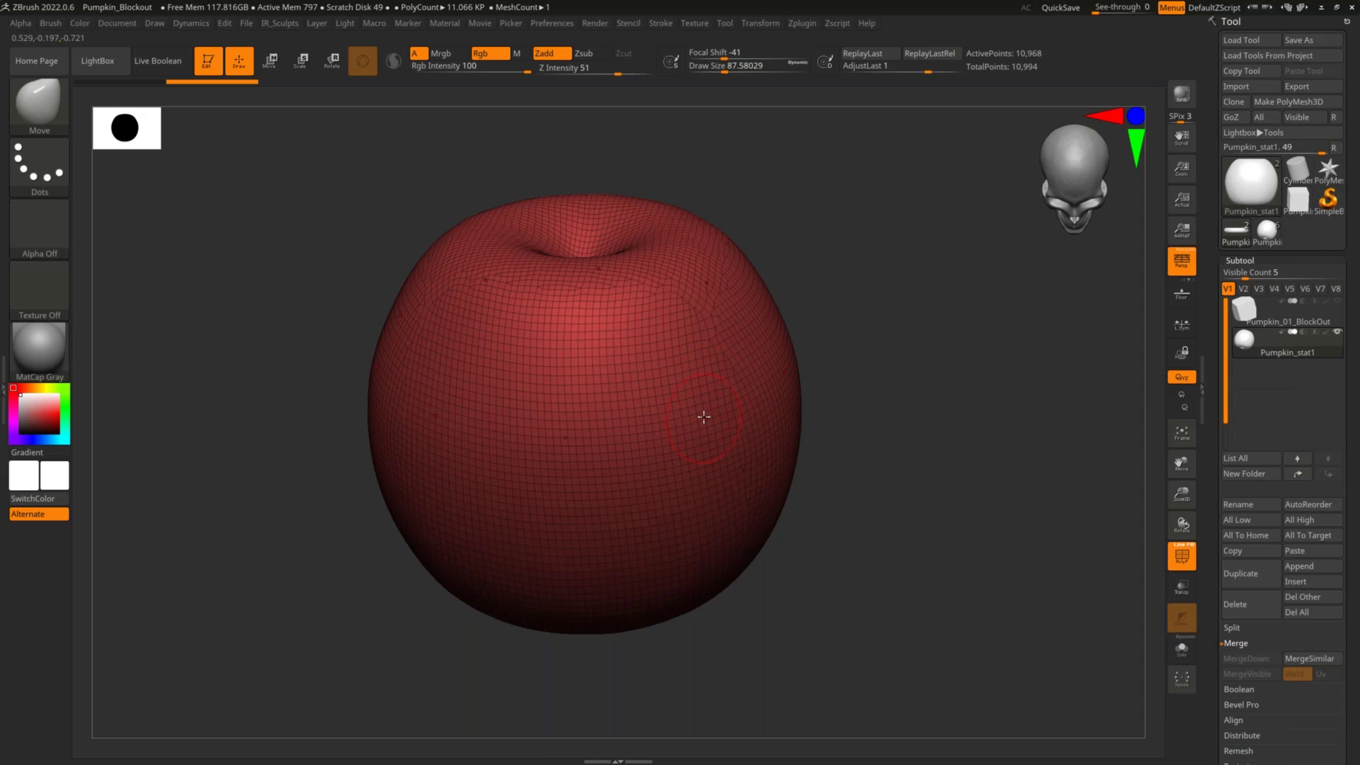
Hide the pumpkin's wireframe and switch to the DamStandard brush at a Draw Size of about 53
key("shift+f")
key("s")
left_click_drag(697, 377, 690, 378)
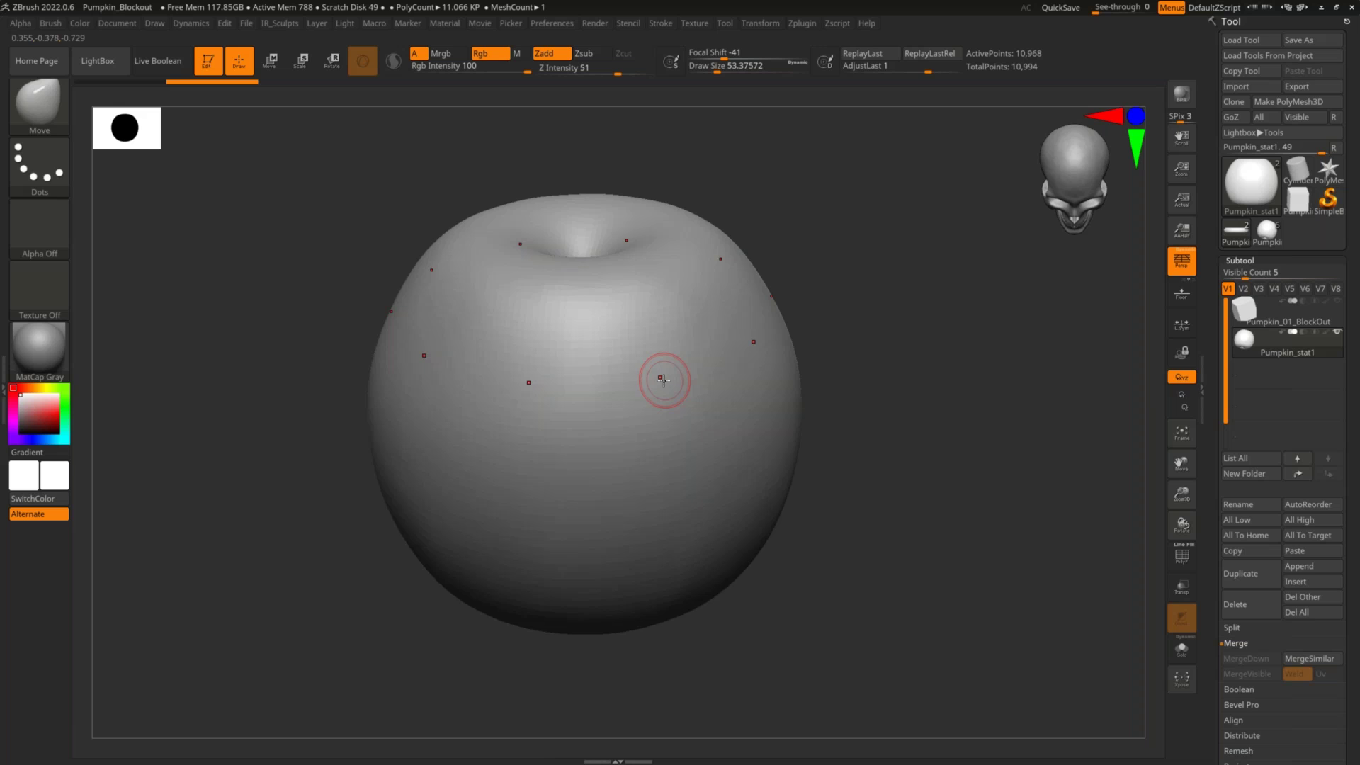
key("b")
key("d")
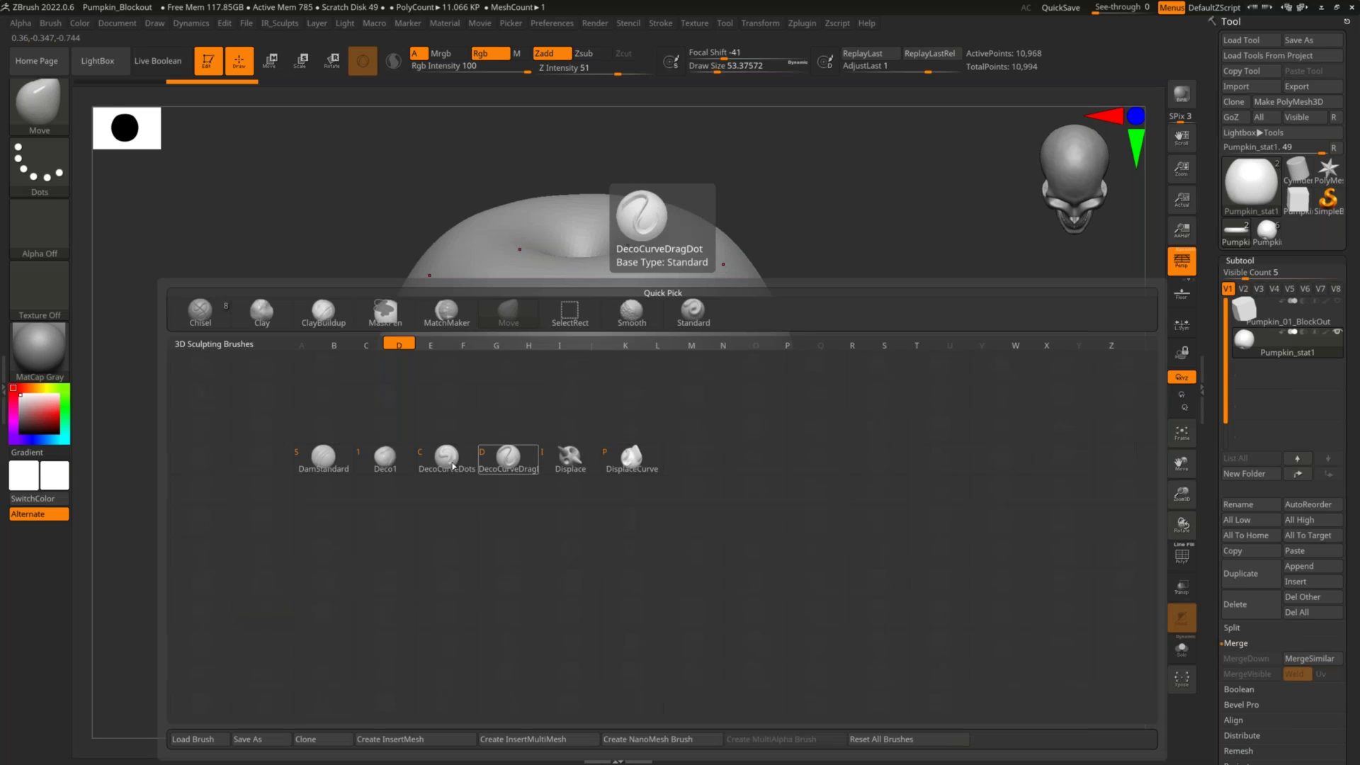
left_click(324, 459)
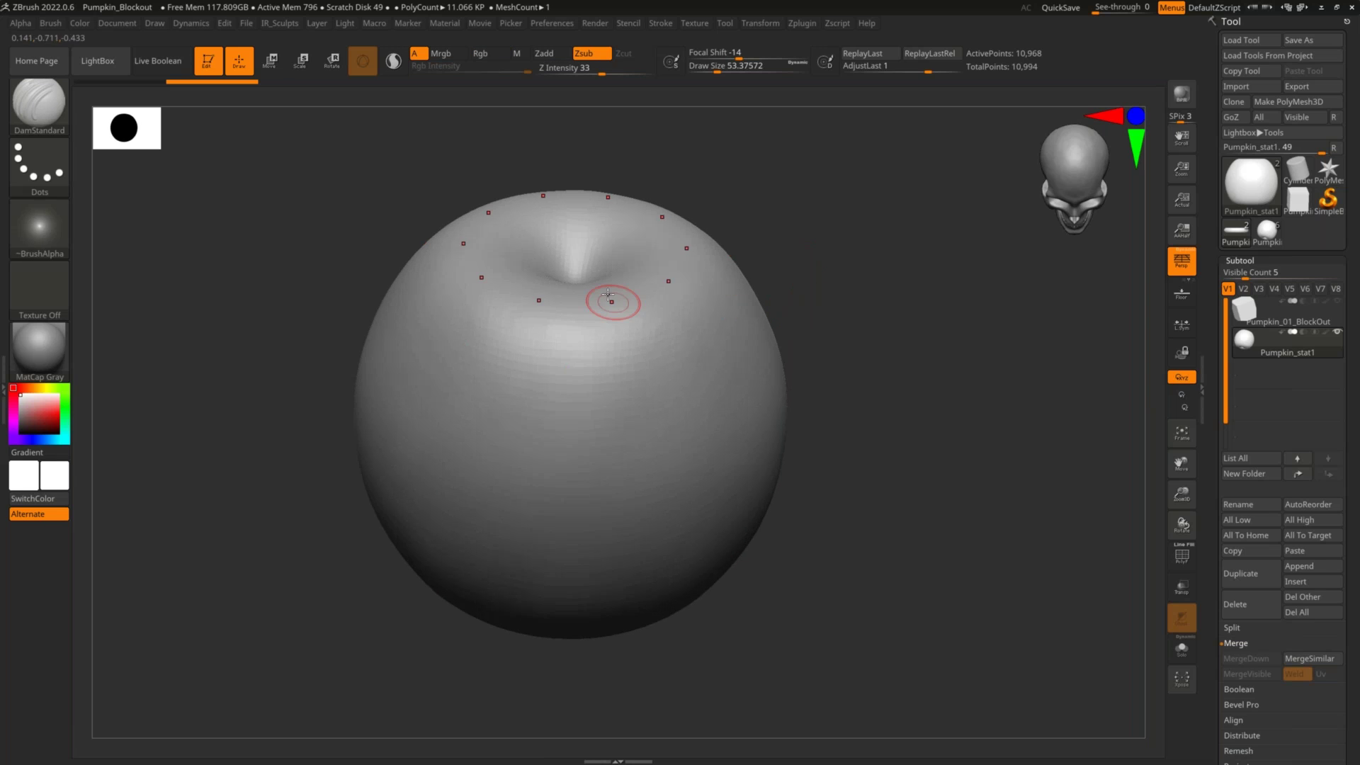
Carve radially repeated grooves from the stem dimple down the pumpkin's sides with DamStandard strokes in Zsub mode
left_click_drag(773, 211, 773, 216)
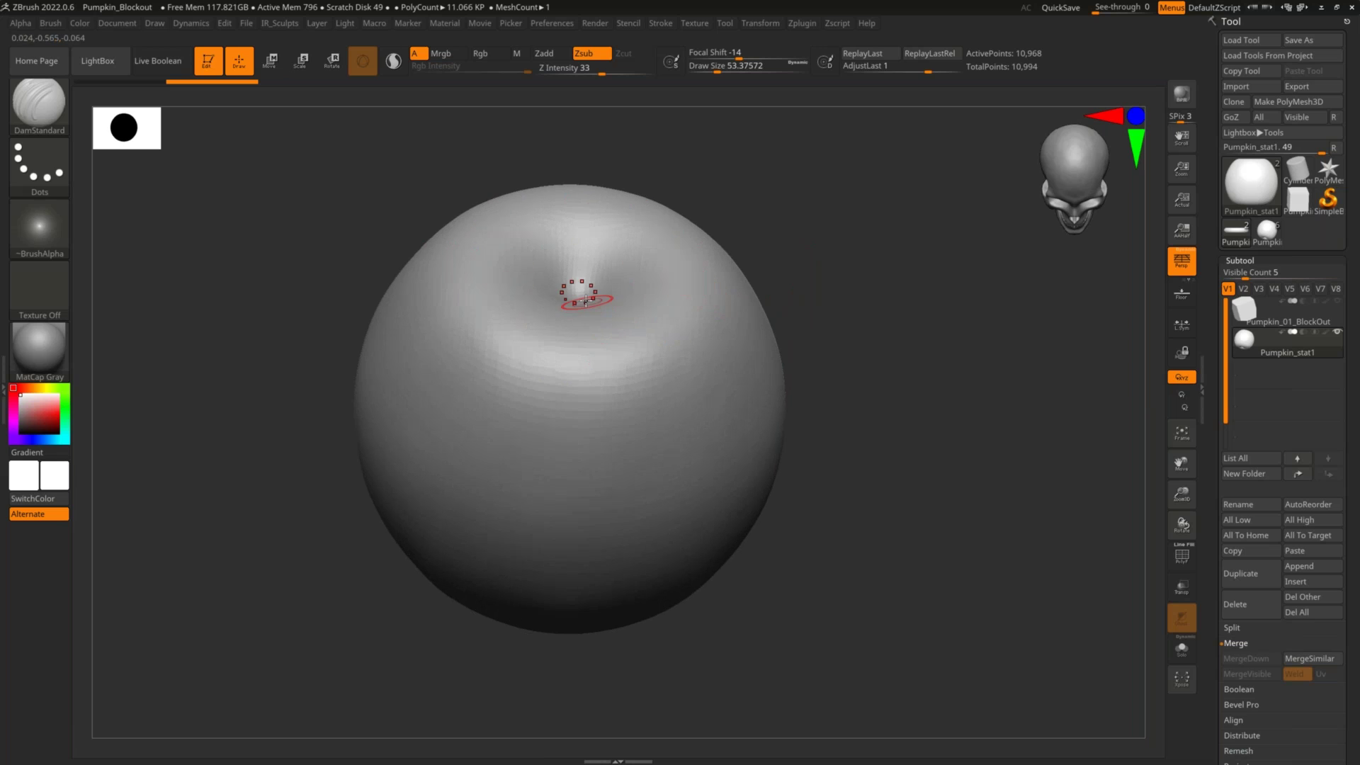
mouse_move(585, 306)
left_mouse_down()
mouse_move(649, 279)
mouse_move(604, 321)
mouse_move(595, 312)
mouse_move(618, 444)
mouse_move(595, 650)
left_mouse_up()
left_click_drag(819, 522, 900, 386)
left_click_drag(556, 260, 515, 579)
left_click_drag(551, 631, 558, 496)
mouse_move(515, 453)
left_mouse_down()
mouse_move(498, 616)
mouse_move(527, 375)
left_mouse_up()
mouse_move(836, 418)
left_mouse_down()
mouse_move(855, 212)
mouse_move(856, 333)
mouse_move(911, 380)
mouse_move(856, 364)
mouse_move(861, 377)
mouse_move(920, 364)
mouse_move(849, 325)
left_mouse_up()
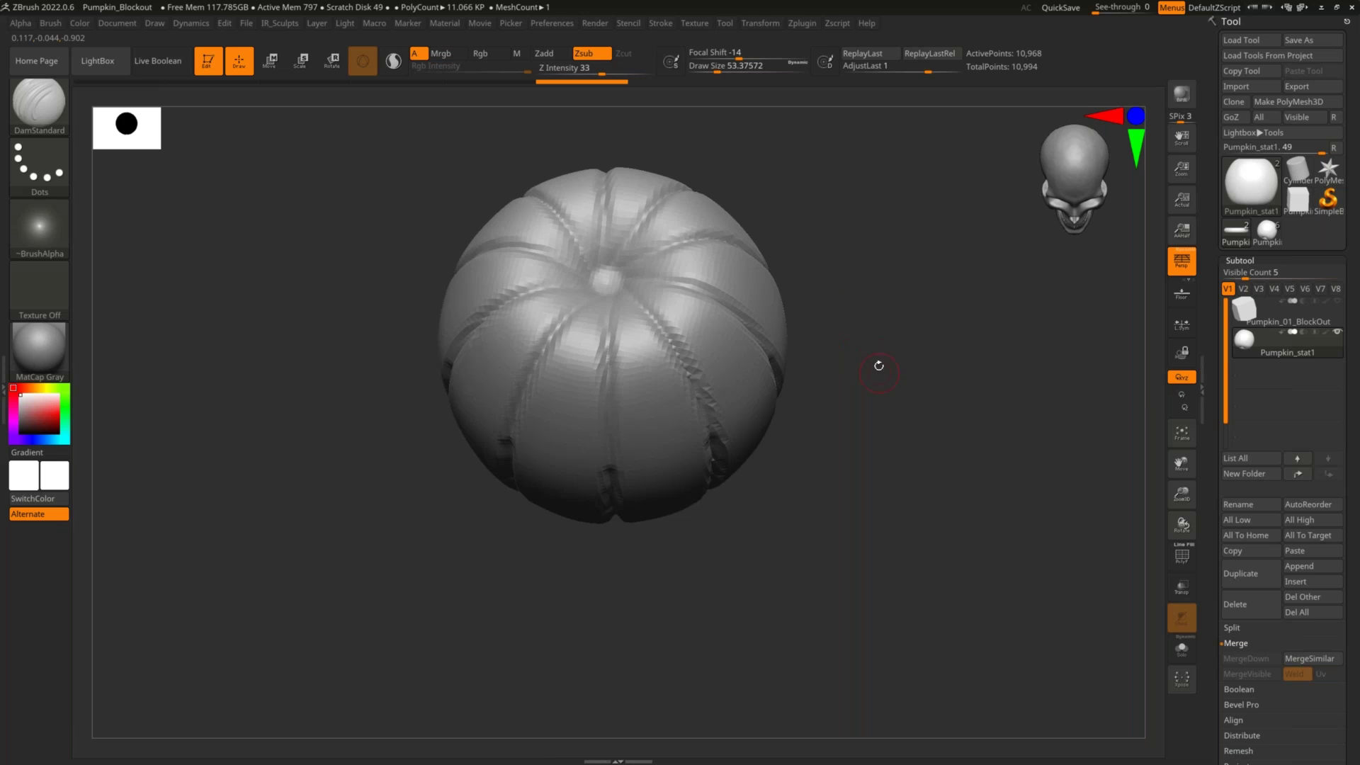
left_click_drag(909, 312, 811, 347, "alt")
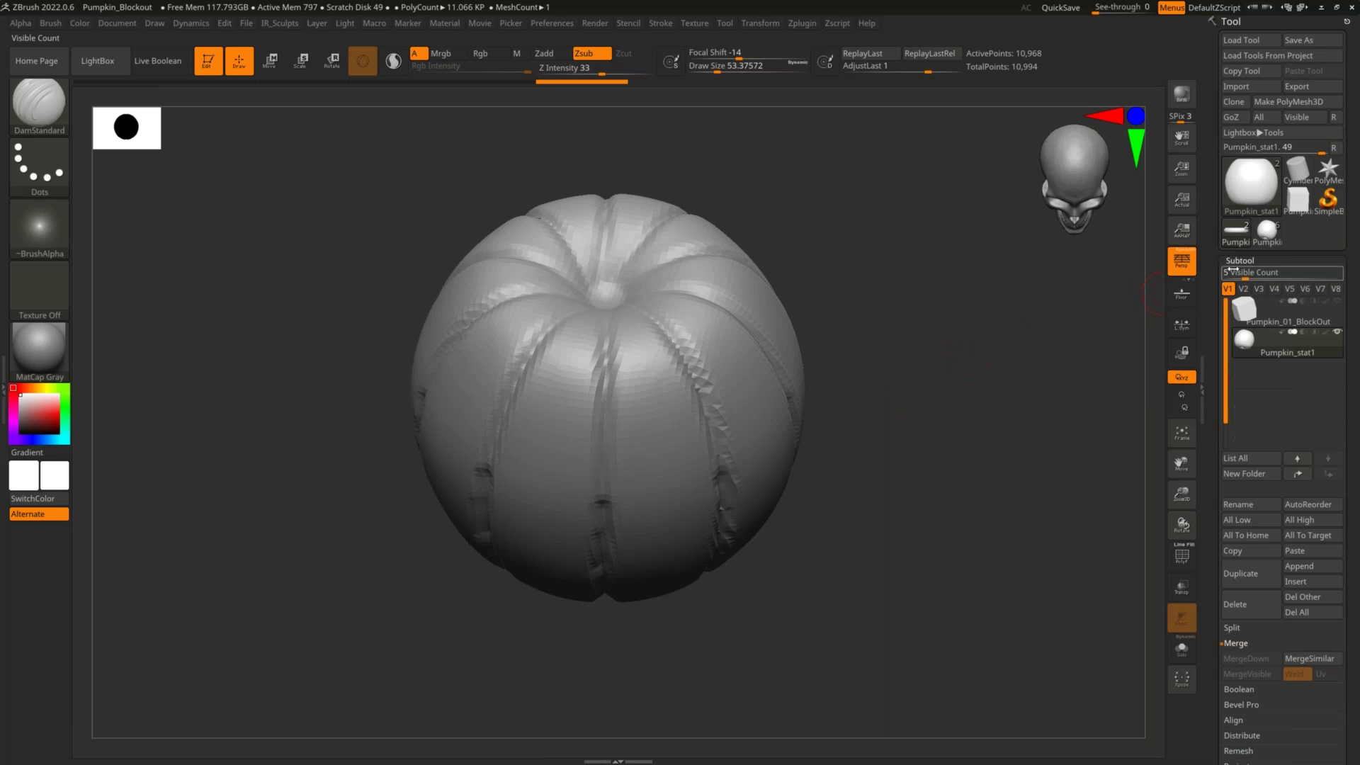
Collapse the Subtool section and display the wireframe over the grooved pumpkin to inspect its mesh density
left_click(1242, 260)
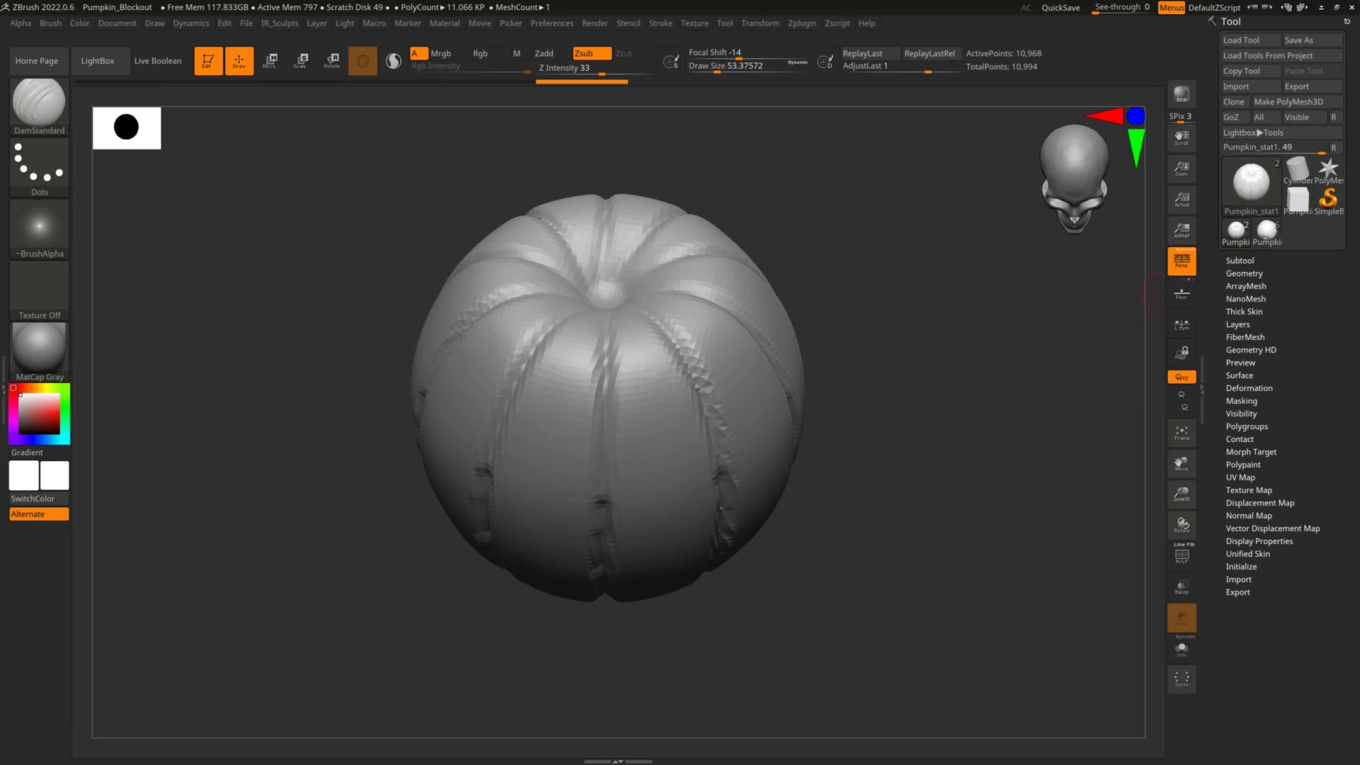
key("shift")
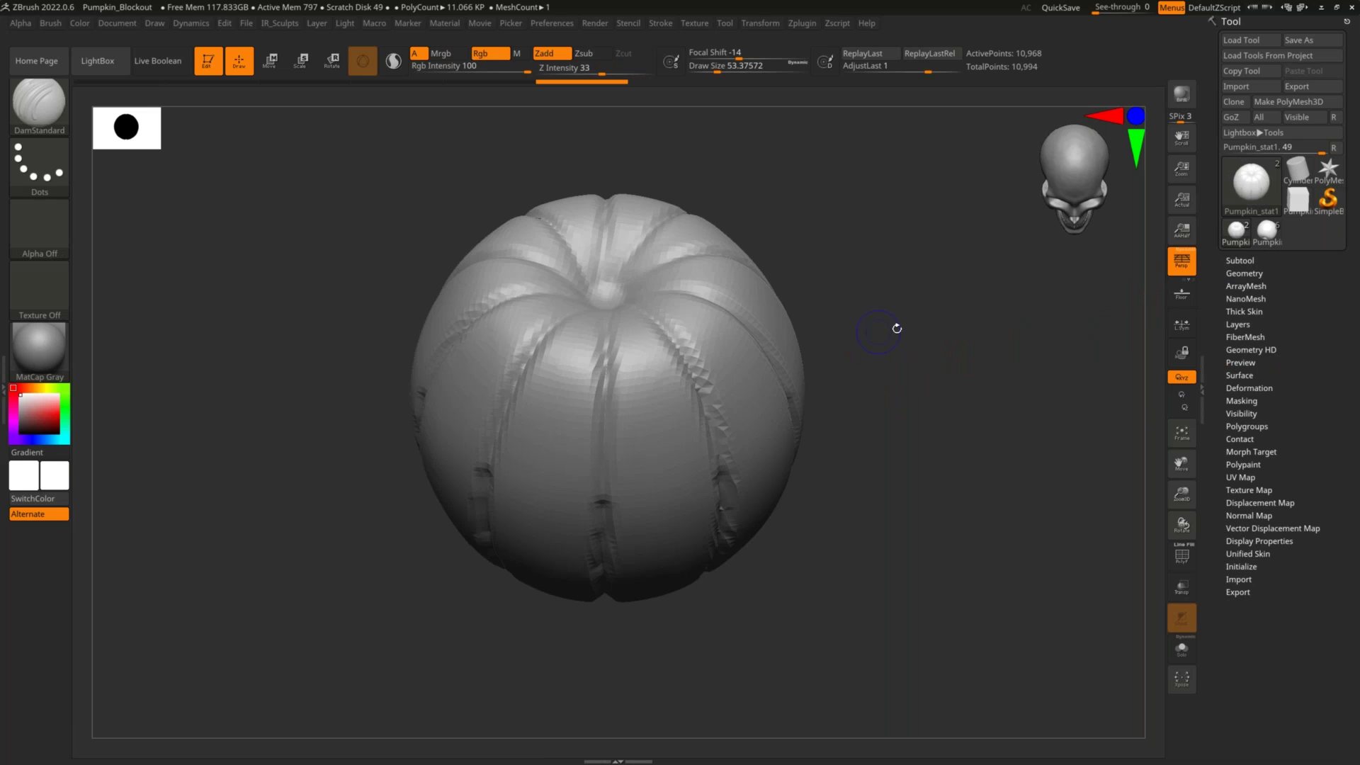
key("shift+f")
mouse_move(914, 313)
left_mouse_down("alt")
mouse_move(978, 314)
mouse_move(916, 340)
mouse_move(894, 328)
mouse_move(1029, 279)
left_mouse_up("alt")
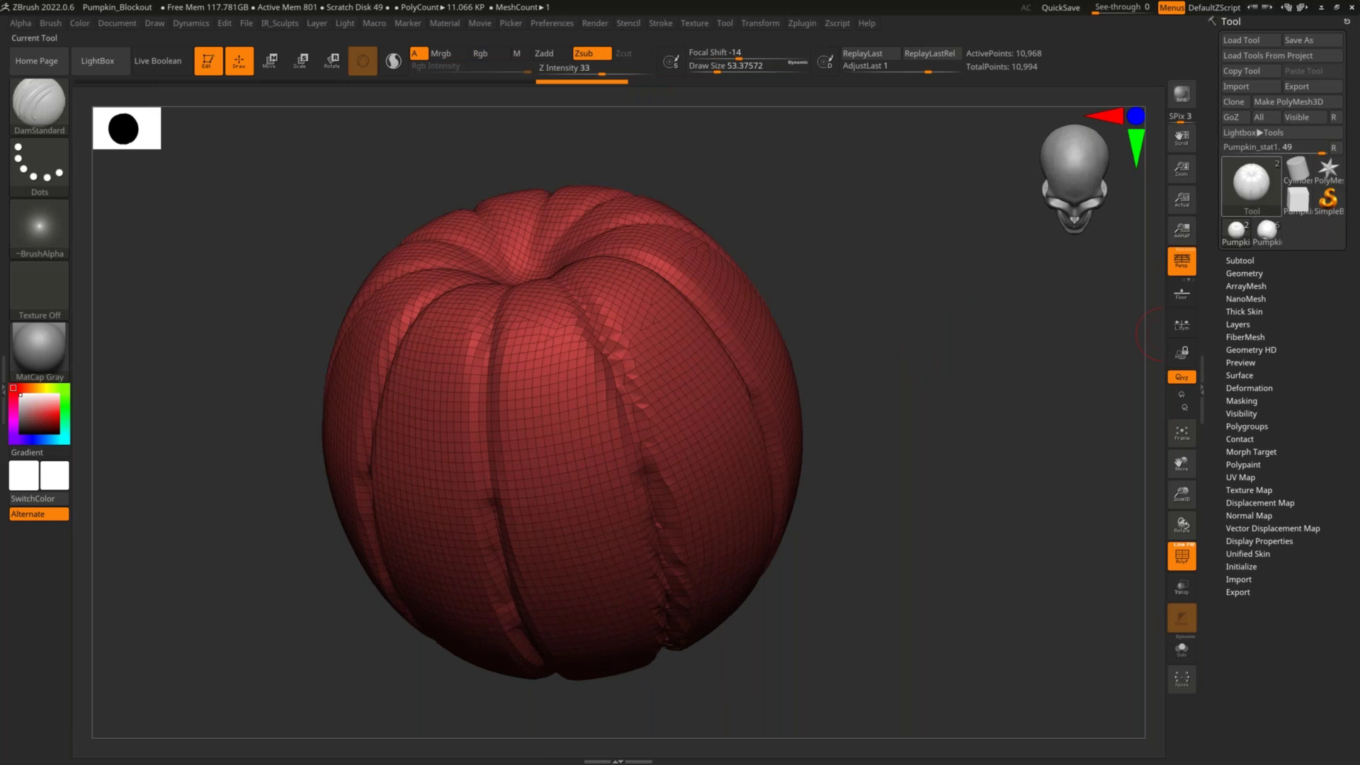
Reveal the Geometry settings for the grooved pumpkin, leaving the Subtool section collapsed
left_click(1250, 260)
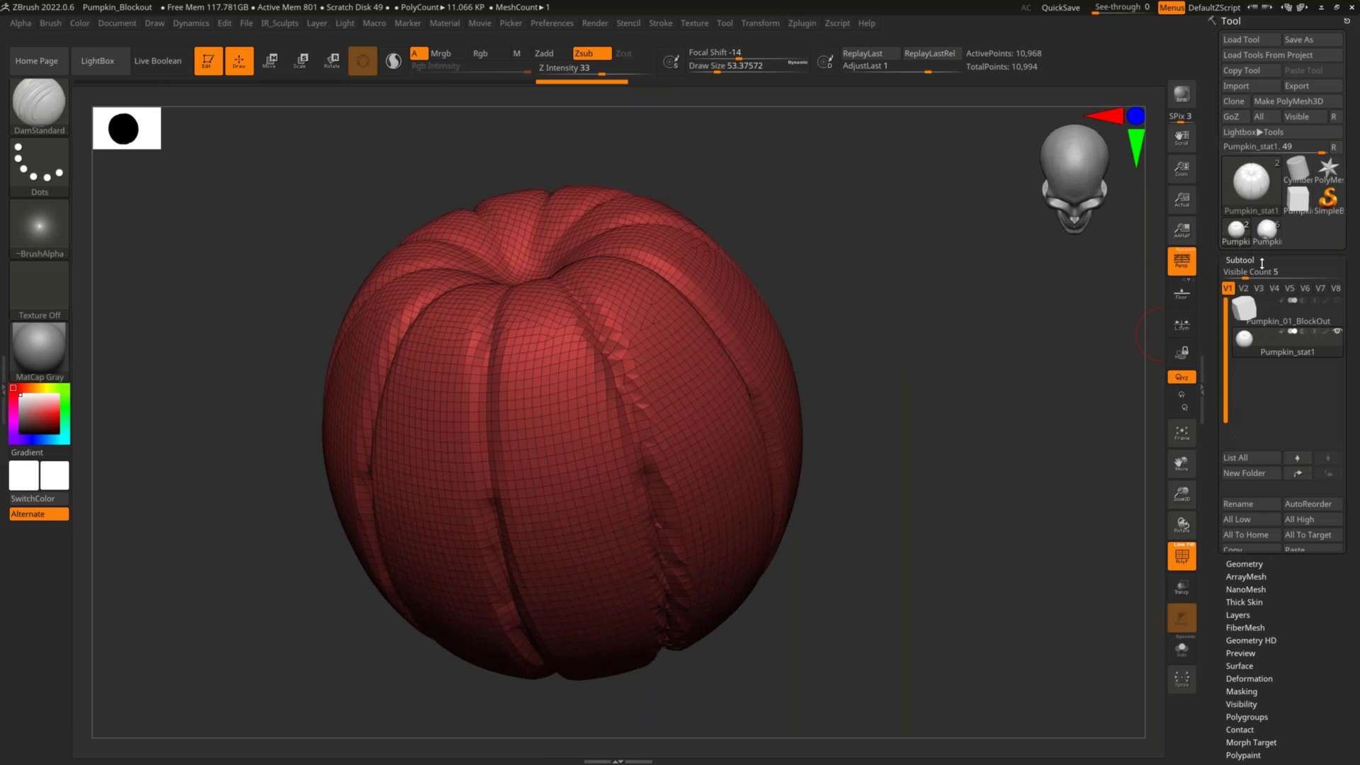
left_click(1261, 212)
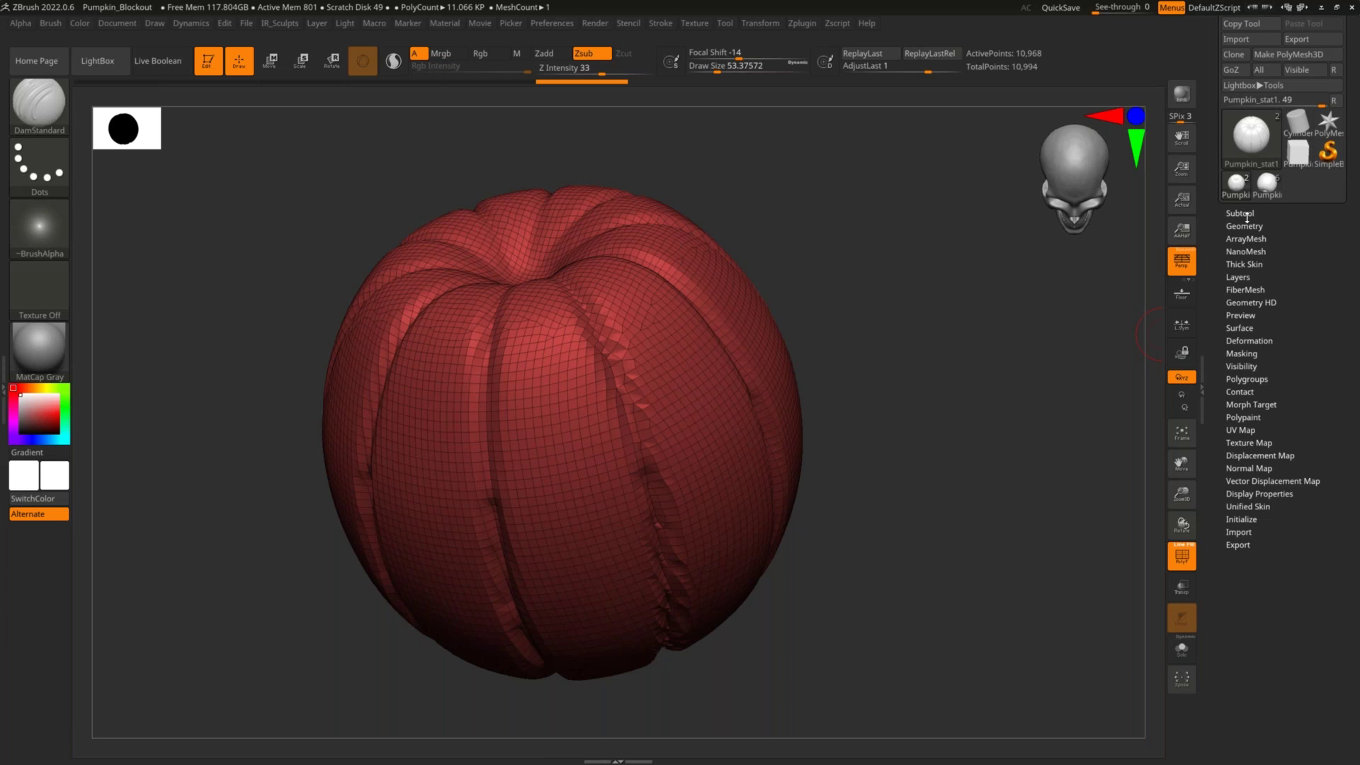
left_click(1256, 214)
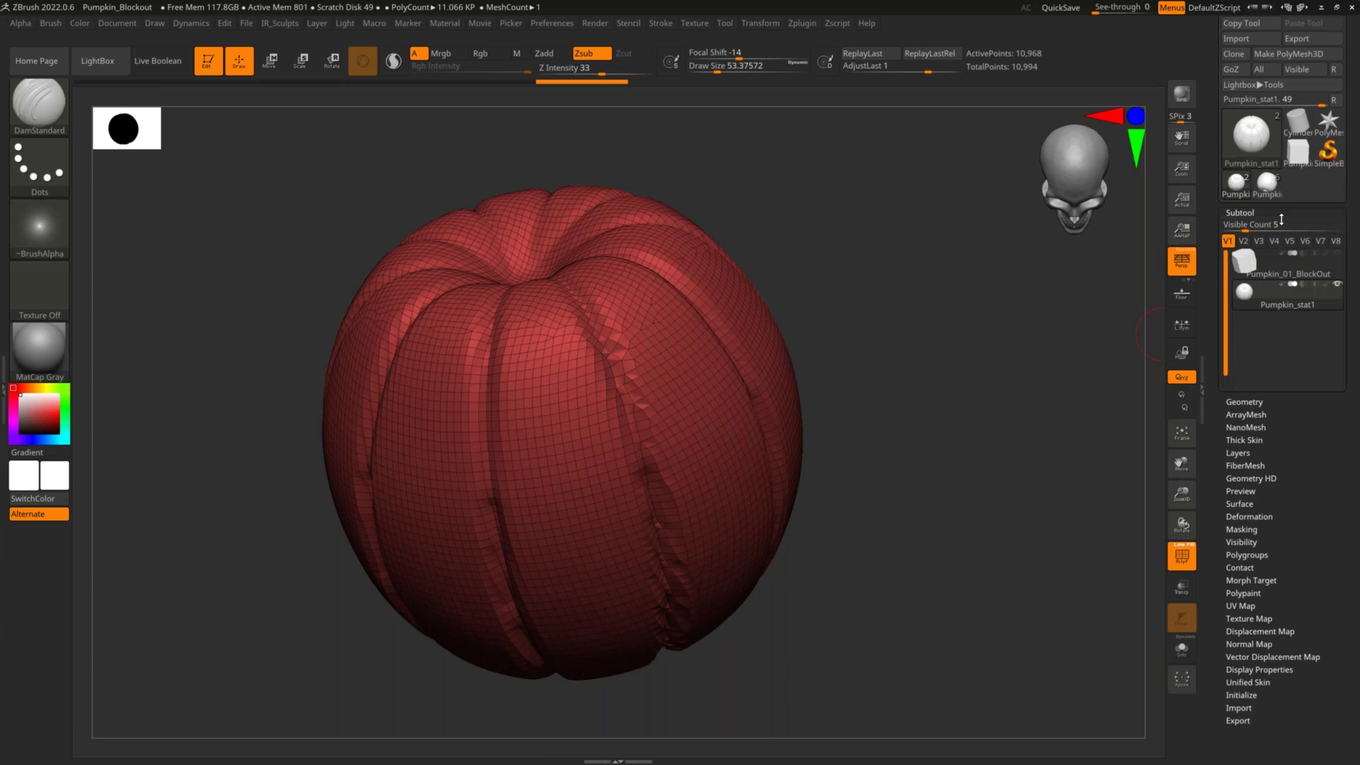
left_click(1280, 217)
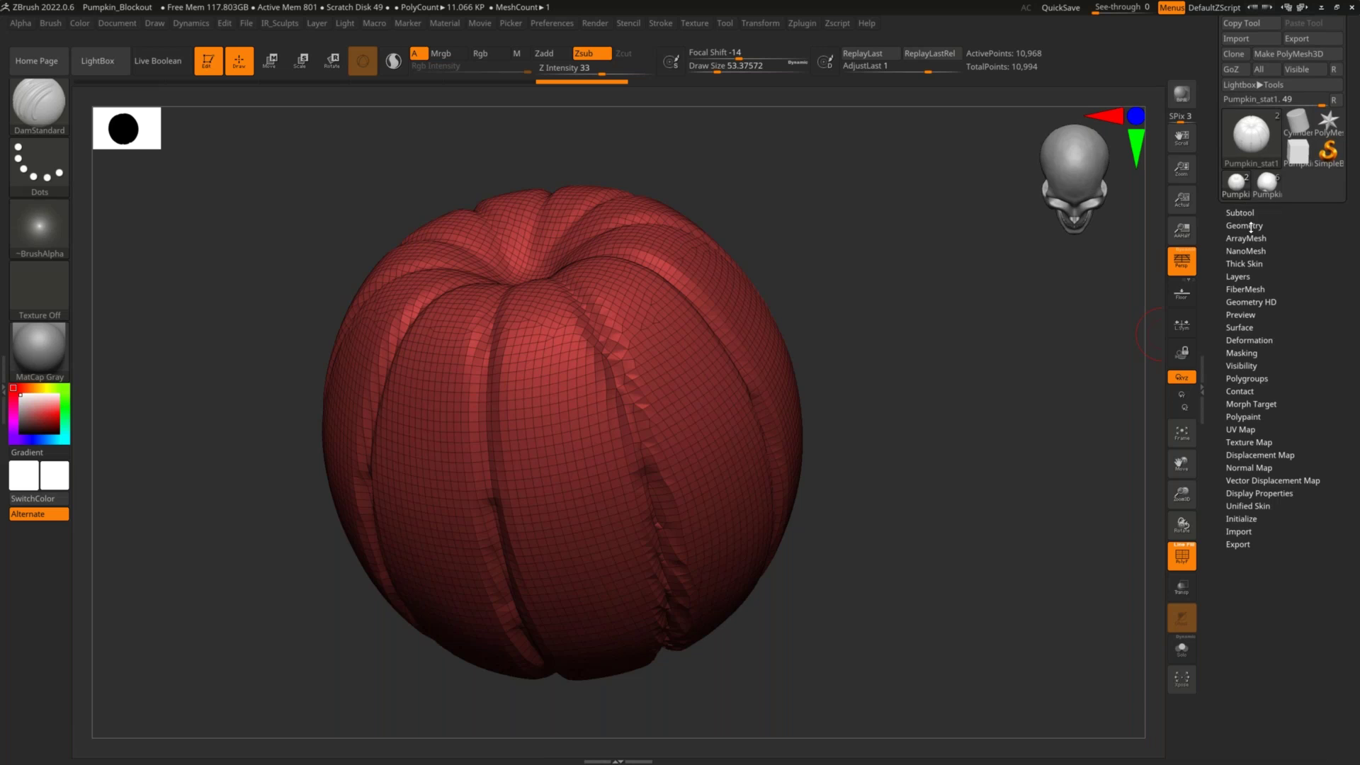
left_click(1248, 225)
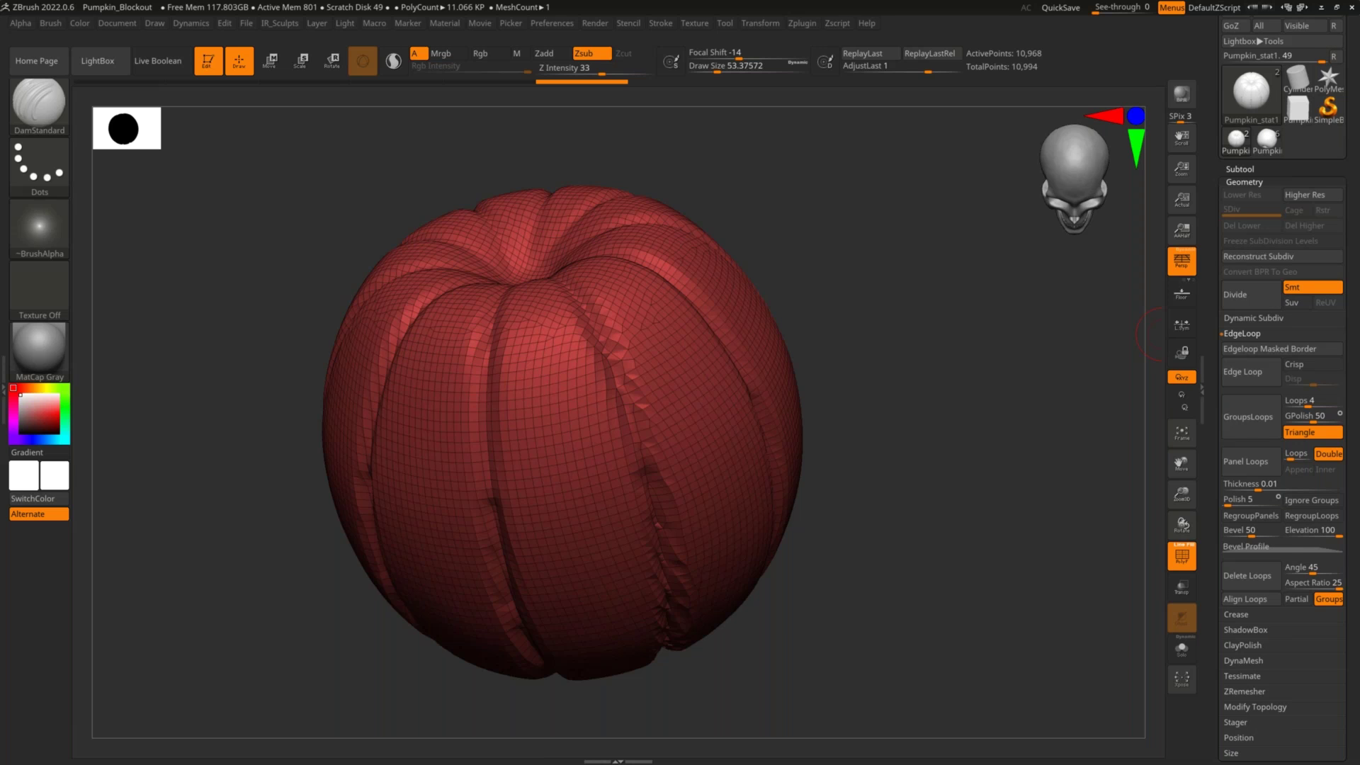
Collapse the EdgeLoop section and reveal the DynaMesh settings for the grooved pumpkin
left_click_drag(1353, 367, 1354, 334)
left_click(1243, 284)
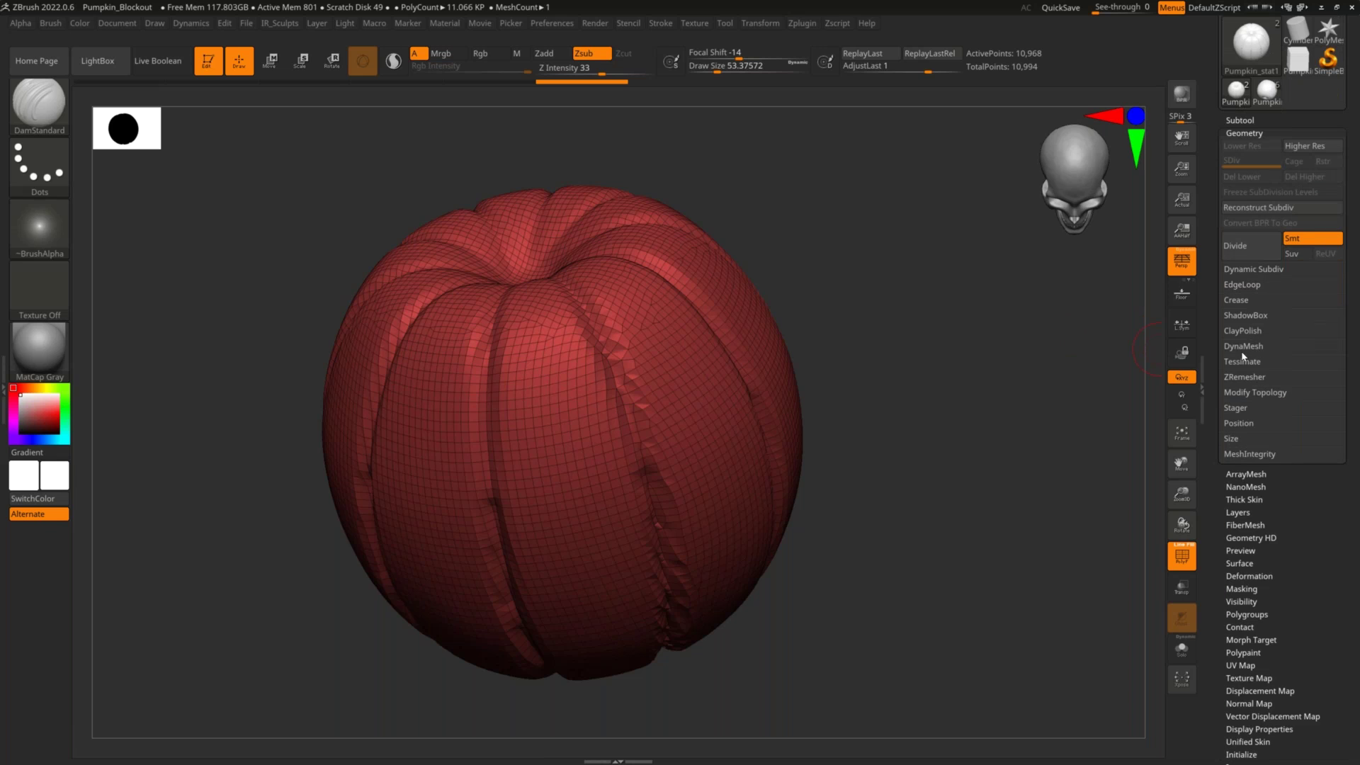
left_click(1248, 346)
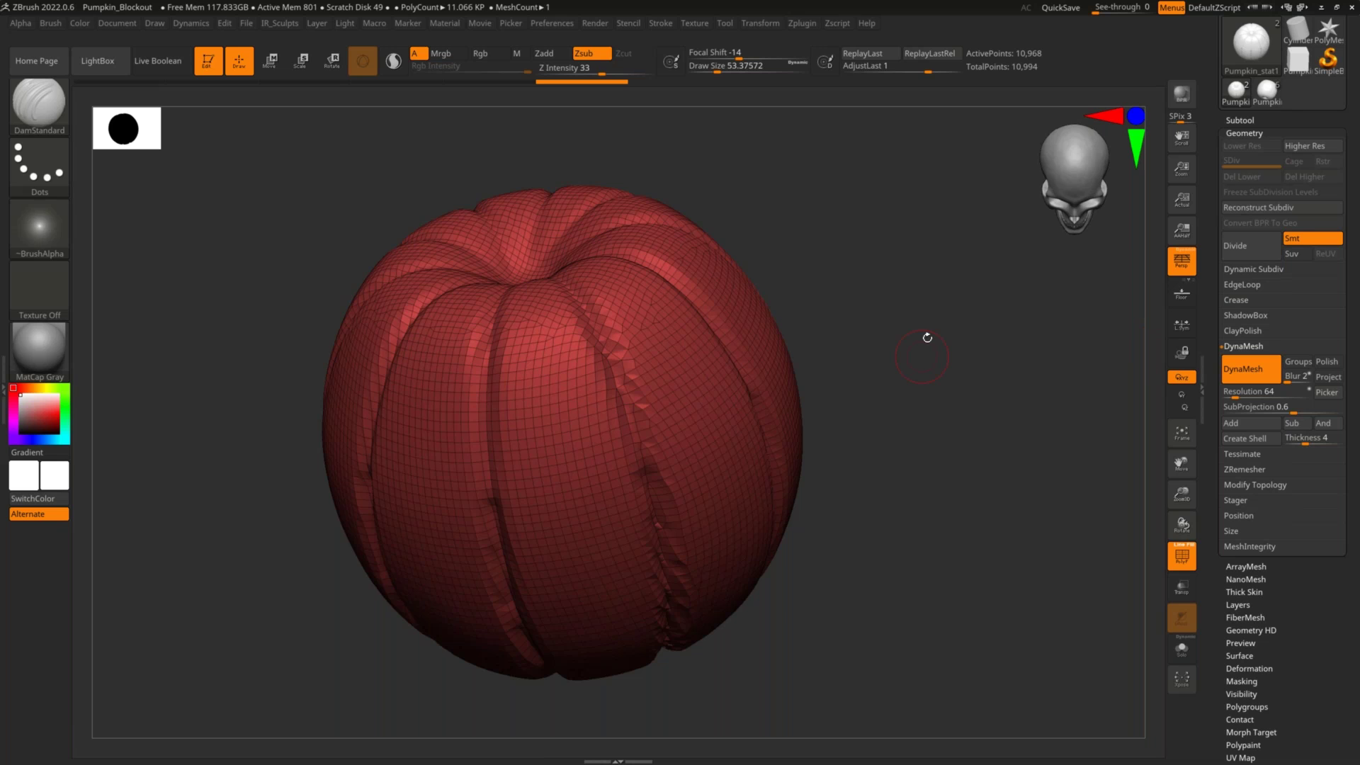
left_click_drag(925, 333, 905, 356)
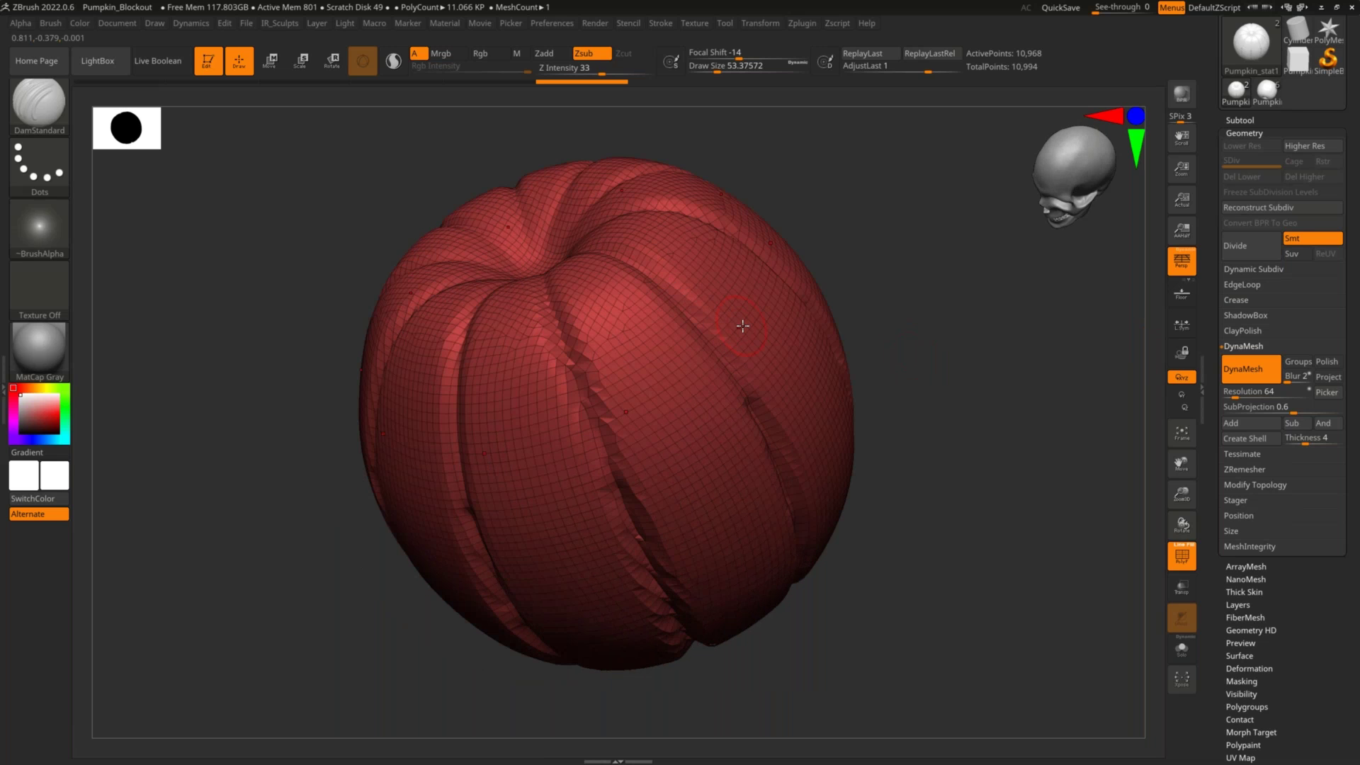
key("comma")
key("comma")
left_click_drag(1169, 365, 1055, 400)
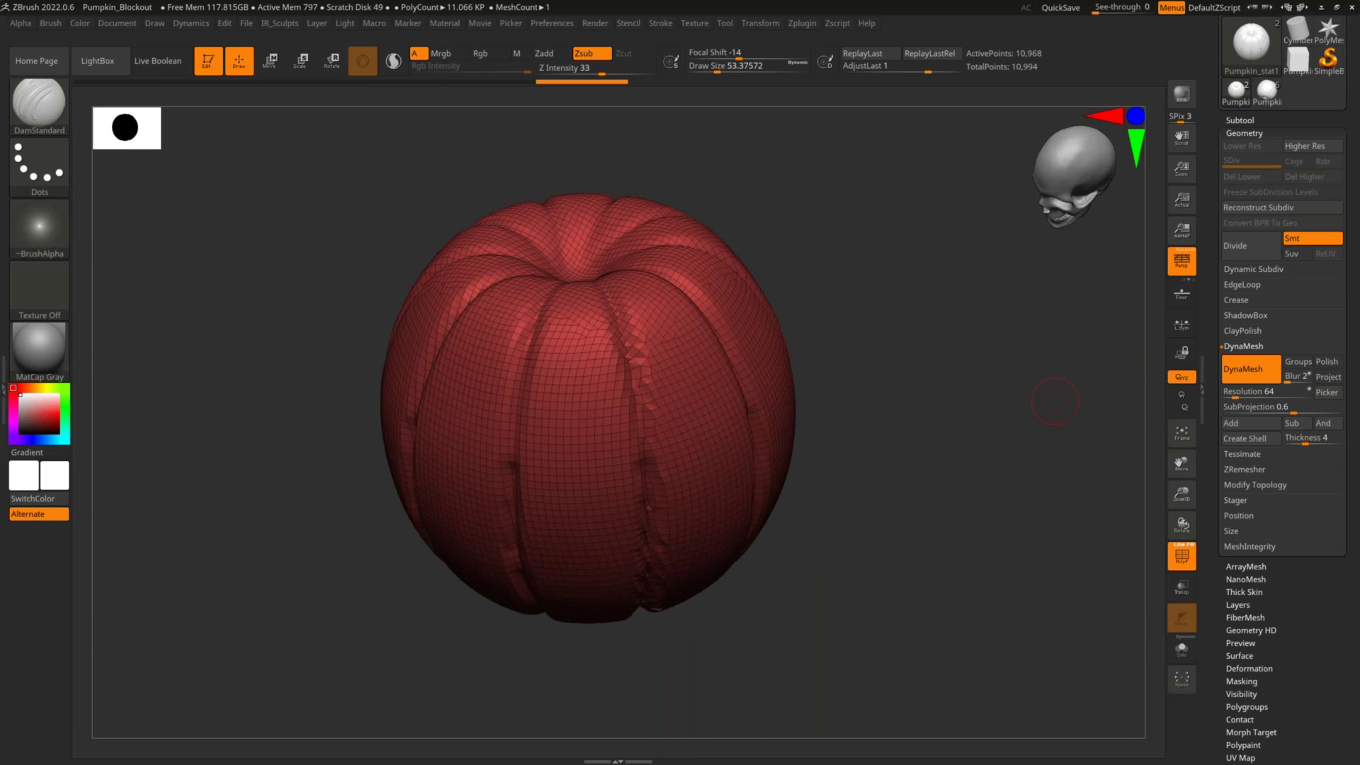
Try remeshing the pumpkin with DynaMesh at resolution 64 and undo the remesh
left_click(1244, 371)
left_click(1249, 375)
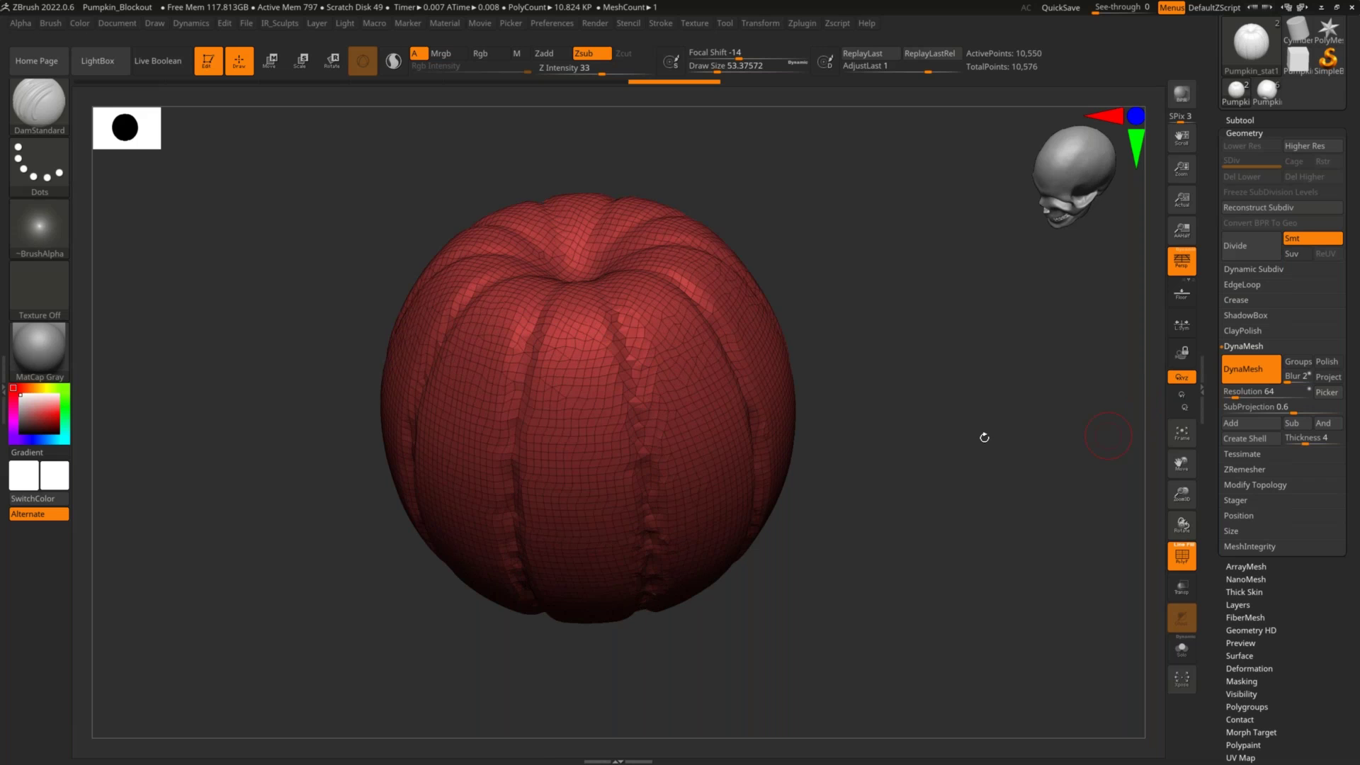
key("ctrl+z")
key("ctrl+z")
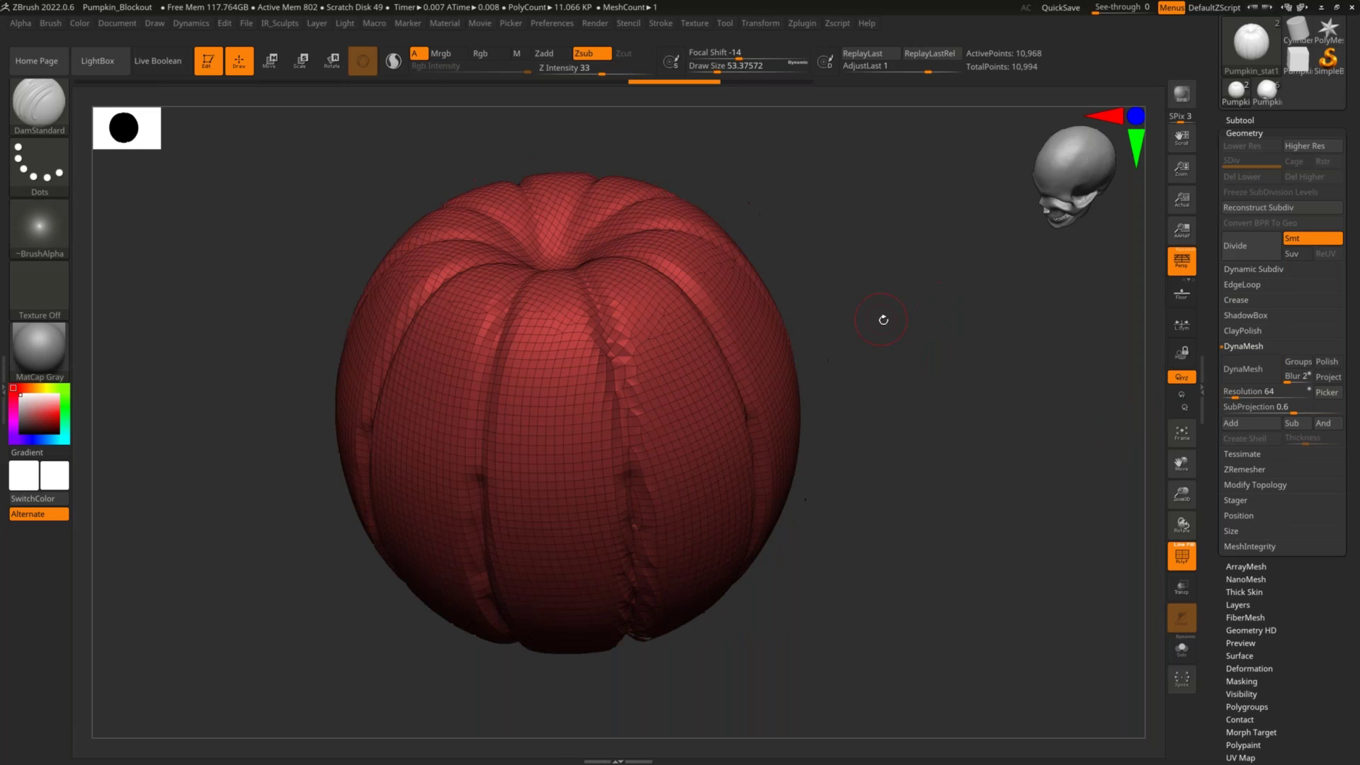
Reapply DynaMesh to the pumpkin at resolution 64 and compare the grooves before and after using undo and redo
mouse_move(841, 153)
left_mouse_down("ctrl")
mouse_move(989, 400)
mouse_move(1014, 390)
mouse_move(977, 405)
mouse_move(989, 410)
left_mouse_up("ctrl")
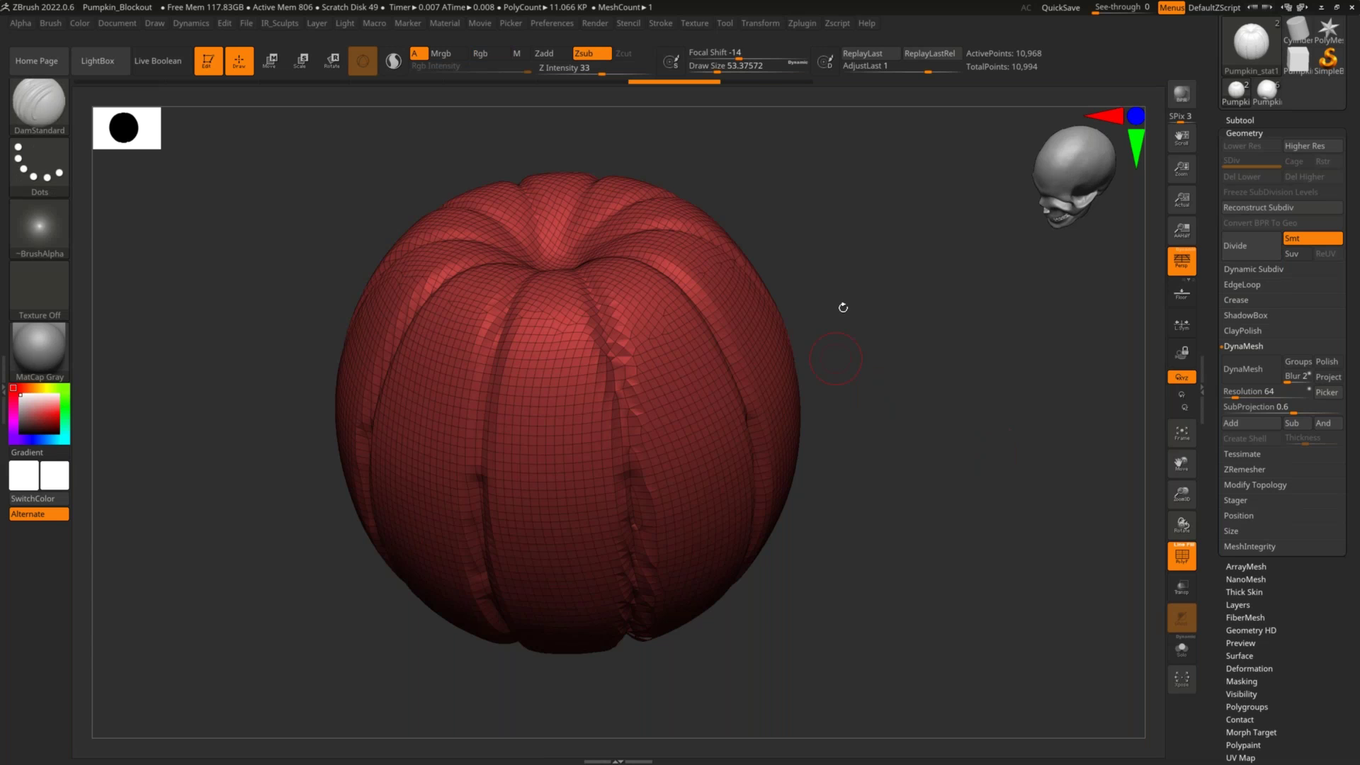
left_click_drag(897, 216, 982, 406, "ctrl")
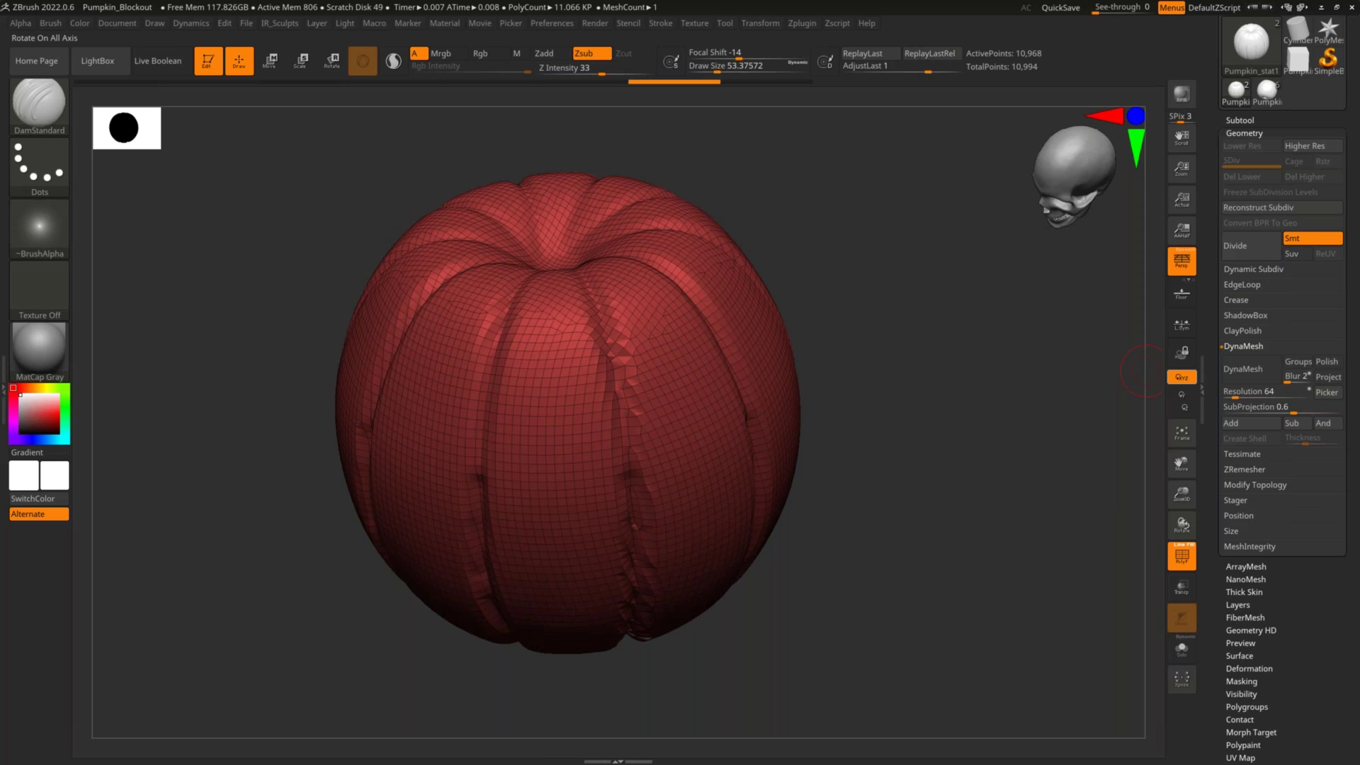
left_click(1226, 369)
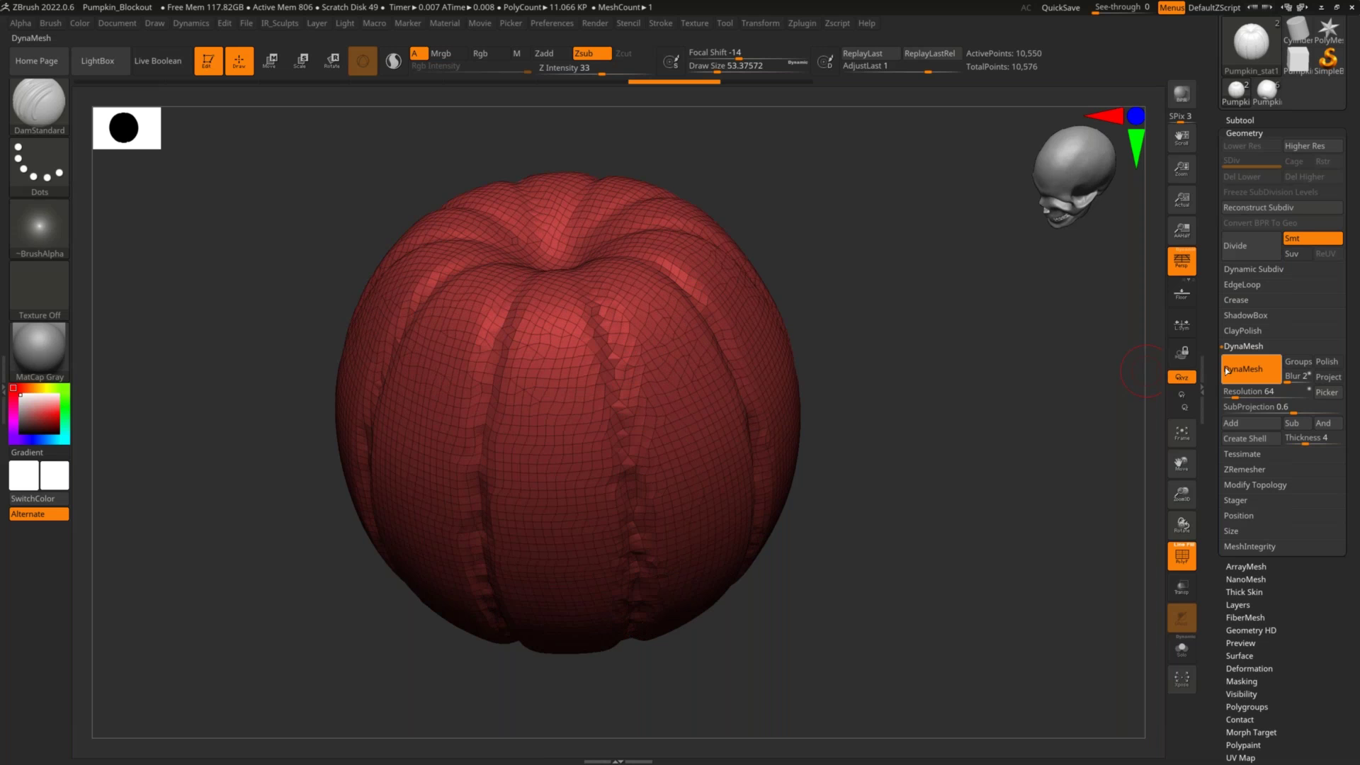
key("ctrl+z")
key("ctrl+shift+z")
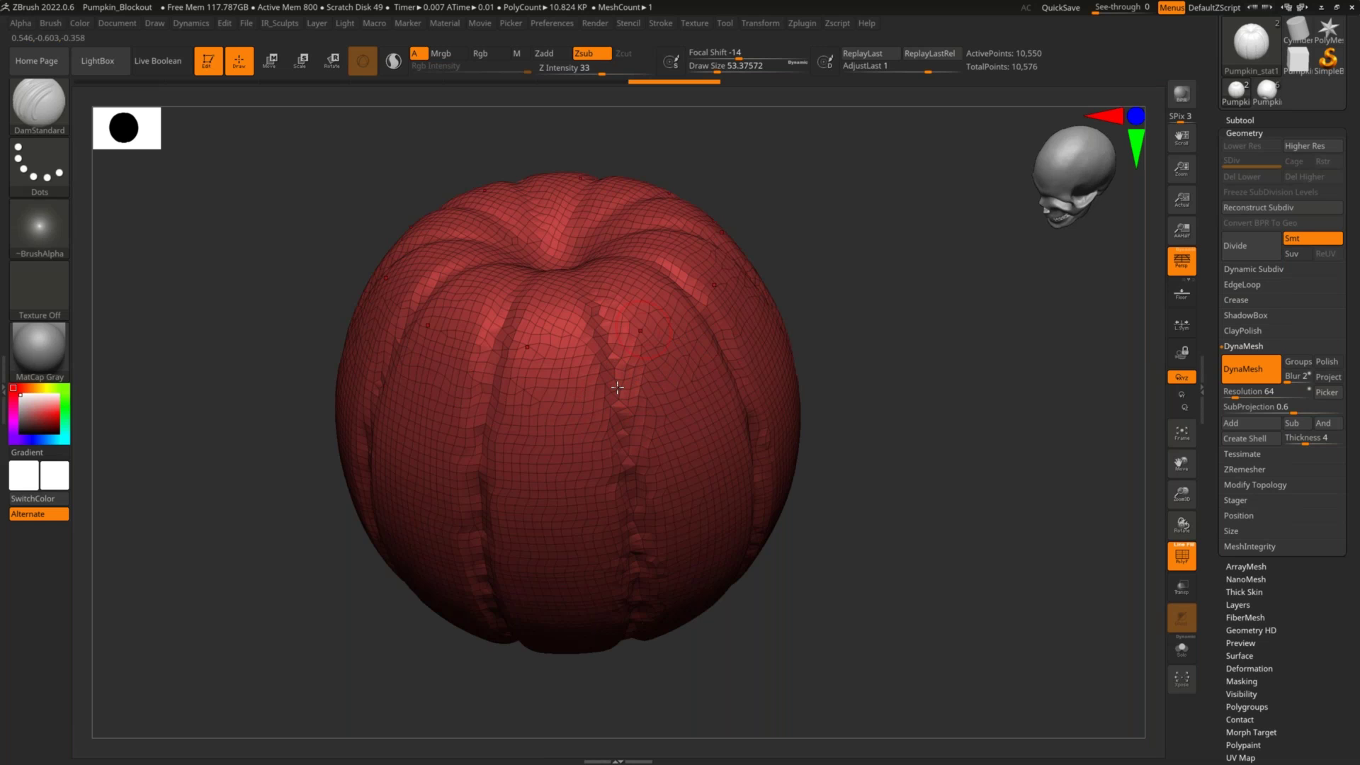
left_click_drag(787, 323, 777, 299)
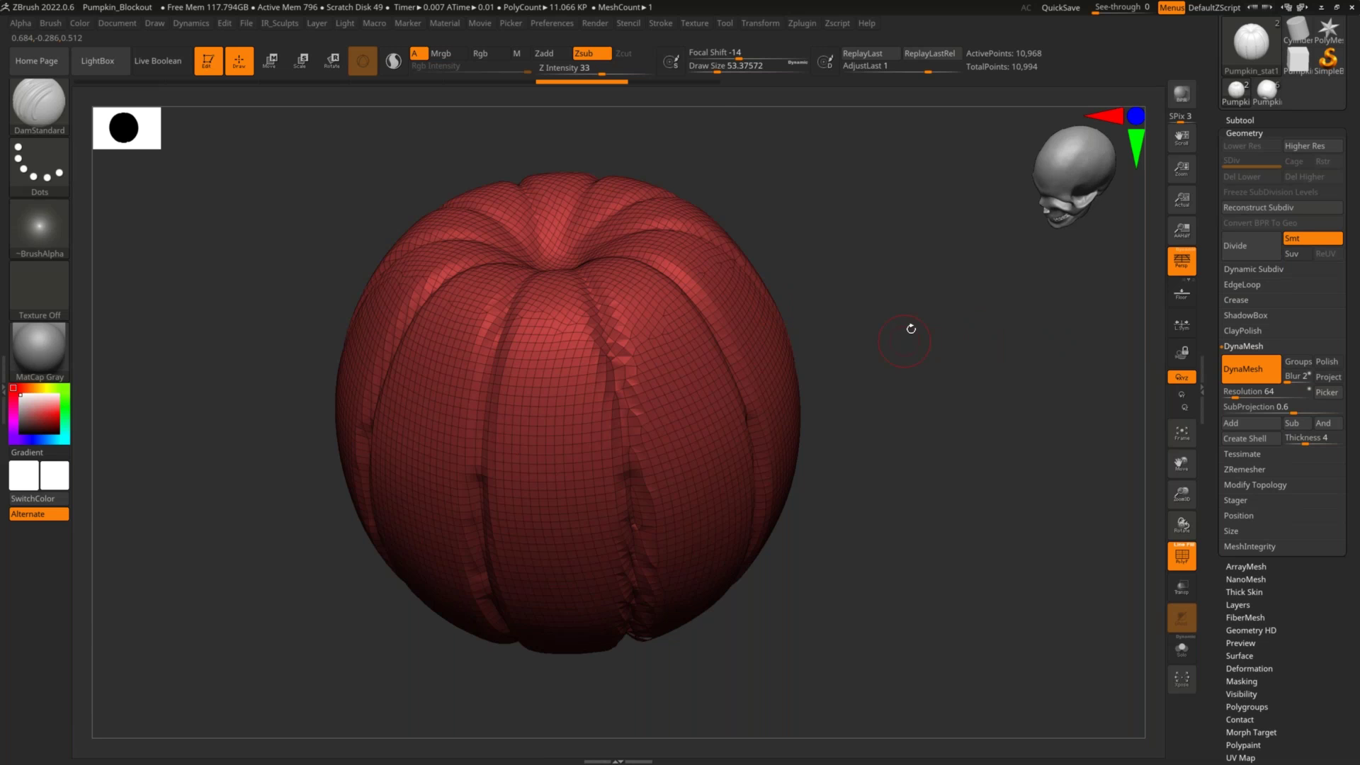
Set the DynaMesh resolution for the pumpkin to 120
mouse_move(911, 329)
left_mouse_down("alt")
mouse_move(955, 342)
mouse_move(742, 383)
left_mouse_up("alt")
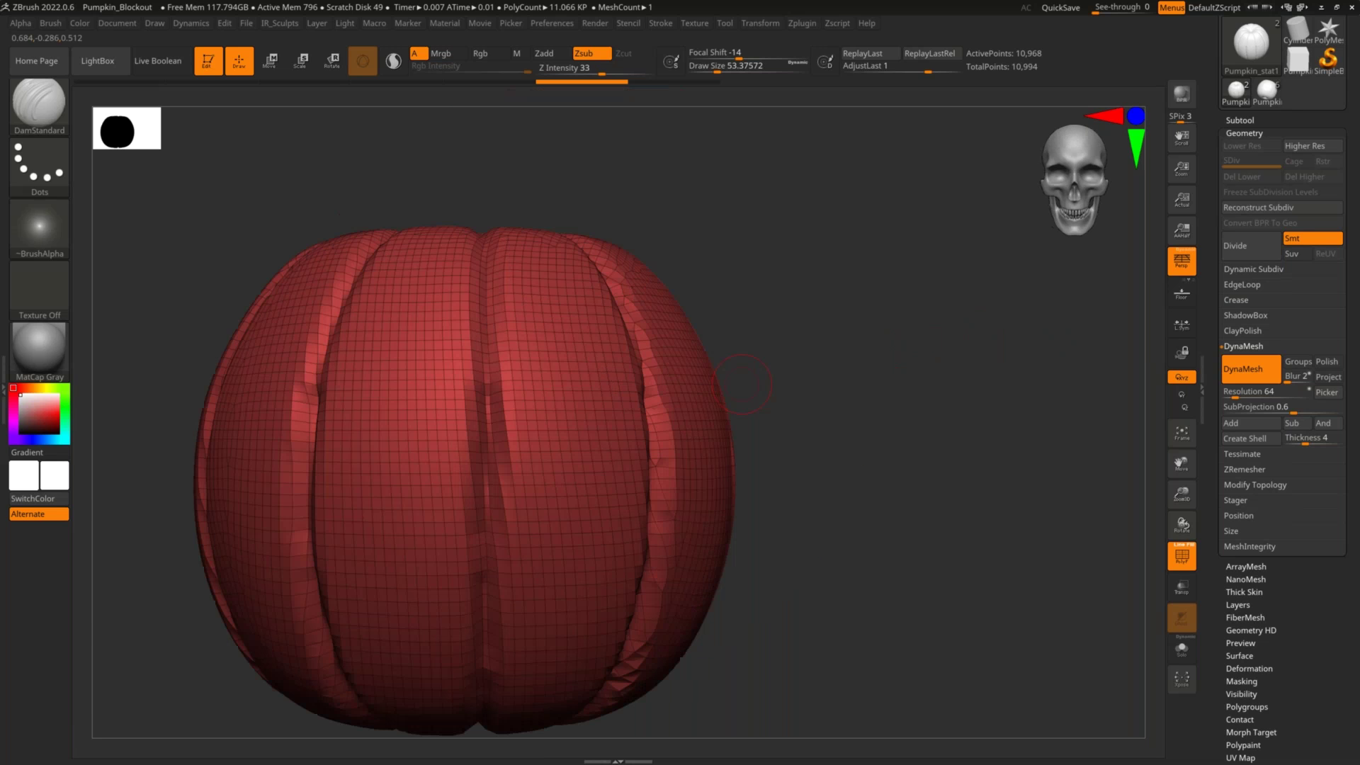
left_click(1233, 397)
type("24")
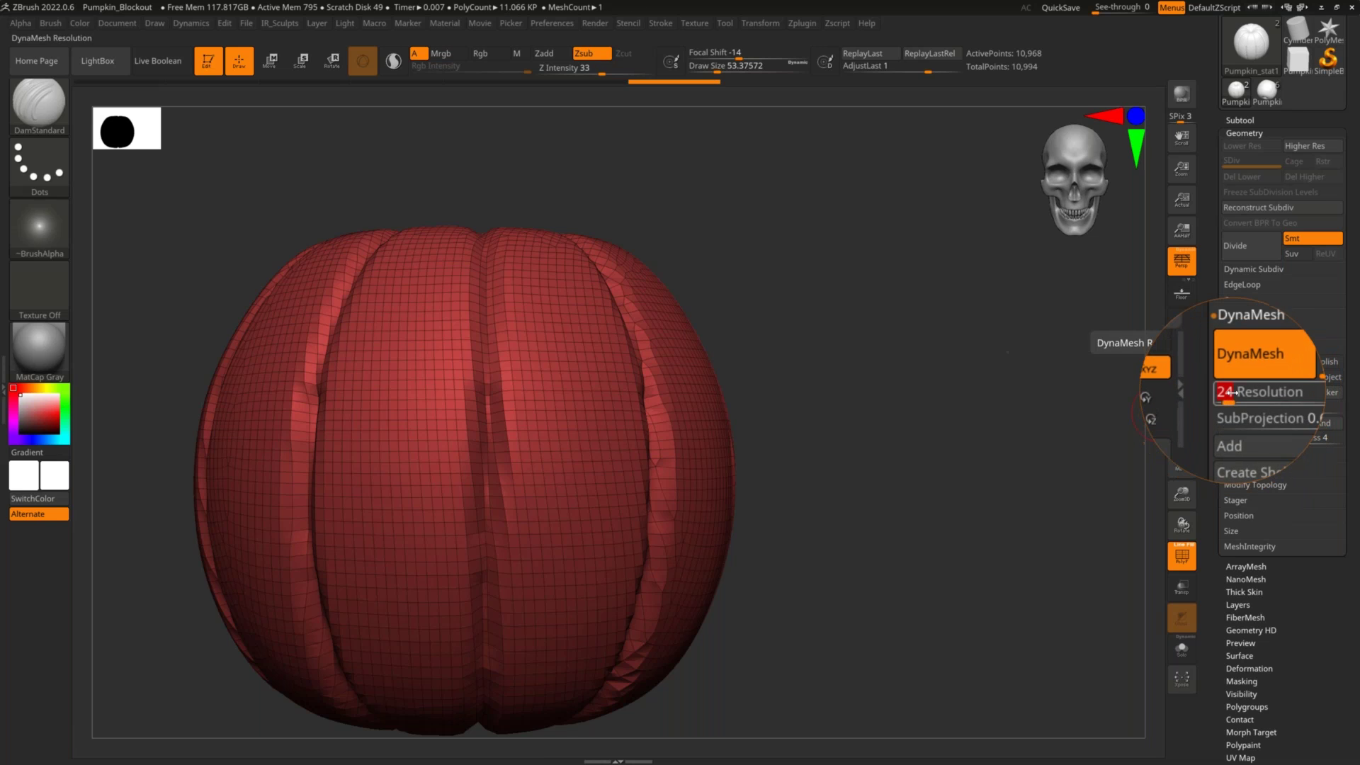
type("136")
key("Return")
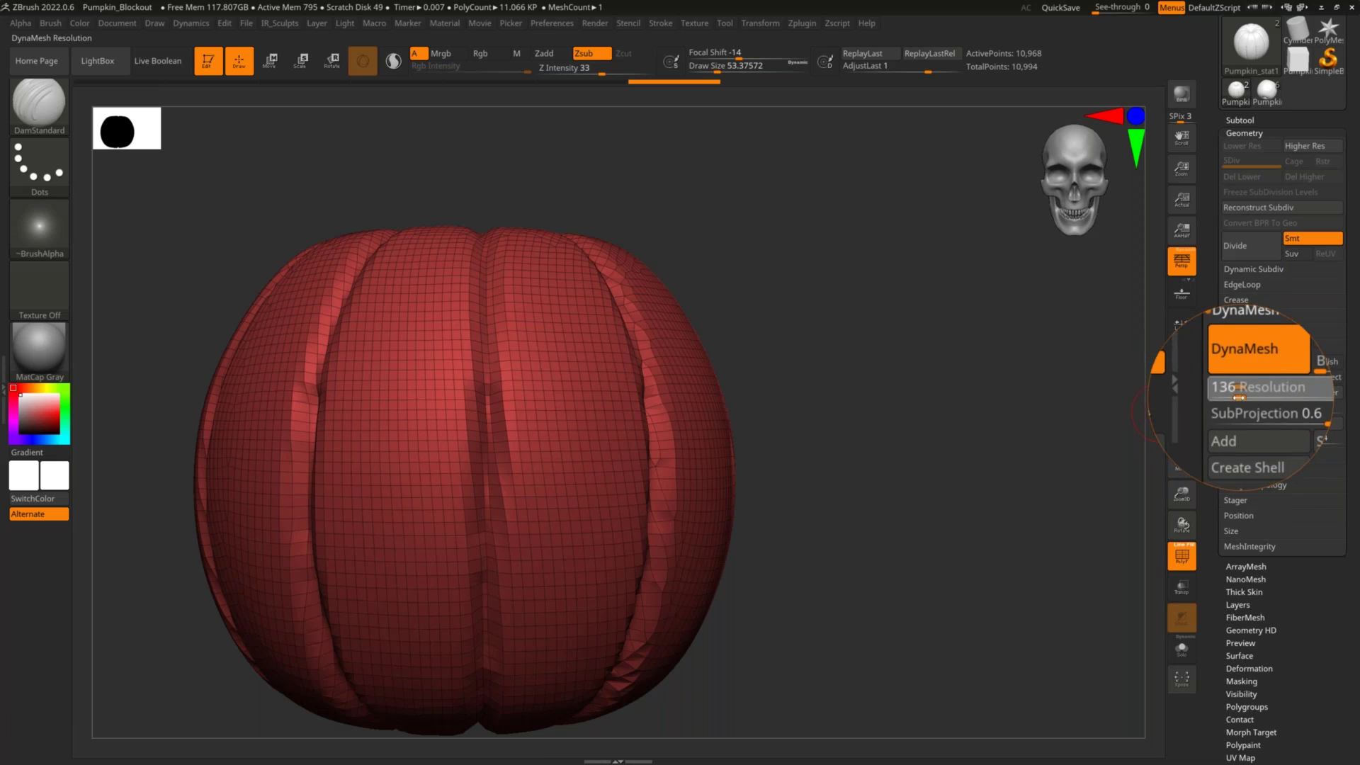
left_click(1238, 397)
type("120")
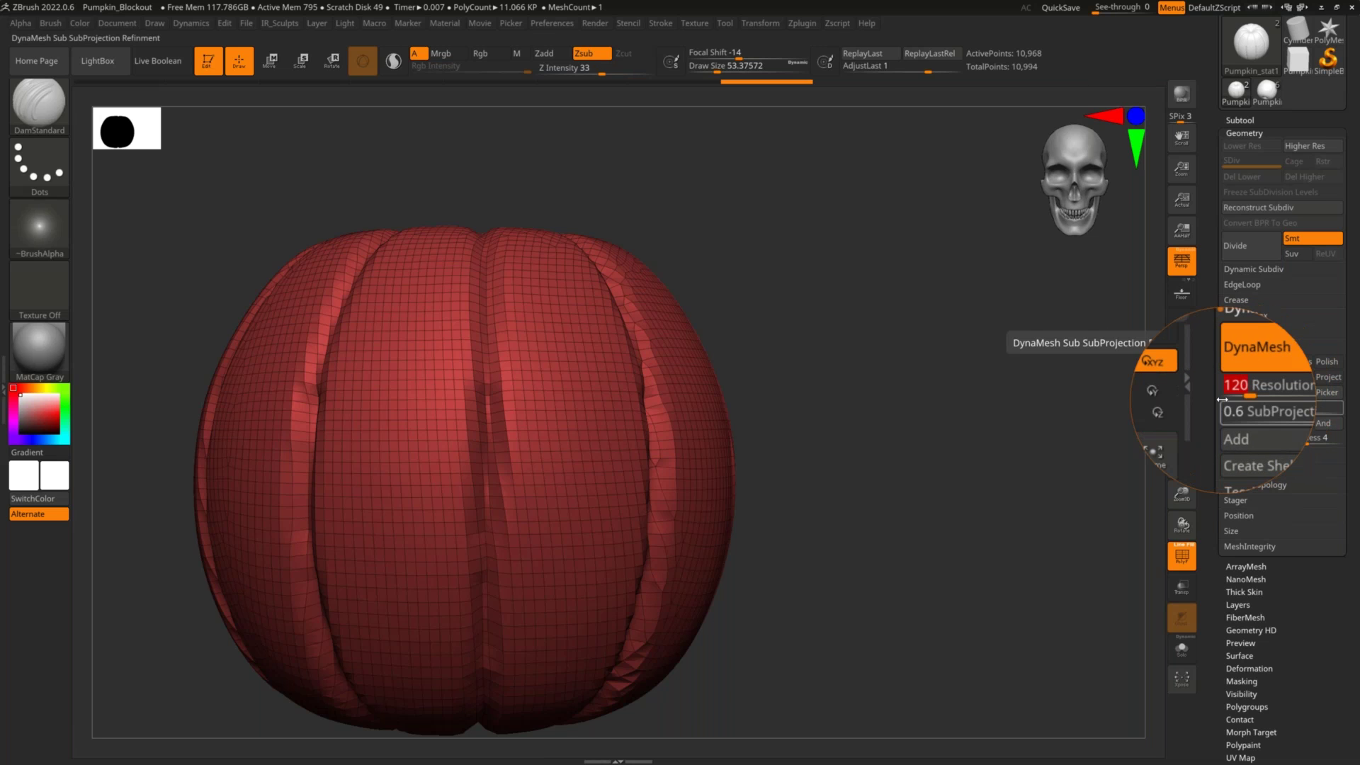
left_click(954, 375)
Remesh the pumpkin with DynaMesh at resolution 120 and inspect the grooves on its sides
mouse_move(844, 348)
left_mouse_down("alt")
mouse_move(850, 298)
mouse_move(822, 243)
left_mouse_up("alt")
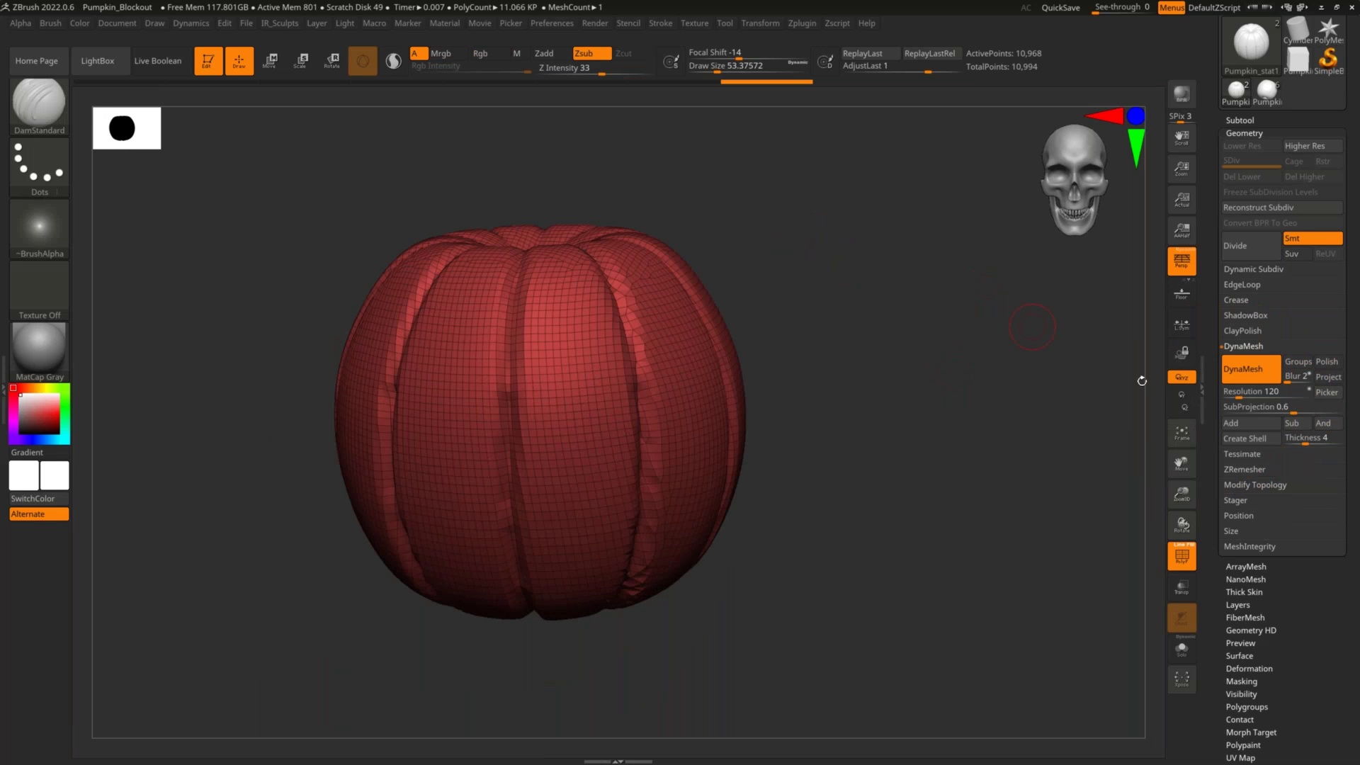
key("ctrl")
left_click_drag(850, 285, 925, 468, "ctrl")
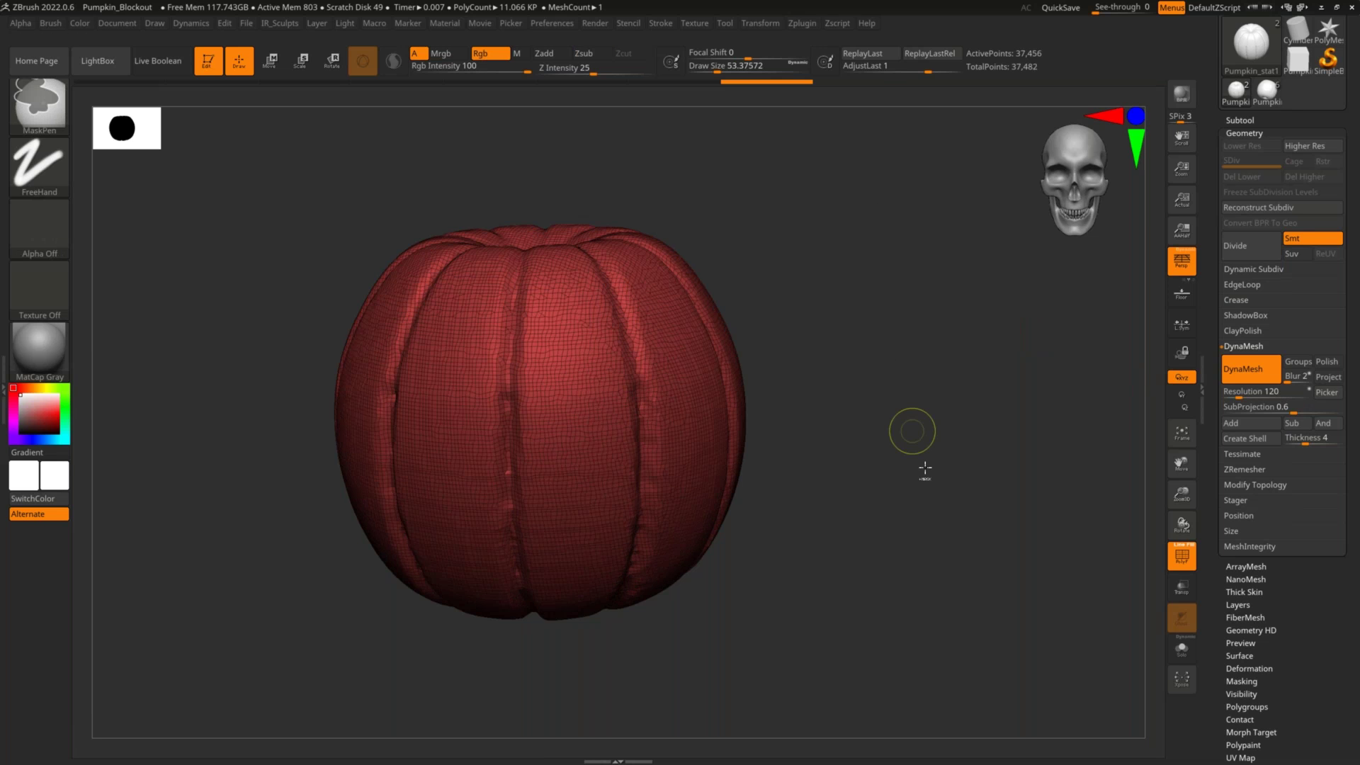
left_click_drag(873, 352, 706, 343)
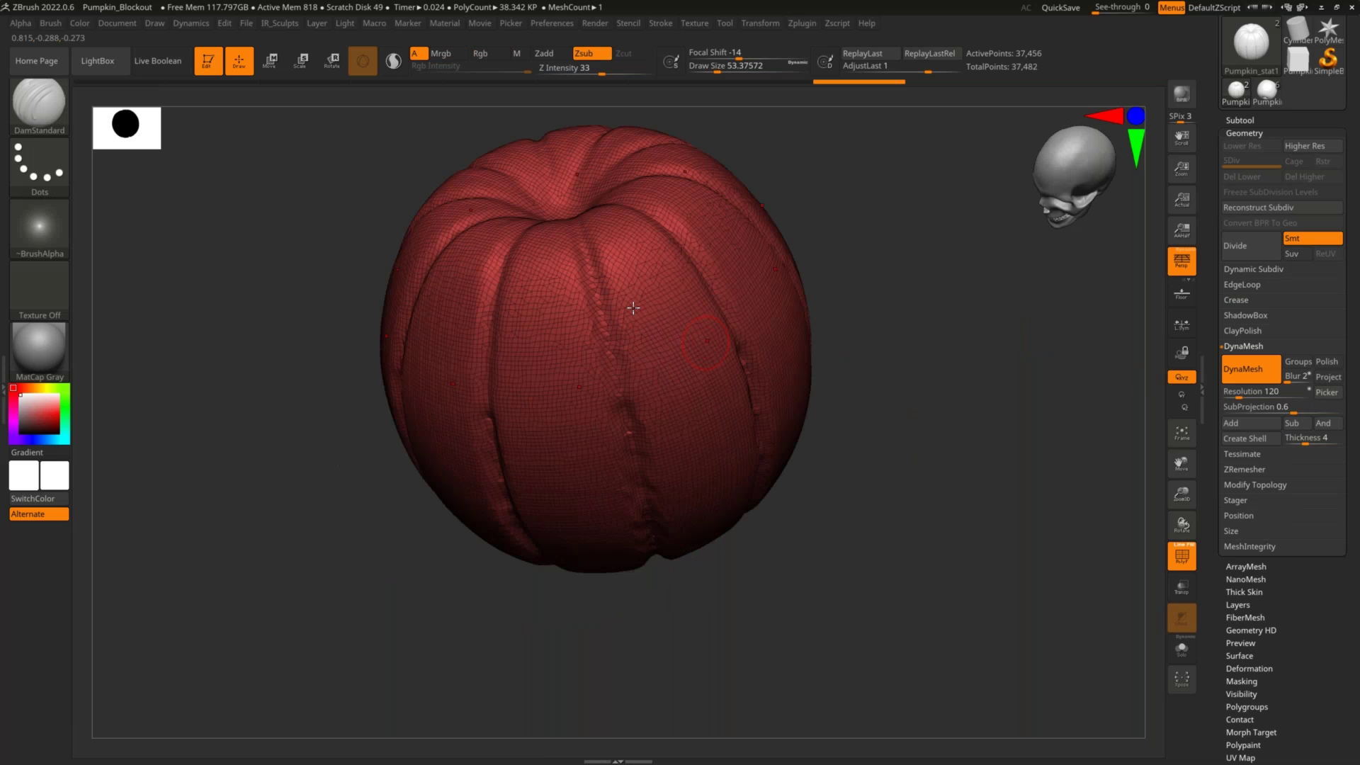
right_click_drag(605, 302, 620, 375, "ctrl")
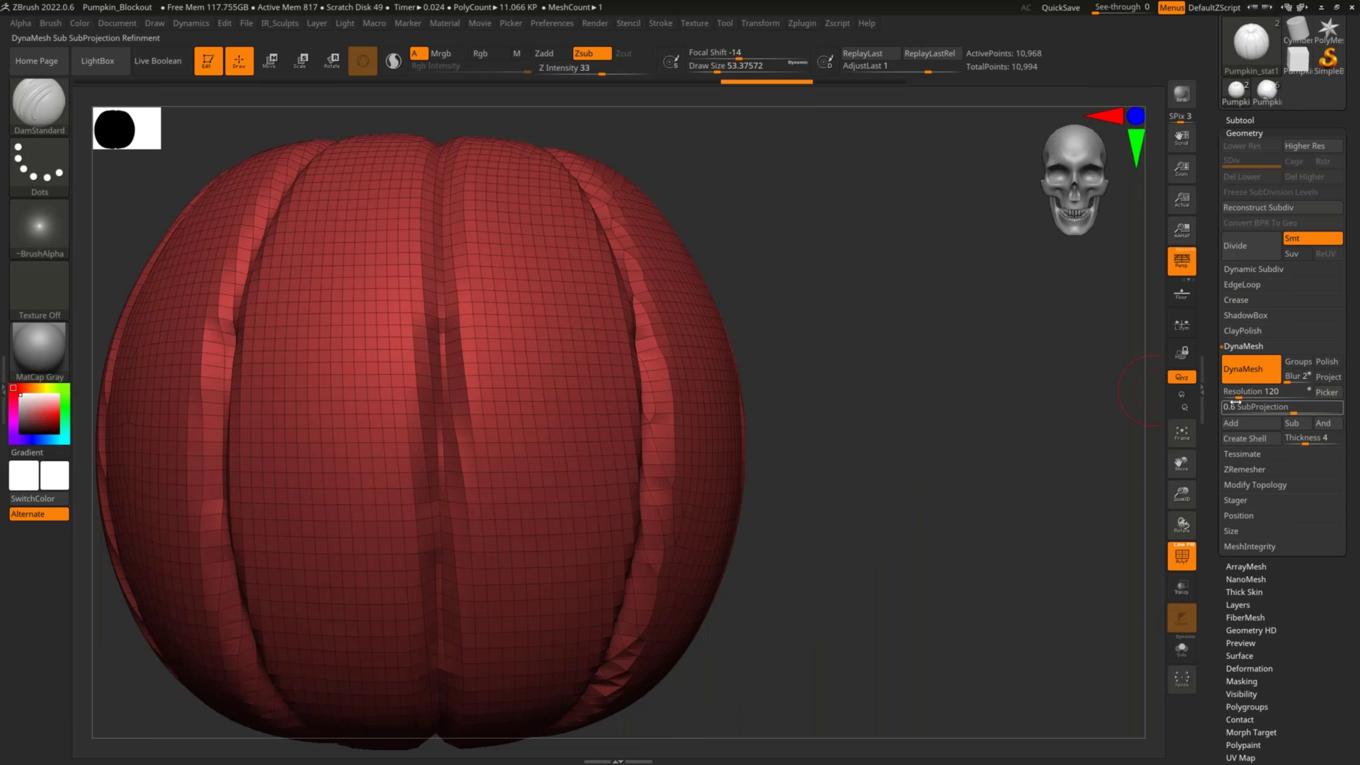
Return the DynaMesh resolution to 64, remesh the pumpkin with its wireframe hidden, and undo the remesh
left_click_drag(1236, 394, 1239, 398)
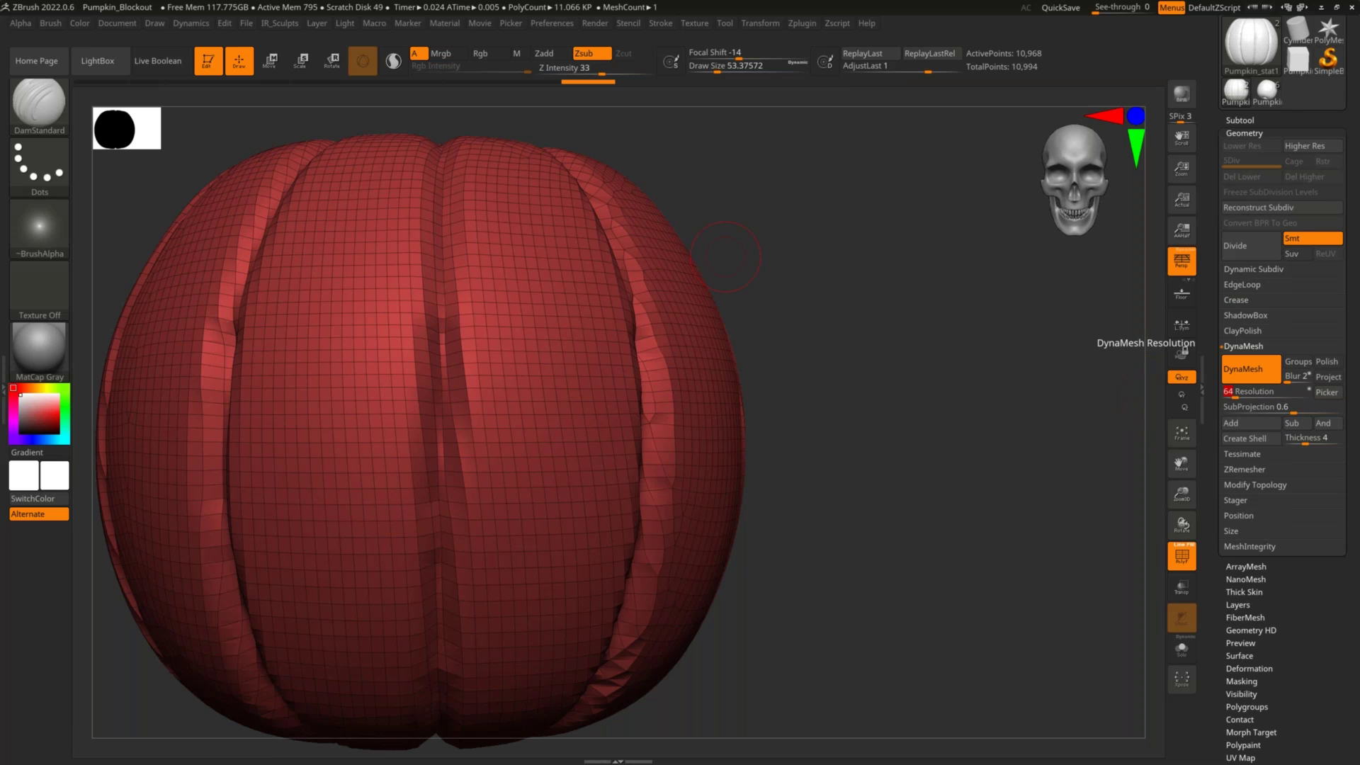
left_click_drag(725, 256, 870, 319)
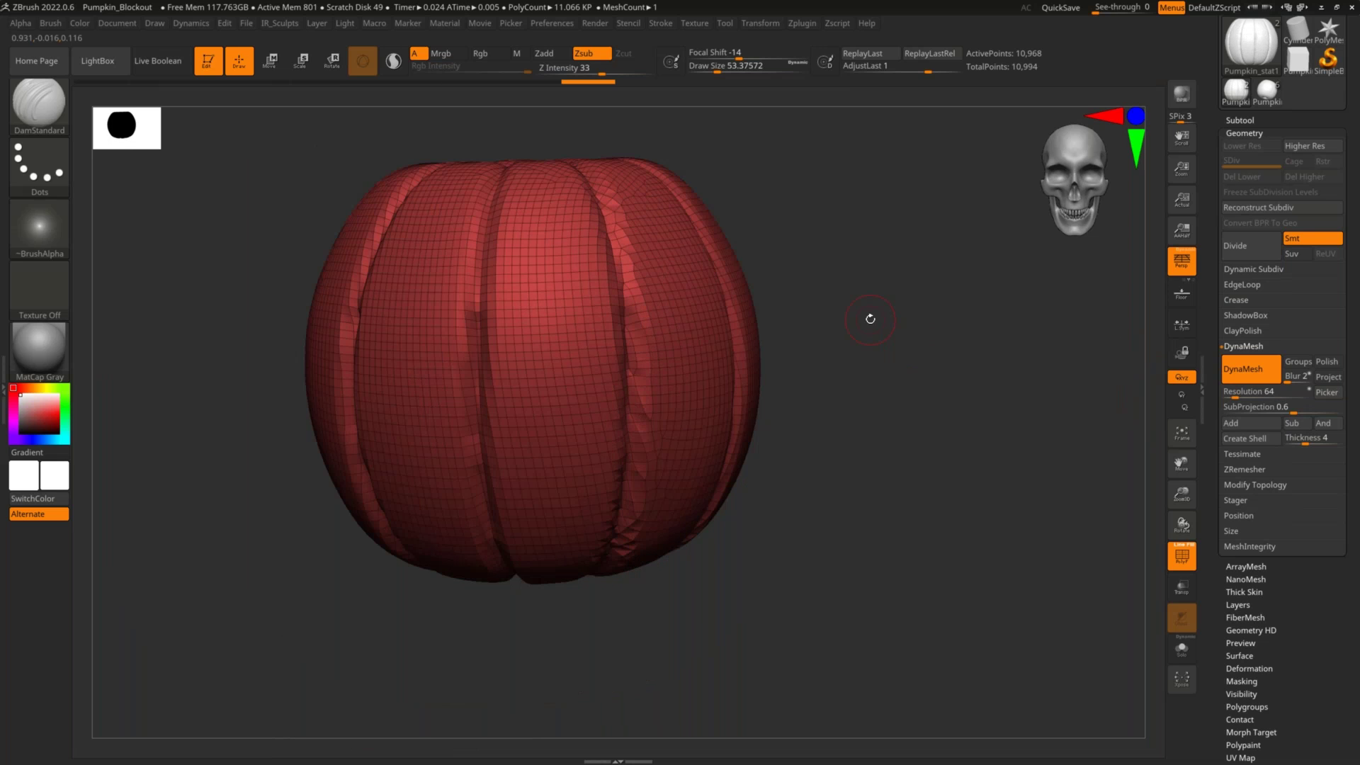
key("ctrl")
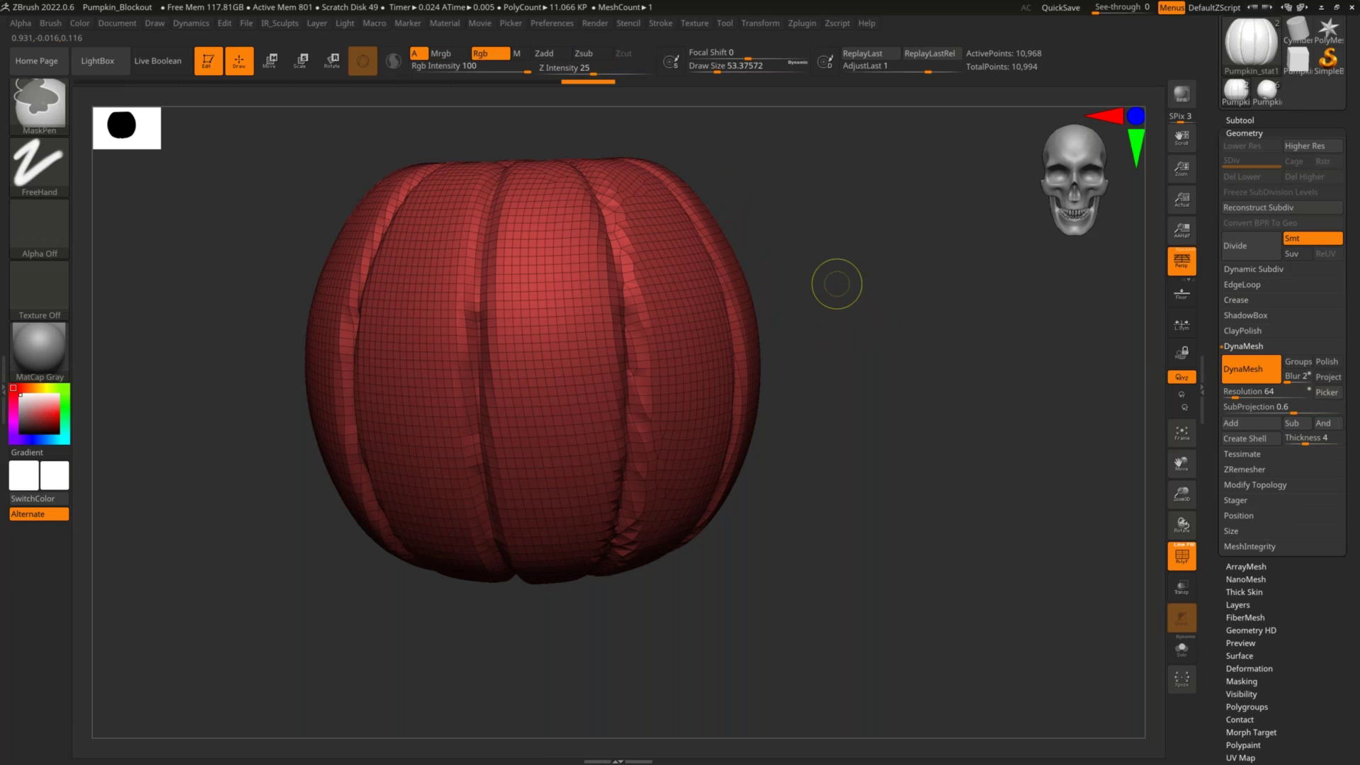
key("shift+f")
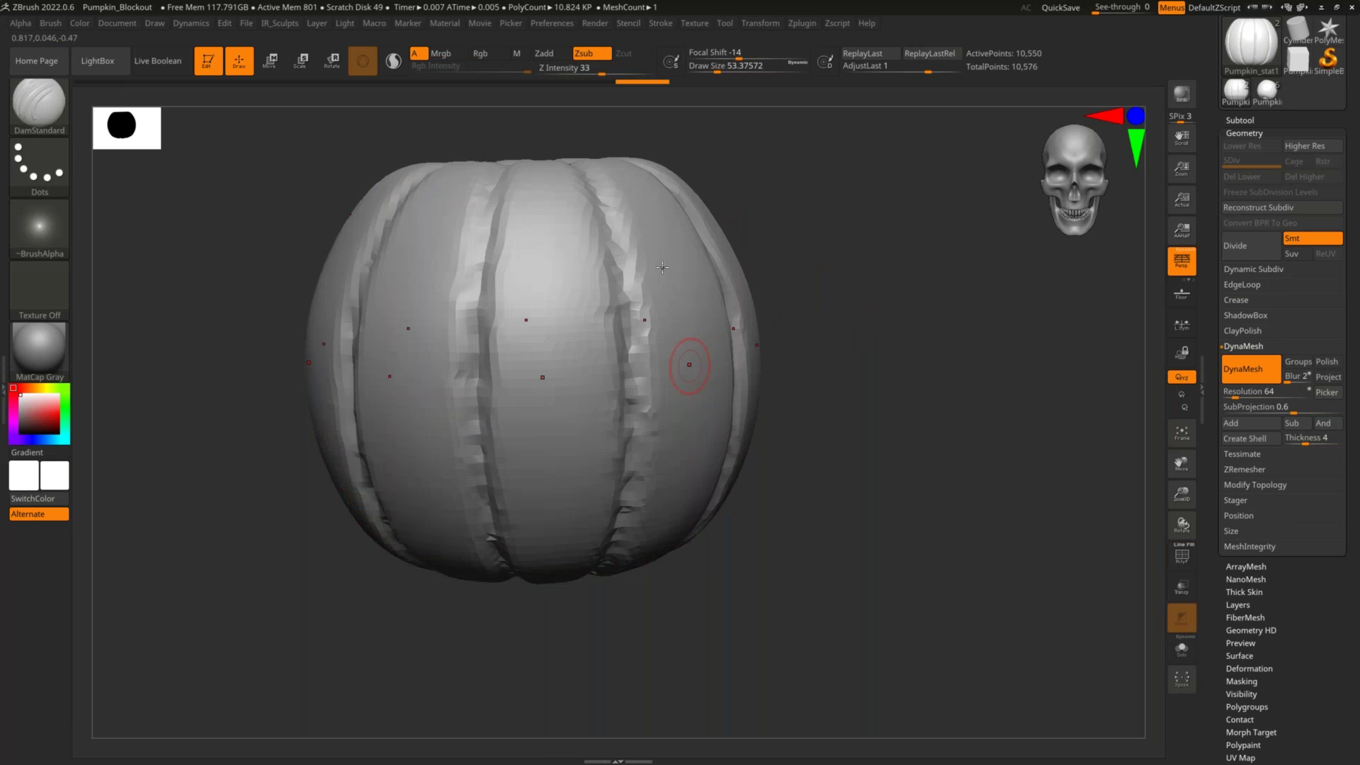
key("ctrl+z")
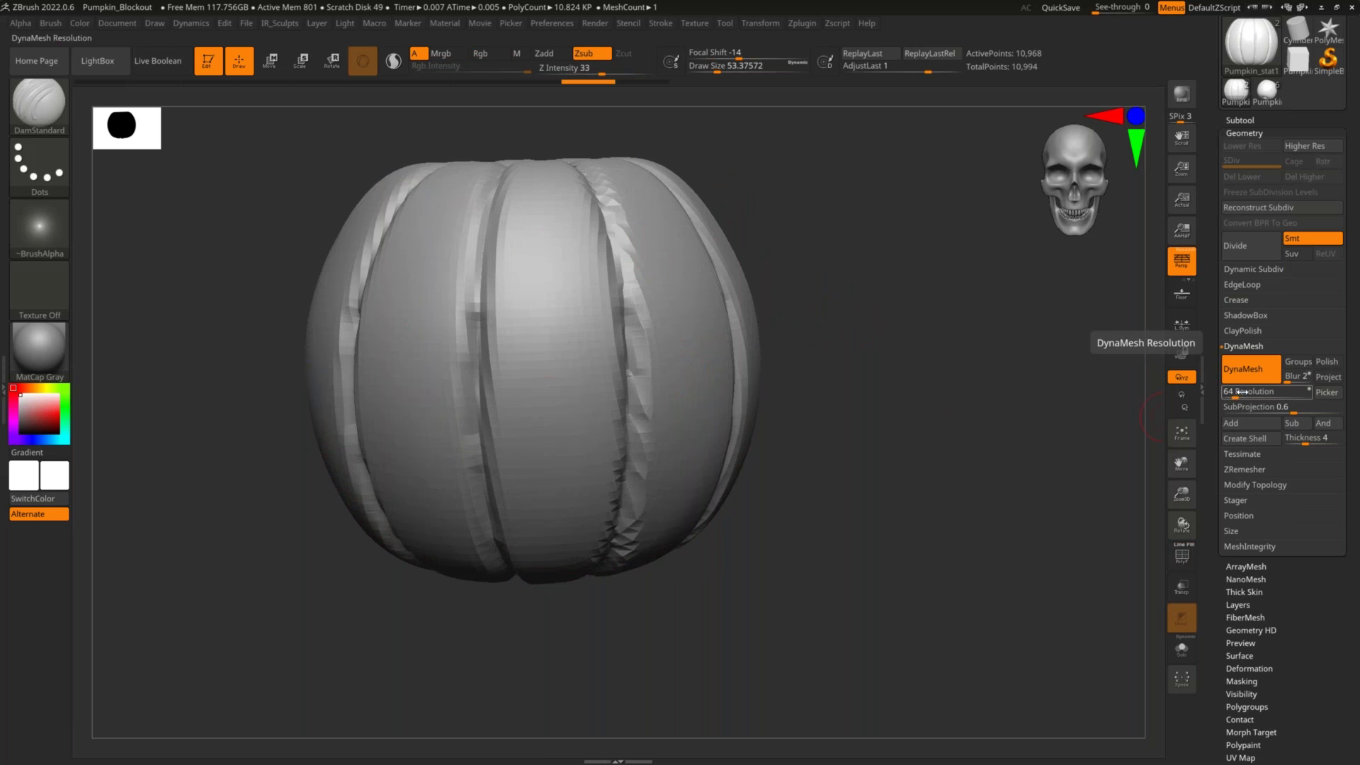
Try remeshing the pumpkin with DynaMesh at resolution 136, inspect the grooves, and undo the remesh
left_click_drag(1236, 395, 1240, 395)
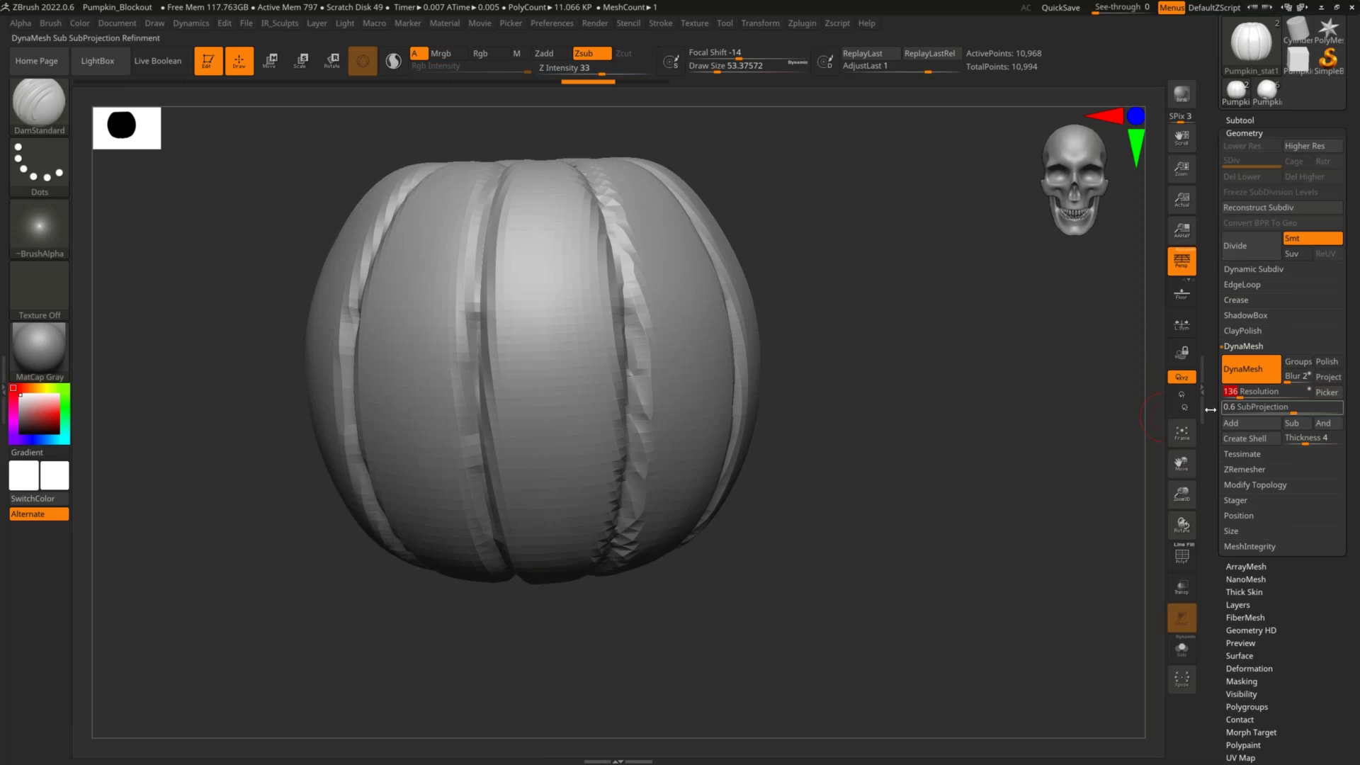
left_click_drag(895, 211, 938, 417, "ctrl")
left_click_drag(895, 330, 660, 550)
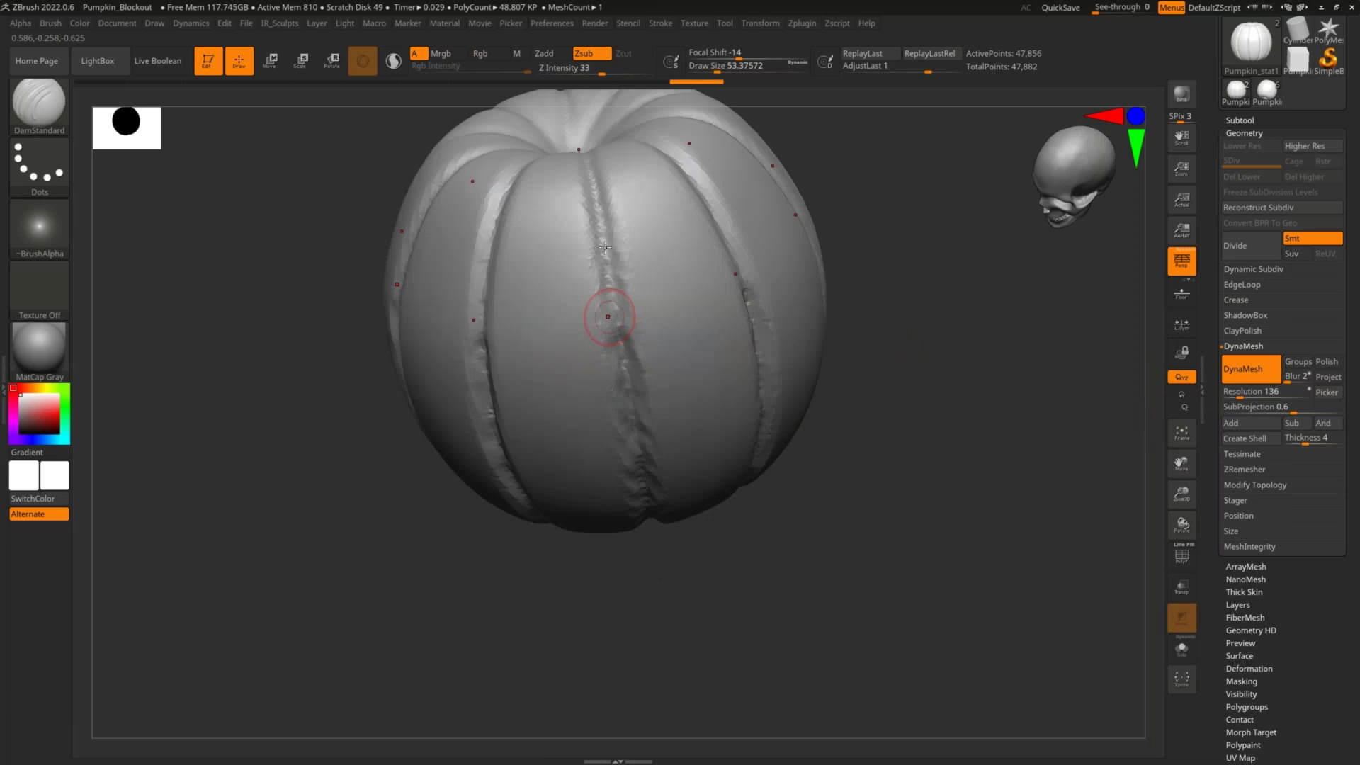
left_click_drag(947, 313, 917, 324, "shift")
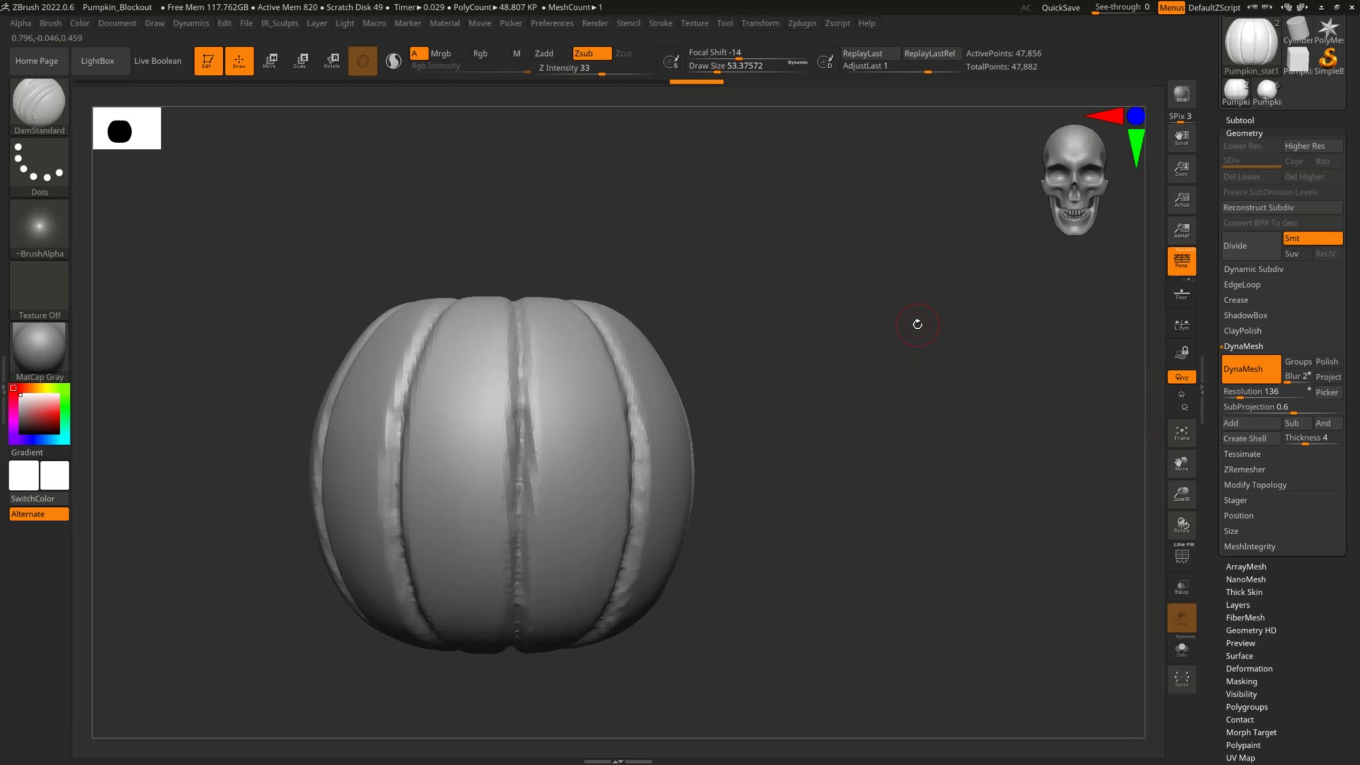
key("ctrl+z")
key("ctrl+z")
key("ctrl+z")
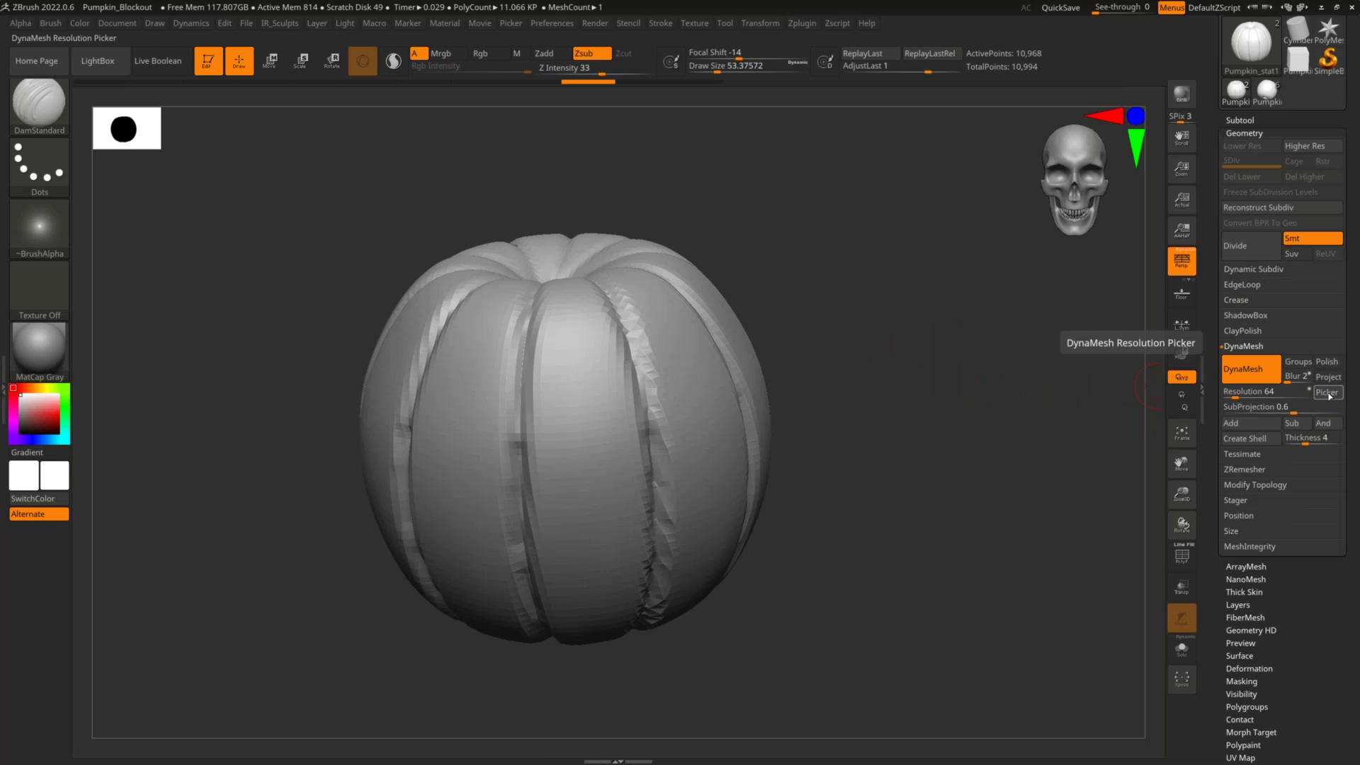
Sample the pumpkin's polygon size with the DynaMesh resolution picker, set the resolution to 168, and remesh the pumpkin
left_click_drag(1299, 410, 647, 374)
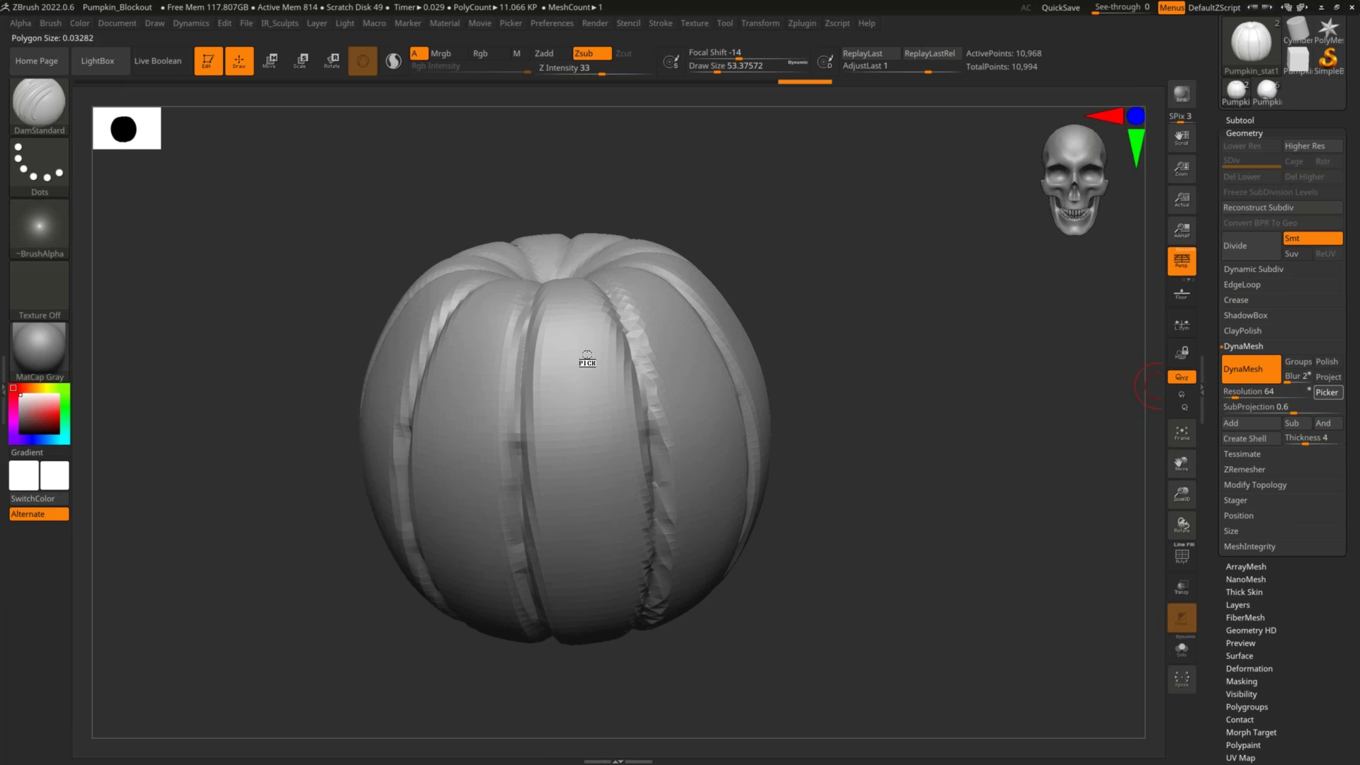
left_click_drag(614, 297, 614, 306)
left_click(1242, 396)
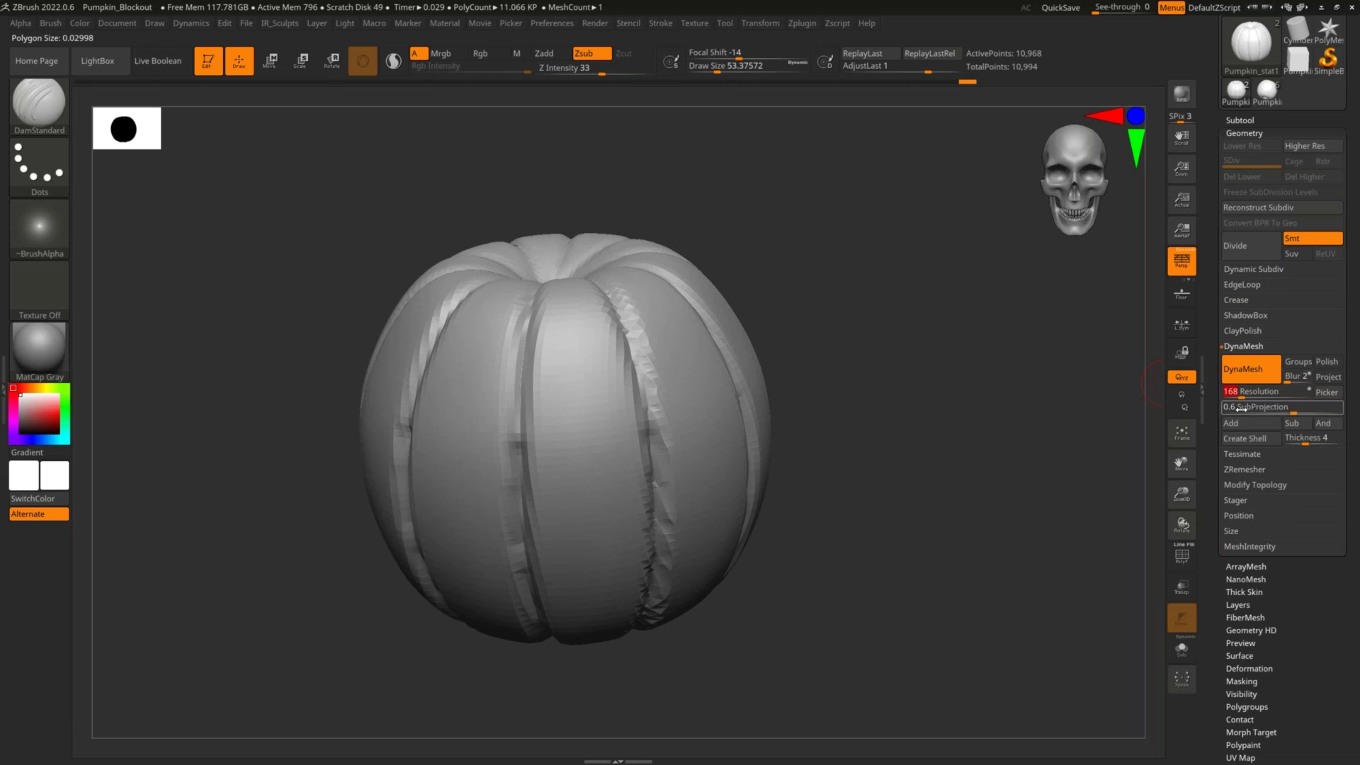
left_click_drag(895, 292, 909, 375, "ctrl")
Check the remeshed pumpkin's density by toggling its wireframe, and pick a DynaMesh resolution of 152 from its surface
left_click(1235, 396)
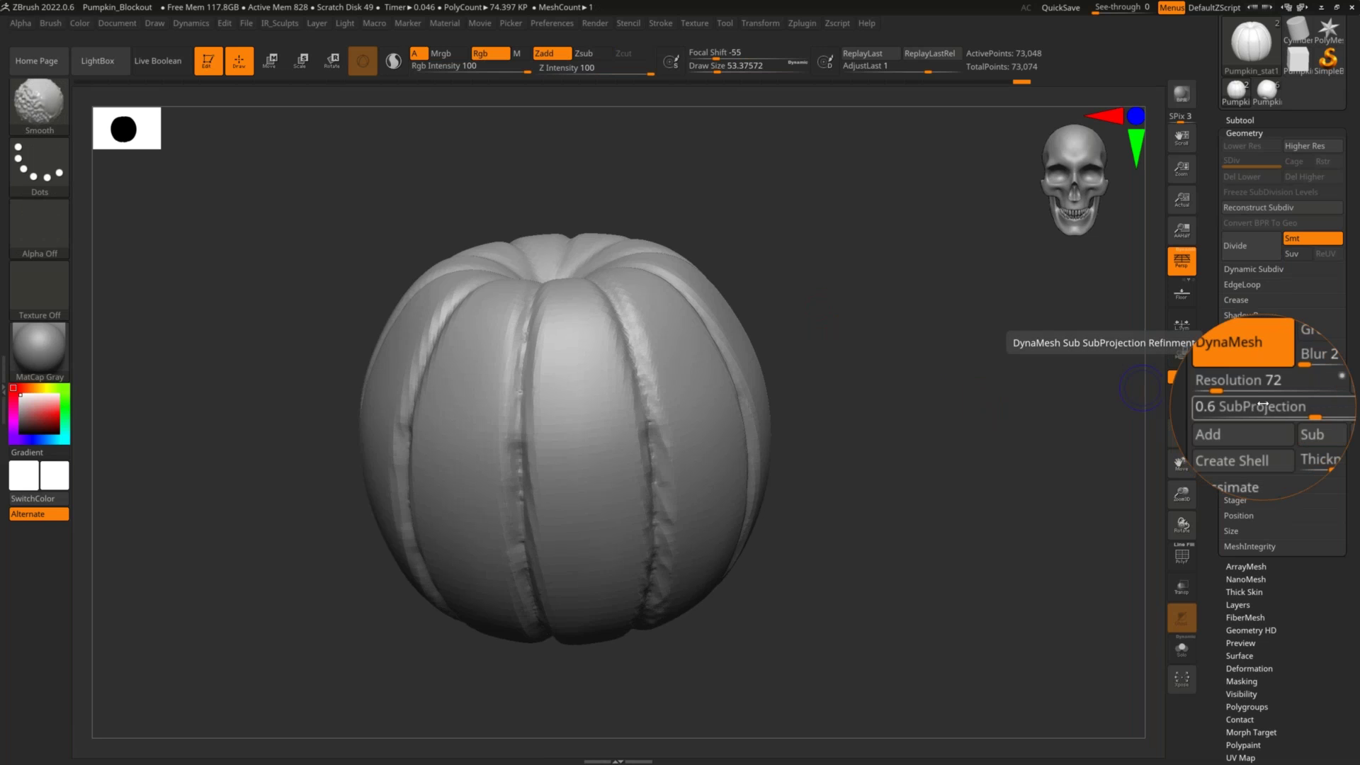
right_click(1099, 493)
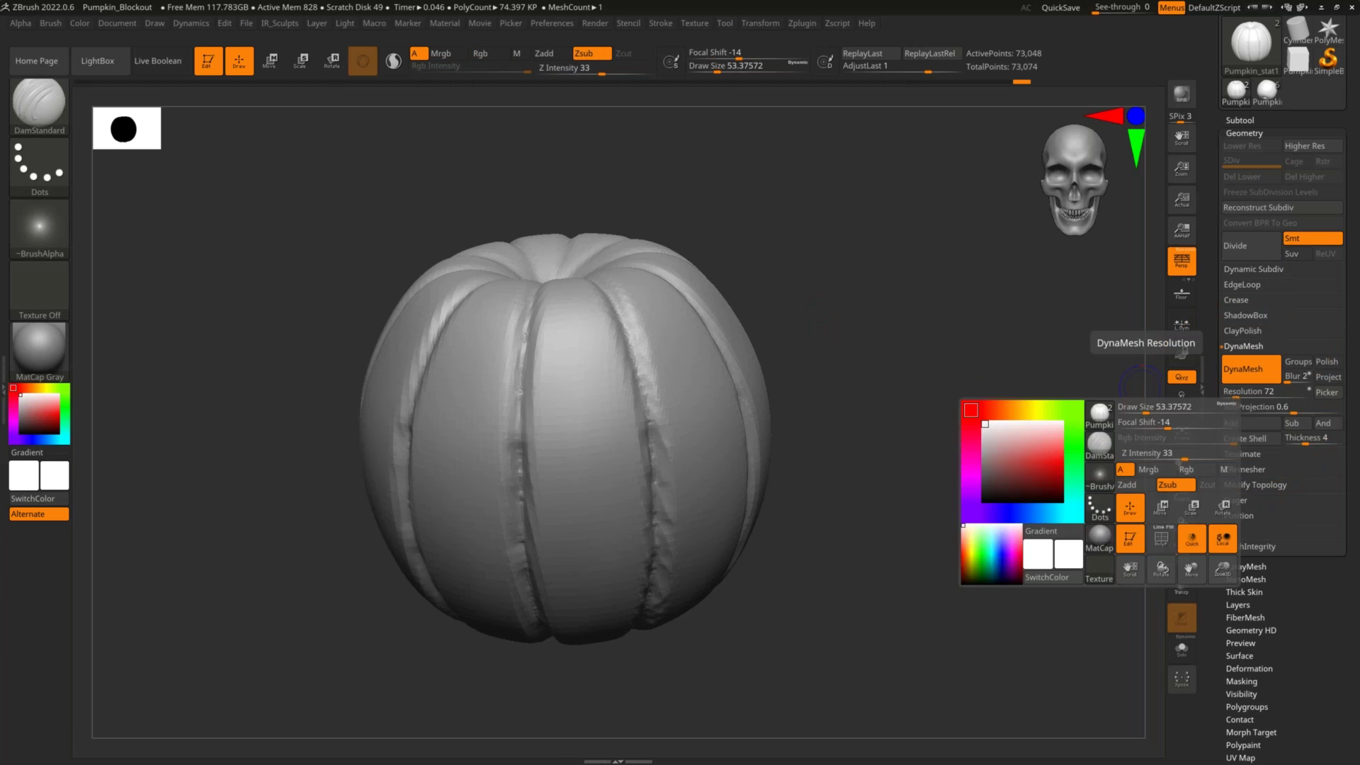
key("shift+f")
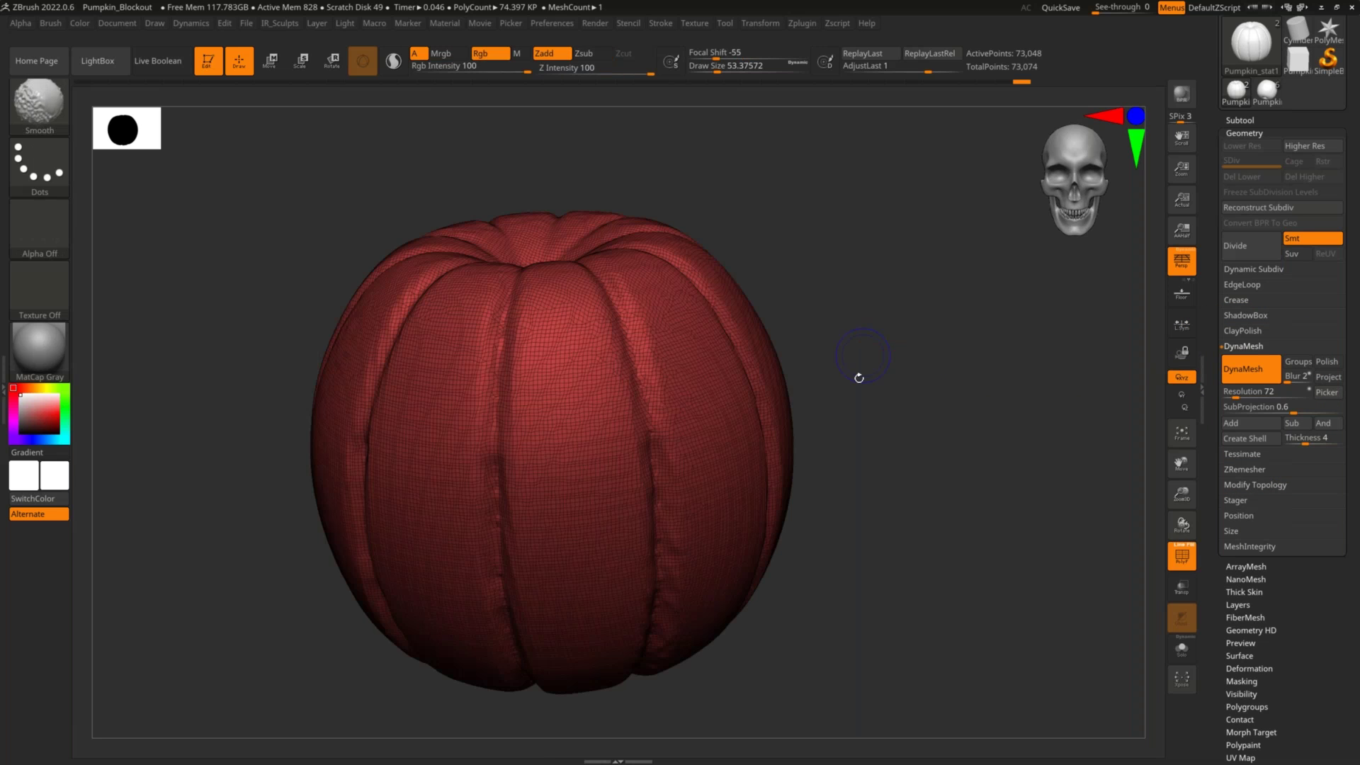
key("shift+f")
left_click_drag(822, 391, 644, 404)
key("shift")
key("shift+f")
key("shift+f")
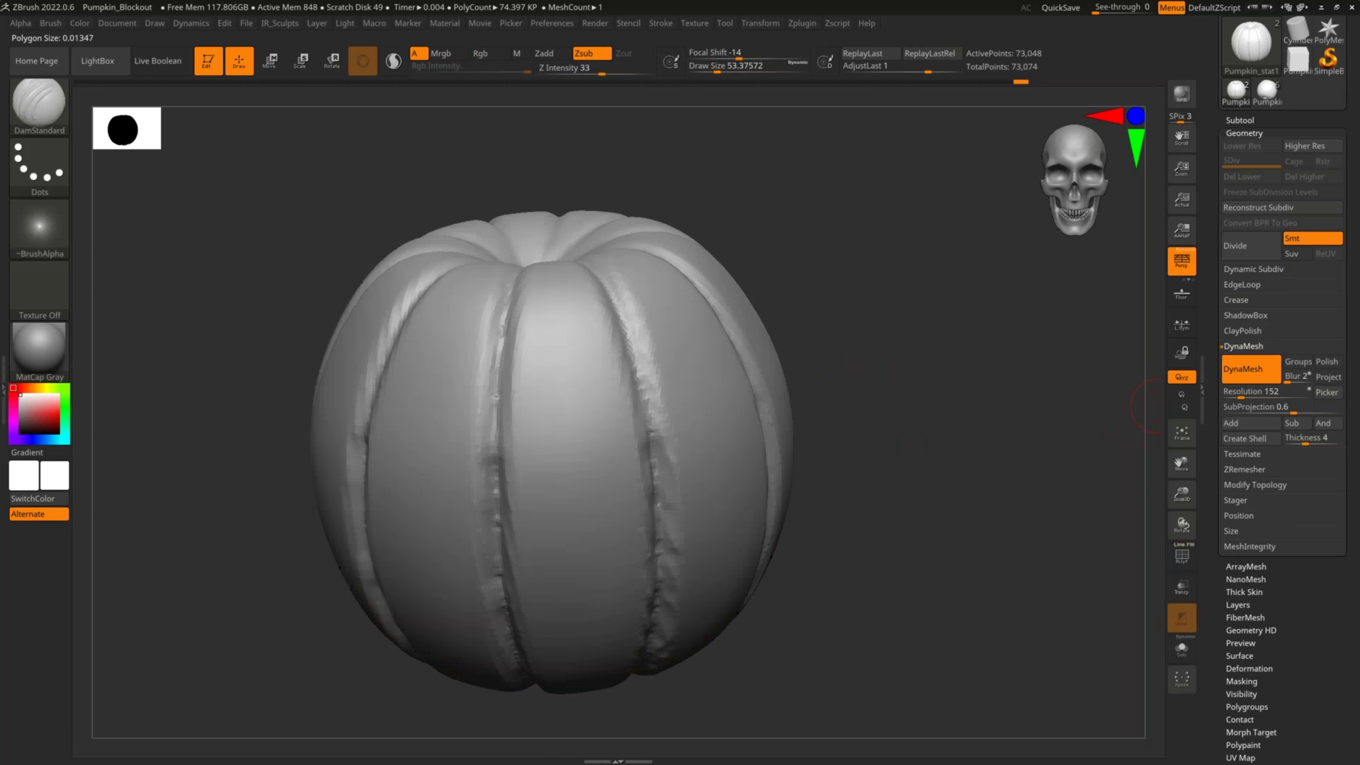
Increase the brush's Draw Size to 64.61 for working on the remeshed pumpkin
mouse_move(904, 306)
right_mouse_down("ctrl")
mouse_move(890, 295)
mouse_move(797, 310)
right_mouse_up("ctrl")
key("s")
left_click_drag(796, 312, 802, 312)
mouse_move(802, 312)
right_mouse_down()
mouse_move(871, 288)
mouse_move(815, 213)
right_mouse_up()
left_click_drag(871, 289, 795, 295)
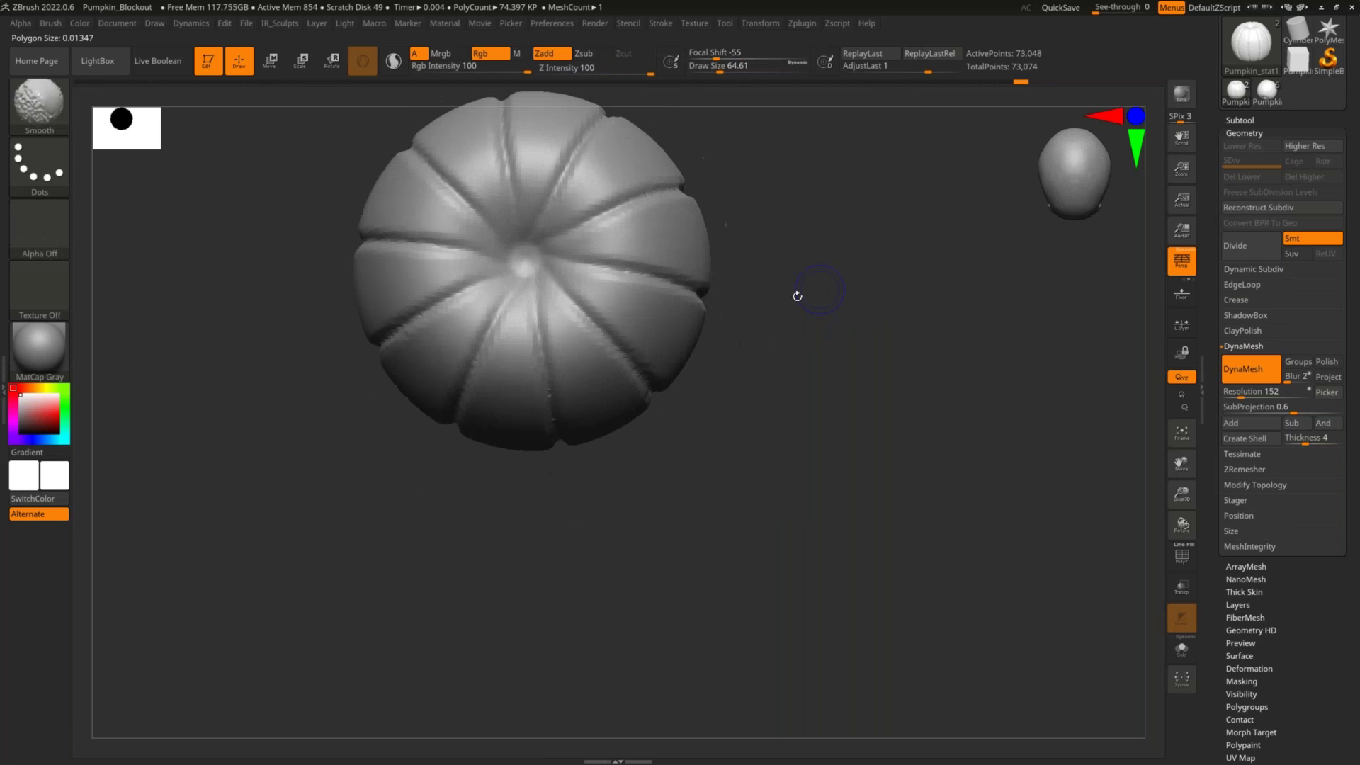
Carve the existing rib grooves deeper with the DamStandard brush, running from the crown down the sides and into the underside
left_click_drag(542, 274, 586, 317)
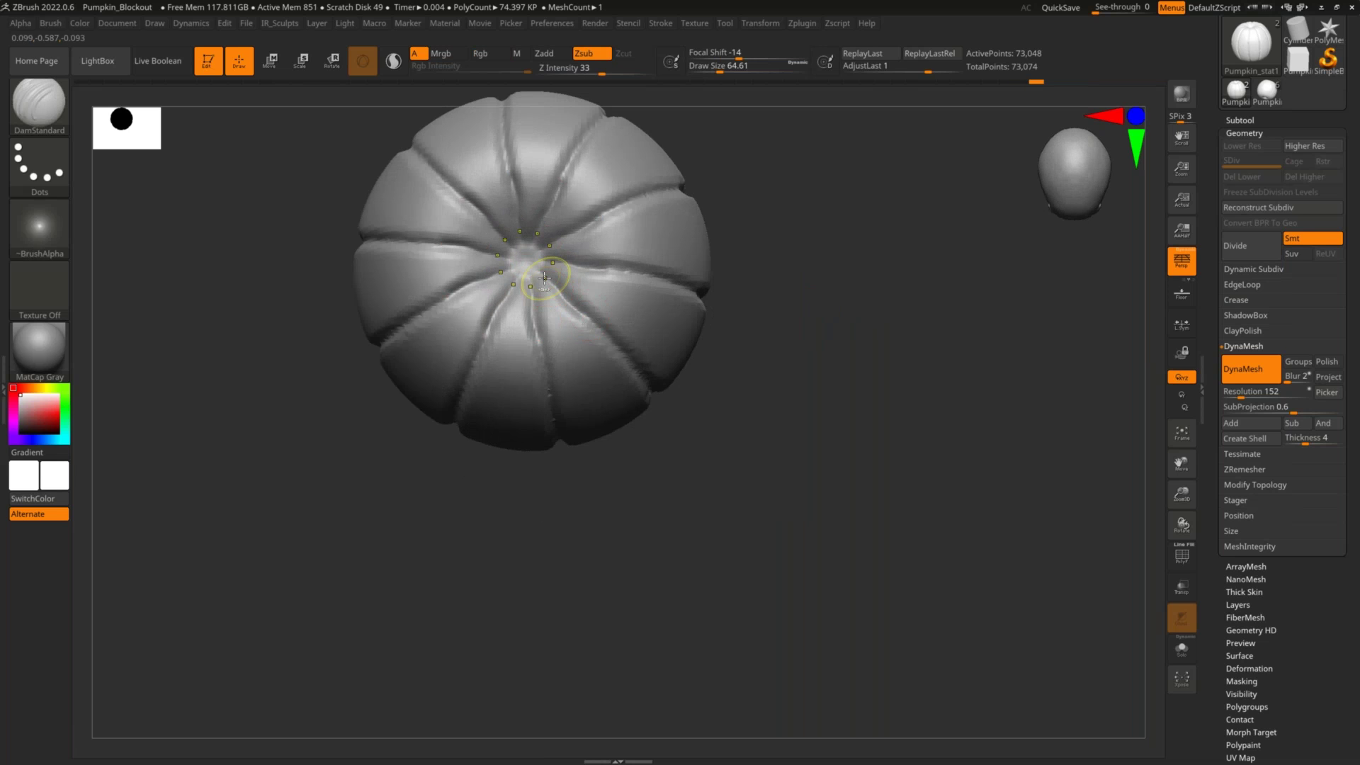
left_click_drag(539, 274, 641, 382)
left_click_drag(786, 455, 784, 282)
left_click_drag(601, 237, 704, 480)
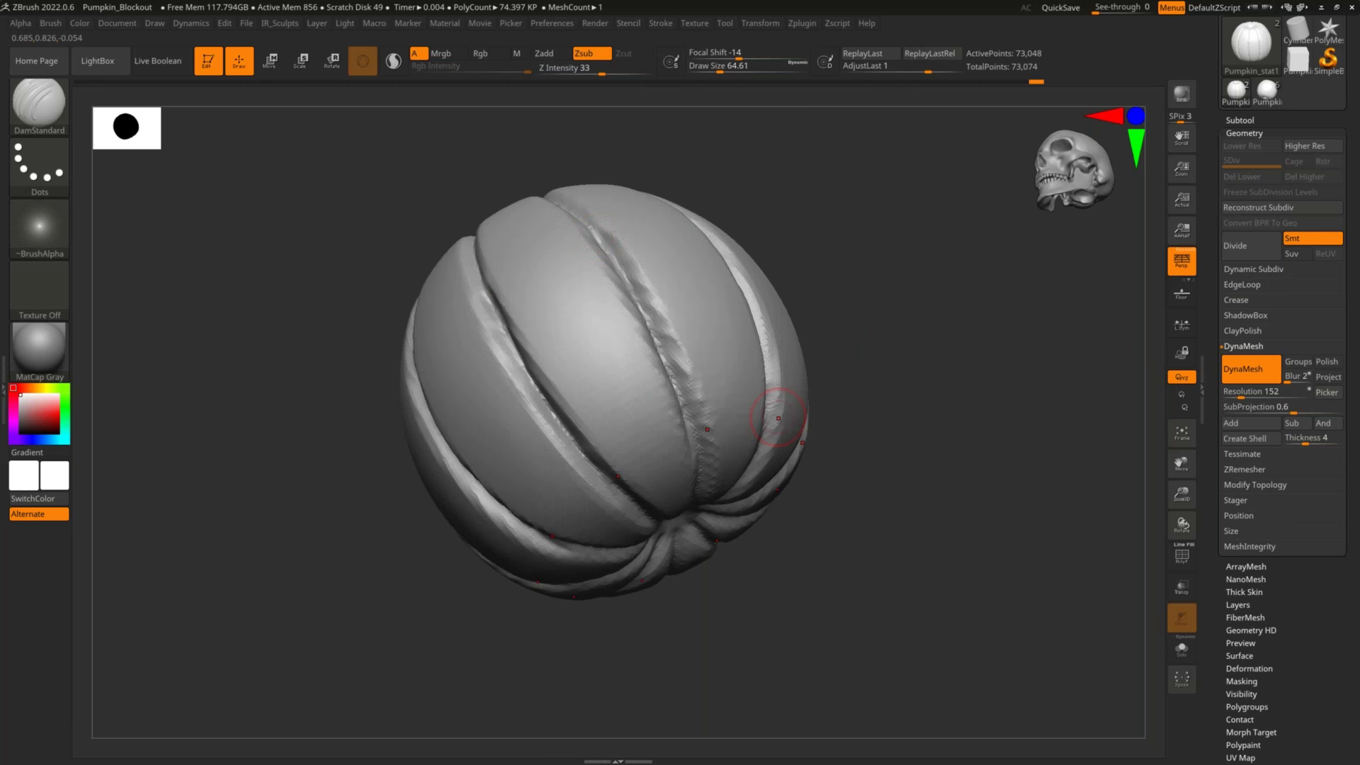
left_click_drag(825, 411, 814, 354)
mouse_move(685, 393)
left_mouse_down()
mouse_move(657, 382)
mouse_move(678, 527)
left_mouse_up()
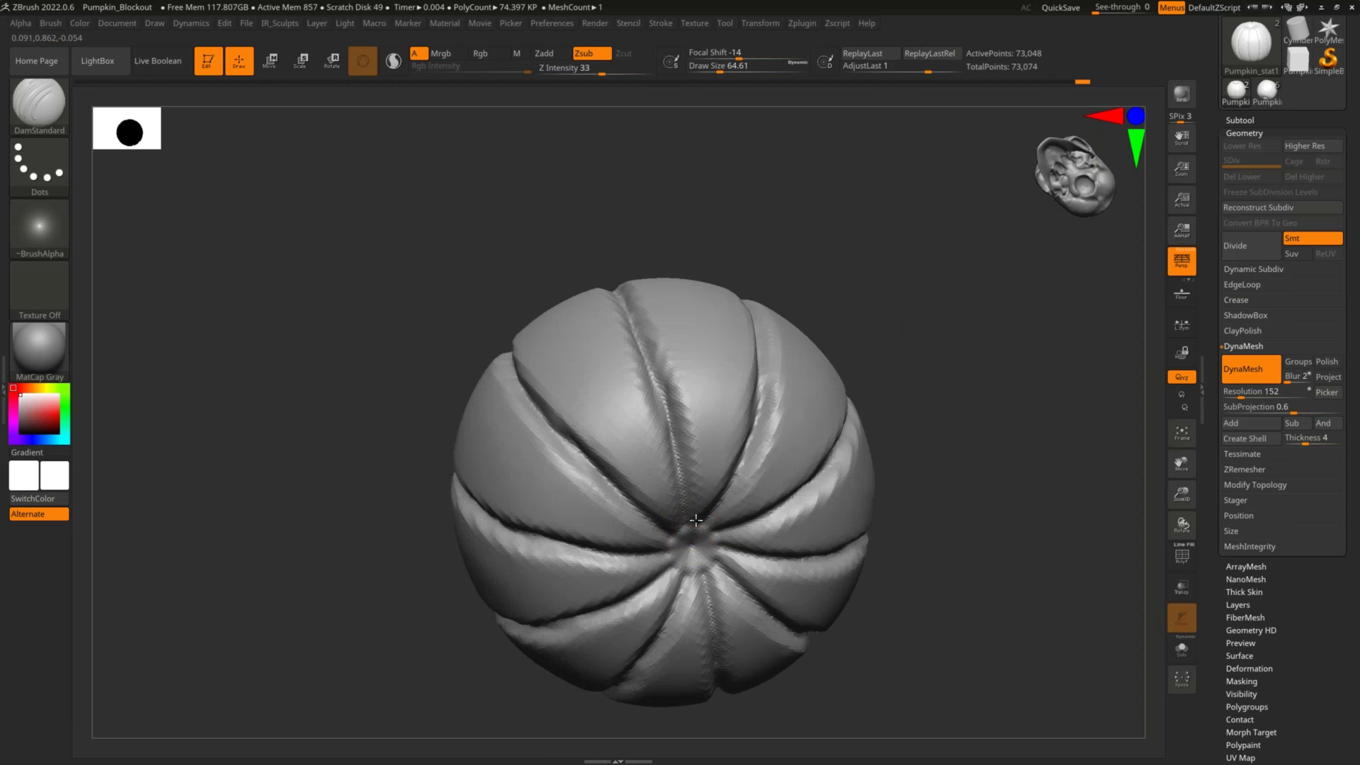
mouse_move(855, 419)
left_mouse_down("shift")
mouse_move(928, 410)
mouse_move(945, 437)
mouse_move(915, 427)
mouse_move(986, 422)
mouse_move(977, 412)
left_mouse_up("shift")
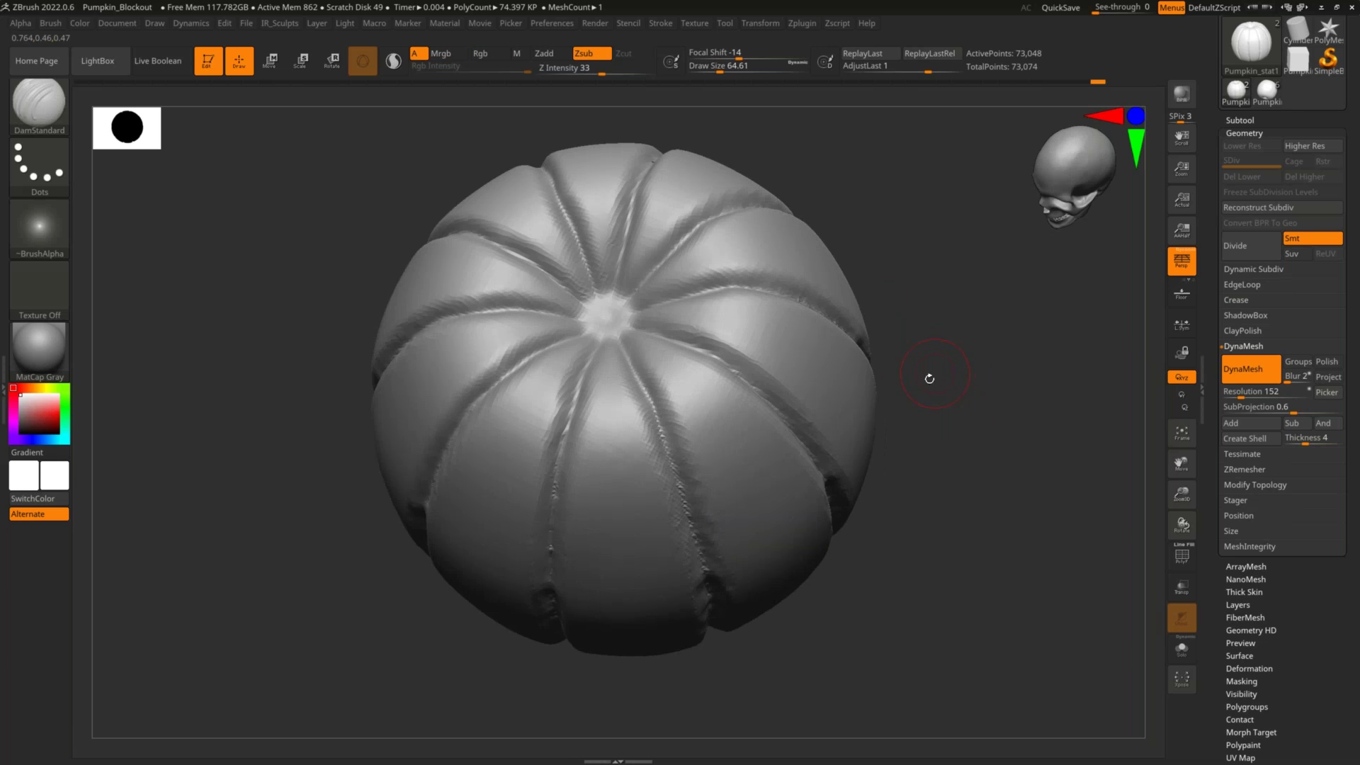
Step back through the undo history to the pumpkin's smooth form from before any rib grooves were carved
key("ctrl")
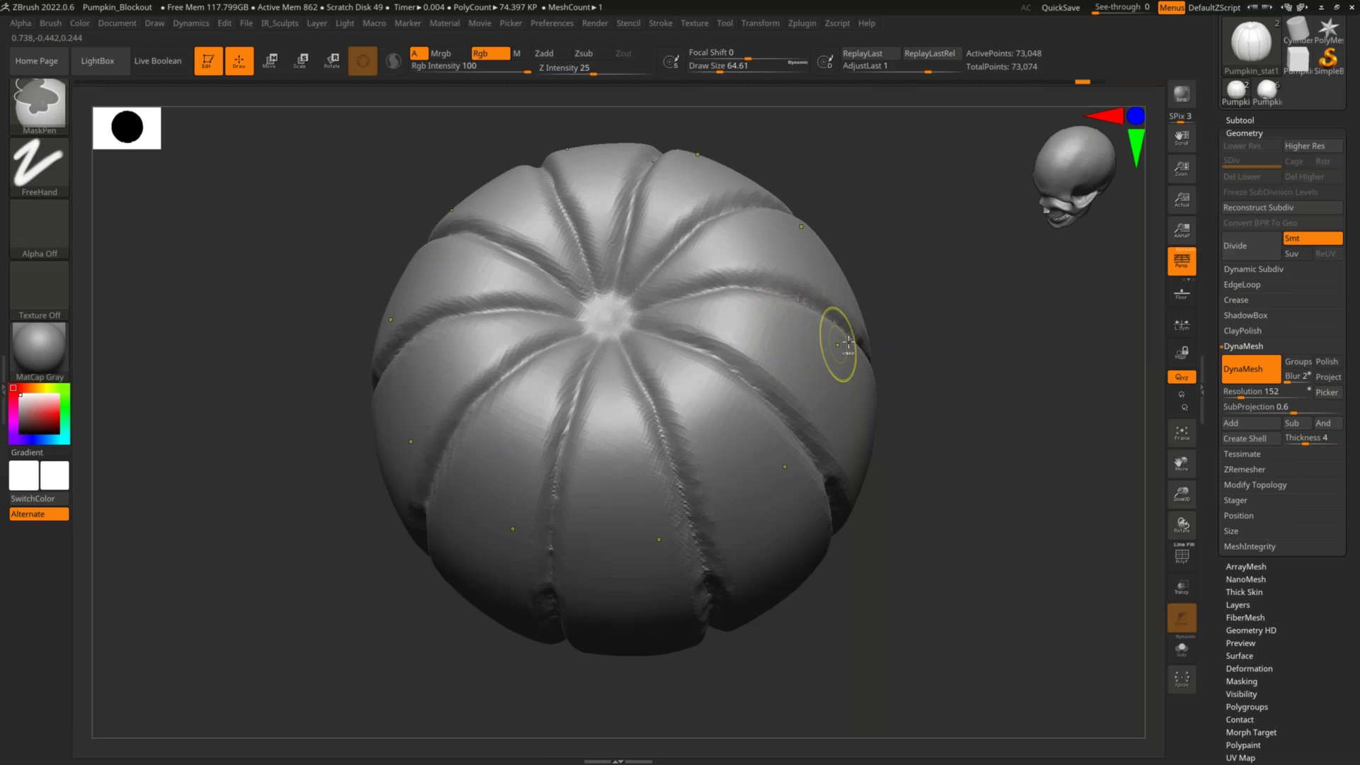
left_click_drag(911, 349, 951, 330)
key("ctrl+z")
key("ctrl+z")
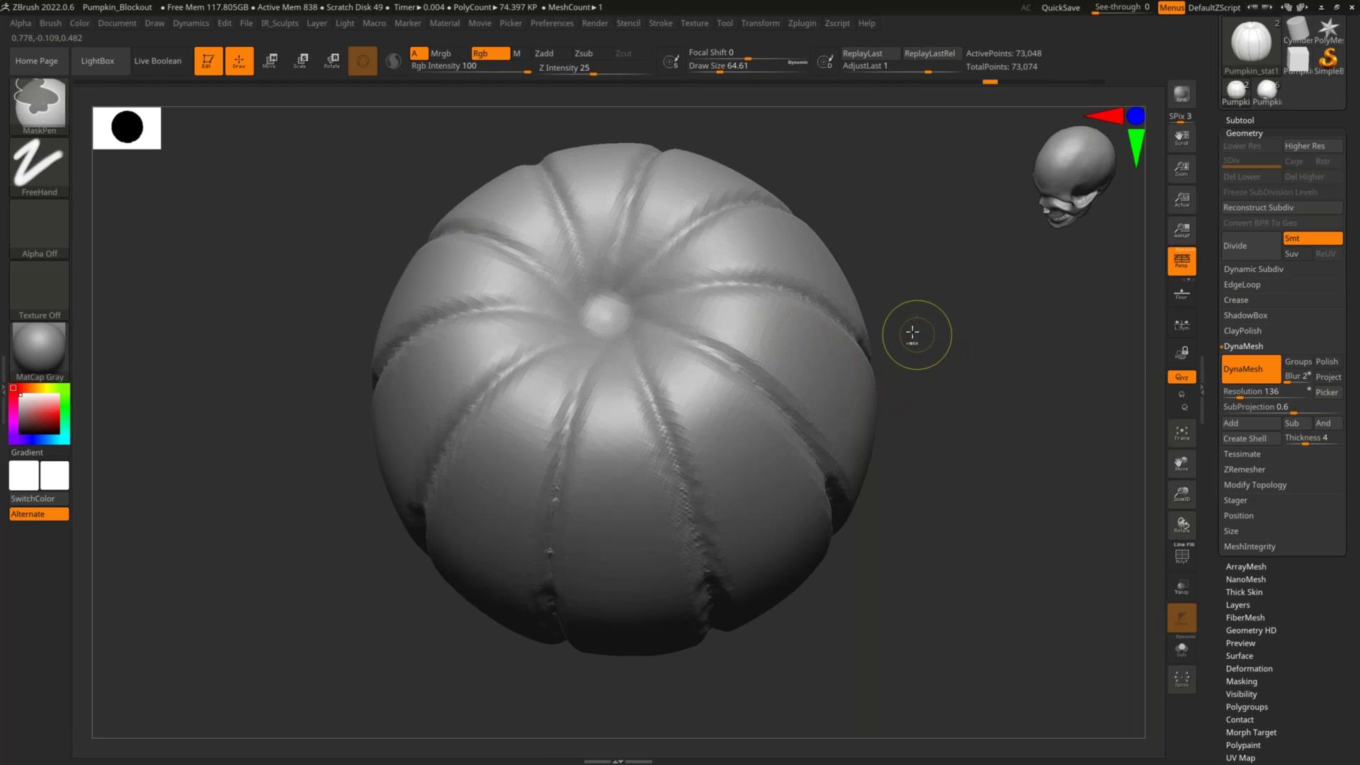
key("ctrl+z")
key("ctrl+z")
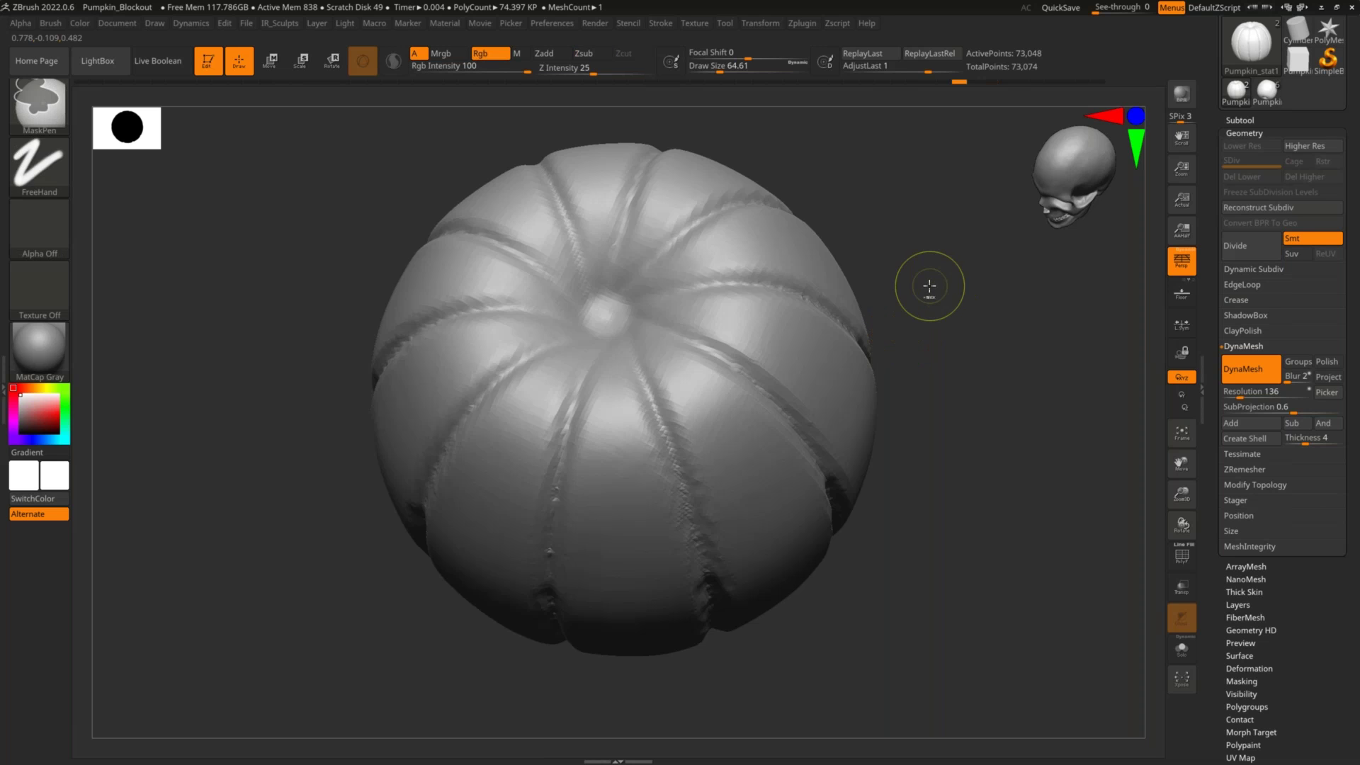
key("ctrl+z")
key("ctrl+z")
key("ctrl+z")
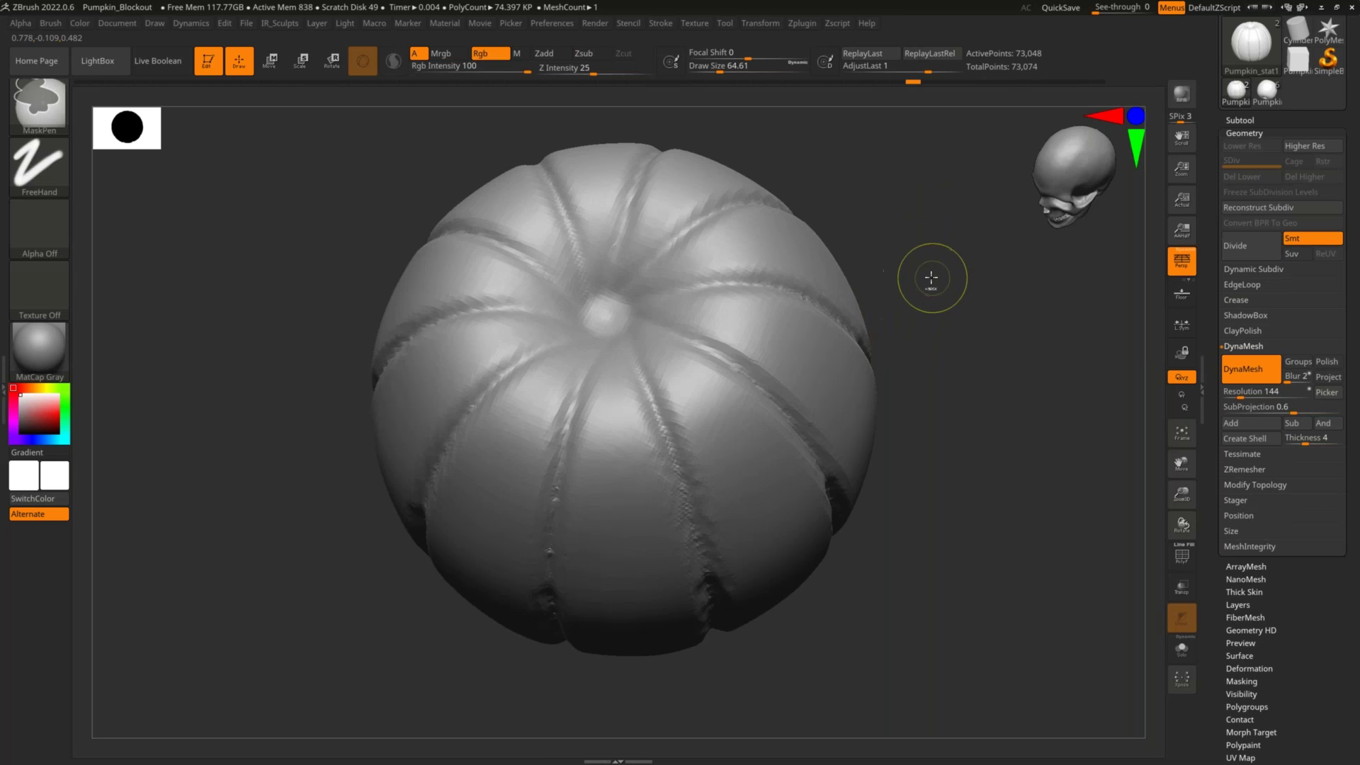
key("ctrl+z")
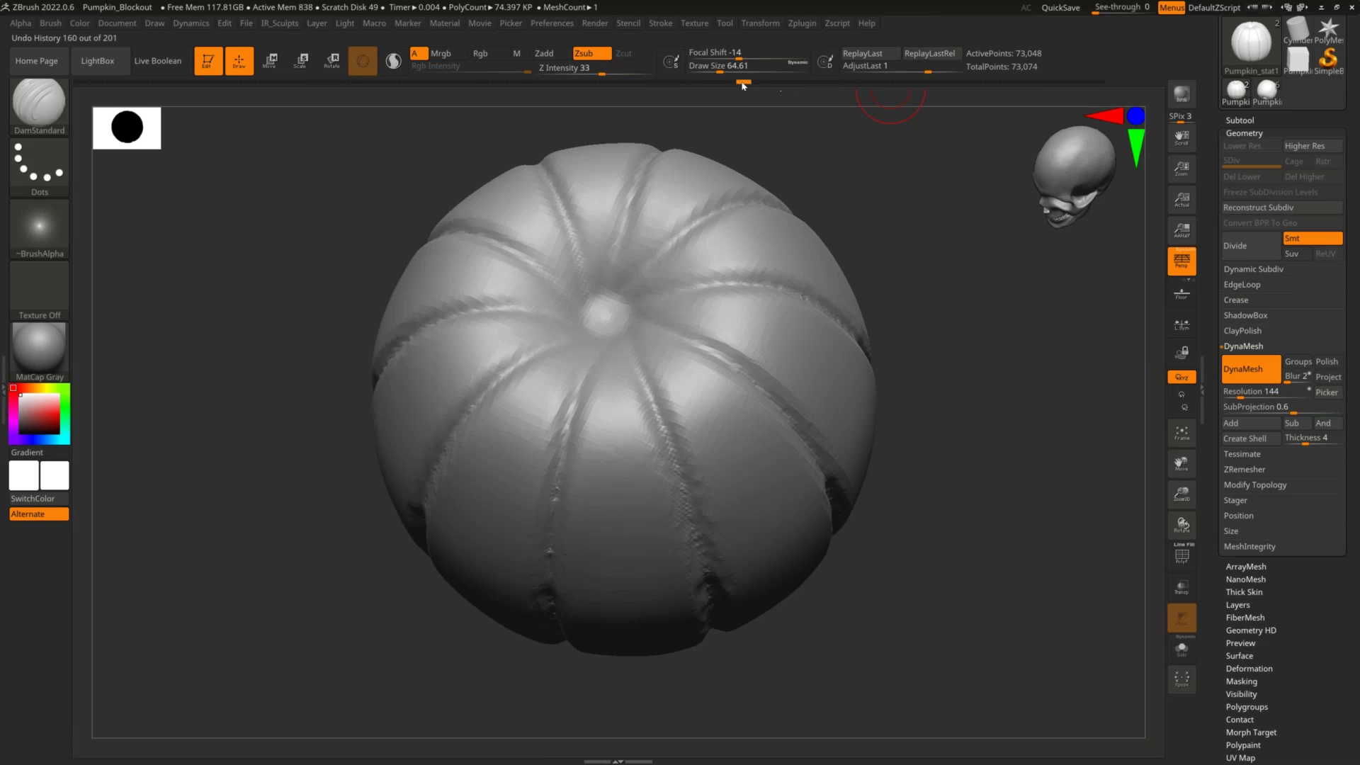
left_click_drag(544, 94, 413, 92)
left_click_drag(303, 112, 65, 138)
Set the DynaMesh resolution to 152, remesh the smooth pumpkin, and check its density with the wireframe
left_click_drag(916, 294, 833, 460, "alt")
left_click_drag(912, 300, 911, 330)
left_click(1267, 391)
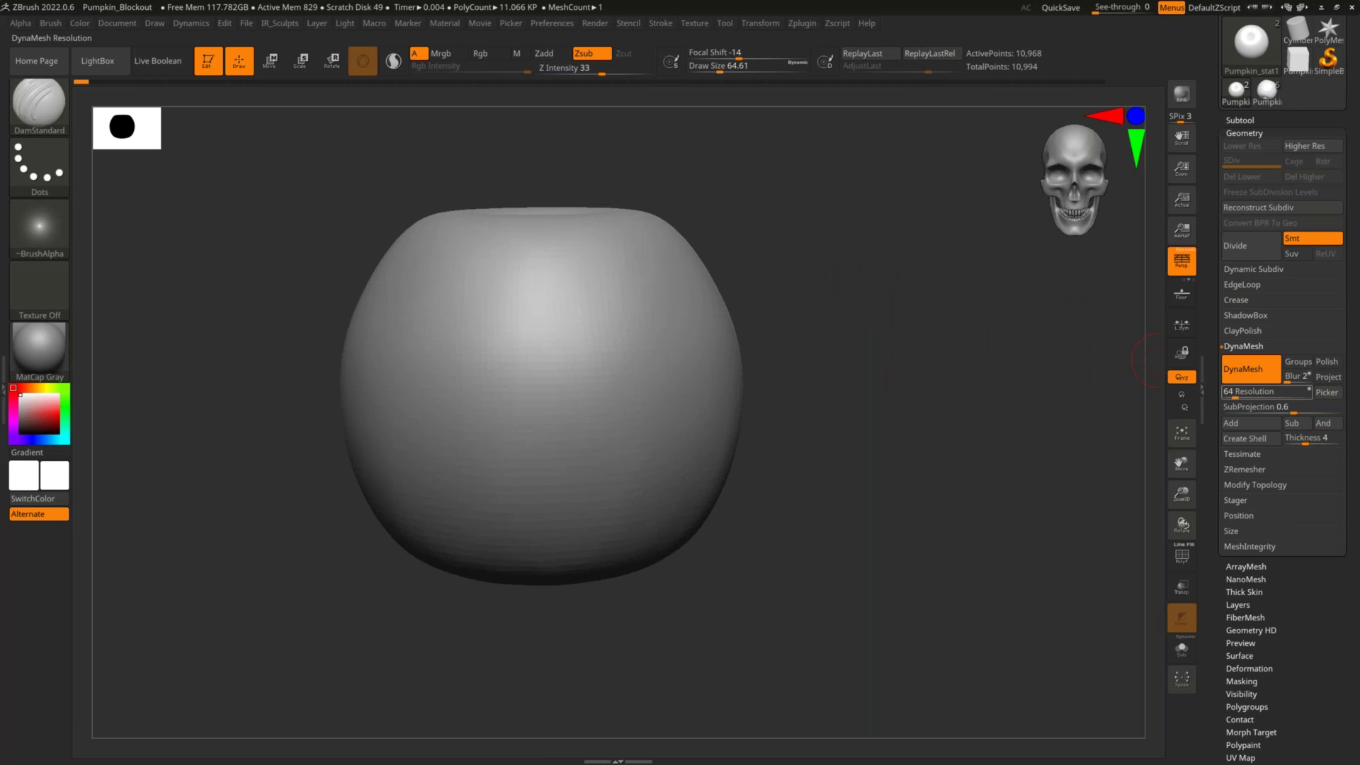
type("152")
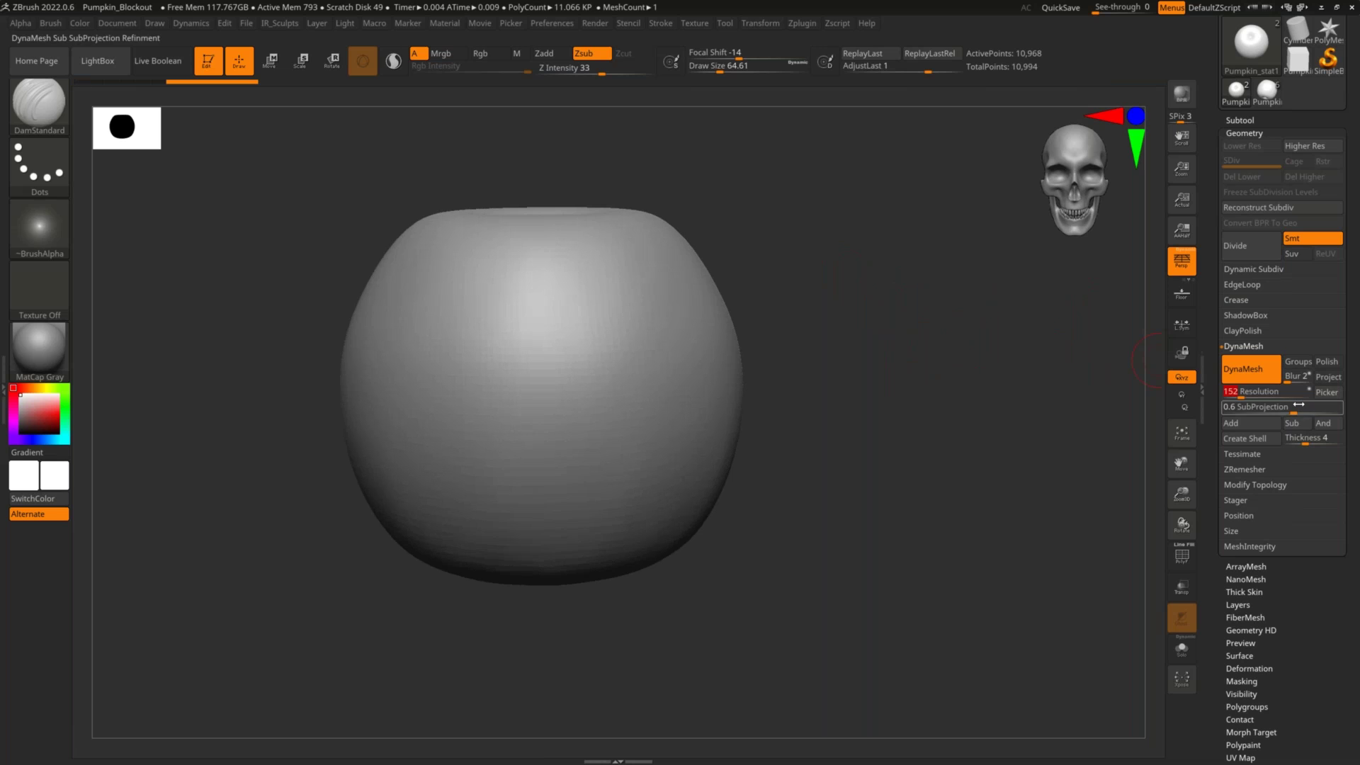
key("Return")
left_click_drag(876, 250, 810, 267, "ctrl")
key("shift+f")
key("shift+f")
mouse_move(850, 310)
left_mouse_down()
mouse_move(860, 396)
mouse_move(878, 407)
left_mouse_up()
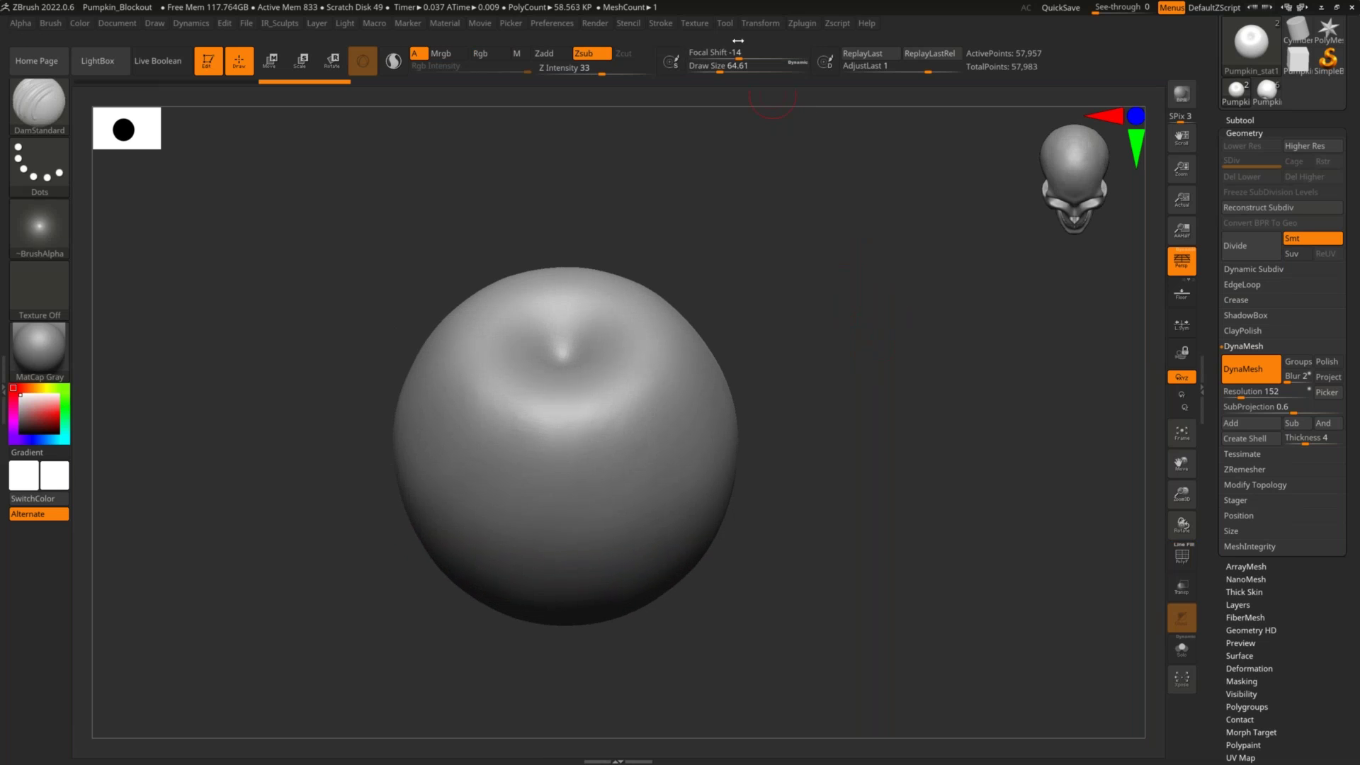
Raise the DamStandard brush's LazyRadius to 22 in the Lazy Mouse settings
left_click(662, 22)
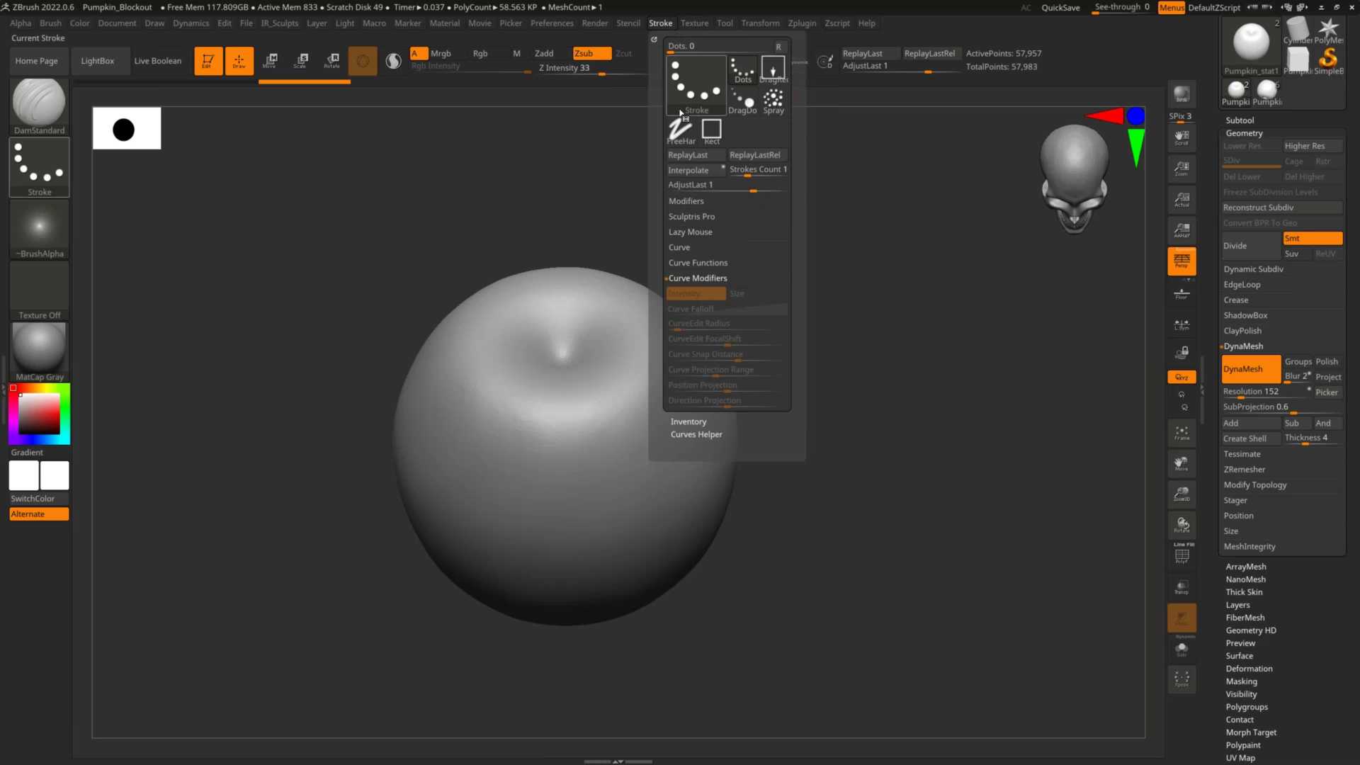
left_click(704, 235)
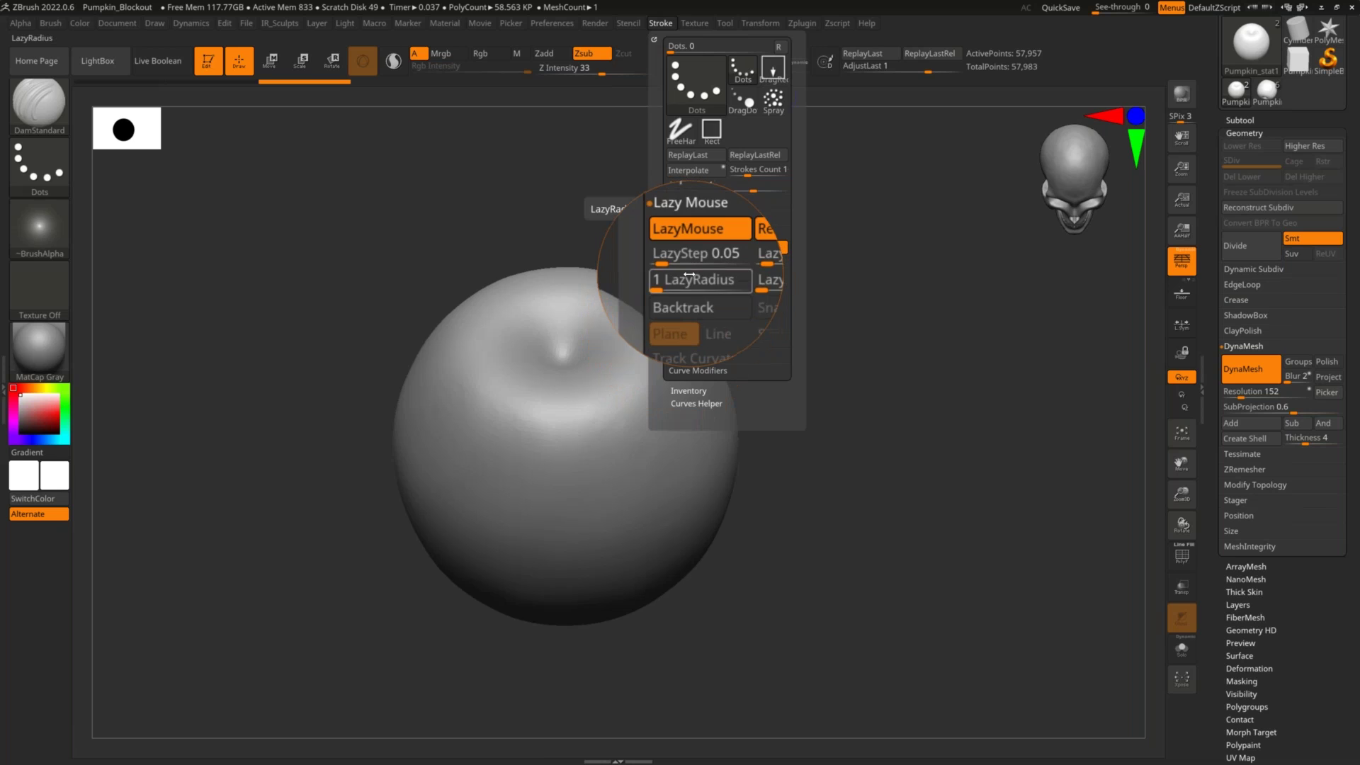
left_click(675, 282)
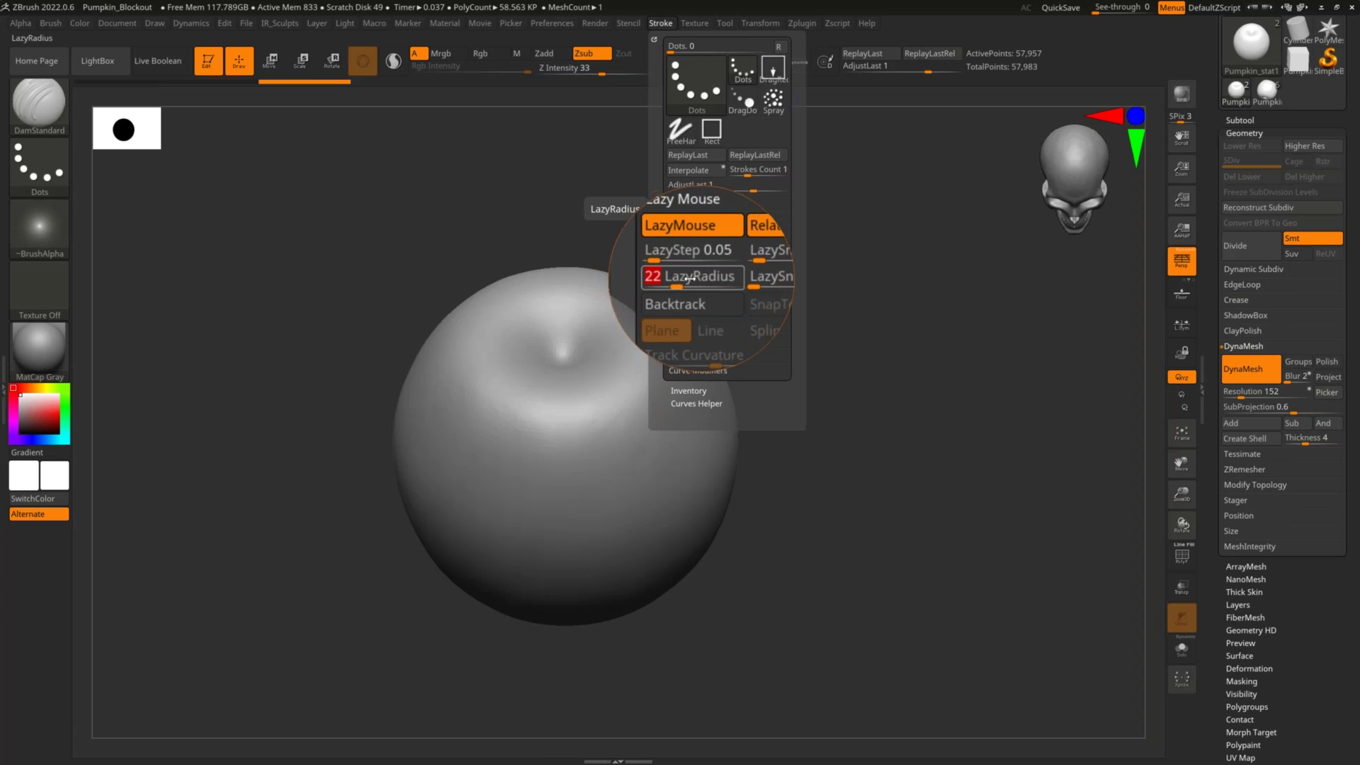
left_click_drag(693, 284, 711, 283)
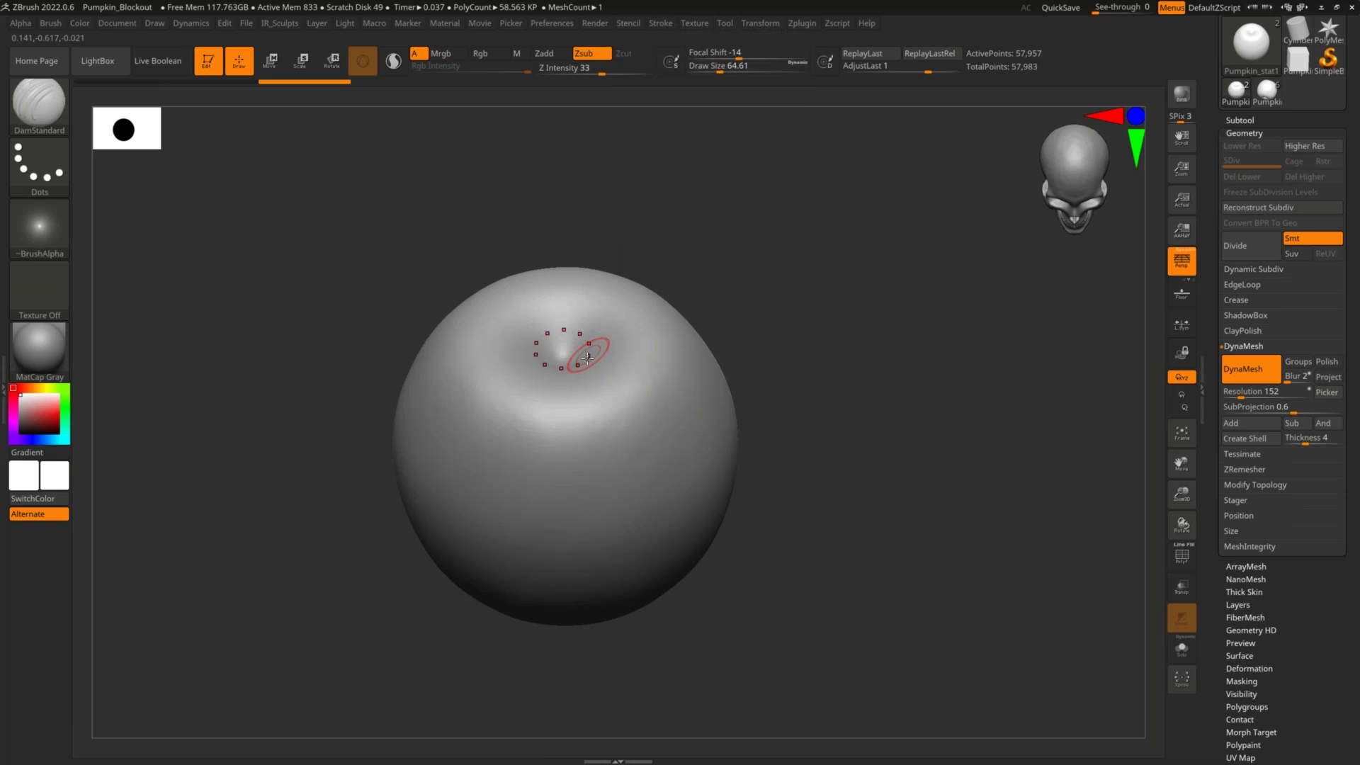
Try carving slanted rib grooves with DamStandard from the crown's dimple across the pumpkin's side, and undo the stroke
left_click_drag(573, 363, 589, 393)
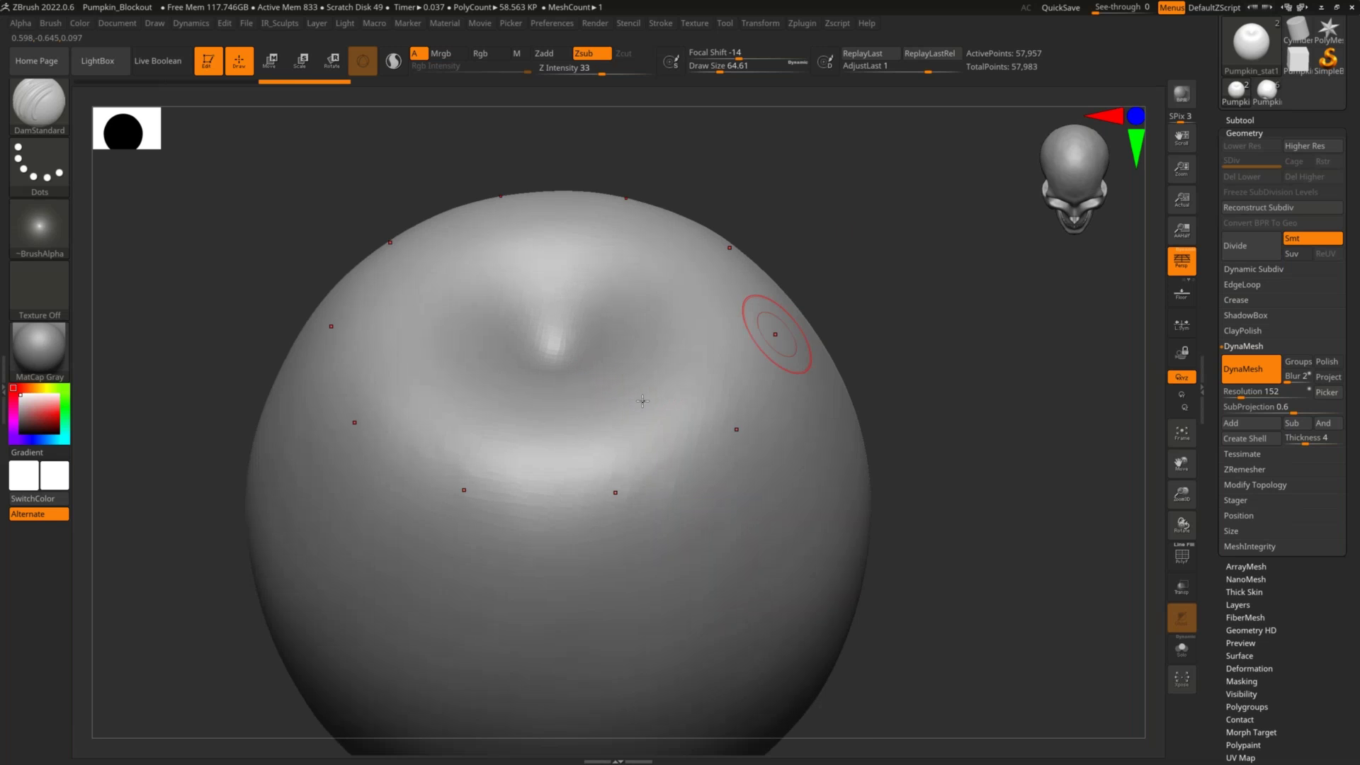
mouse_move(584, 399)
left_mouse_down()
mouse_move(637, 525)
mouse_move(658, 756)
left_mouse_up()
key("shift")
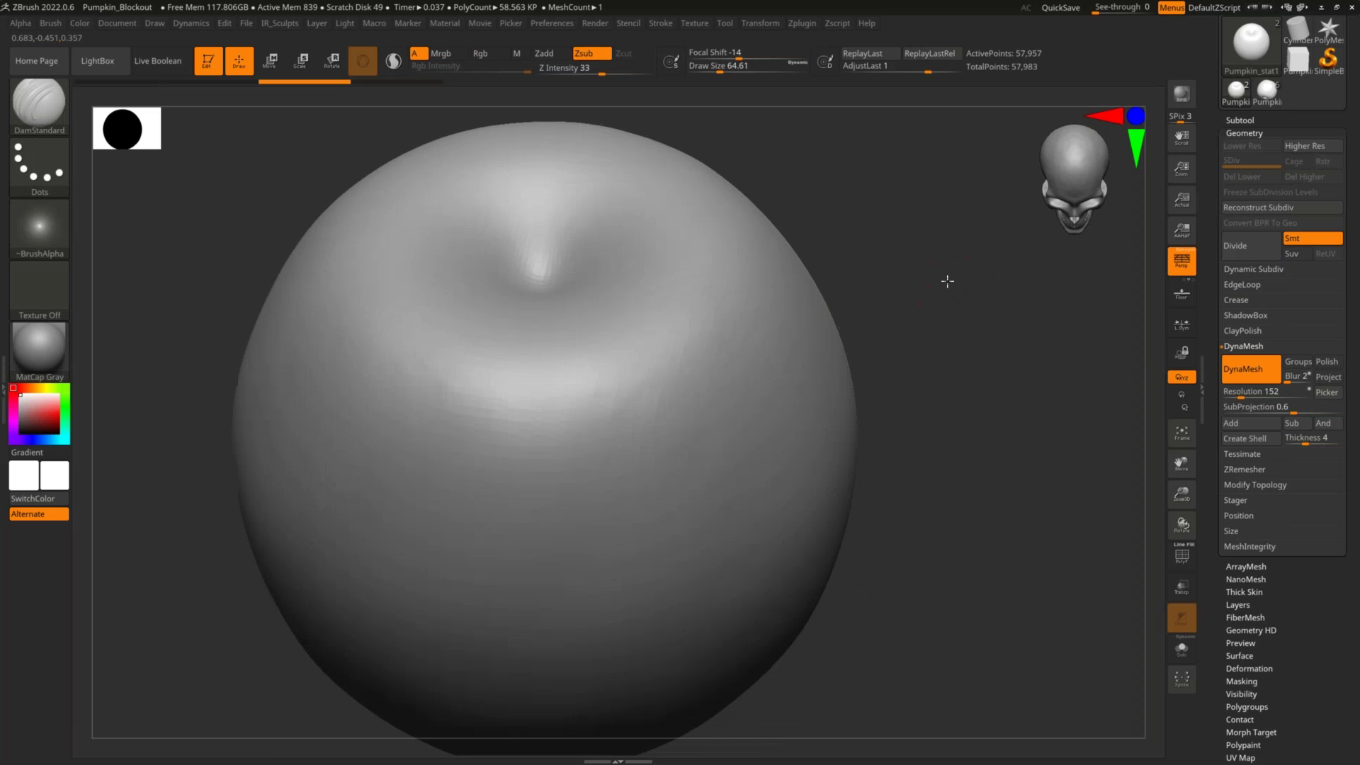
left_click_drag(947, 281, 868, 298, "alt")
left_click_drag(555, 268, 564, 293)
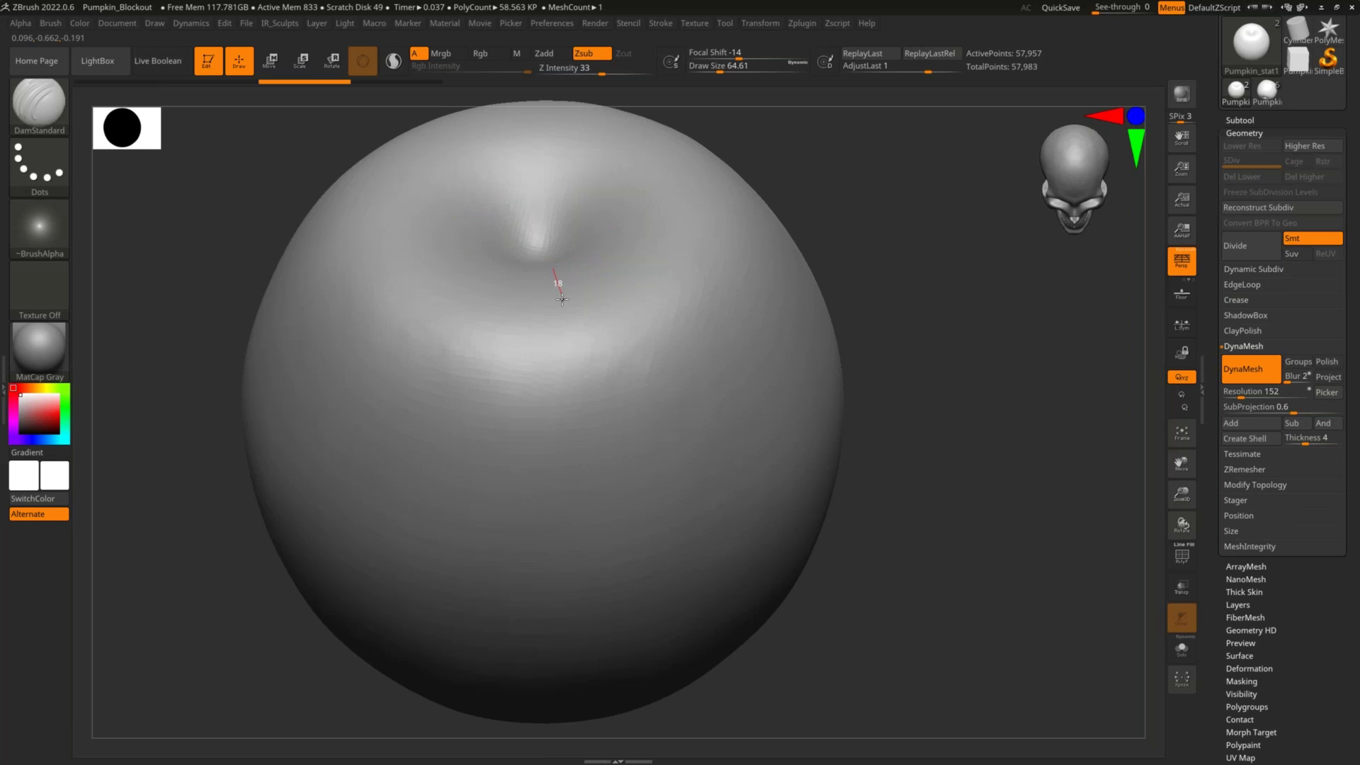
left_click_drag(564, 301, 648, 425)
mouse_move(764, 616)
left_mouse_down()
mouse_move(809, 670)
mouse_move(901, 322)
mouse_move(852, 510)
mouse_move(771, 613)
mouse_move(782, 617)
left_mouse_up()
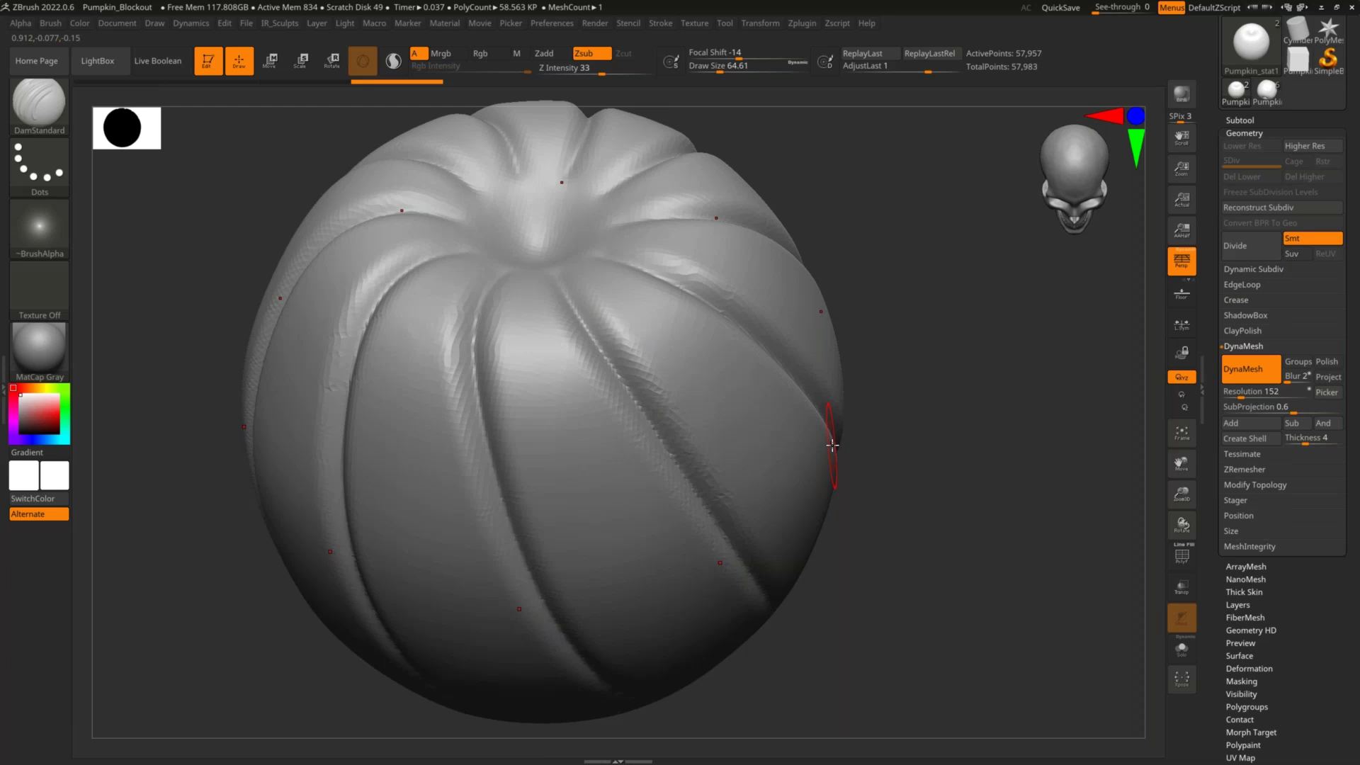
key("ctrl+z")
Try carving straight rib grooves from the centre of the crown's dimple down the pumpkin's sides, and undo them
left_click_drag(968, 468, 932, 538)
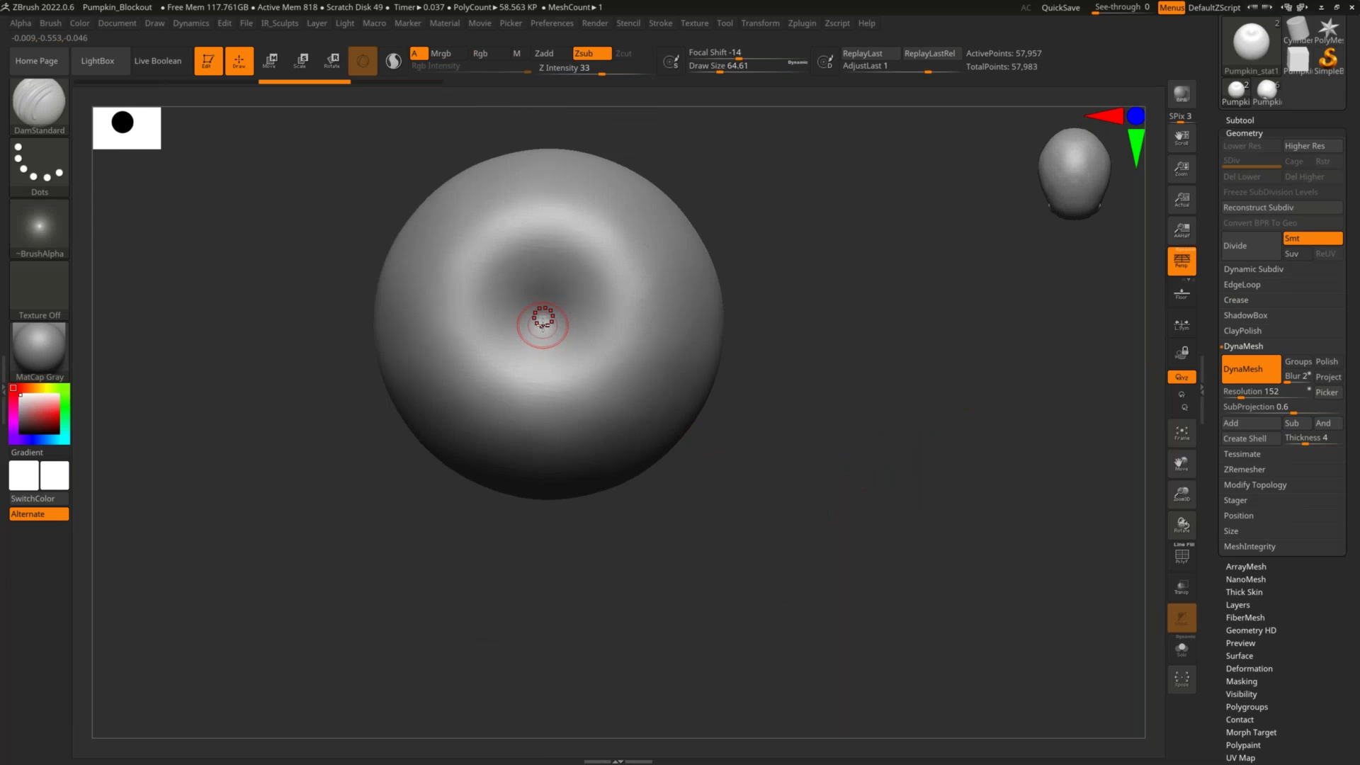
left_click_drag(542, 326, 547, 382)
left_click_drag(545, 436, 546, 539)
left_click_drag(545, 589, 652, 495)
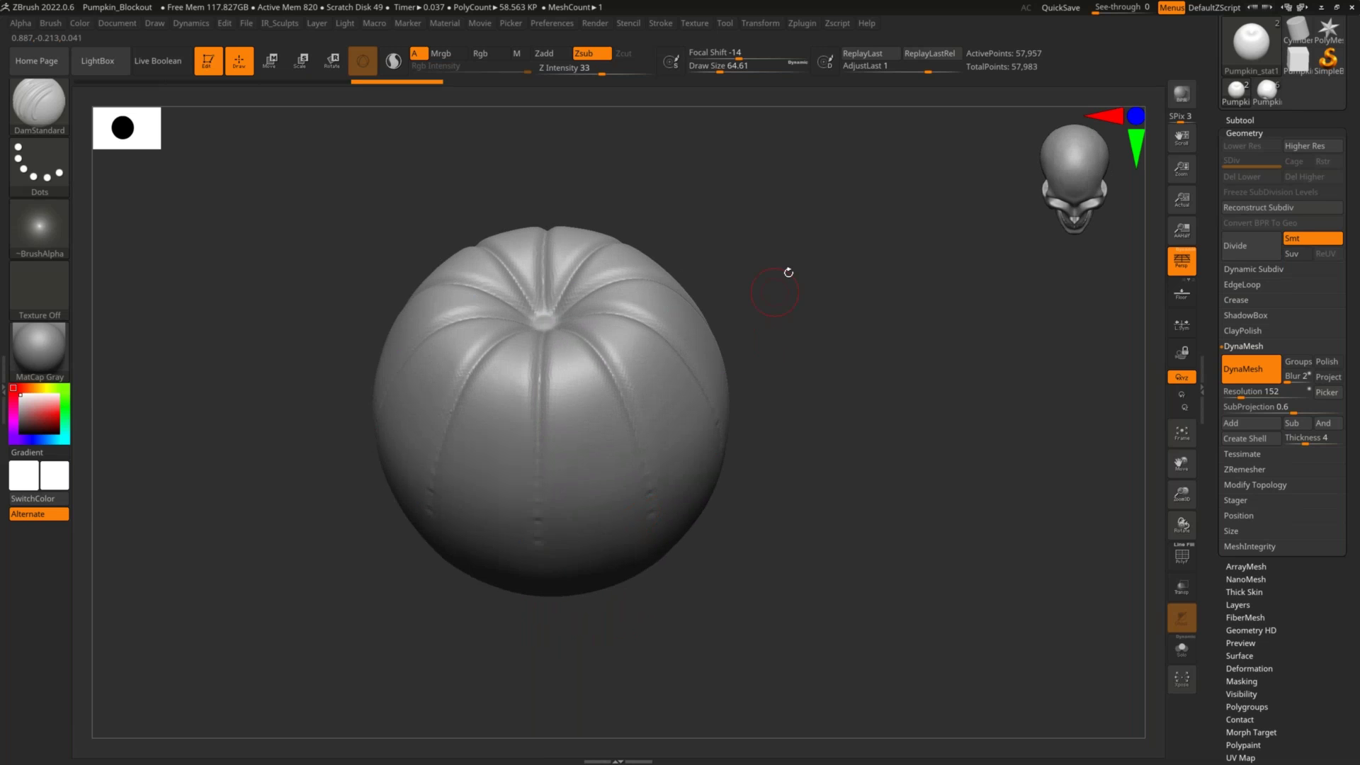
left_click_drag(788, 272, 698, 325)
key("ctrl+z")
Carve new radial grooves with DamStandard from the crown's dimple down the full height of the pumpkin
left_click_drag(632, 235, 624, 297)
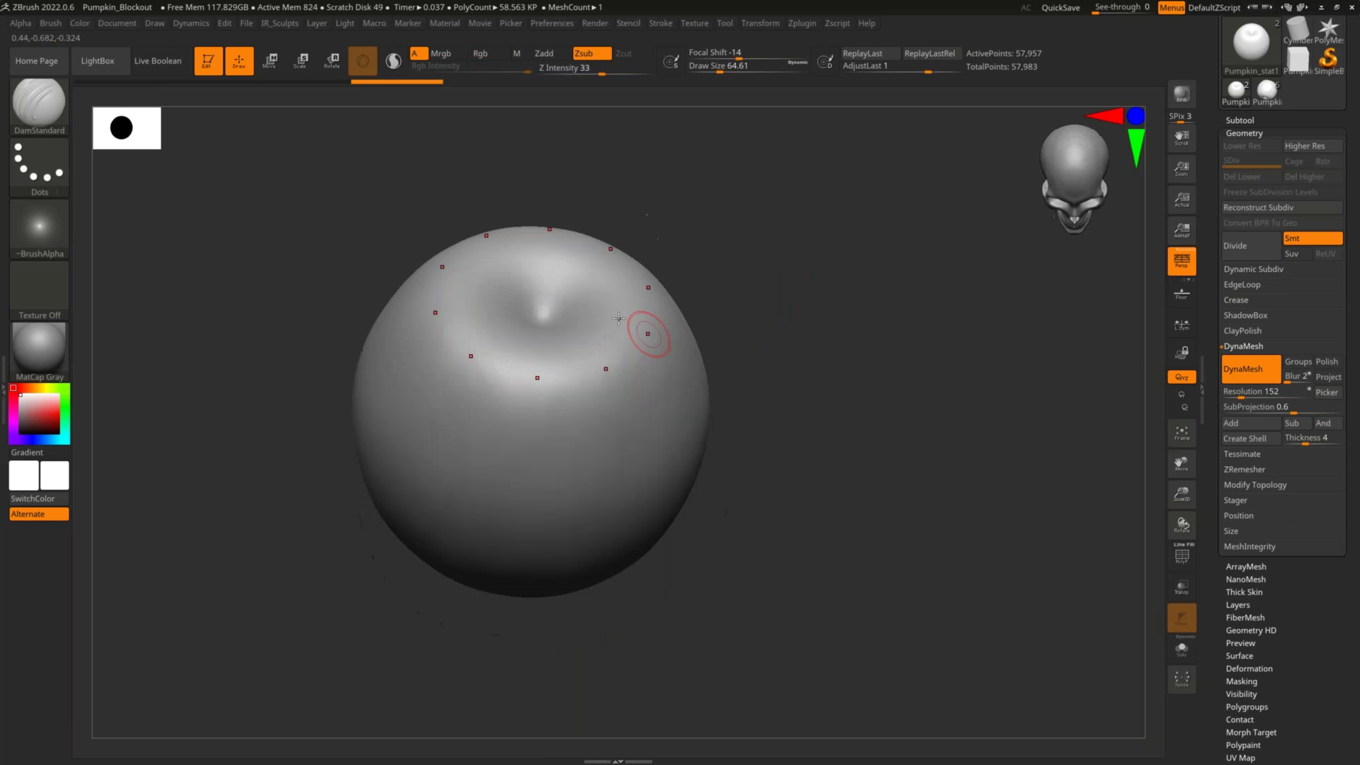
left_click_drag(542, 318, 525, 670)
mouse_move(526, 669)
left_mouse_down()
mouse_move(783, 522)
mouse_move(788, 408)
left_mouse_up()
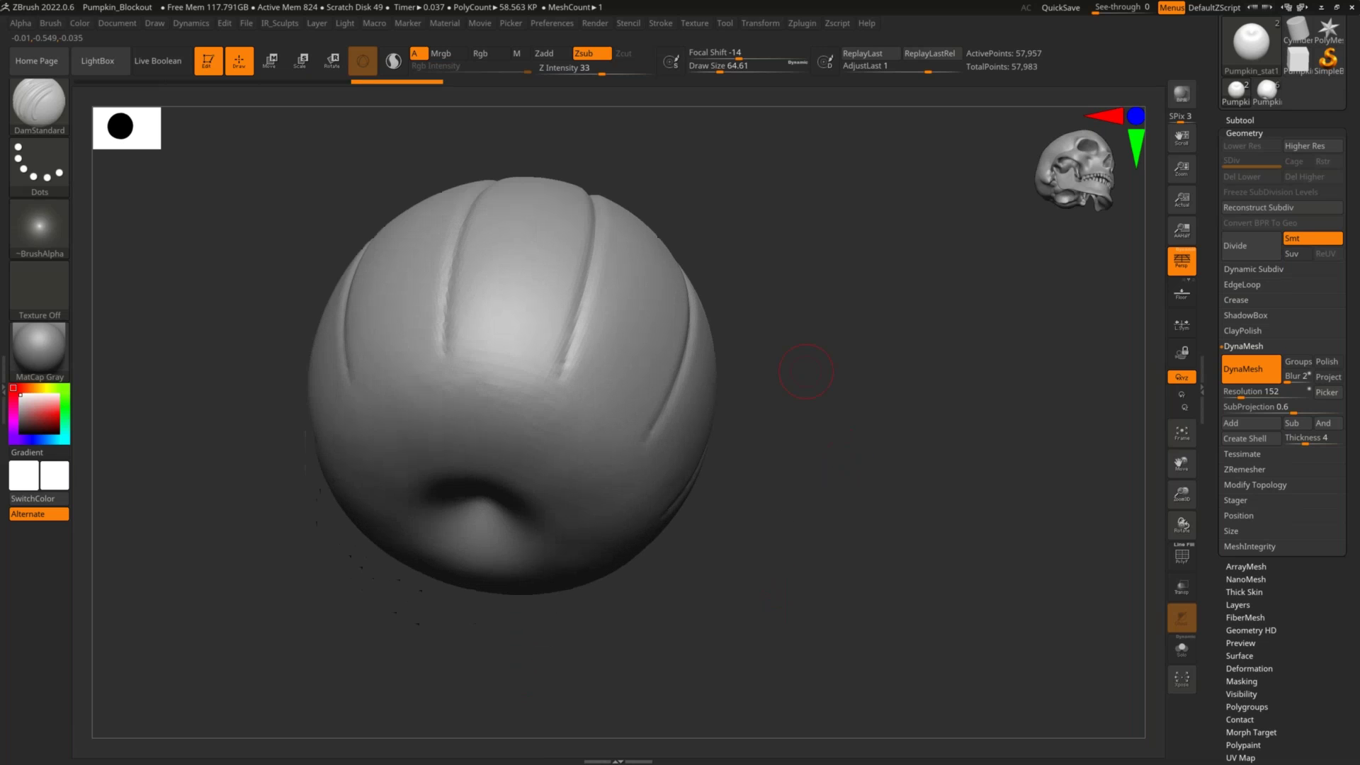
mouse_move(577, 313)
left_mouse_down()
mouse_move(503, 485)
mouse_move(487, 507)
mouse_move(464, 486)
mouse_move(456, 563)
left_mouse_up()
Extend the rib grooves across the underside to its centre, and undo the extra stroke made over them
mouse_move(806, 368)
left_mouse_down()
mouse_move(797, 400)
mouse_move(759, 400)
left_mouse_up()
mouse_move(899, 333)
left_mouse_down()
mouse_move(902, 287)
mouse_move(842, 273)
mouse_move(706, 441)
mouse_move(800, 329)
mouse_move(685, 360)
left_mouse_up()
right_click_drag(563, 327, 537, 254)
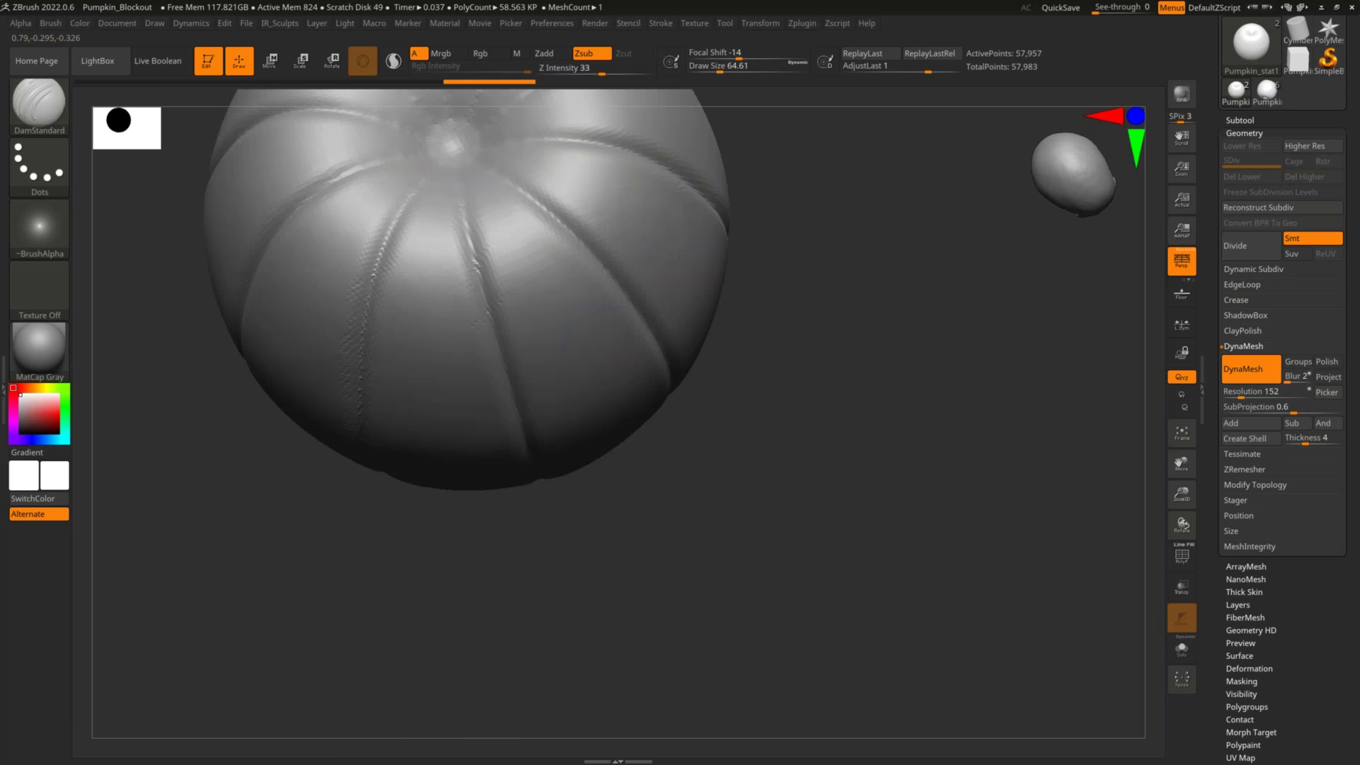
mouse_move(466, 169)
left_mouse_down()
mouse_move(522, 449)
mouse_move(555, 516)
left_mouse_up()
key("b")
key("ctrl+z")
Inspect the carved ribs from the front, compare them with the earlier states, and undo the groove strokes
mouse_move(833, 419)
left_mouse_down()
mouse_move(853, 374)
mouse_move(894, 370)
mouse_move(875, 391)
mouse_move(842, 178)
left_mouse_up()
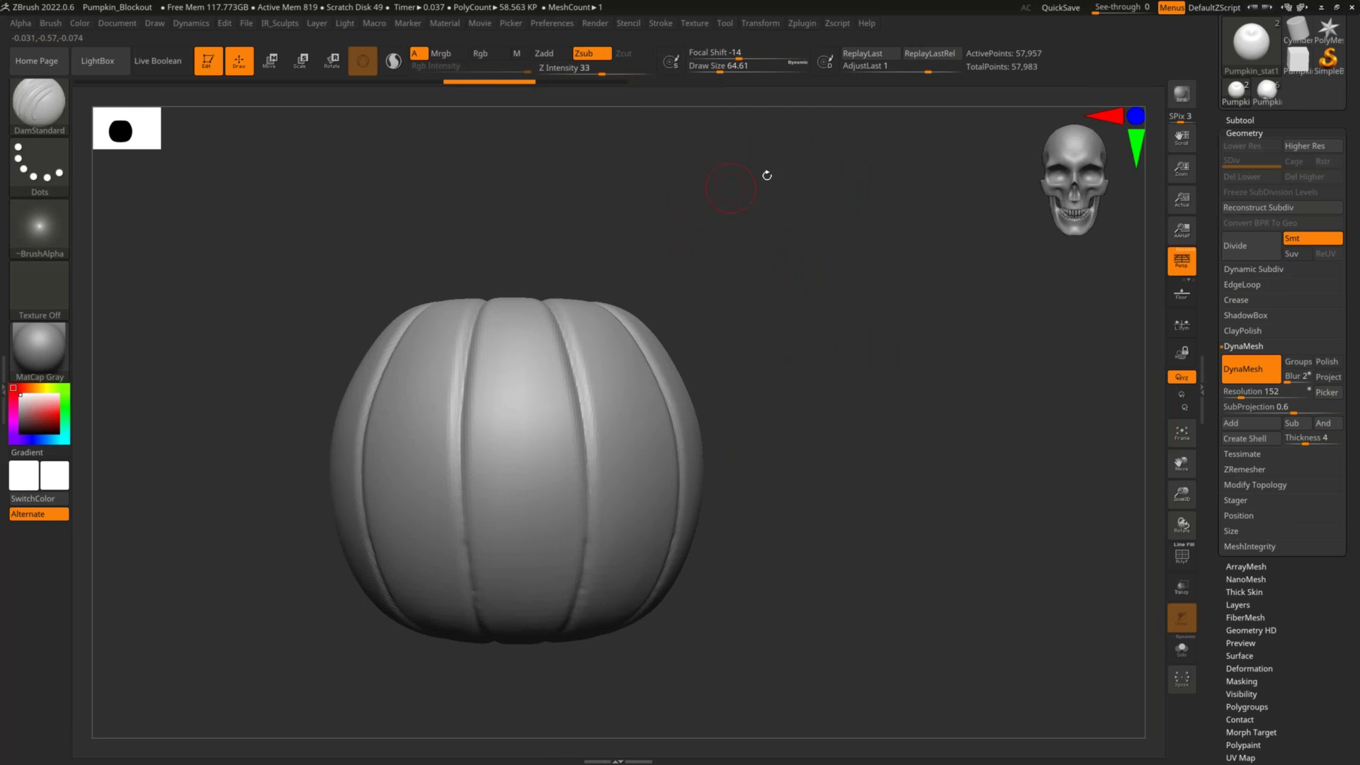
left_click_drag(846, 281, 804, 244)
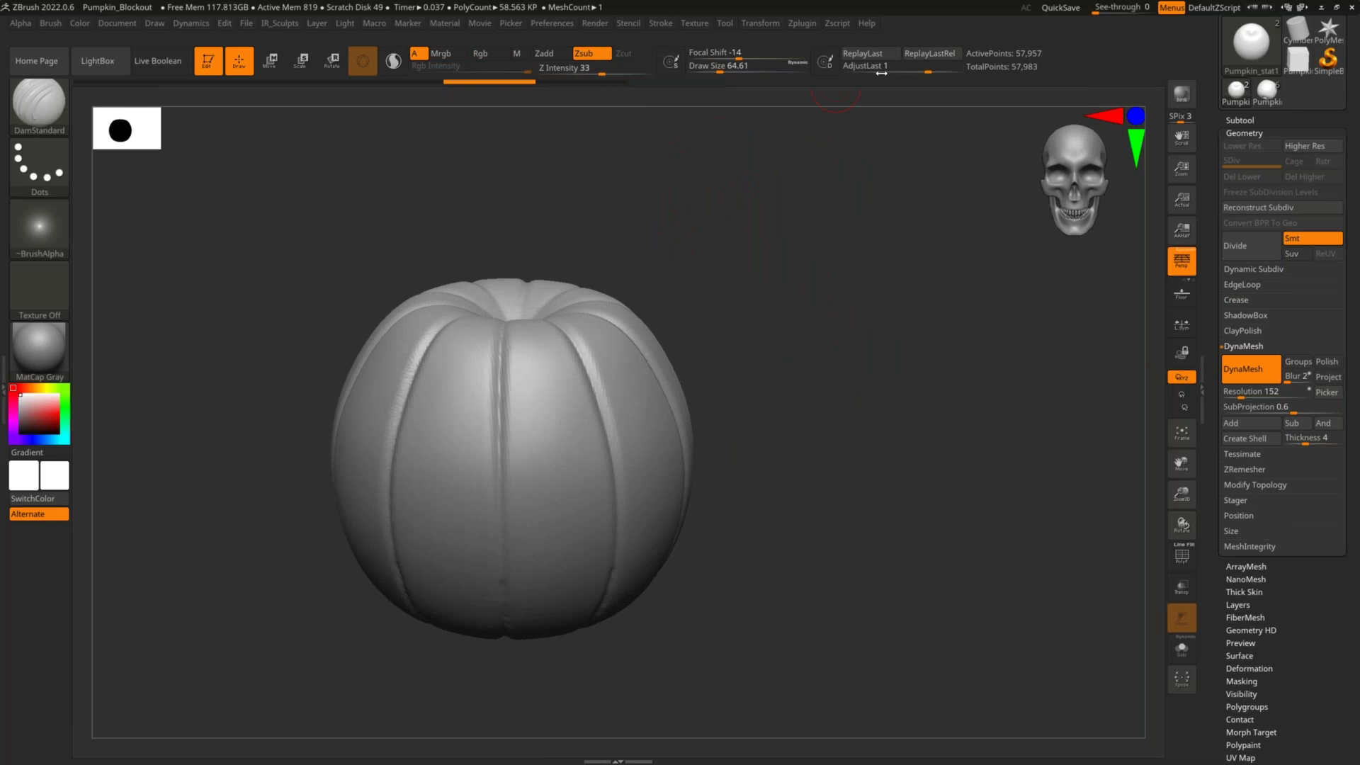
key("shift")
left_click_drag(907, 71, 934, 74)
left_click_drag(835, 319, 815, 243)
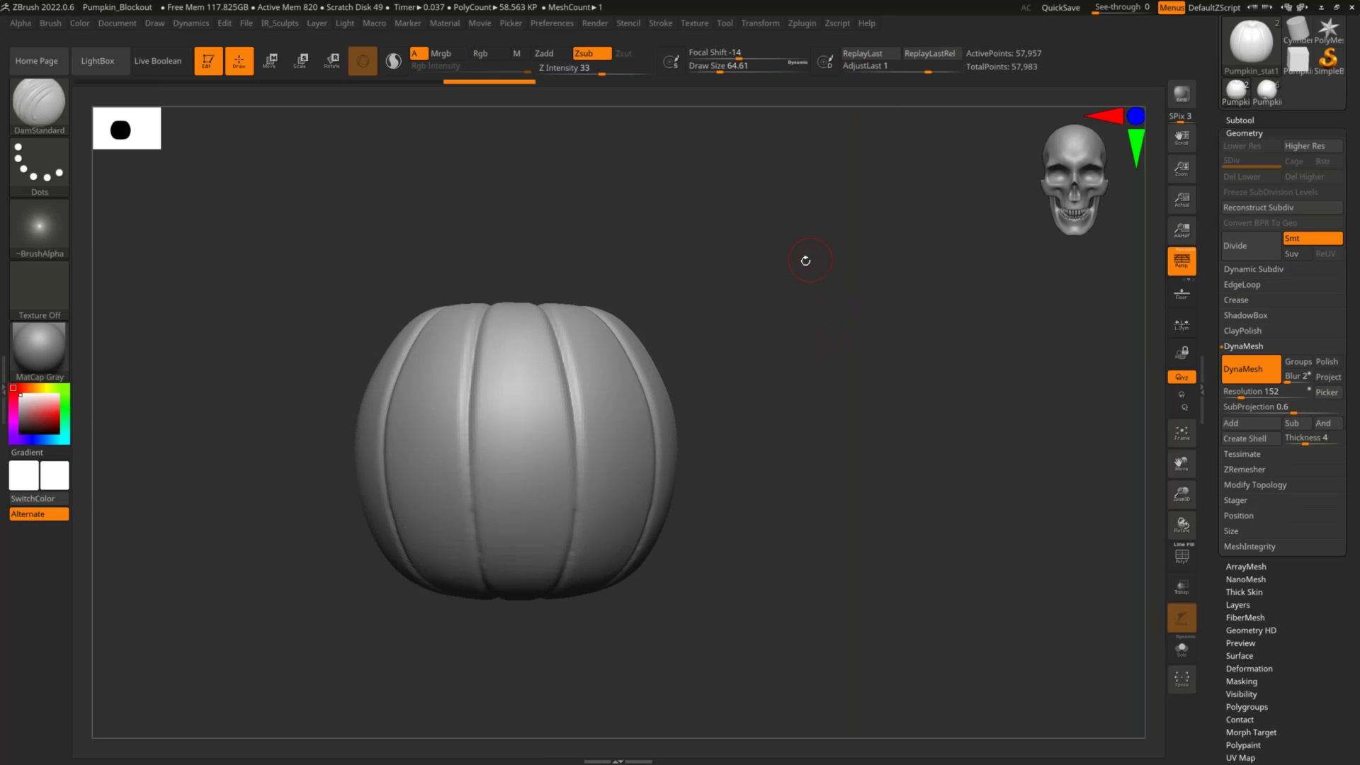
left_click_drag(847, 245, 822, 232, "alt")
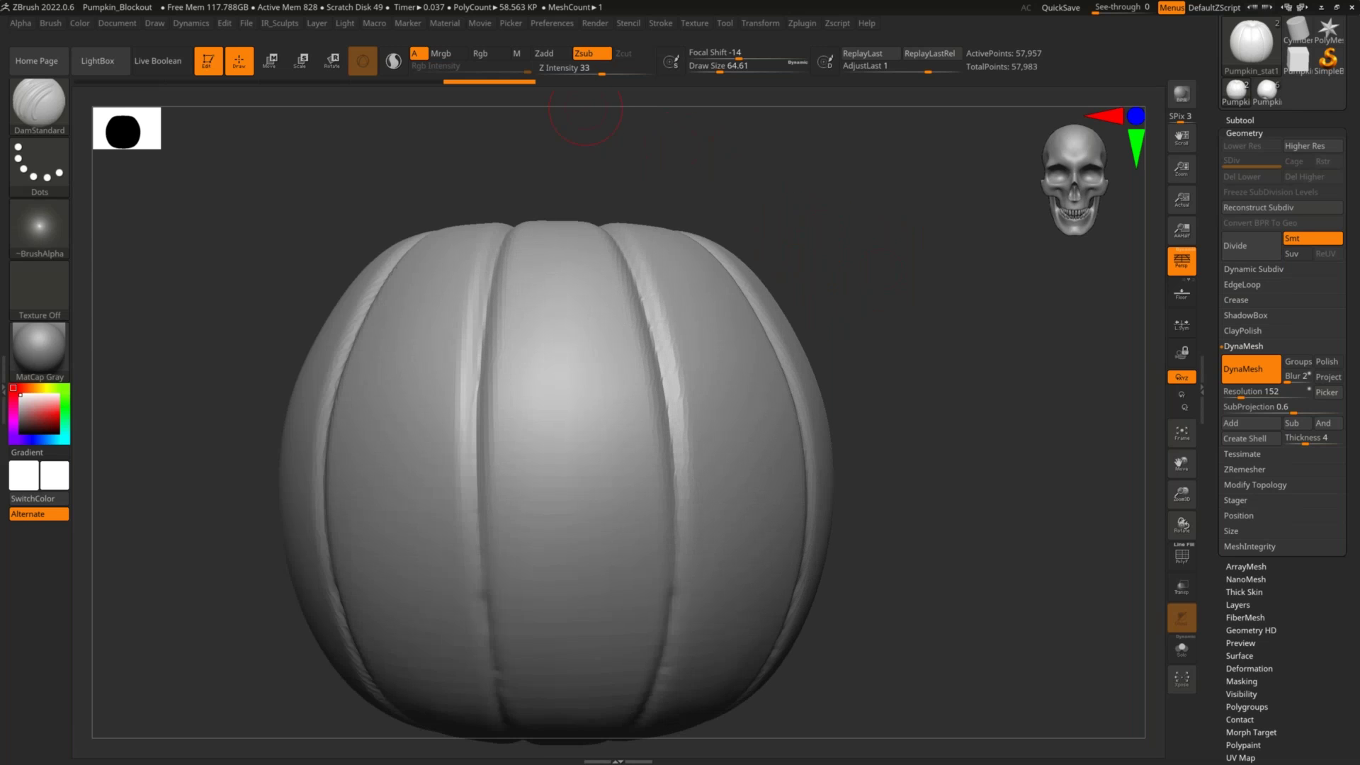
key("ctrl")
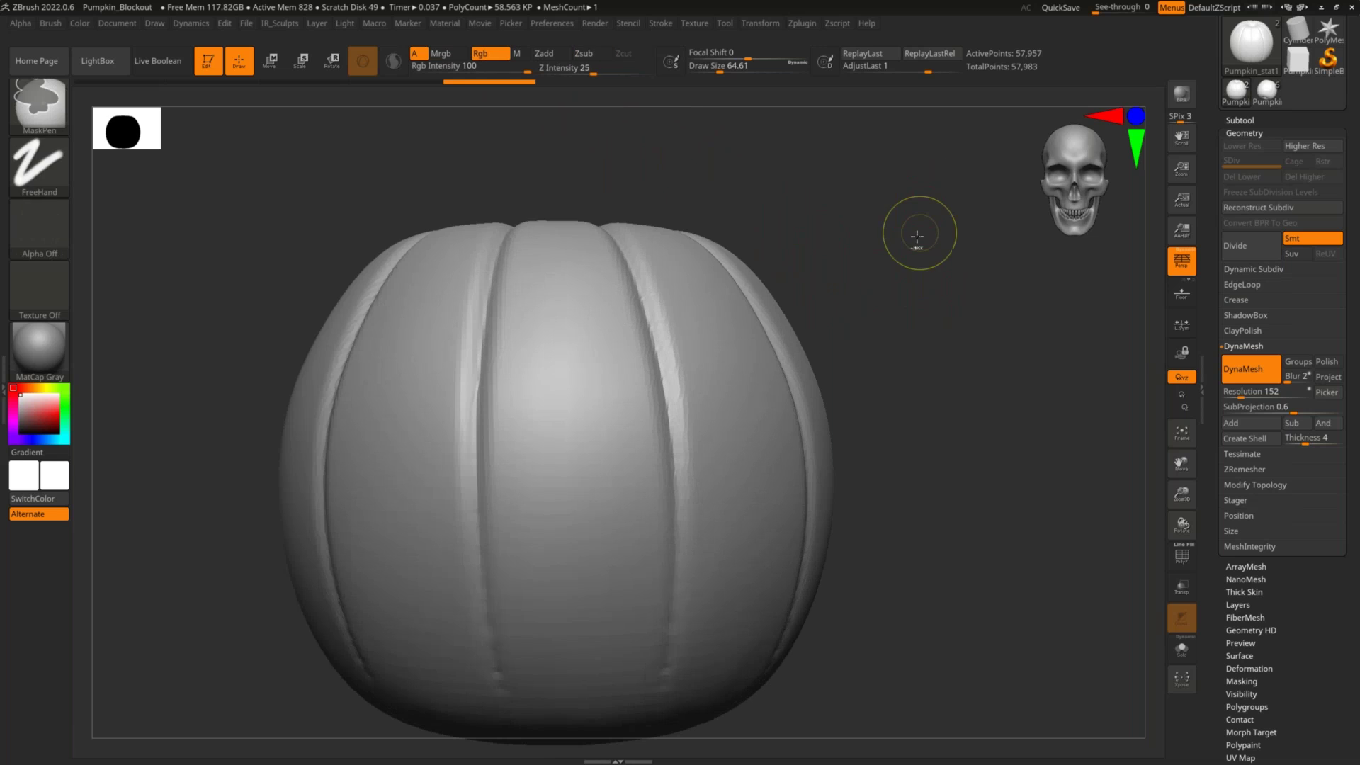
key("ctrl+z")
key("ctrl+shift+z")
key("ctrl+z")
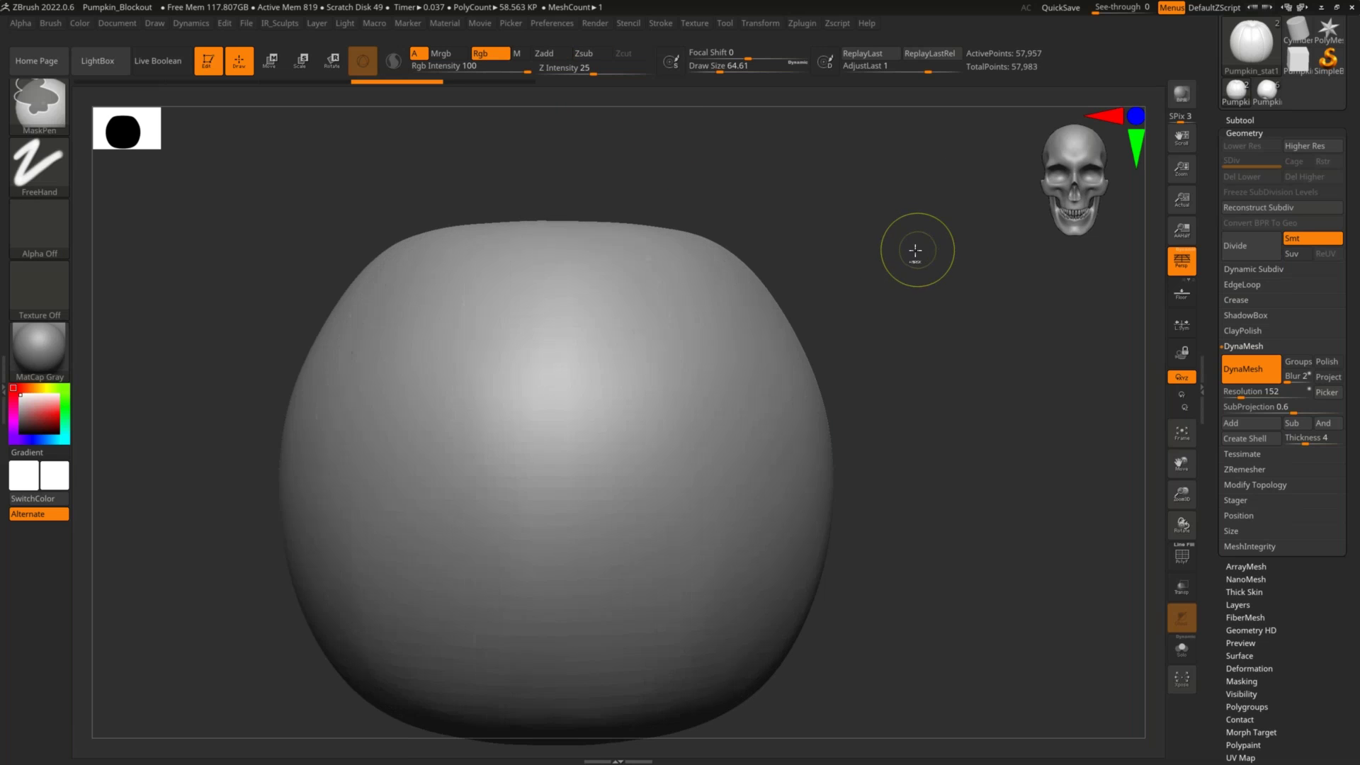
key("ctrl+shift+z")
key("ctrl+z")
Try a short groove stroke down the pumpkin's front face and undo it
left_click_drag(571, 332, 583, 490)
key("ctrl+z")
mouse_move(850, 382)
left_mouse_down("alt")
mouse_move(849, 340)
mouse_move(825, 299)
left_mouse_up("alt")
key("ctrl+z")
Carve evenly spaced rib grooves with DamStandard down the pumpkin's sides and join them up across the underside
left_click_drag(613, 327, 592, 675)
right_click_drag(856, 550, 771, 476)
mouse_move(550, 599)
left_mouse_down()
mouse_move(597, 473)
mouse_move(628, 282)
left_mouse_up()
mouse_move(835, 261)
right_mouse_down("shift")
mouse_move(881, 355)
mouse_move(694, 405)
mouse_move(864, 304)
mouse_move(798, 381)
right_mouse_up("shift")
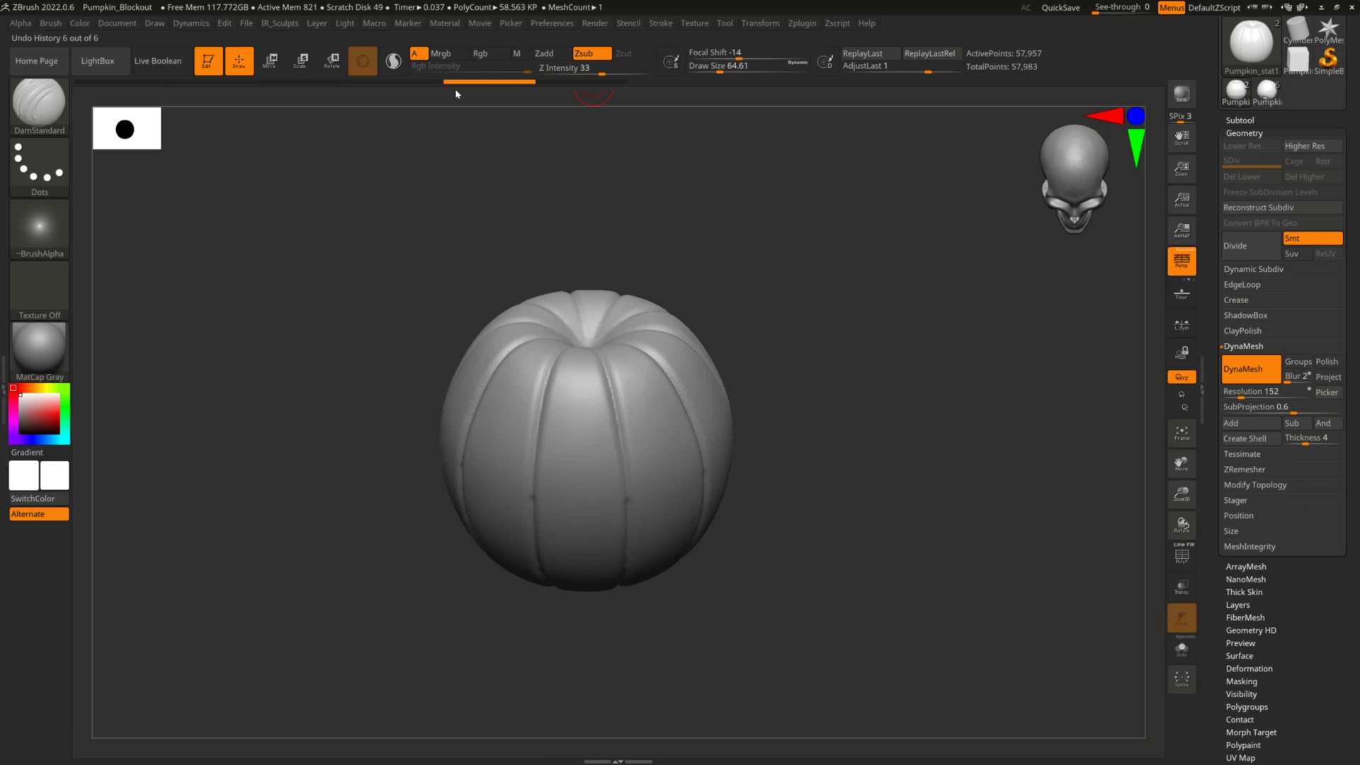
Mark the smooth, uncarved state in the undo history as the reference and restore the newest carved state
left_click(308, 88)
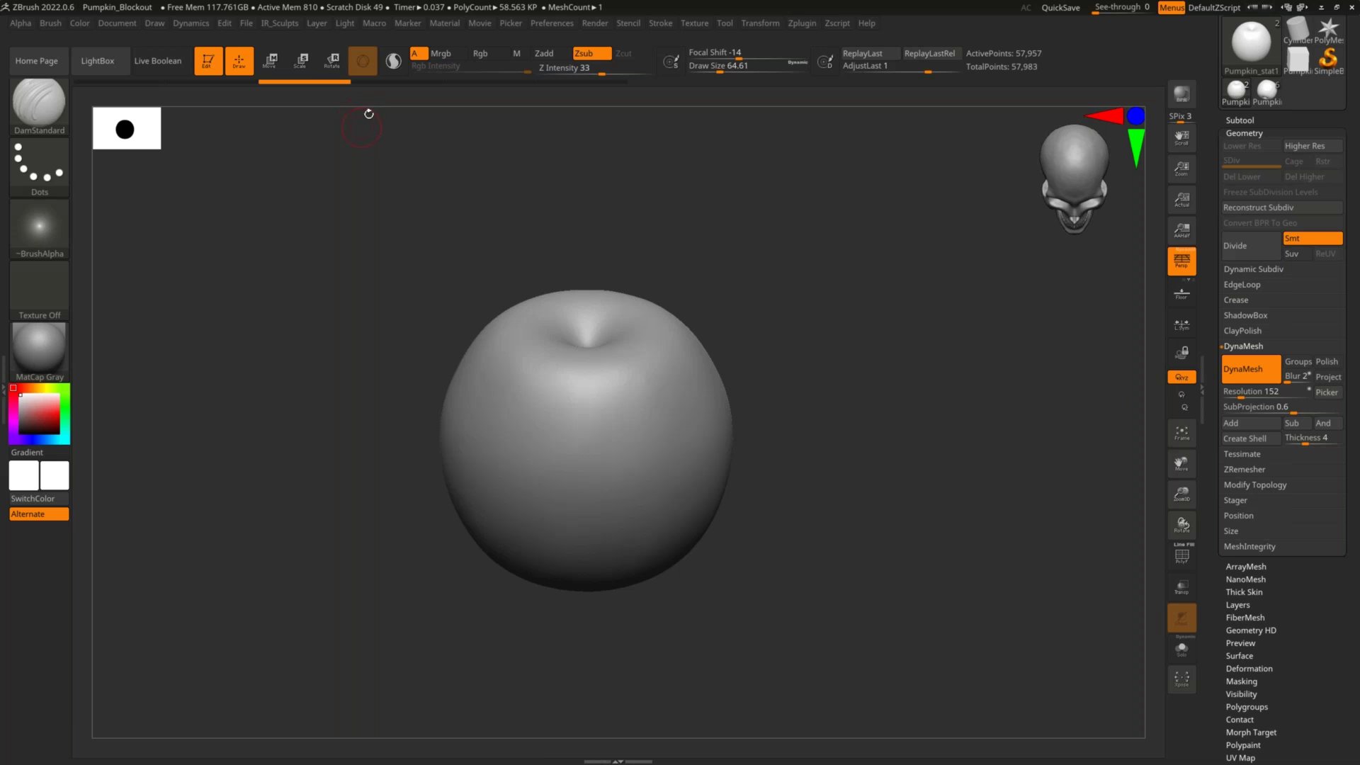
key("ctrl")
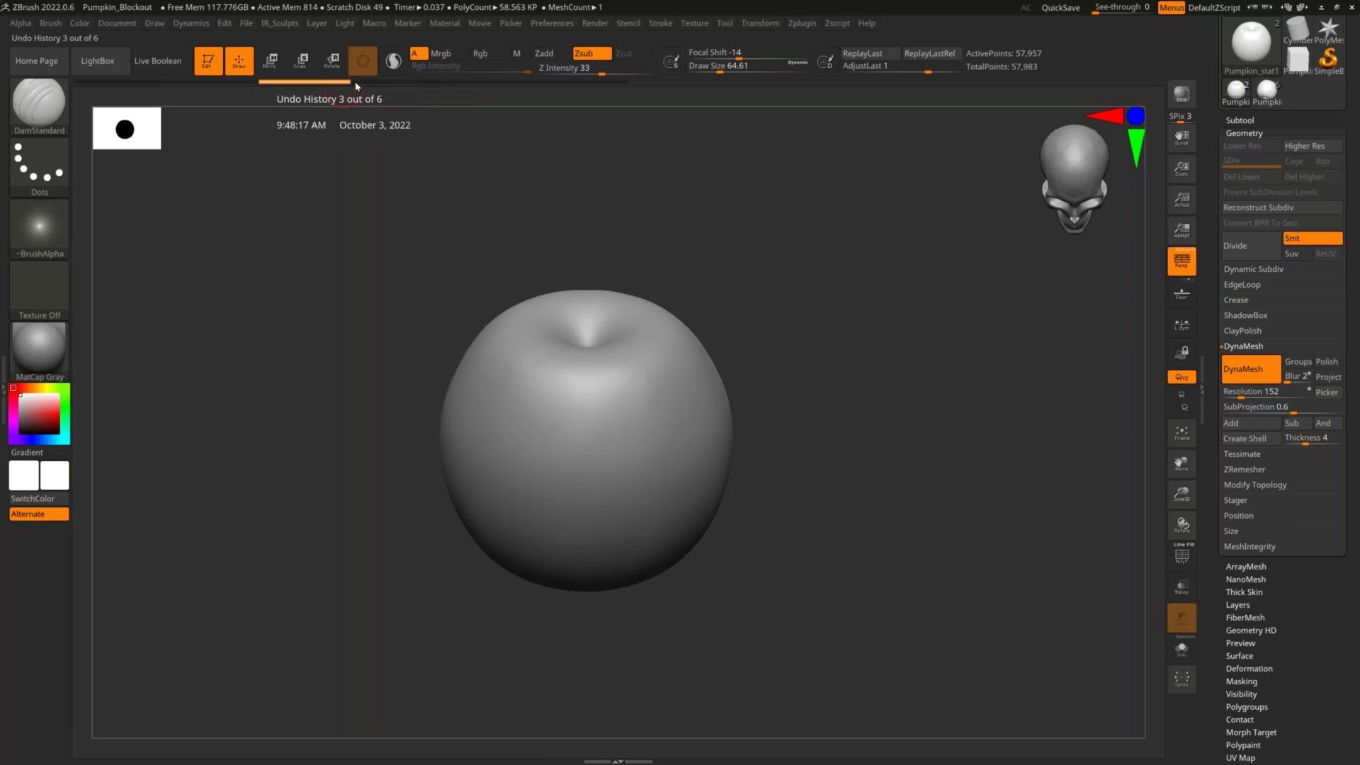
left_click(437, 84)
left_click_drag(436, 84, 599, 86)
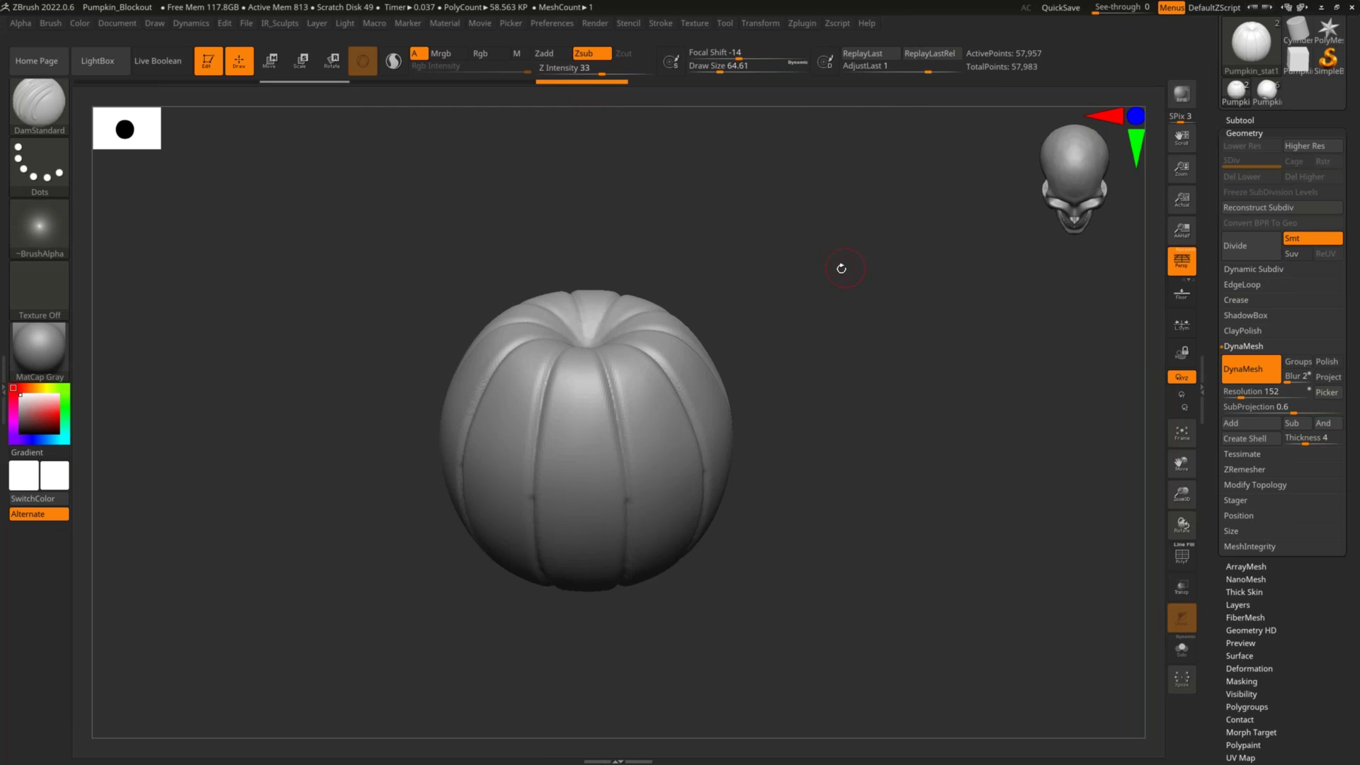
Set the draw size to about 108 and refresh the DynaMesh on the carved pumpkin at resolution 152
right_click_drag(847, 249, 818, 262, "ctrl")
right_click_drag(818, 263, 794, 299, "alt")
left_click_drag(926, 70, 941, 70)
mouse_move(926, 312)
left_mouse_down()
mouse_move(902, 312)
mouse_move(877, 361)
mouse_move(914, 343)
mouse_move(905, 273)
left_mouse_up()
left_click_drag(903, 290, 860, 263)
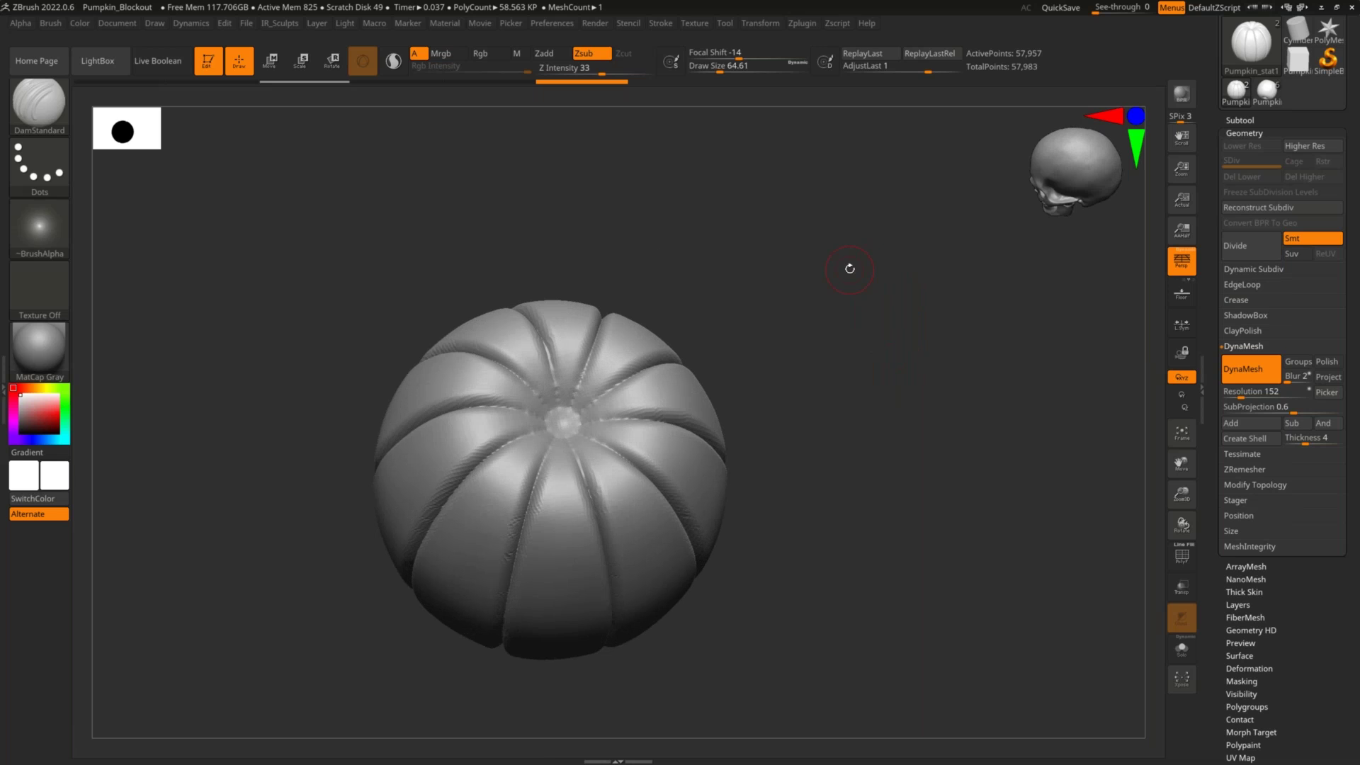
mouse_move(845, 339)
left_mouse_down()
mouse_move(855, 354)
mouse_move(857, 329)
mouse_move(806, 319)
mouse_move(836, 348)
left_mouse_up()
key("s")
left_click_drag(759, 327, 769, 327)
left_click_drag(807, 305, 878, 349)
left_click_drag(860, 238, 905, 414, "ctrl")
mouse_move(903, 354)
left_mouse_down("shift")
mouse_move(879, 353)
mouse_move(871, 395)
mouse_move(908, 394)
mouse_move(875, 348)
left_mouse_up("shift")
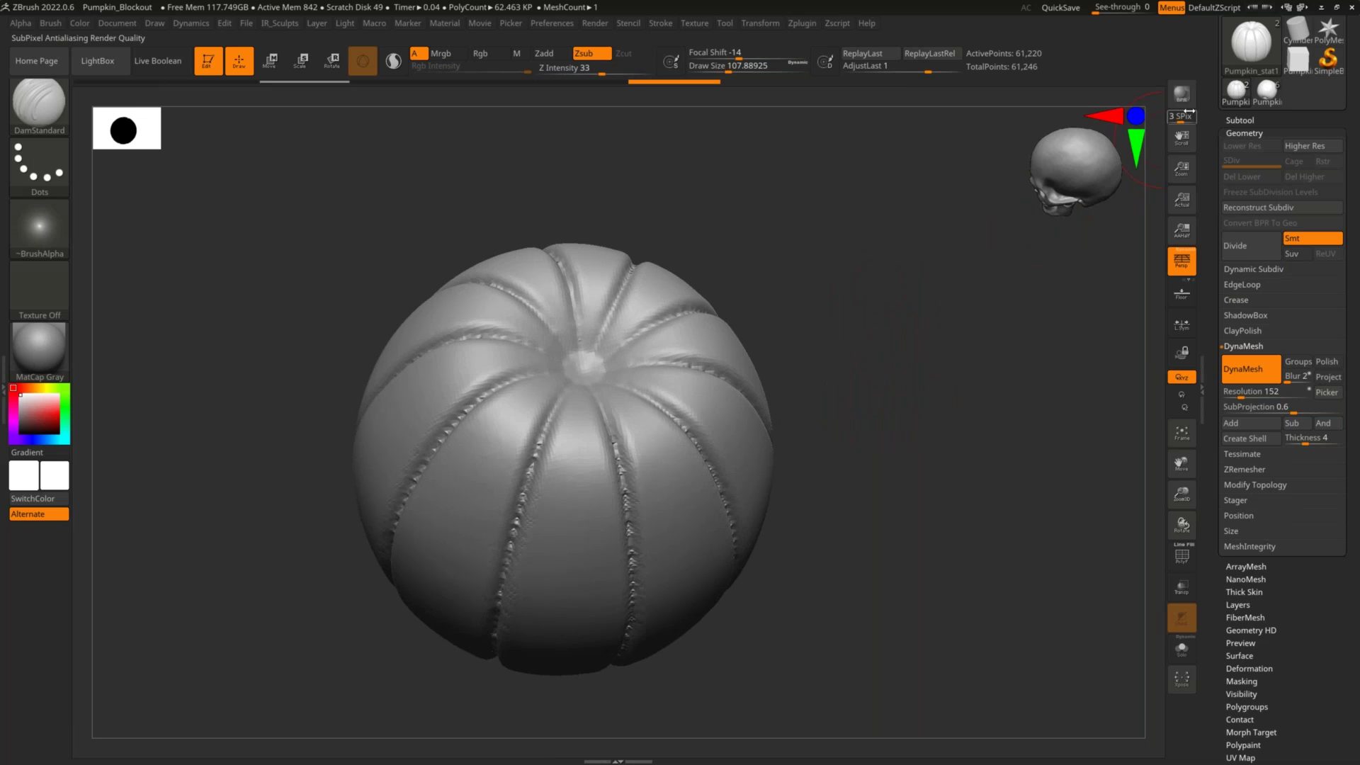
Insert a Sphere3D as a new subtool below the pumpkin subtool
left_click(1248, 121)
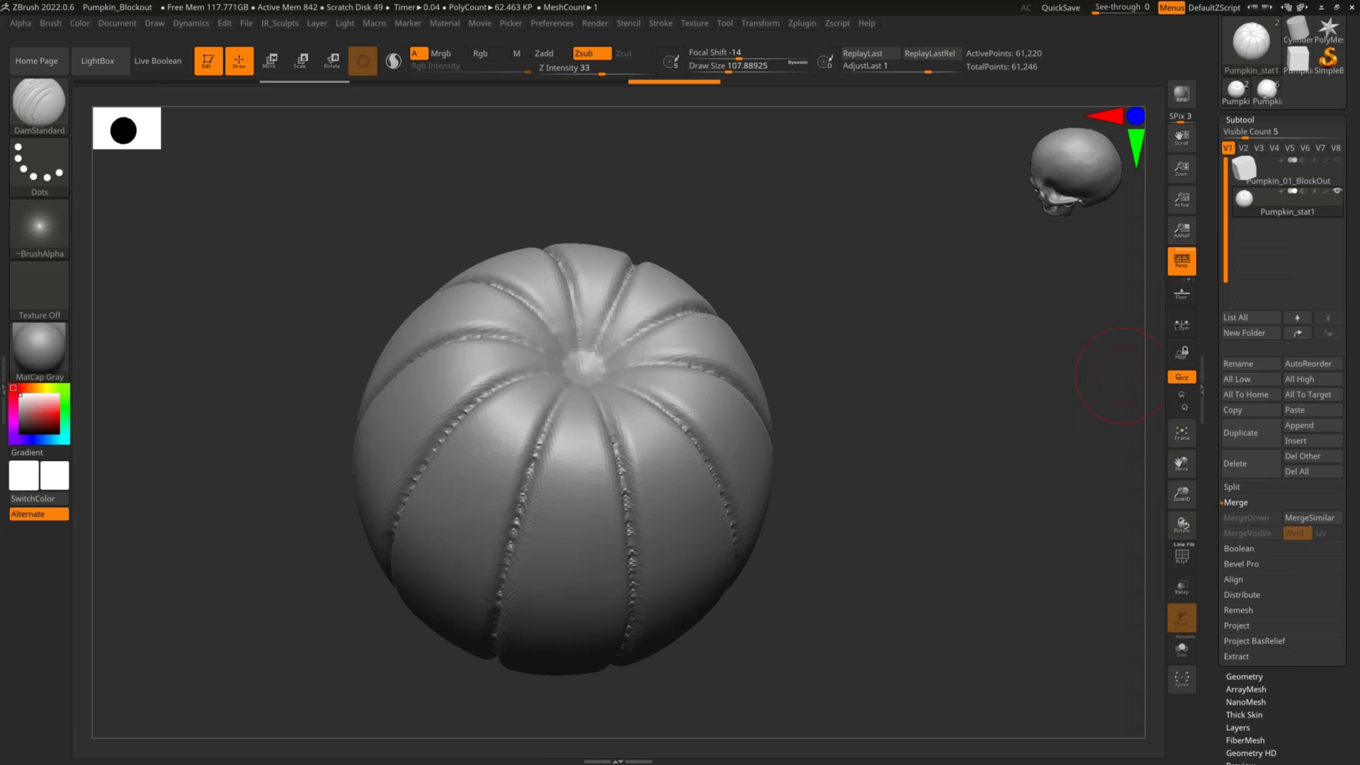
left_click(1303, 440)
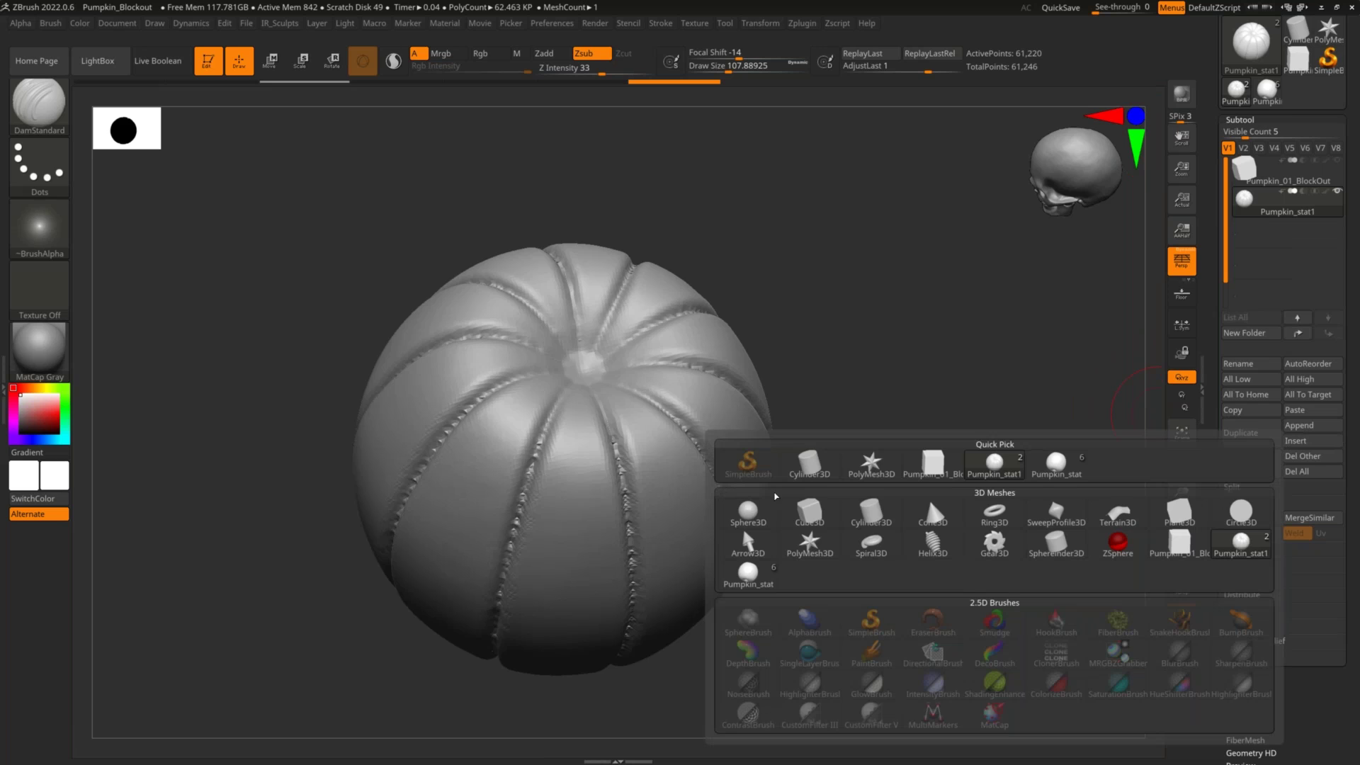
mouse_move(755, 520)
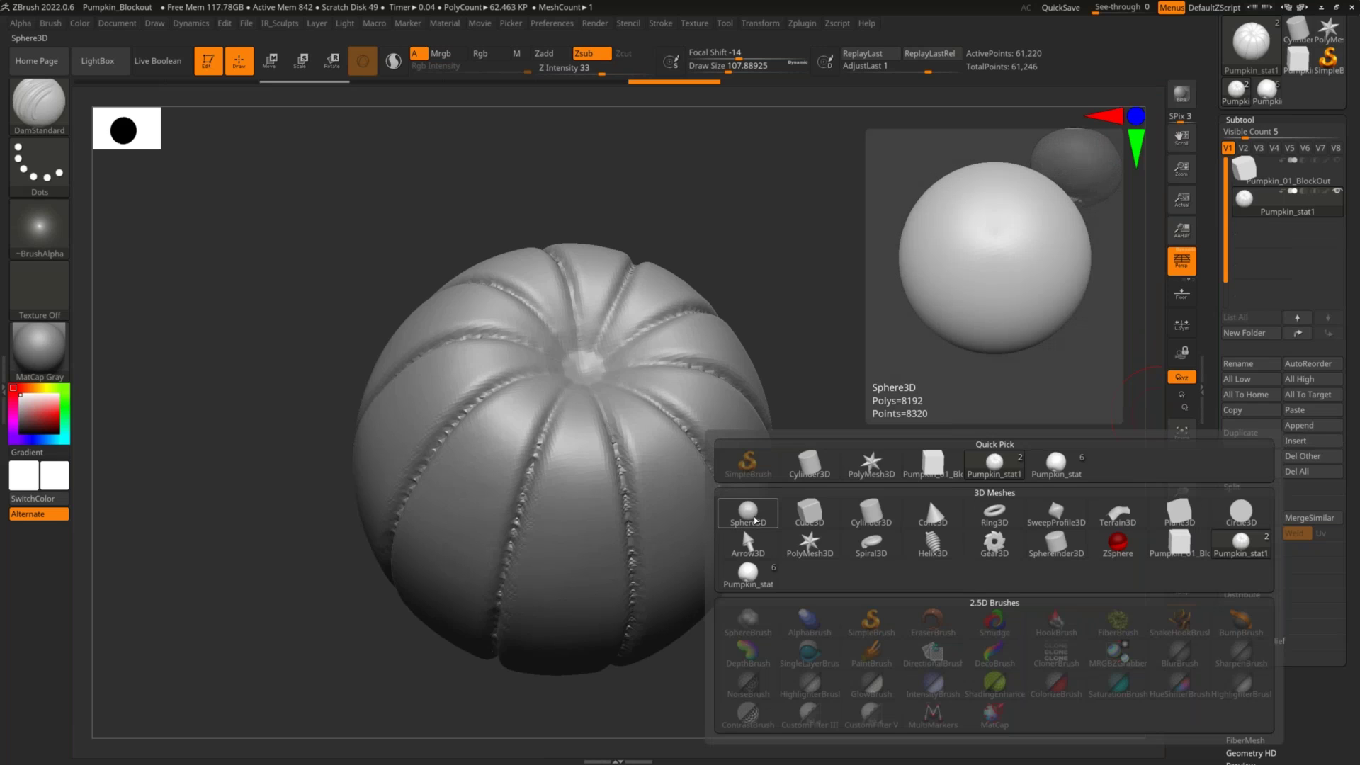
left_click(751, 510)
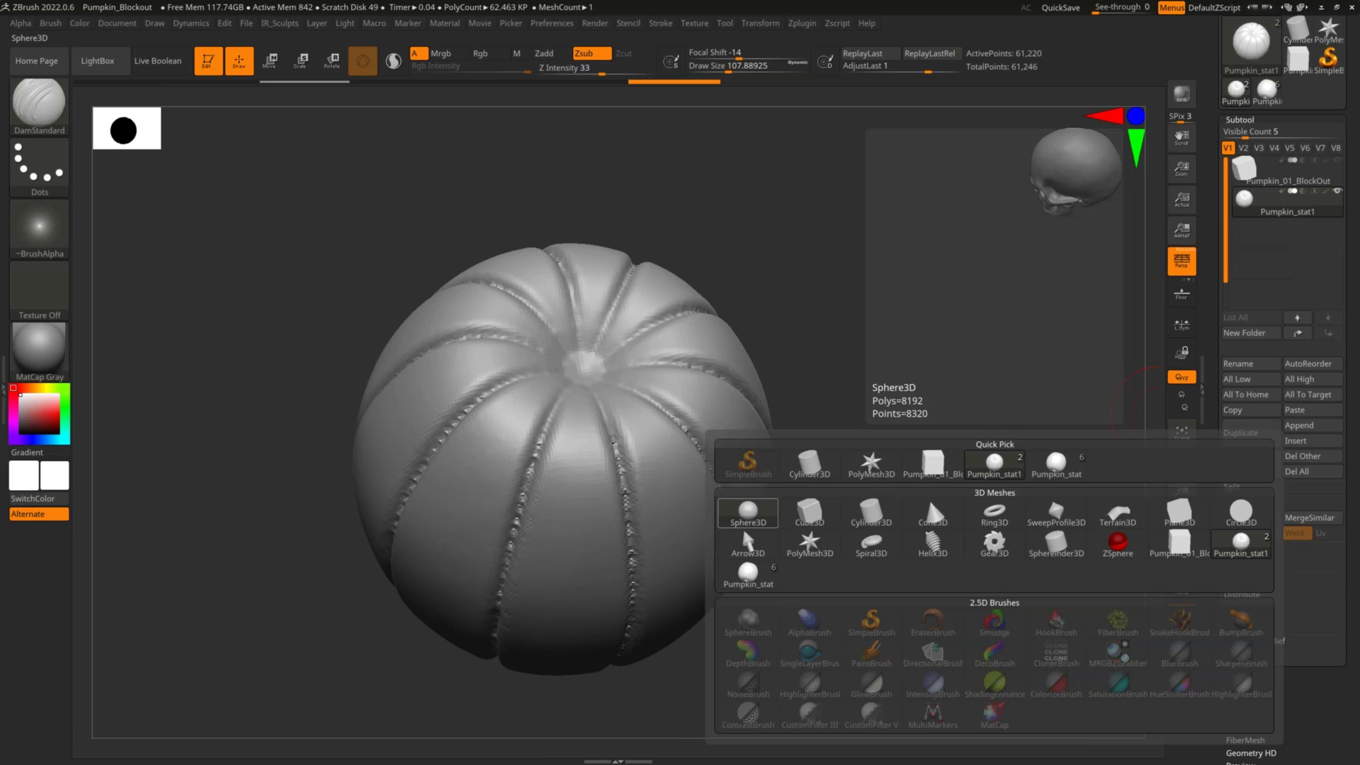
left_click_drag(878, 326, 914, 362, "alt")
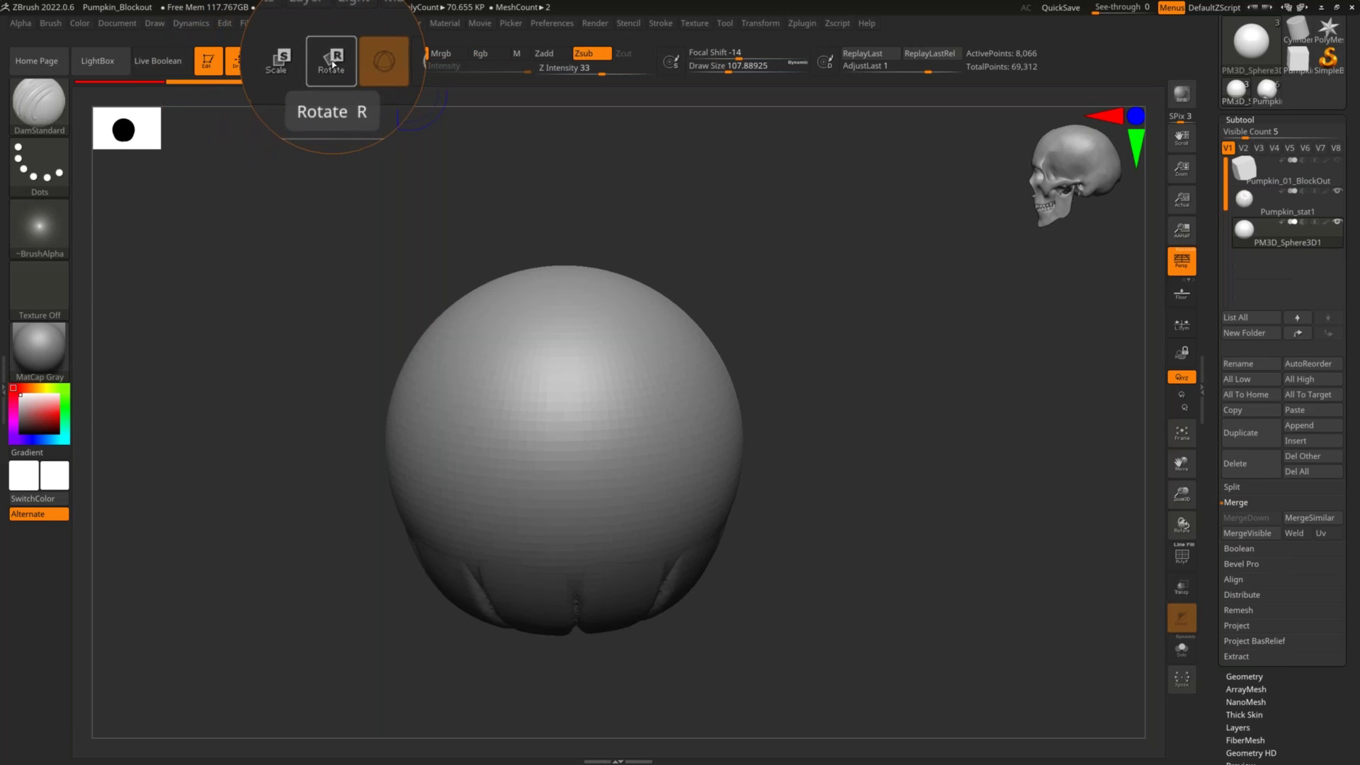
Raise the new sphere straight up along its vertical axis until it sits above the pumpkin's top
key("w")
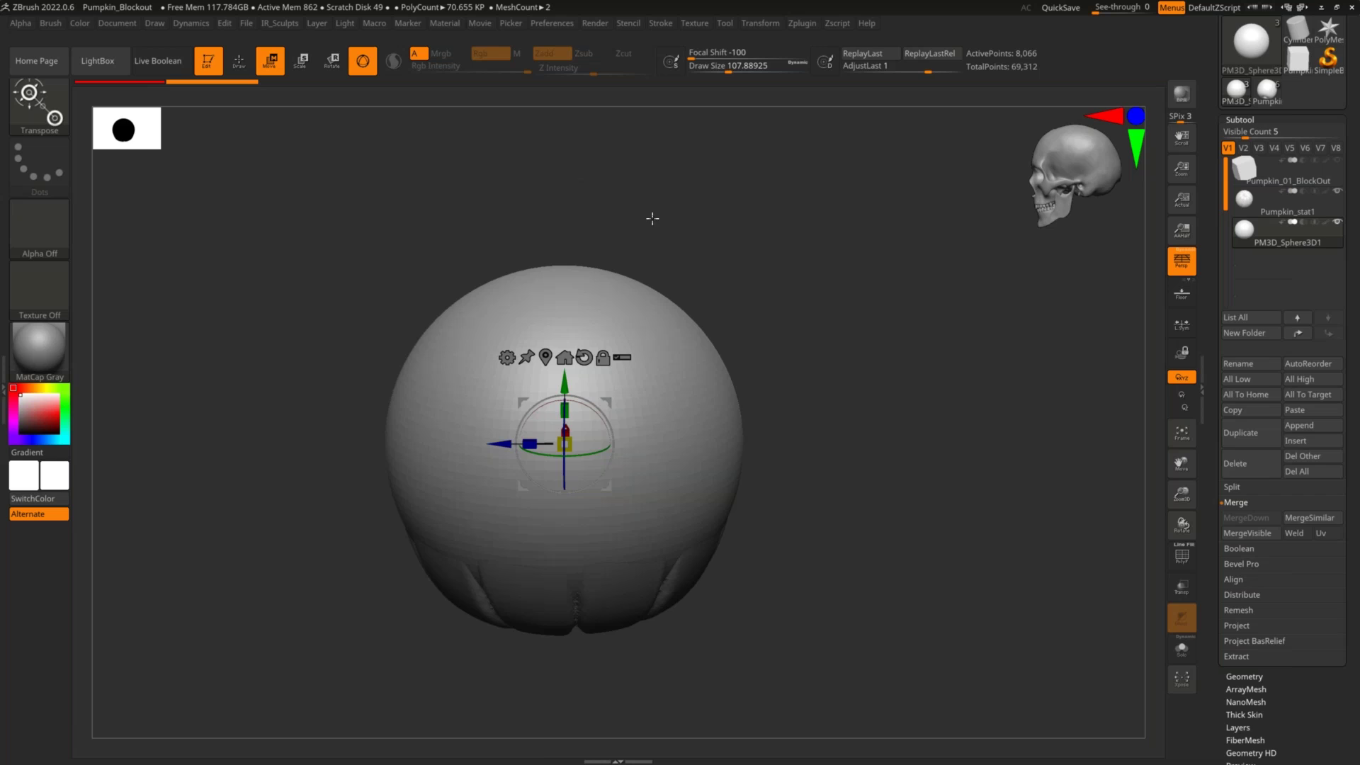
key("e")
key("r")
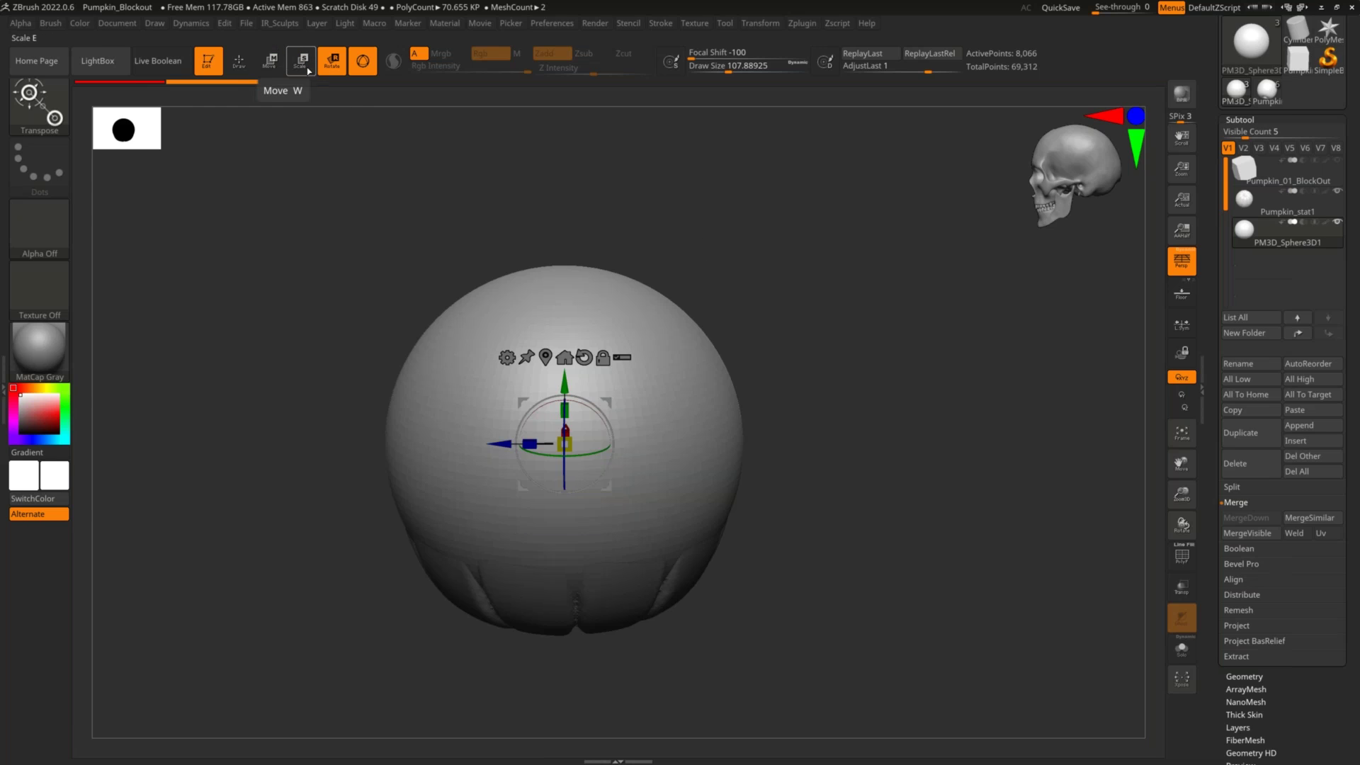
right_click_drag(853, 254, 844, 262, "ctrl")
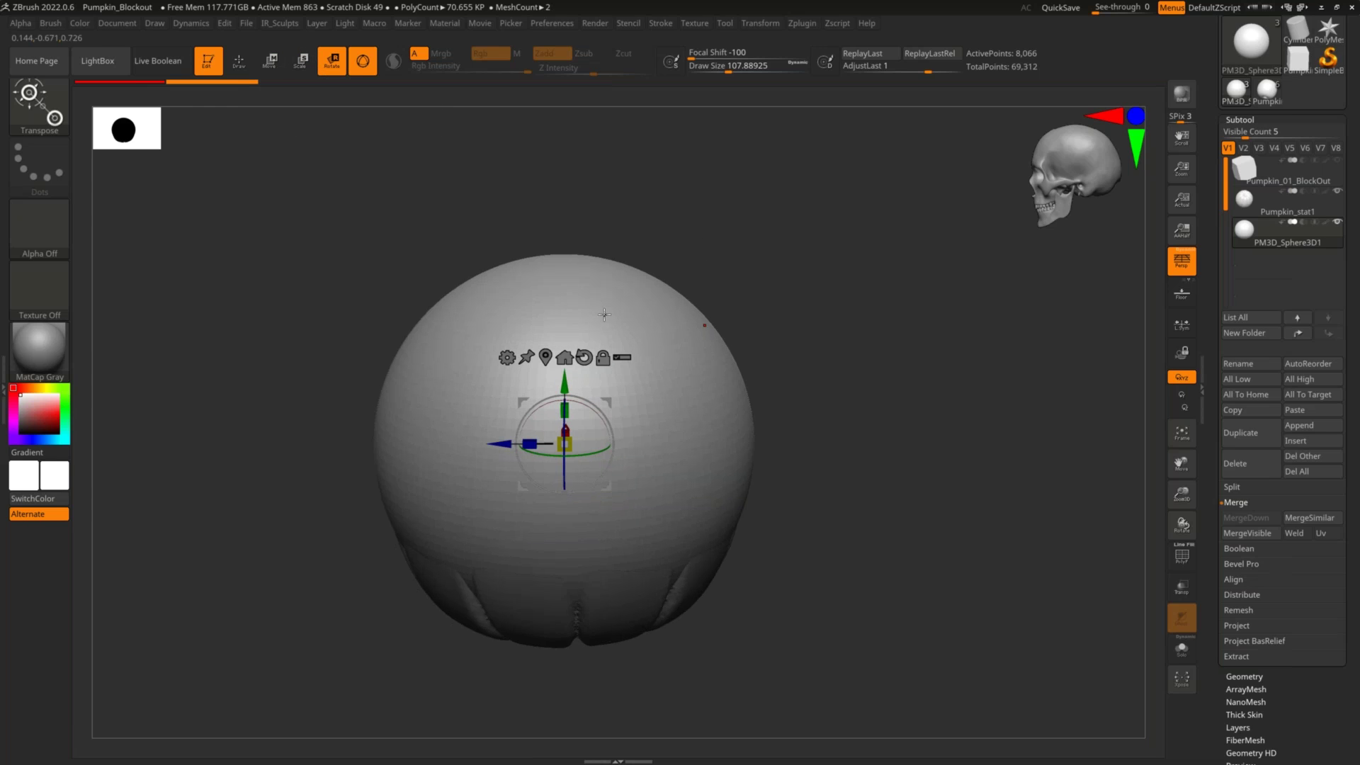
left_click_drag(731, 283, 694, 386)
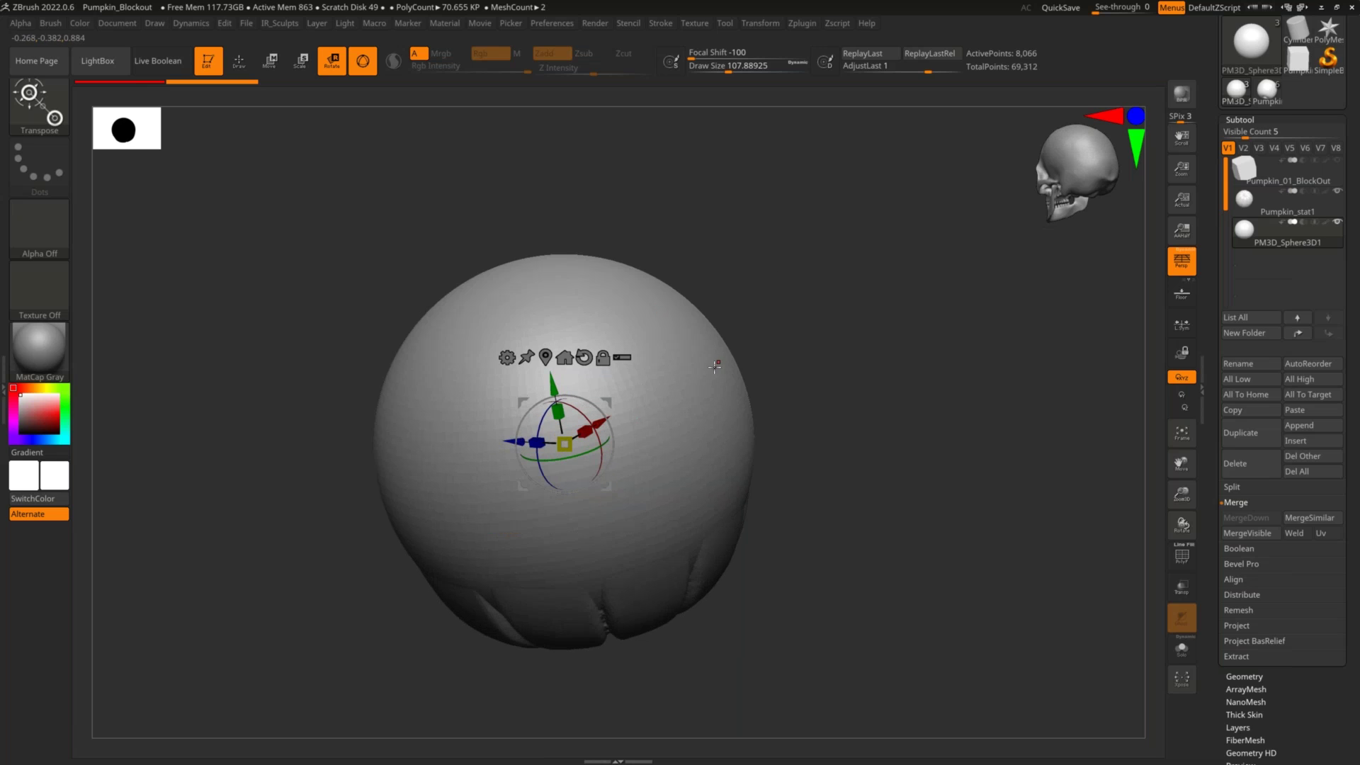
left_click_drag(836, 313, 814, 305, "shift")
key("w")
right_click_drag(819, 288, 777, 321, "ctrl")
right_click_drag(551, 431, 694, 470, "alt")
left_click_drag(580, 365, 593, 21)
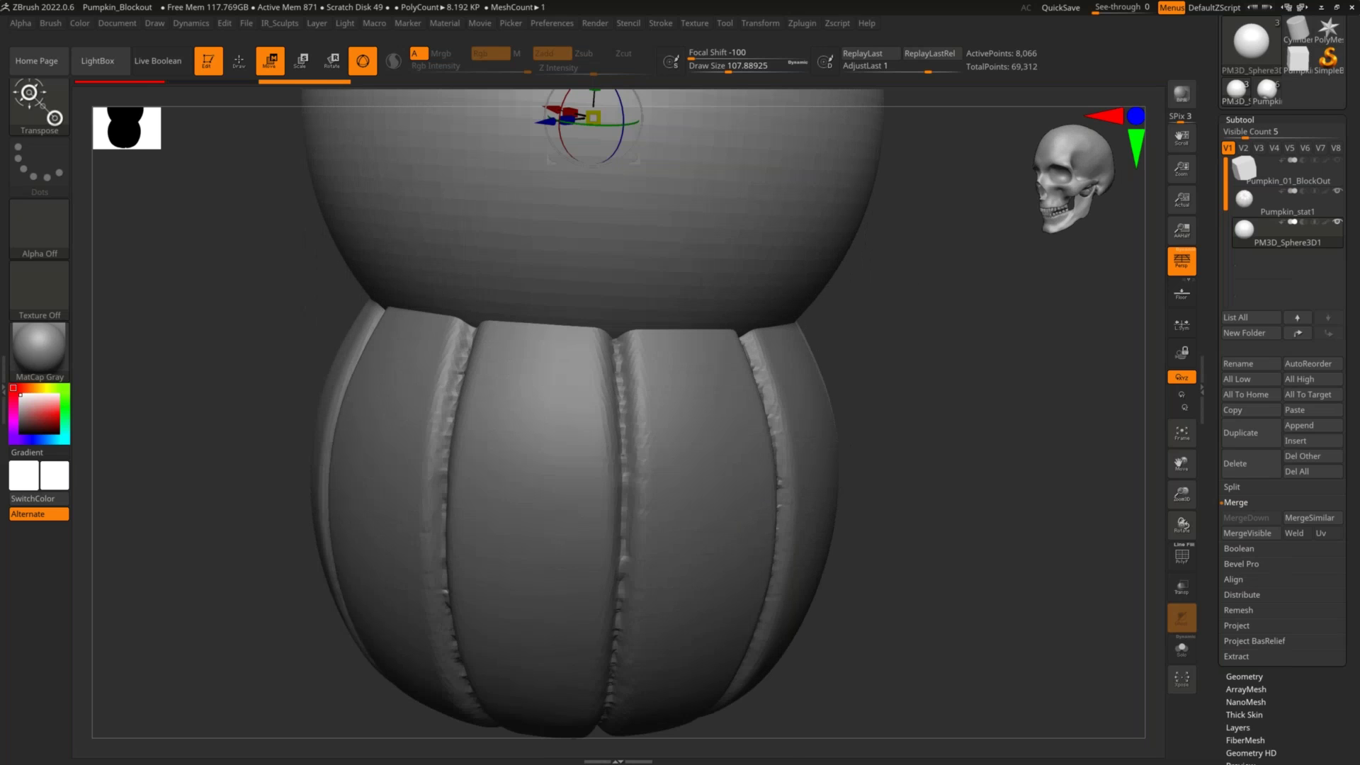
Scale the sphere down uniformly to about a quarter of its size
right_click_drag(913, 304, 929, 496, "alt")
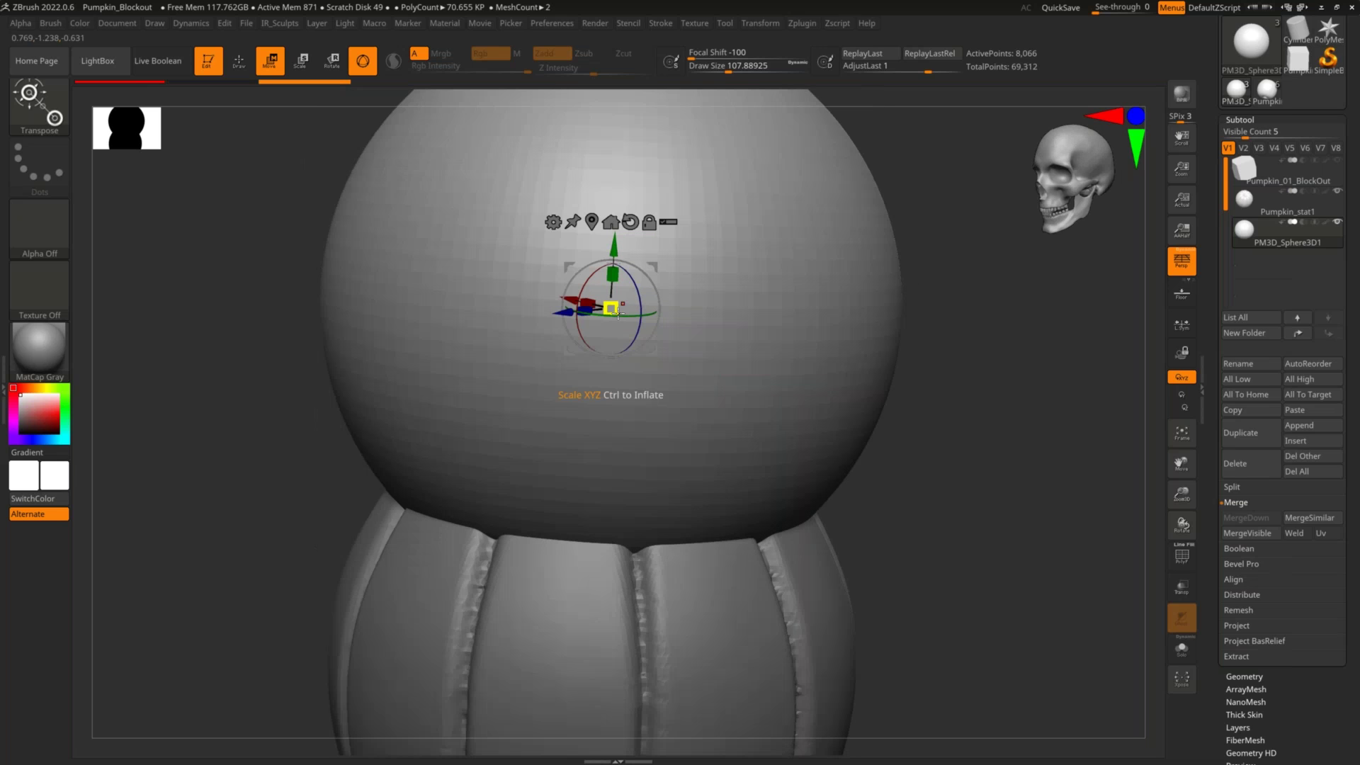
left_click_drag(618, 306, 479, 474)
right_click_drag(703, 321, 701, 396)
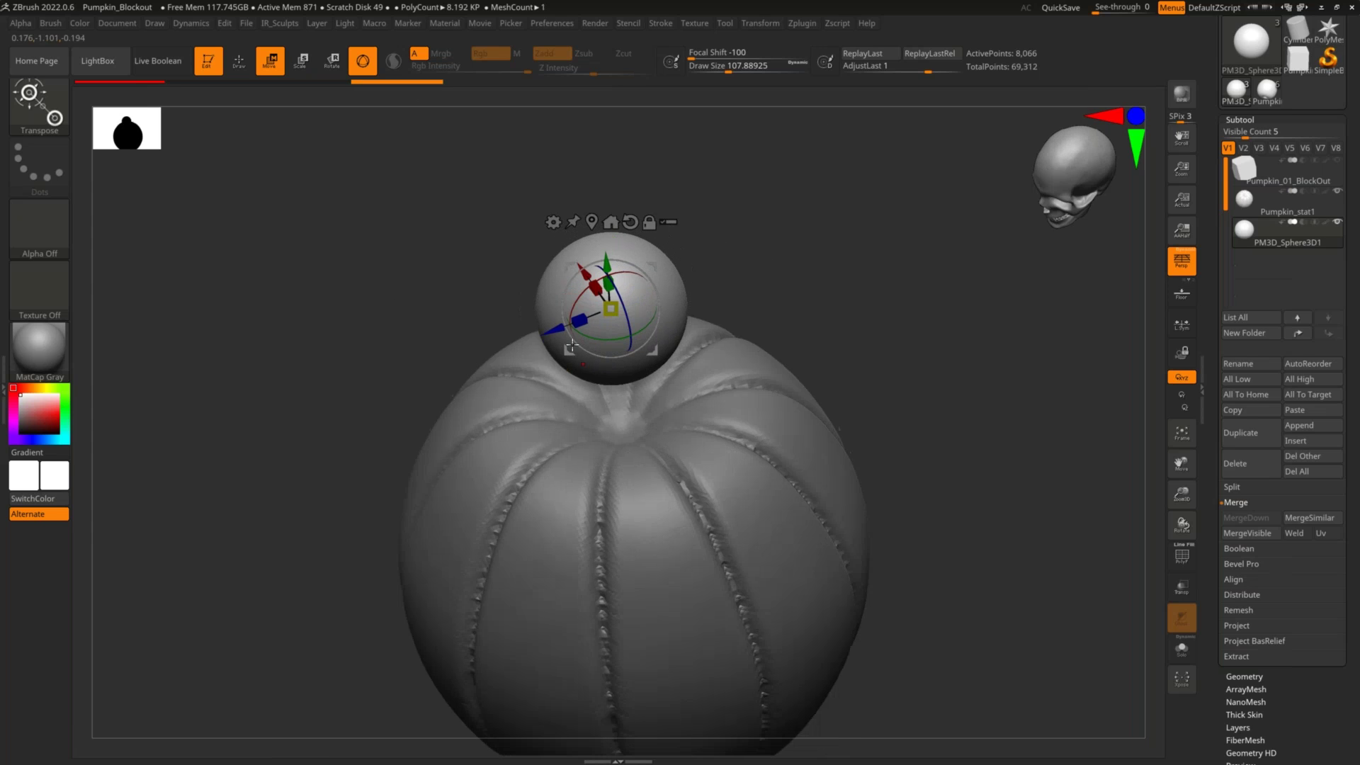
Try rotating and freely moving the small sphere with the gizmo and undo those changes
left_click_drag(592, 316, 623, 309)
right_click_drag(716, 323, 871, 233)
key("ctrl+z")
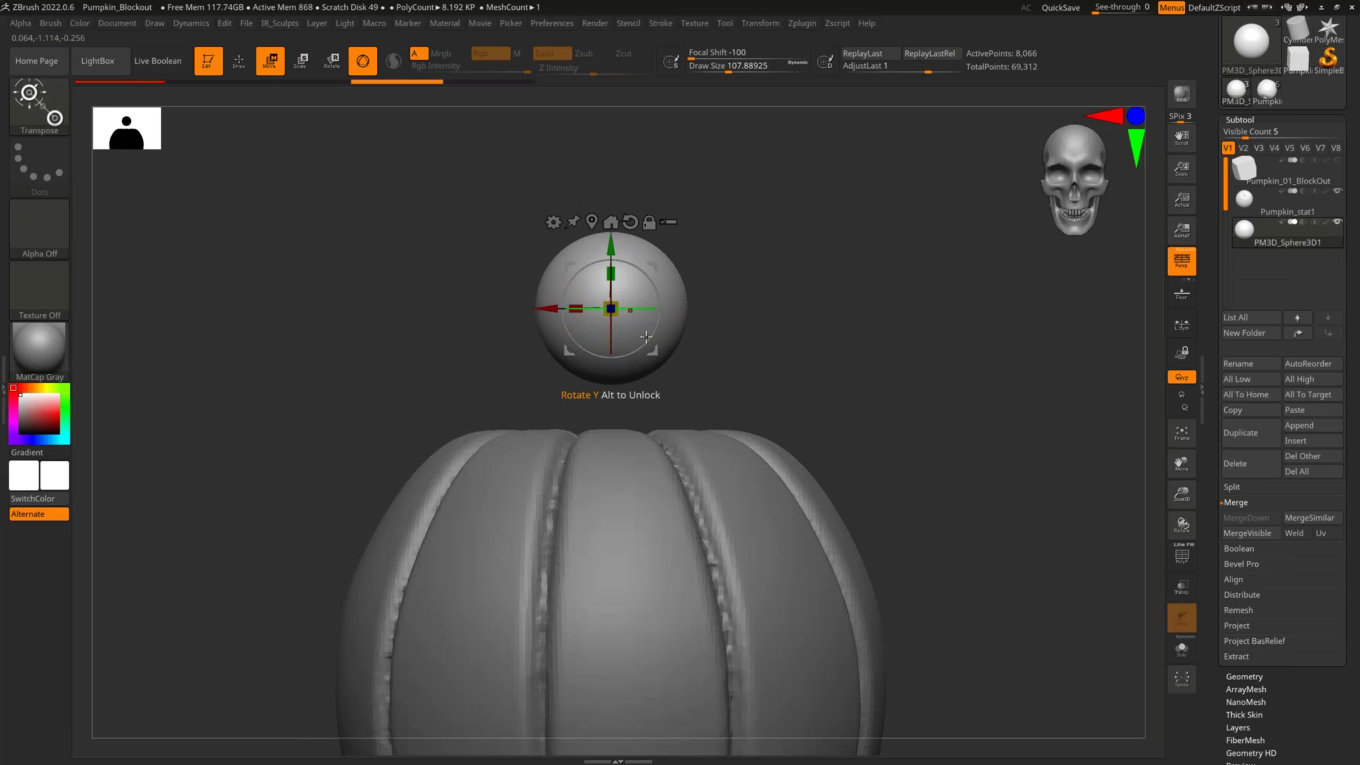
left_click(655, 351, "ctrl")
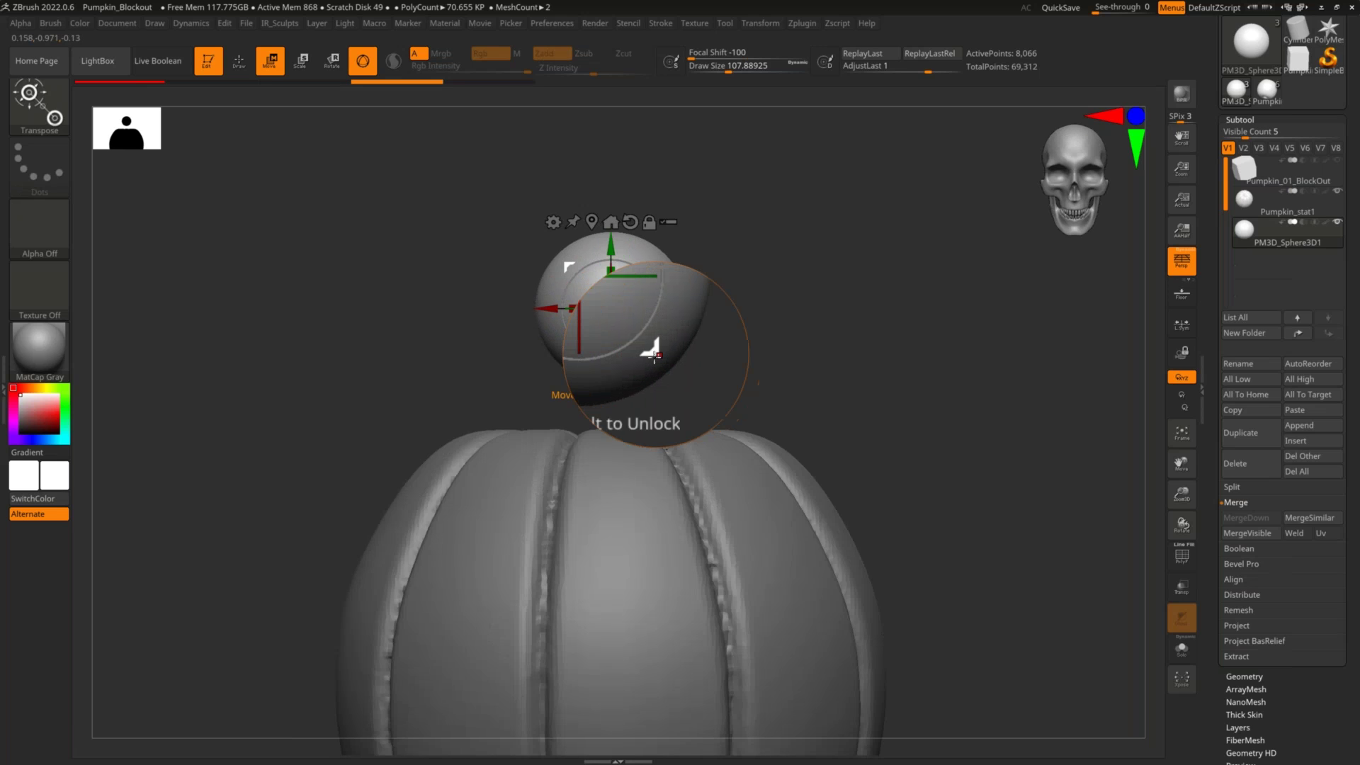
left_click_drag(658, 354, 673, 322)
key("ctrl+z")
key("ctrl+z")
Lower the small sphere into the hollow at the pumpkin's top and return to Draw mode
left_click_drag(813, 312, 802, 306)
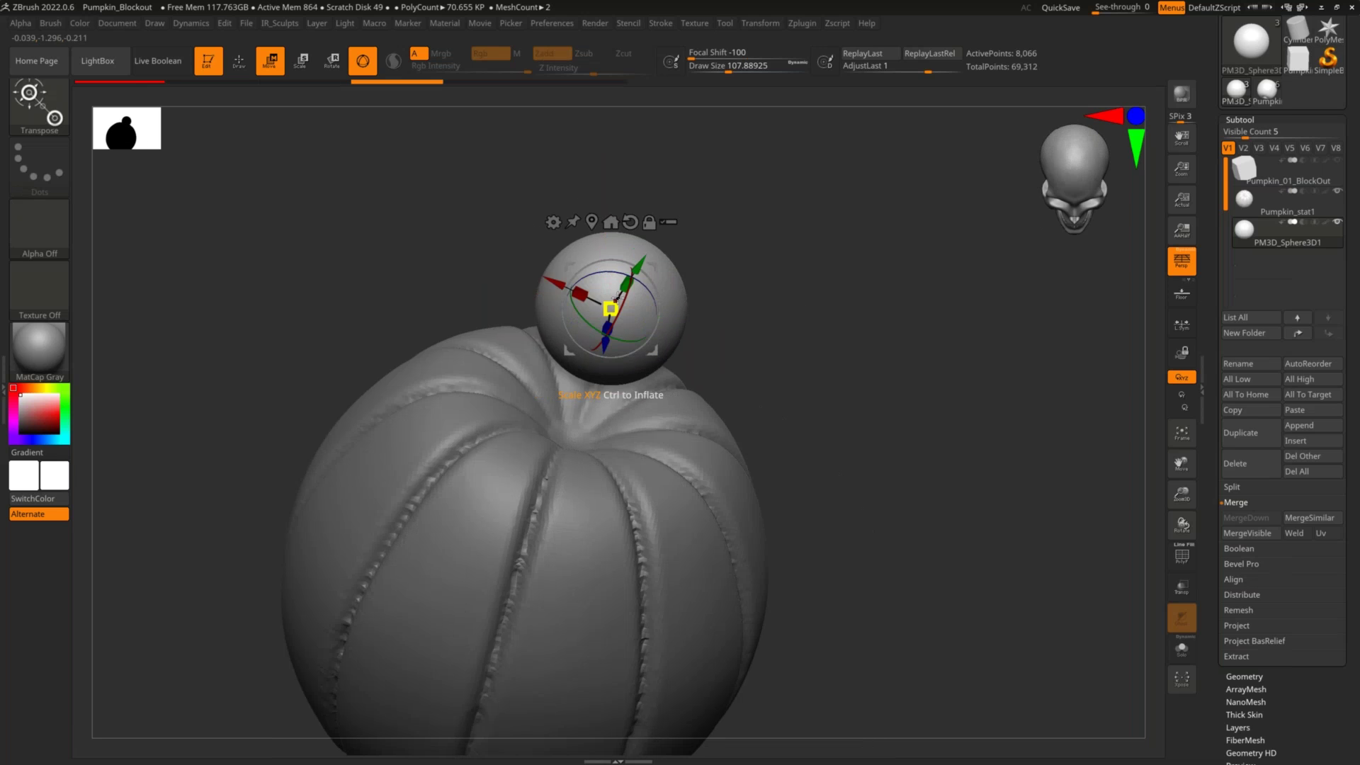
mouse_move(628, 260)
left_mouse_down()
mouse_move(585, 445)
mouse_move(578, 415)
left_mouse_up()
key("q")
mouse_move(853, 404)
left_mouse_down()
mouse_move(878, 328)
mouse_move(744, 249)
mouse_move(792, 278)
mouse_move(801, 267)
mouse_move(764, 307)
left_mouse_up()
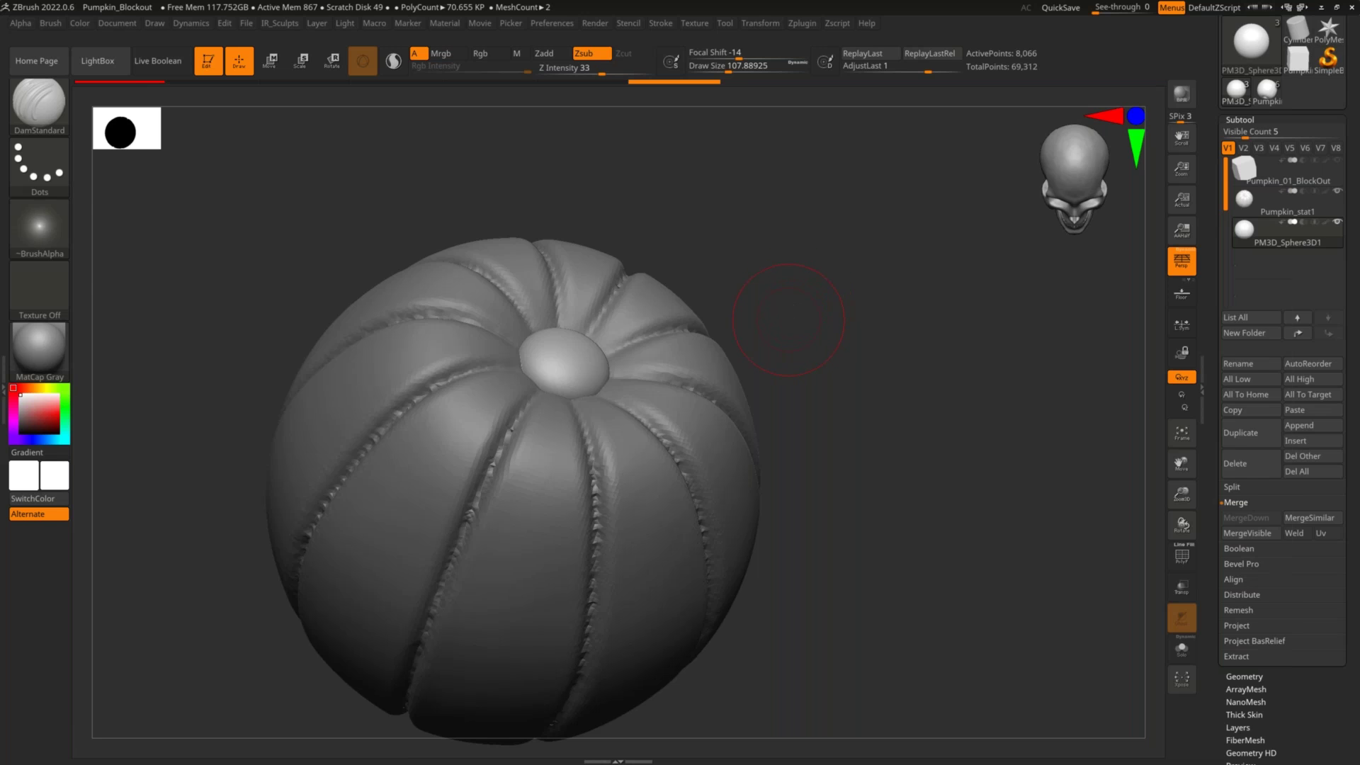
Switch to the SnakeHook brush and reduce the draw size to about 65
key("b")
key("s")
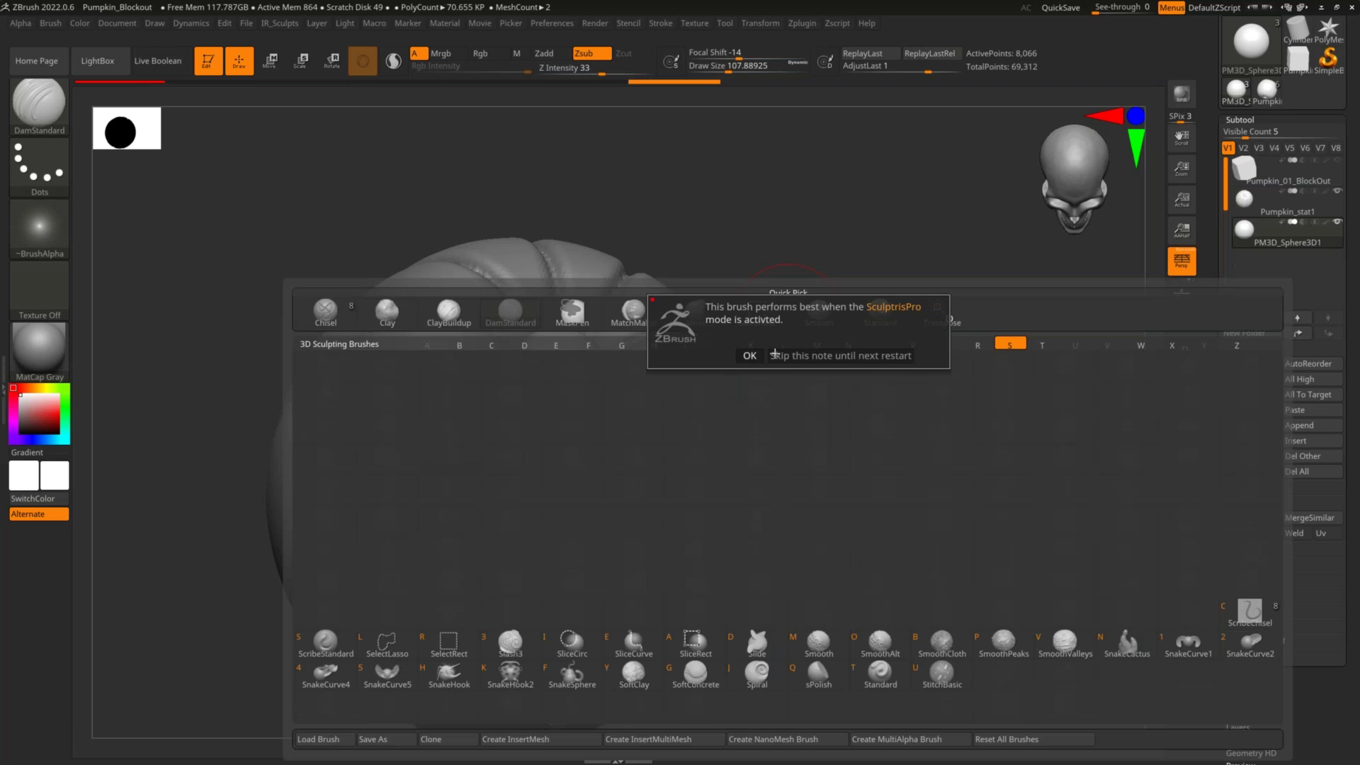
key("h")
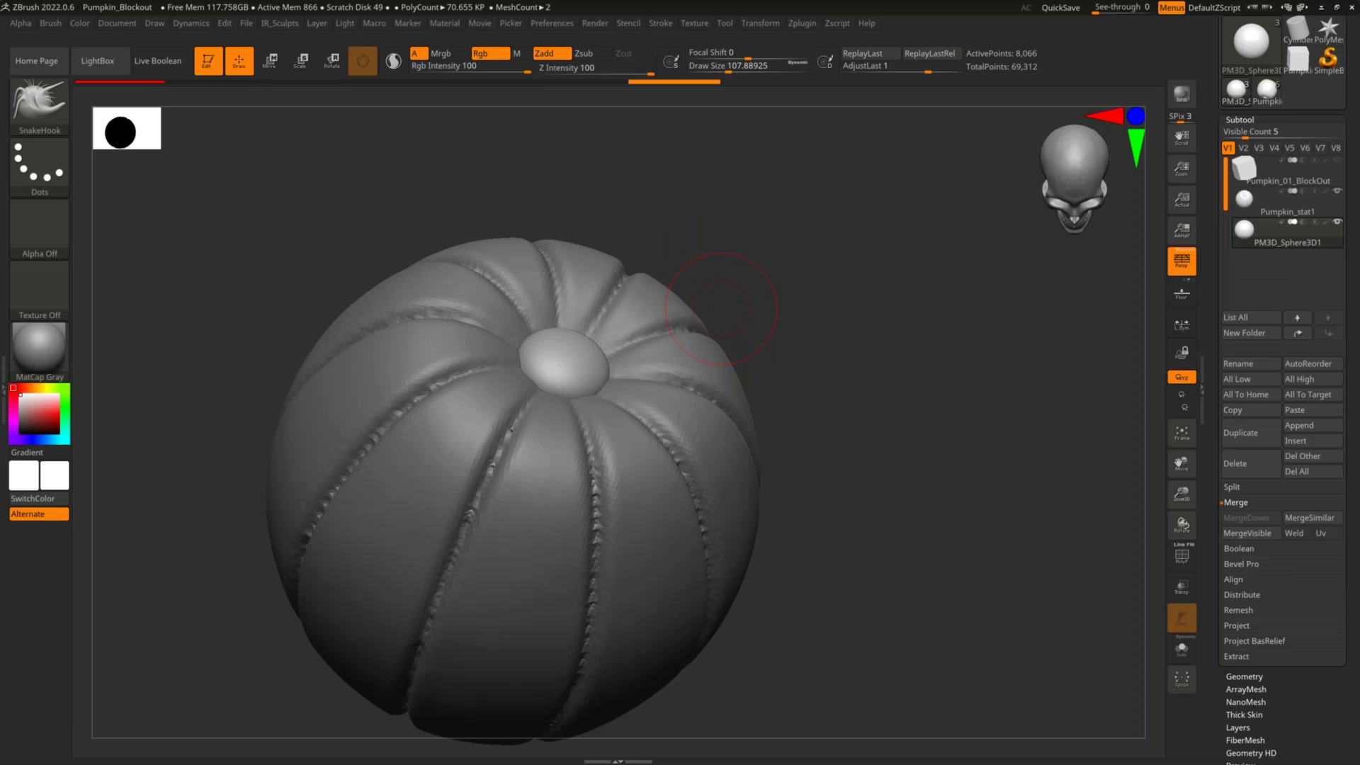
key("b")
key("bracketleft")
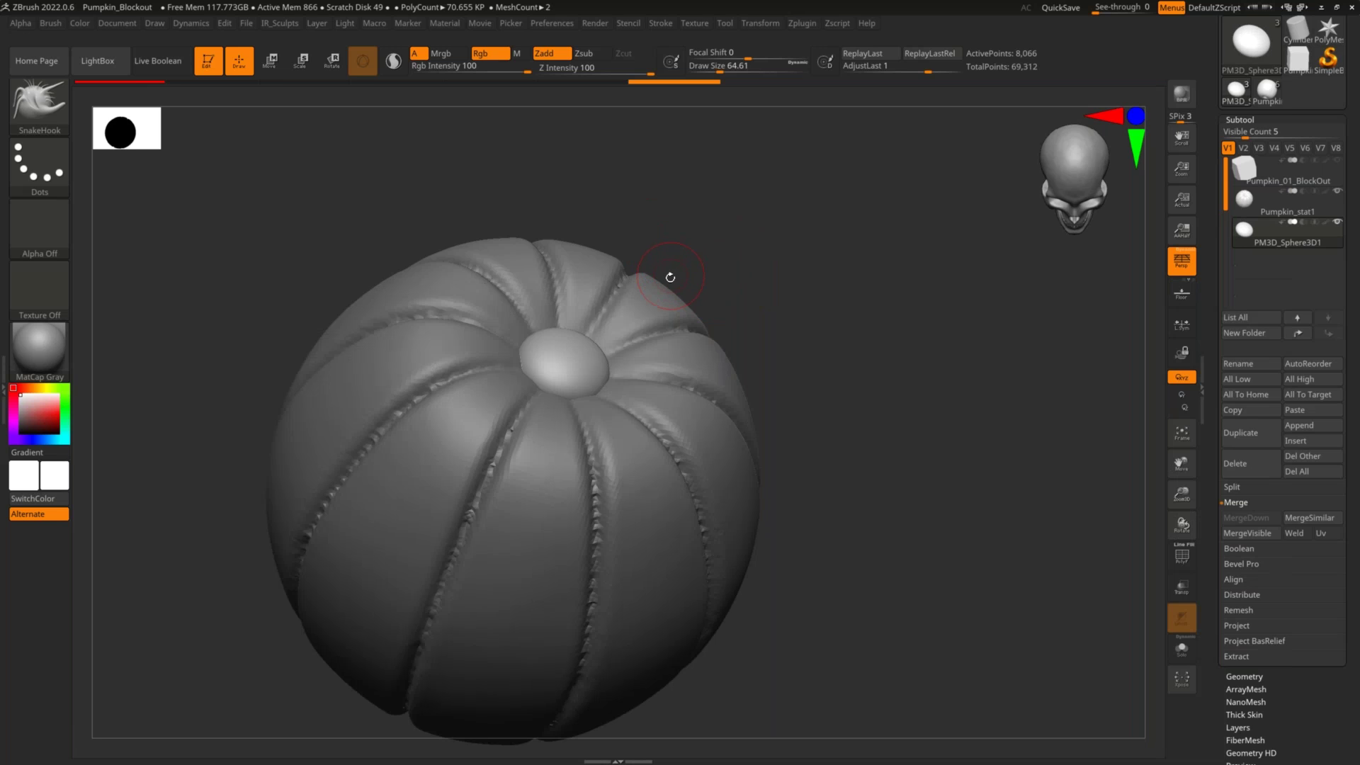
mouse_move(775, 303)
left_mouse_down()
mouse_move(774, 291)
mouse_move(753, 316)
left_mouse_up()
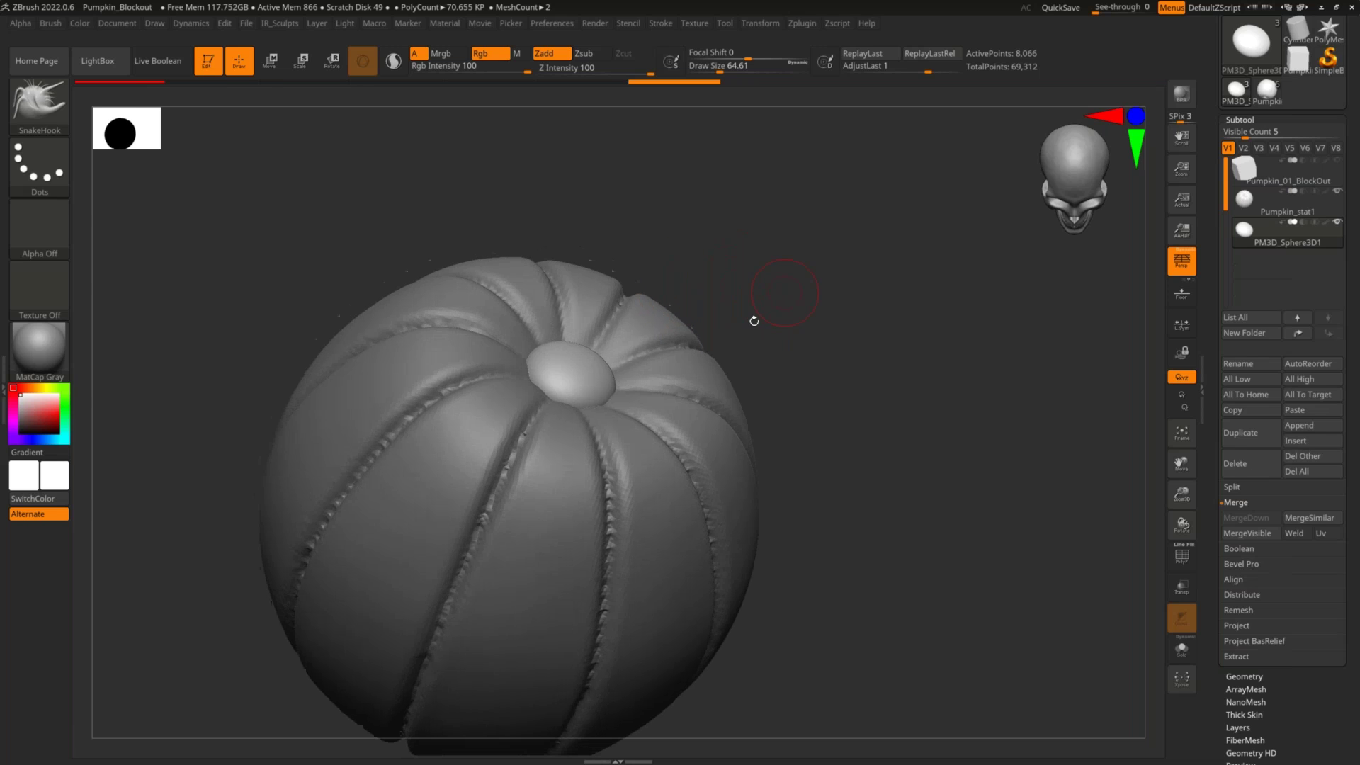
Set the draw size to about 111 and pull a curved stem out of the small sphere with SnakeHook
right_click_drag(574, 364, 563, 378)
key("s")
left_click_drag(574, 356, 578, 355)
left_click(577, 355)
key("s")
left_click(571, 354)
mouse_move(571, 357)
left_mouse_down()
mouse_move(672, 266)
mouse_move(691, 268)
left_mouse_up()
mouse_move(742, 272)
right_mouse_down()
mouse_move(766, 231)
mouse_move(729, 212)
mouse_move(861, 283)
right_mouse_up()
right_click_drag(607, 349, 641, 333)
left_click_drag(616, 308, 607, 287)
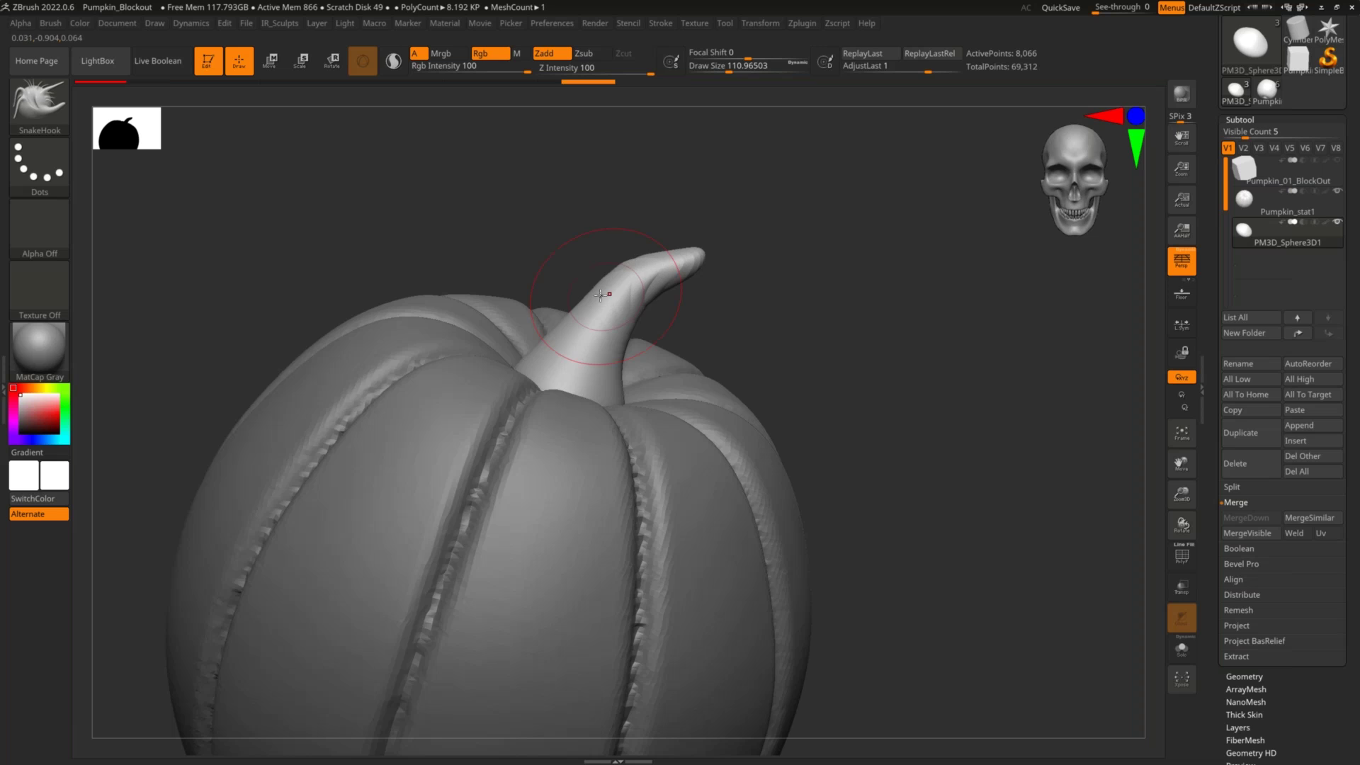
Turn on the polyframe display and examine the stretched polygons along the stem
right_click_drag(778, 285, 713, 349)
key("shift+f")
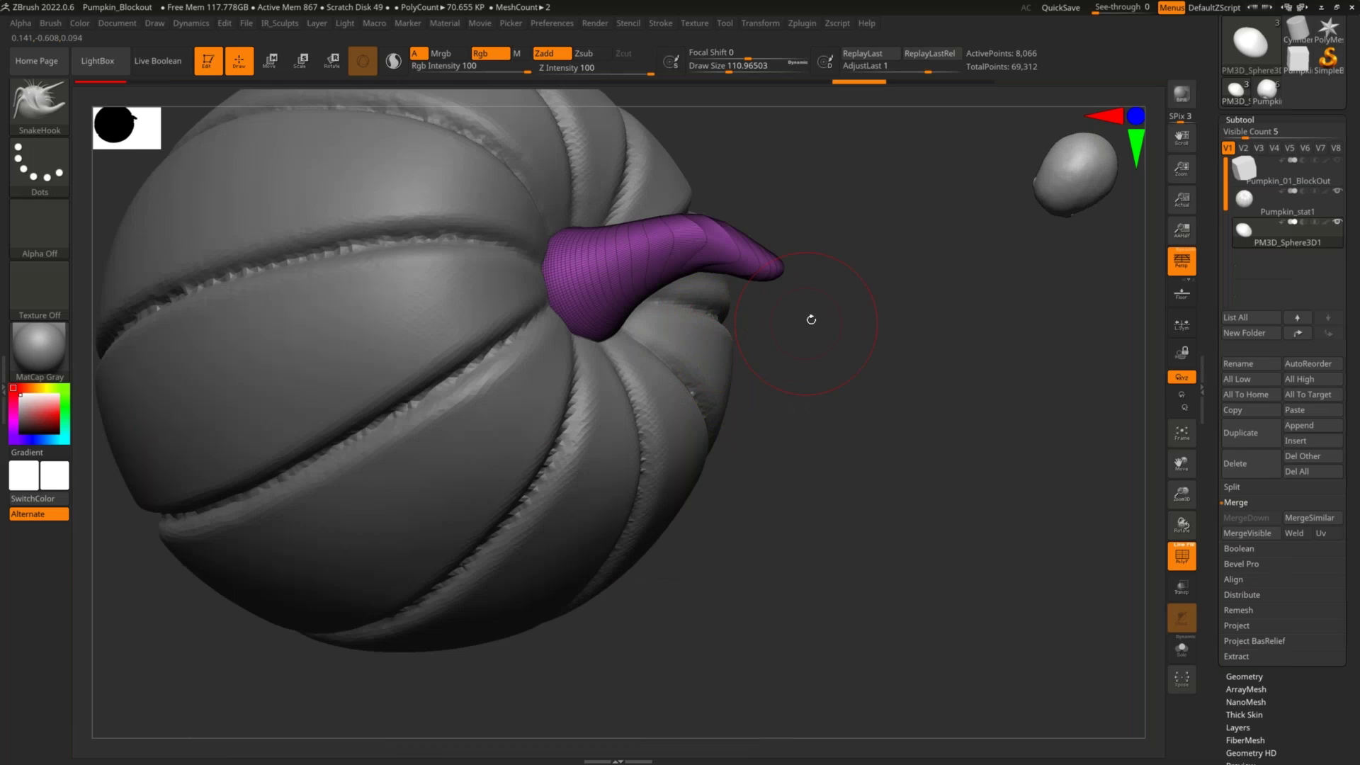
right_click_drag(811, 319, 792, 331, "ctrl")
Undo the stem strokes back to the rounded sphere and undo one more trial pull
key("ctrl+z")
key("ctrl+z")
key("ctrl+z")
key("ctrl+z")
key("ctrl+z")
key("ctrl+z")
key("ctrl+z")
key("ctrl+z")
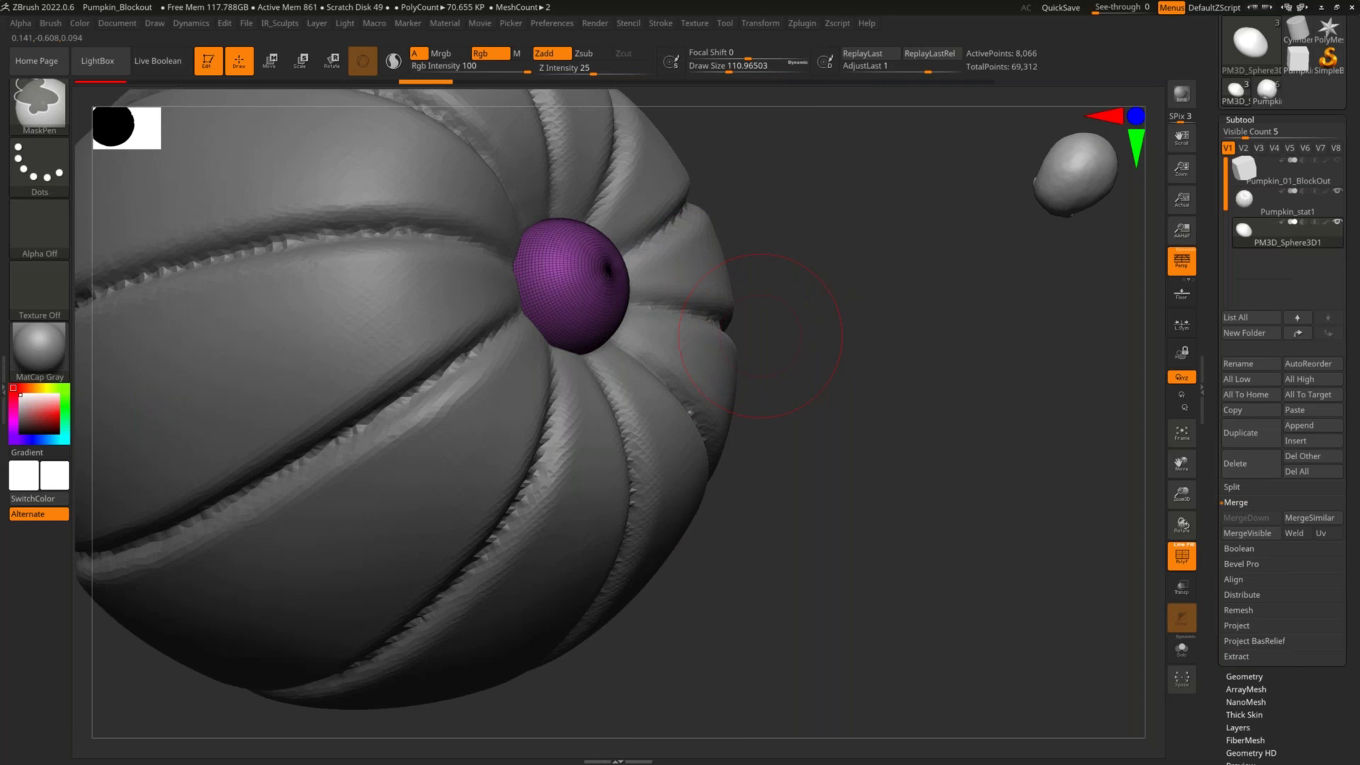
mouse_move(620, 291)
left_mouse_down()
mouse_move(871, 158)
mouse_move(1077, 401)
mouse_move(776, 545)
mouse_move(779, 410)
mouse_move(1062, 319)
mouse_move(1027, 269)
mouse_move(993, 232)
mouse_move(725, 369)
mouse_move(803, 524)
left_mouse_up()
key("ctrl+z")
Set the draw size to about 102 and pull the sphere up into a thick stem with a bent tip using SnakeHook
key("s")
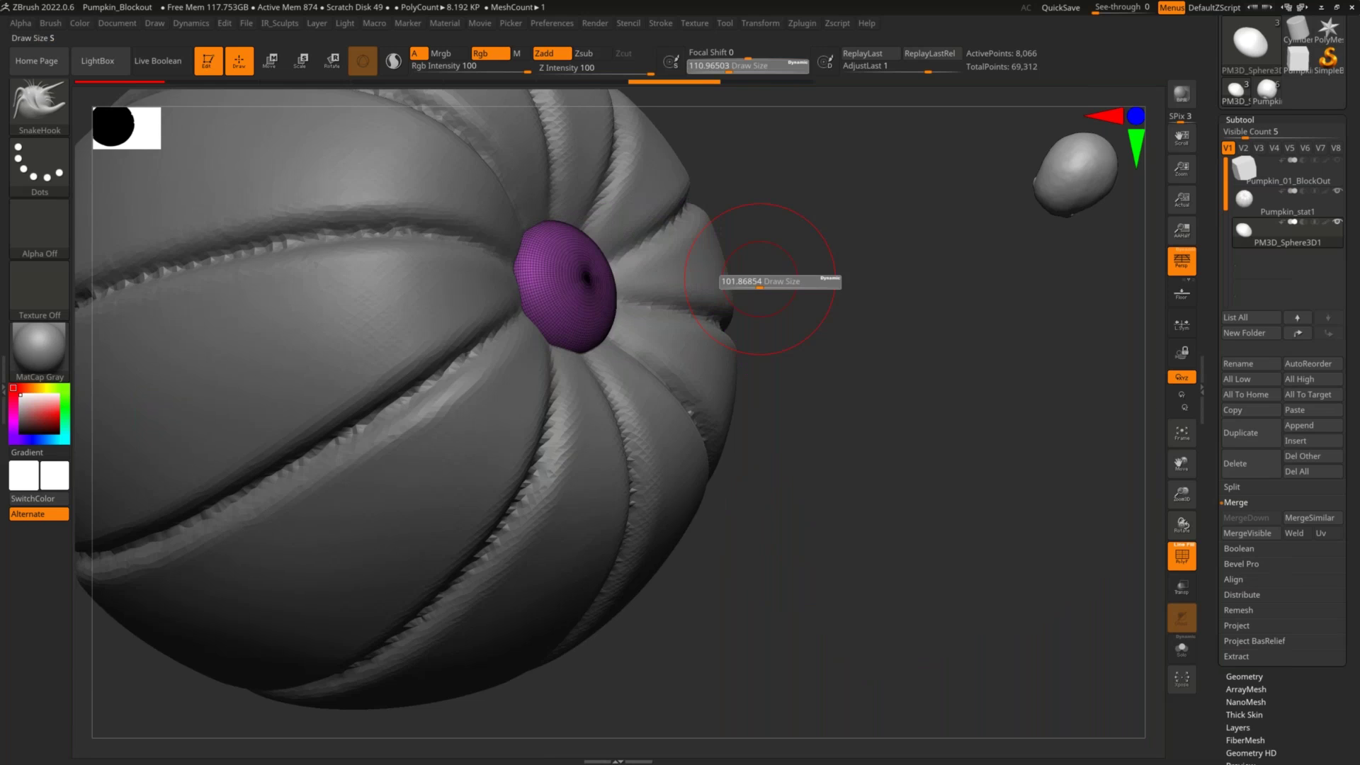
left_click_drag(759, 282, 821, 234, "shift")
mouse_move(576, 267)
left_mouse_down()
mouse_move(783, 309)
mouse_move(785, 324)
left_mouse_up()
left_click_drag(642, 215, 731, 238)
mouse_move(850, 257)
left_mouse_down()
mouse_move(648, 264)
mouse_move(698, 304)
left_mouse_up()
mouse_move(694, 404)
left_mouse_down()
mouse_move(730, 315)
mouse_move(837, 334)
mouse_move(977, 231)
left_mouse_up()
Remesh the stem with DynaMesh, undoing a trial at resolution 128 and using resolution 216 instead
left_click(1251, 122)
left_click(1246, 131)
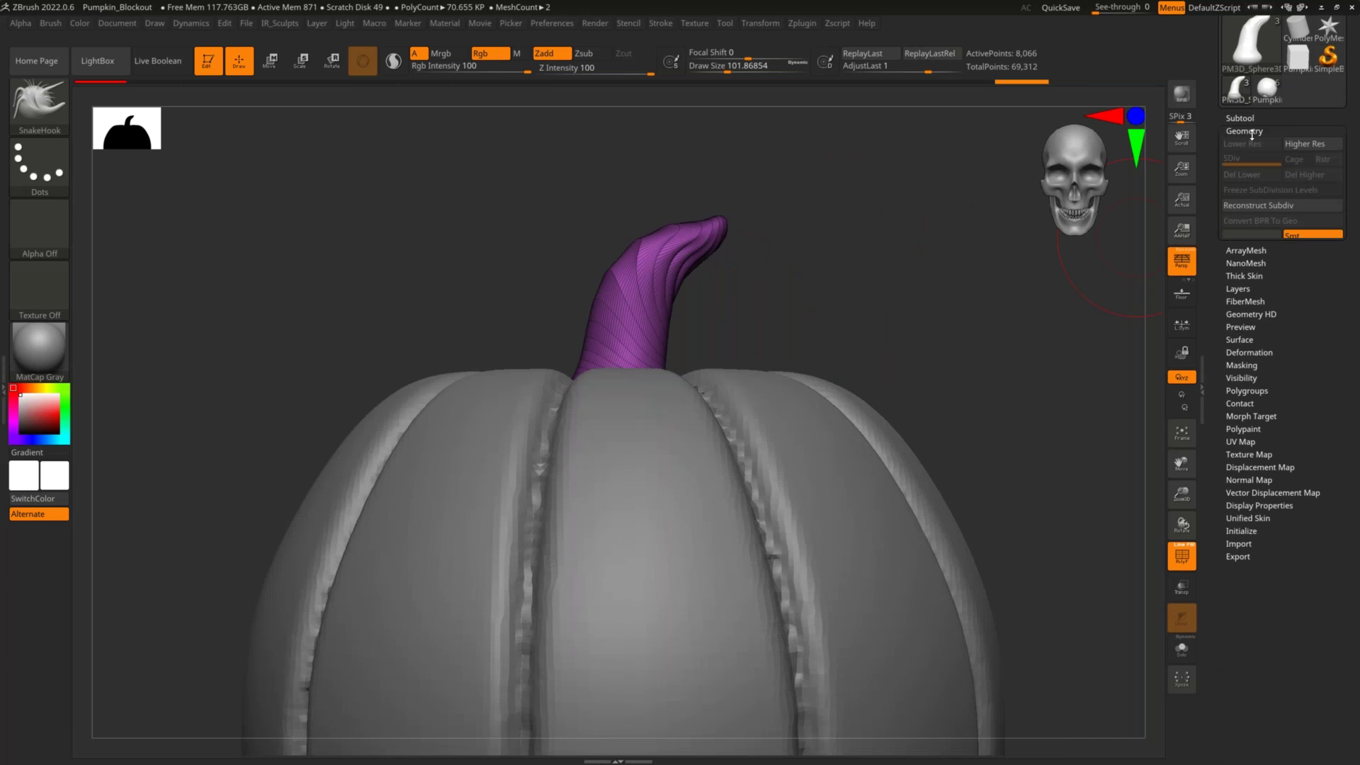
left_click(1244, 366)
mouse_move(844, 247)
left_mouse_down()
mouse_move(847, 261)
mouse_move(687, 240)
mouse_move(842, 226)
mouse_move(592, 347)
left_mouse_up()
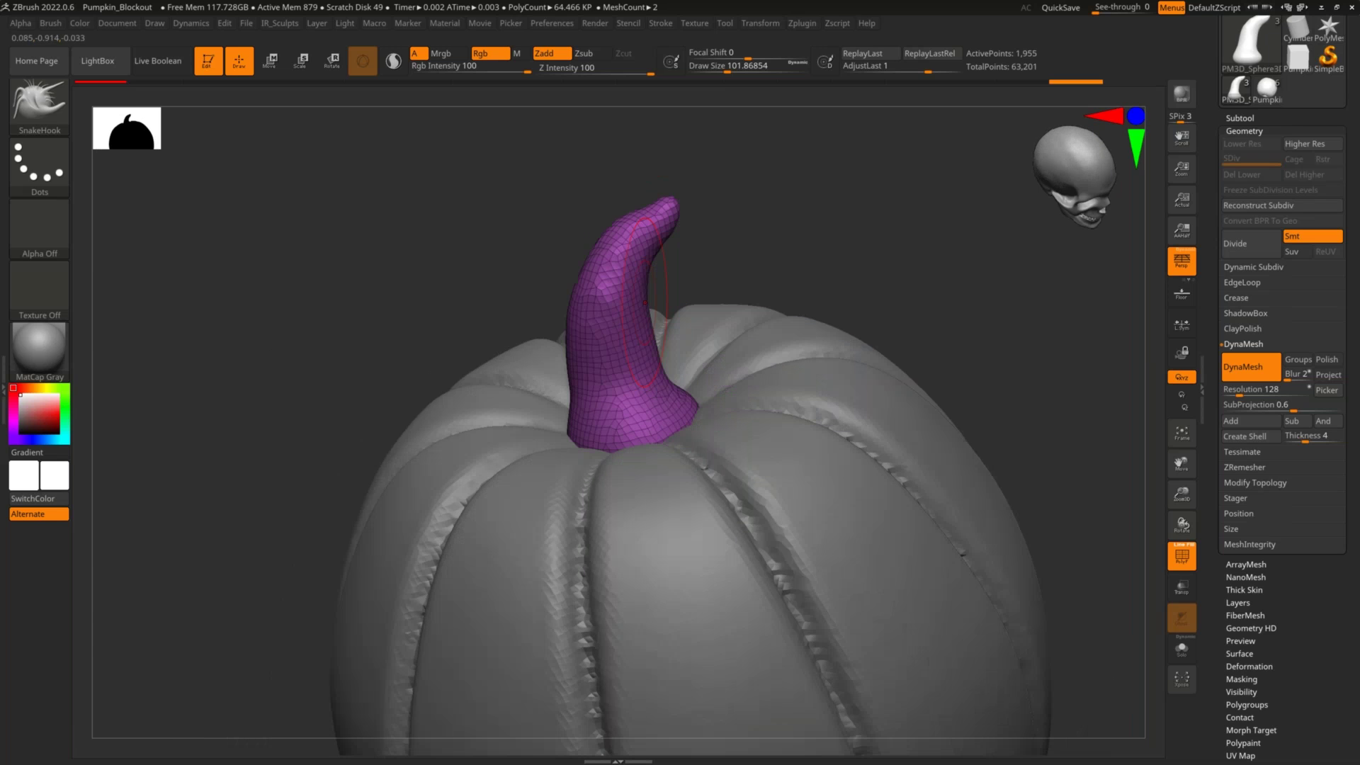
key("ctrl+z")
left_click_drag(1326, 390, 640, 397)
left_click(648, 433)
left_click(1242, 366)
left_click_drag(1091, 386, 1005, 354, "shift")
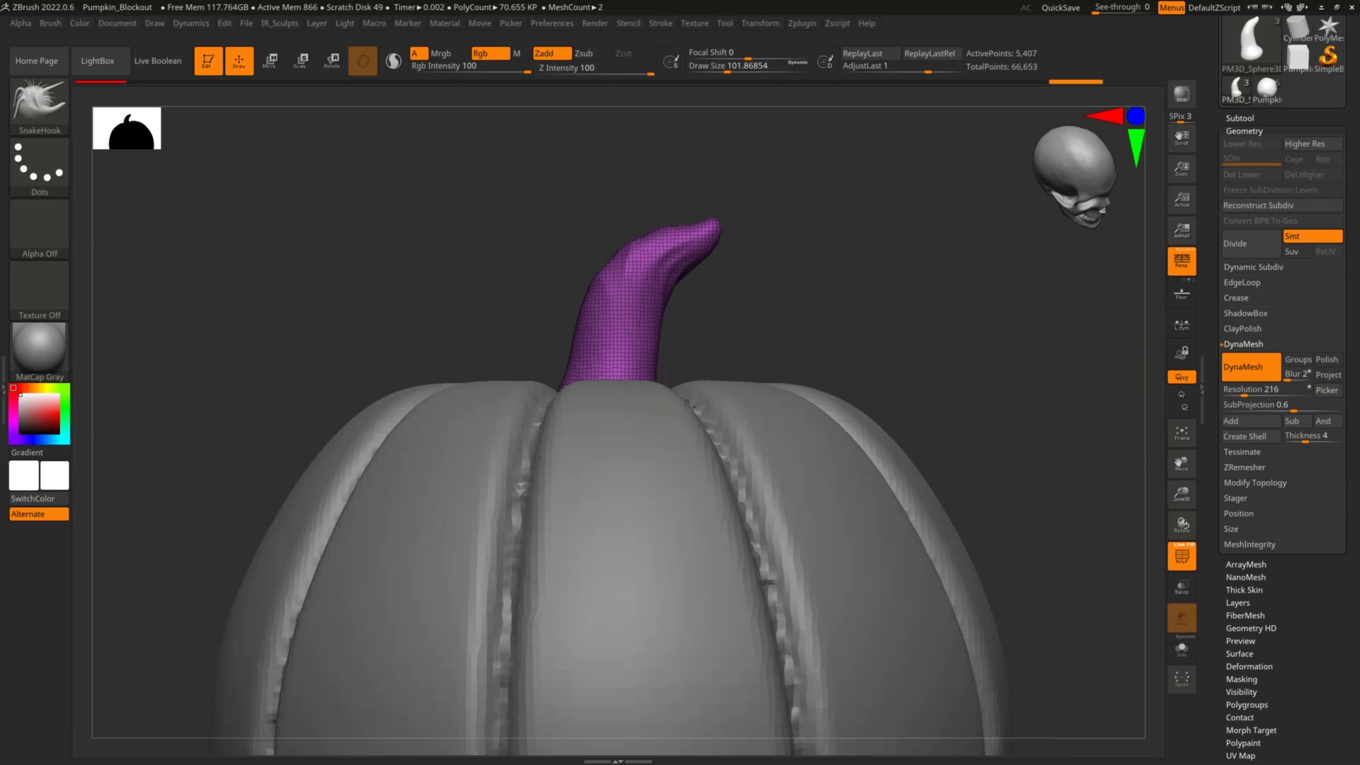
Set the draw size to about 56 and activate radial symmetry on the Y axis only, with a radial count of 8
left_click_drag(819, 221, 903, 252)
mouse_move(632, 345)
left_mouse_down()
mouse_move(565, 425)
mouse_move(690, 340)
left_mouse_up()
key("s")
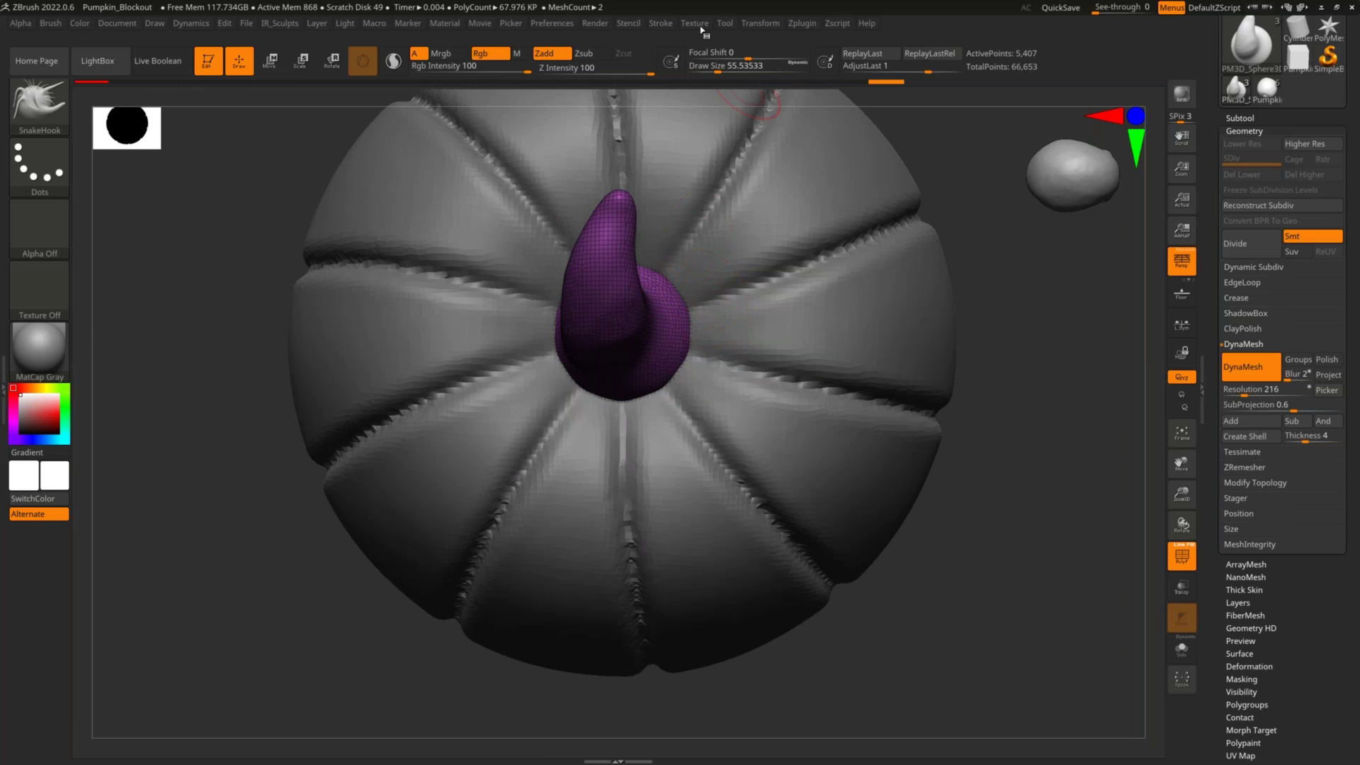
left_click(752, 26)
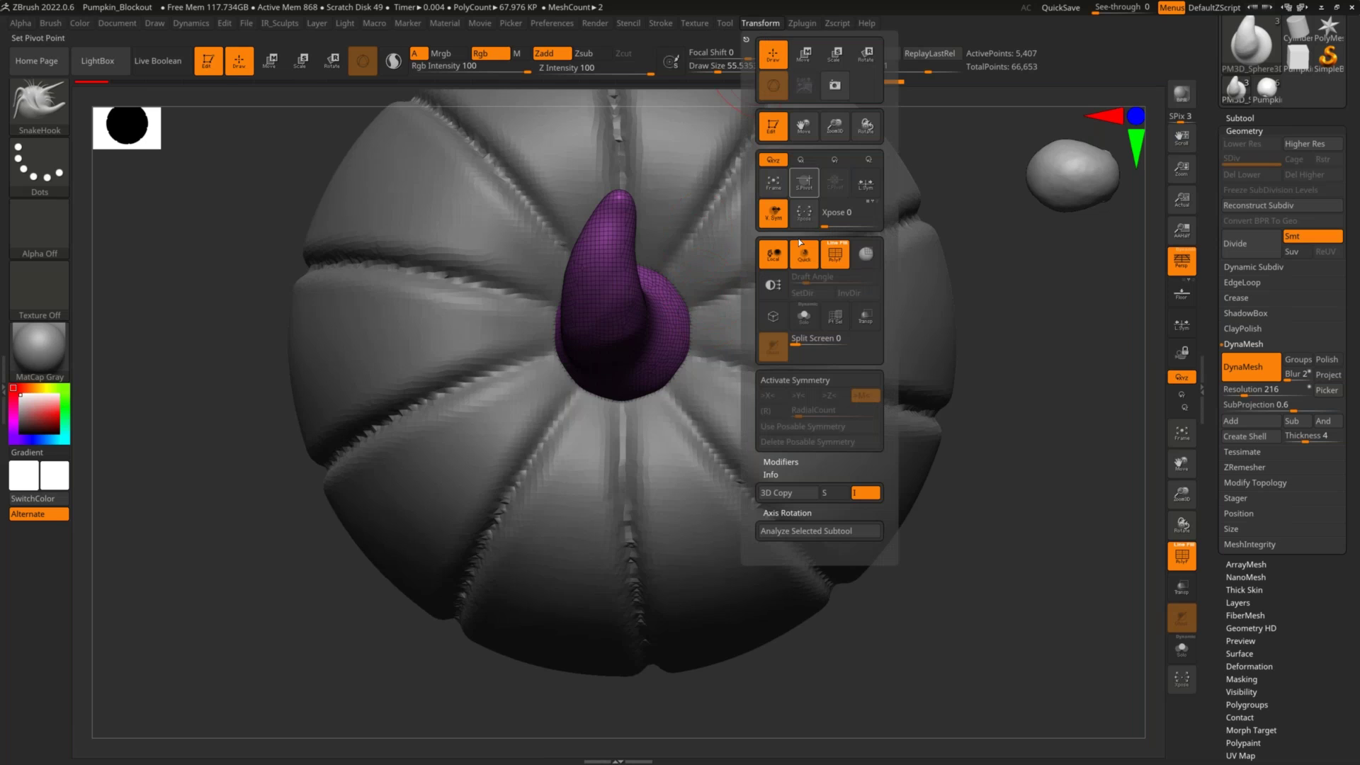
left_click(778, 397)
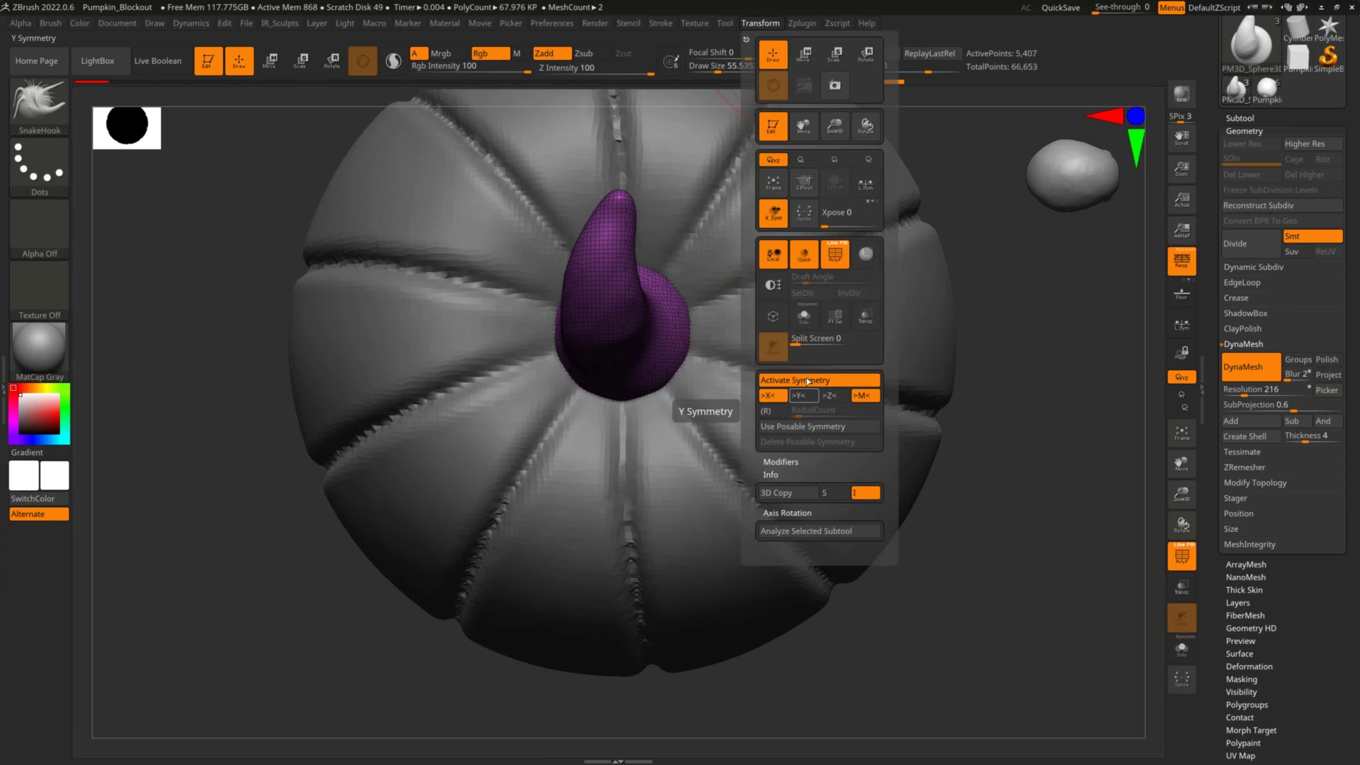
left_click(778, 398)
left_click(801, 396)
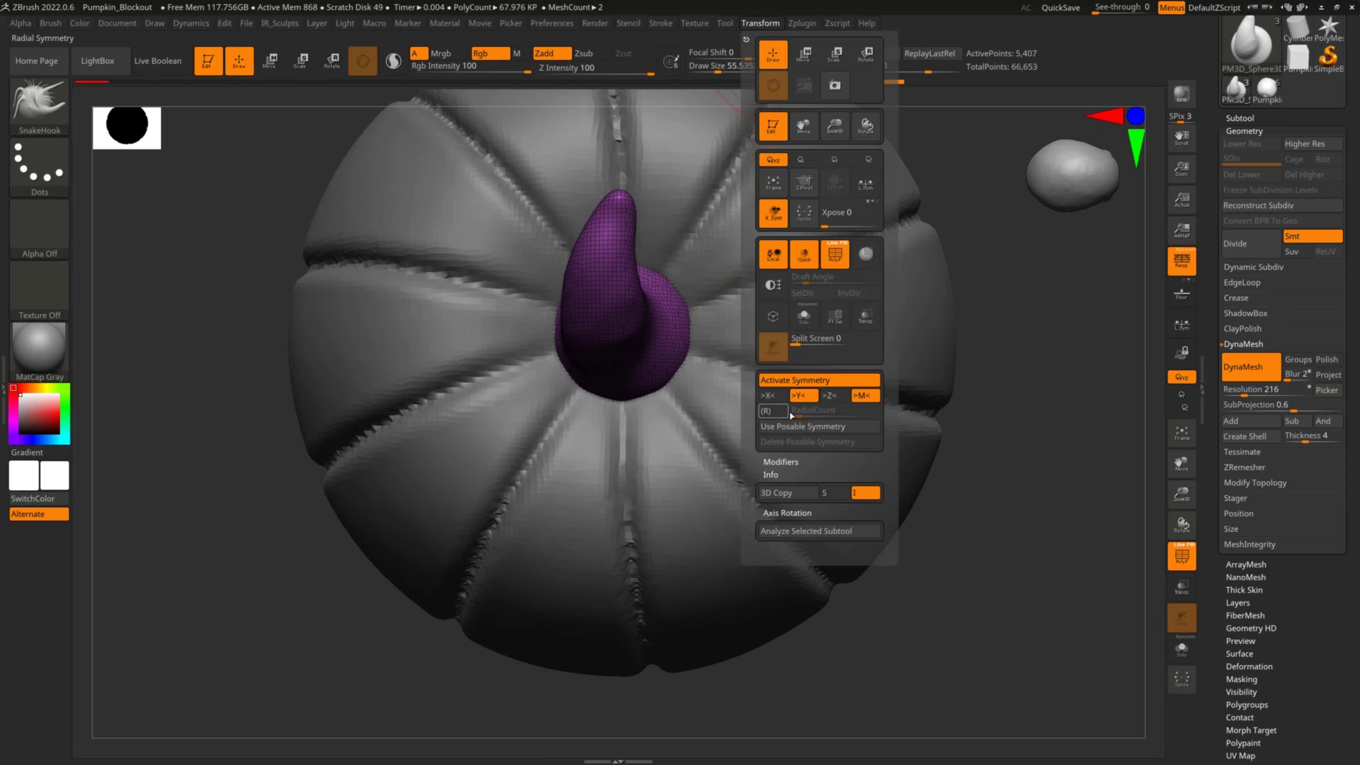
left_click(778, 415)
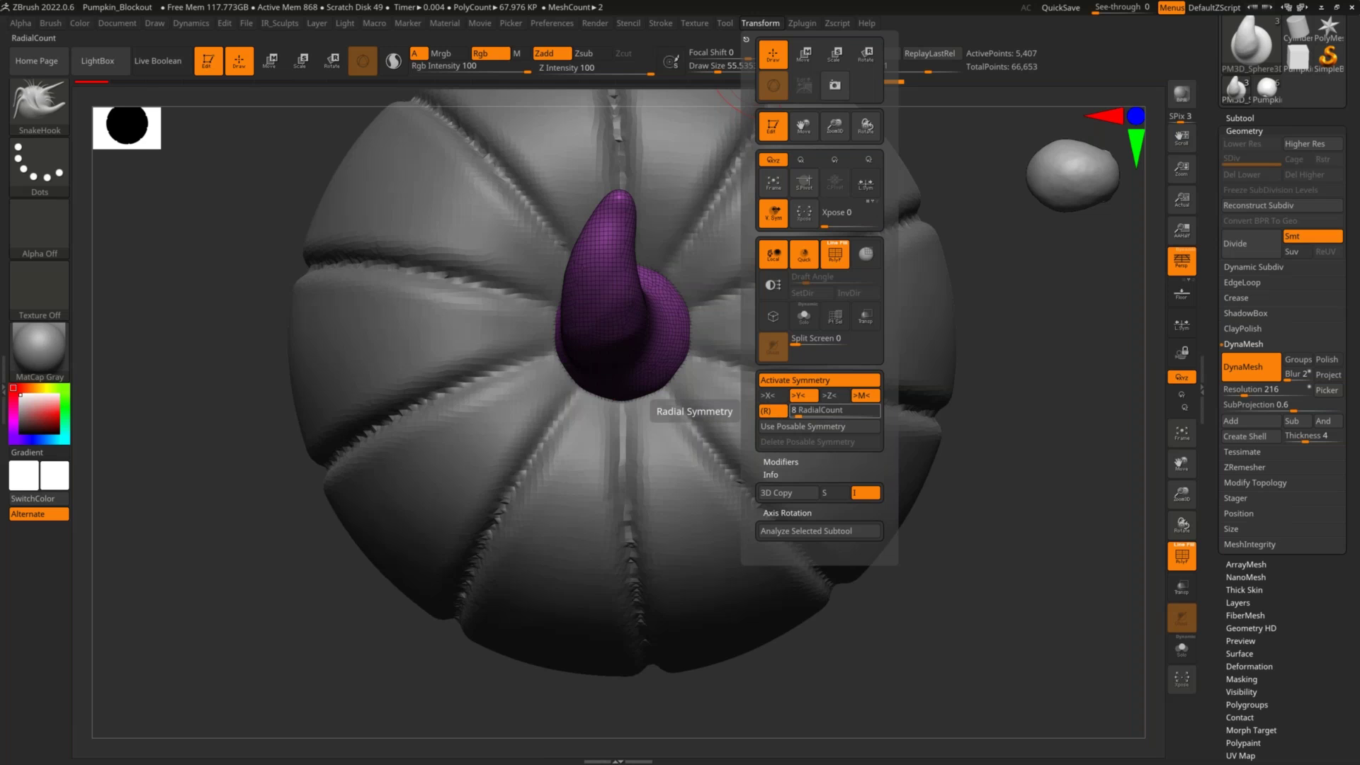
Pull the stem's base outward into eight radially symmetric points using SnakeHook, undoing a trial pull
left_click_drag(652, 409, 681, 413)
left_click_drag(706, 310, 696, 307)
key("ctrl+z")
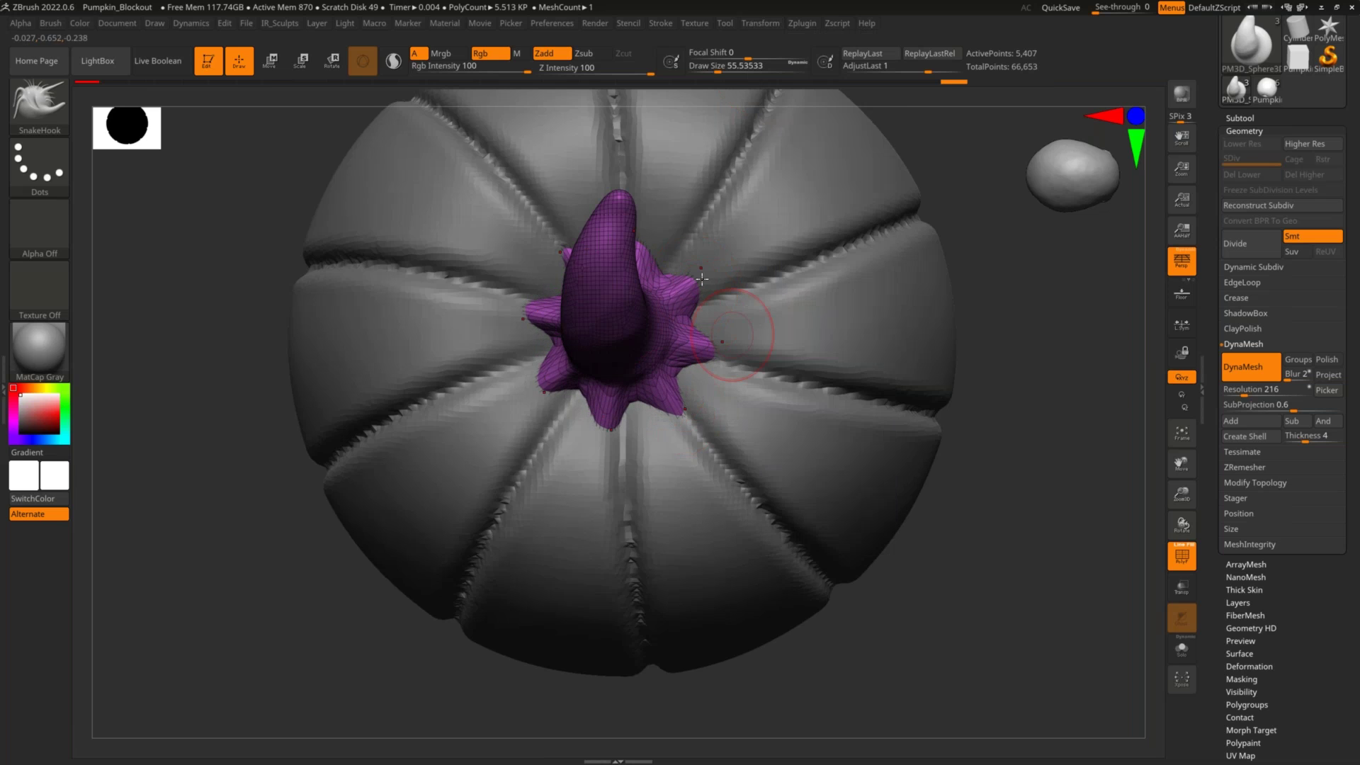
Turn off symmetry and reshape individual points of the stem's base so they look irregular
key("x")
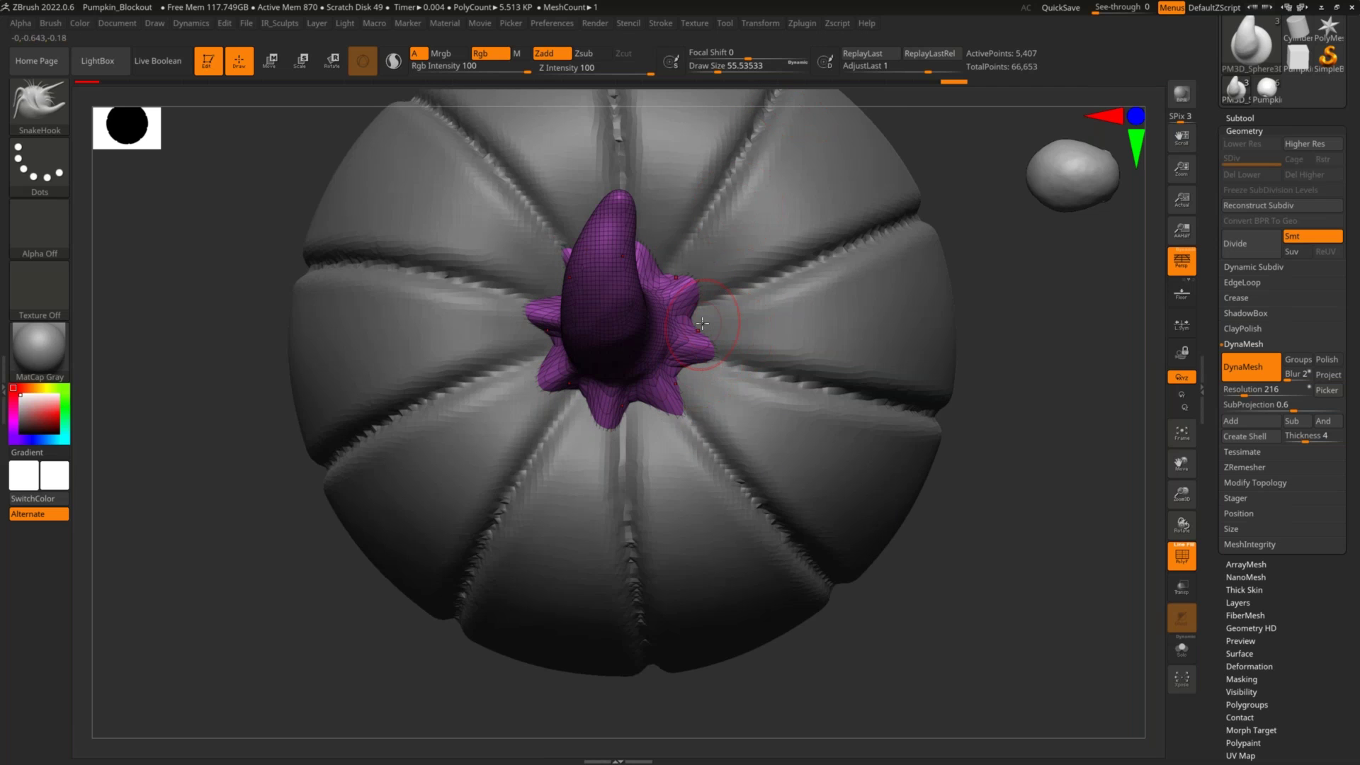
left_click_drag(697, 294, 685, 277)
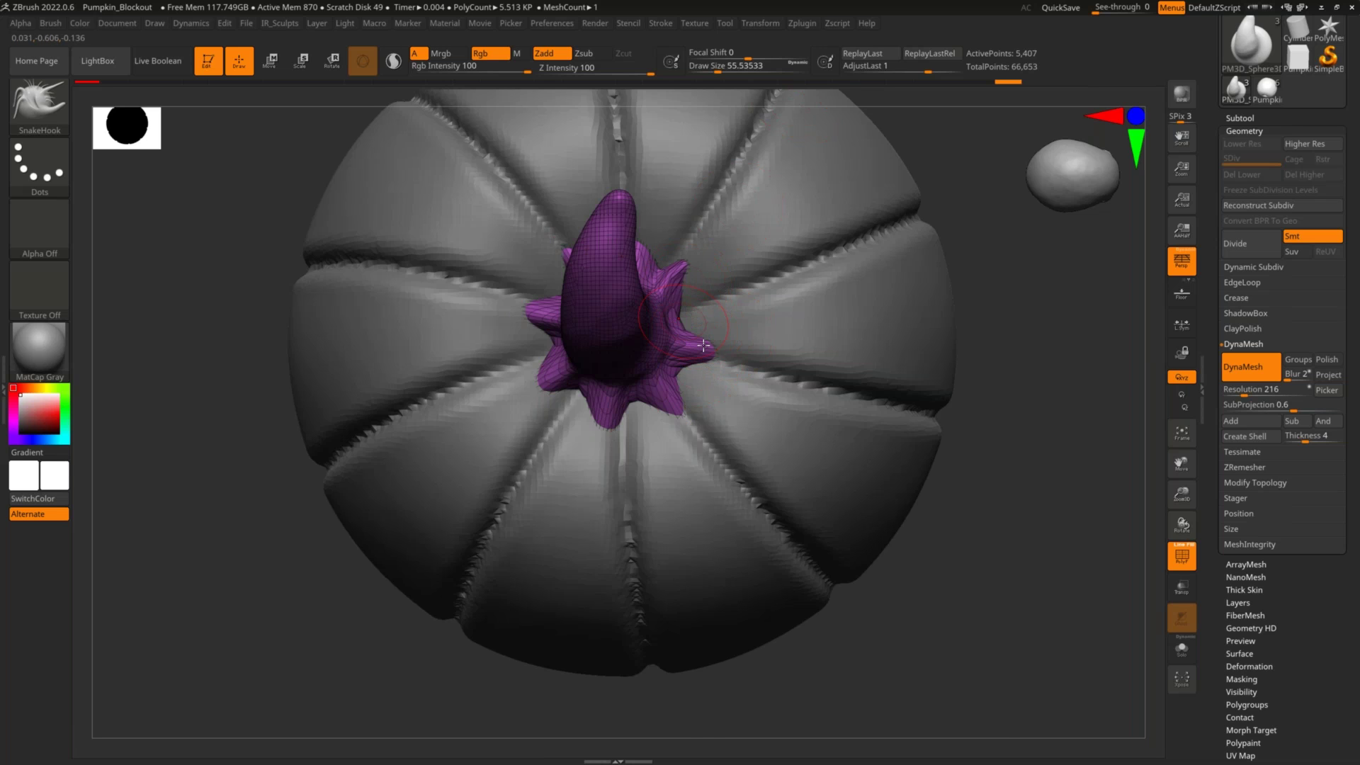
right_click_drag(703, 345, 621, 425)
key("ctrl+z")
mouse_move(621, 429)
left_mouse_down()
mouse_move(638, 419)
mouse_move(582, 425)
left_mouse_up()
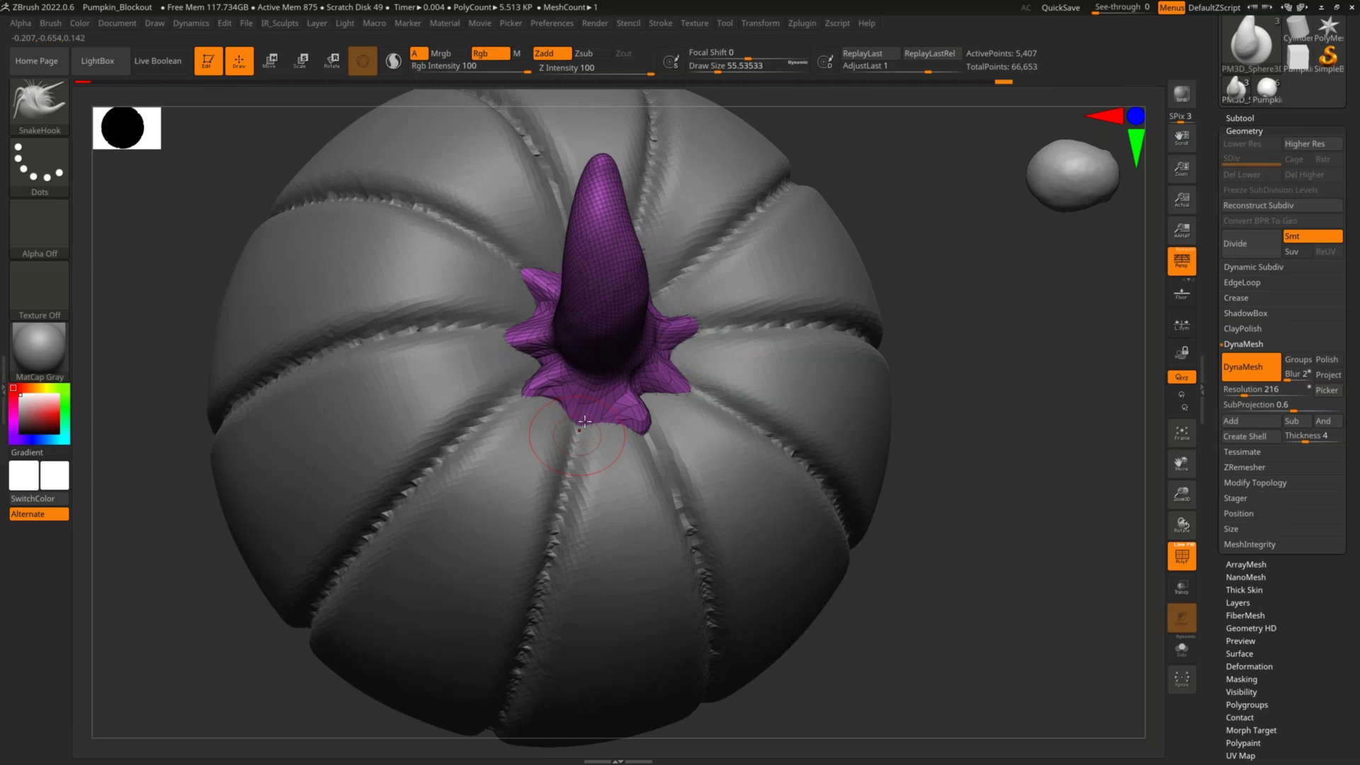
Set the draw size to about 111 and reshape the stem's bent upper part with SnakeHook
mouse_move(584, 421)
right_mouse_down()
mouse_move(623, 397)
mouse_move(980, 446)
right_mouse_up()
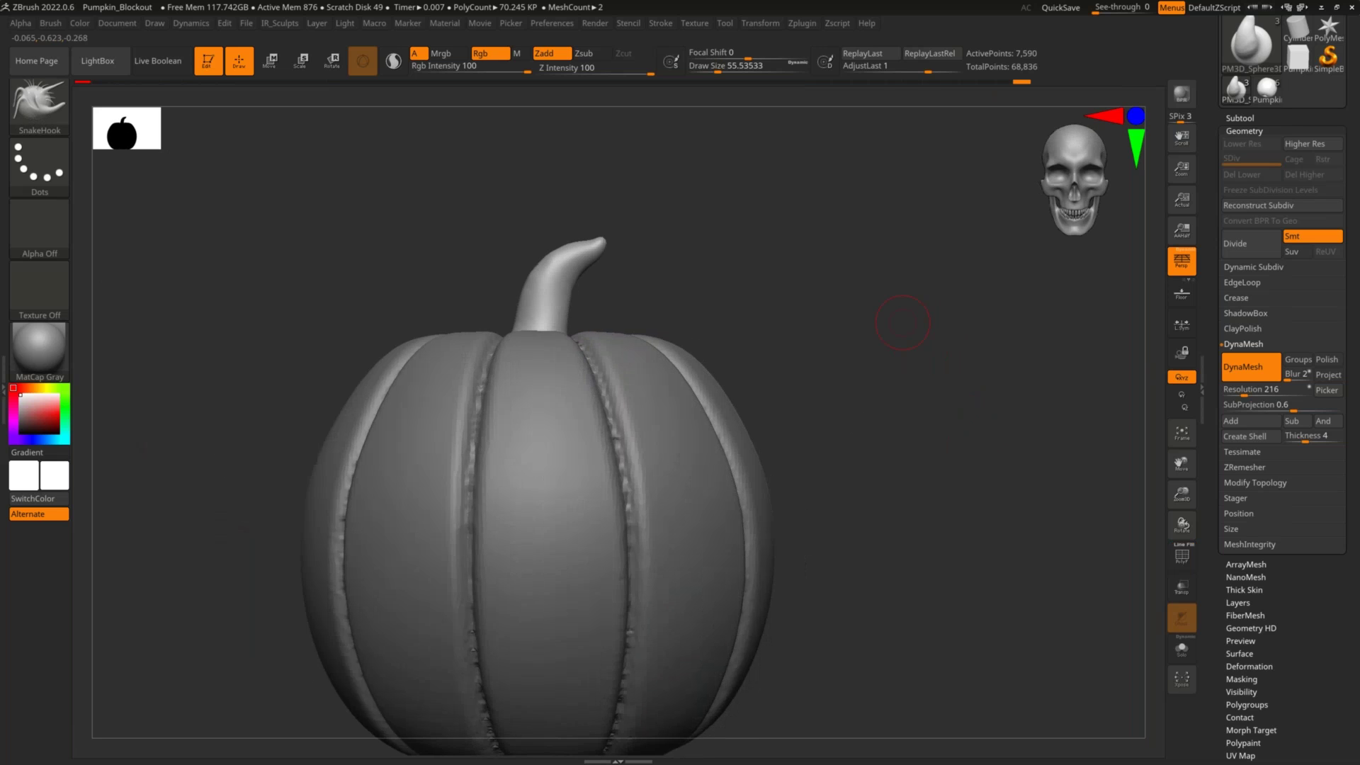
key("s")
left_click_drag(730, 271, 737, 271)
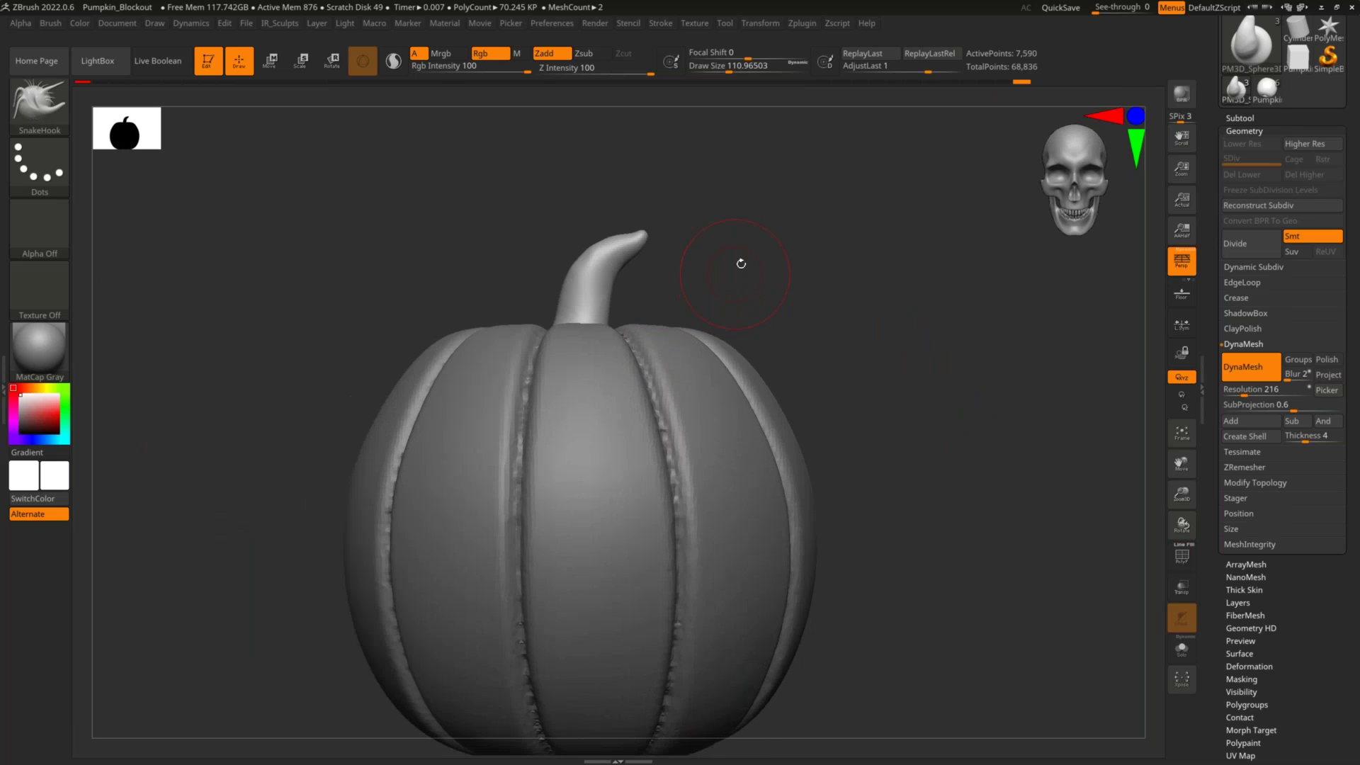
right_click_drag(741, 264, 747, 312)
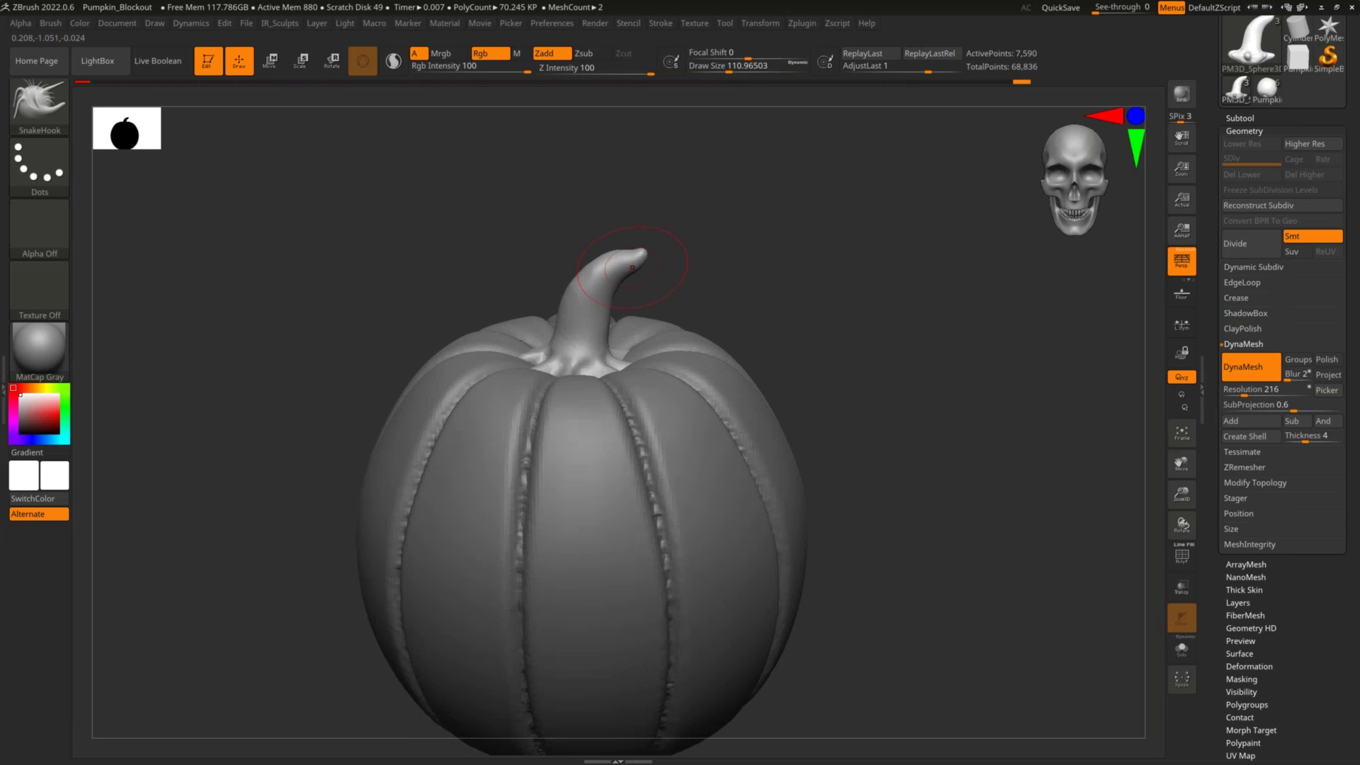
mouse_move(620, 279)
left_mouse_down()
mouse_move(630, 301)
mouse_move(636, 259)
left_mouse_up()
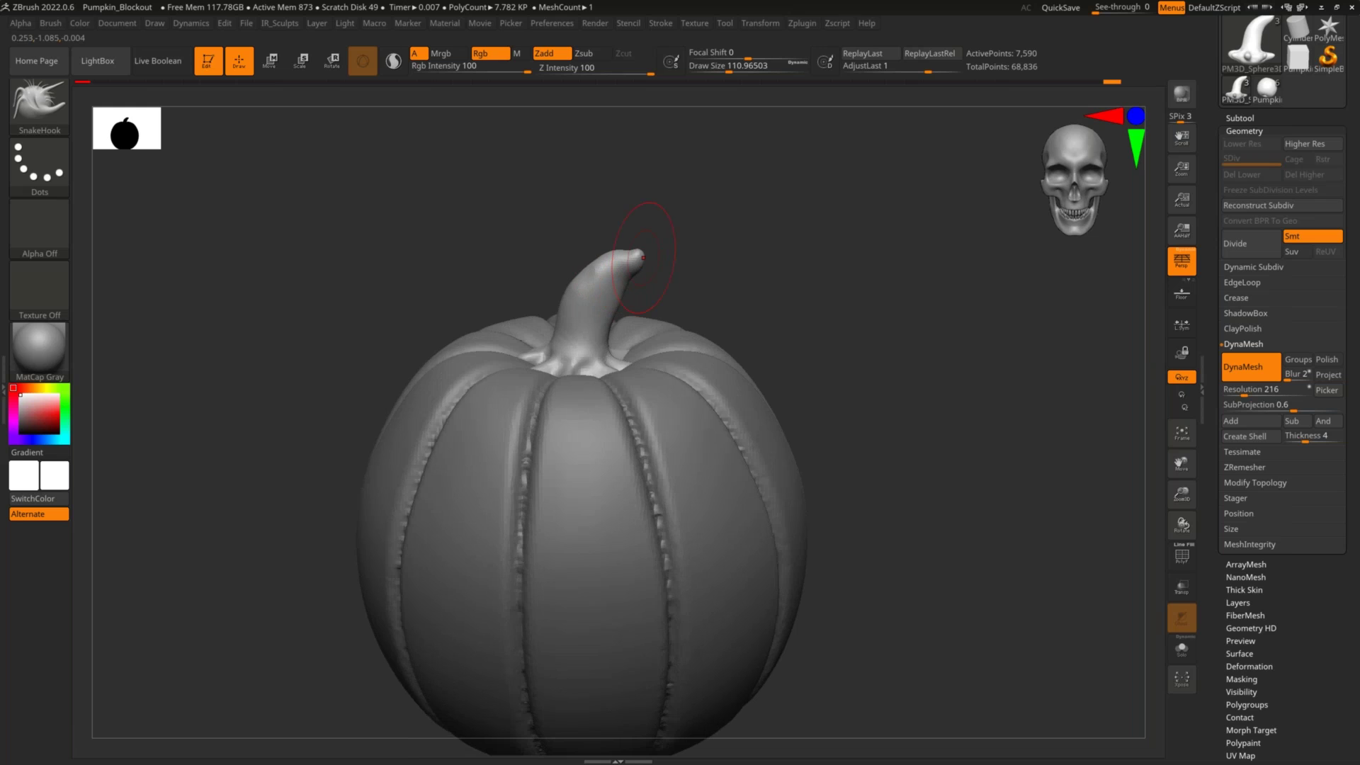
mouse_move(731, 242)
right_mouse_down()
mouse_move(737, 228)
mouse_move(769, 255)
right_mouse_up()
mouse_move(607, 328)
right_mouse_down()
mouse_move(536, 317)
mouse_move(840, 262)
mouse_move(841, 311)
right_mouse_up()
key("ctrl+shift+z")
Set the draw size to about 39, then refine and smooth the stem's tip
left_click_drag(546, 212, 567, 231, "shift")
mouse_move(567, 231)
right_mouse_down("alt")
mouse_move(581, 248)
mouse_move(816, 279)
mouse_move(684, 231)
right_mouse_up("alt")
left_click(619, 225)
key("s")
left_click_drag(650, 196, 619, 213)
mouse_move(618, 213)
right_mouse_down()
mouse_move(680, 225)
mouse_move(669, 220)
right_mouse_up()
left_click_drag(618, 199, 613, 204)
left_click_drag(613, 204, 634, 188, "shift")
mouse_move(762, 276)
right_mouse_down("ctrl")
mouse_move(765, 229)
mouse_move(849, 255)
right_mouse_up("ctrl")
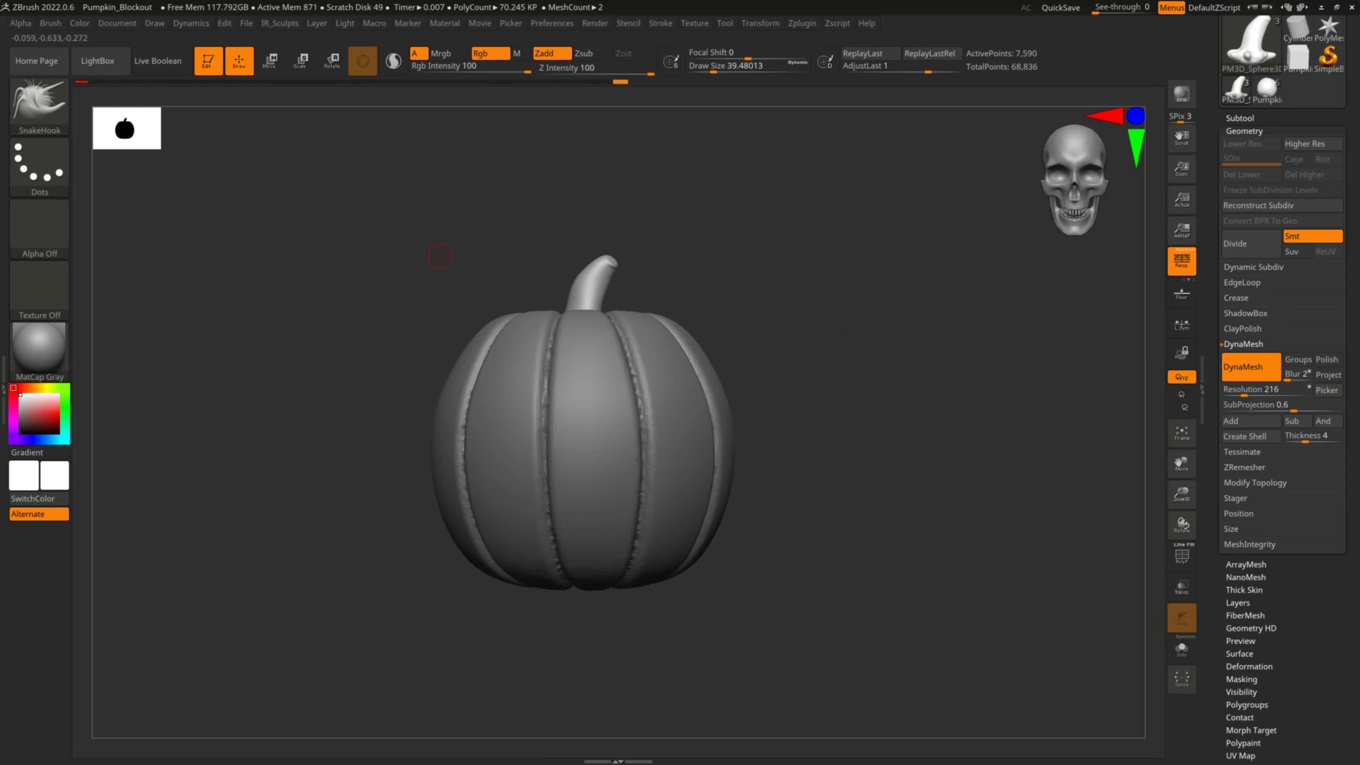
Choose the SnakeHook brush from the sculpting brushes starting with S
key("b")
key("s")
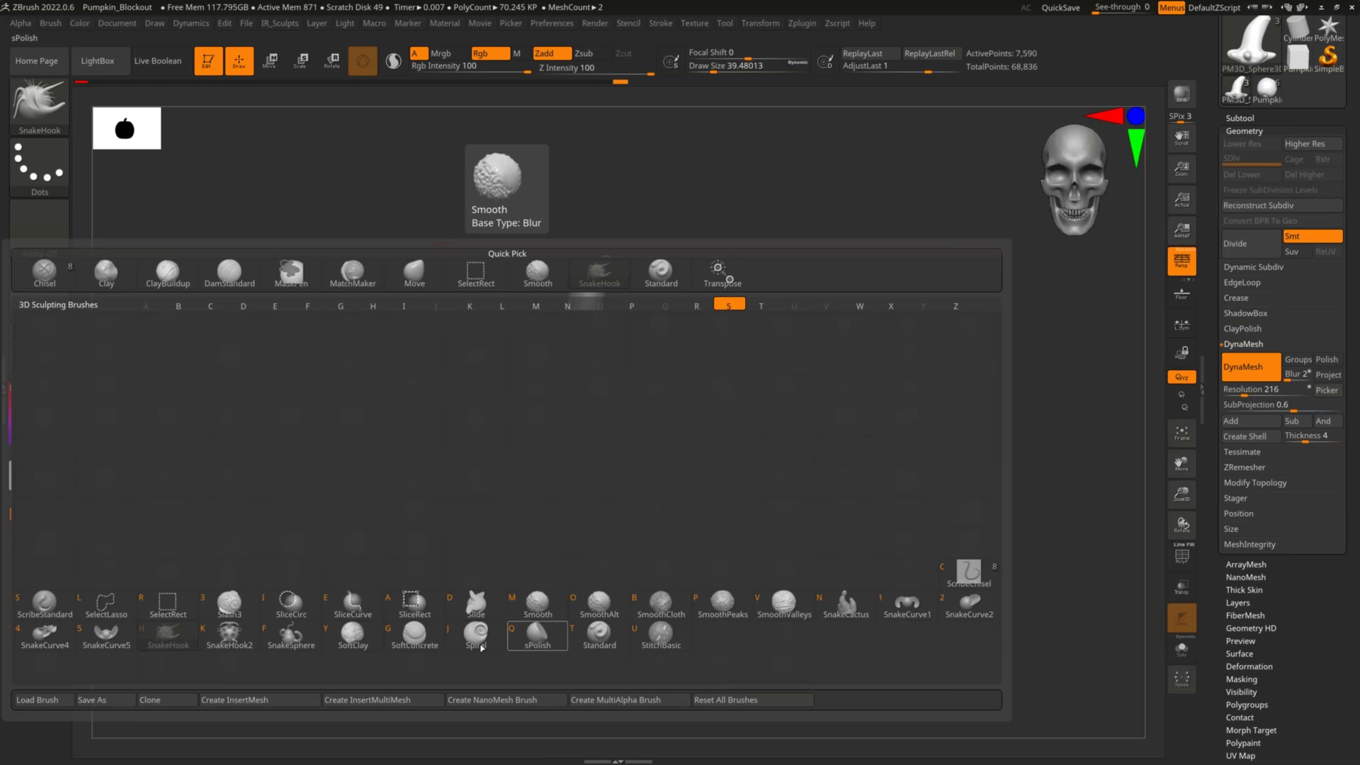
left_click(168, 633)
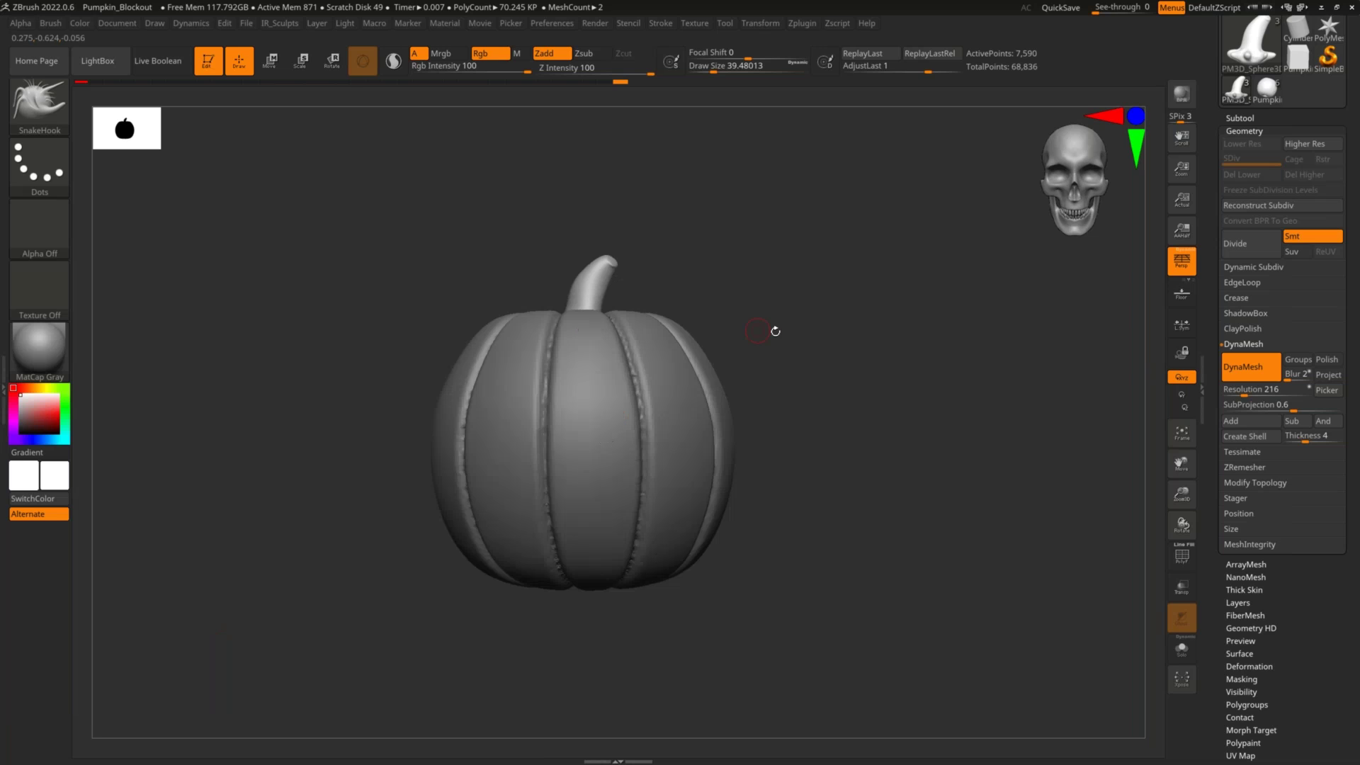
left_click_drag(774, 330, 634, 279, "alt")
mouse_move(729, 230)
left_mouse_down()
mouse_move(729, 297)
mouse_move(774, 338)
mouse_move(755, 342)
mouse_move(824, 284)
left_mouse_up()
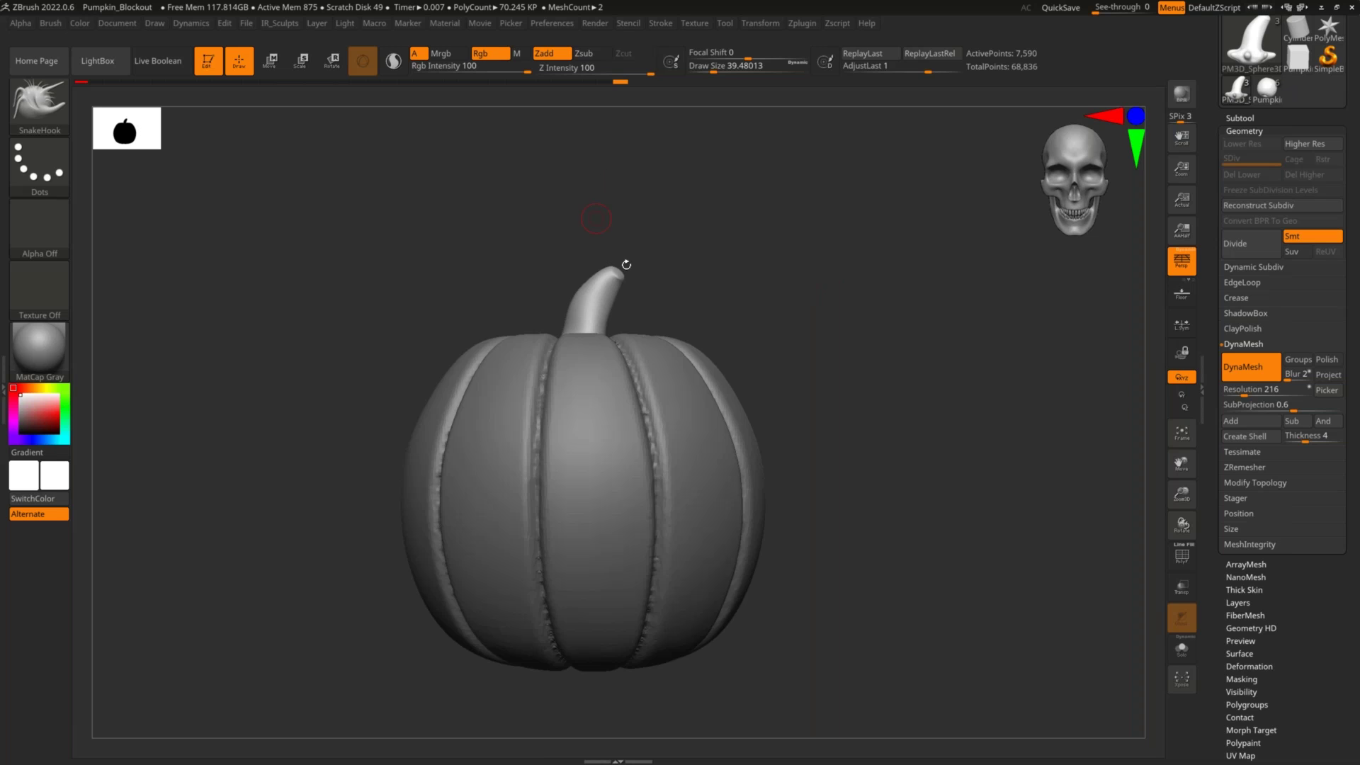
Make the Pumpkin_stat1 body the active subtool, show the subtool list and activate the Move gizmo
left_click(607, 423, "alt")
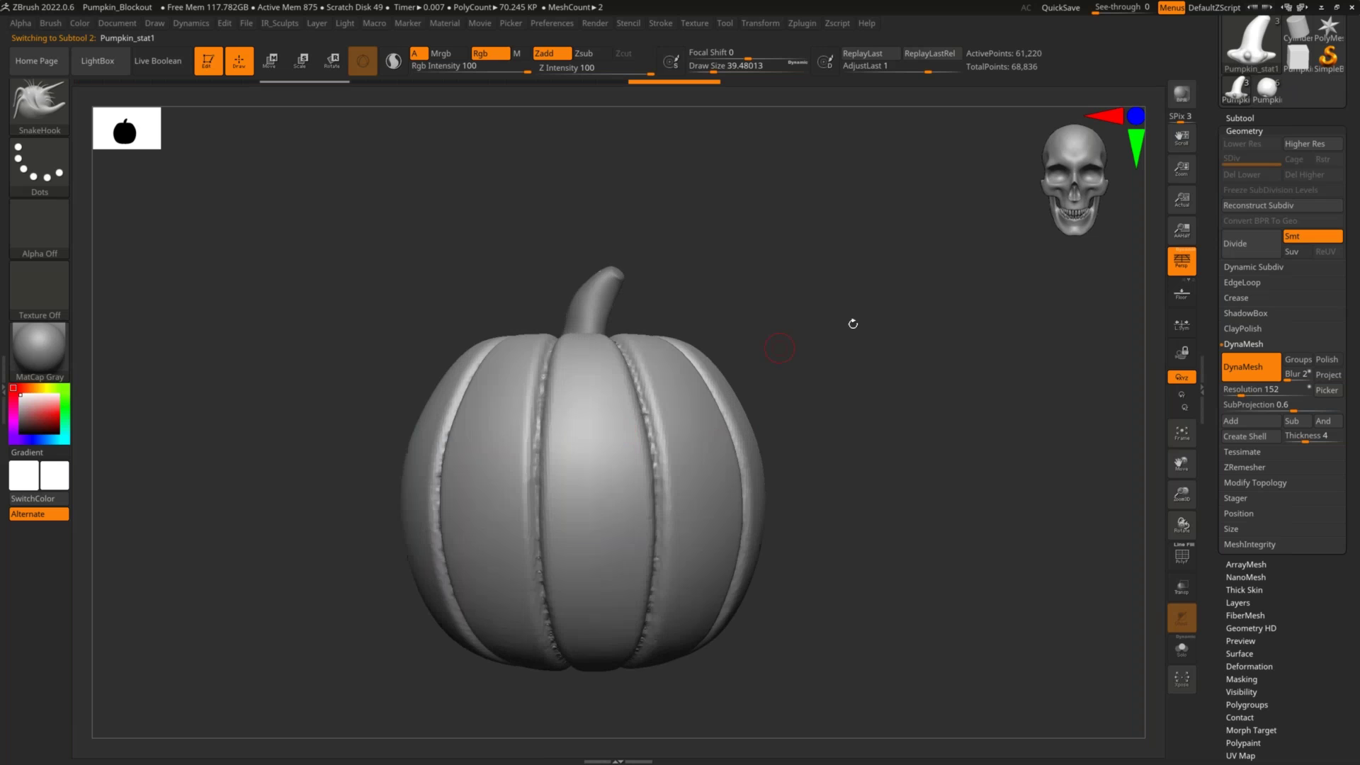
left_click(1241, 117)
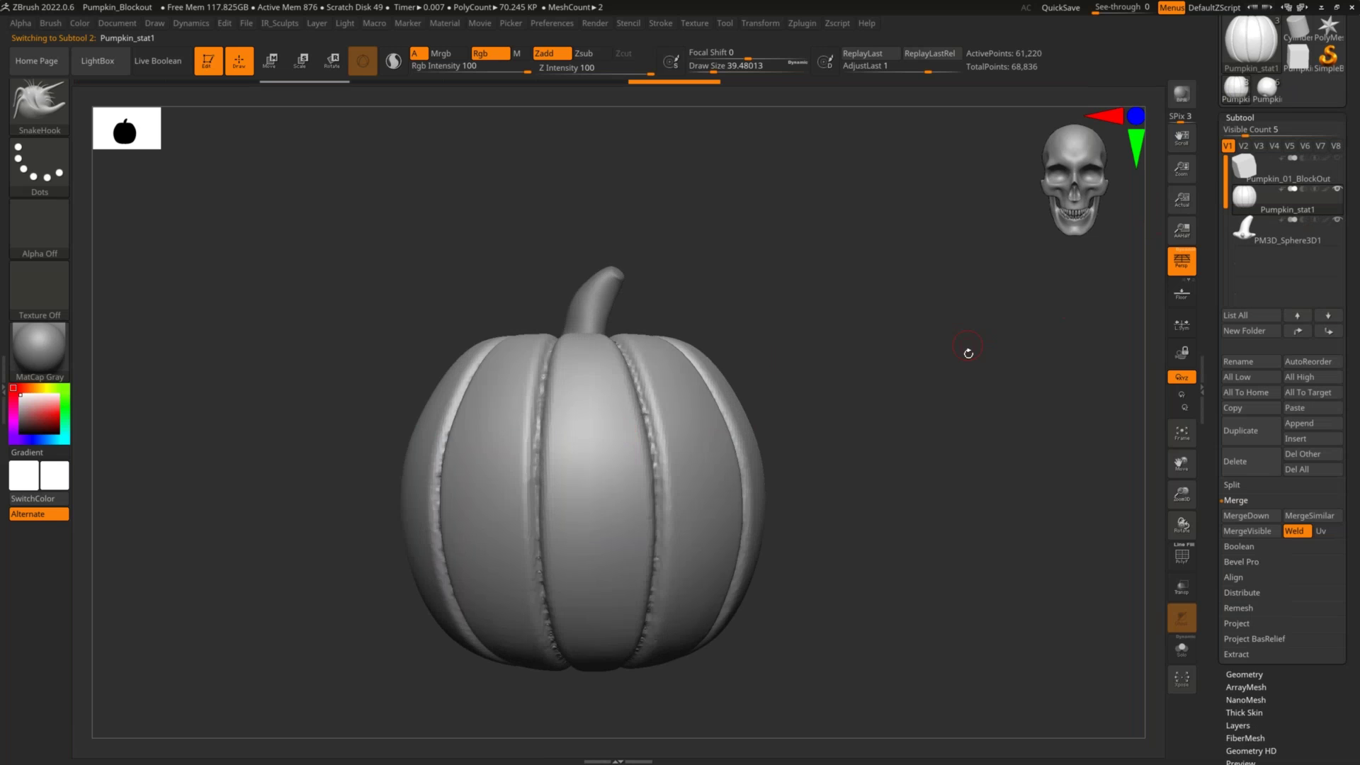
key("w")
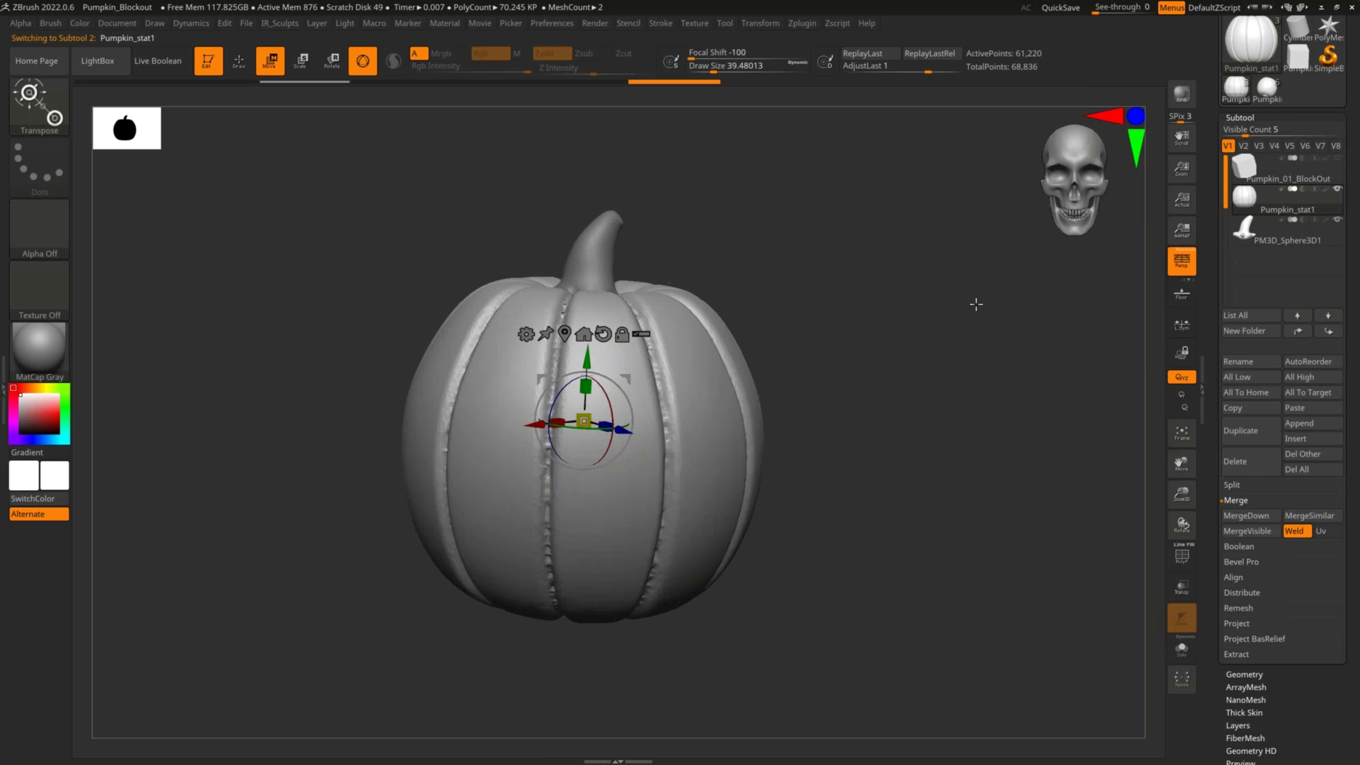
Try transforming the pumpkin body with the gizmo and undo the trial changes
left_click_drag(585, 387, 576, 507)
left_click_drag(789, 422, 767, 425)
key("ctrl+z")
left_click_drag(847, 376, 762, 421, "alt")
left_click_drag(633, 467, 729, 467)
key("ctrl+z")
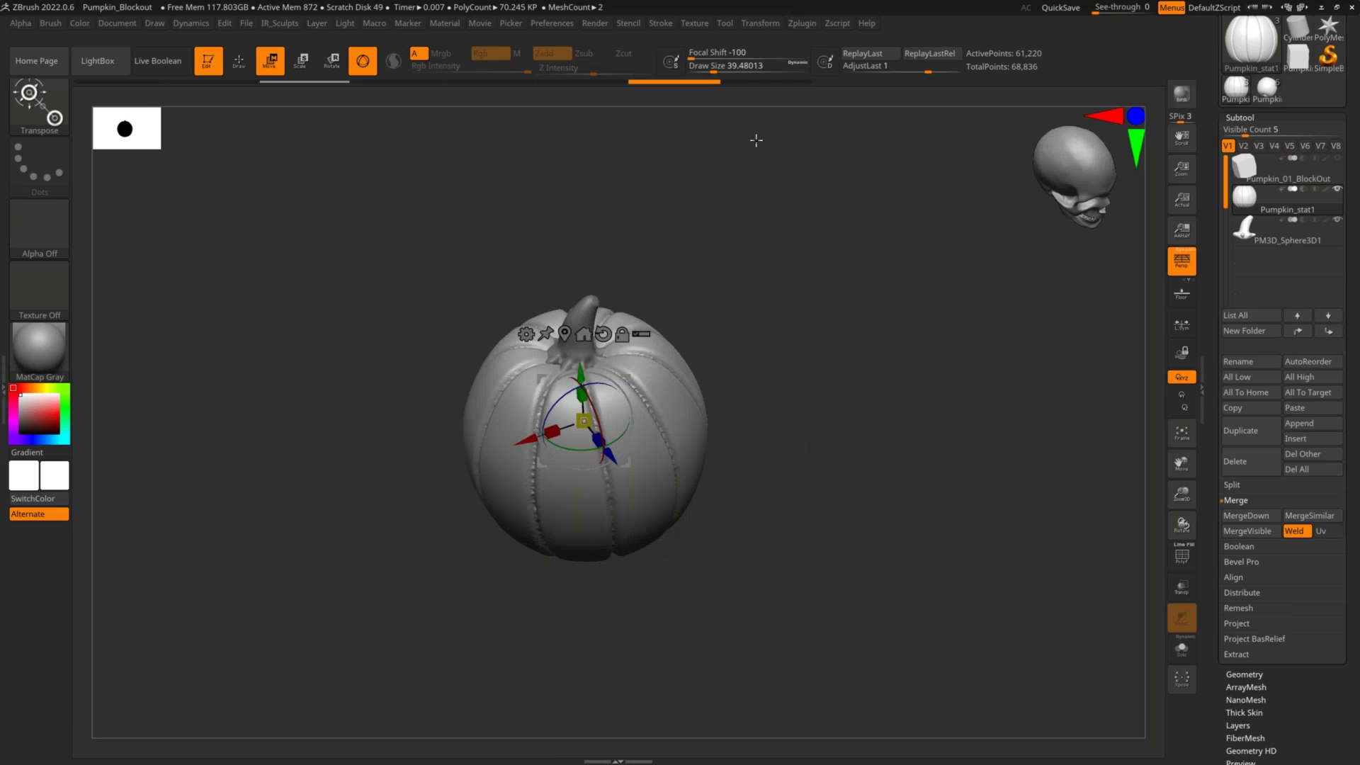
Switch the pumpkin body's symmetry from the Y axis to the X axis and turn off radial symmetry
left_click(761, 24)
left_click(798, 395)
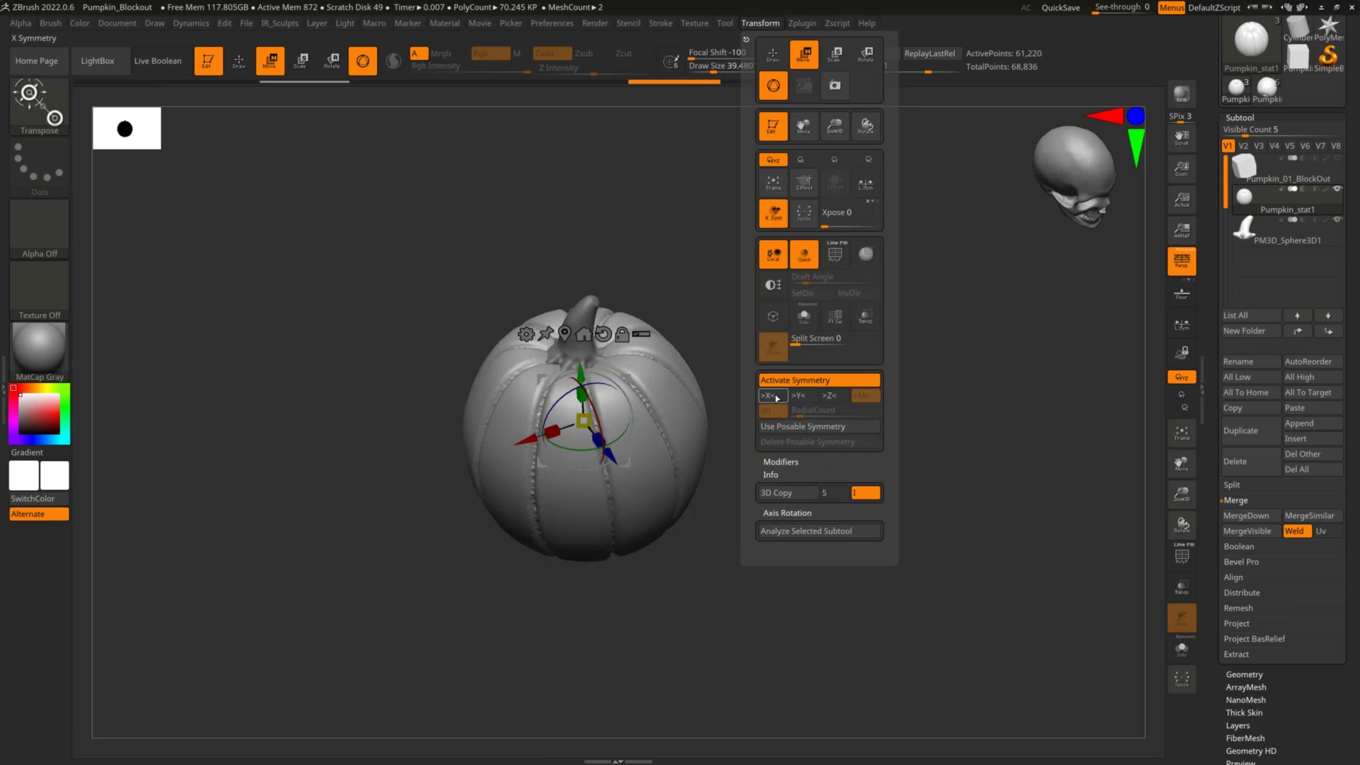
left_click_drag(627, 469, 645, 465)
key("ctrl+z")
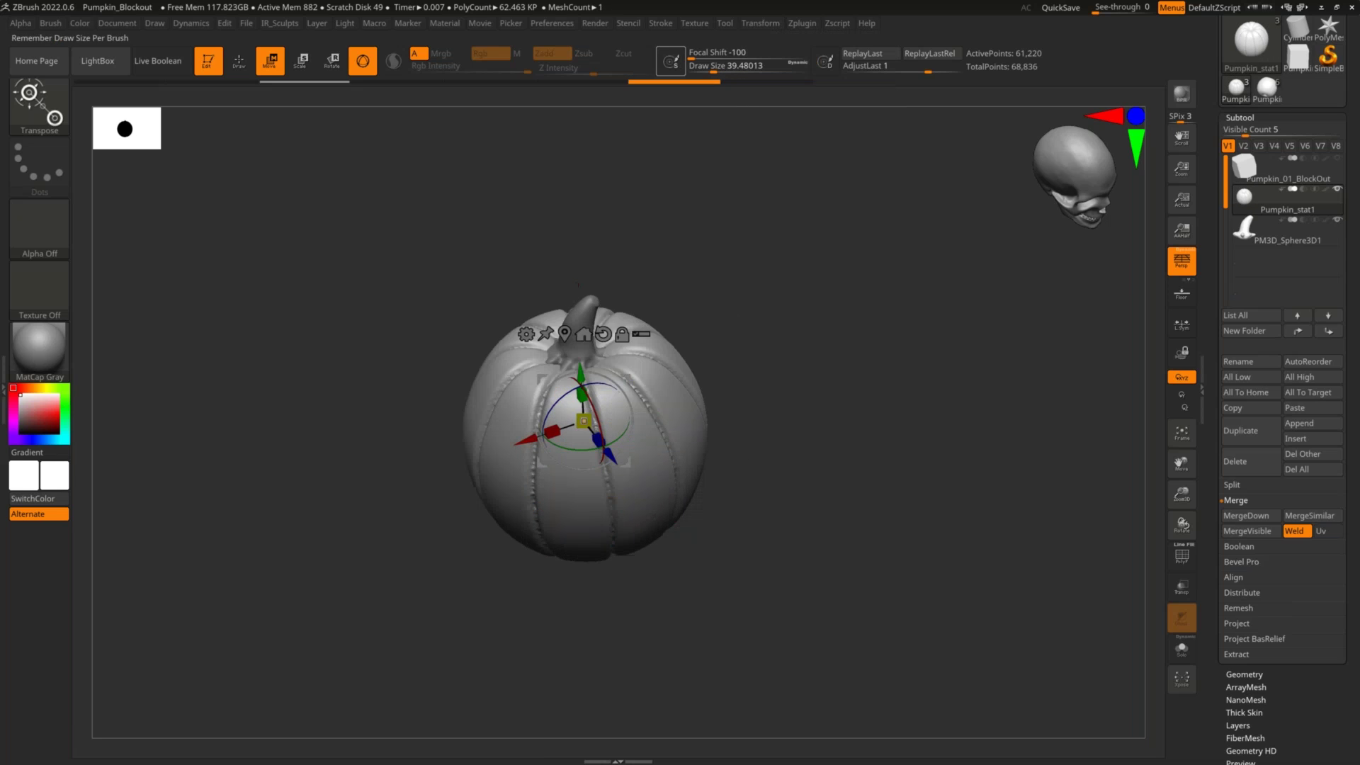
left_click(760, 23)
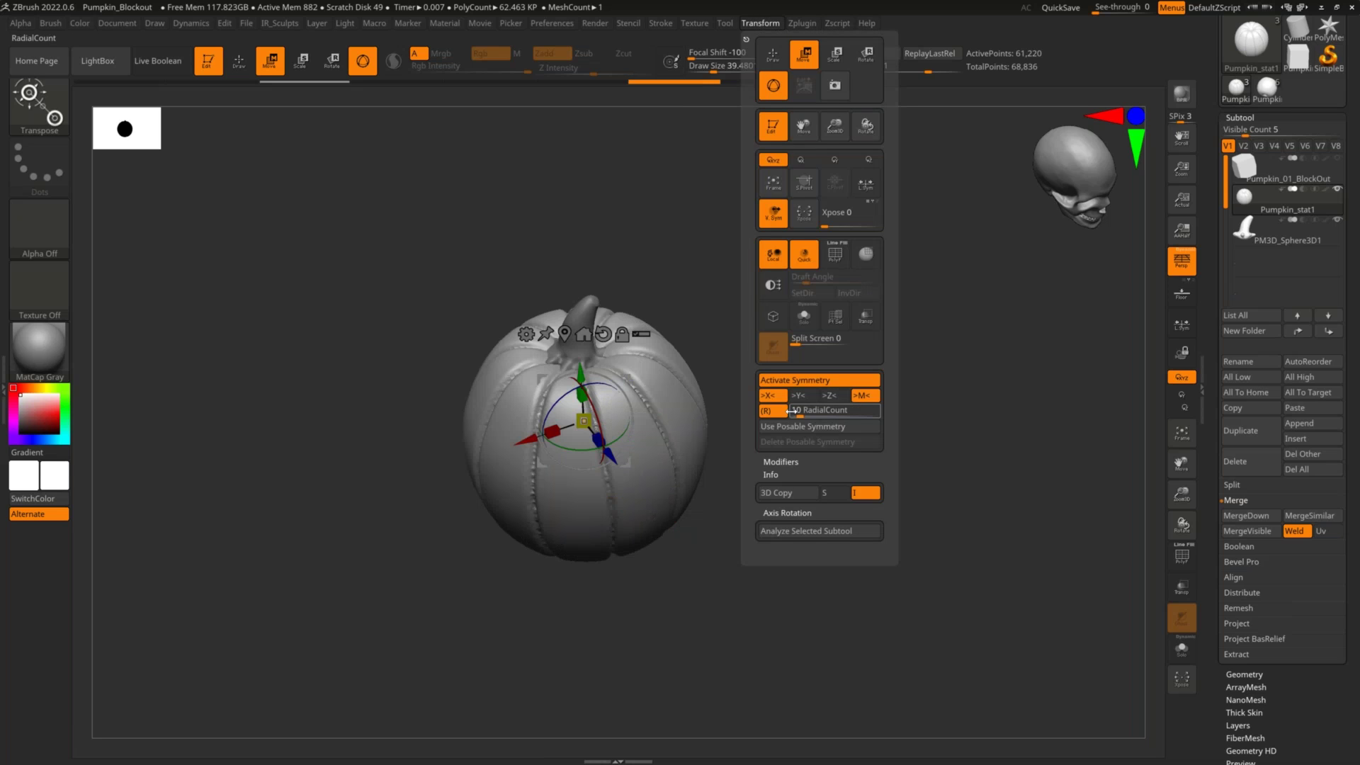
left_click_drag(734, 417, 691, 403, "shift")
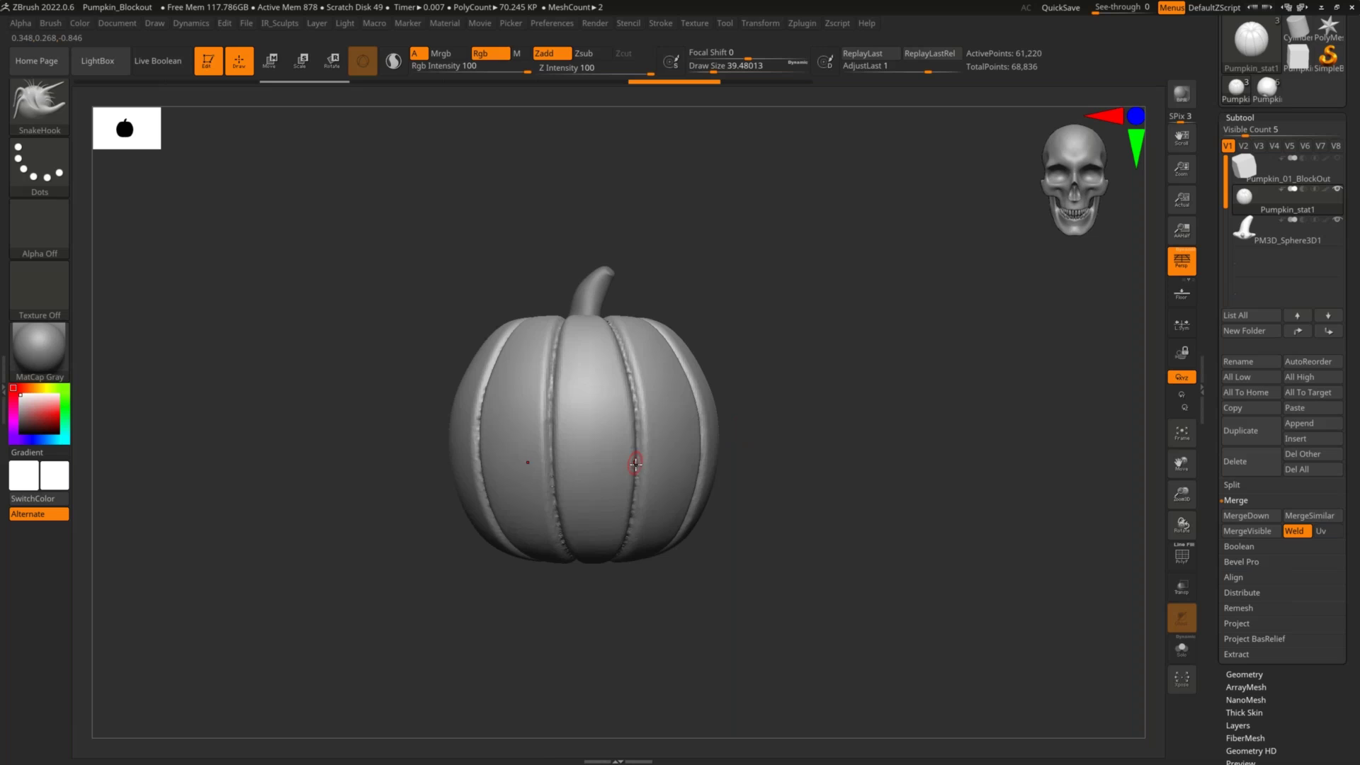
Try stretching the pumpkin body sideways with SnakeHook and an off-centre gizmo under X symmetry, and undo the stretches
left_click_drag(525, 421, 659, 439)
key("ctrl+z")
left_click(650, 439, "alt")
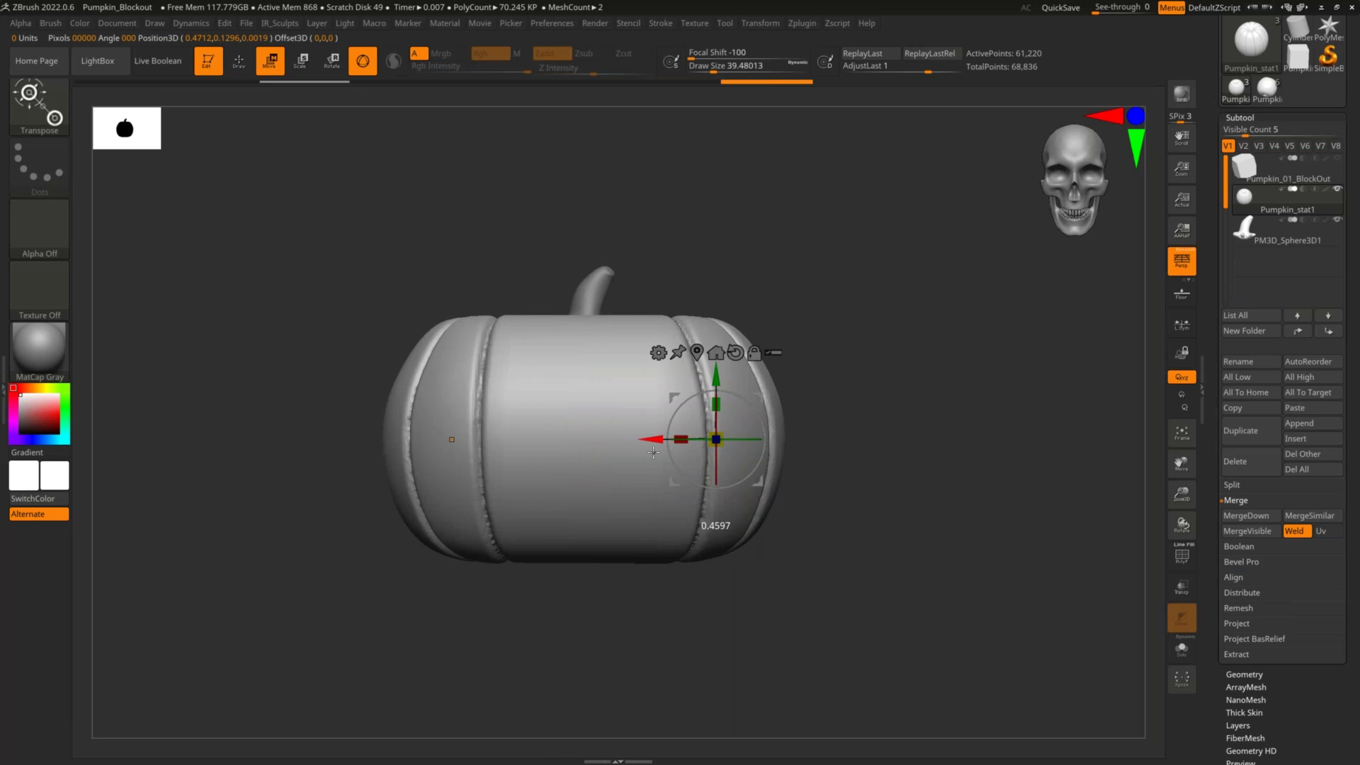
left_click_drag(720, 405, 914, 401)
left_click_drag(859, 458, 829, 531)
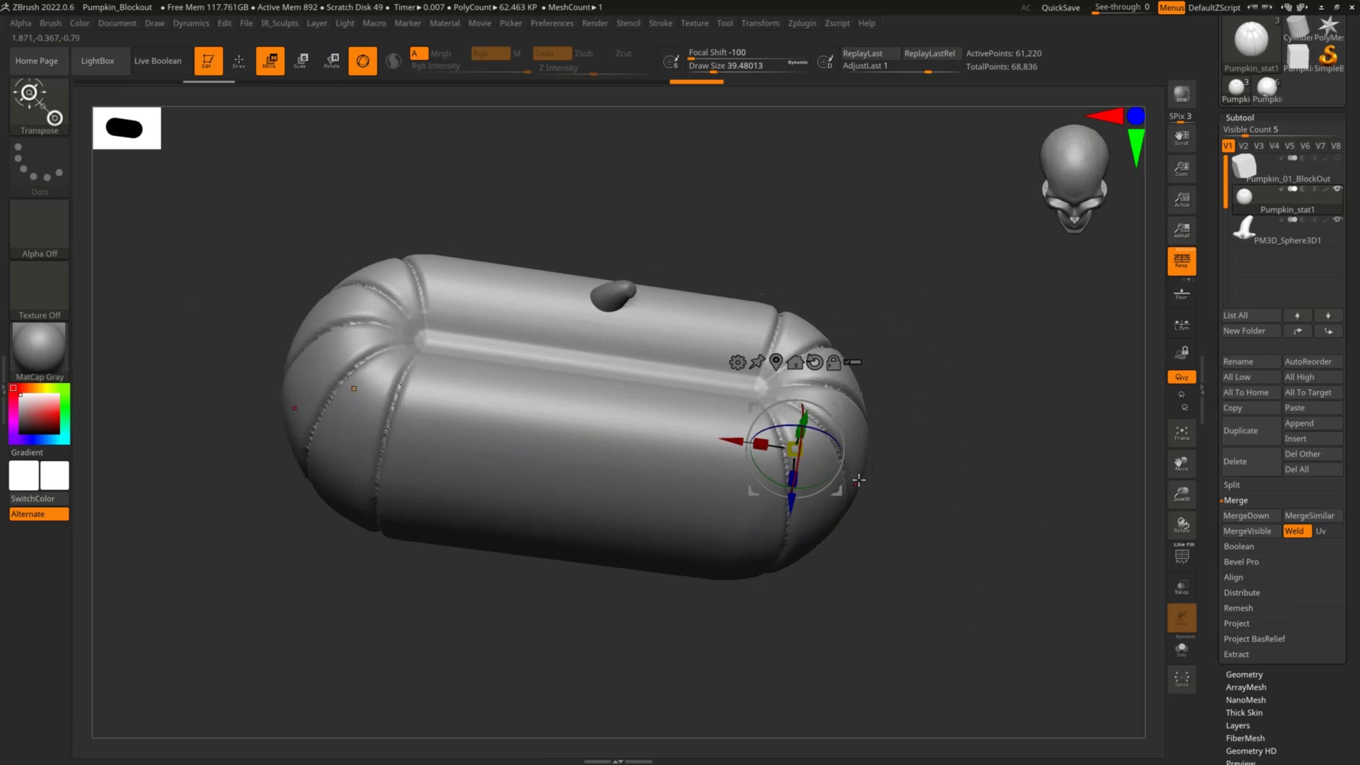
key("ctrl+z")
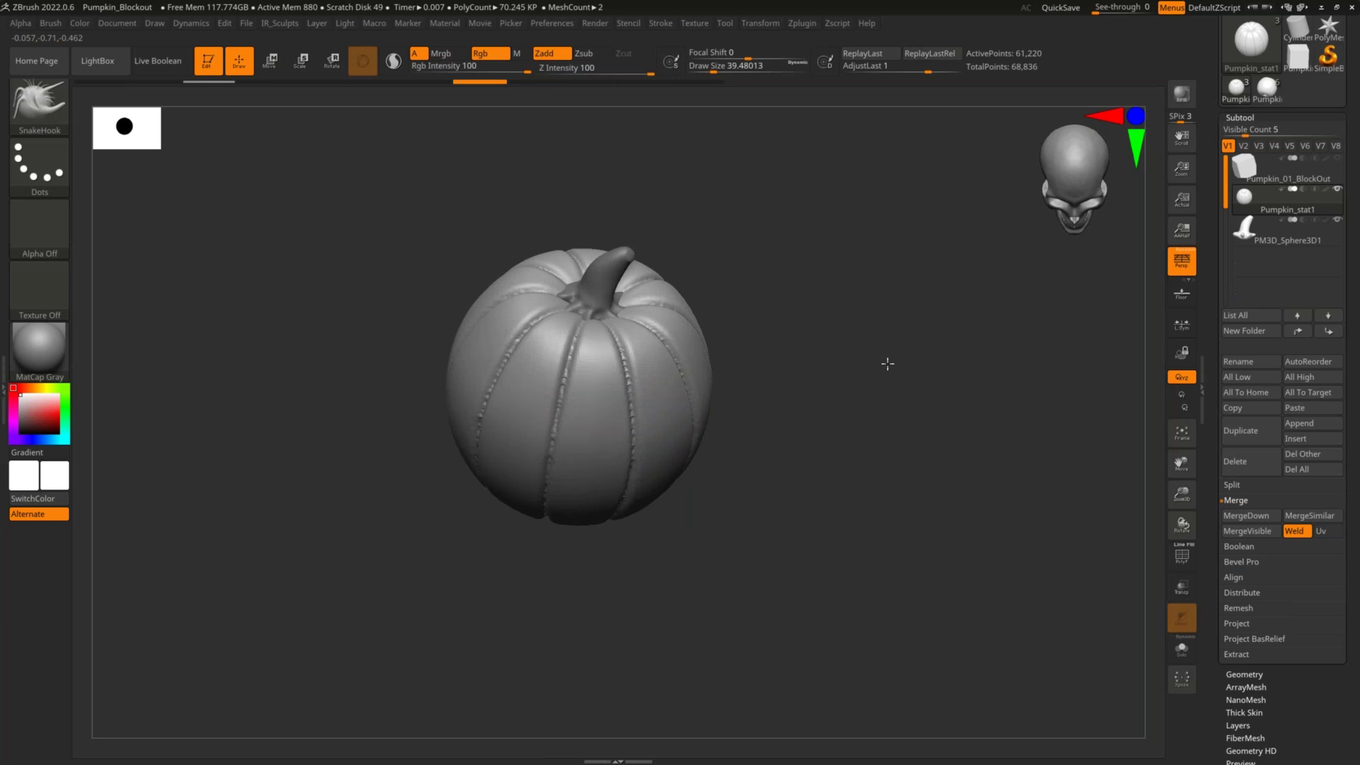
Activate the Move gizmo and centre it on the pumpkin body
key("w")
right_click_drag(864, 323, 899, 453, "shift")
right_click_drag(678, 319, 727, 376, "alt")
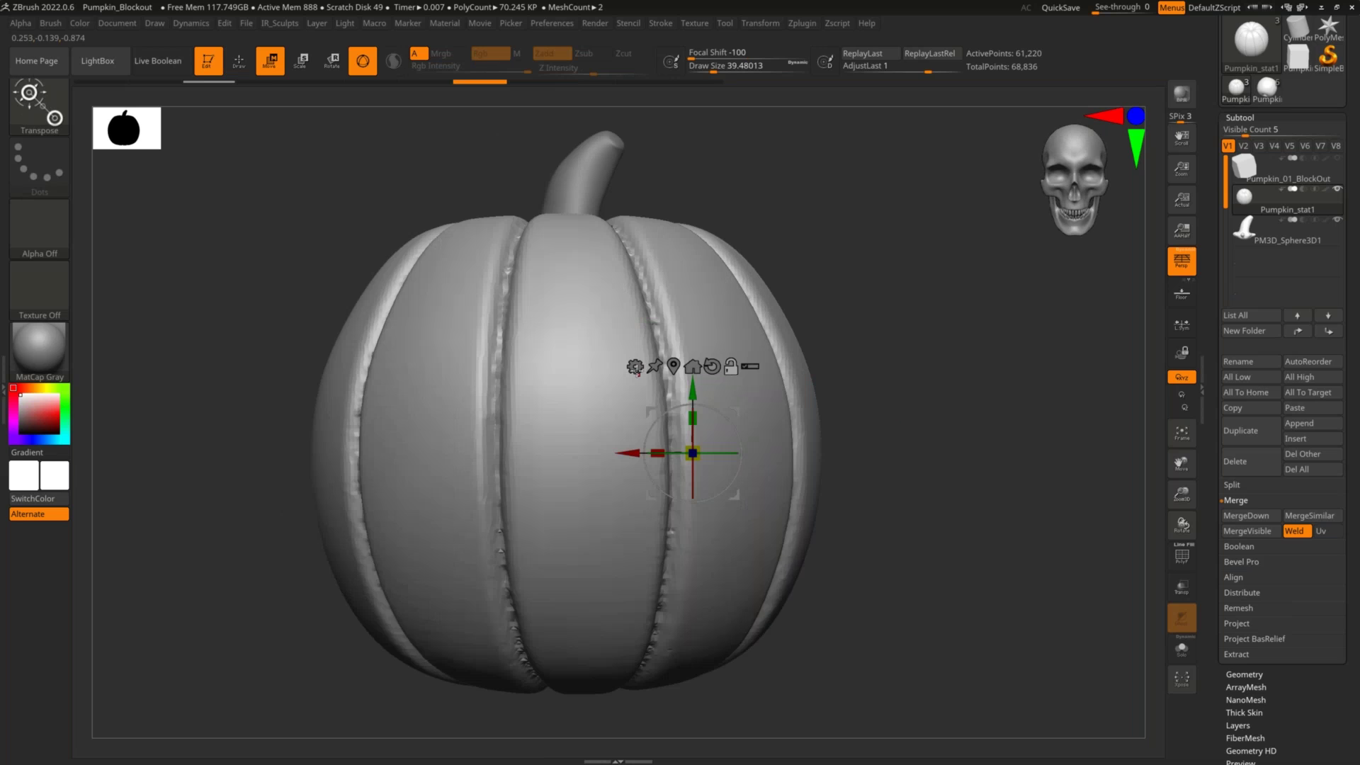
left_click(674, 366)
right_click_drag(592, 390, 629, 567, "alt")
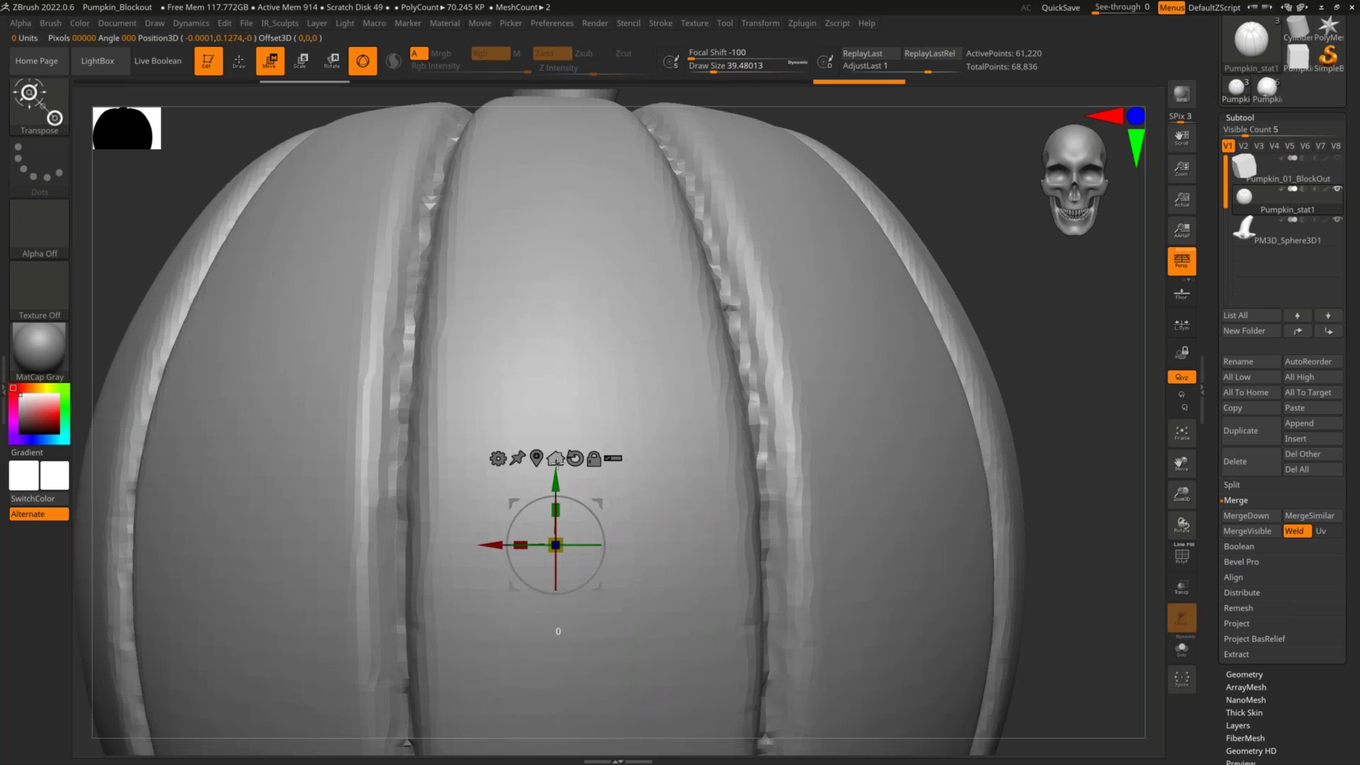
Try sending the pumpkin body to the gizmo's home position and undo it
left_click(557, 461)
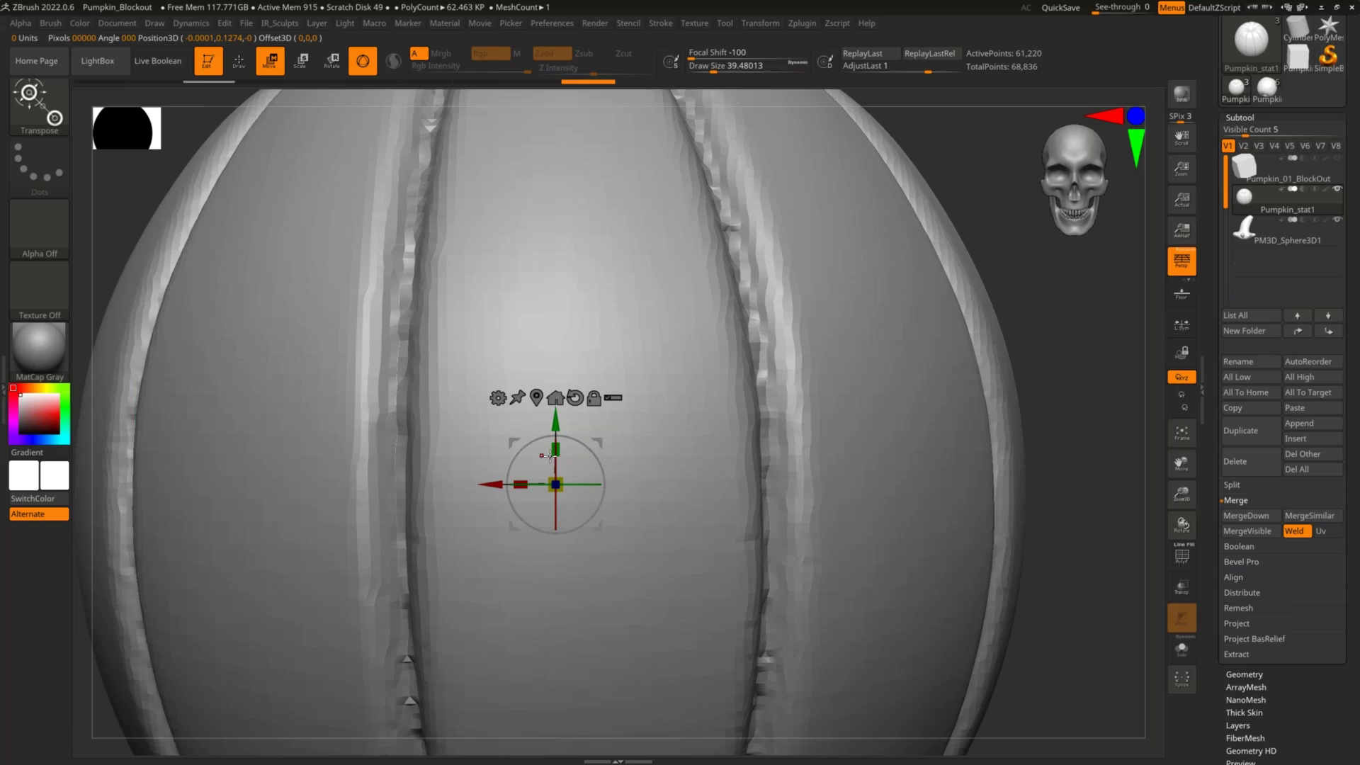
key("ctrl+z")
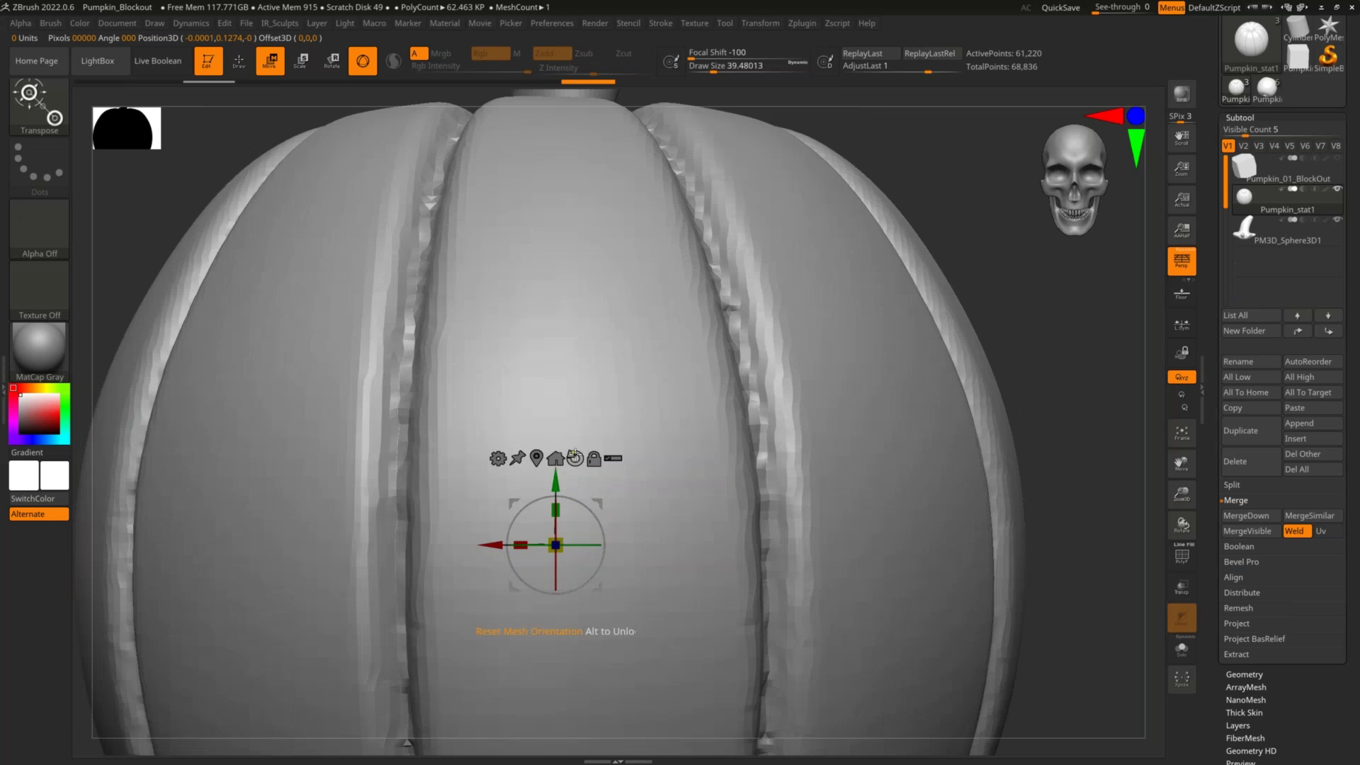
right_click_drag(575, 453, 583, 349, "ctrl")
right_click_drag(606, 400, 604, 359, "alt")
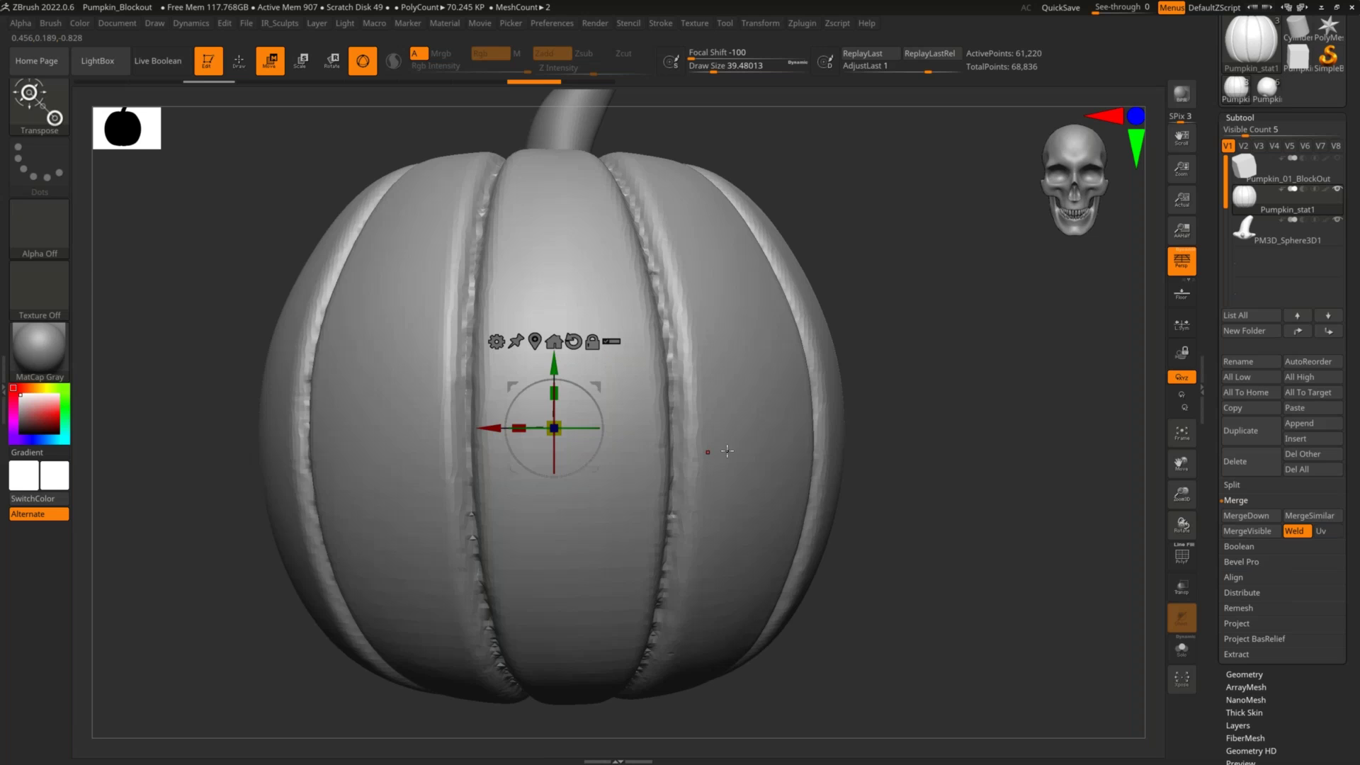
Try shifting the gizmo sideways along the X axis independently of the pumpkin body and undo it
left_click_drag(859, 428, 805, 370, "alt")
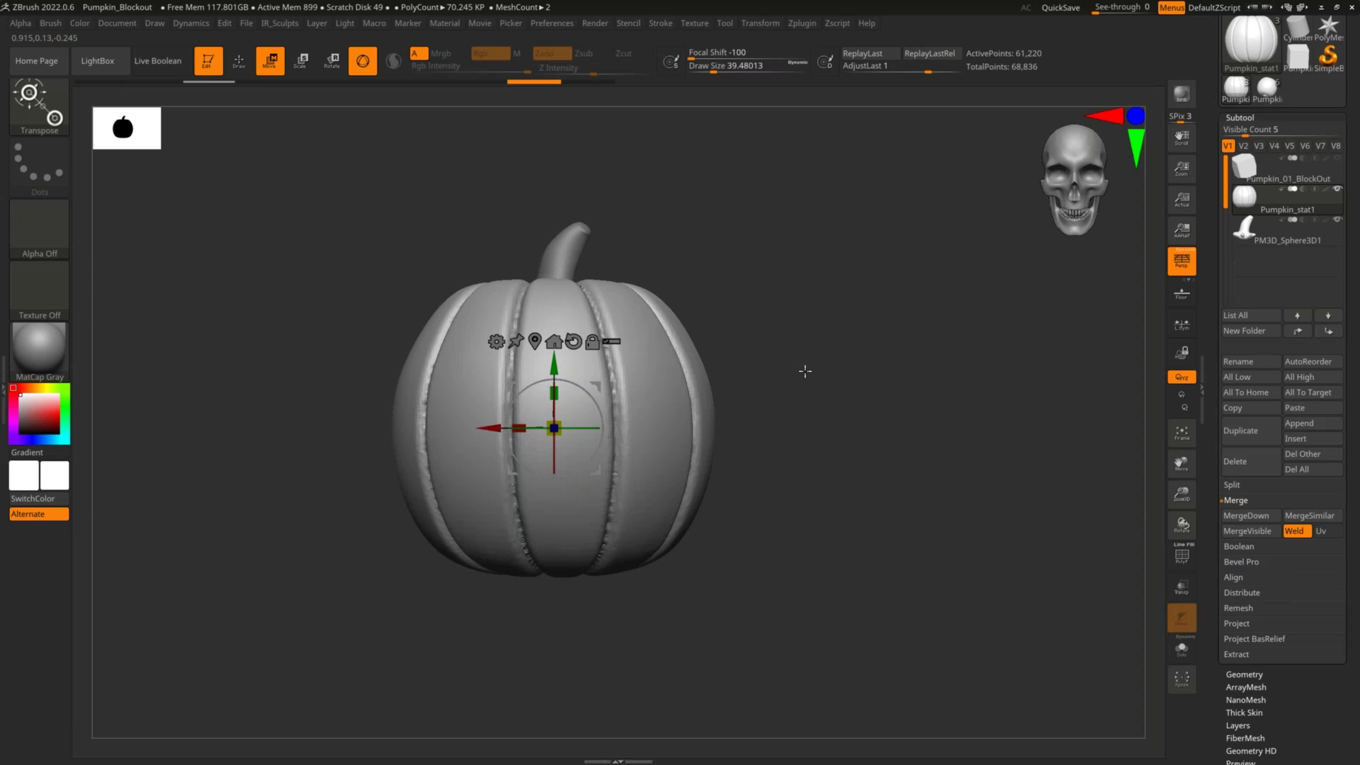
right_click_drag(712, 284, 585, 379)
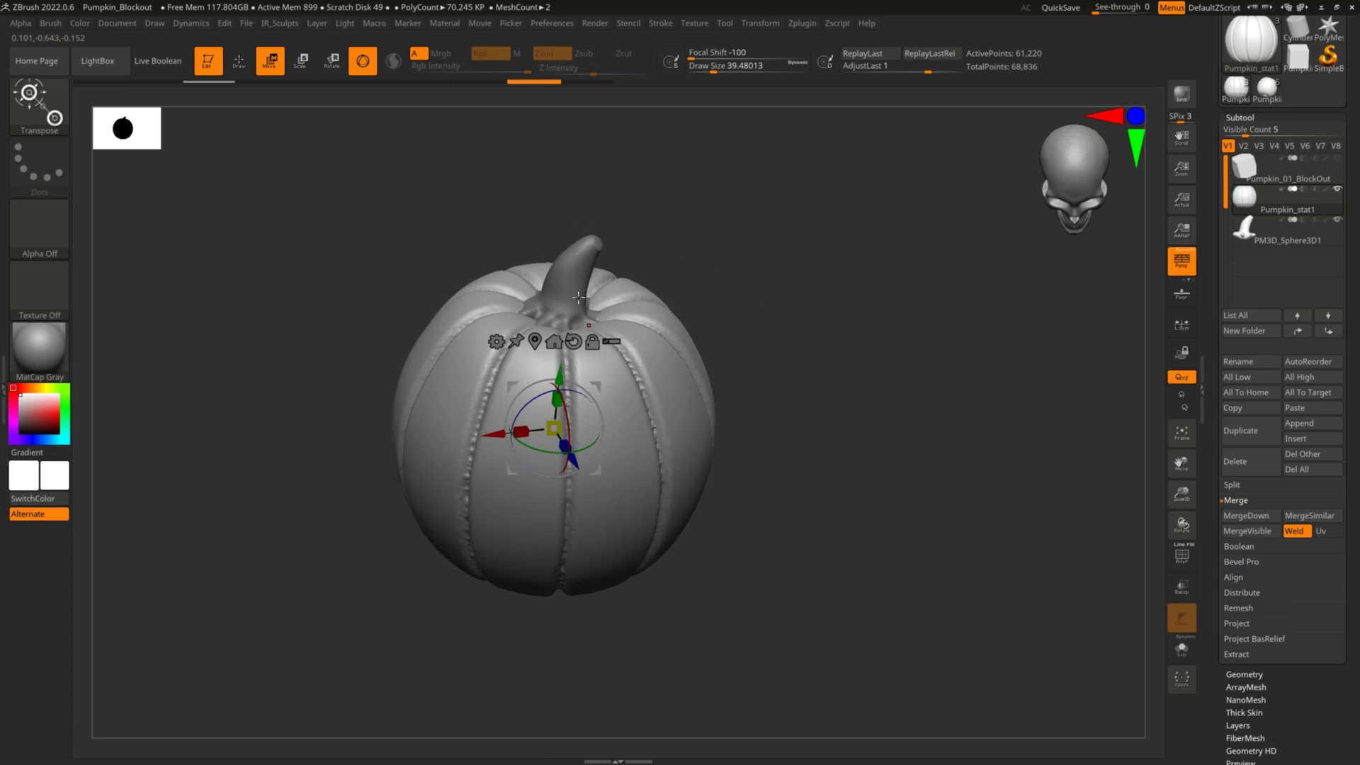
left_click_drag(806, 278, 576, 391, "shift")
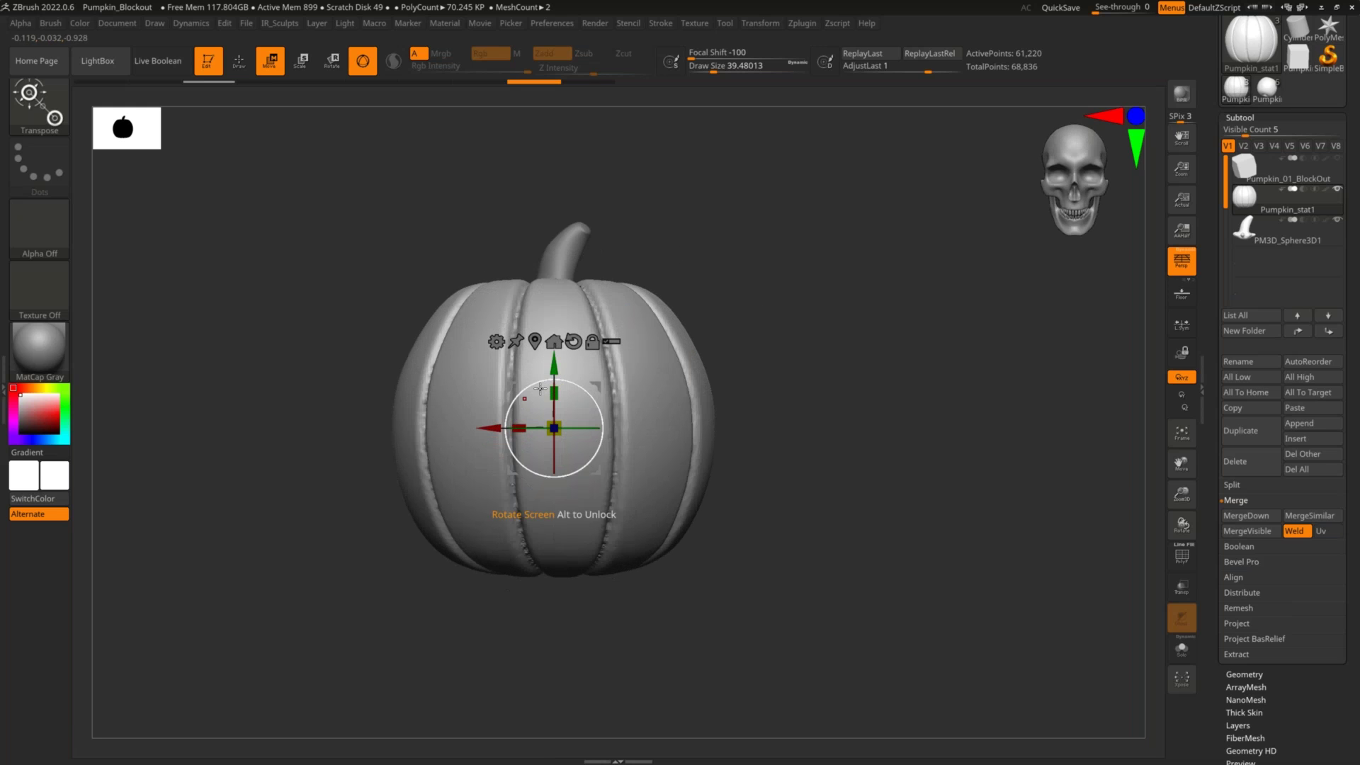
left_click_drag(492, 428, 828, 403, "alt")
key("ctrl+z")
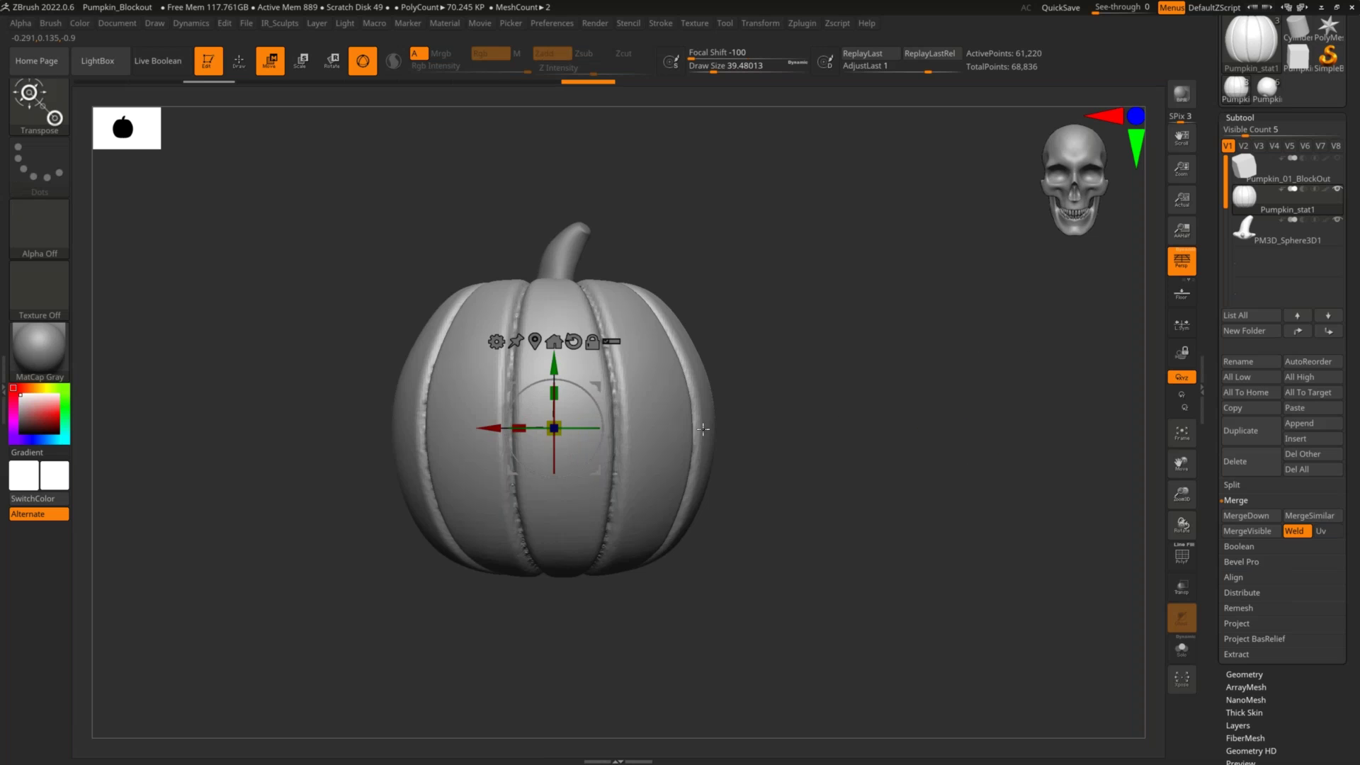
Move the pumpkin body sideways away from the stem, then try sending it home and undo that return
left_click_drag(491, 428, 902, 428)
left_click(965, 341)
key("ctrl+shift+z")
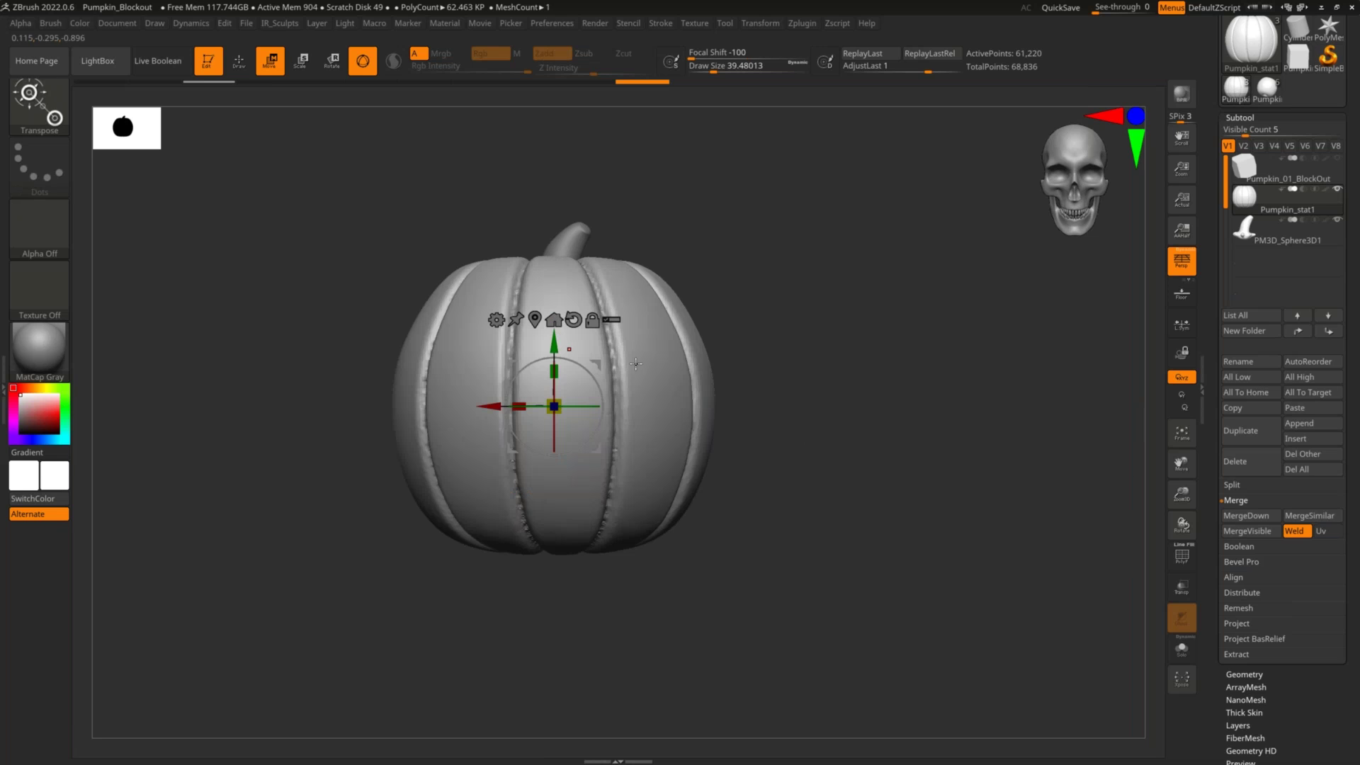
key("ctrl+z")
Shift the gizmo's pivot to the pumpkin body's stem-facing edge and send the gizmo to its home position
left_click_drag(901, 428, 746, 446, "alt")
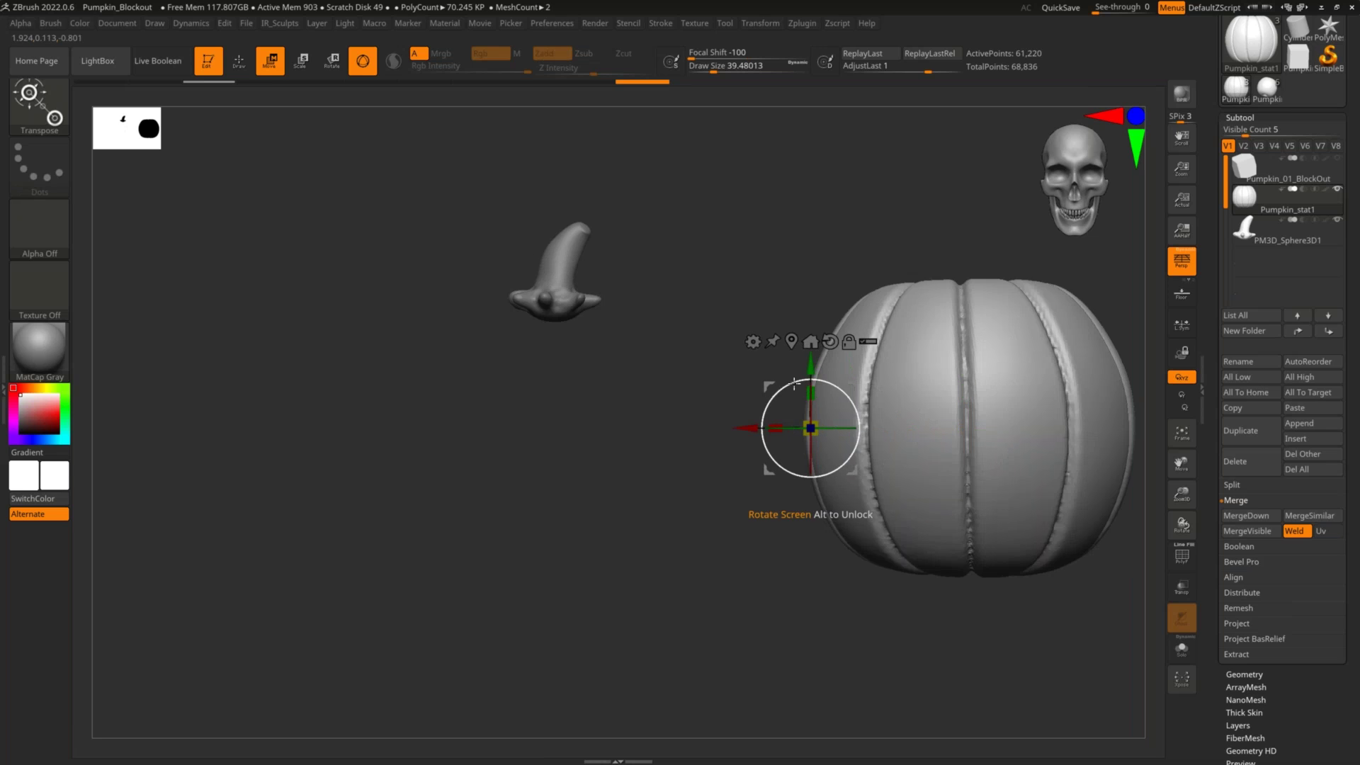
left_click(795, 360)
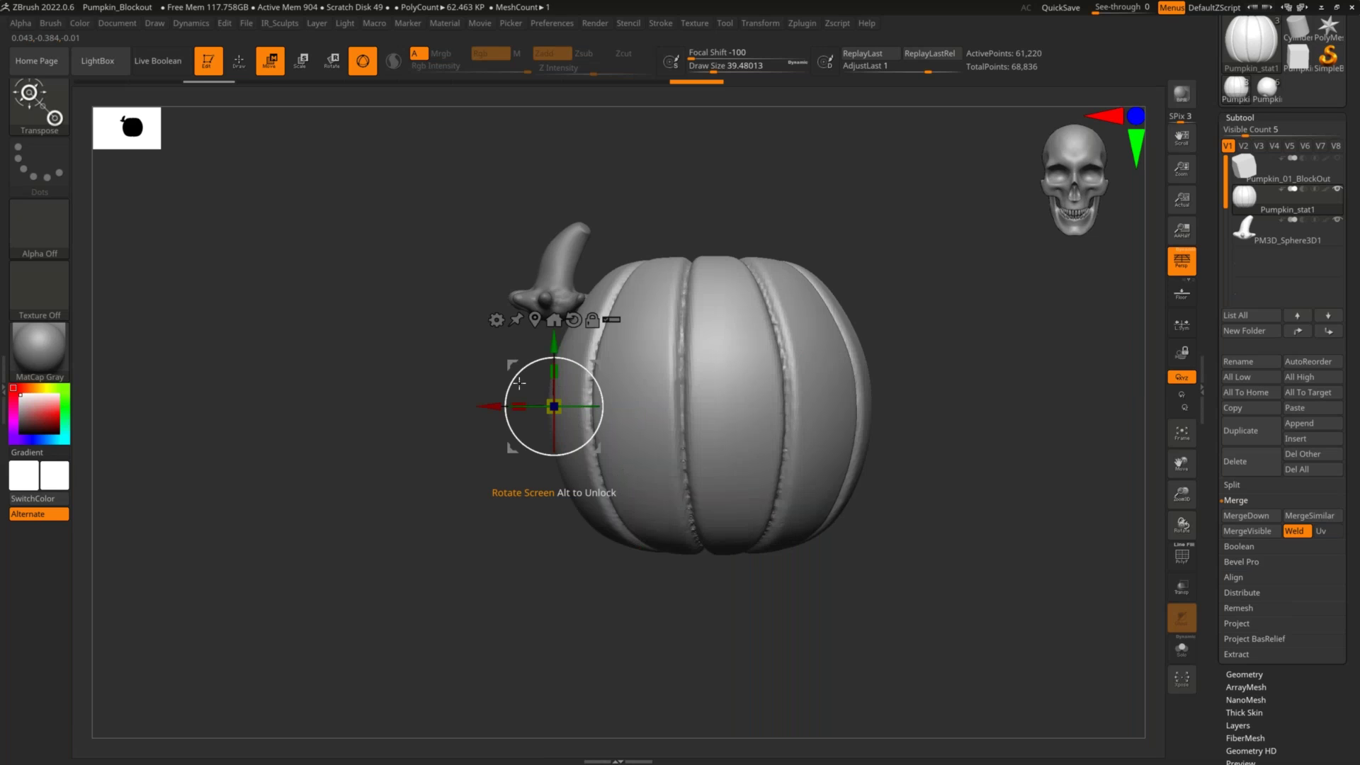
Center the gizmo's pivot on the pumpkin body, send the body to the home position under the stem and return to Draw mode
left_click_drag(496, 406, 706, 406, "alt")
left_click(743, 318, "alt")
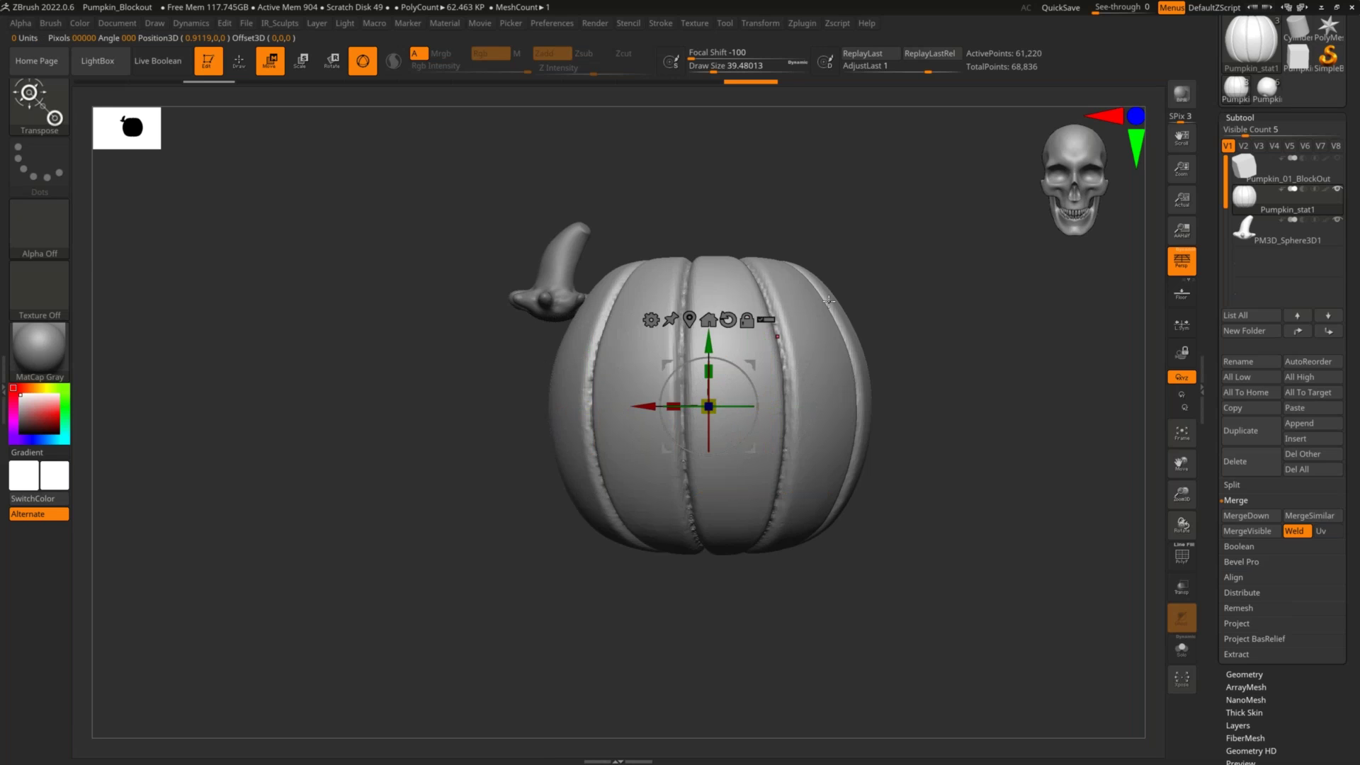
right_click_drag(743, 318, 675, 403, "shift")
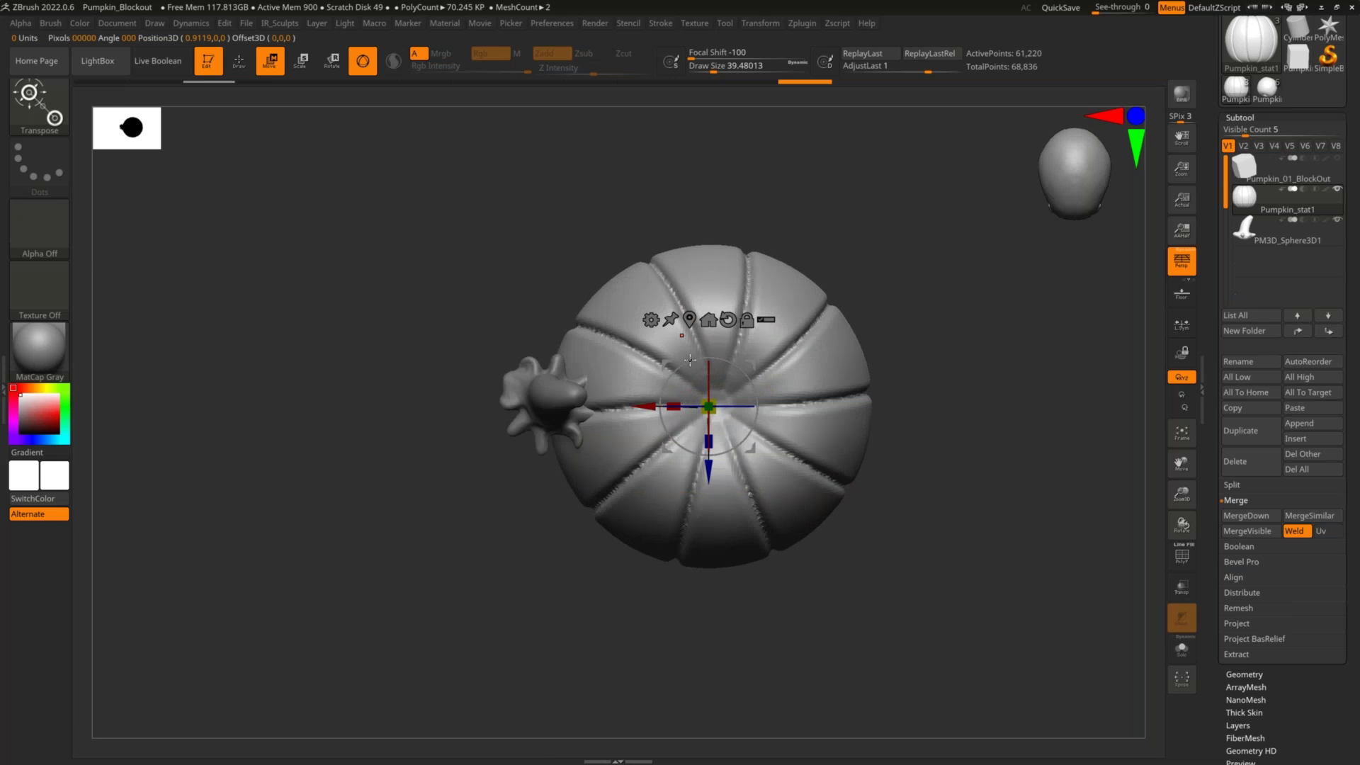
left_click(710, 320)
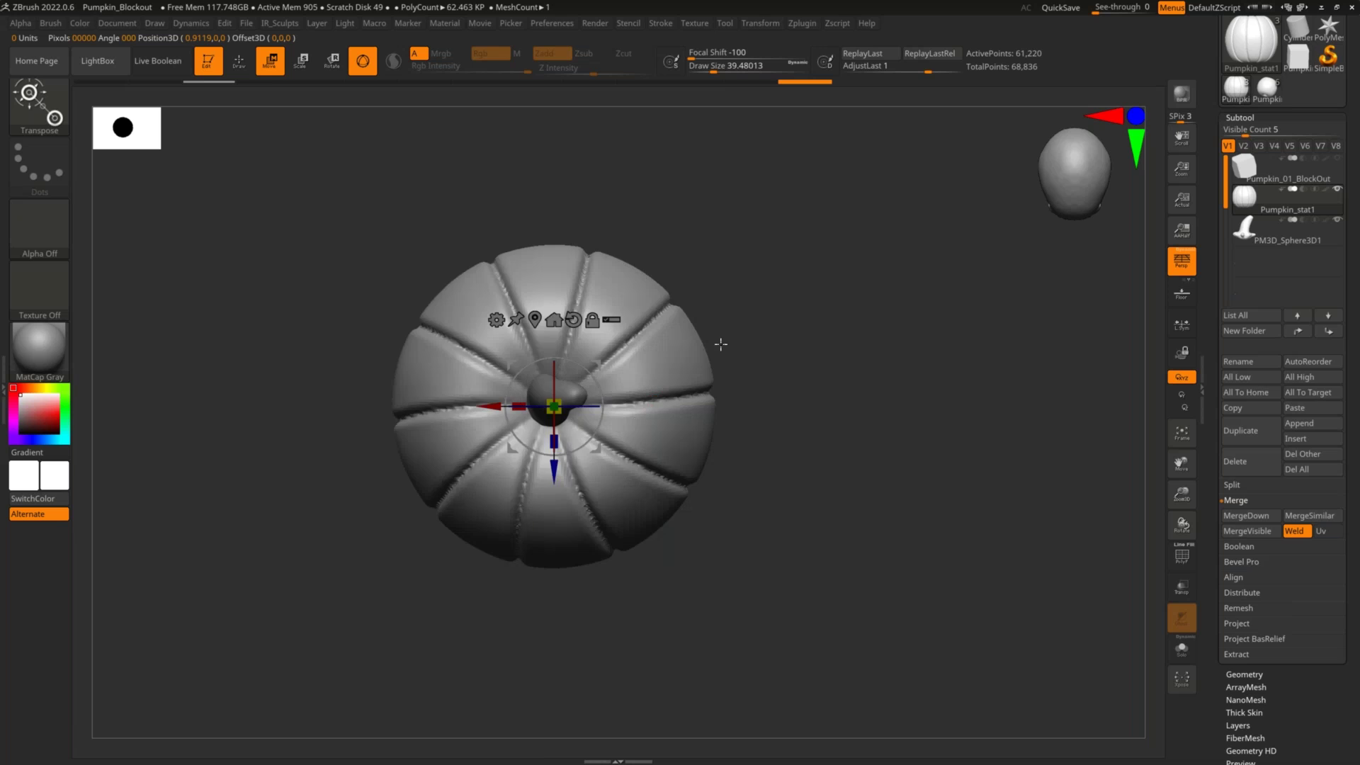
left_click_drag(814, 370, 826, 339, "shift")
mouse_move(827, 339)
right_mouse_down("ctrl")
mouse_move(830, 397)
mouse_move(902, 215)
right_mouse_up("ctrl")
key("q")
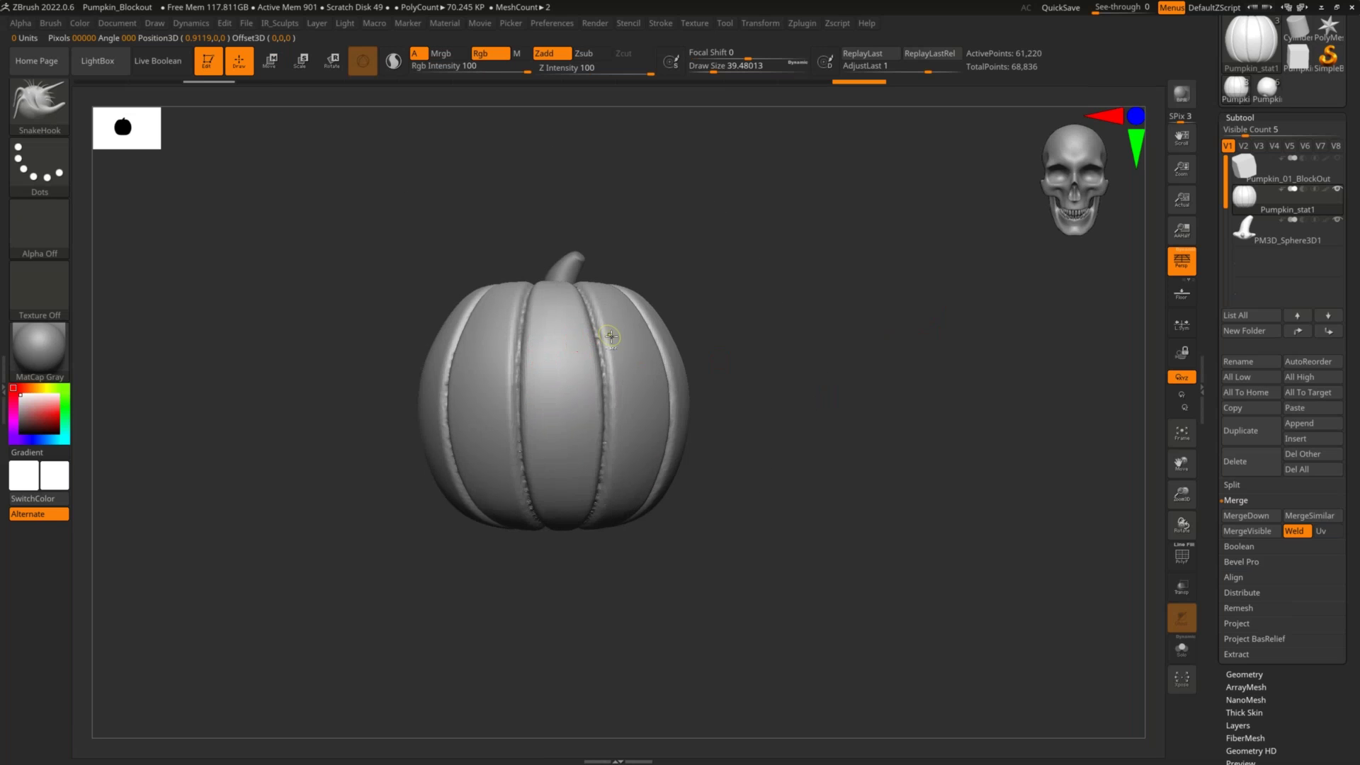
Undo the recent repositioning of the pumpkin body and its gizmo
key("ctrl+z")
key("ctrl+z")
key("ctrl+z")
key("ctrl+z")
key("ctrl+z")
key("ctrl+z")
key("ctrl+z")
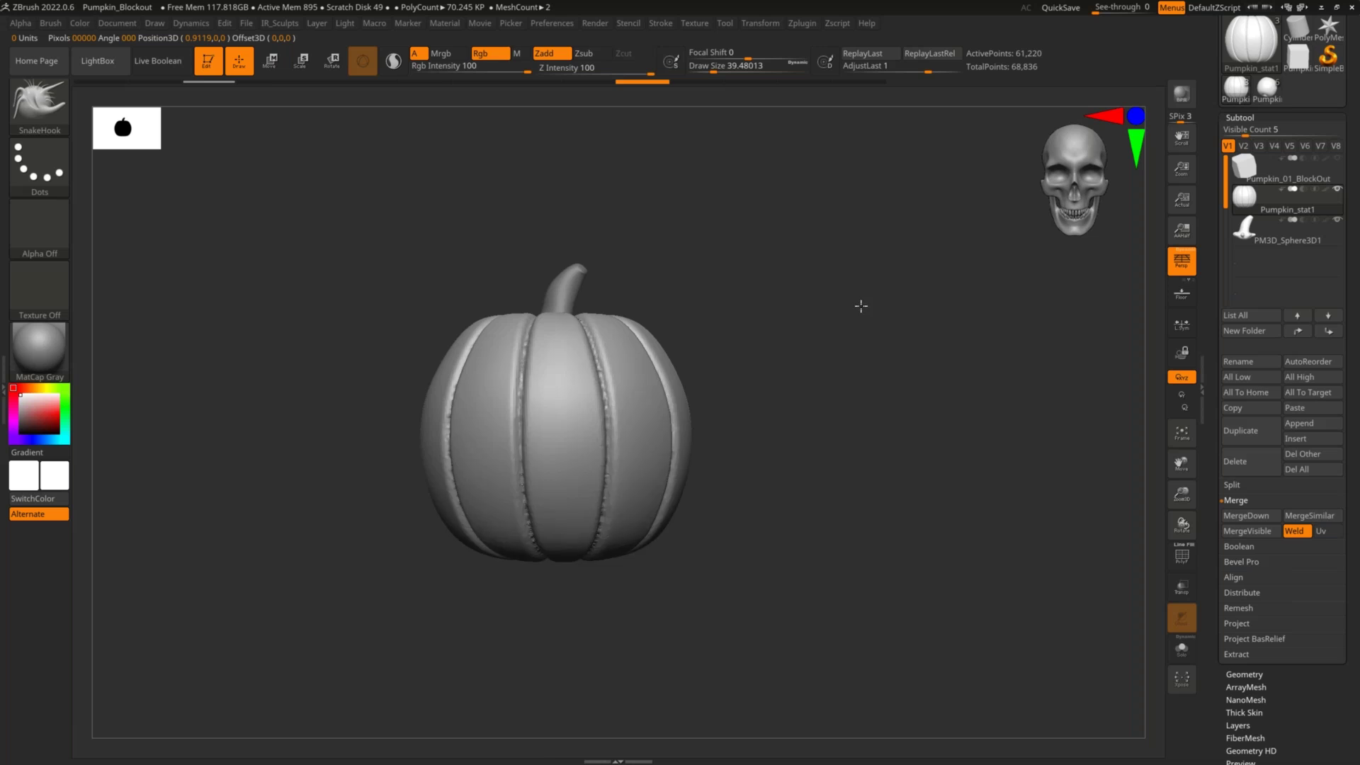
key("ctrl+z")
key("ctrl+z")
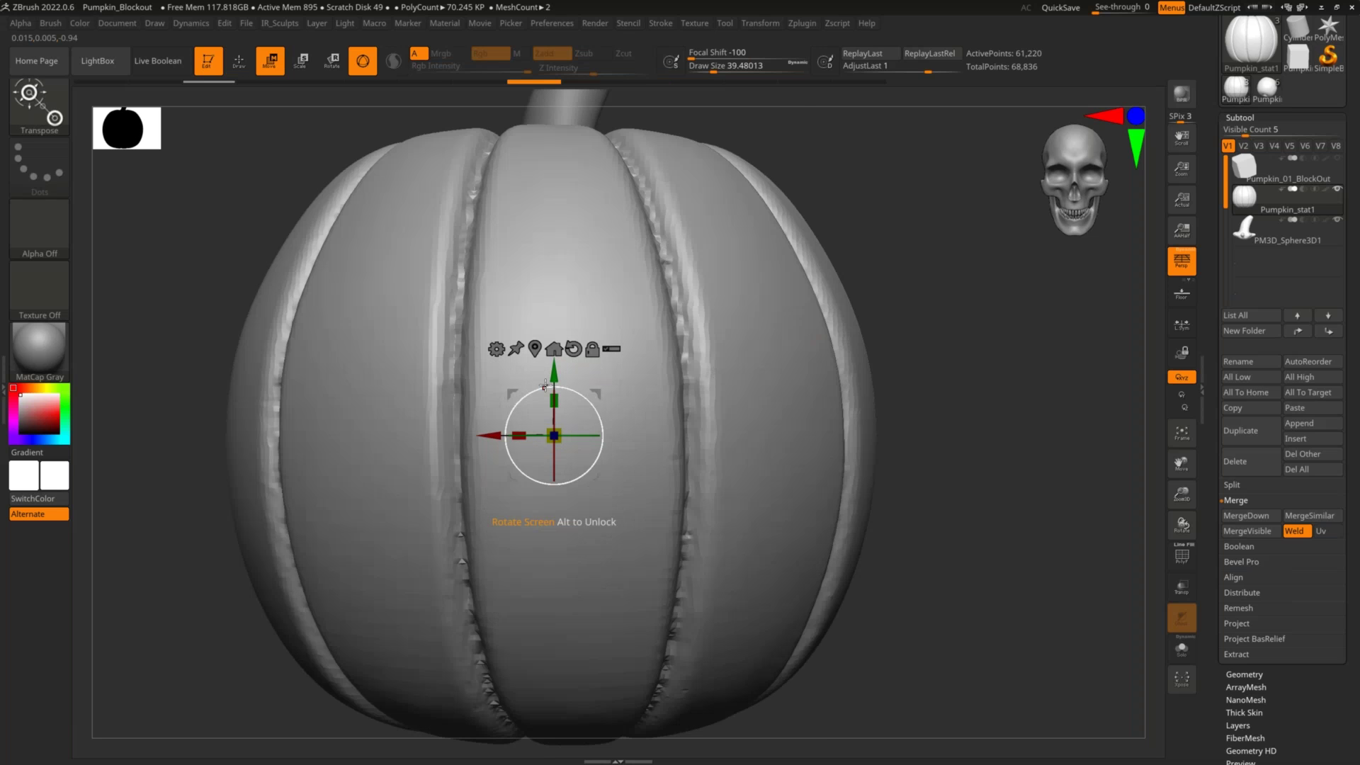
key("ctrl+z")
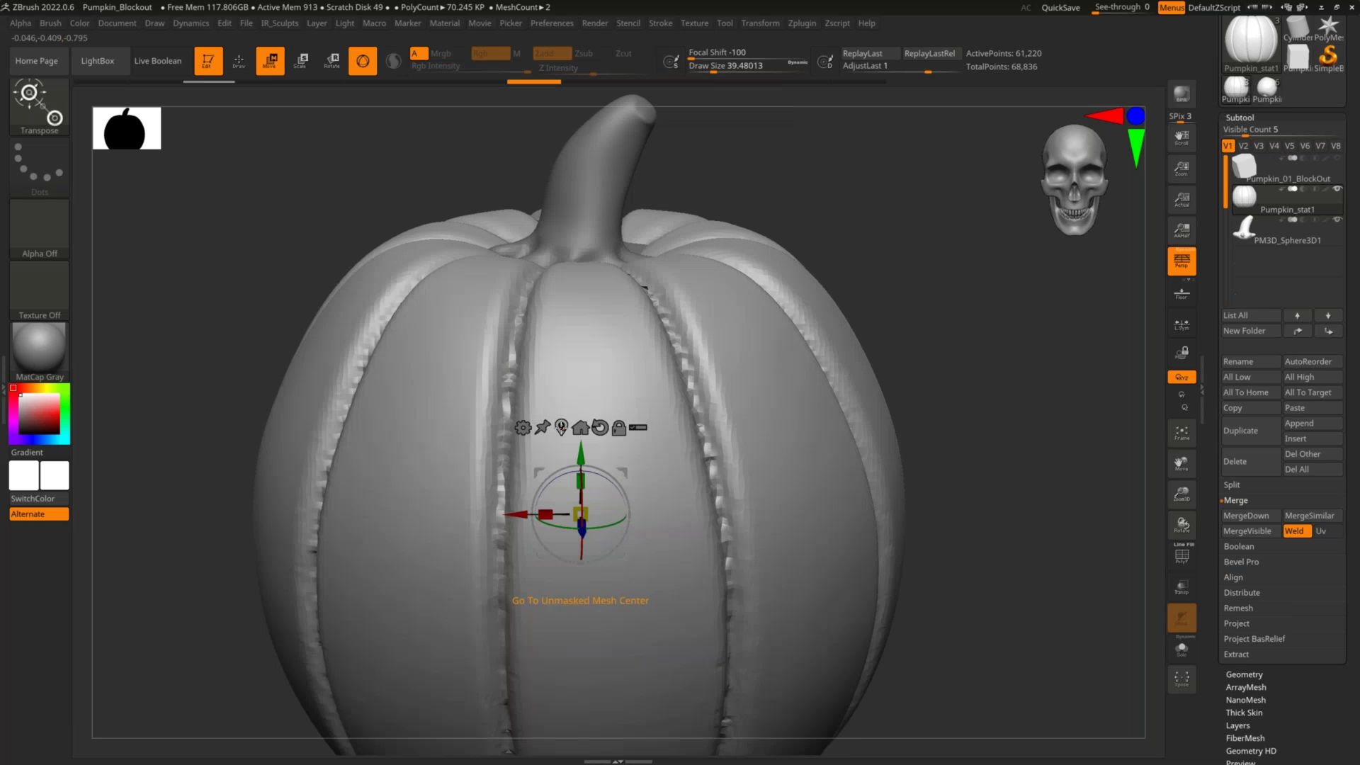
Try shifting the gizmo up to the stem base and out beside the pumpkin, recentering it on the unmasked mesh each time
key("alt")
left_click_drag(581, 451, 581, 210)
left_click(561, 186)
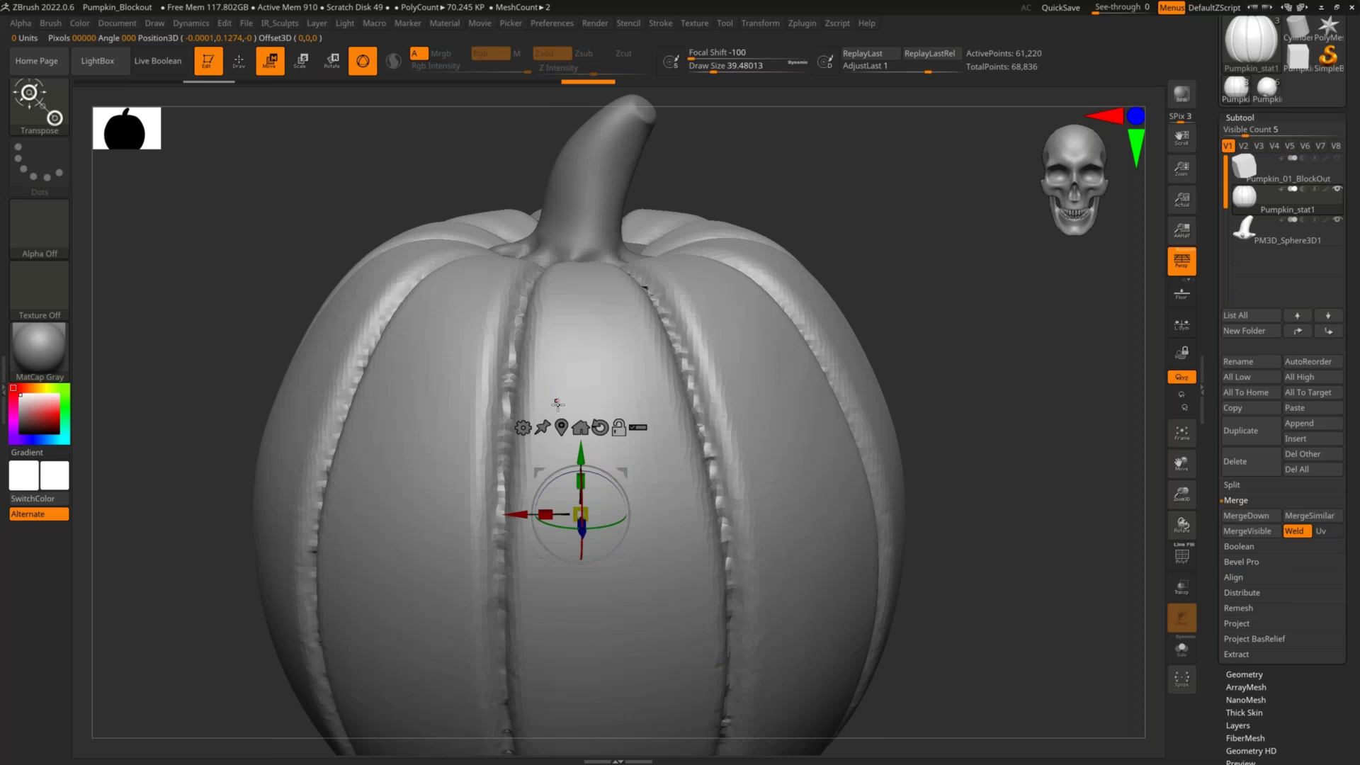
left_click(561, 427)
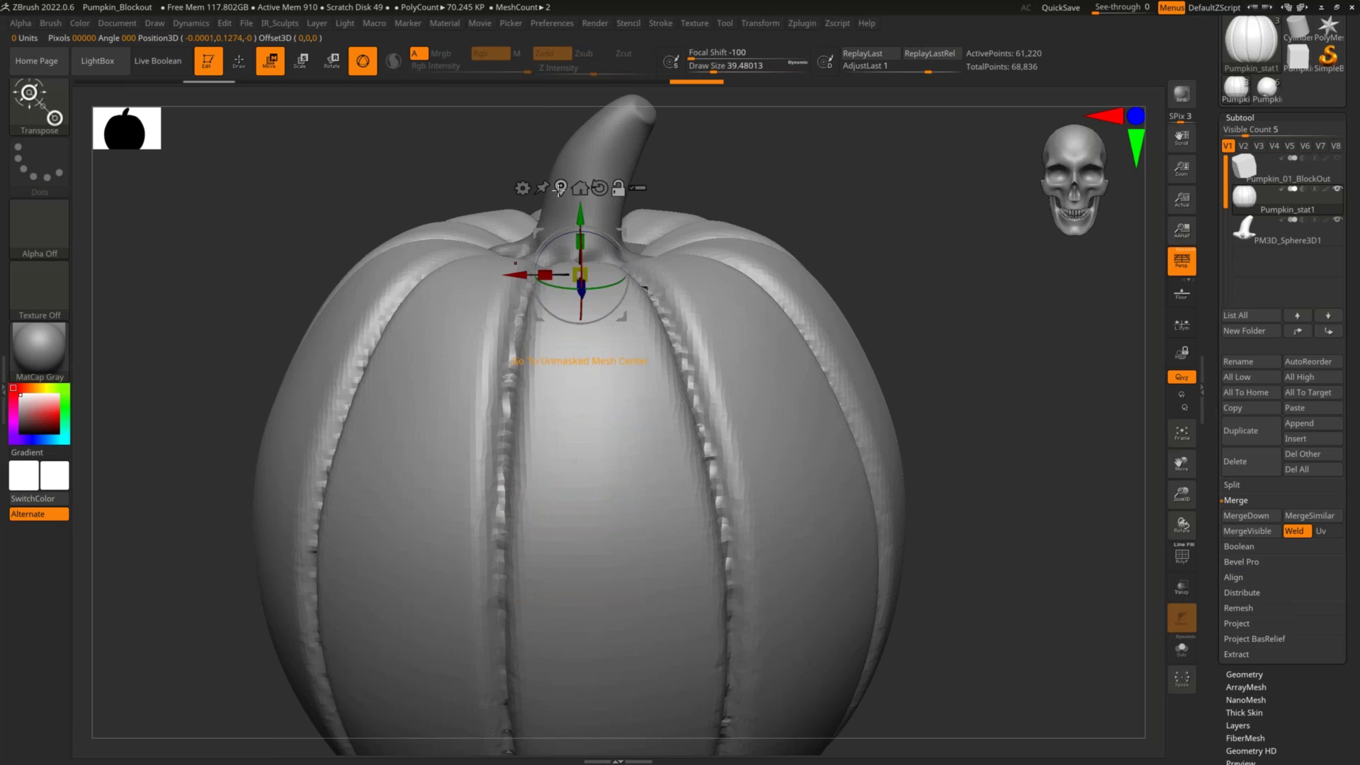
left_click(561, 187)
right_click_drag(847, 213, 829, 361, "ctrl")
left_click_drag(621, 472, 991, 312, "alt")
left_click(930, 267)
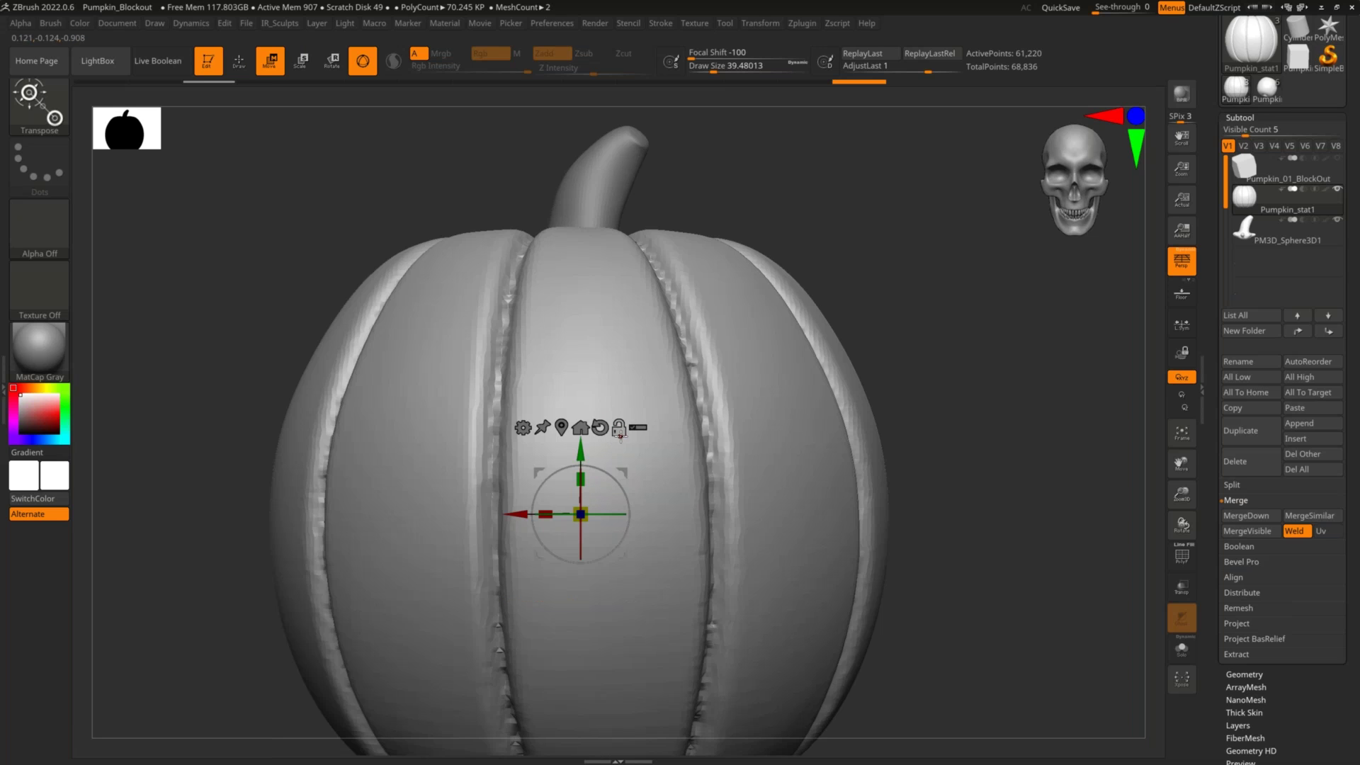
Try moving the gizmo freely across the pumpkin body without moving the mesh, then undo the shifts
left_click_drag(627, 473, 836, 411)
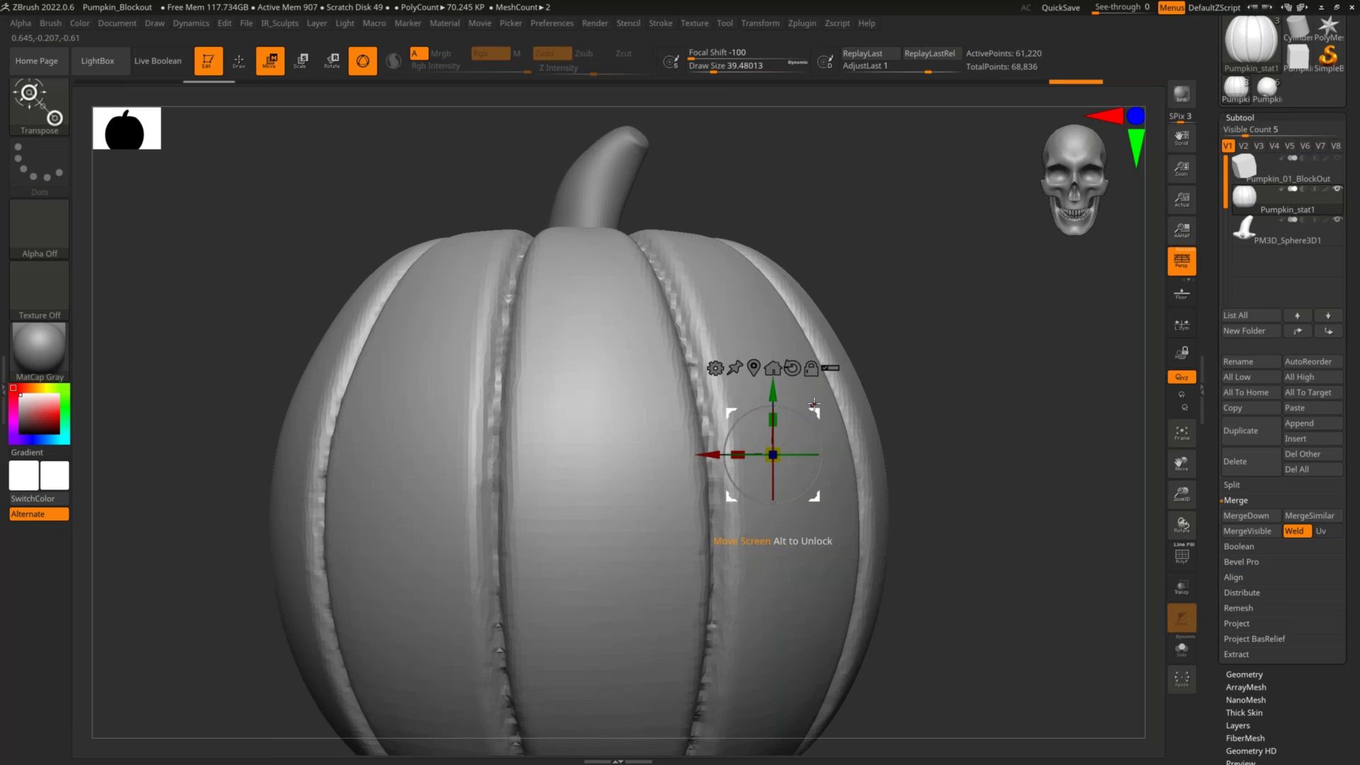
left_click_drag(814, 404, 659, 410)
key("ctrl+z")
key("ctrl+z")
key("ctrl+z")
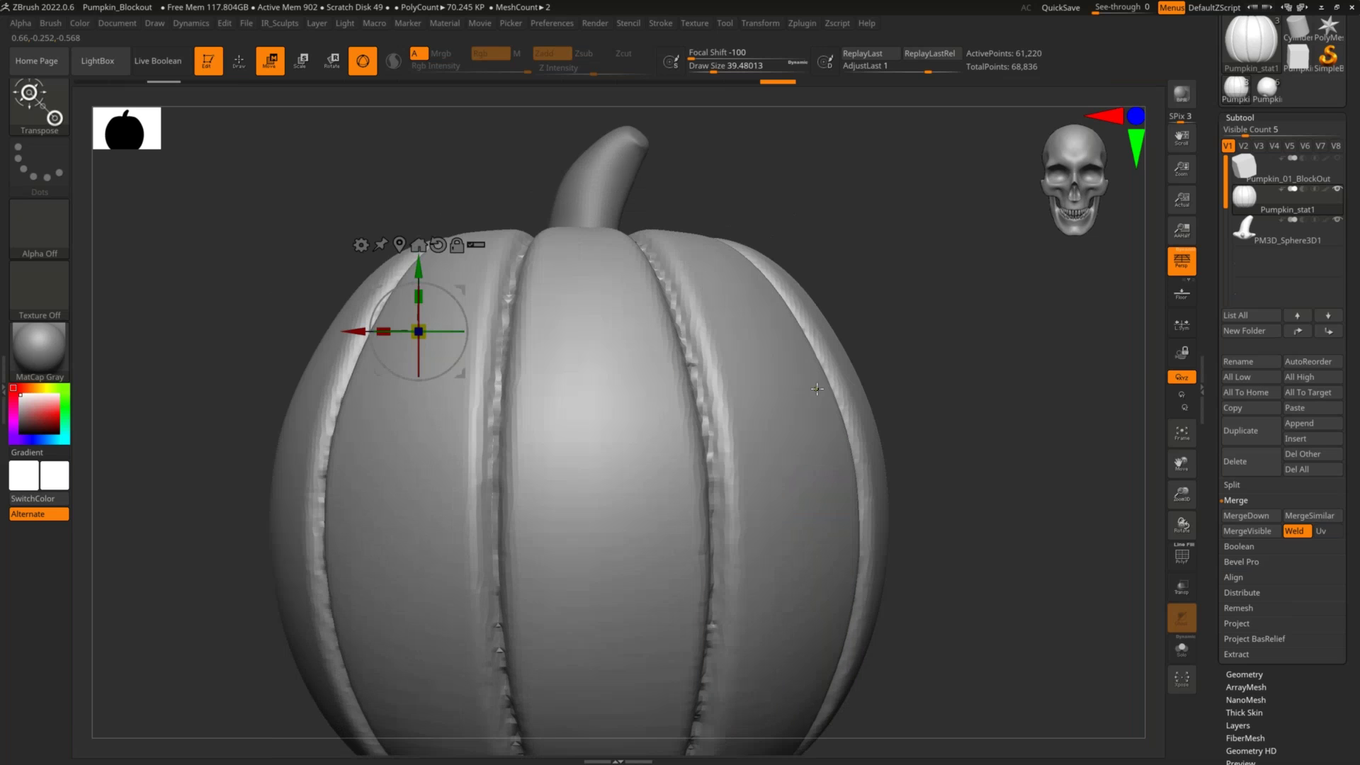
key("ctrl+z")
key("ctrl+z")
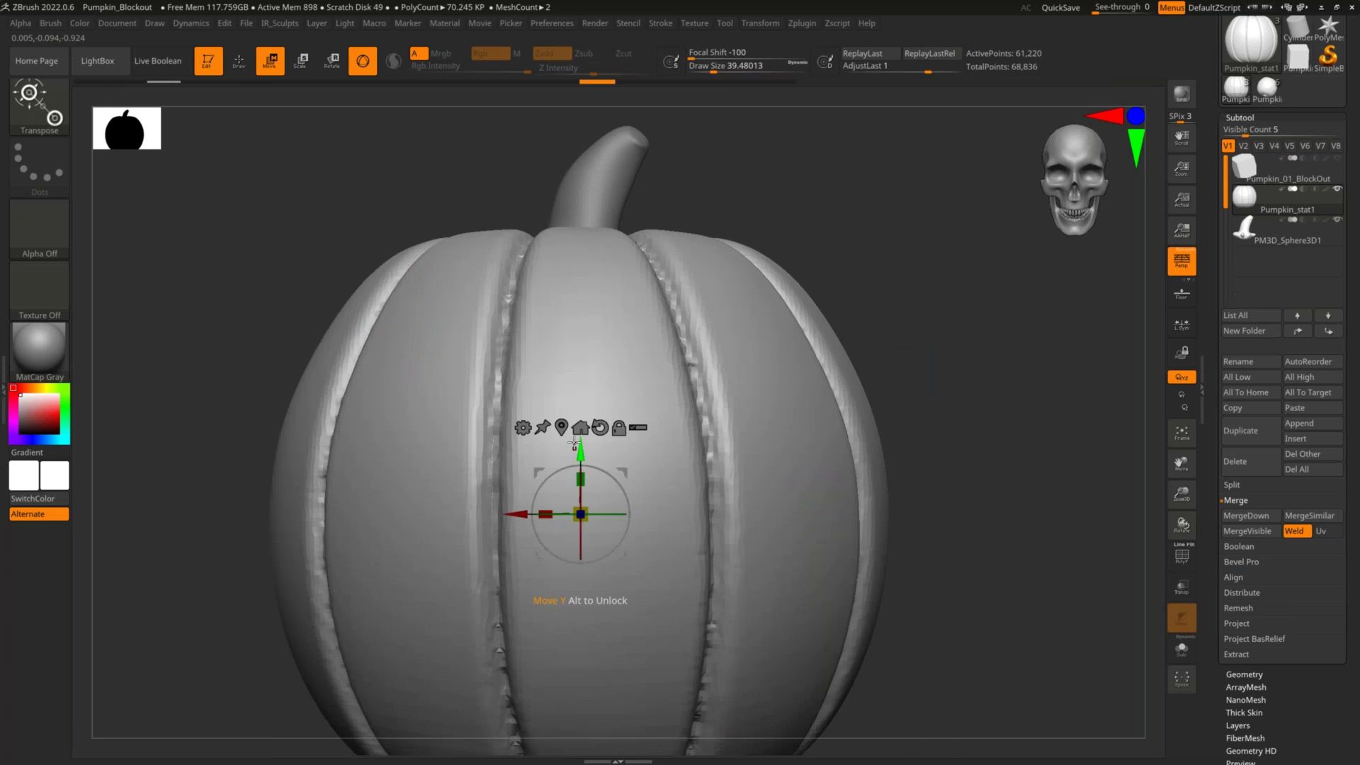
Try the Deformer Hard cage on the pumpkin body by pulling one of its control points far upward, then undo the deformation
scroll(575, 445, "up", 2)
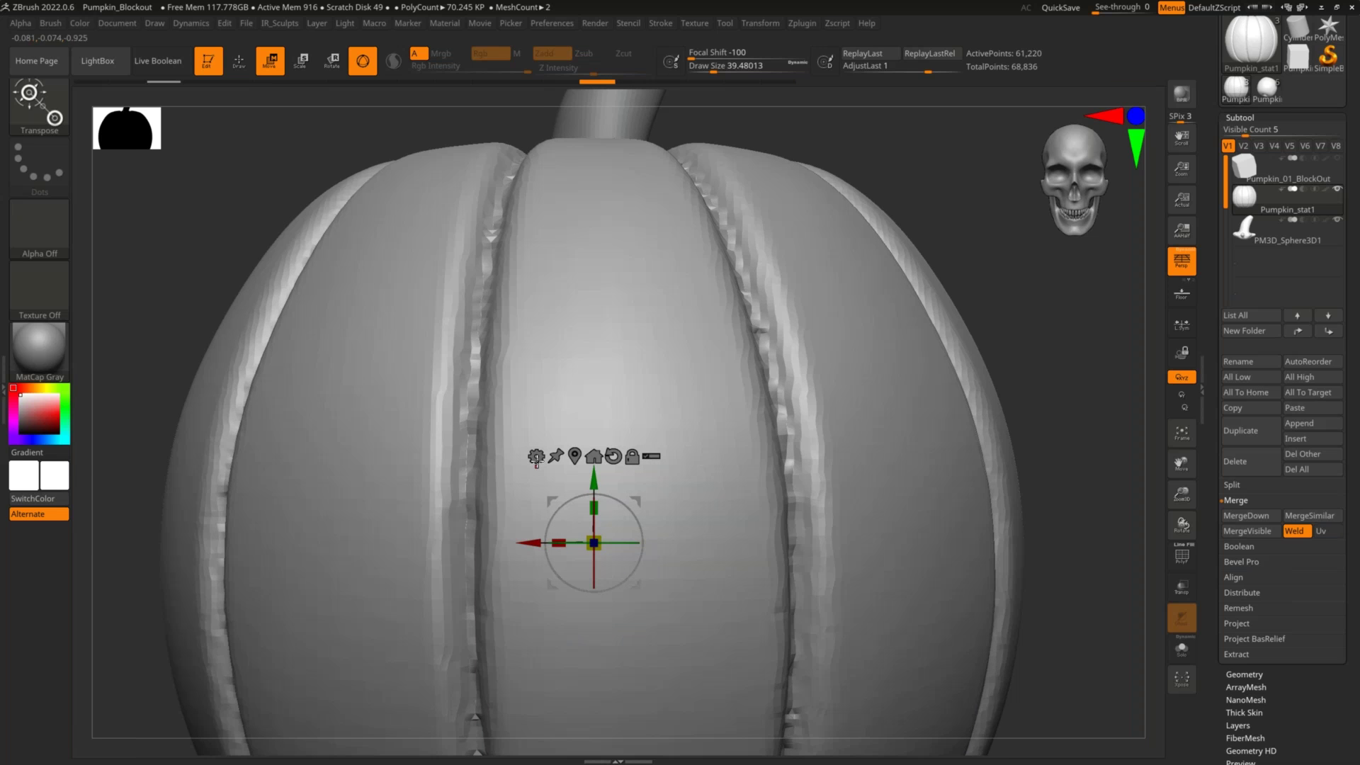
left_click(536, 456)
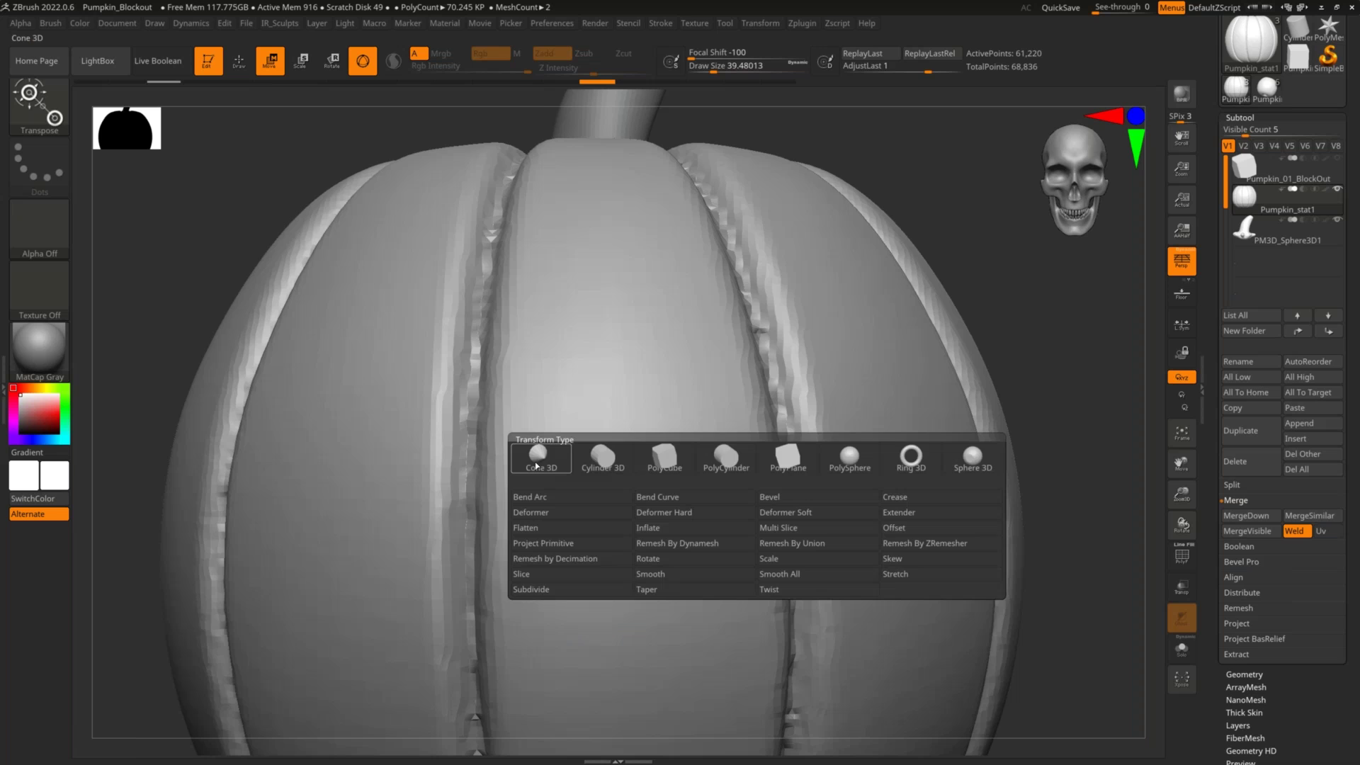
left_click(693, 509)
scroll(701, 499, "down", 3)
left_click_drag(866, 371, 881, 340)
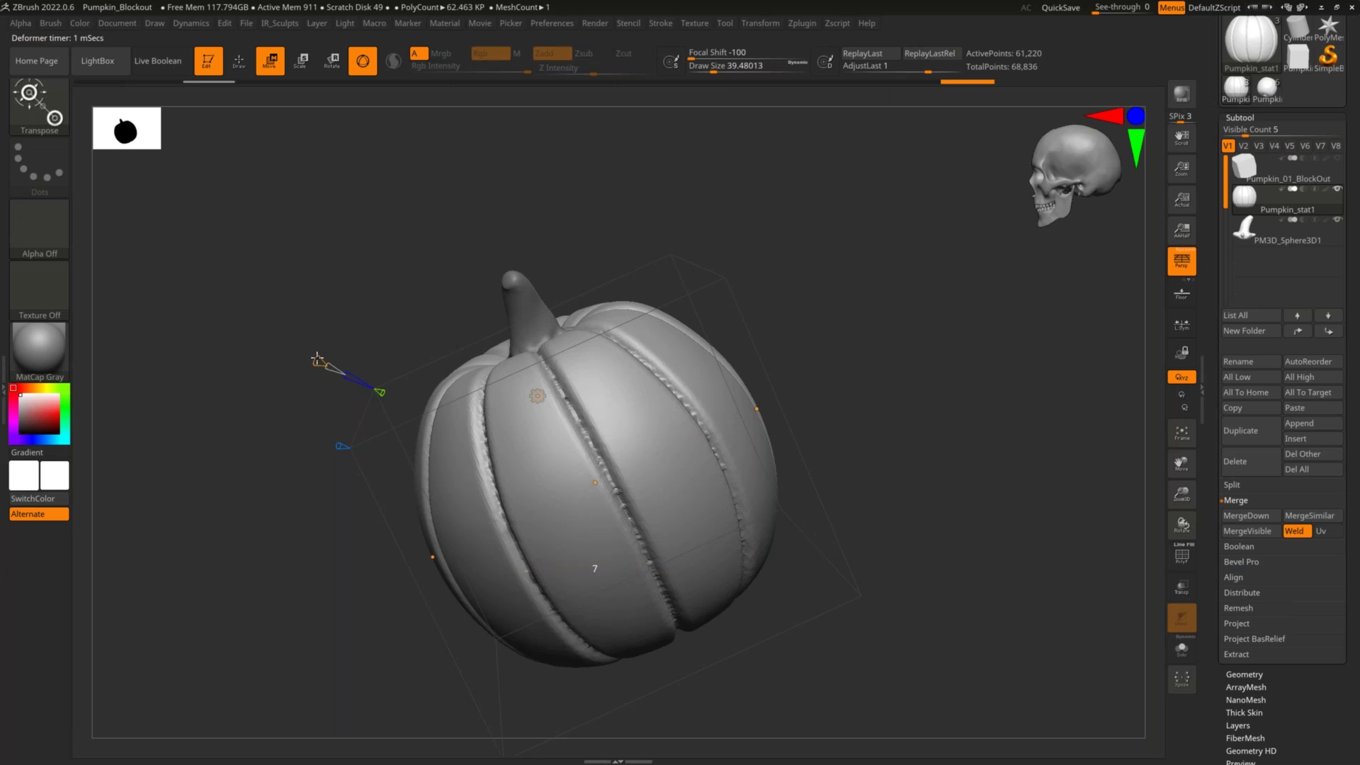
left_click_drag(595, 482, 752, 306)
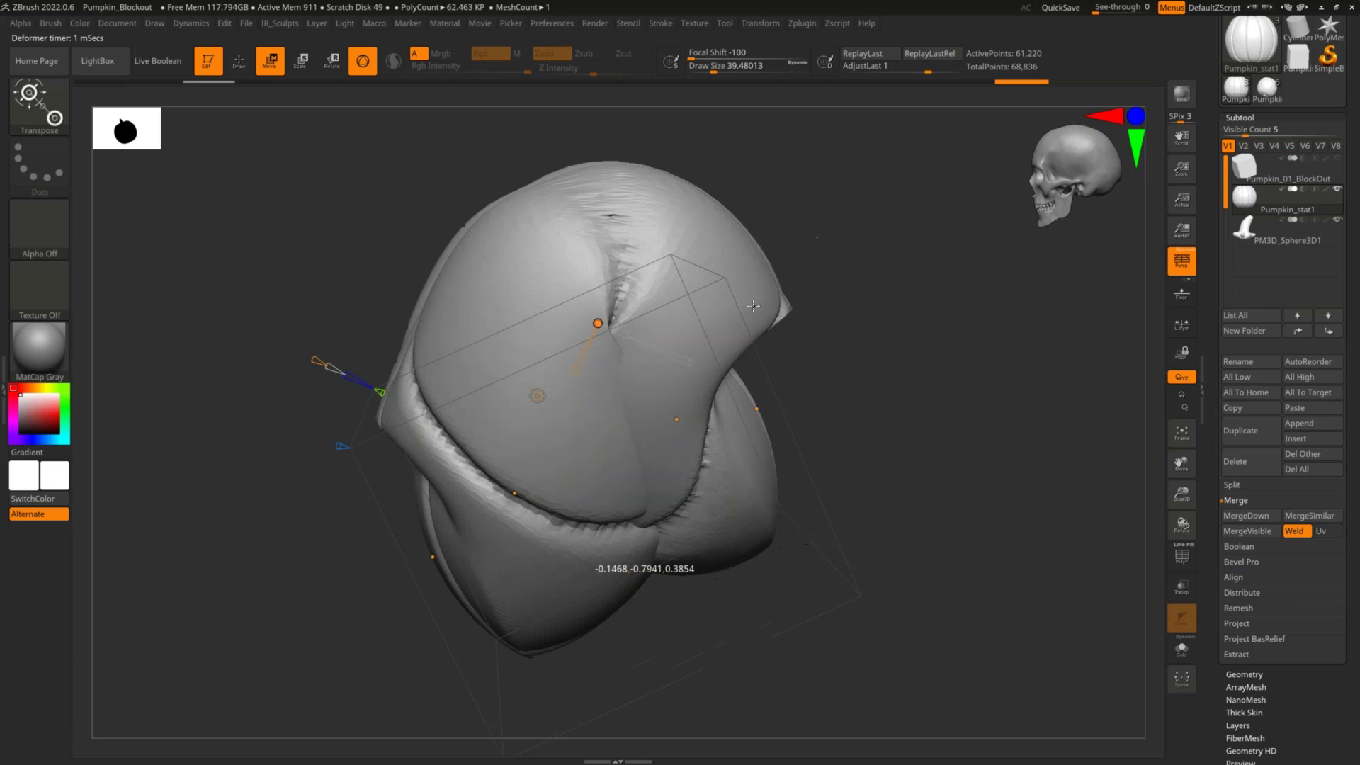
key("ctrl+z")
key("ctrl+z")
left_click_drag(910, 415, 936, 360)
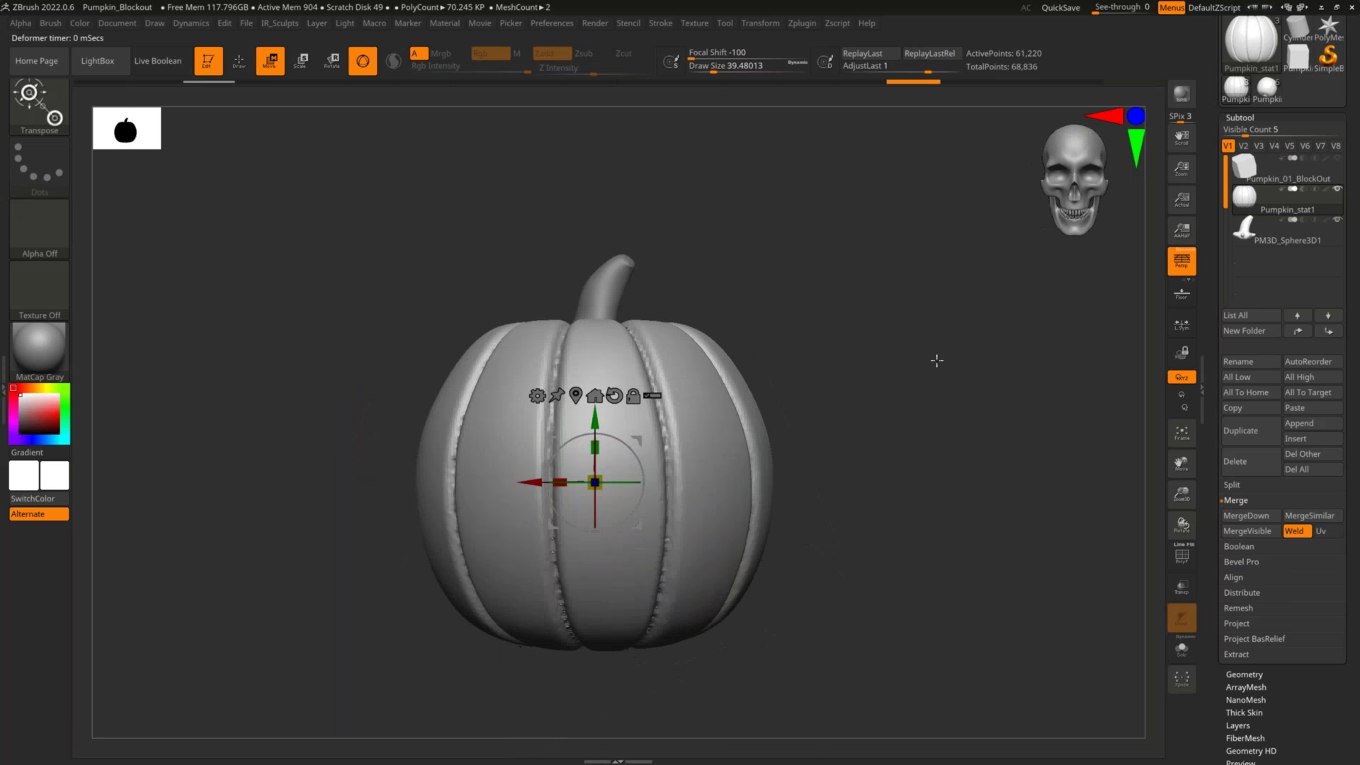
Undo the remaining earlier experiments on the pumpkin body
key("ctrl+z")
key("ctrl+z")
key("ctrl+z")
key("ctrl+z")
key("ctrl+z")
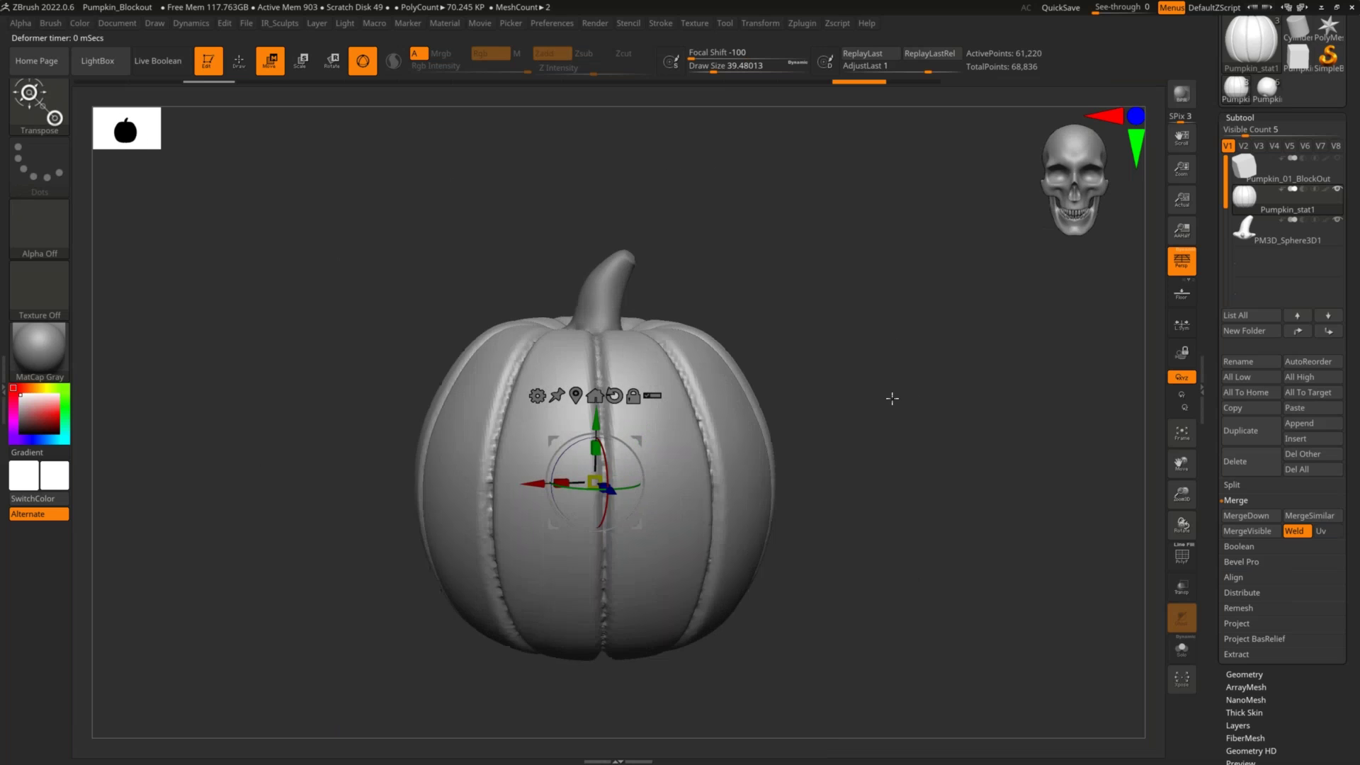
key("ctrl+z")
key("ctrl+z")
key("ctrl+z")
key("ctrl+z")
key("ctrl+z")
key("ctrl+z")
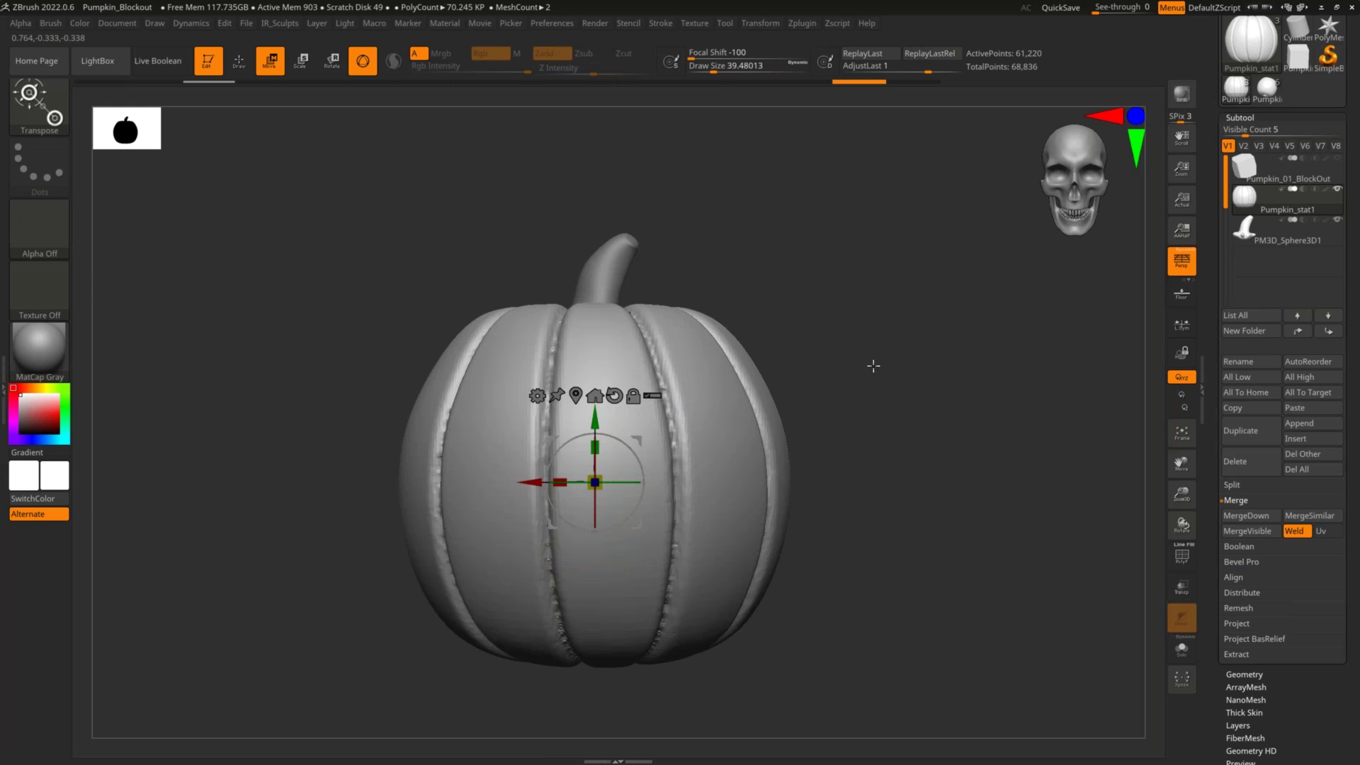
Return to Draw mode with the SnakeHook brush and set the draw size to about 82
key("q")
key("f")
key("s")
left_click_drag(912, 362, 909, 361)
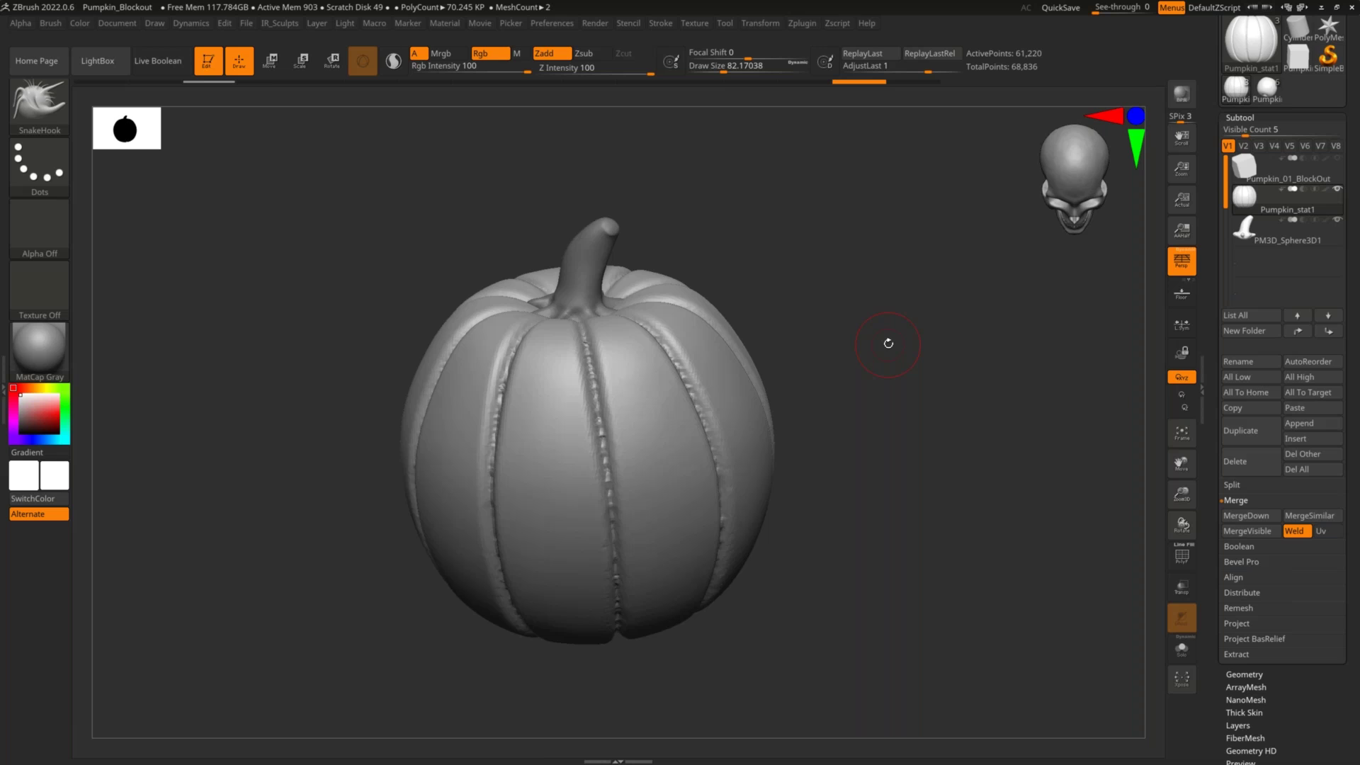
left_click_drag(840, 248, 850, 294)
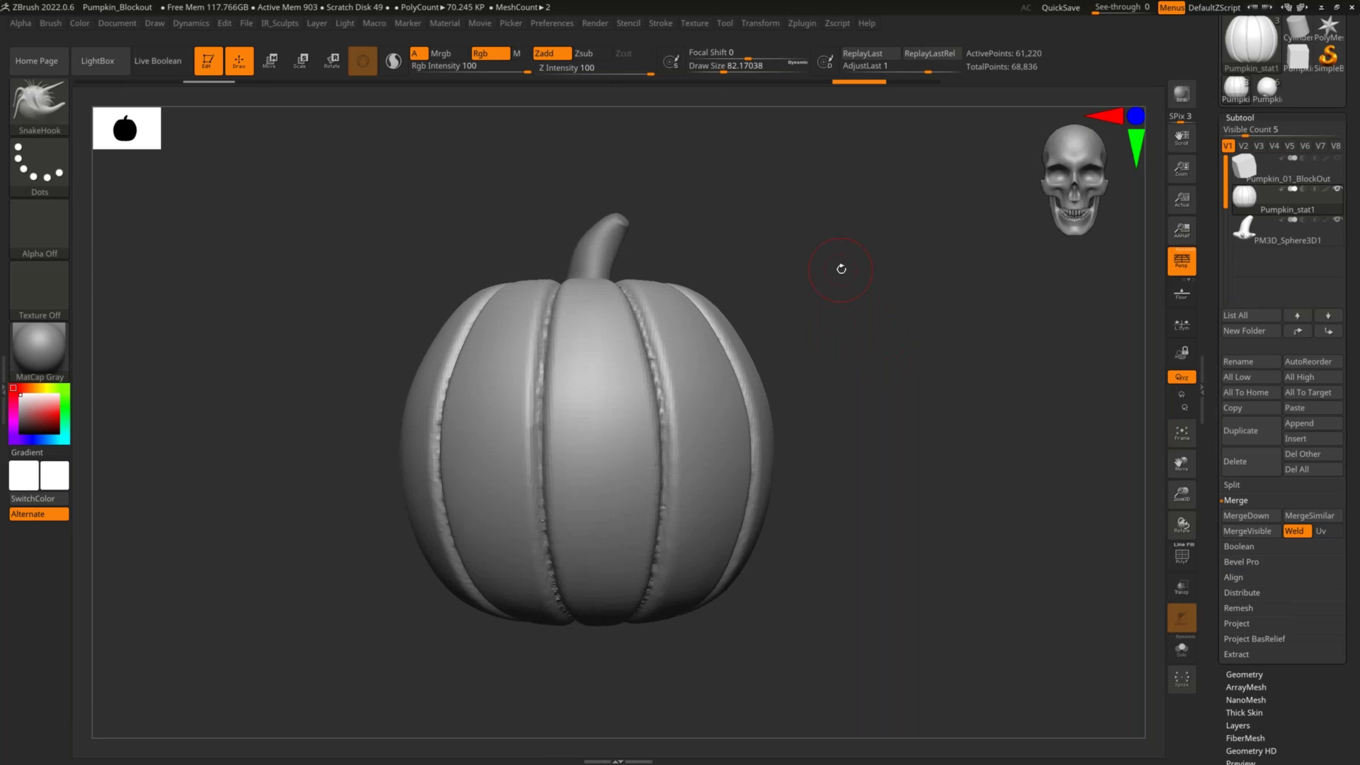